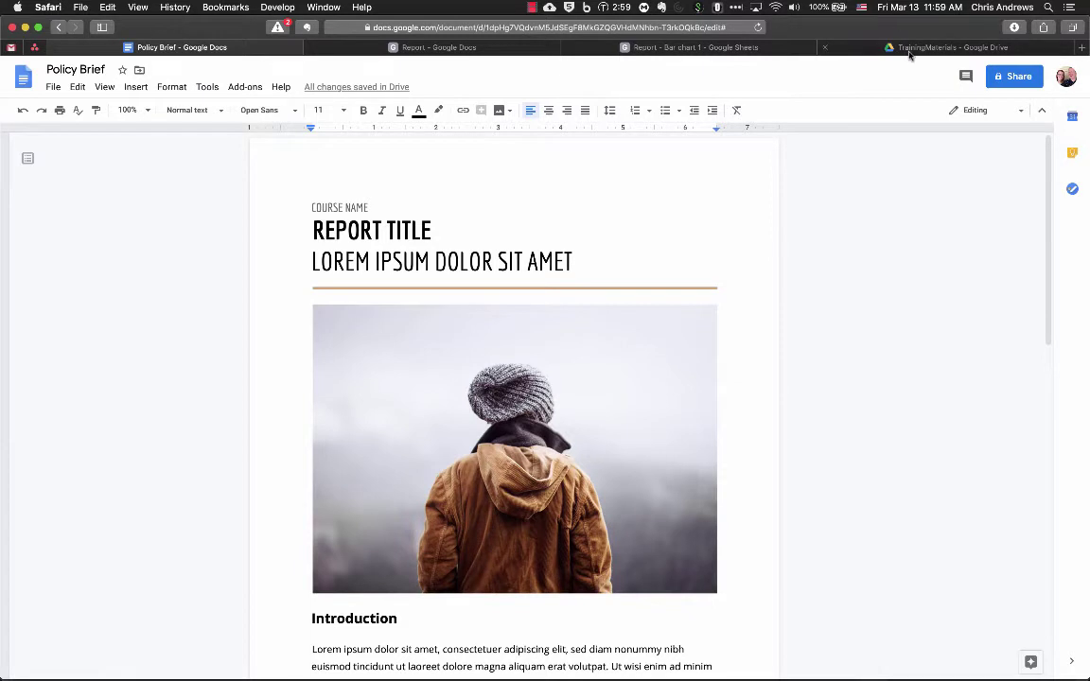
Open the Google Docs template gallery for a new document from the TrainingMaterials folder in Google Drive
left_click(821, 49)
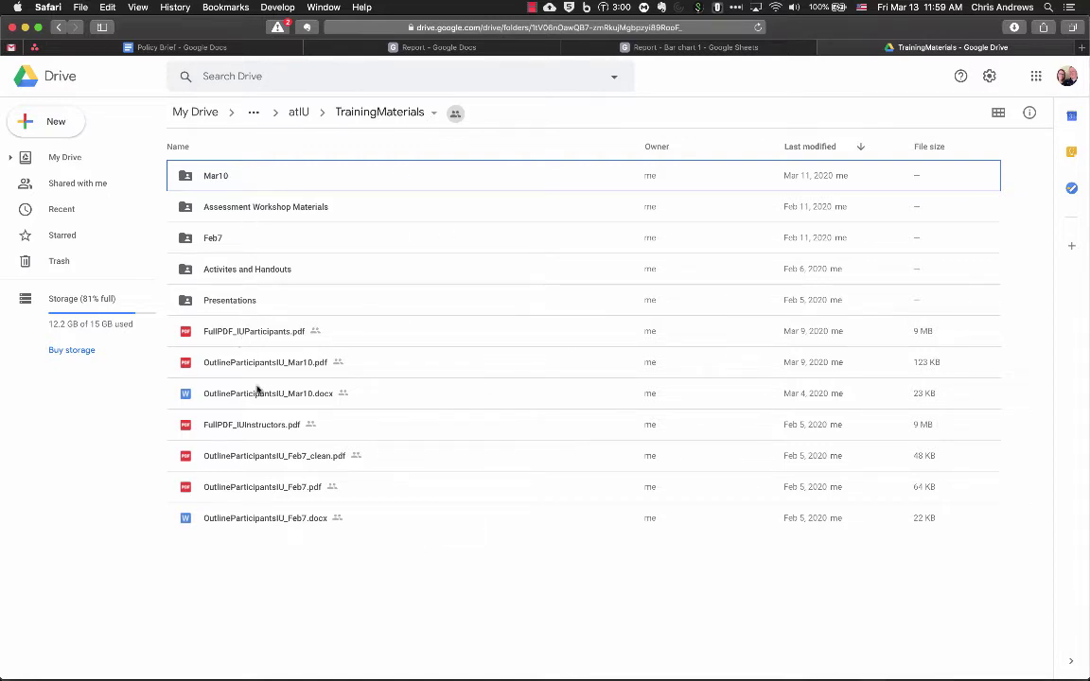
left_click(36, 123)
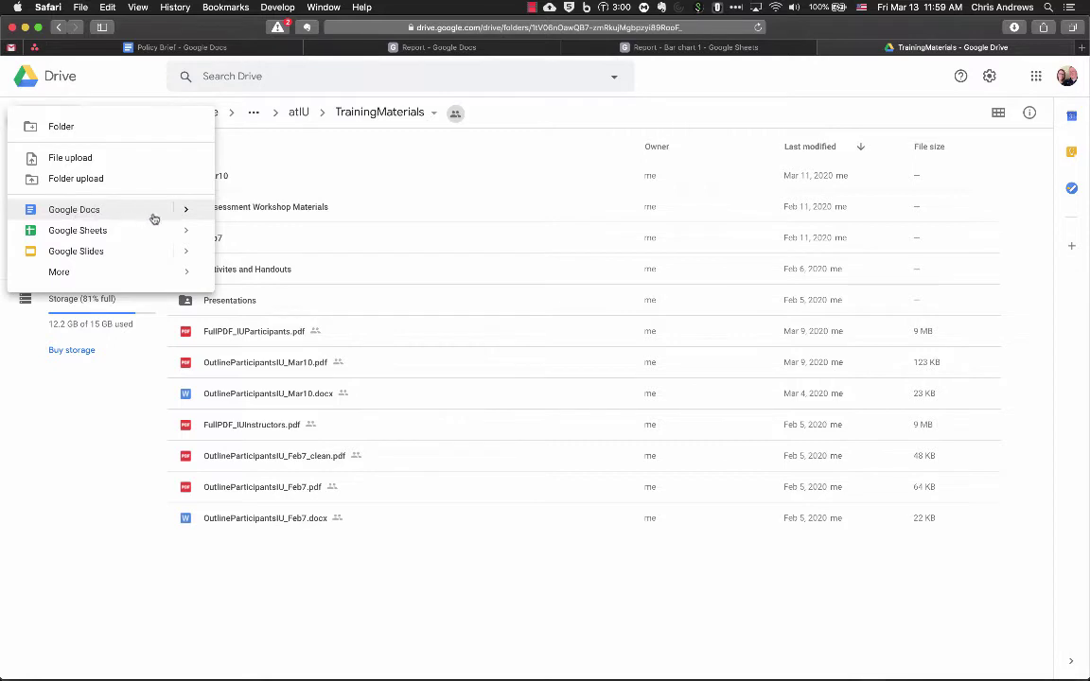
left_click(185, 212)
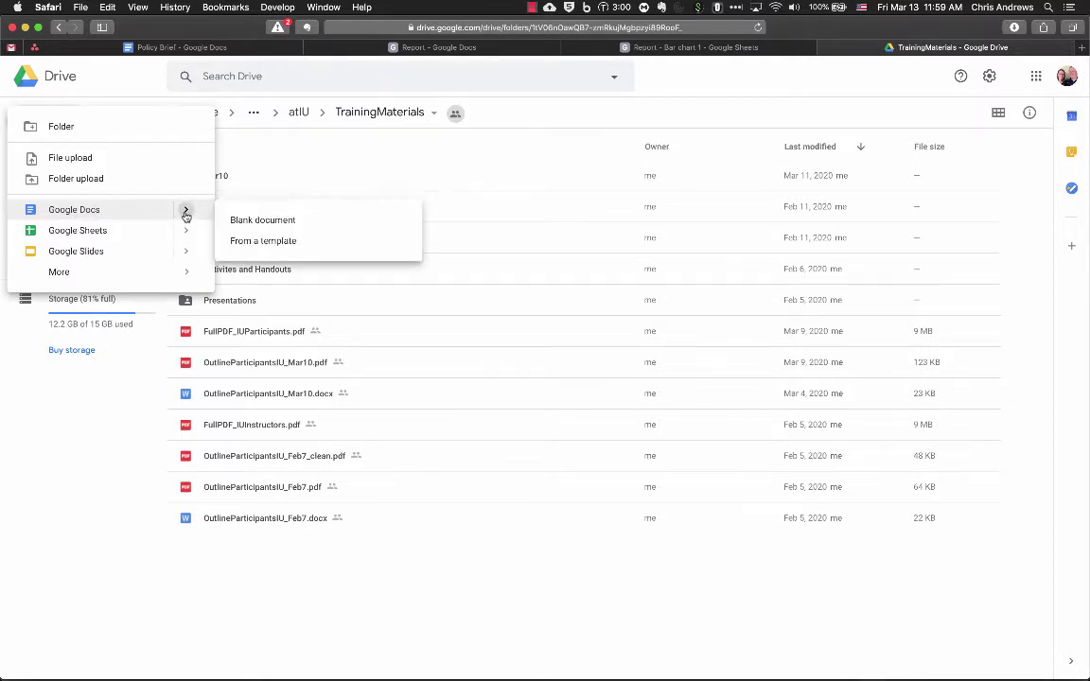
left_click(265, 243)
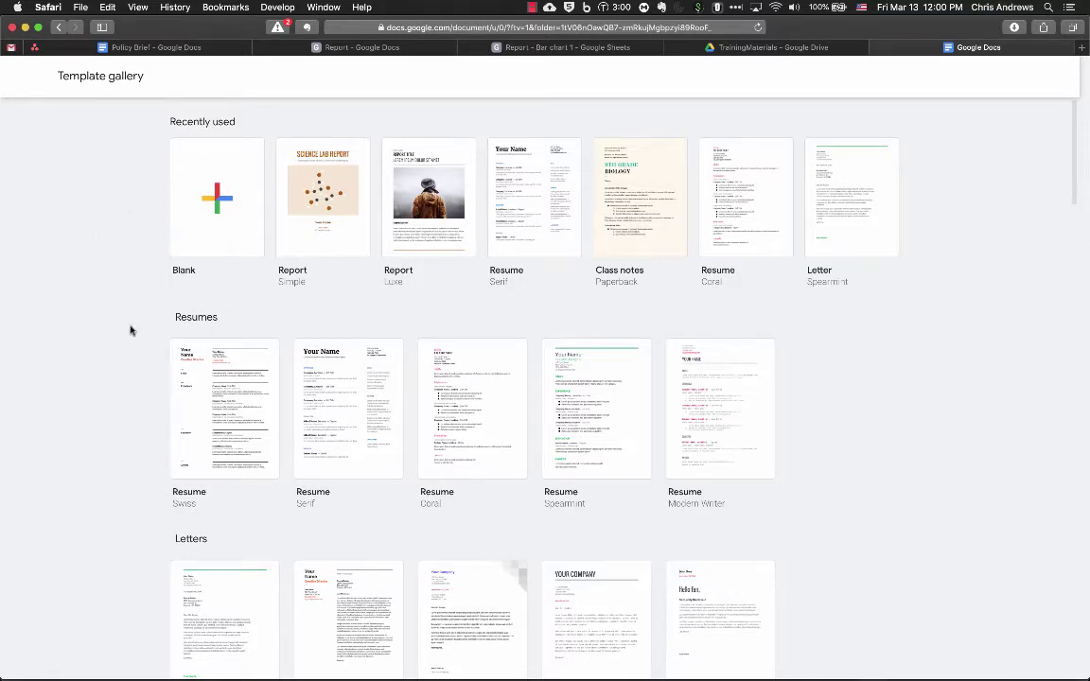
Browse the template gallery through the Work, Sales and Legal categories to the Education report templates
scroll(132, 328, "down", 10)
scroll(132, 330, "down", 5)
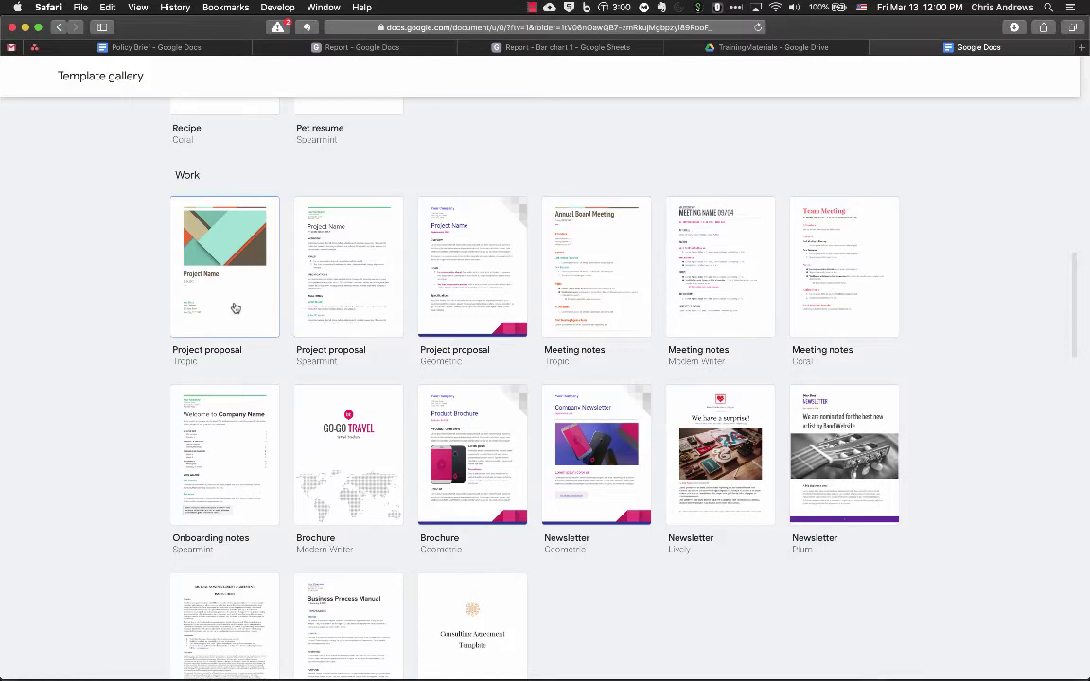
scroll(129, 353, "down", 2)
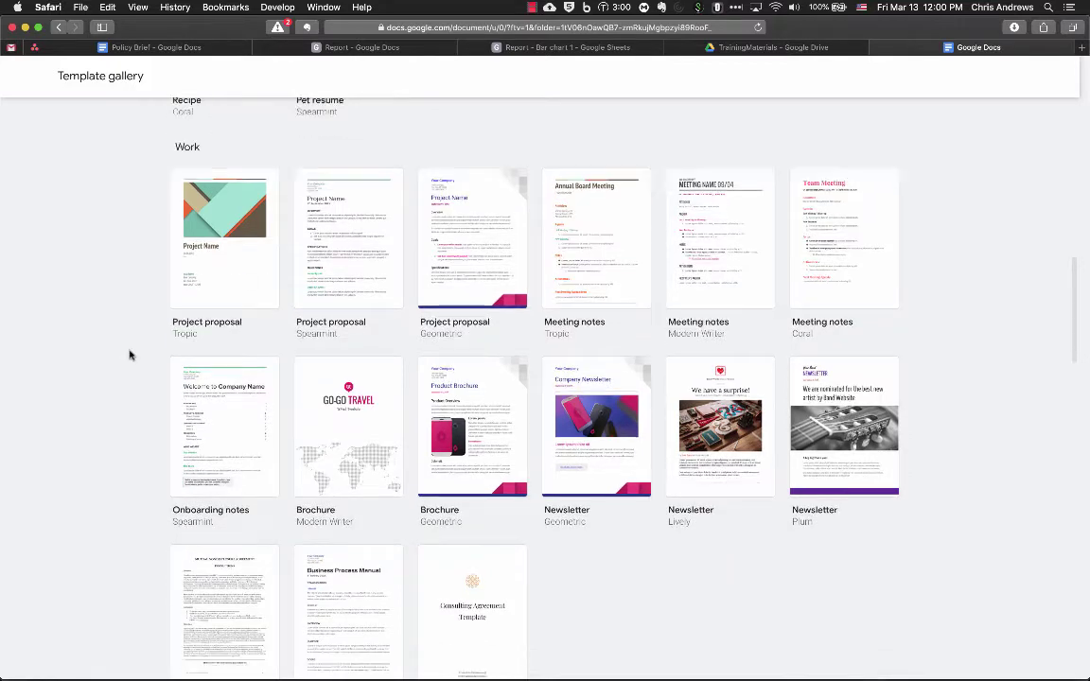
scroll(130, 355, "down", 3)
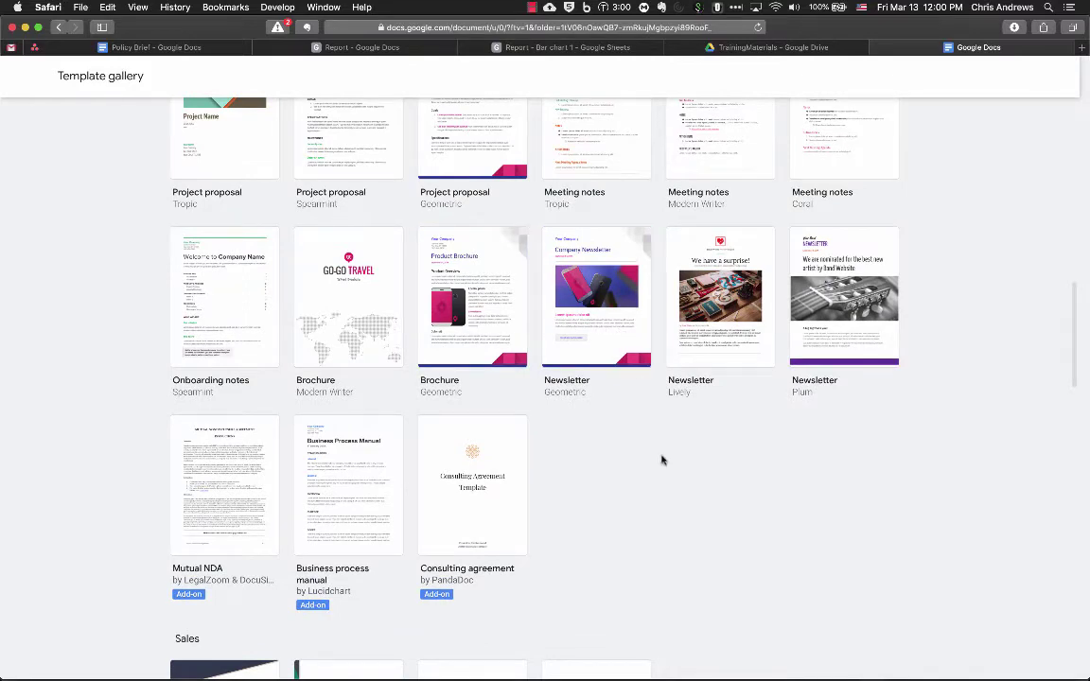
scroll(604, 478, "down", 5)
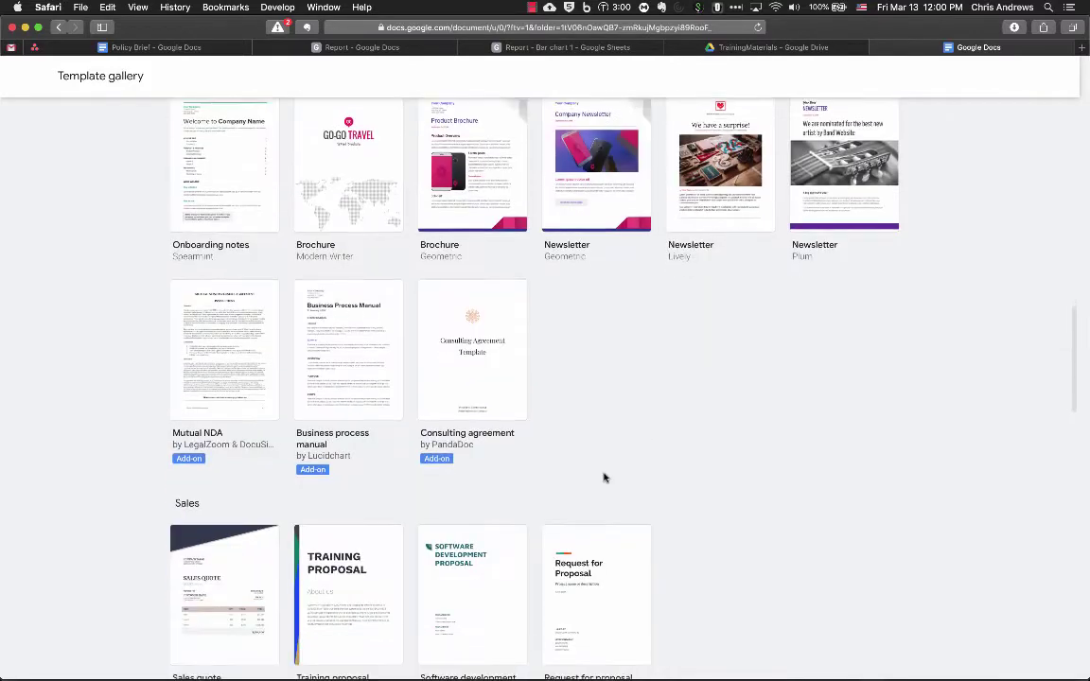
scroll(604, 478, "down", 2)
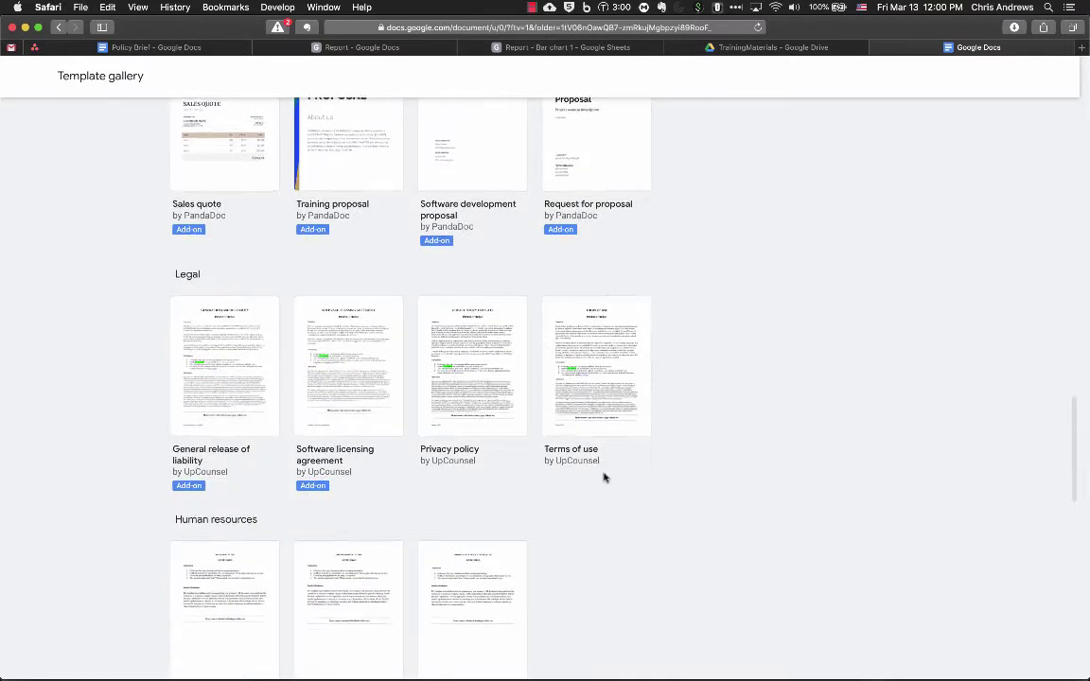
scroll(604, 478, "up", 2)
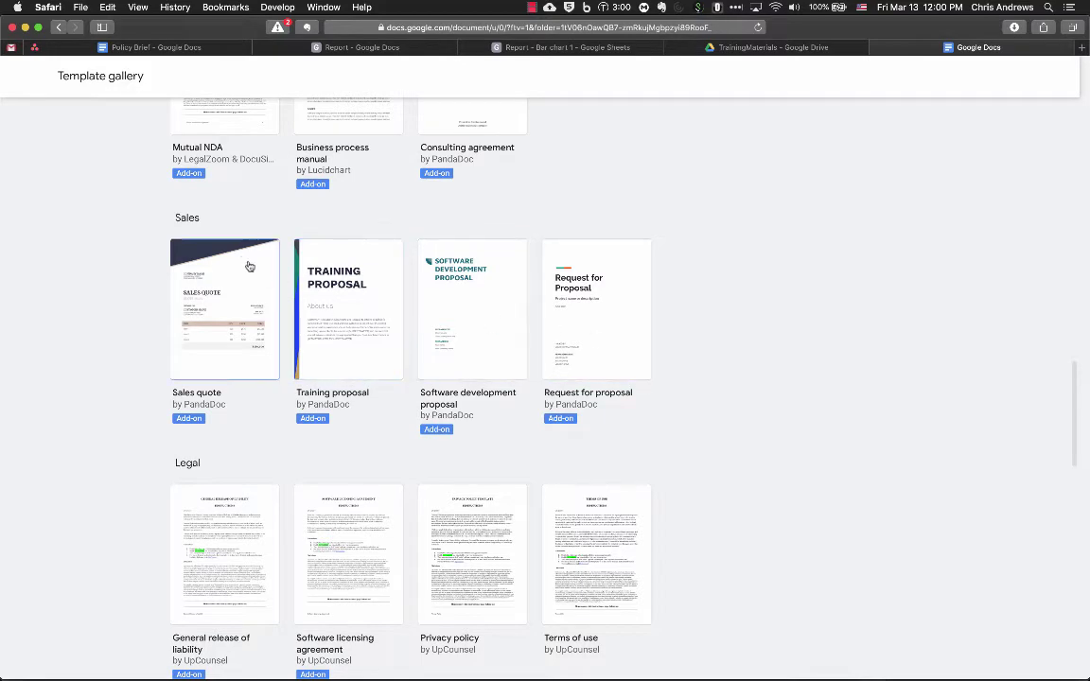
scroll(463, 444, "down", 3)
scroll(462, 443, "down", 7)
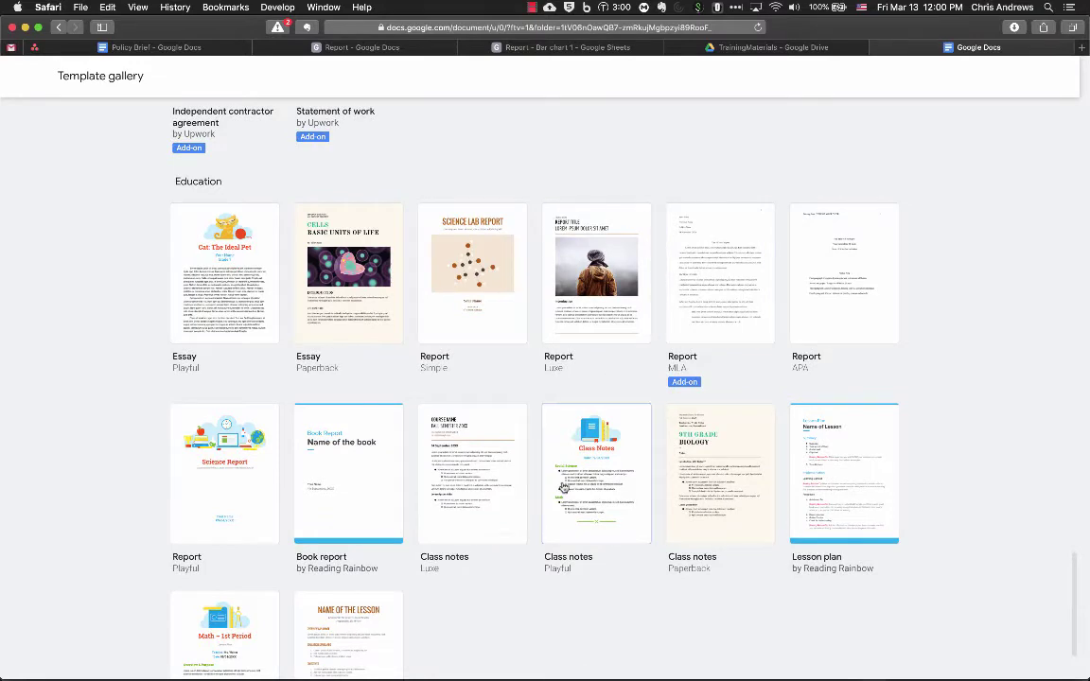
scroll(562, 487, "down", 1)
scroll(563, 487, "up", 2)
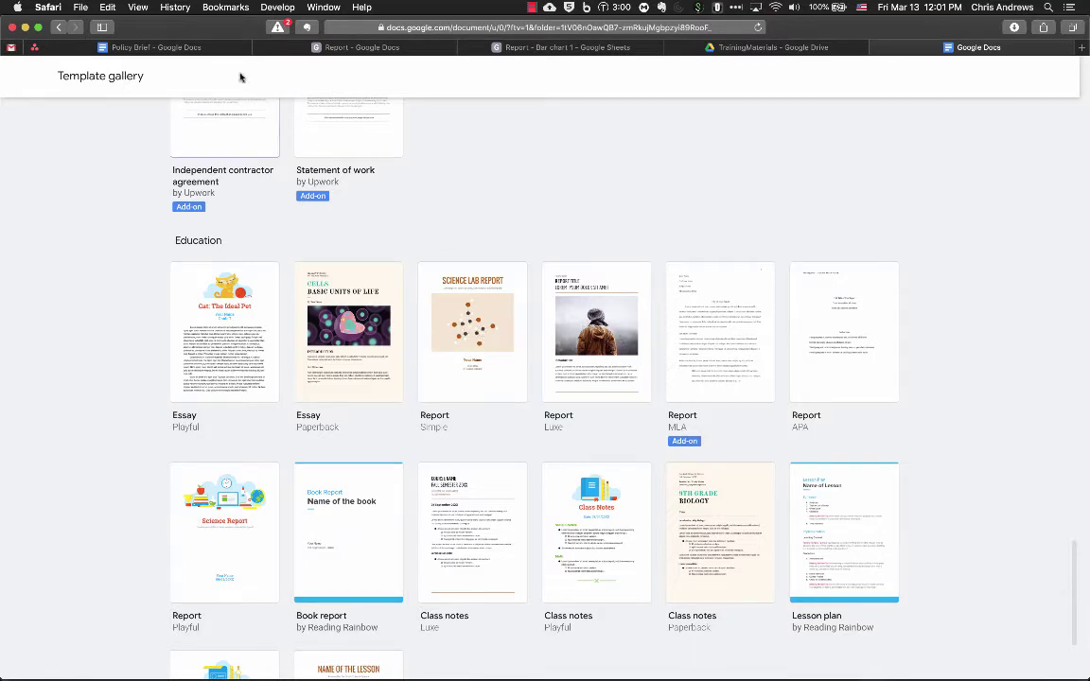
Switch to the Policy Brief document and look through its title, placeholder image and section layout
left_click(315, 49)
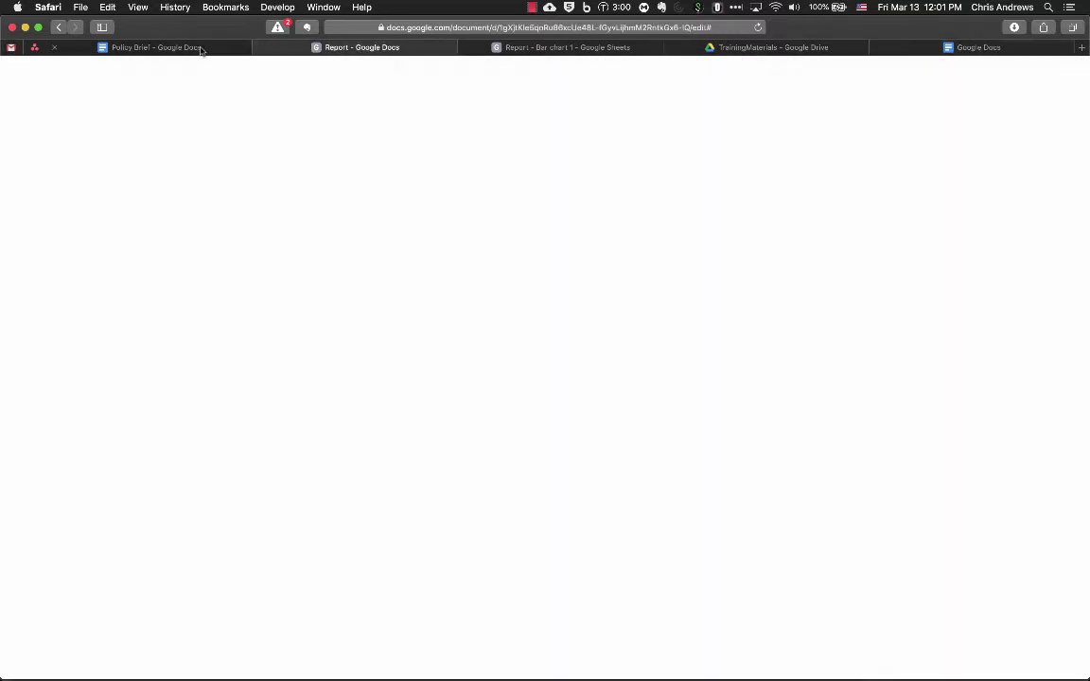
left_click(202, 48)
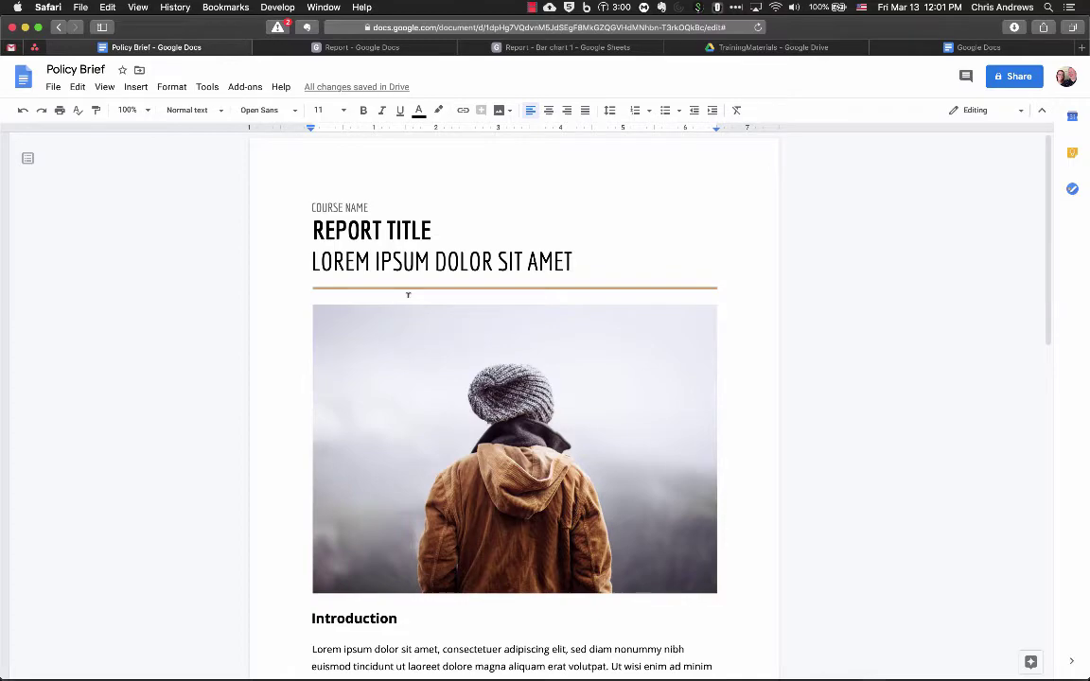
scroll(408, 296, "down", 3)
scroll(161, 264, "up", 3)
scroll(161, 264, "down", 2)
scroll(161, 265, "down", 10)
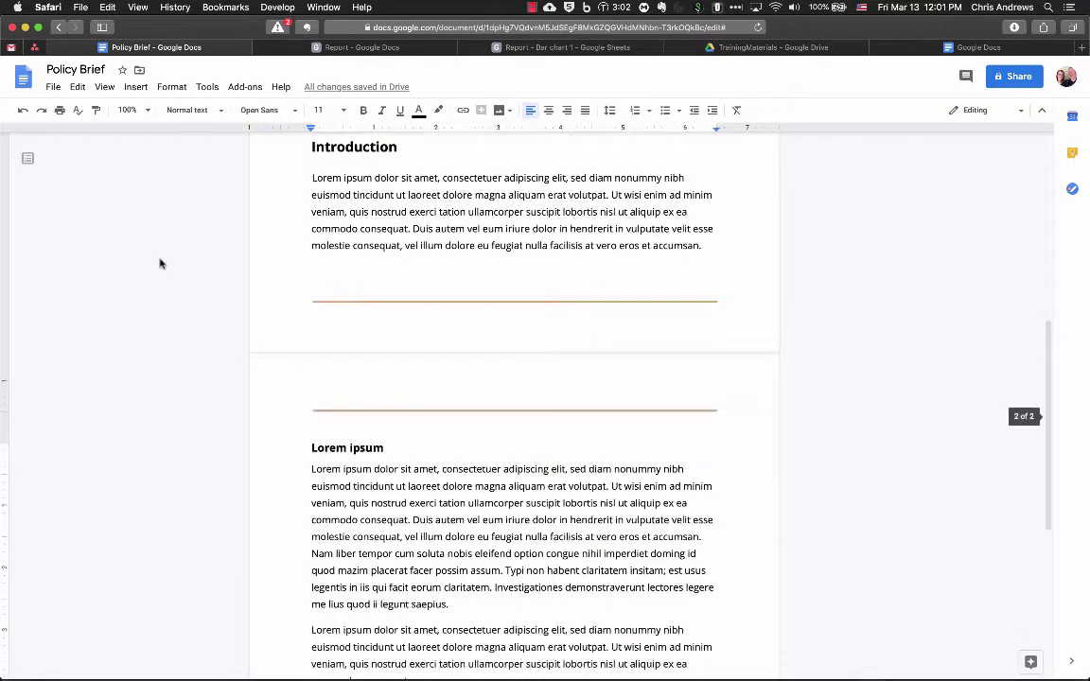
scroll(161, 264, "up", 10)
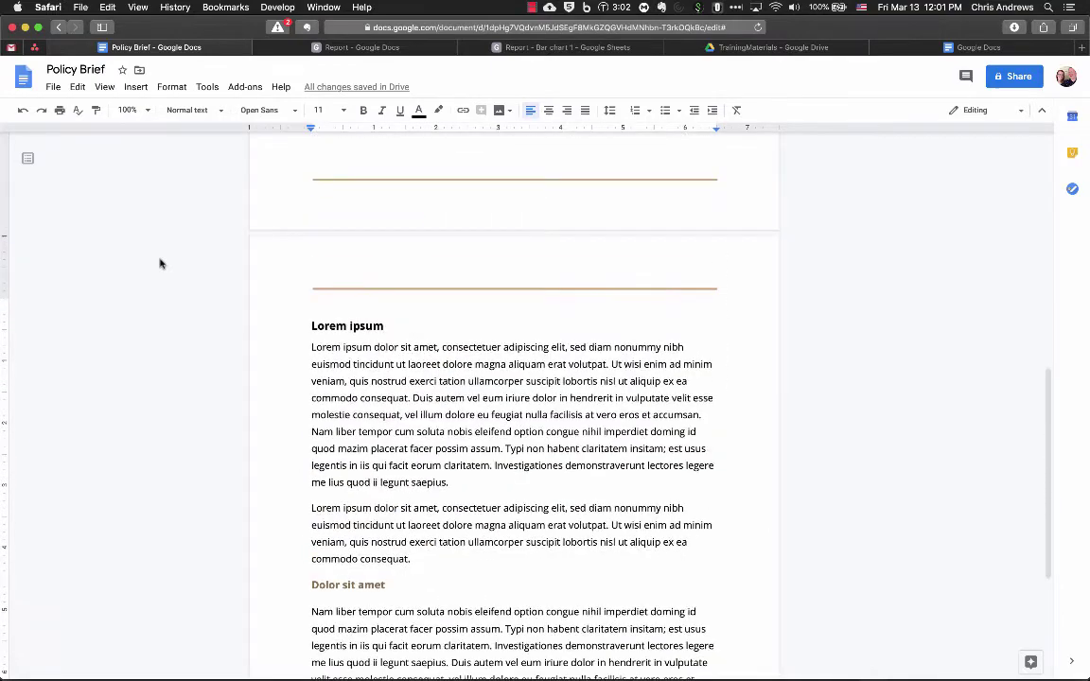
scroll(161, 264, "up", 3)
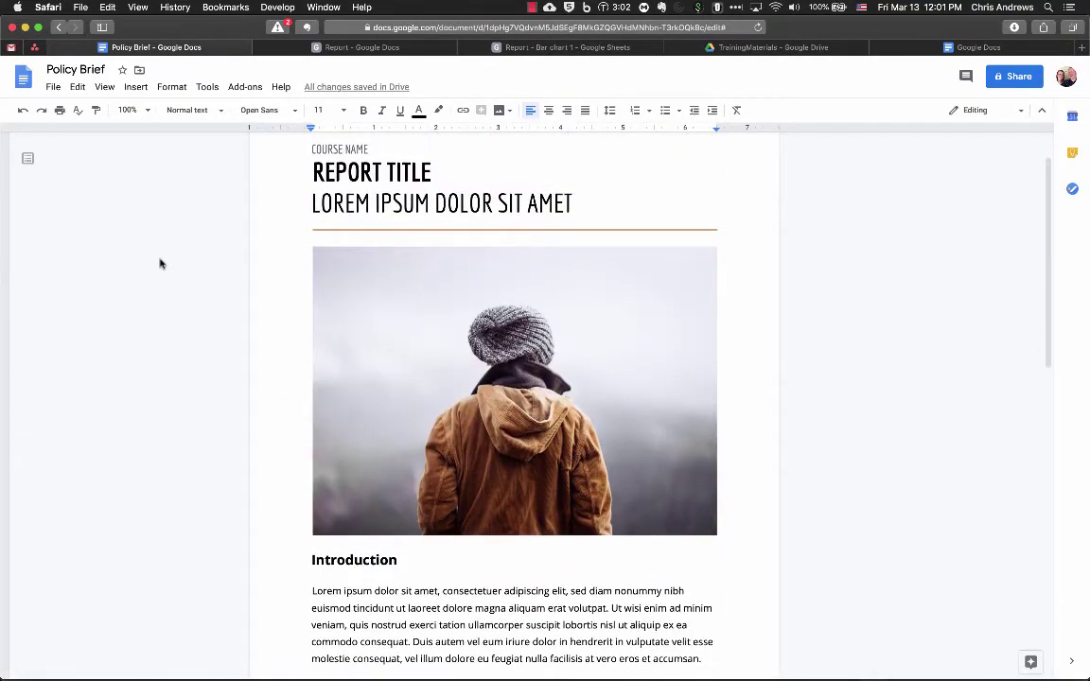
Switch to the Report document and examine its science lab report layout, from the cover page to the references
left_click(366, 47)
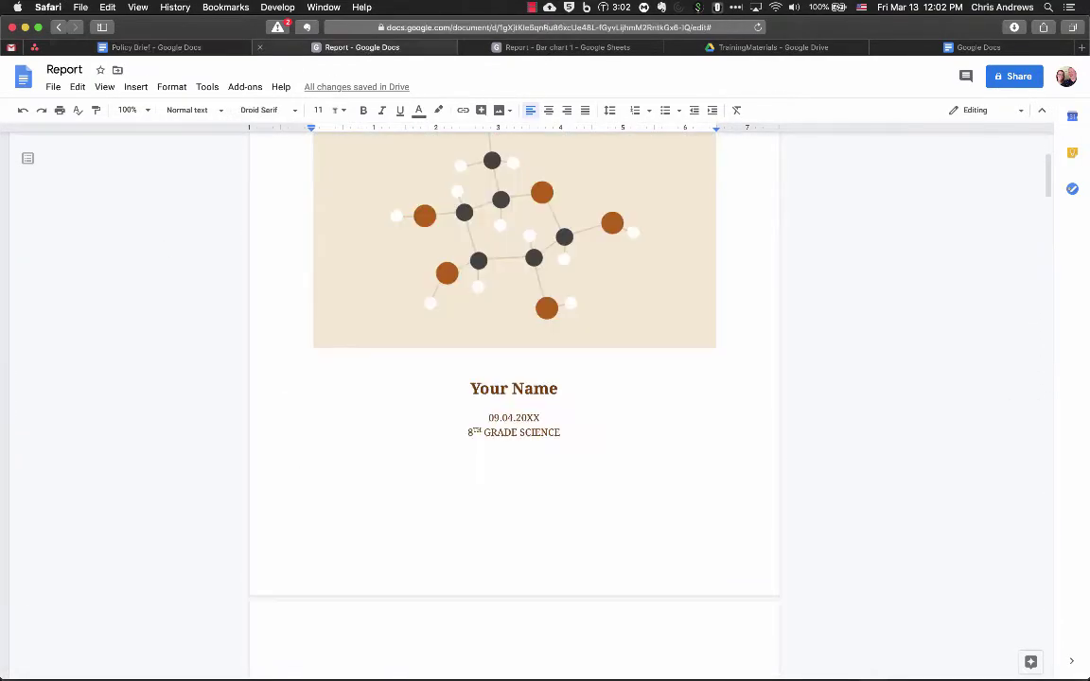
scroll(264, 379, "up", 5)
scroll(264, 378, "down", 12)
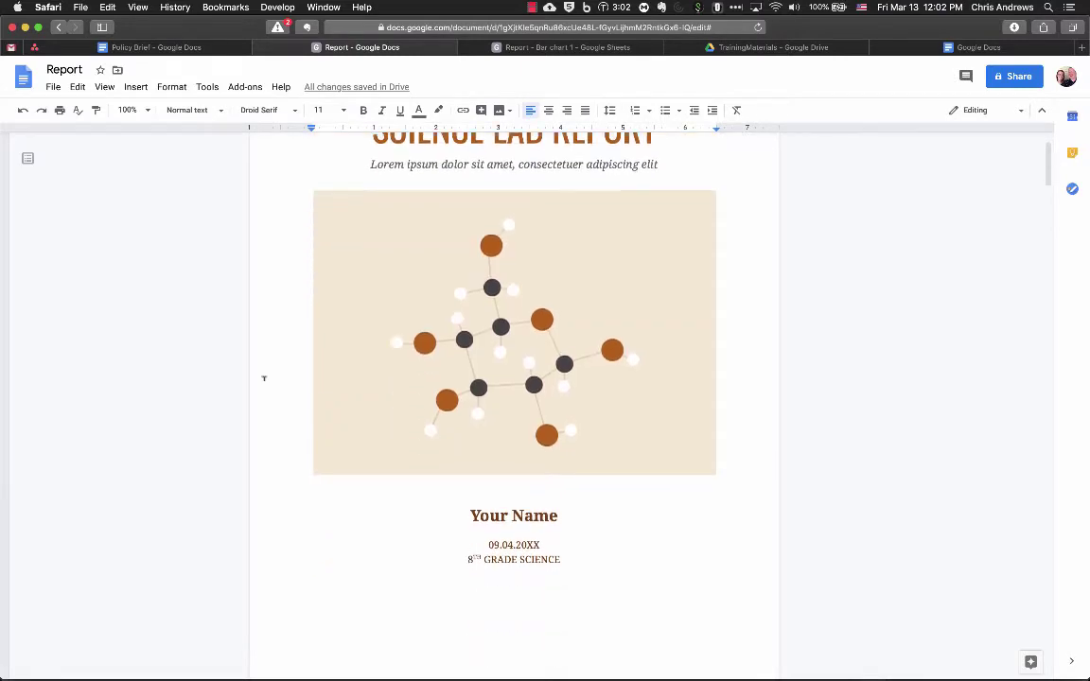
scroll(264, 379, "down", 10)
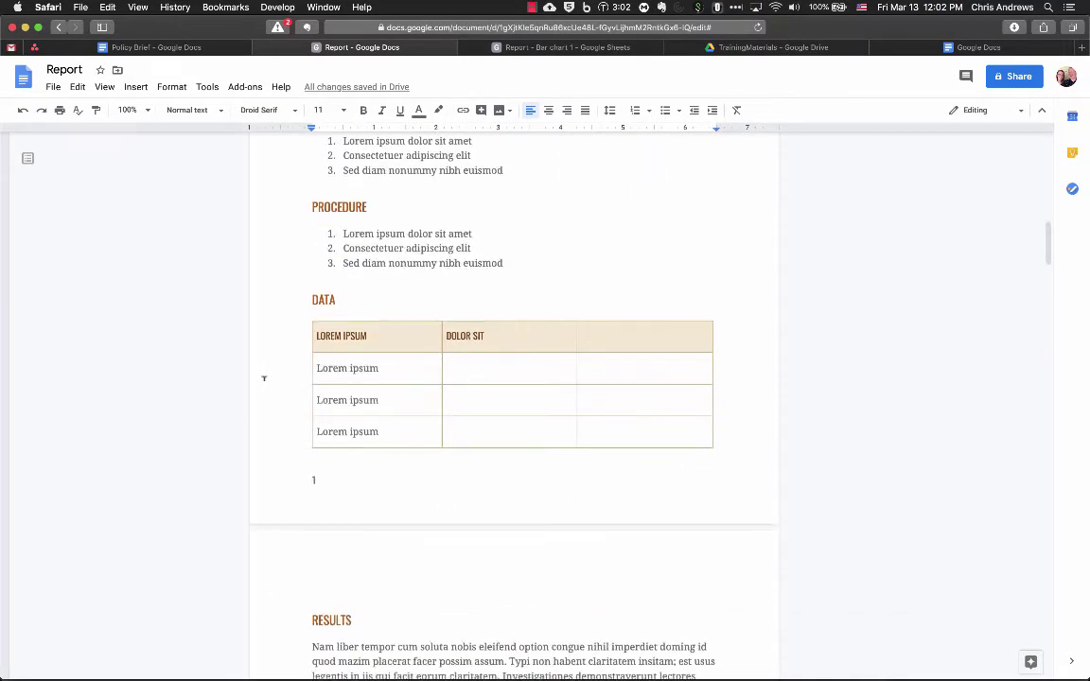
scroll(264, 384, "up", 20)
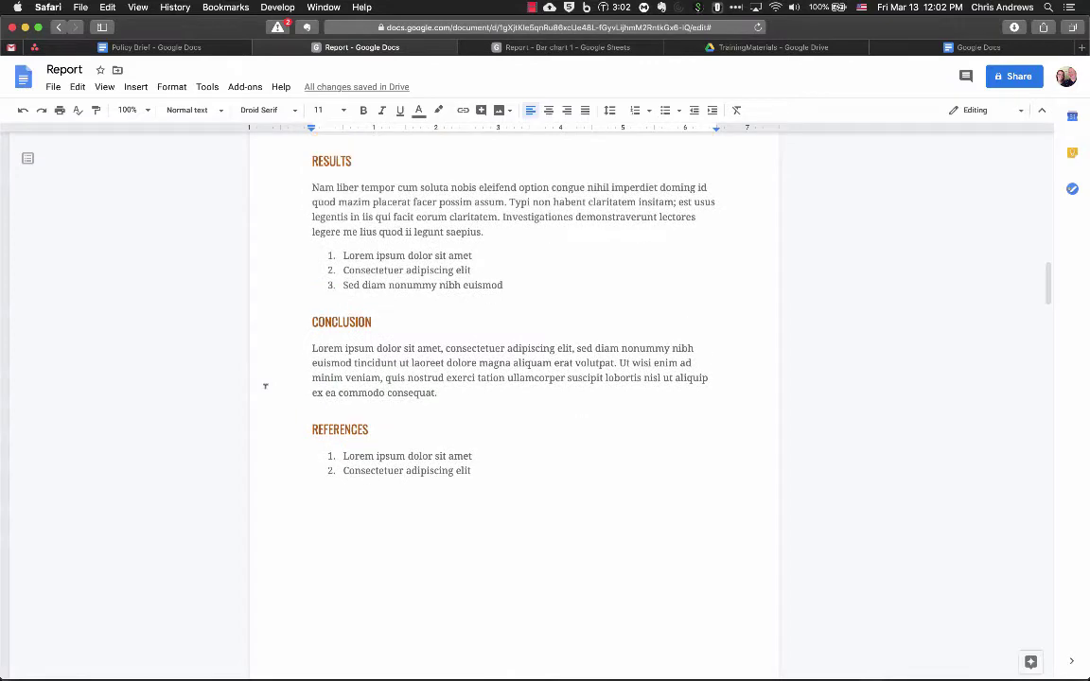
Return to the Policy Brief document and review its contents from the title page to the end of the last page
left_click(176, 51)
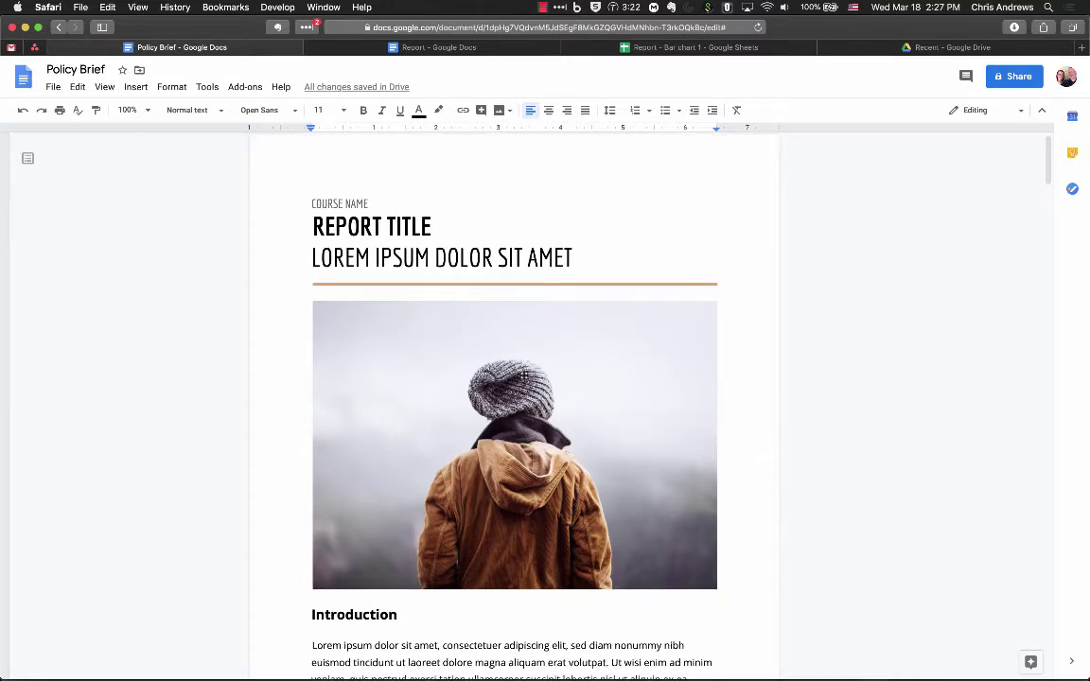
scroll(523, 375, "down", 4)
scroll(524, 375, "up", 2)
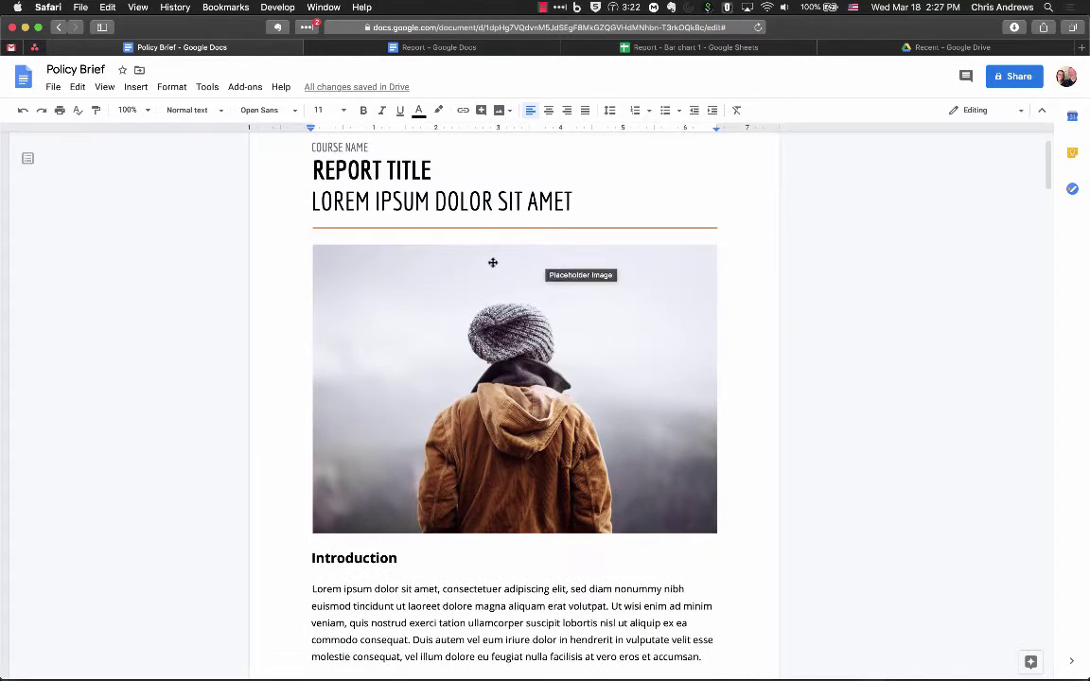
scroll(493, 261, "up", 2)
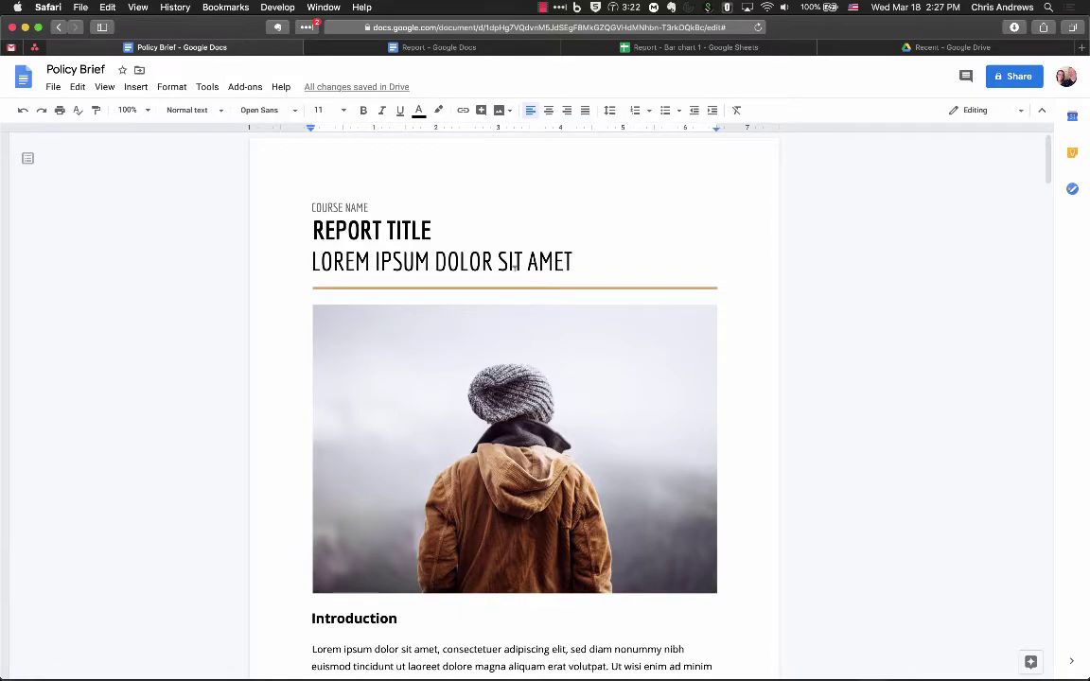
scroll(514, 267, "down", 20)
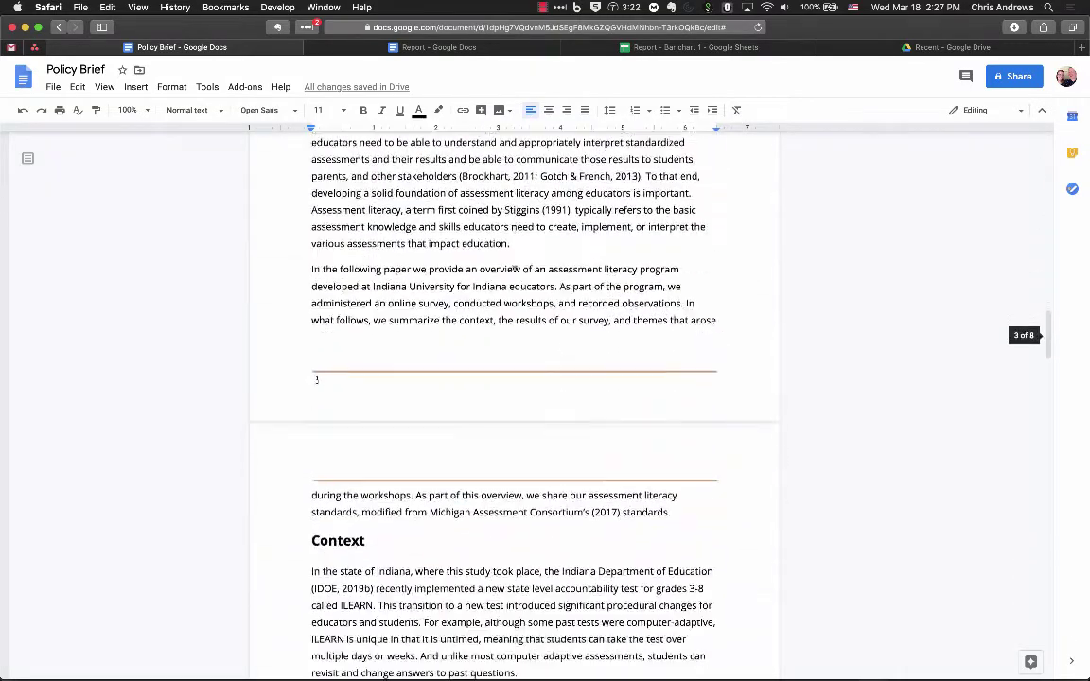
scroll(513, 270, "up", 10)
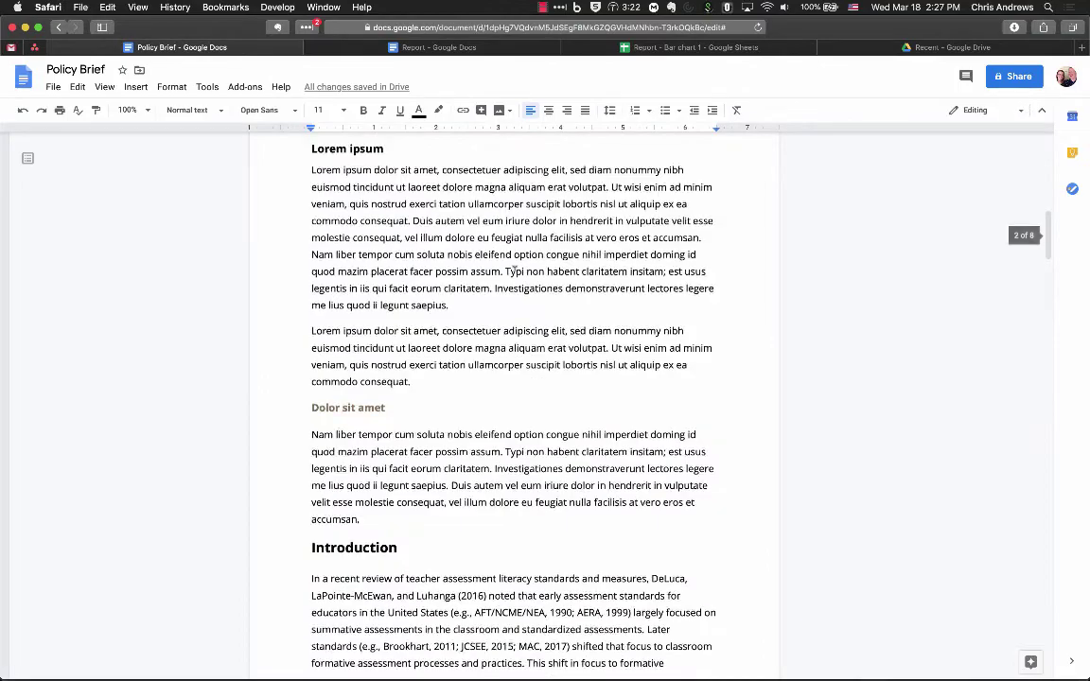
scroll(514, 272, "down", 5)
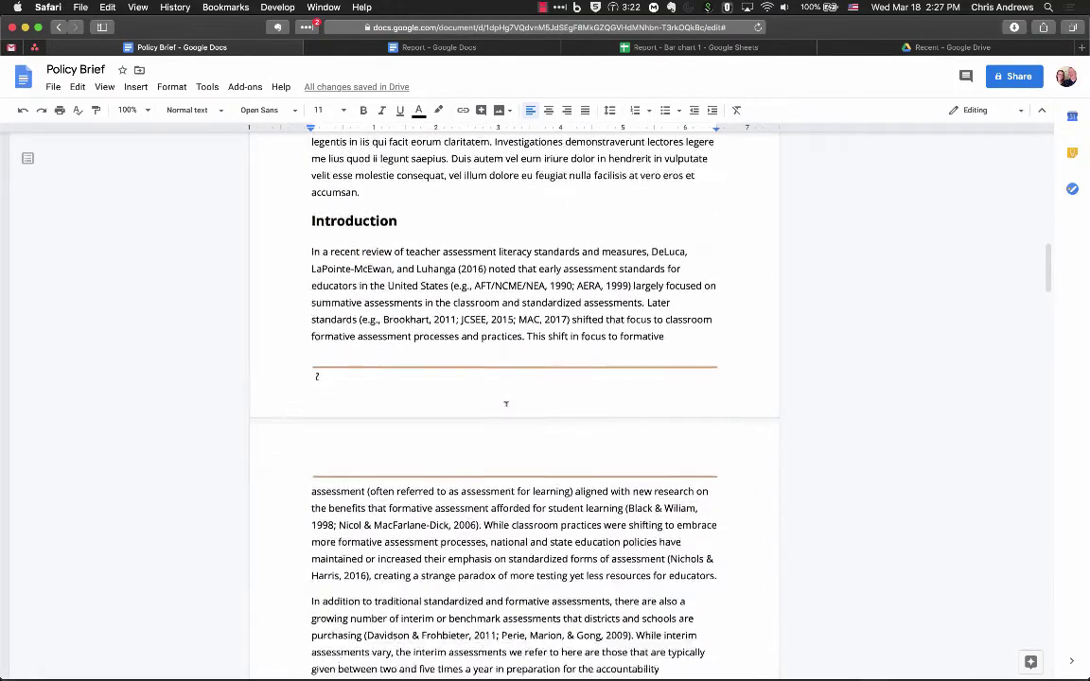
scroll(507, 404, "down", 20)
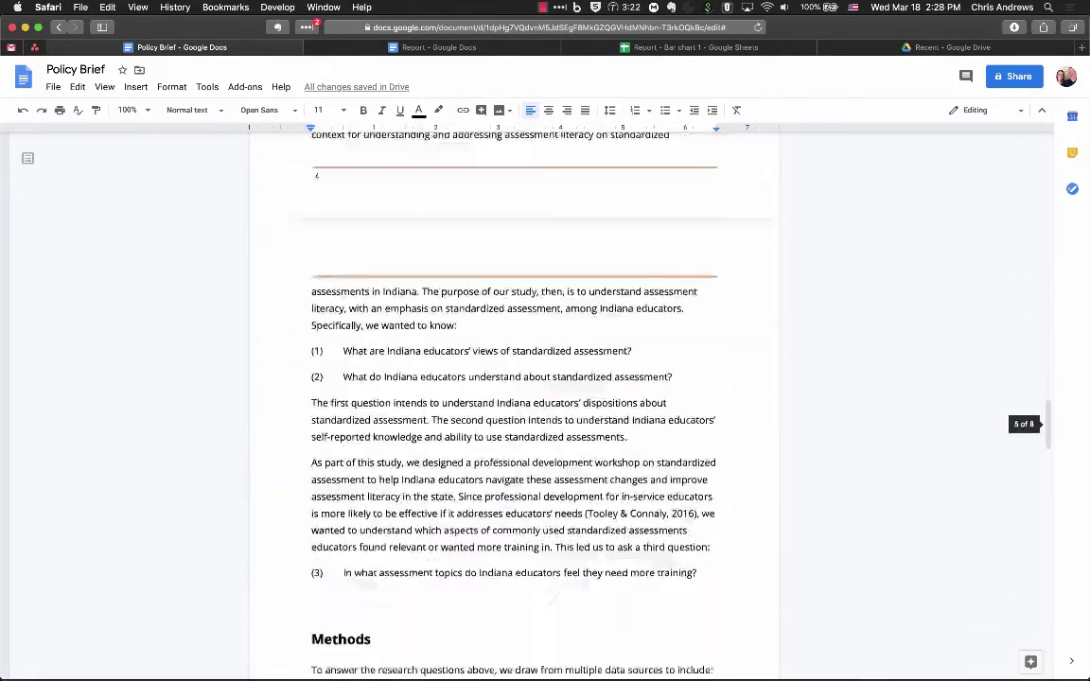
scroll(506, 405, "down", 20)
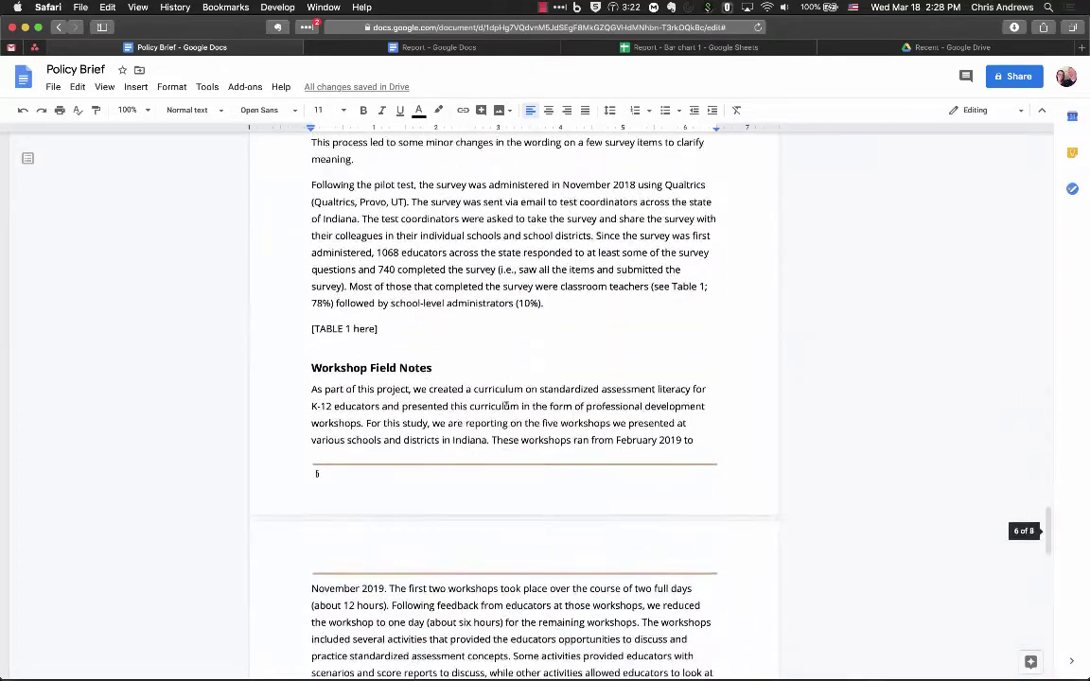
scroll(507, 405, "down", 20)
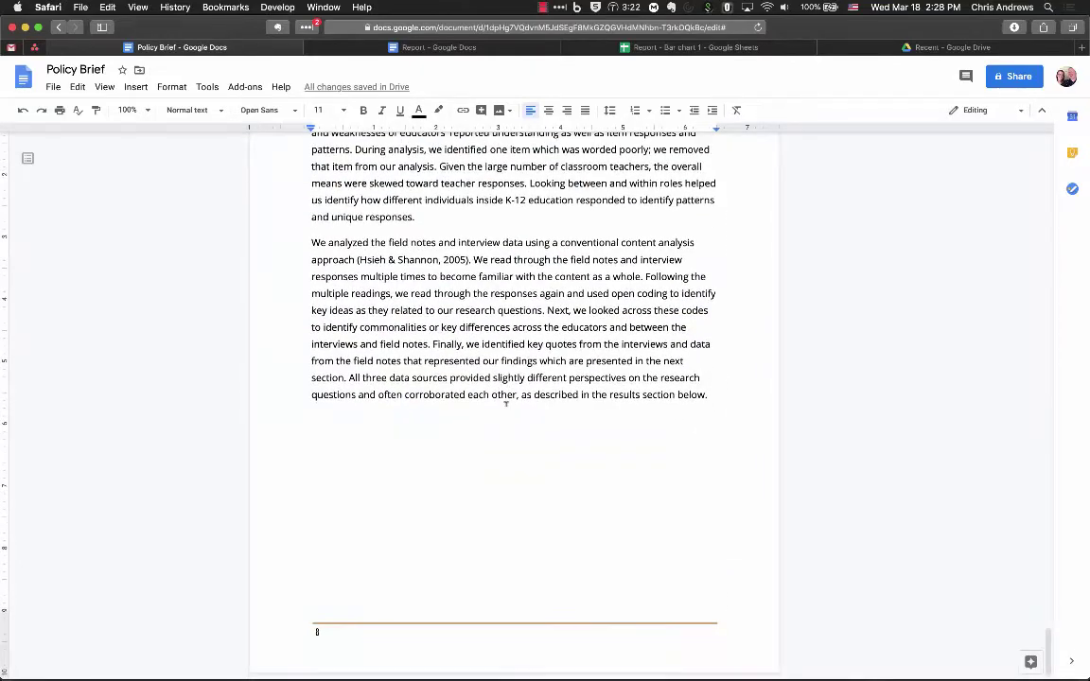
Switch to the Word manuscript and select the text from the Results heading through the [TABLE 2] placeholder for copying
key("super+Tab")
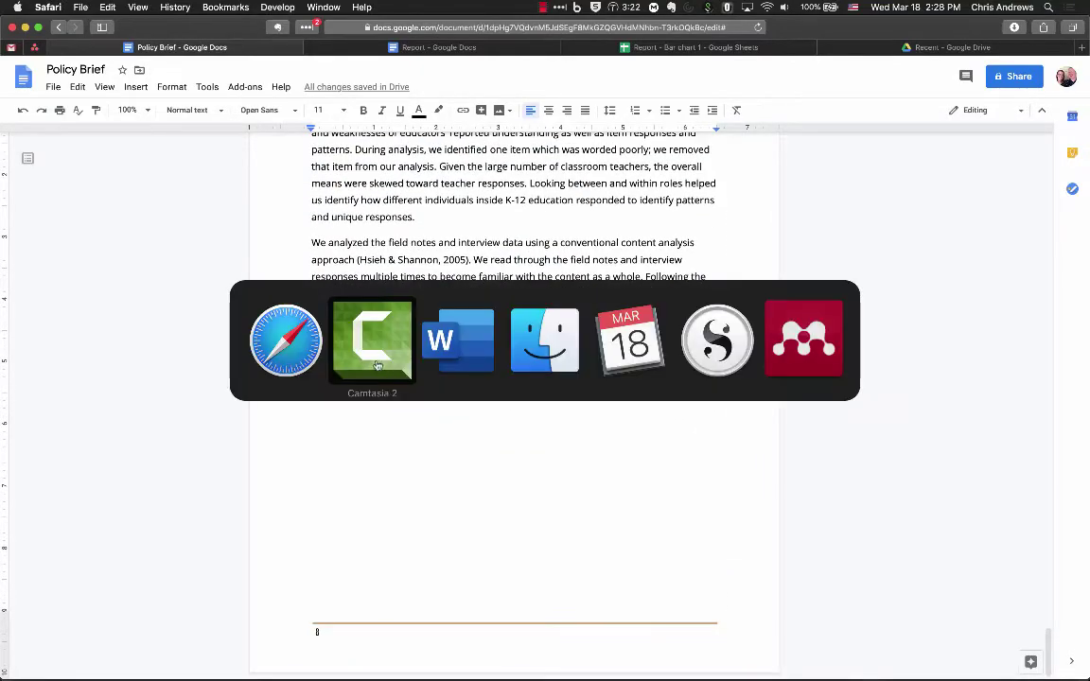
left_click(465, 351)
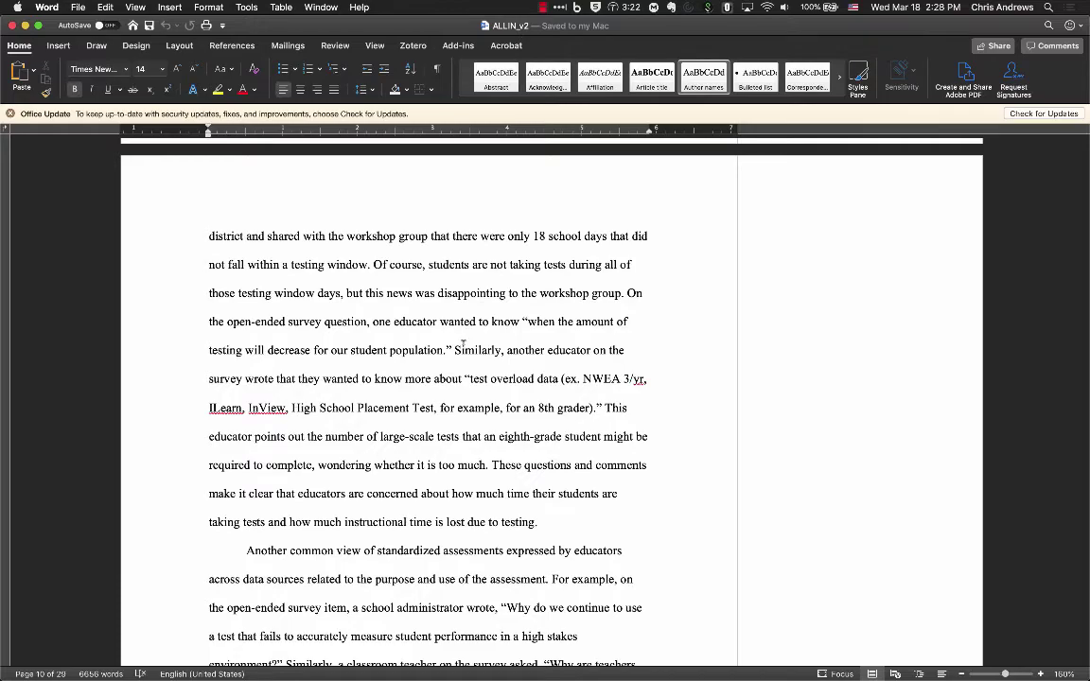
scroll(427, 313, "down", 4)
scroll(427, 312, "up", 8)
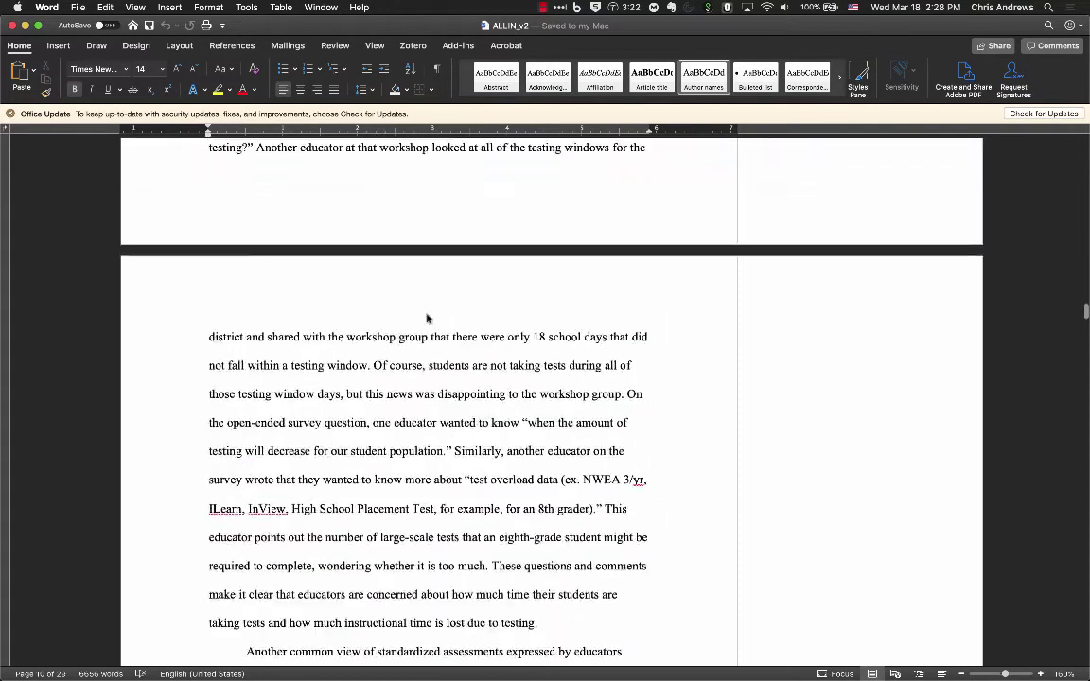
scroll(427, 313, "up", 5)
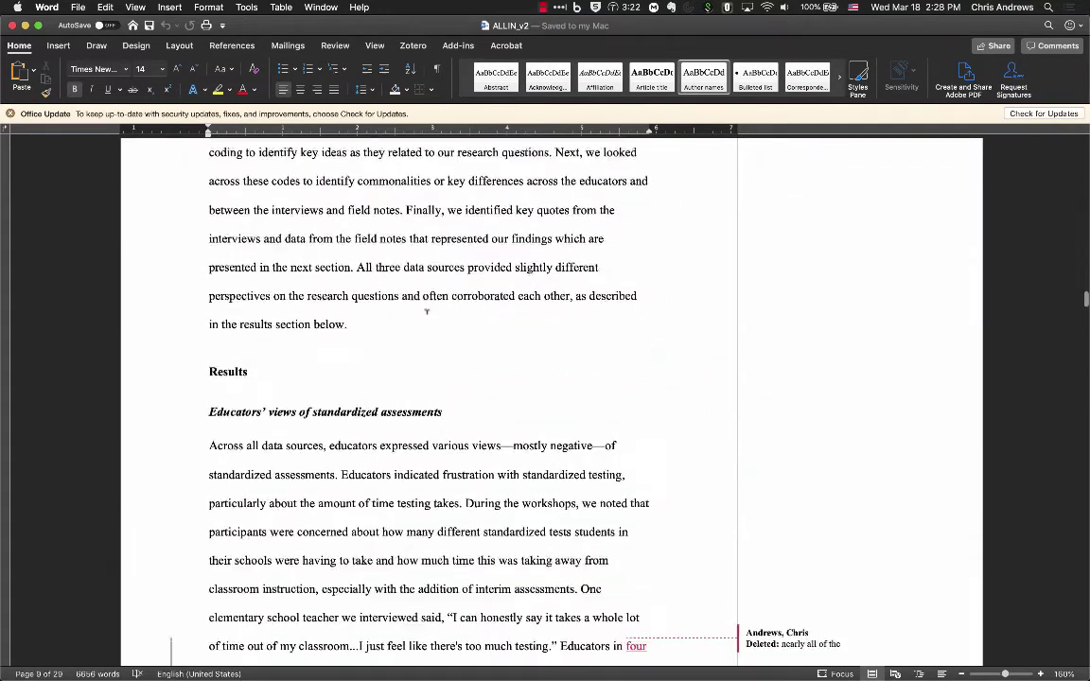
left_click(233, 345)
scroll(393, 427, "down", 12)
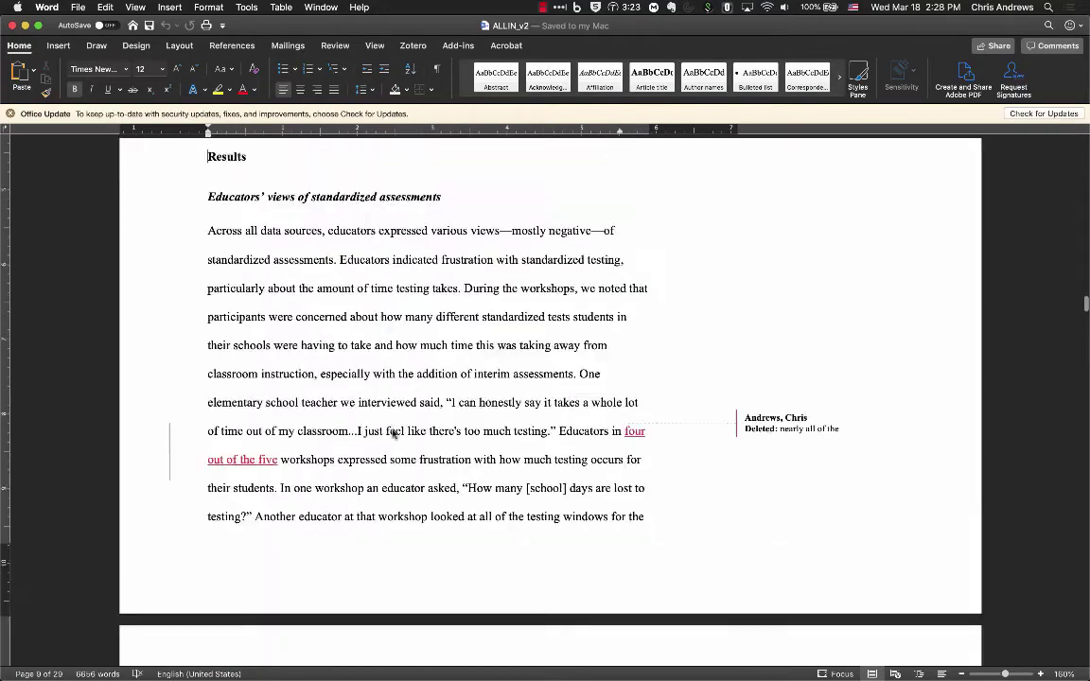
scroll(393, 427, "down", 15)
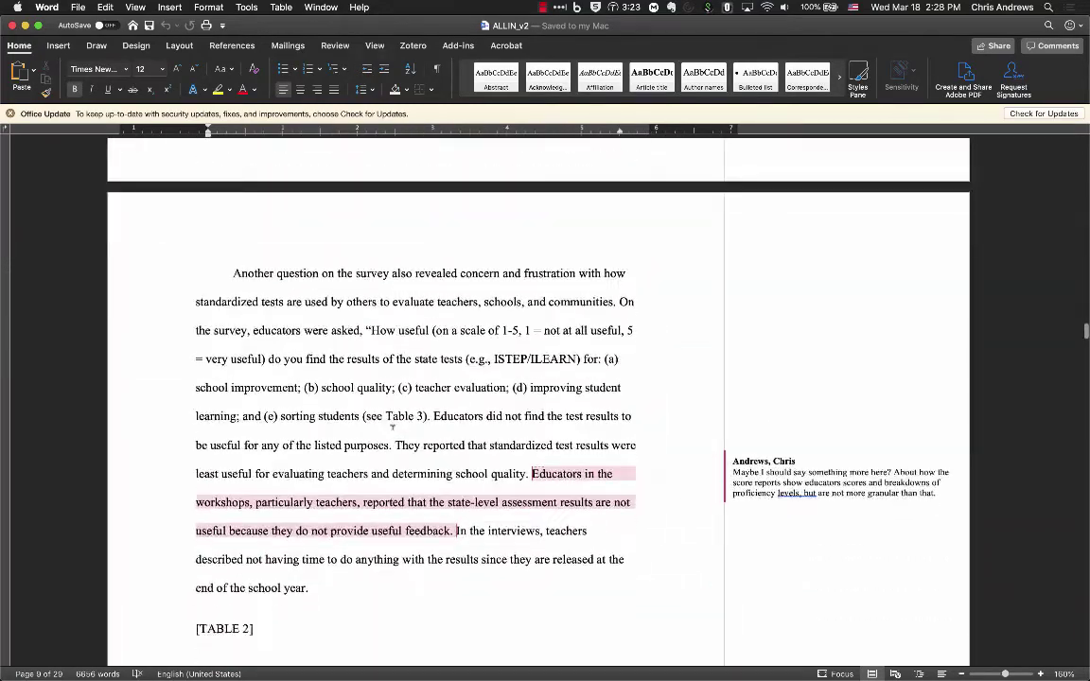
left_click(290, 430, "shift")
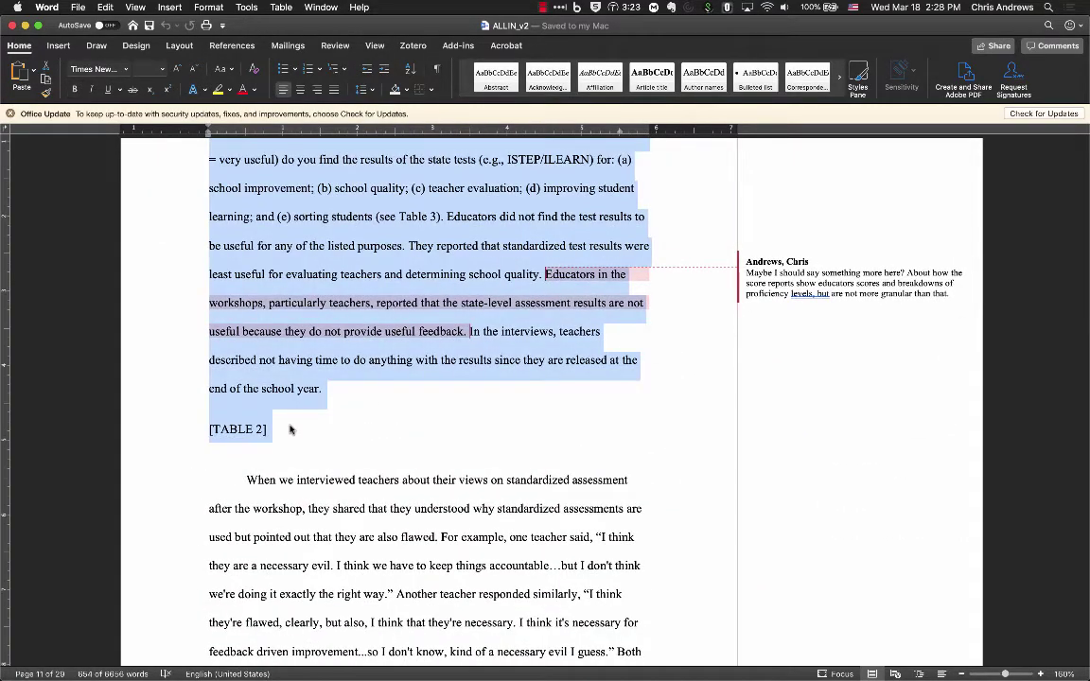
Return to the Policy Brief in Safari and paste the copied Results section on the empty line after the last paragraph
key("super+Tab")
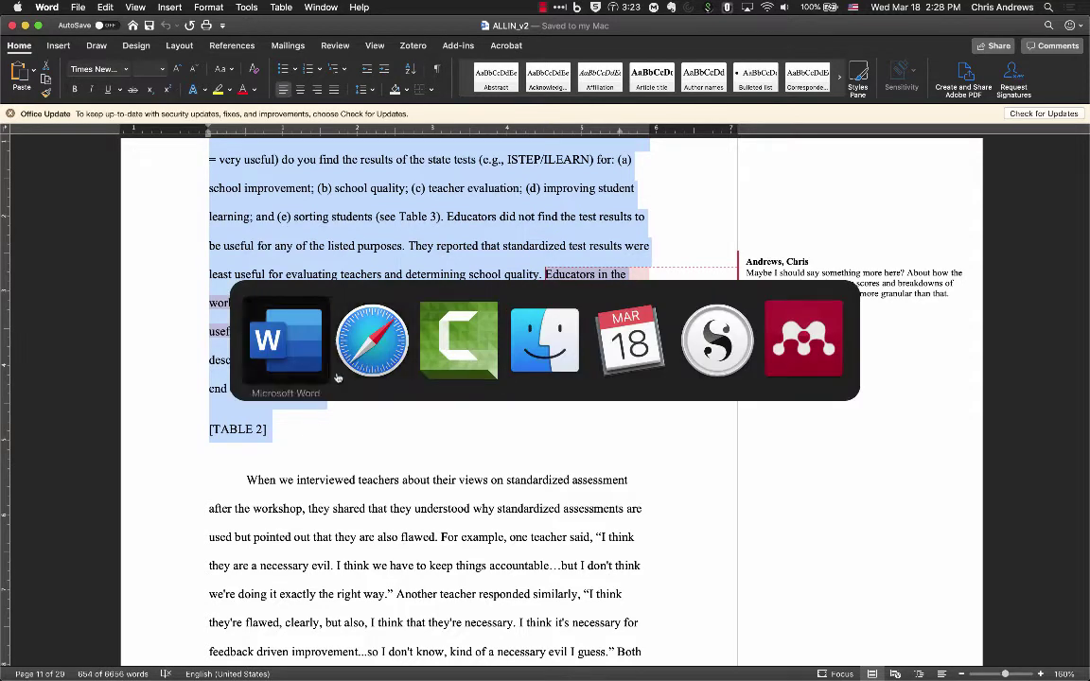
left_click(386, 360)
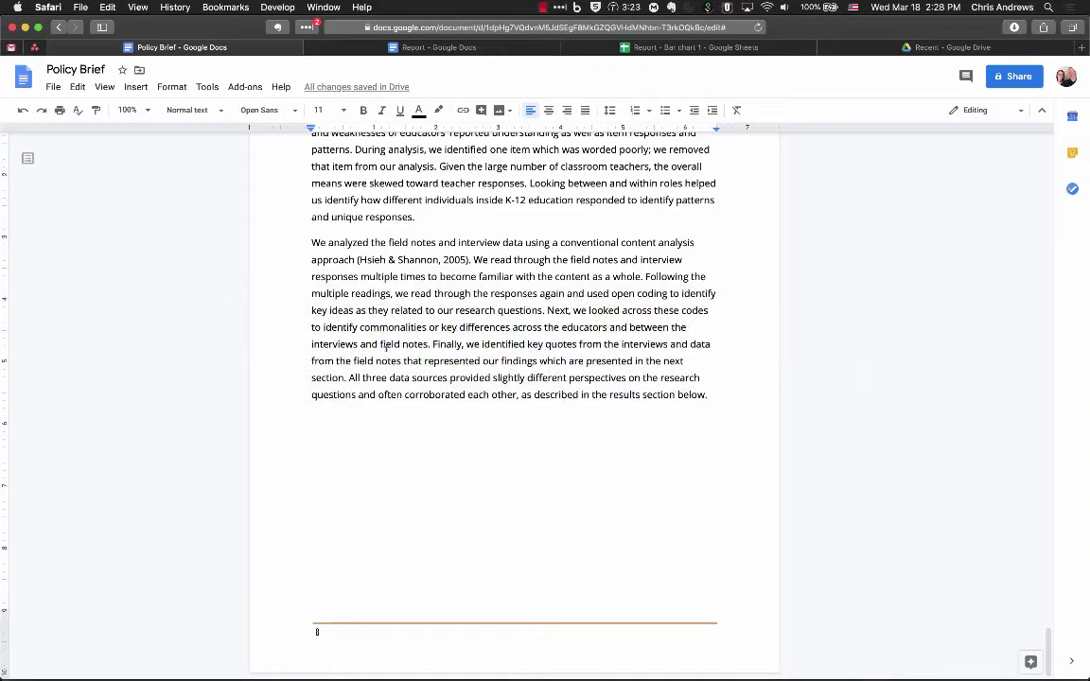
left_click(336, 419)
left_click(78, 86)
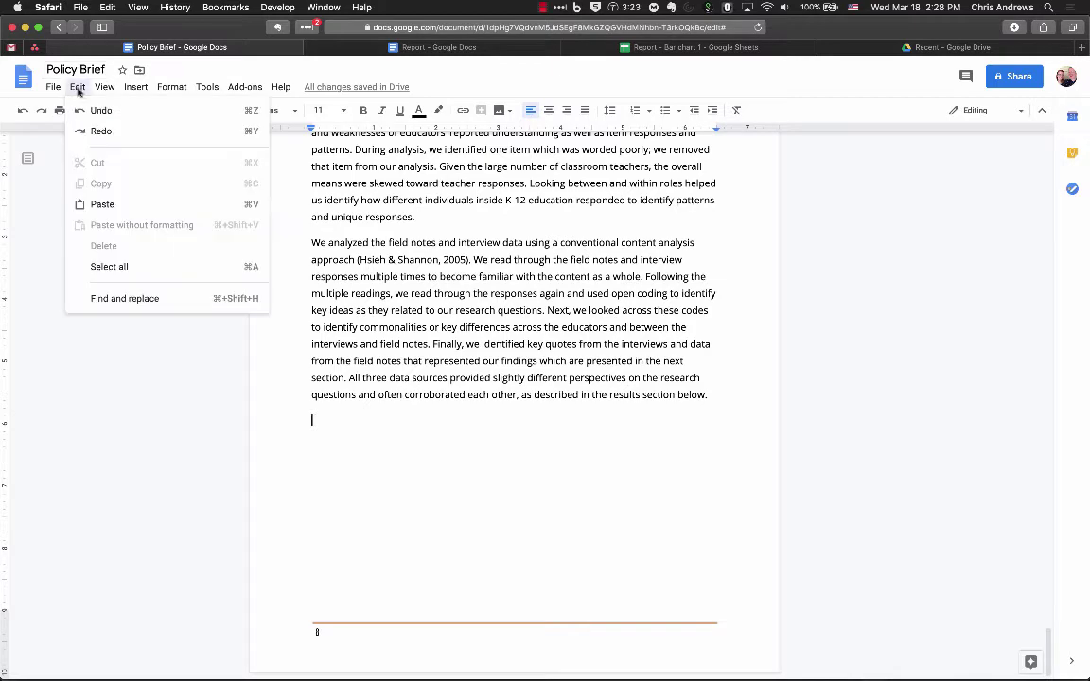
left_click(348, 421)
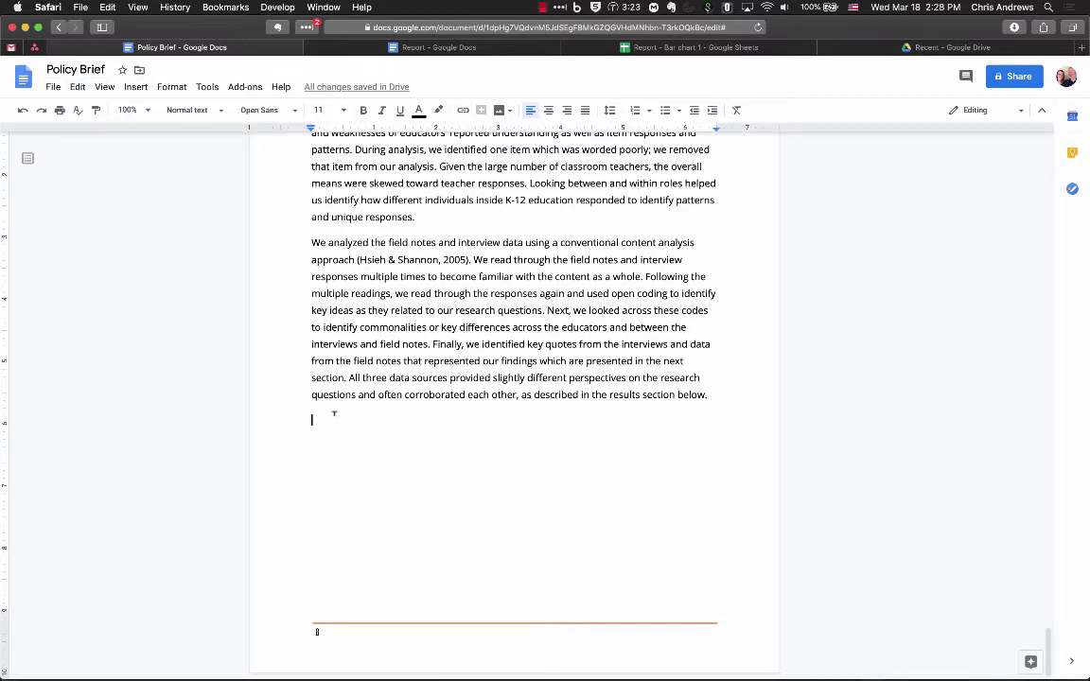
key("super+v")
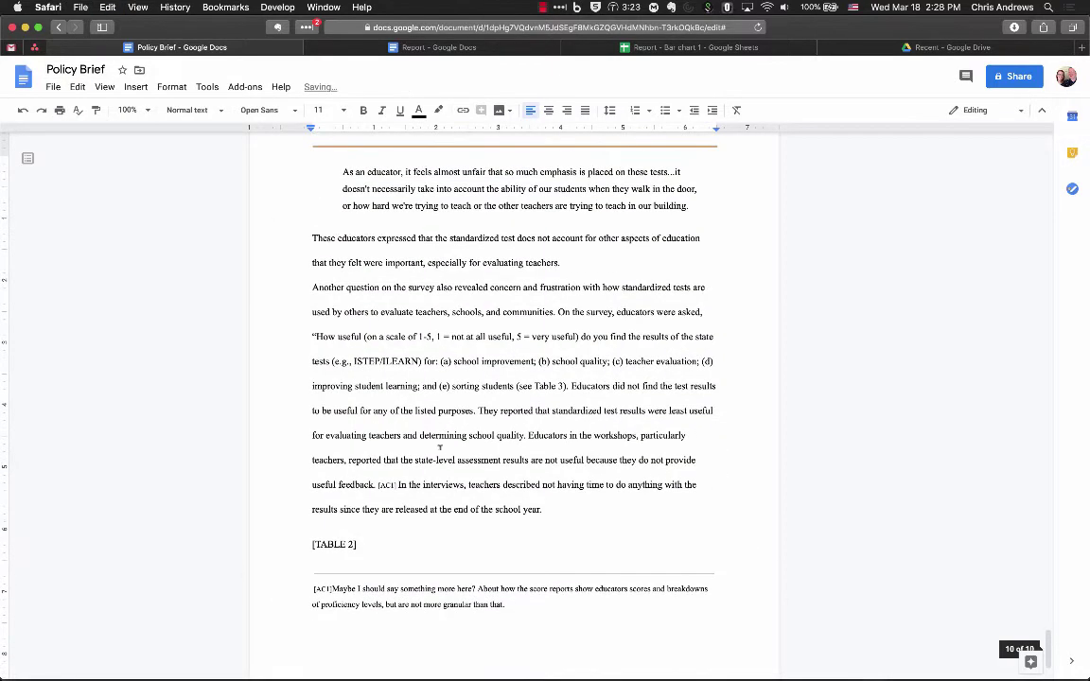
Compare the formatting of the pasted Results section with the preceding brief text and the Word manuscript
scroll(440, 448, "up", 10)
scroll(406, 341, "down", 2)
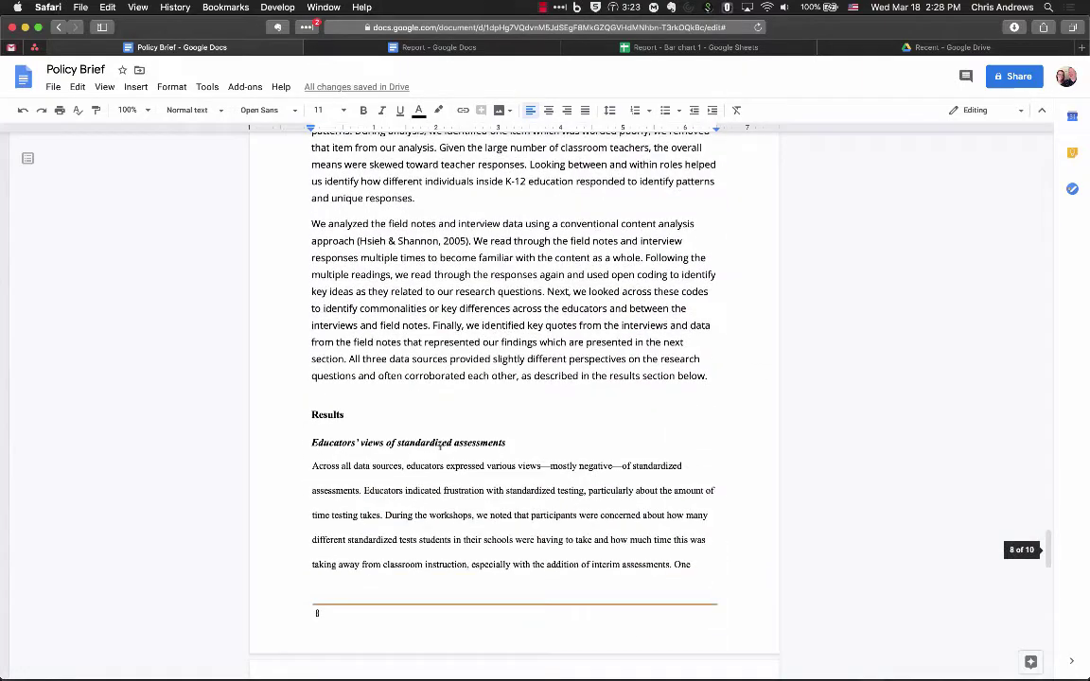
left_click_drag(390, 323, 440, 343)
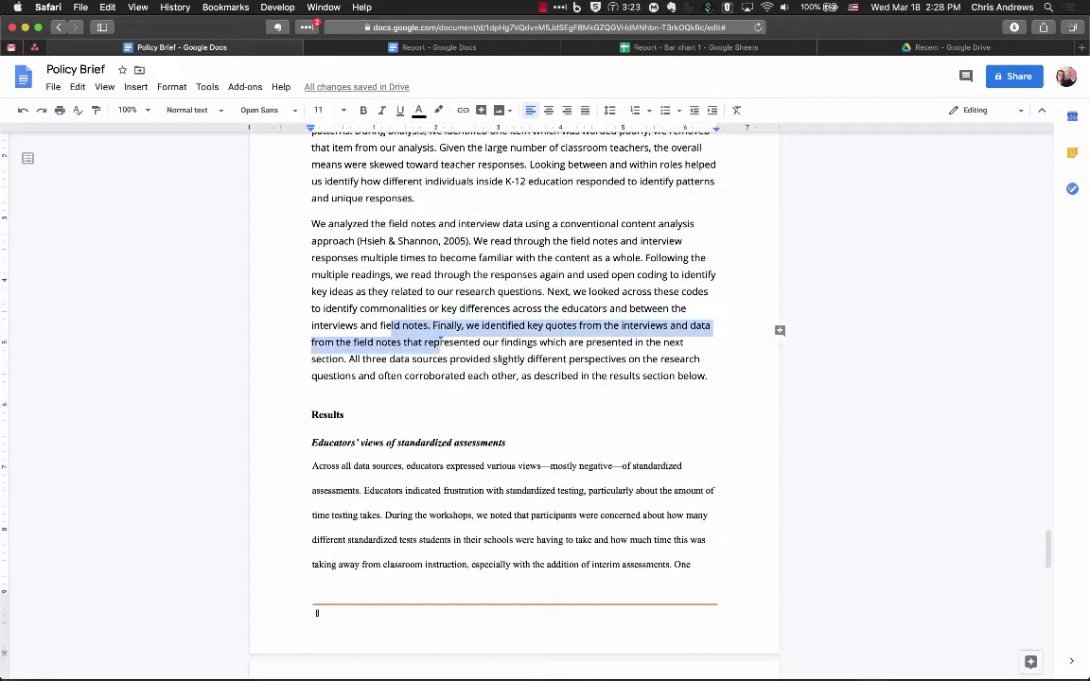
left_click(402, 325)
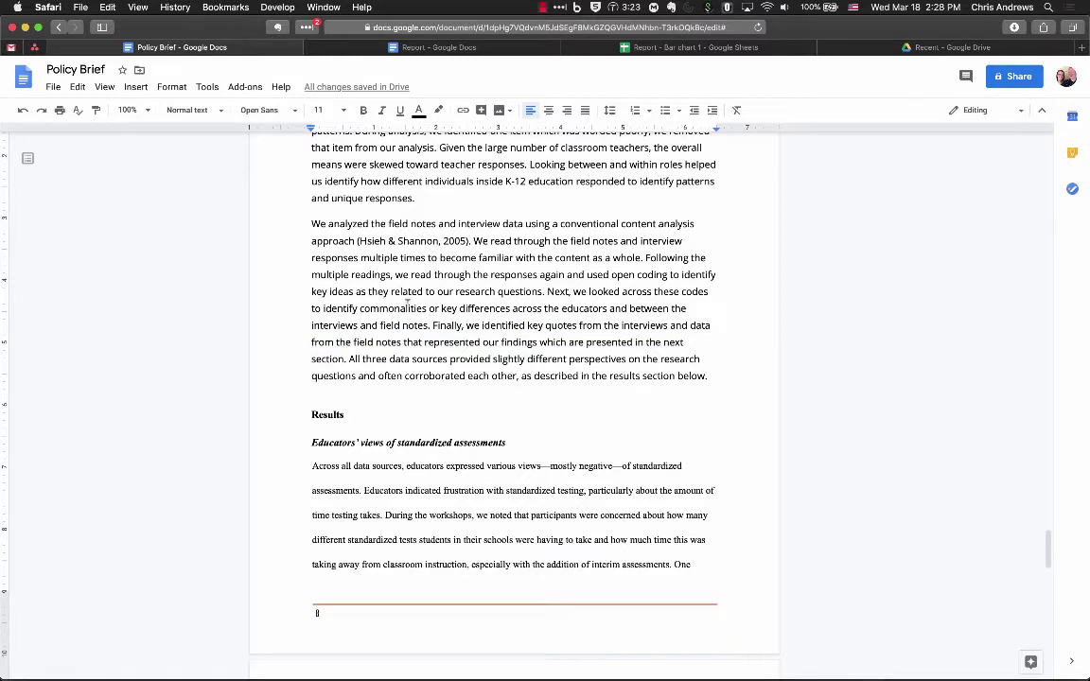
left_click_drag(381, 224, 394, 275)
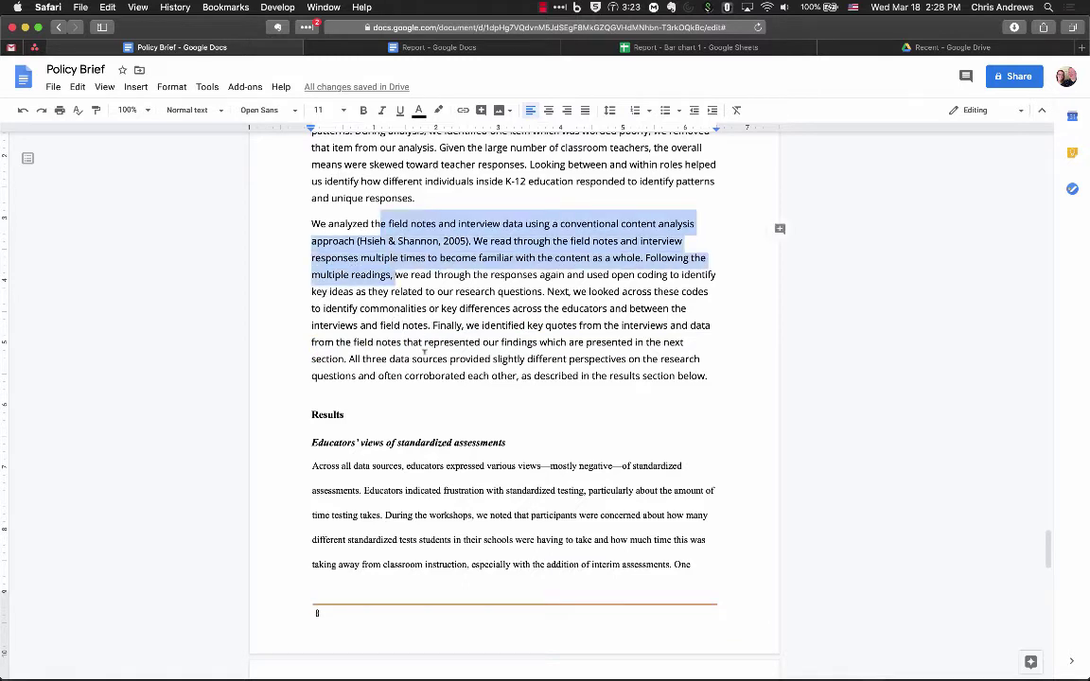
left_click(328, 419)
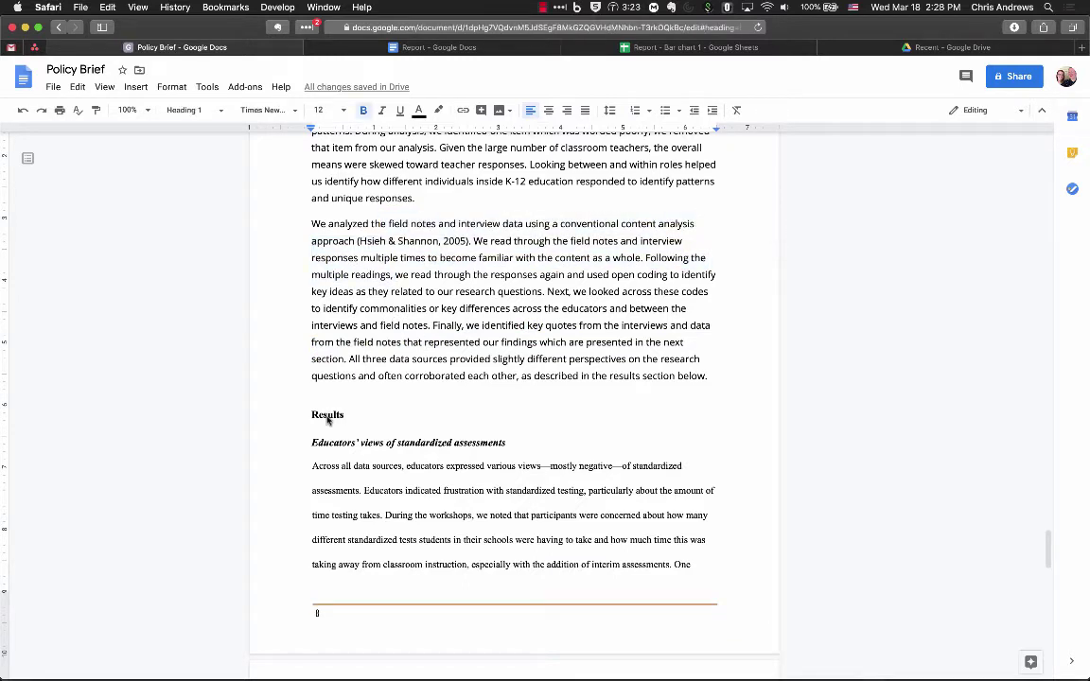
left_click(358, 466)
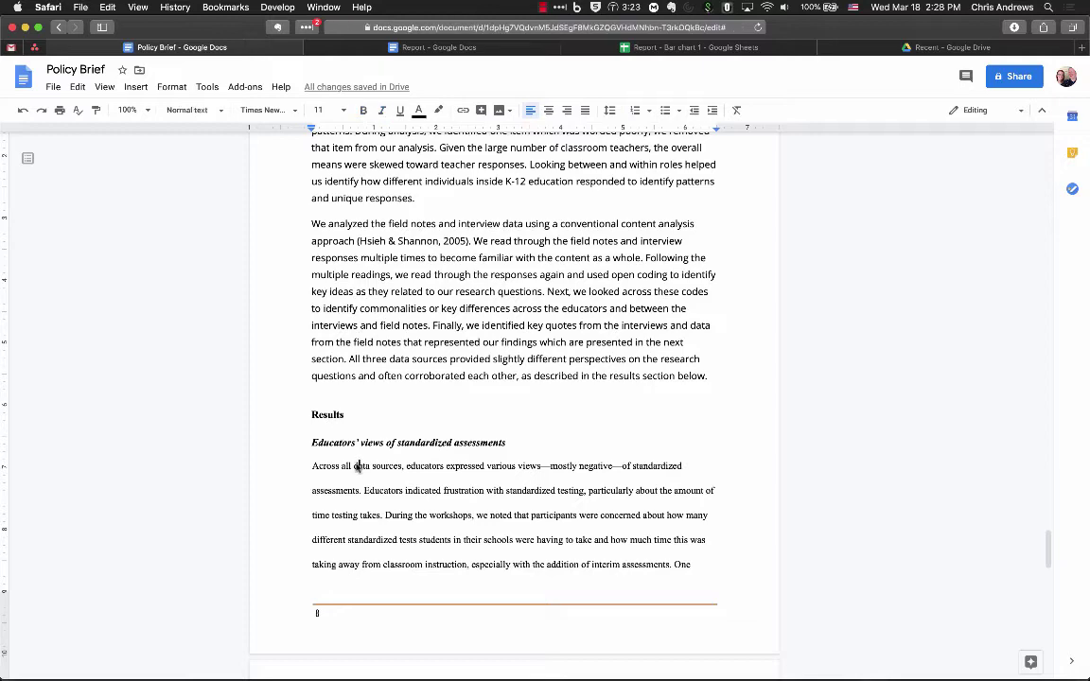
key("super+Tab")
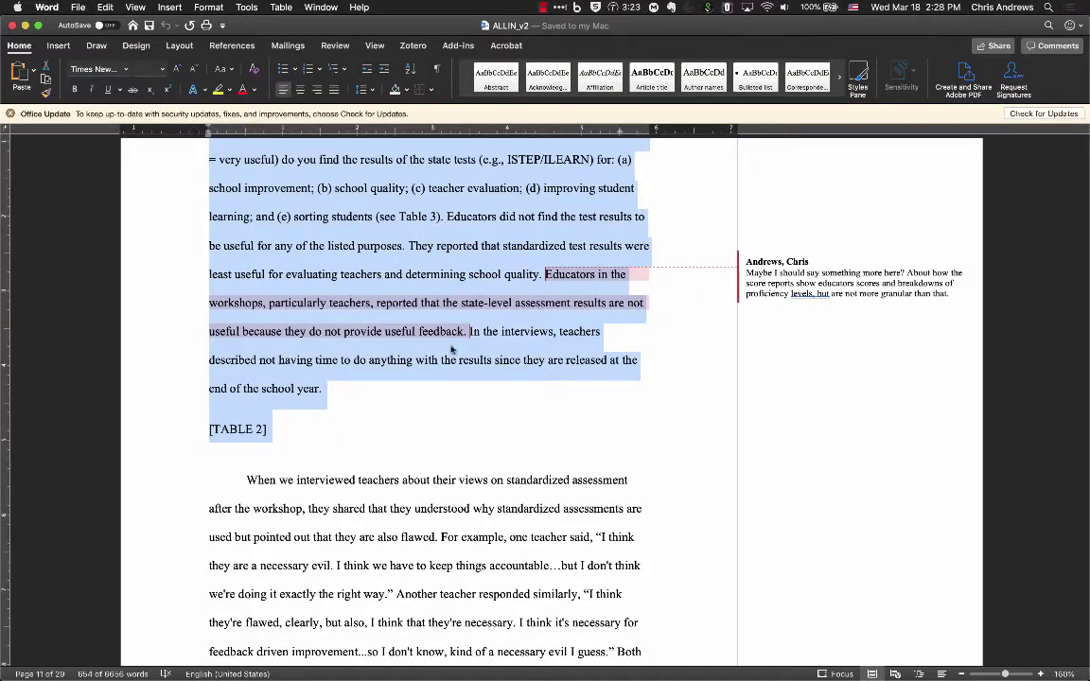
key("super+Tab")
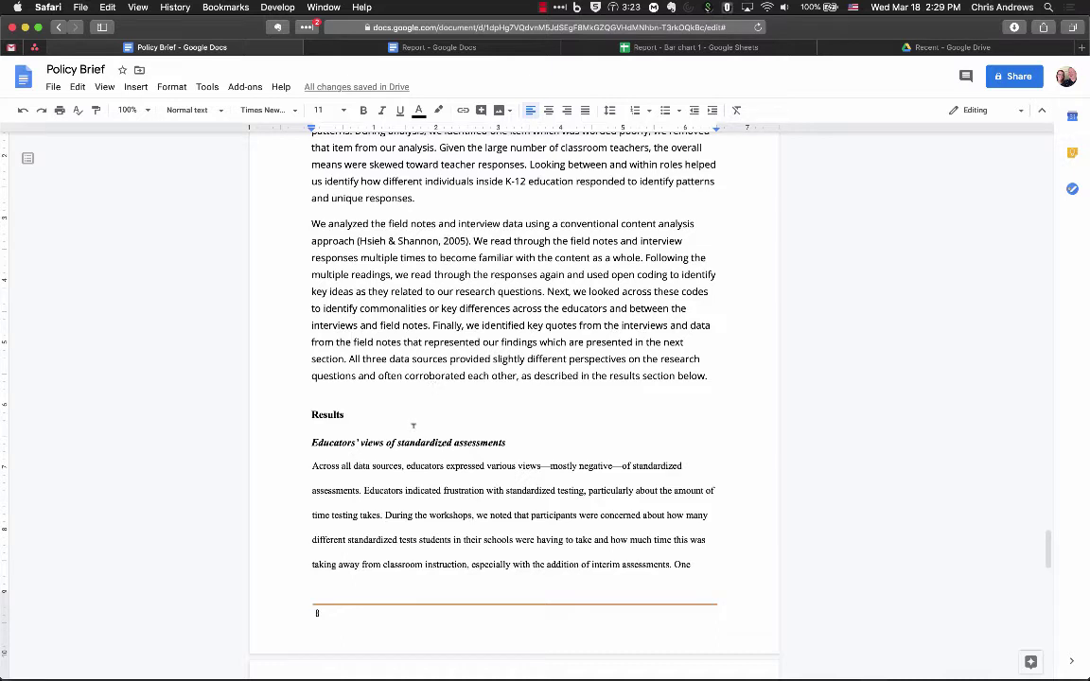
Apply the template's Heading 1 style to "Results" and Heading 2 to the subheading "Educators' views of standardized assessments"
double_click(327, 413)
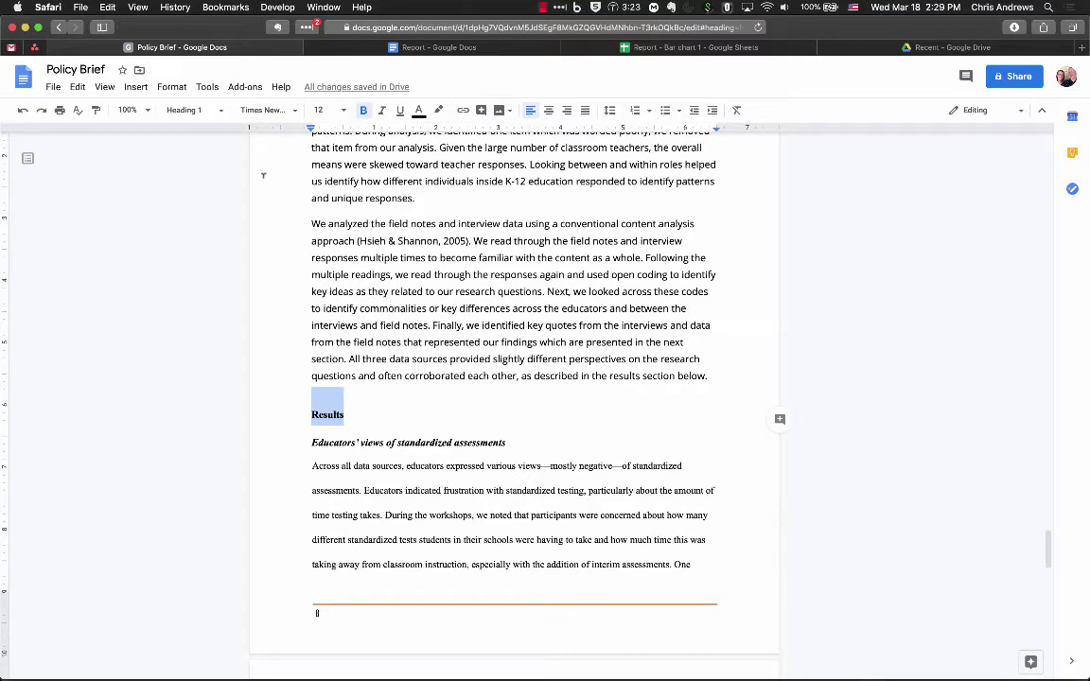
left_click(194, 109)
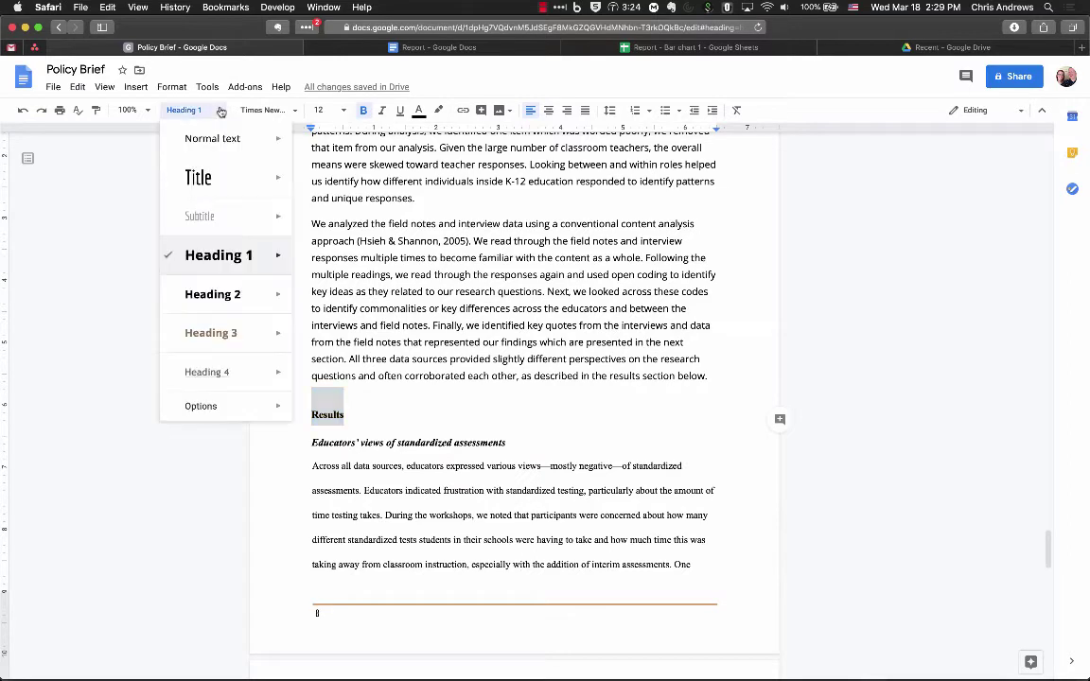
left_click(221, 260)
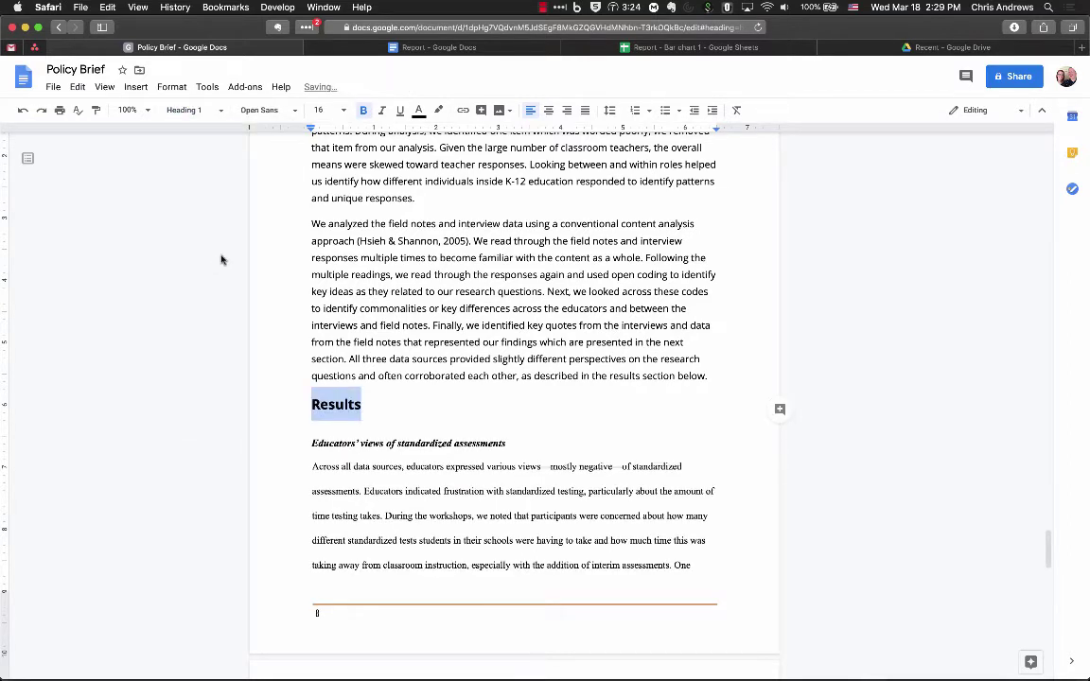
left_click(219, 112)
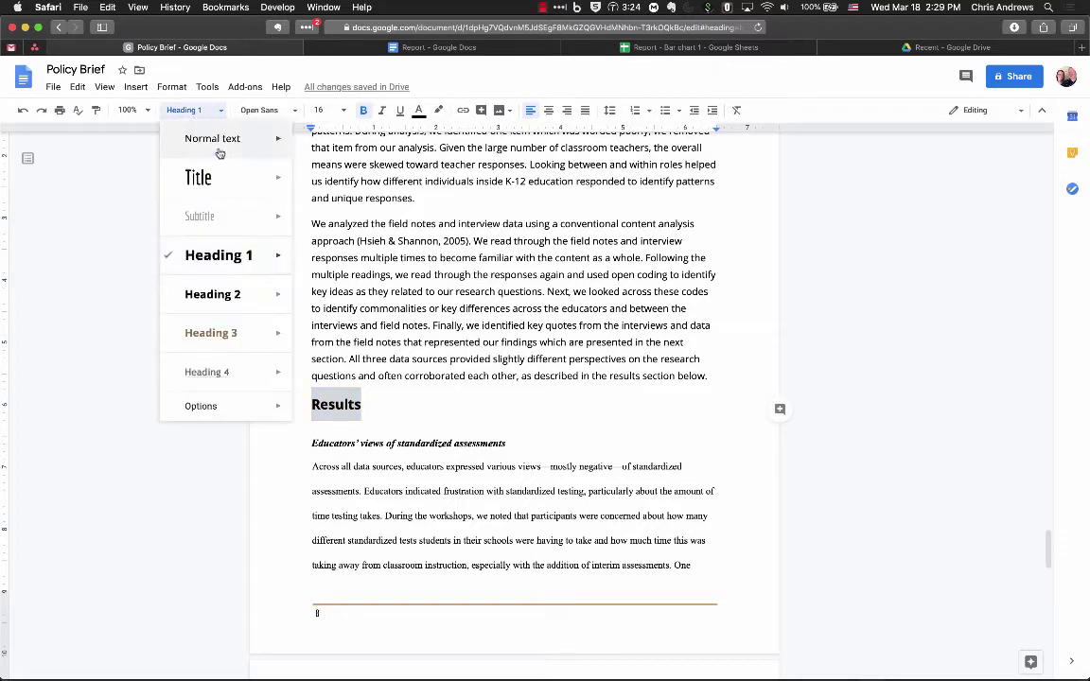
triple_click(367, 443)
left_click(194, 110)
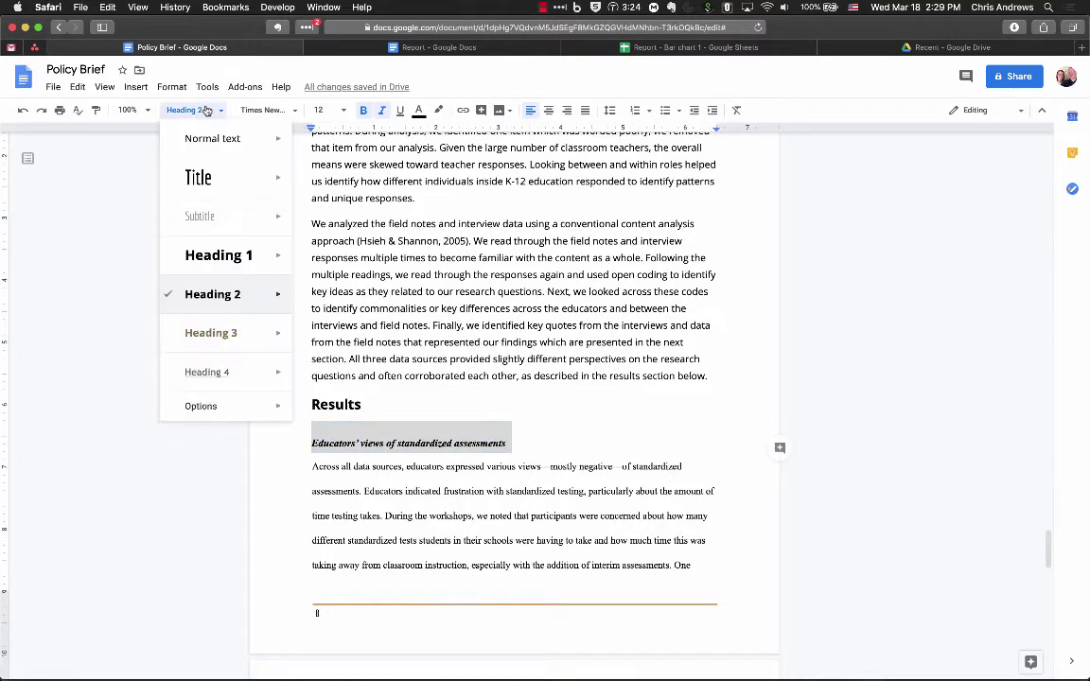
left_click(194, 291)
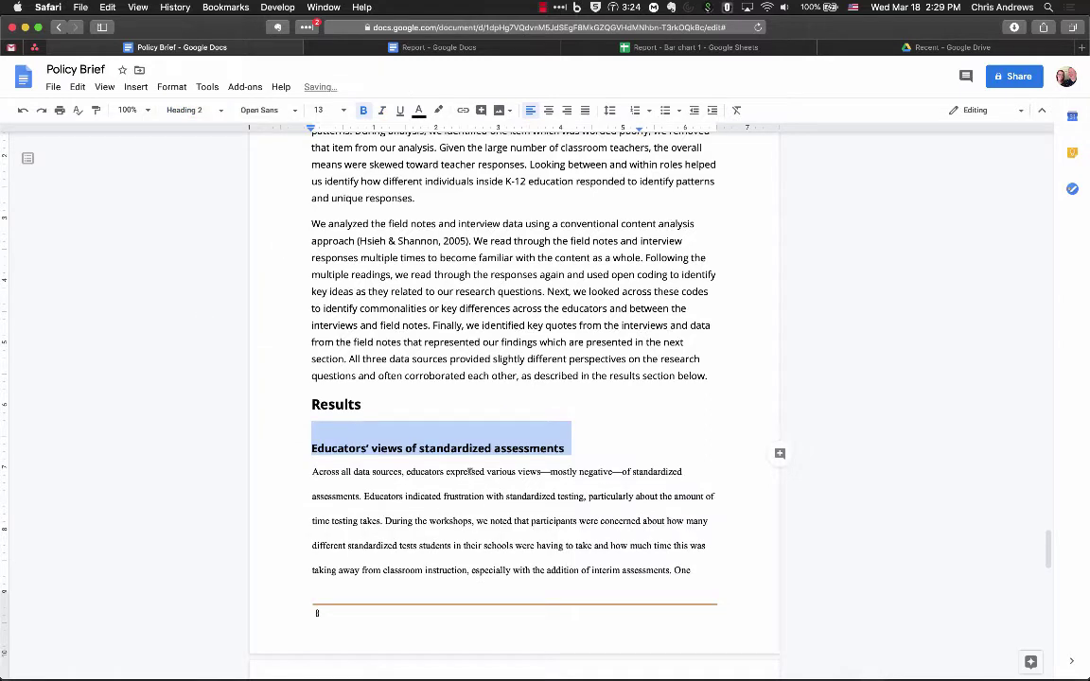
Apply the template's Normal text style to the paragraph beginning "Across all data sources"
left_click(471, 472)
triple_click(376, 471)
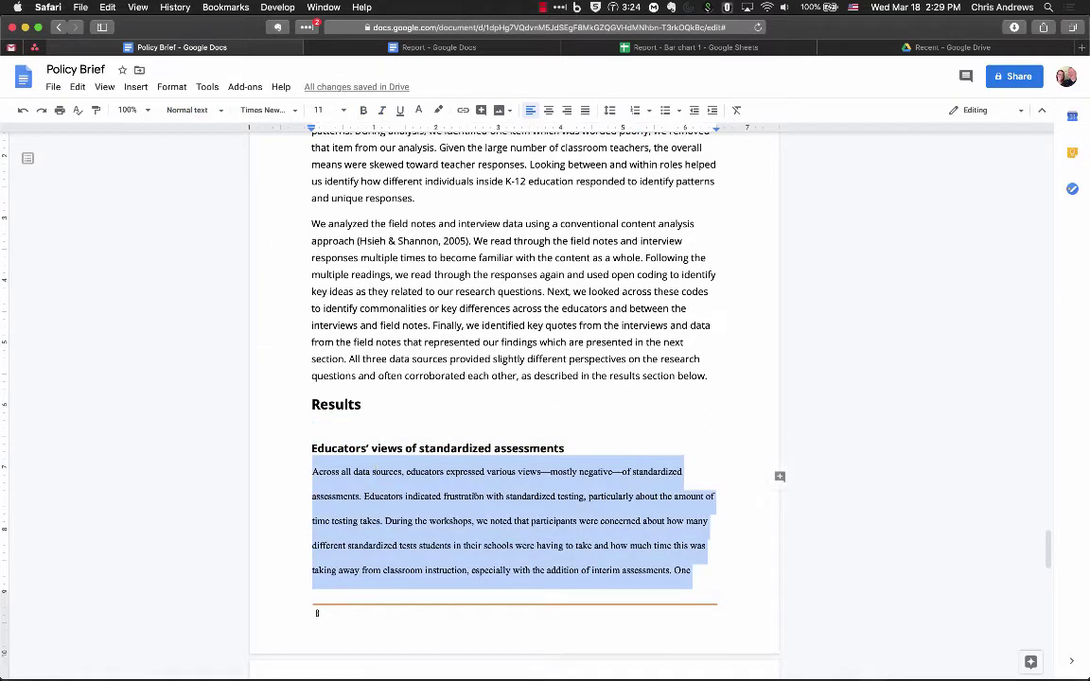
left_click(377, 471)
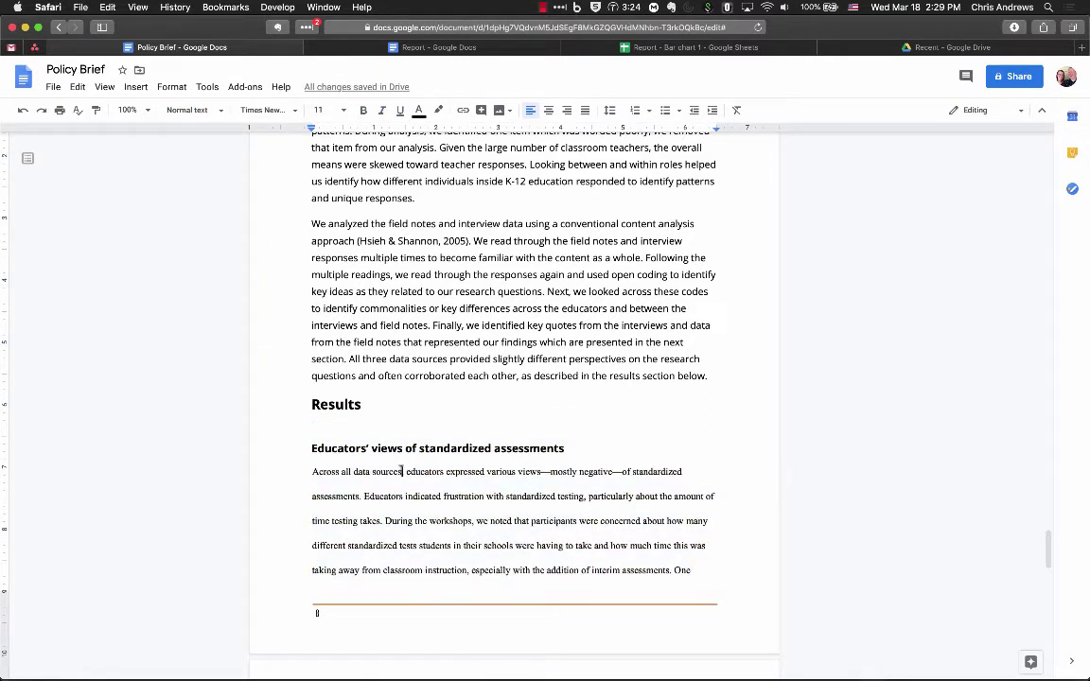
triple_click(377, 471)
left_click(212, 110)
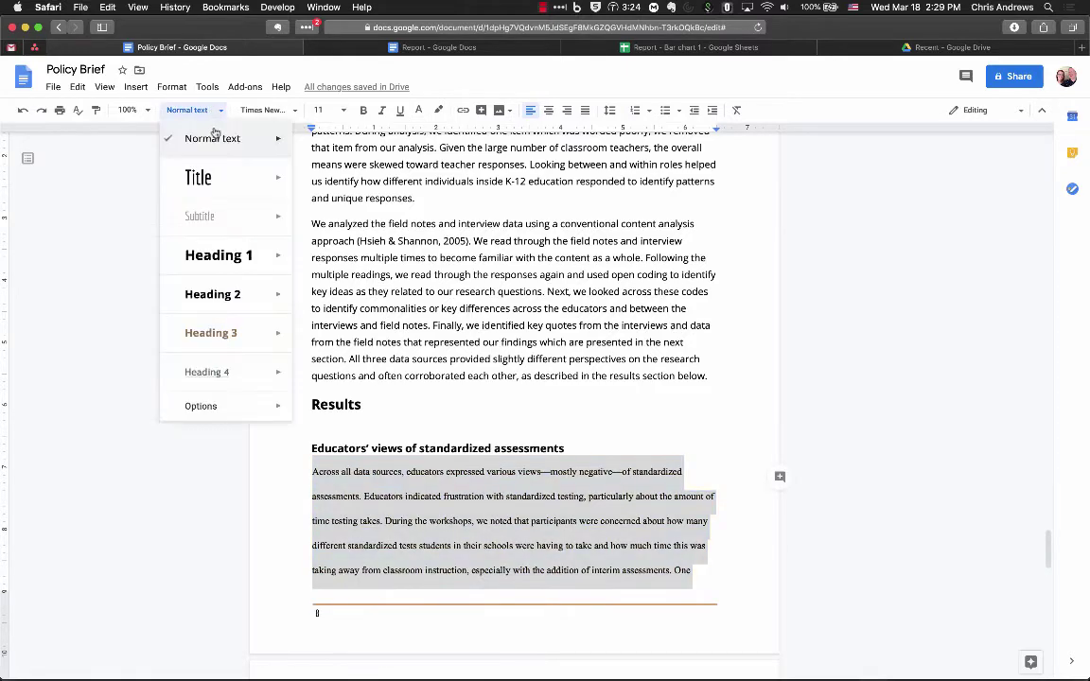
left_click(214, 139)
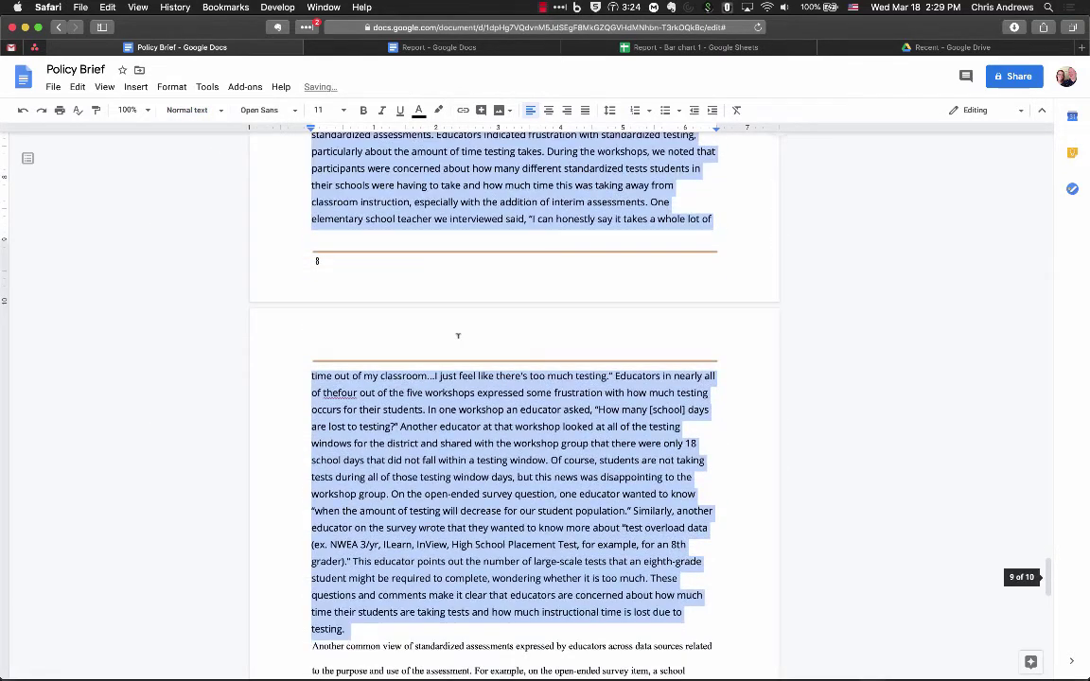
left_click(472, 394)
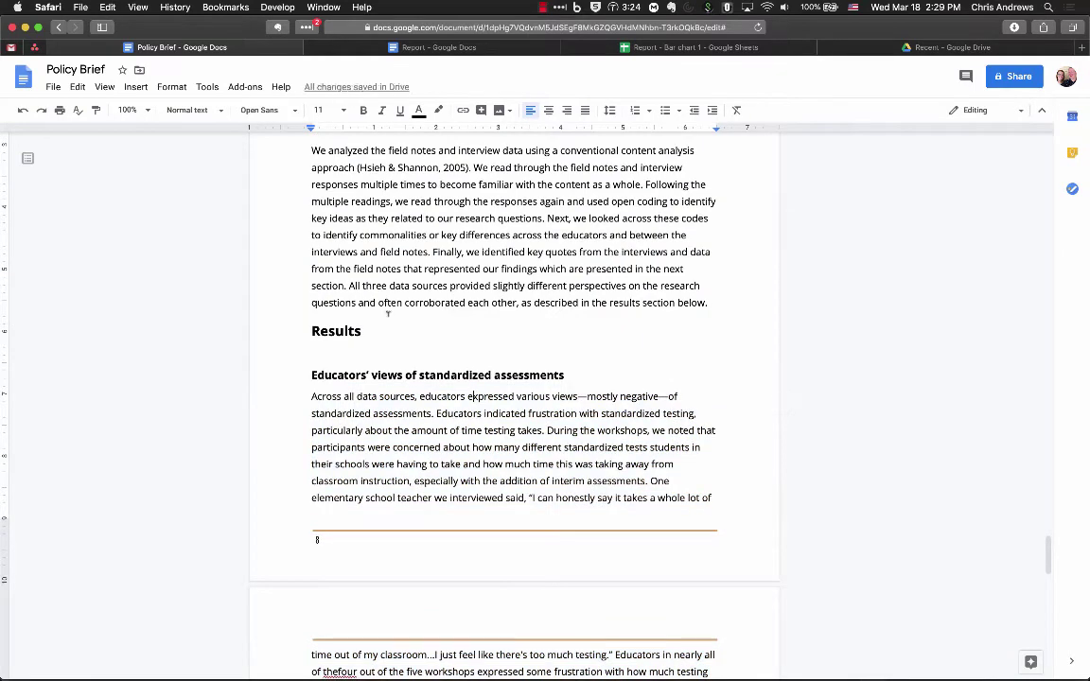
Select the unstyled paragraph beginning "Another common view of standardized assessments" below the restyled Results text
scroll(512, 379, "down", 3)
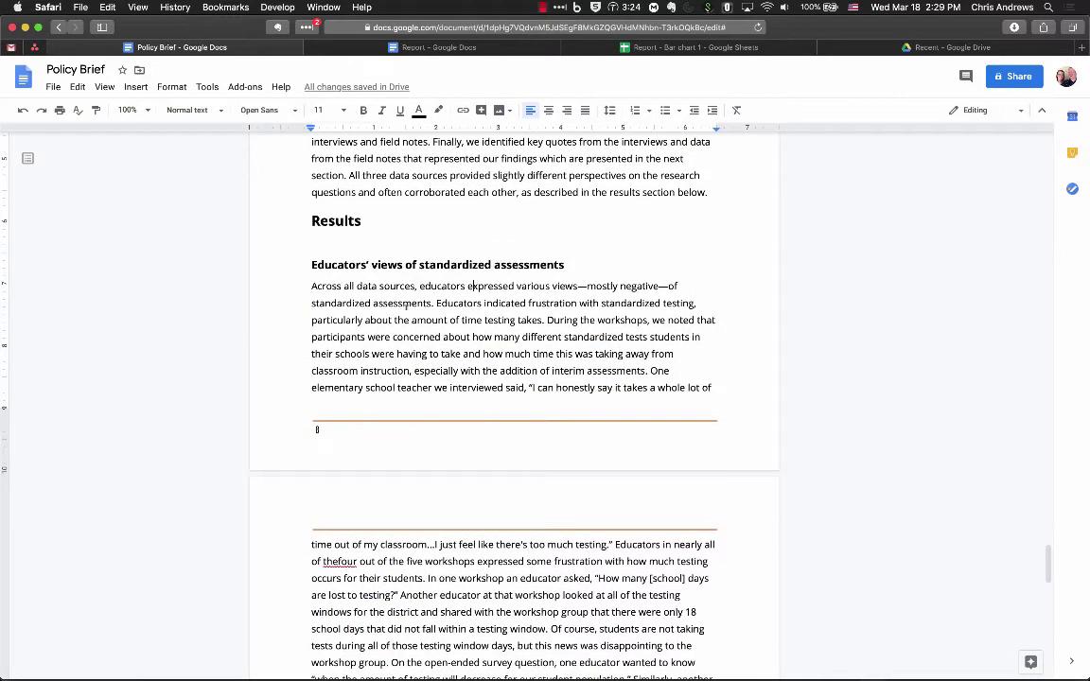
left_click(323, 239)
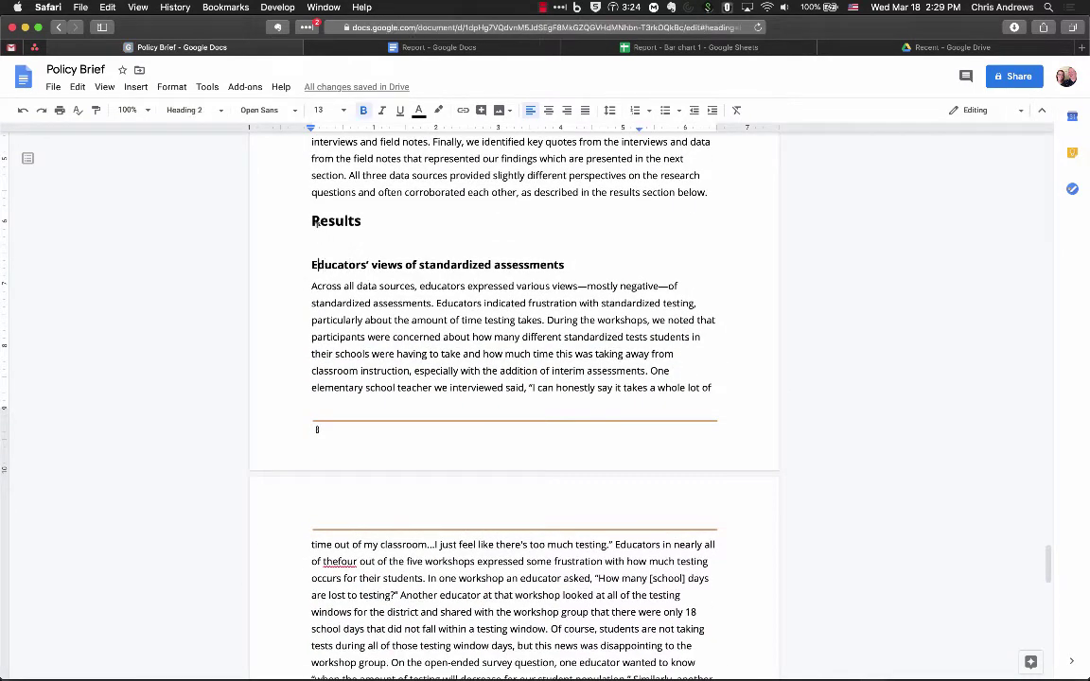
scroll(475, 409, "up", 5)
scroll(475, 409, "down", 15)
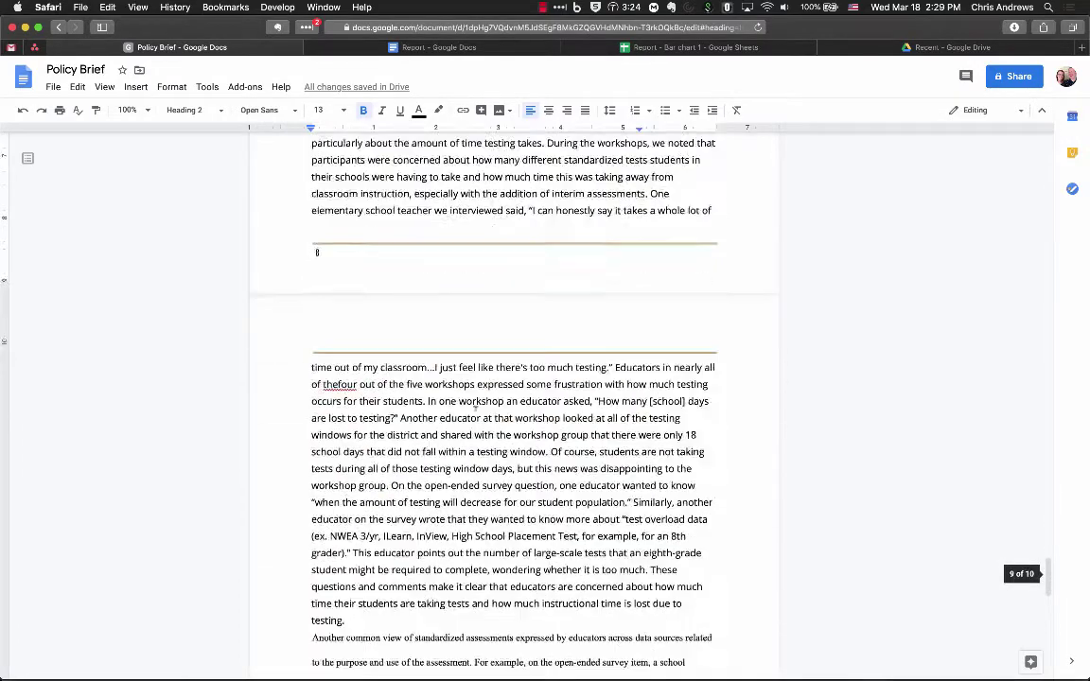
triple_click(427, 384)
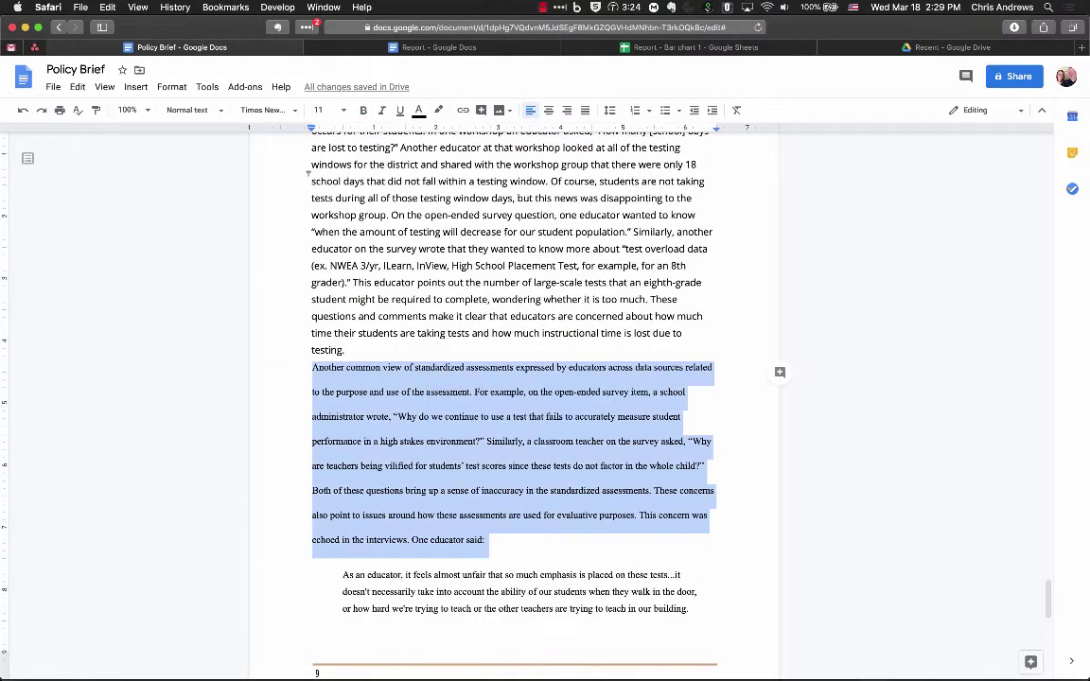
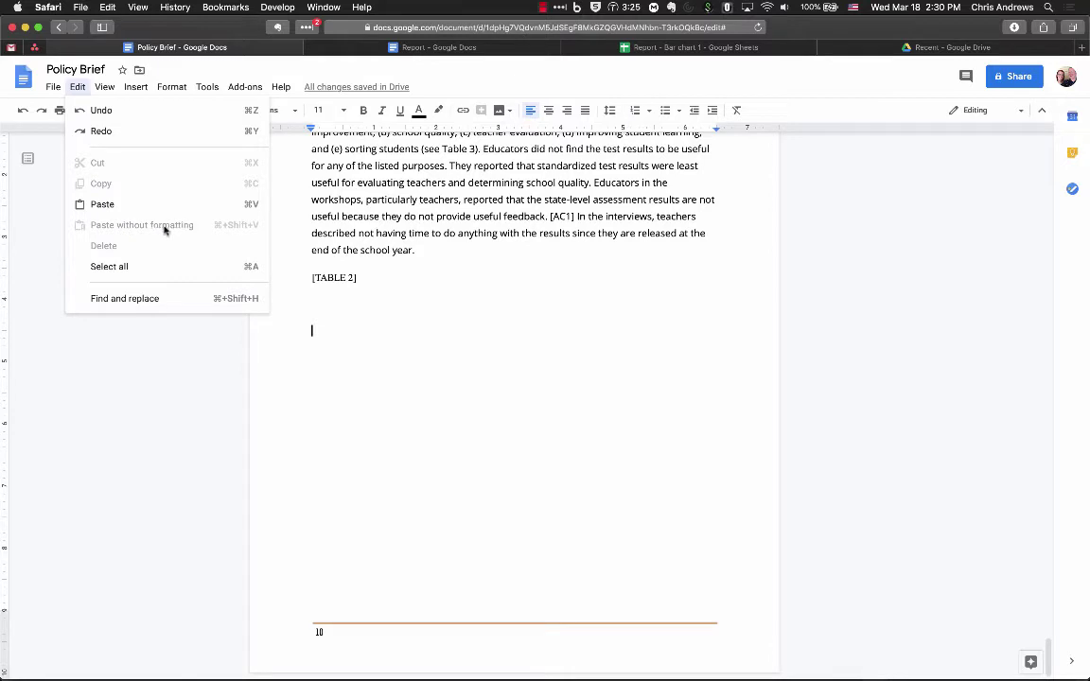
Paste the copied Results section without formatting on the empty line below [TABLE 2] and look over the pasted text
left_click(320, 327)
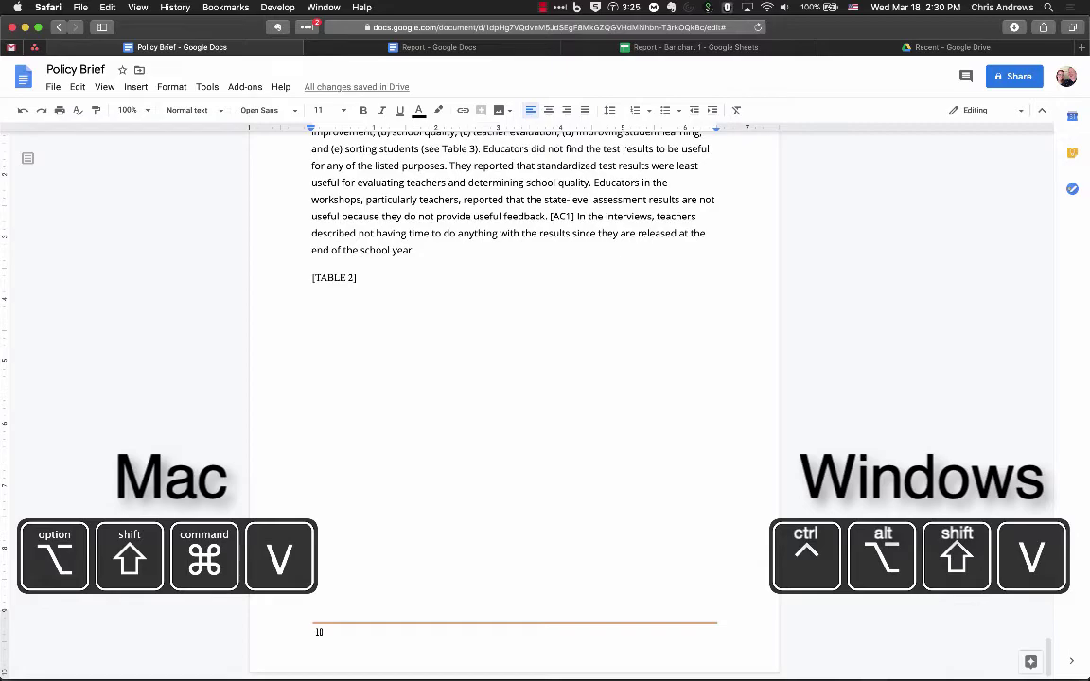
key("super+alt+shift+v")
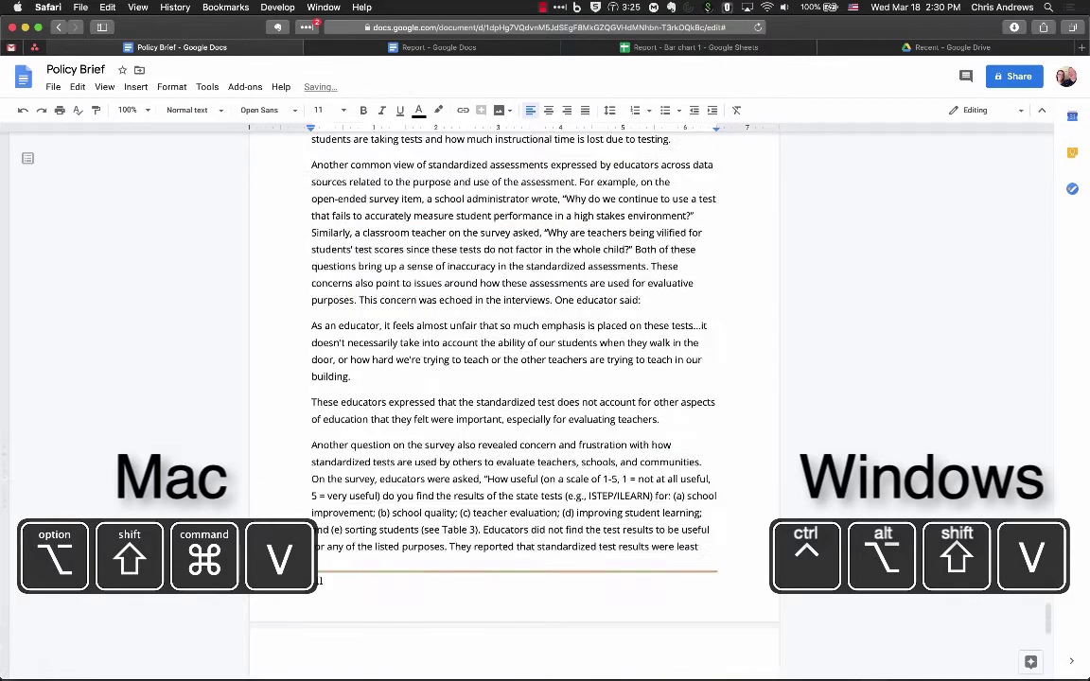
key("super+z")
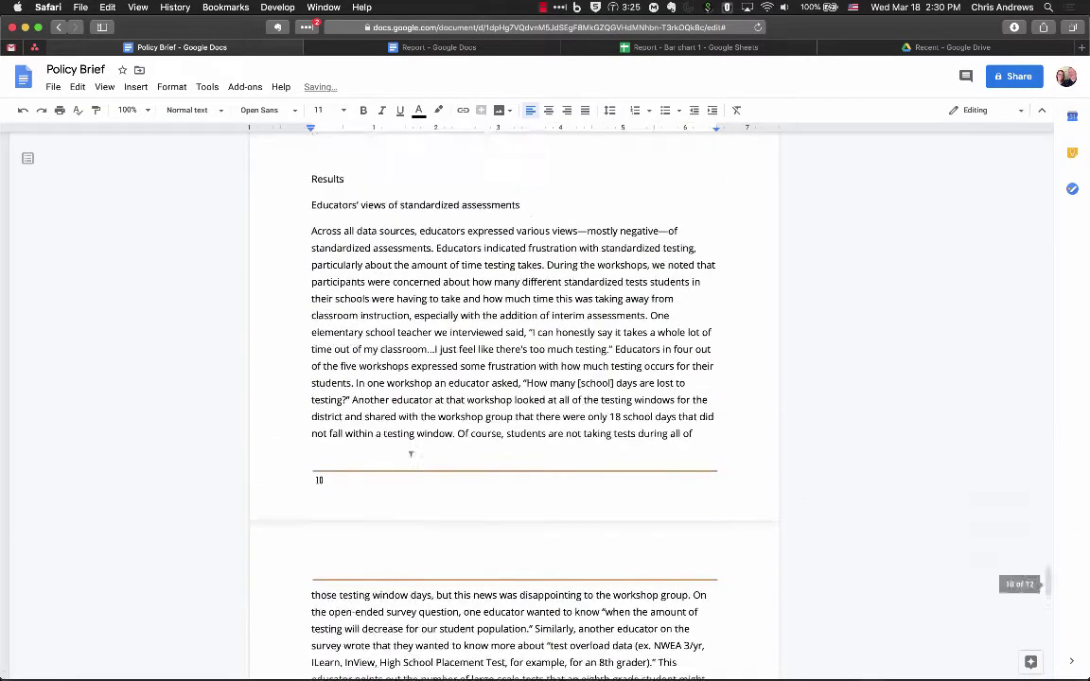
scroll(318, 244, "down", 3)
left_click(322, 415)
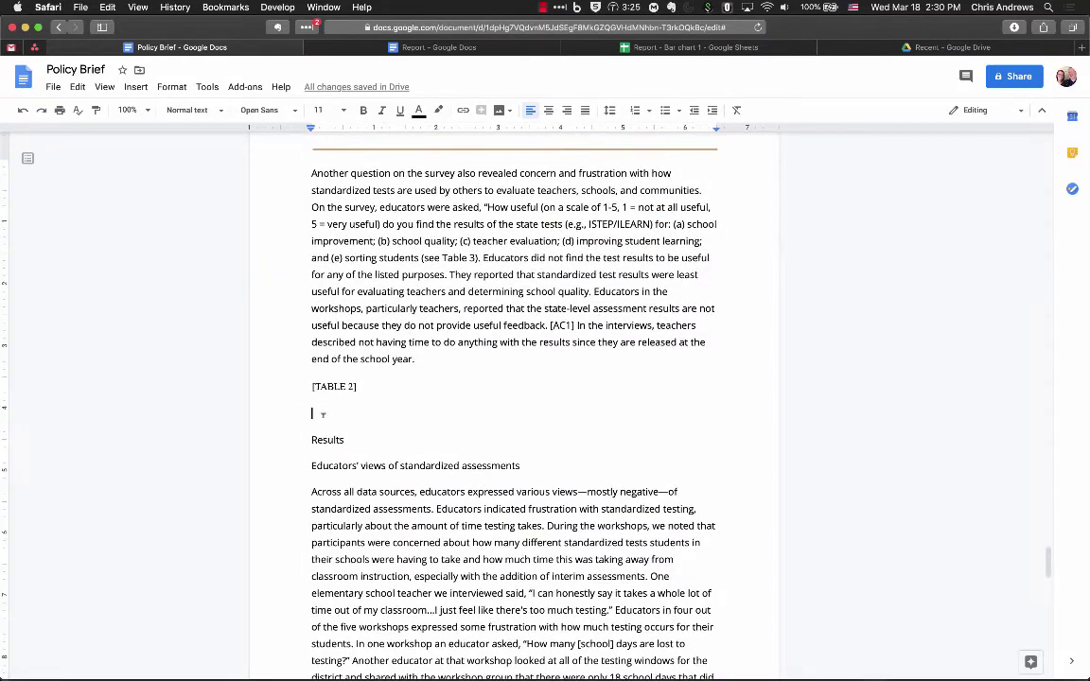
left_click(362, 342)
scroll(404, 530, "down", 5)
scroll(404, 568, "up", 6)
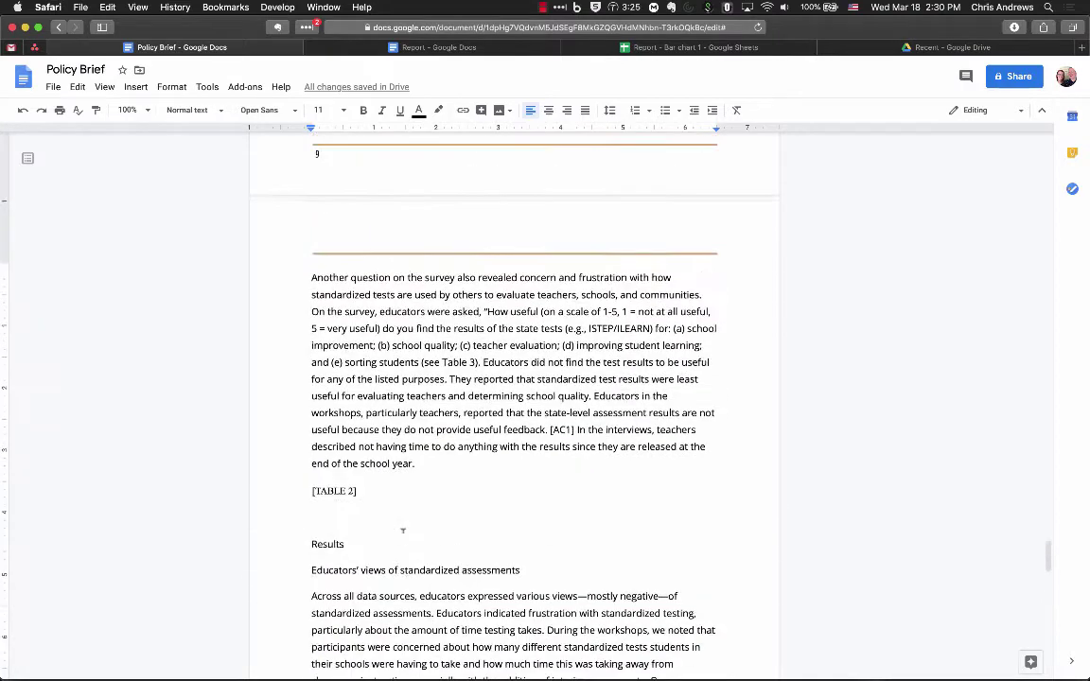
Apply Heading 1 to the newly pasted "Results" and Heading 2 to its subheading "Educators' views of standardized assessments"
double_click(326, 545)
left_click(190, 109)
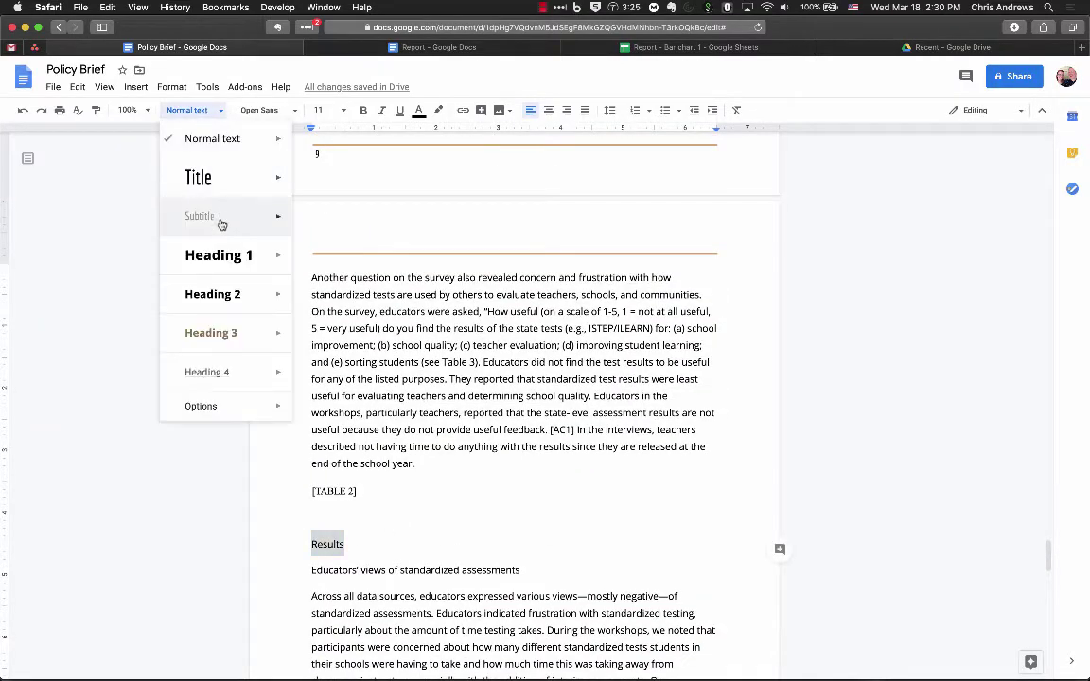
left_click(214, 254)
scroll(375, 379, "down", 5)
double_click(375, 366)
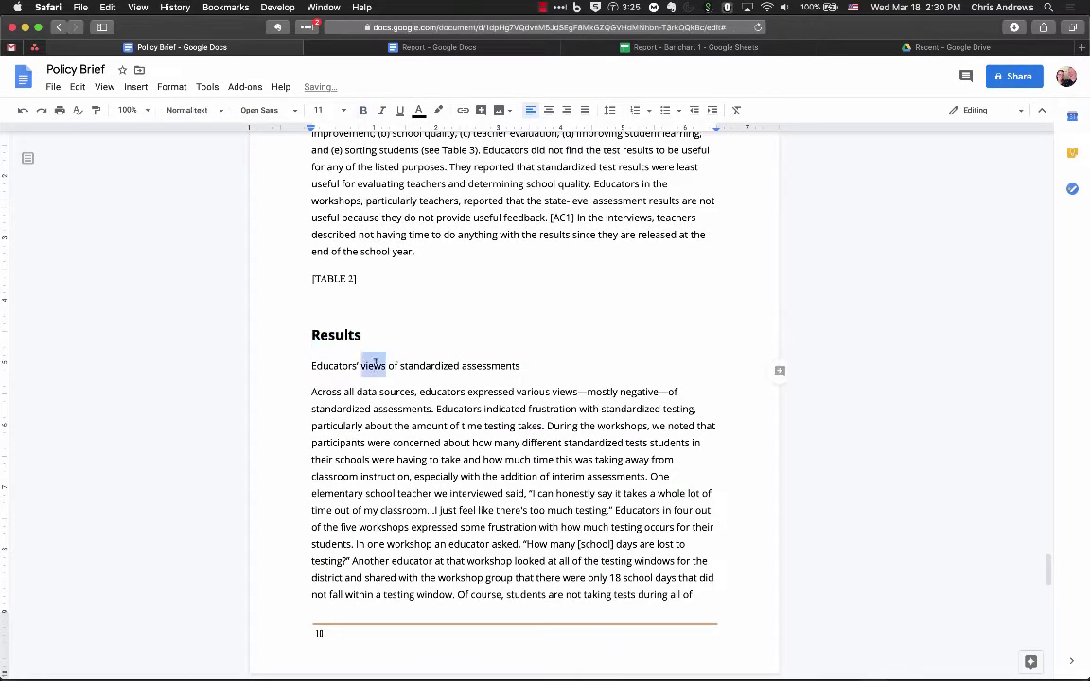
triple_click(375, 366)
left_click(193, 110)
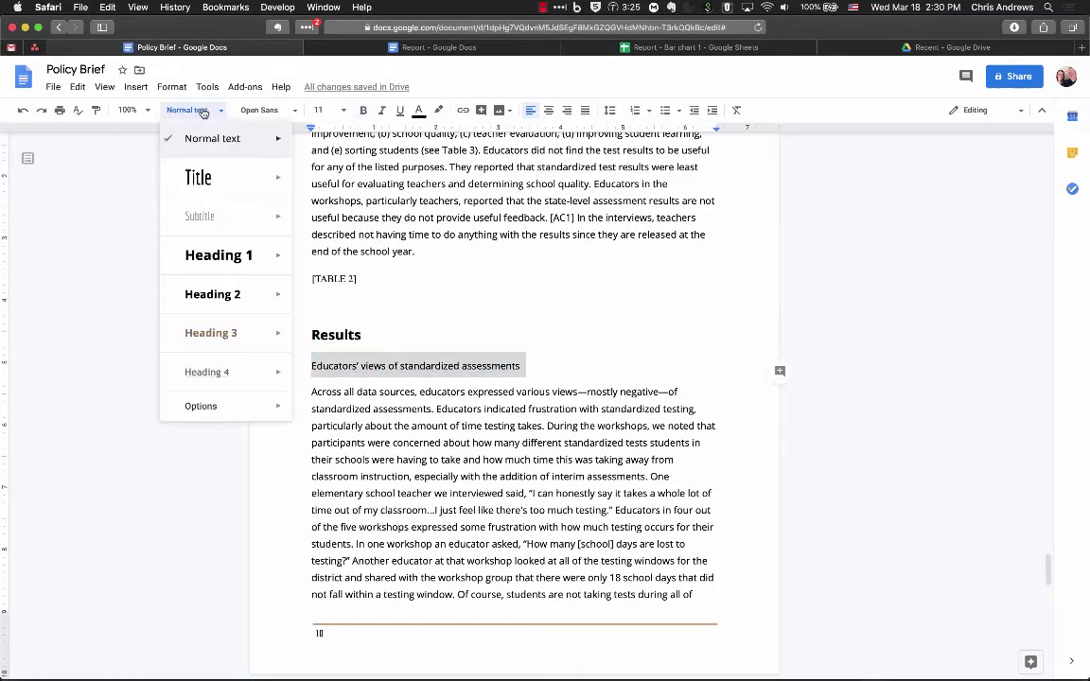
left_click(214, 293)
scroll(409, 385, "up", 2)
left_click(408, 402)
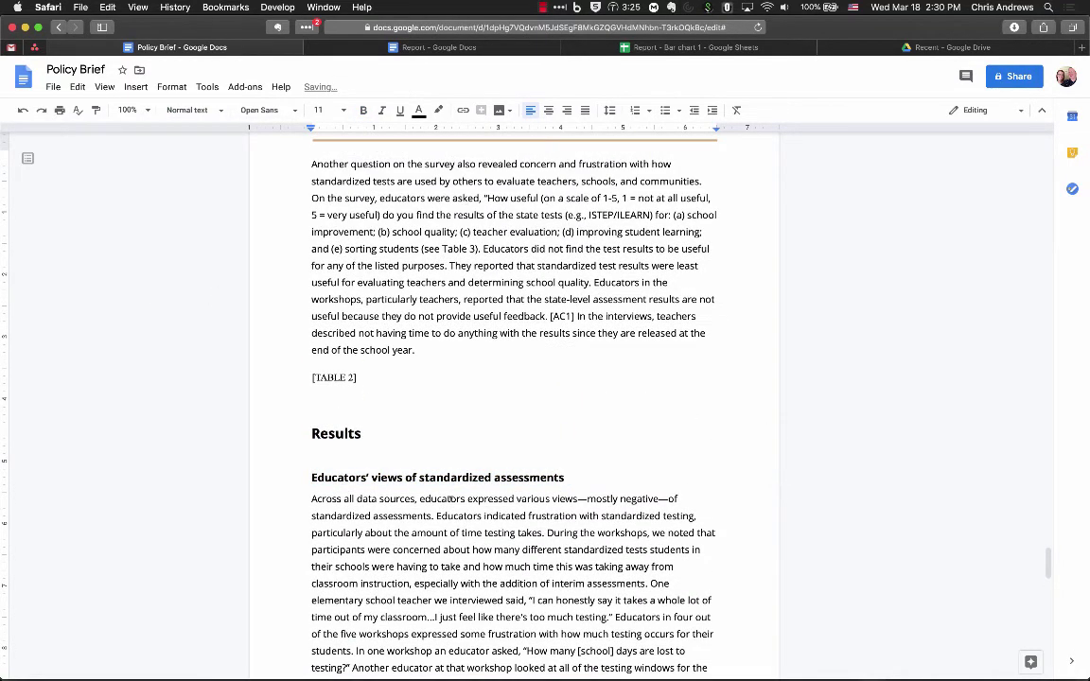
Delete the [TABLE 2] placeholder above the newly pasted Results heading
scroll(451, 499, "down", 5)
scroll(438, 382, "up", 5)
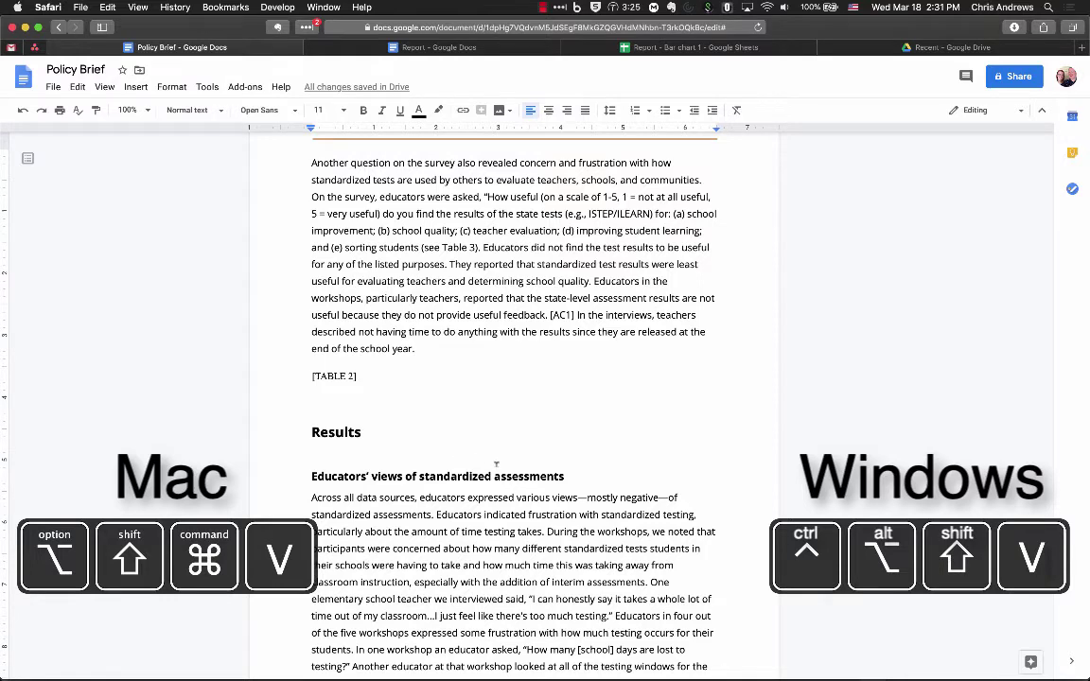
scroll(496, 459, "down", 3)
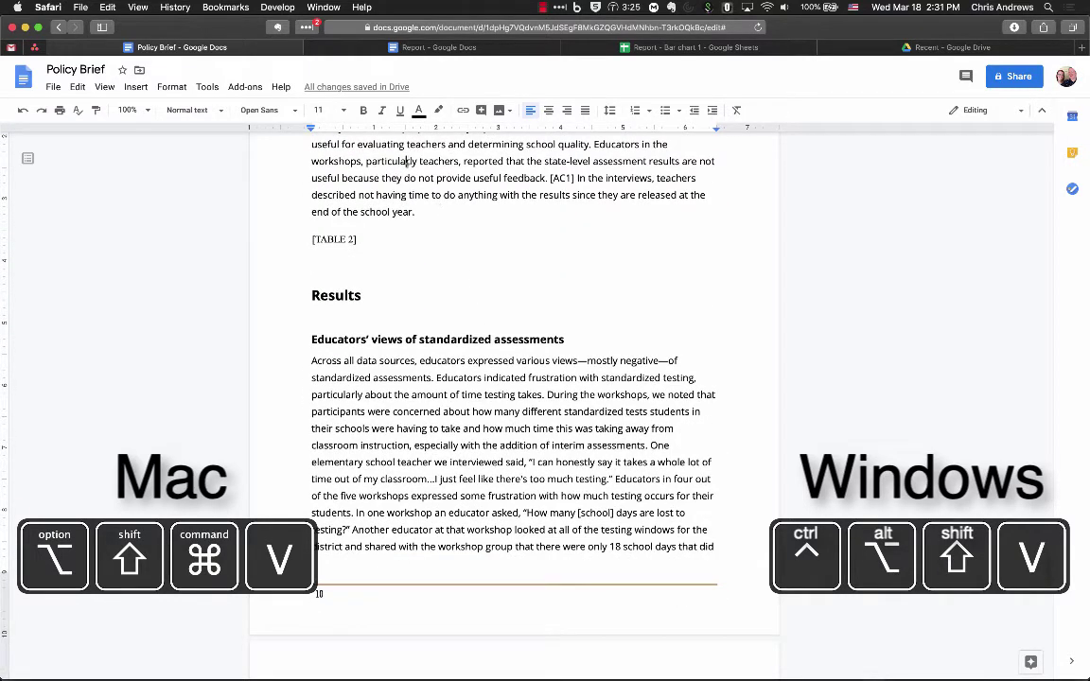
left_click_drag(406, 163, 456, 195)
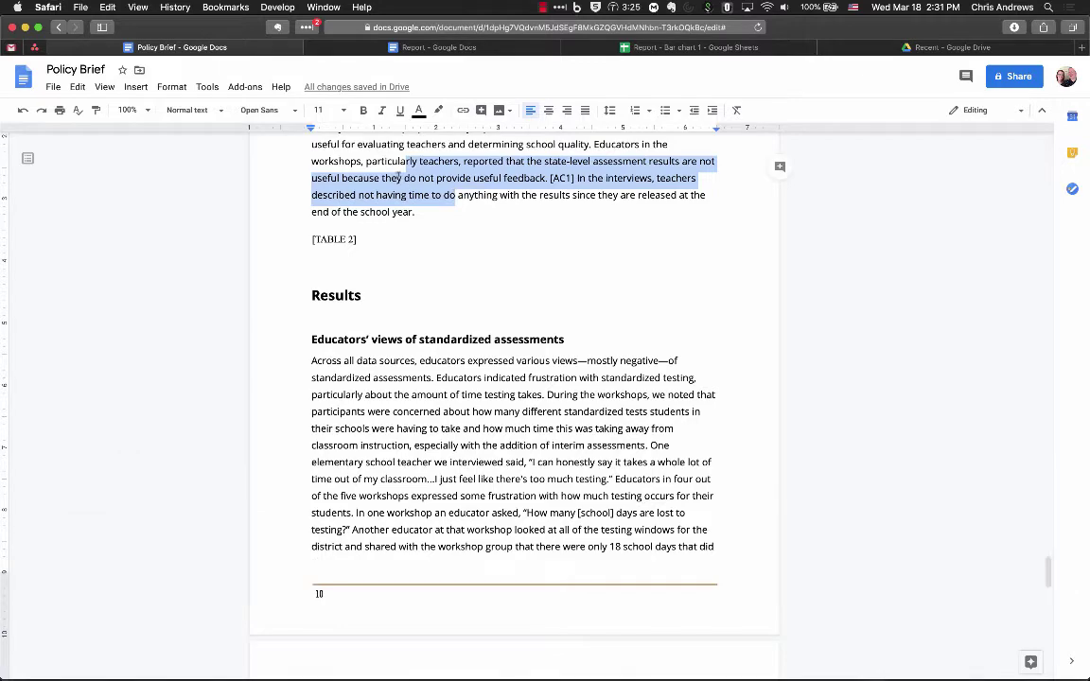
key("super+z")
scroll(503, 329, "down", 4)
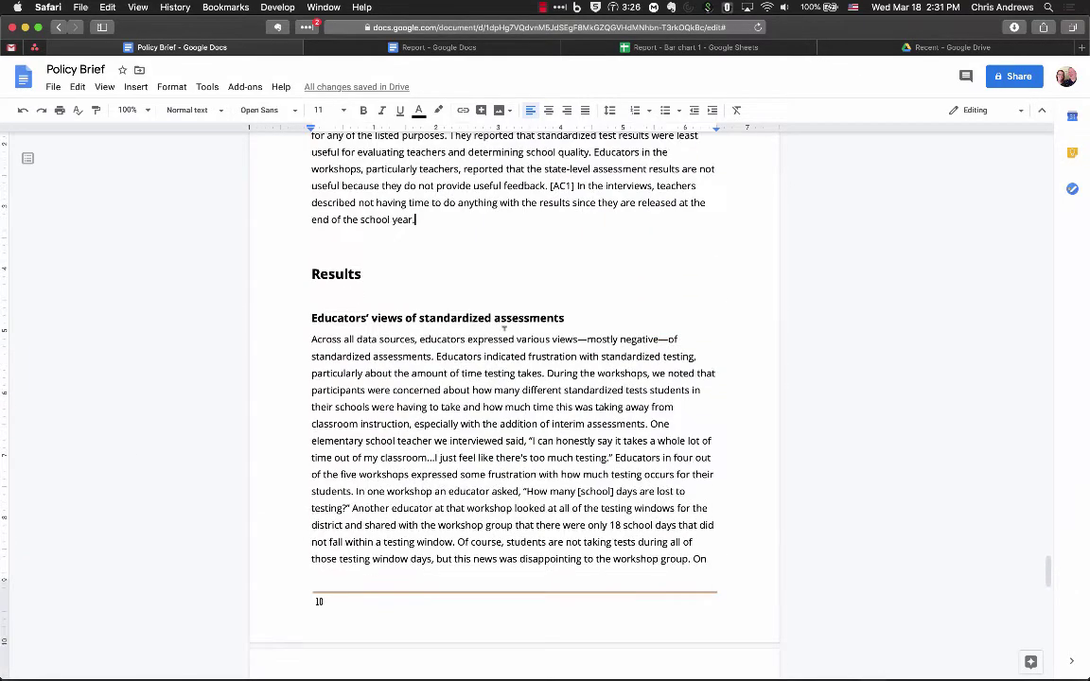
Check which paragraph style is applied to the newly pasted "Results" heading
scroll(503, 328, "down", 3)
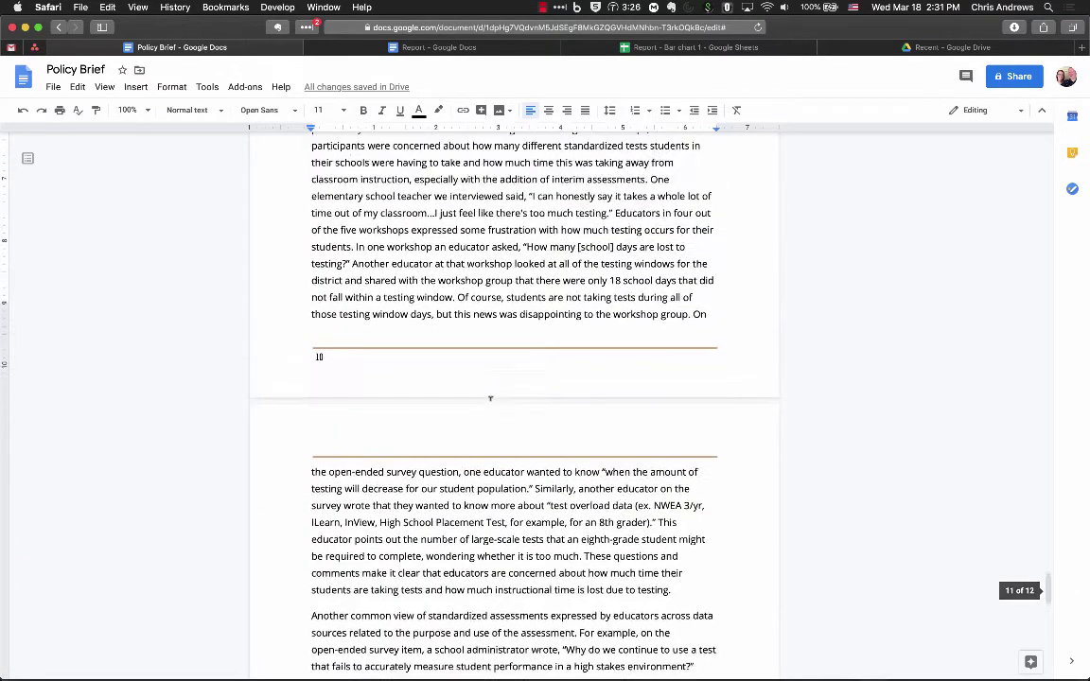
scroll(492, 396, "up", 3)
left_click_drag(300, 274, 364, 286)
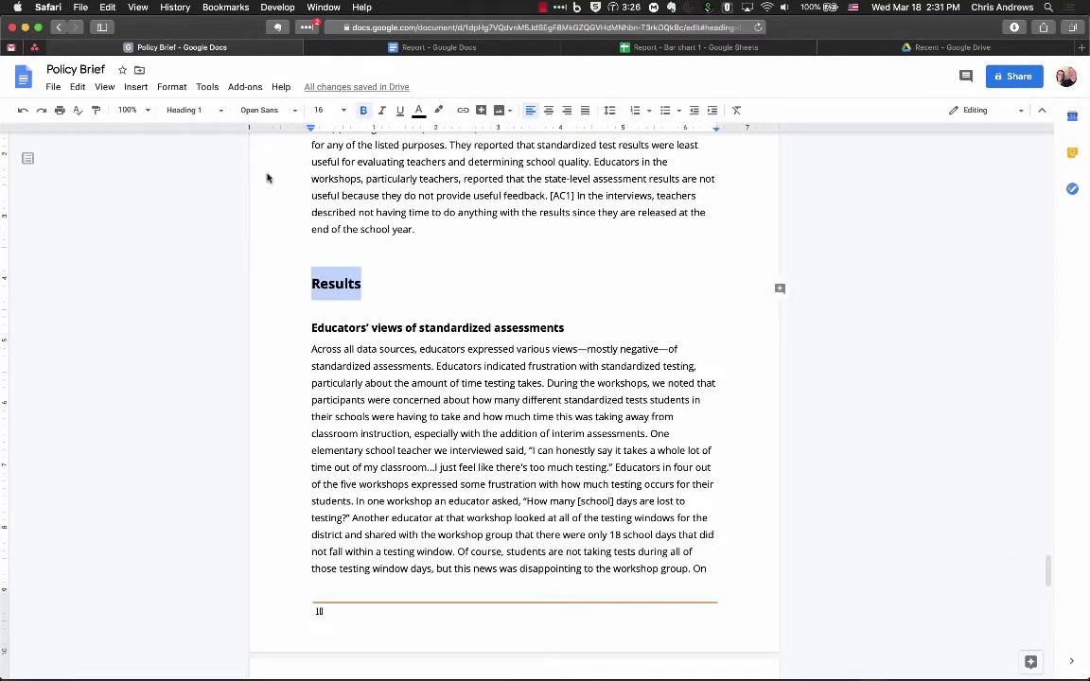
left_click(217, 113)
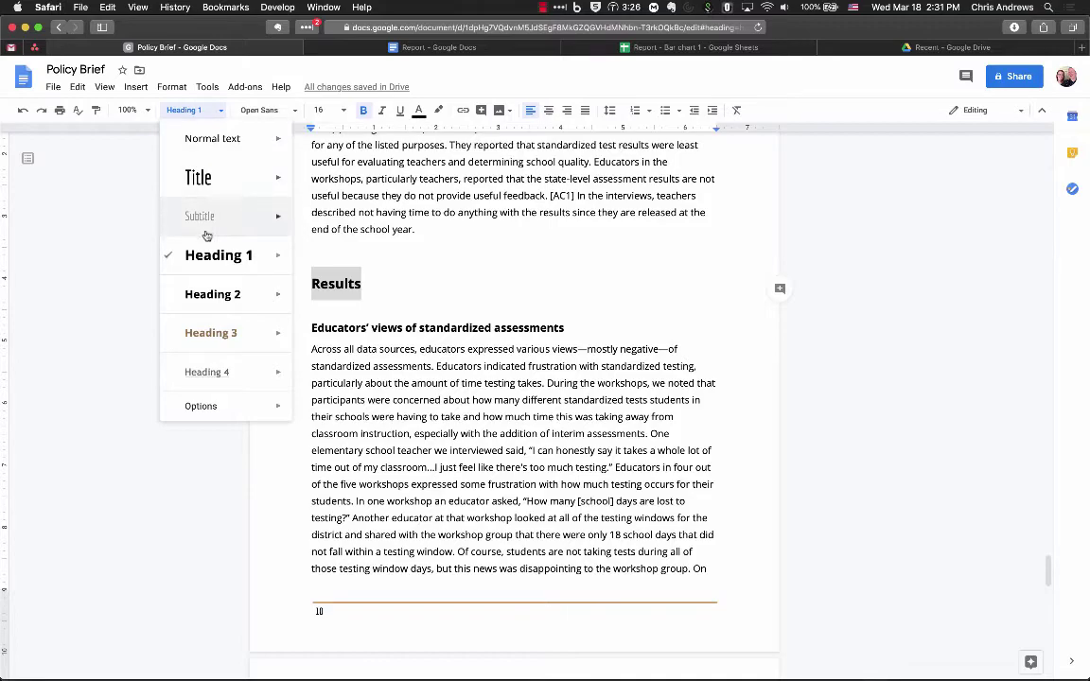
mouse_move(236, 256)
left_click(452, 274)
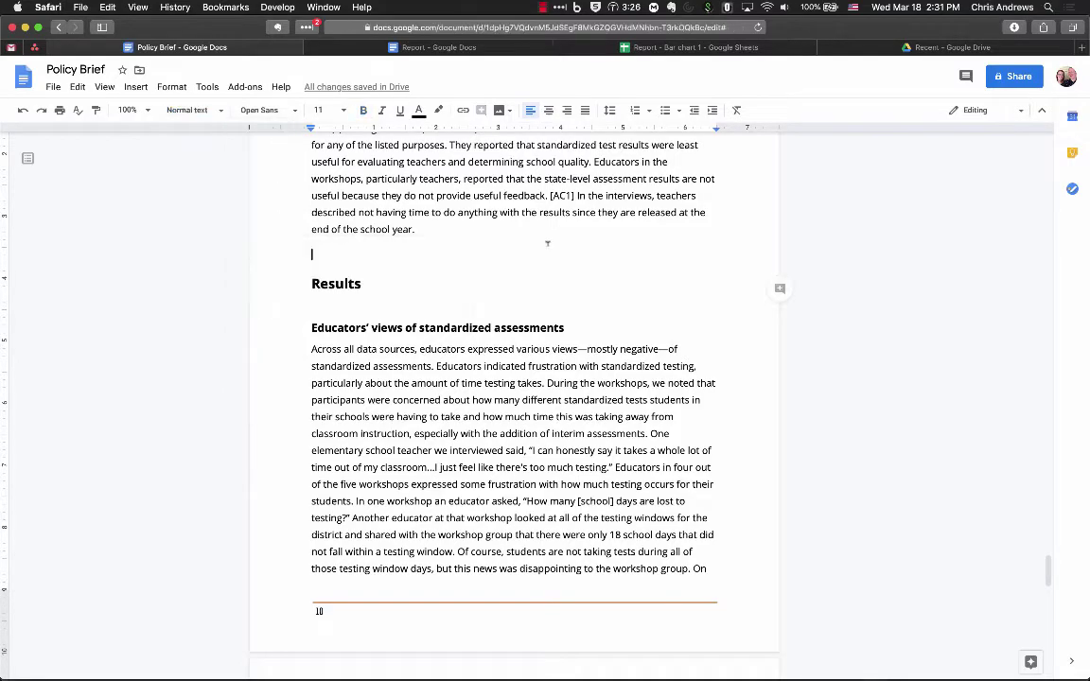
Return to the document's first page and check the styles of the template's title, subtitle and Introduction heading
scroll(546, 243, "up", 20)
scroll(547, 244, "up", 10)
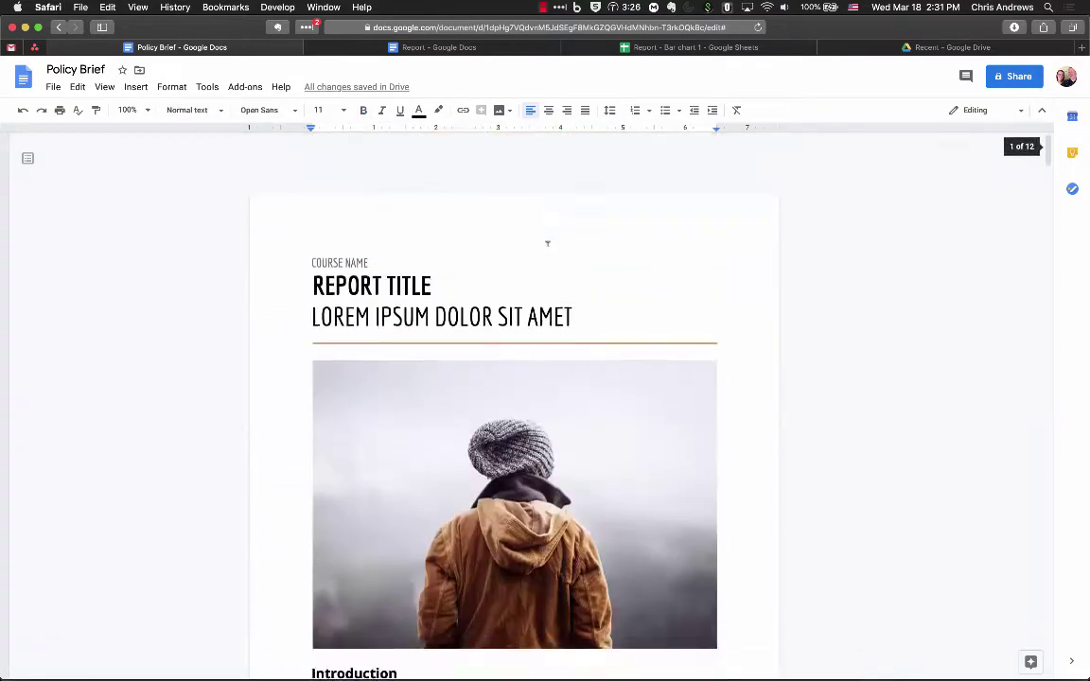
left_click(348, 228)
scroll(349, 432, "down", 2)
left_click(363, 536)
left_click(318, 147)
left_click(369, 180)
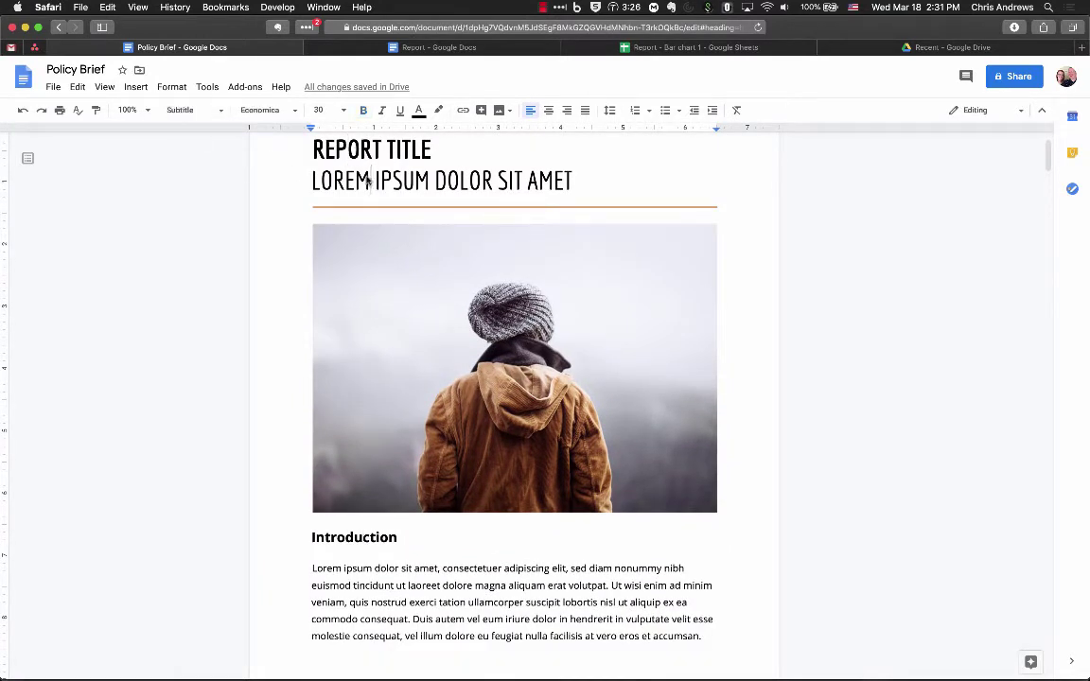
Check the paragraph styles of the template's "Lorem ipsum" and "Dolor sit amet" subheadings on page 2
scroll(348, 598, "down", 5)
scroll(348, 598, "down", 4)
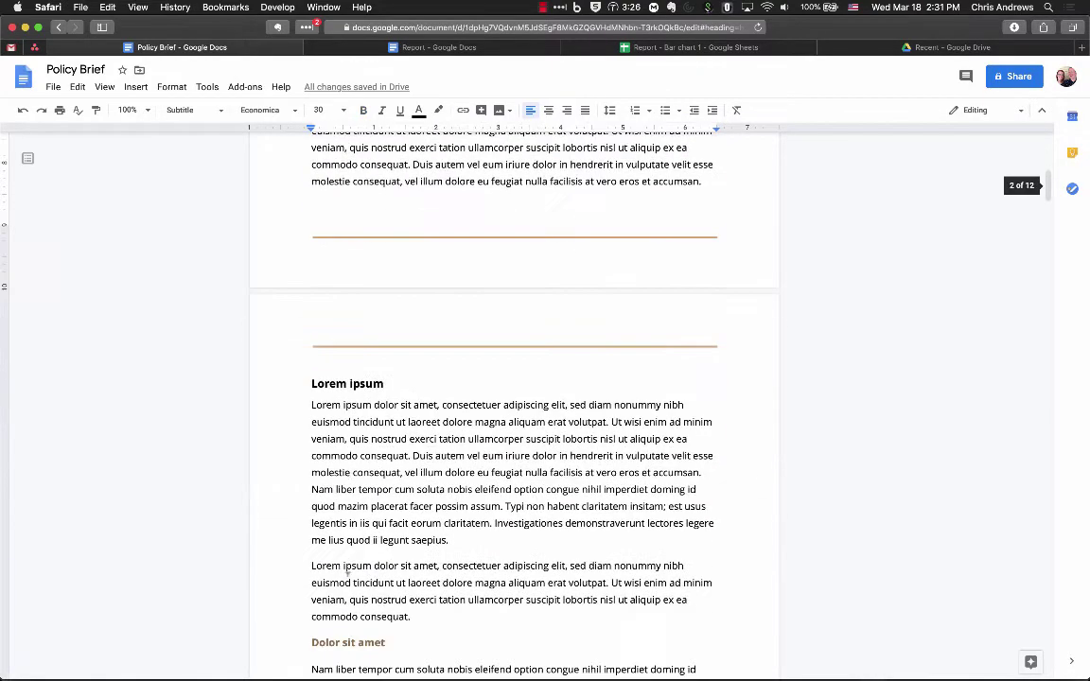
left_click(339, 385)
scroll(360, 237, "down", 7)
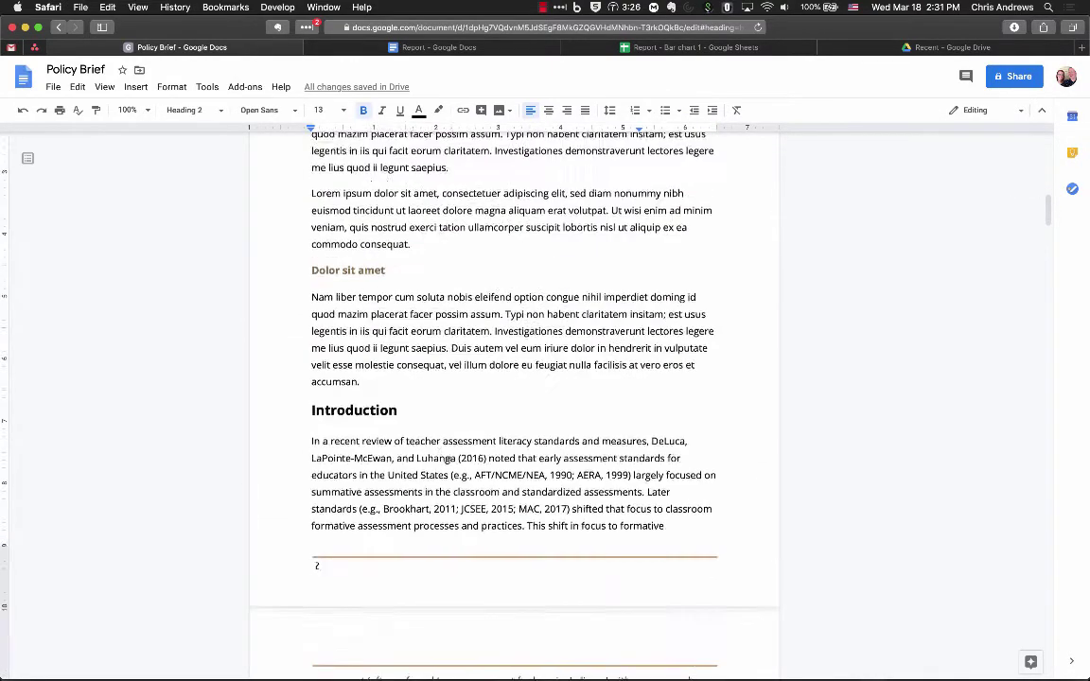
left_click(347, 270)
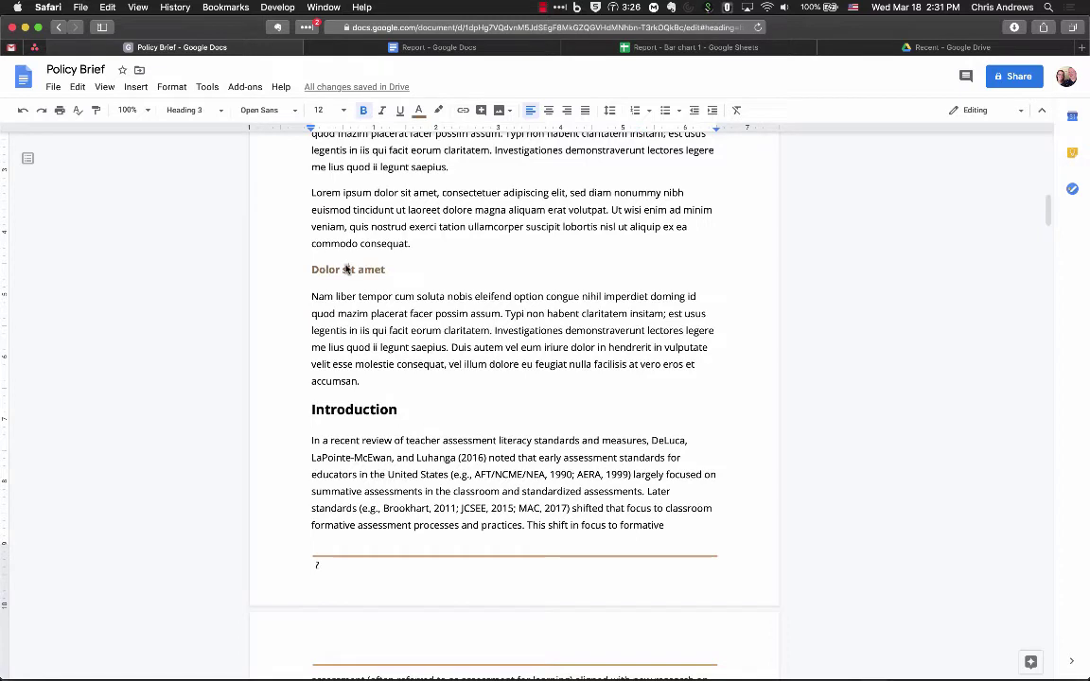
left_click(212, 110)
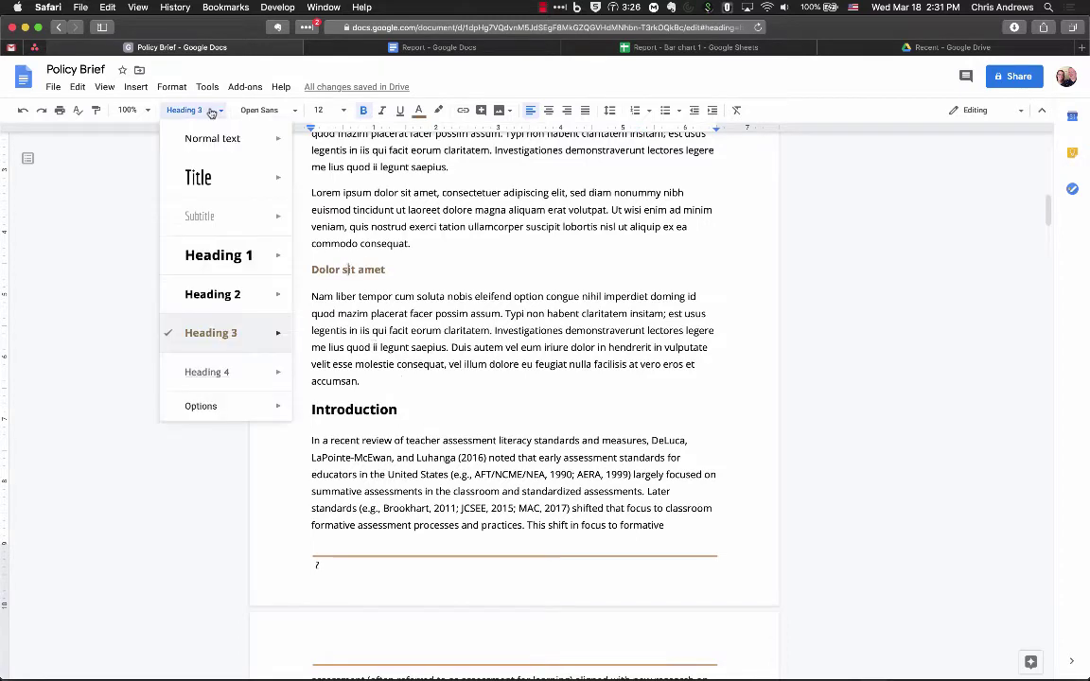
left_click(489, 315)
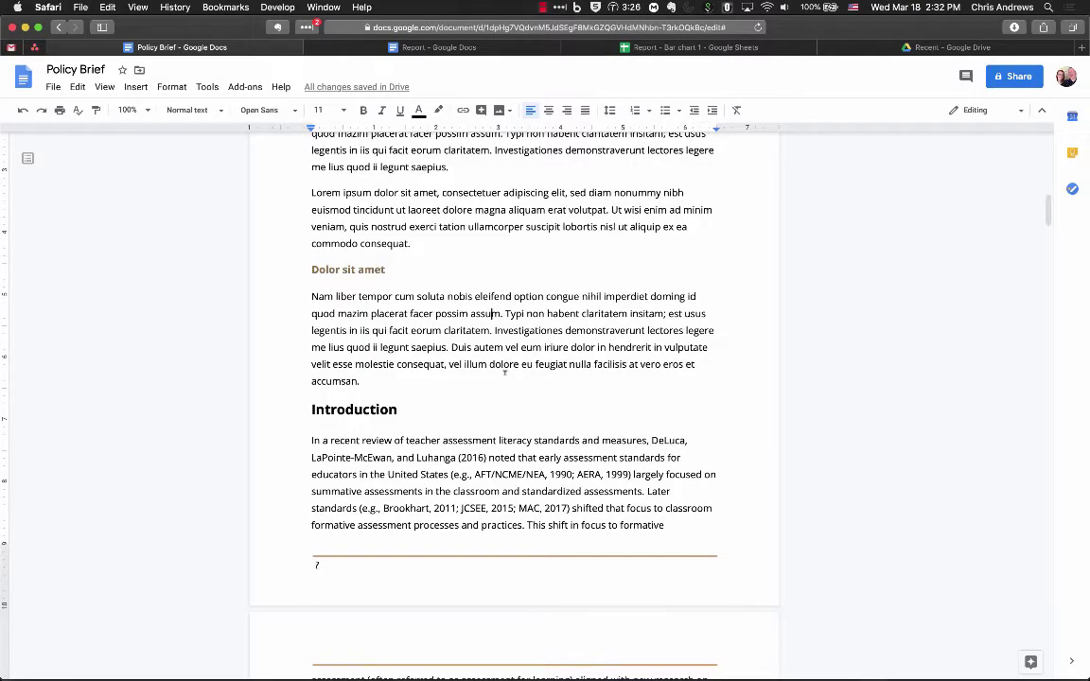
Insert a one-cell table on a new line after "One educator said:", above the quote beginning "As an educator"
scroll(504, 372, "down", 10)
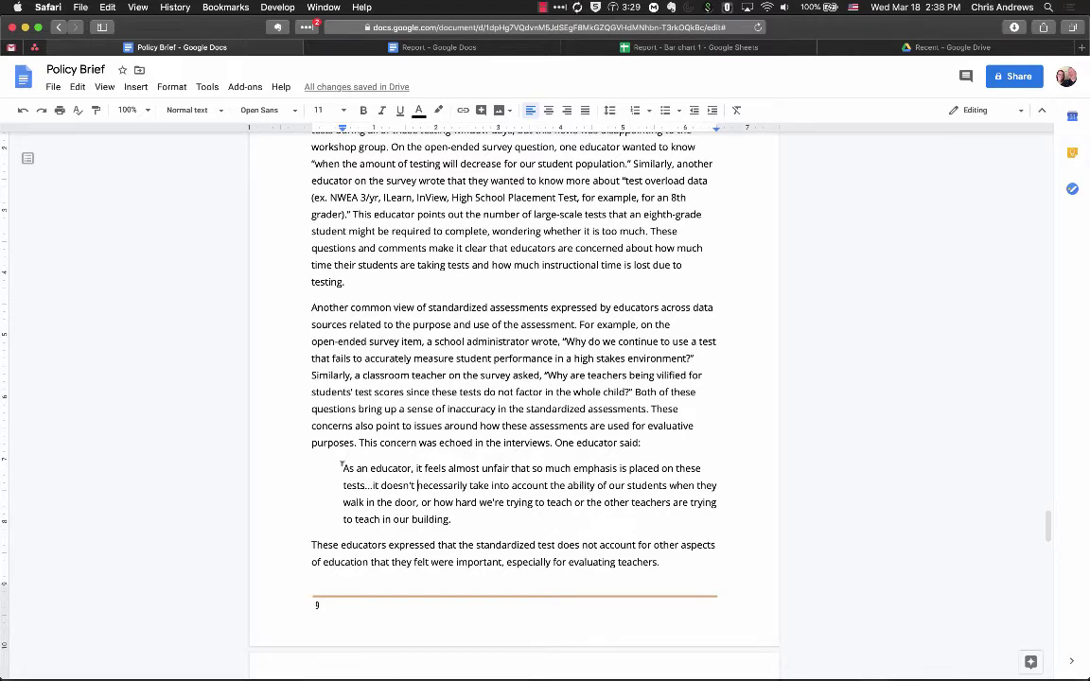
left_click(650, 442)
key("Return")
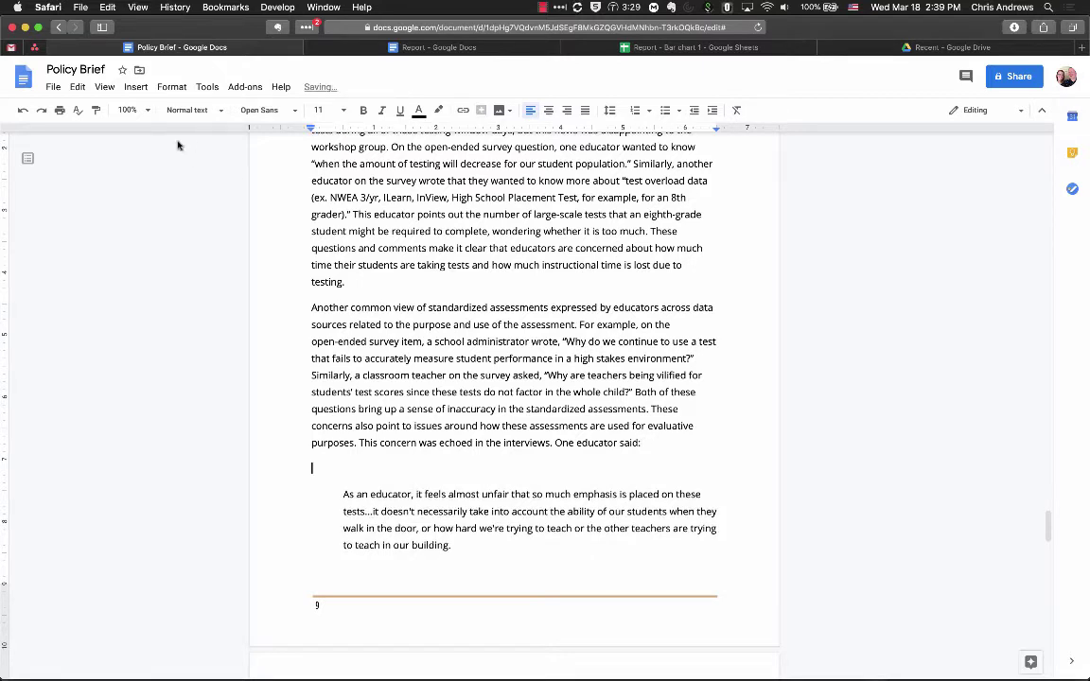
left_click(134, 87)
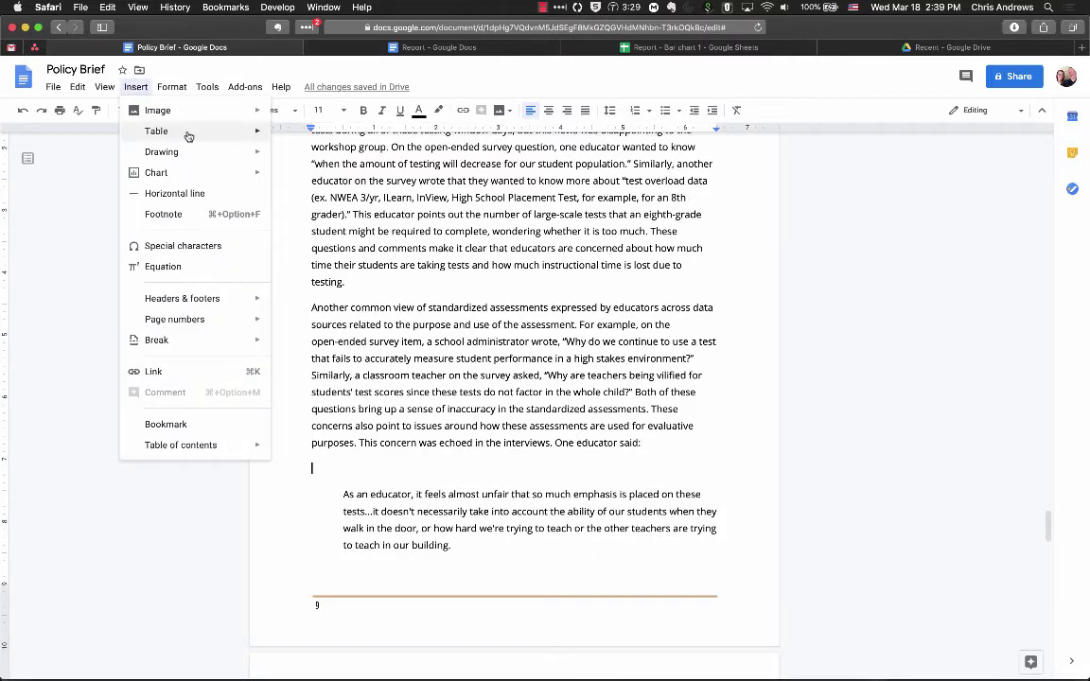
mouse_move(187, 133)
left_click(279, 139)
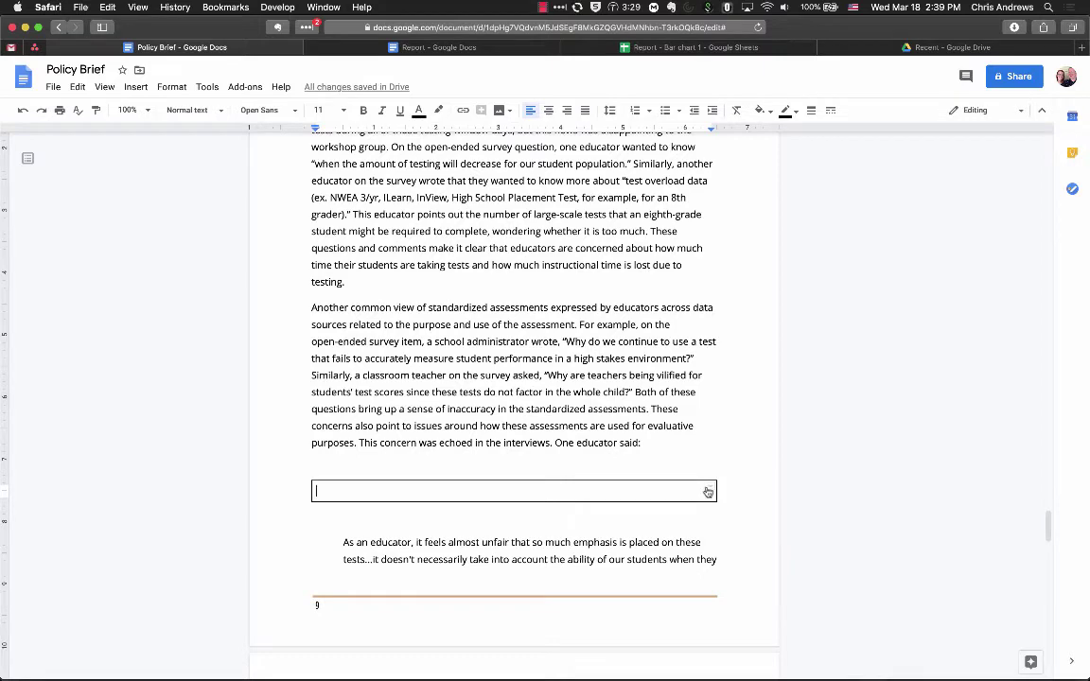
left_click(712, 491)
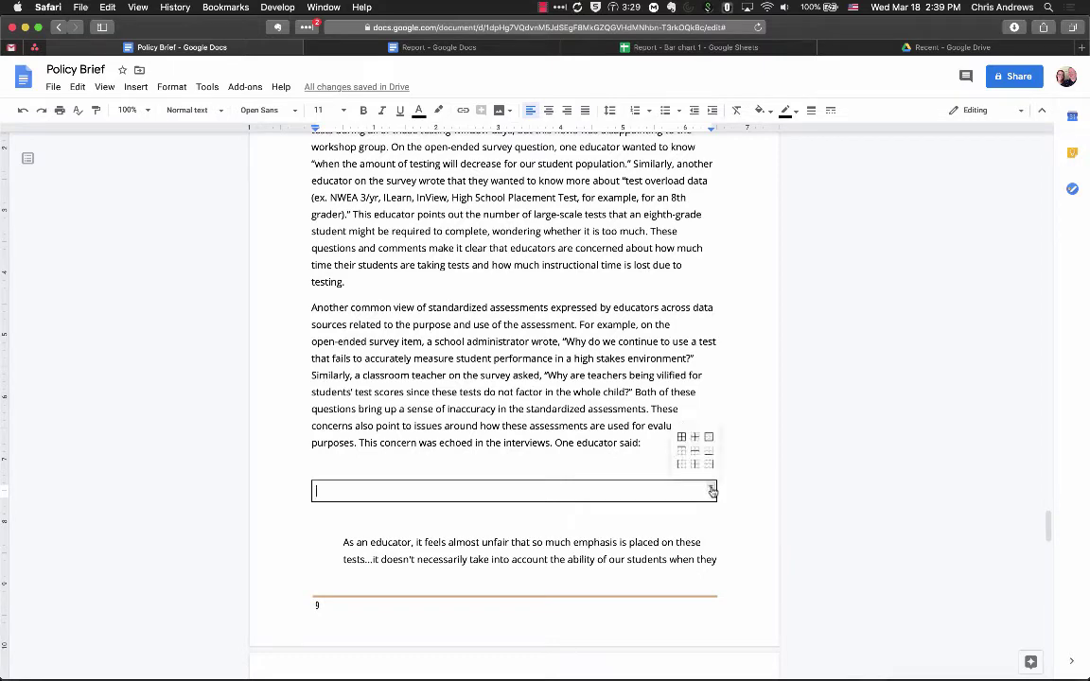
left_click(422, 537)
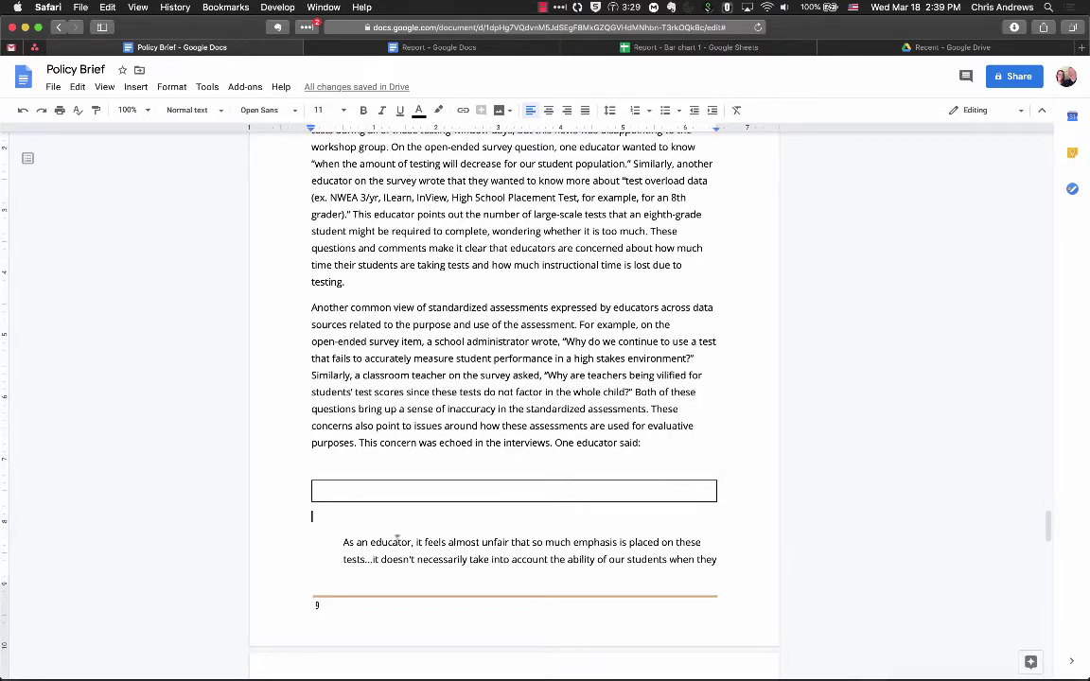
Copy the indented quote beginning "As an educator" into the empty one-cell table above it
scroll(421, 537, "down", 4)
left_click_drag(343, 372, 452, 568)
key("super+c")
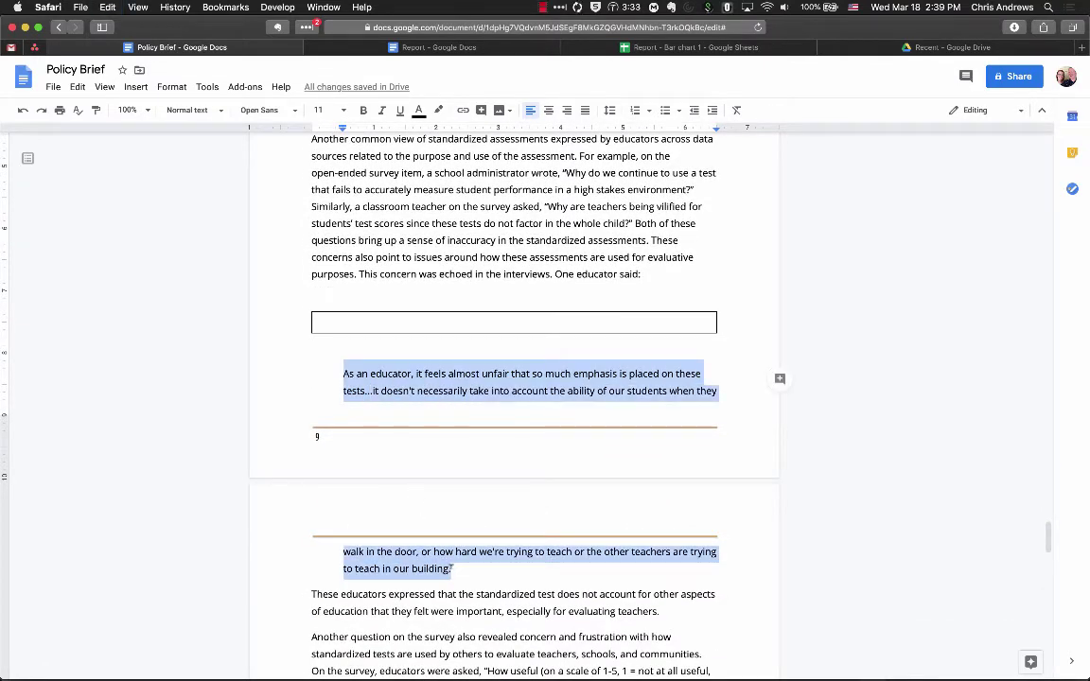
left_click(357, 321)
key("super+v")
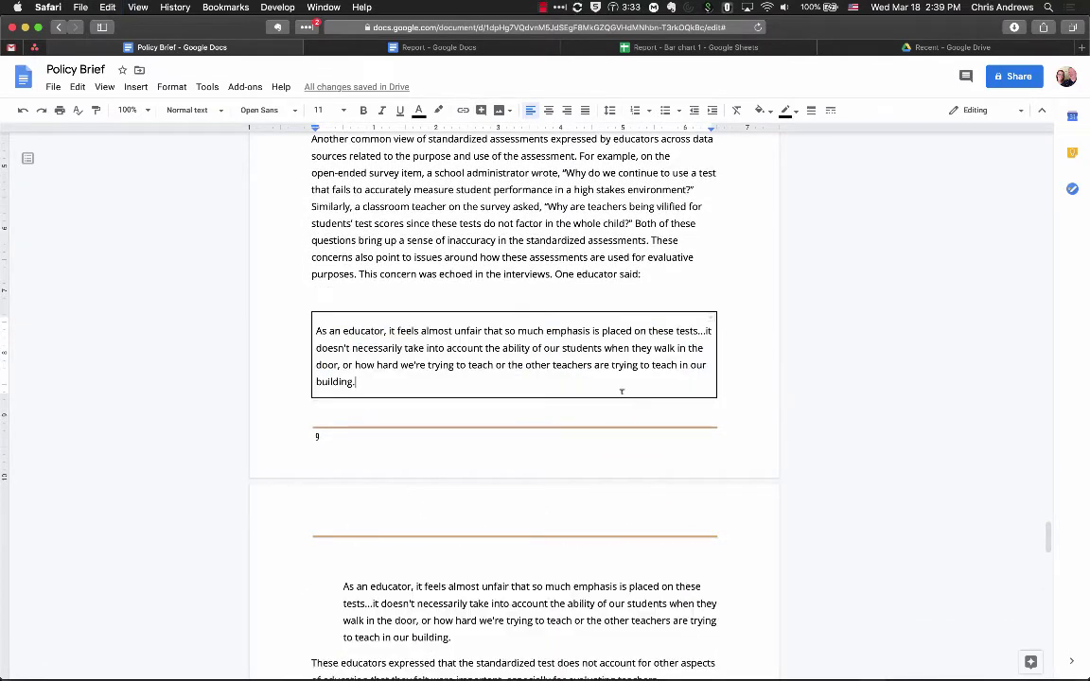
Give the quote table a 3 pt border in the custom teal color
right_click(620, 393)
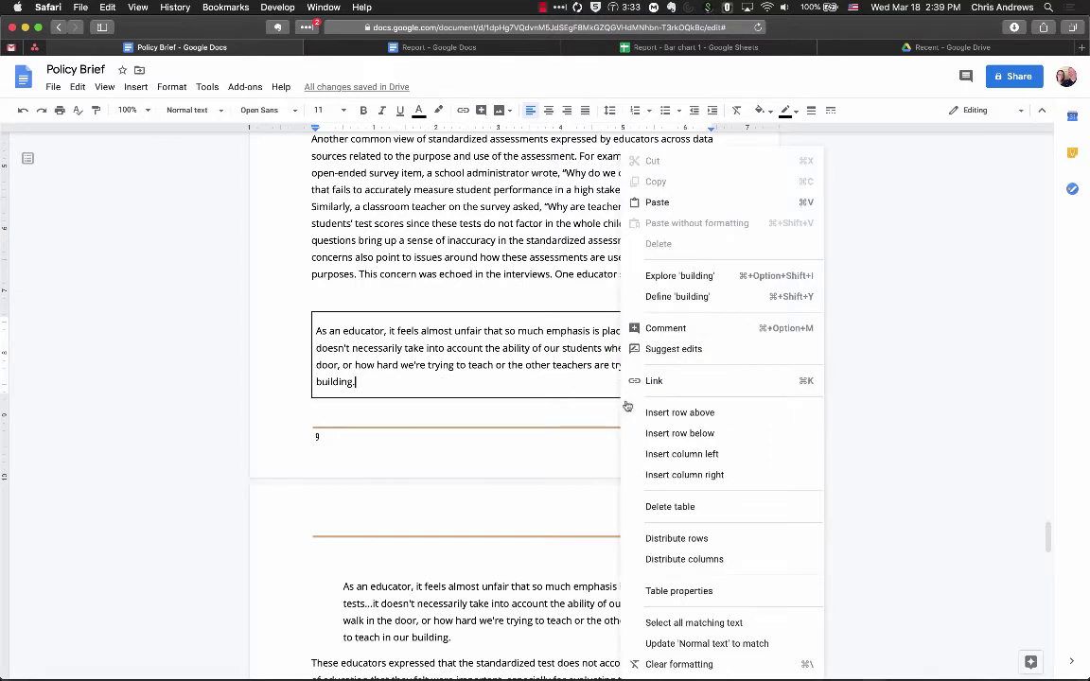
left_click(693, 592)
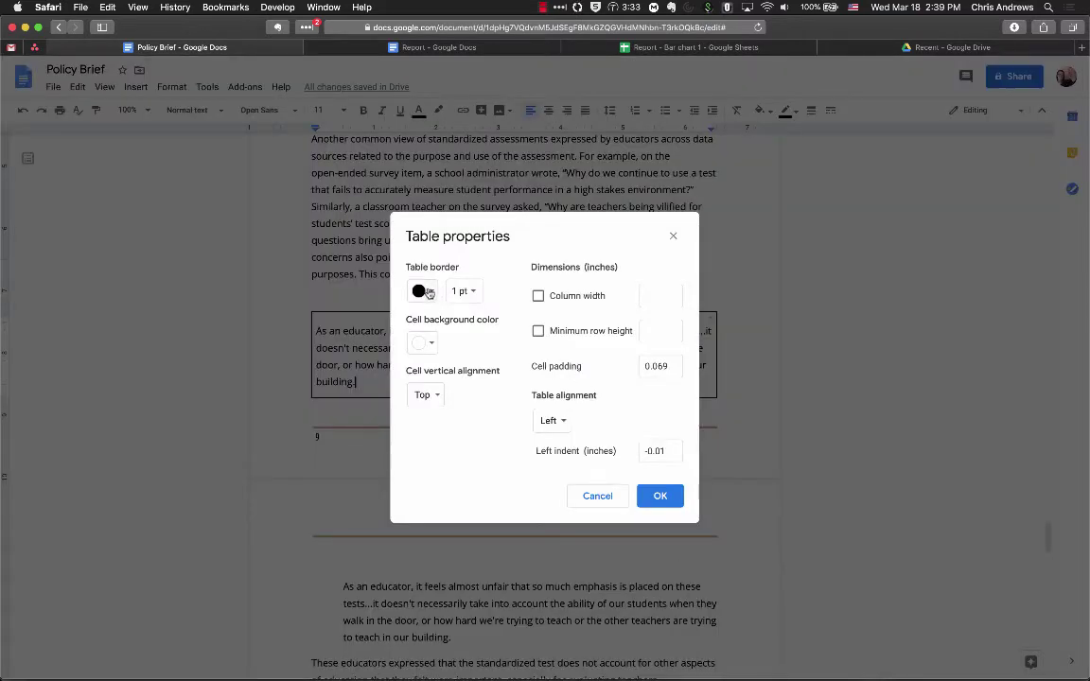
left_click(470, 293)
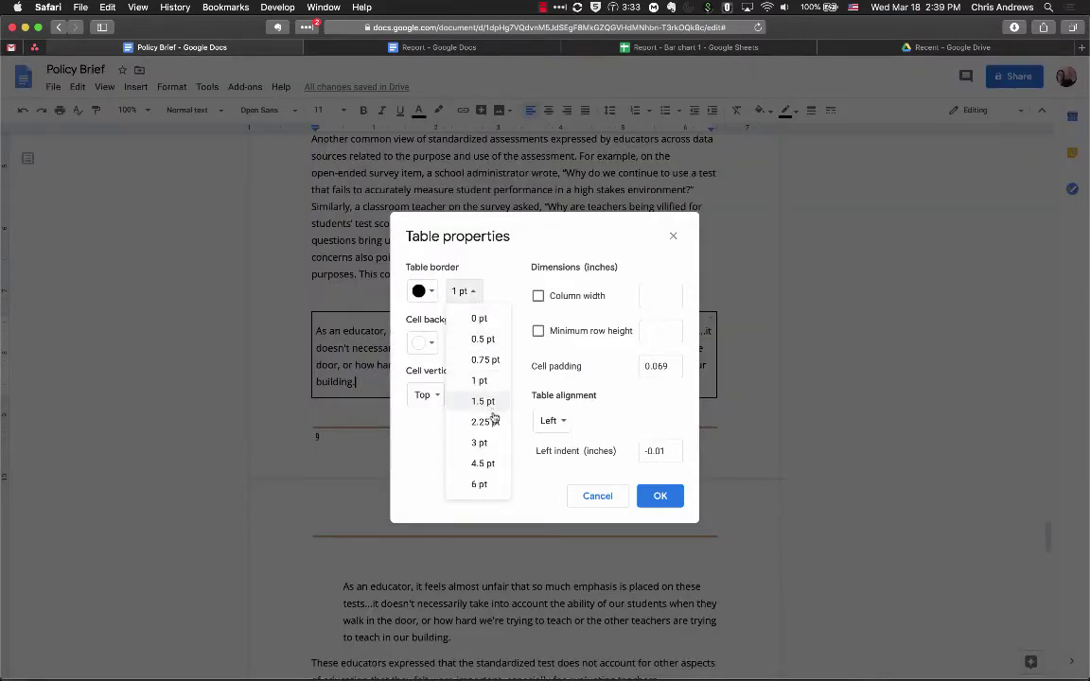
left_click(491, 448)
left_click(422, 291)
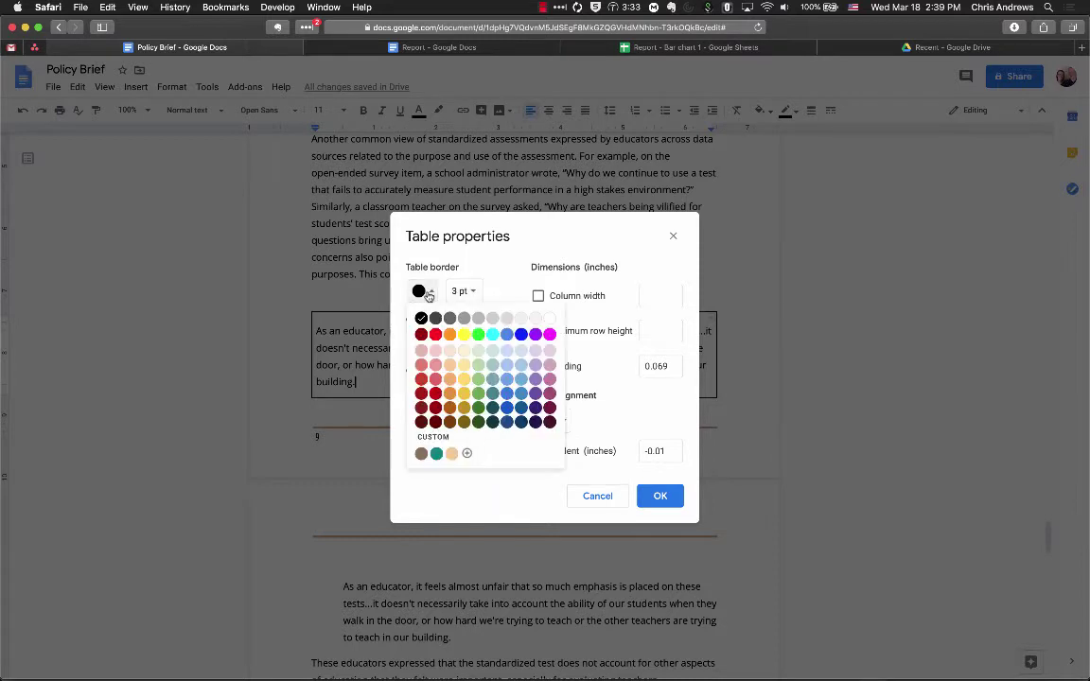
left_click(437, 455)
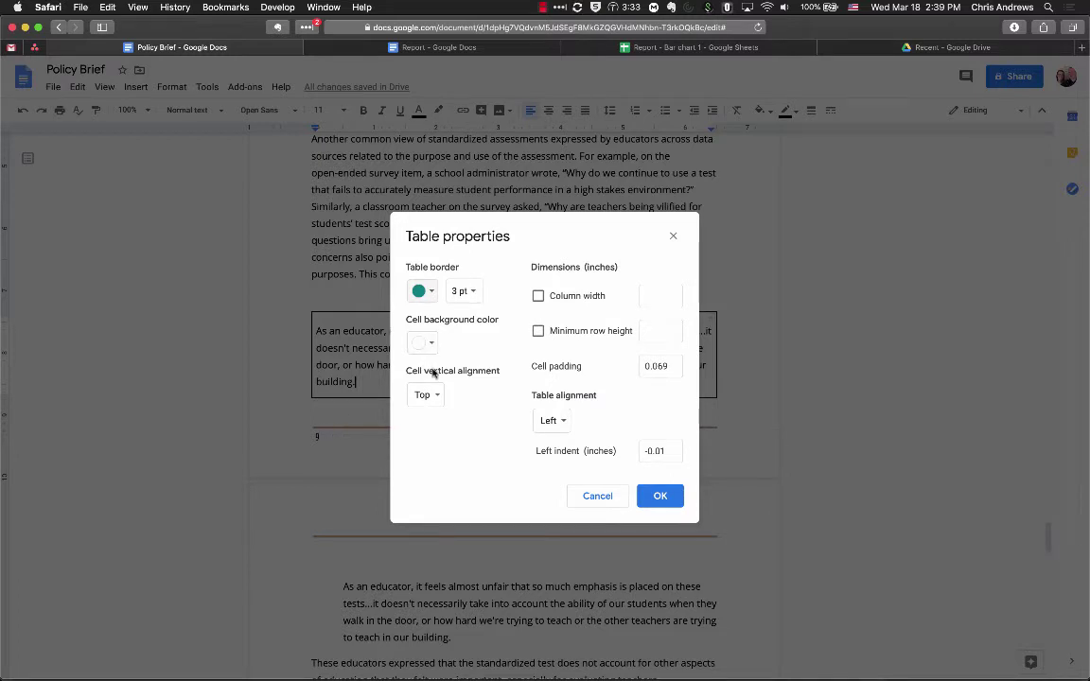
Set the quote table's cell vertical alignment to Middle and its table alignment to Center
left_click(437, 402)
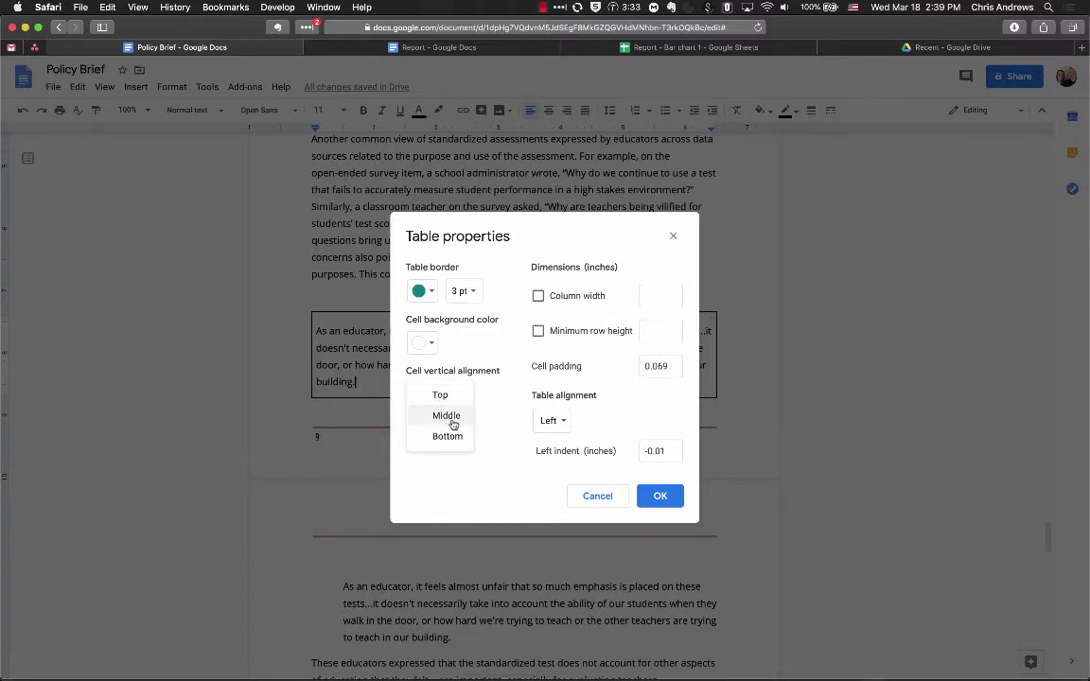
left_click(450, 420)
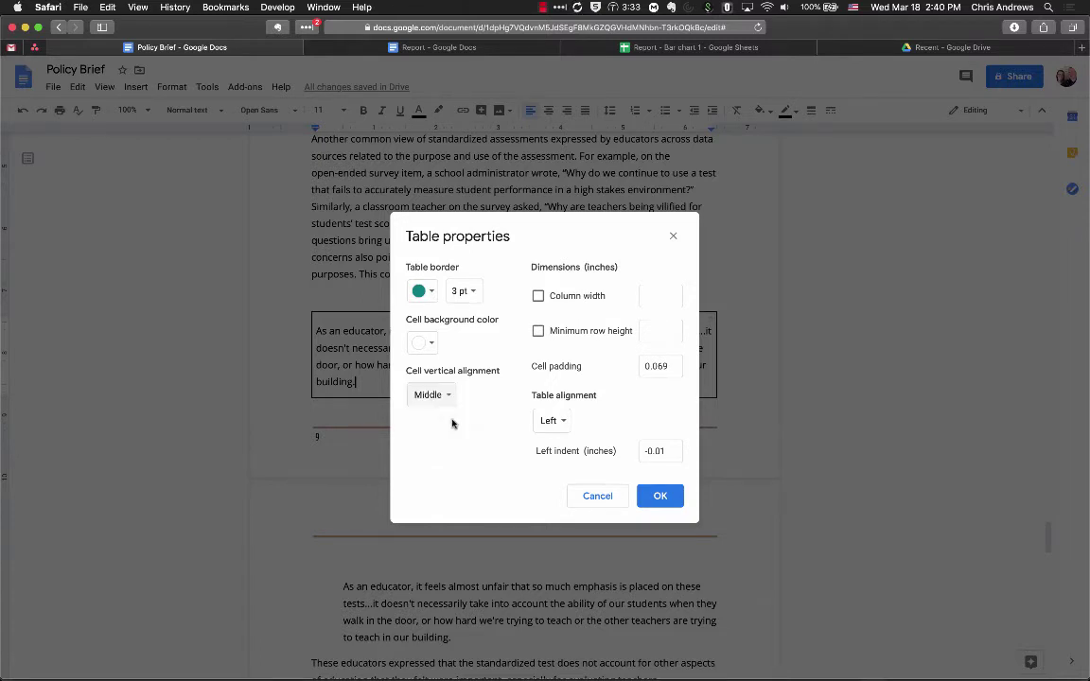
left_click(559, 421)
left_click(566, 438)
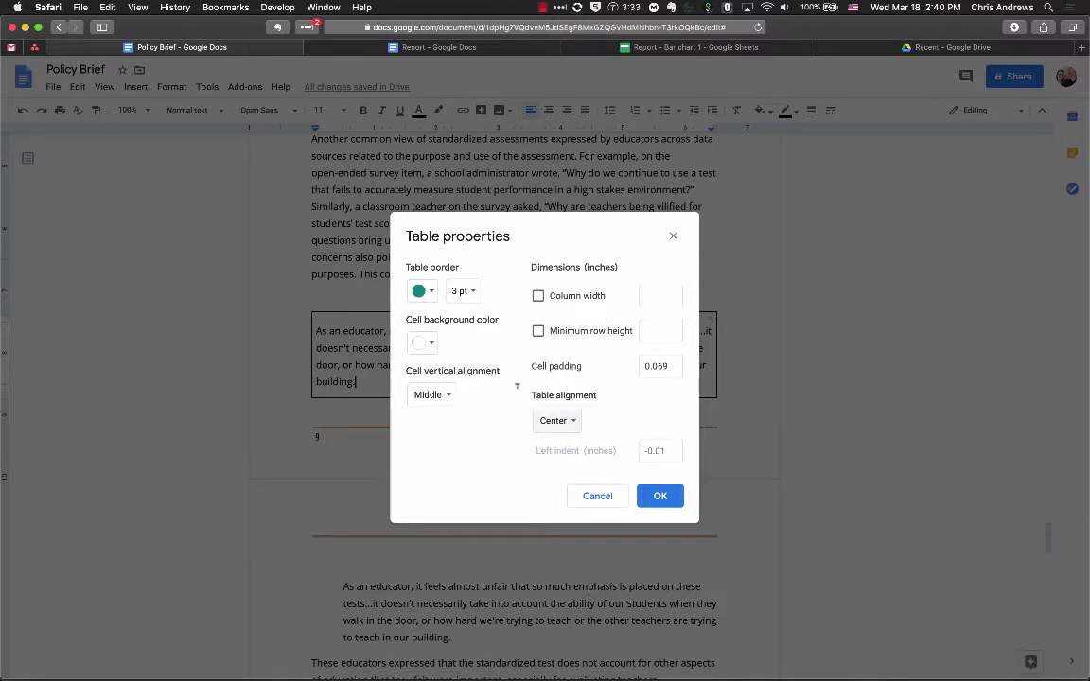
left_click(659, 496)
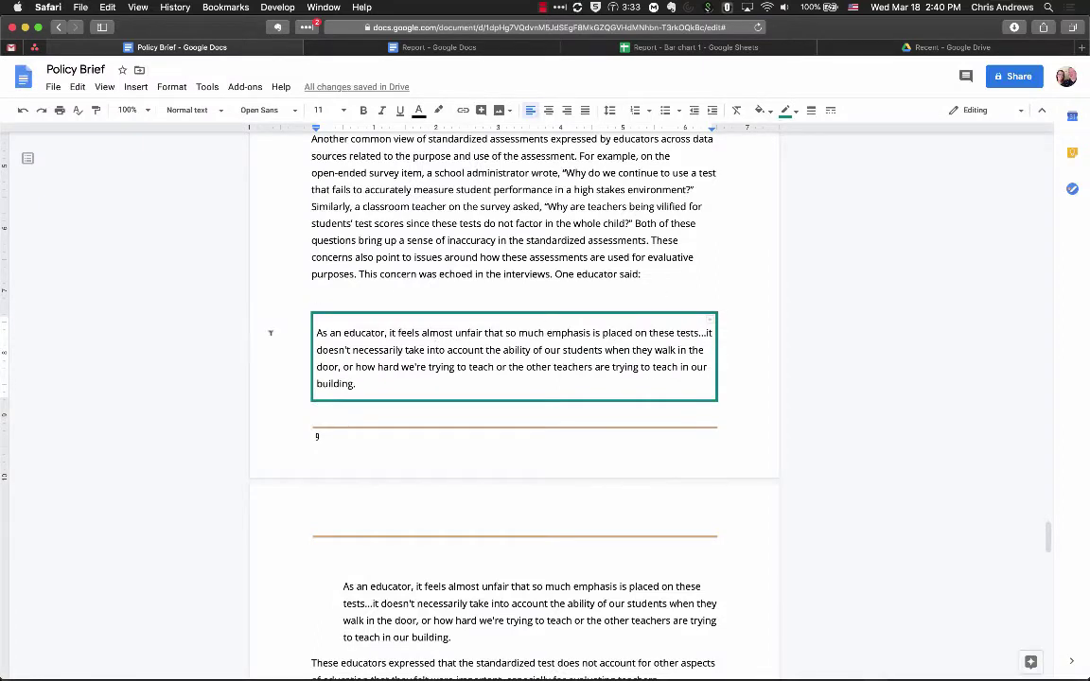
Narrow the quote table to about 5 inches and delete the blank line between "One educator said:" and the table
left_click_drag(312, 352, 404, 351)
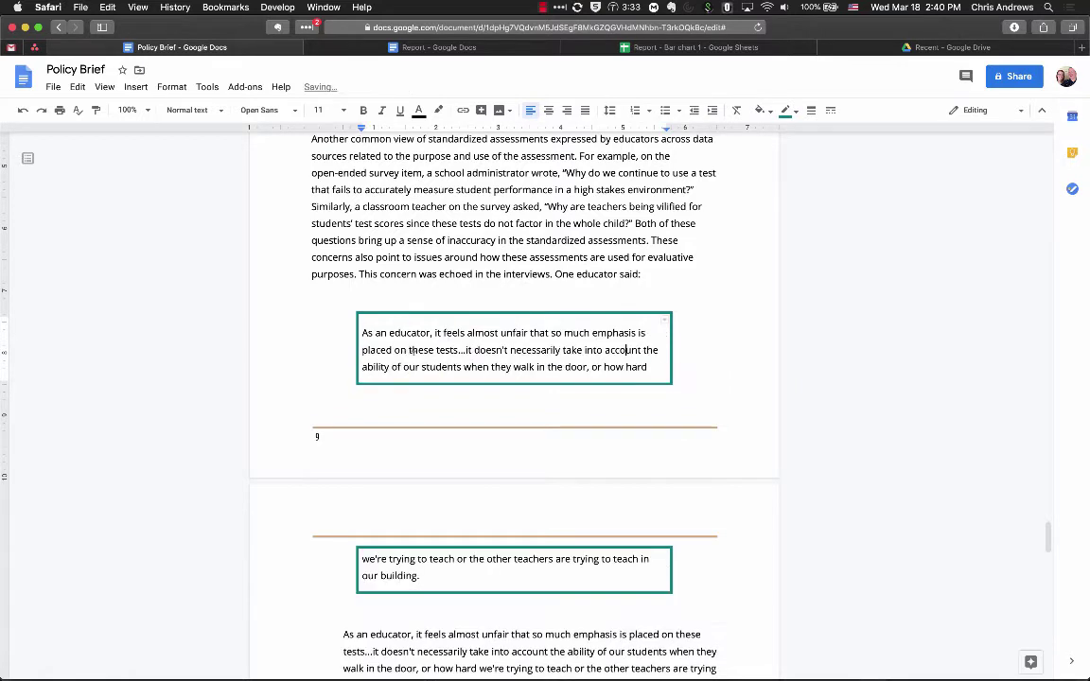
key("Up")
key("Up")
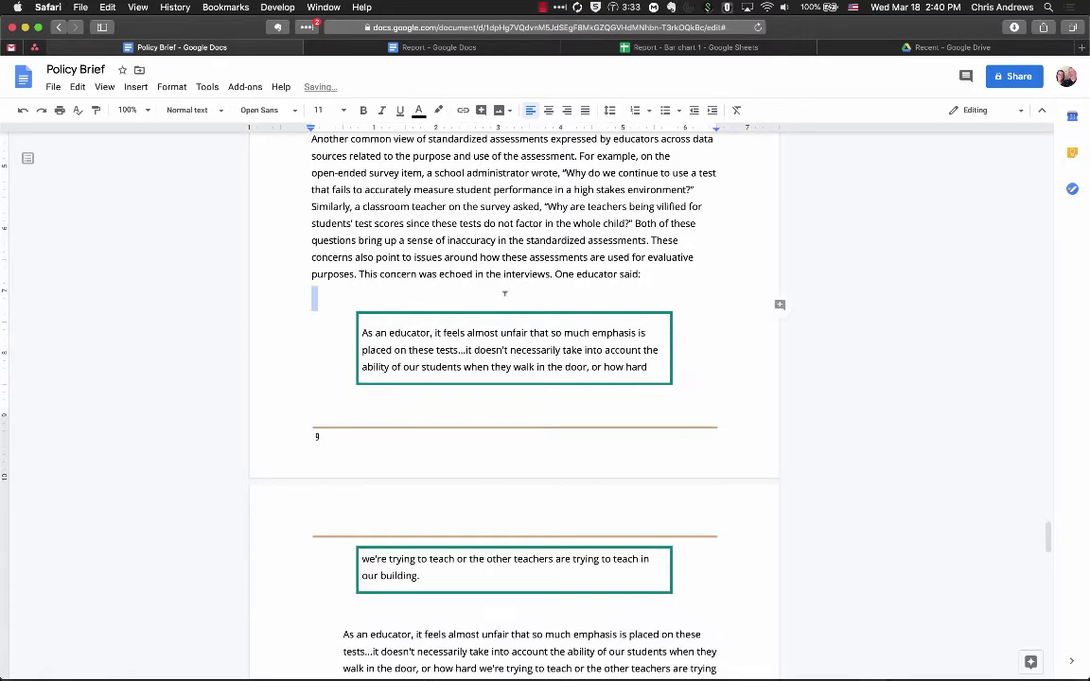
key("BackSpace")
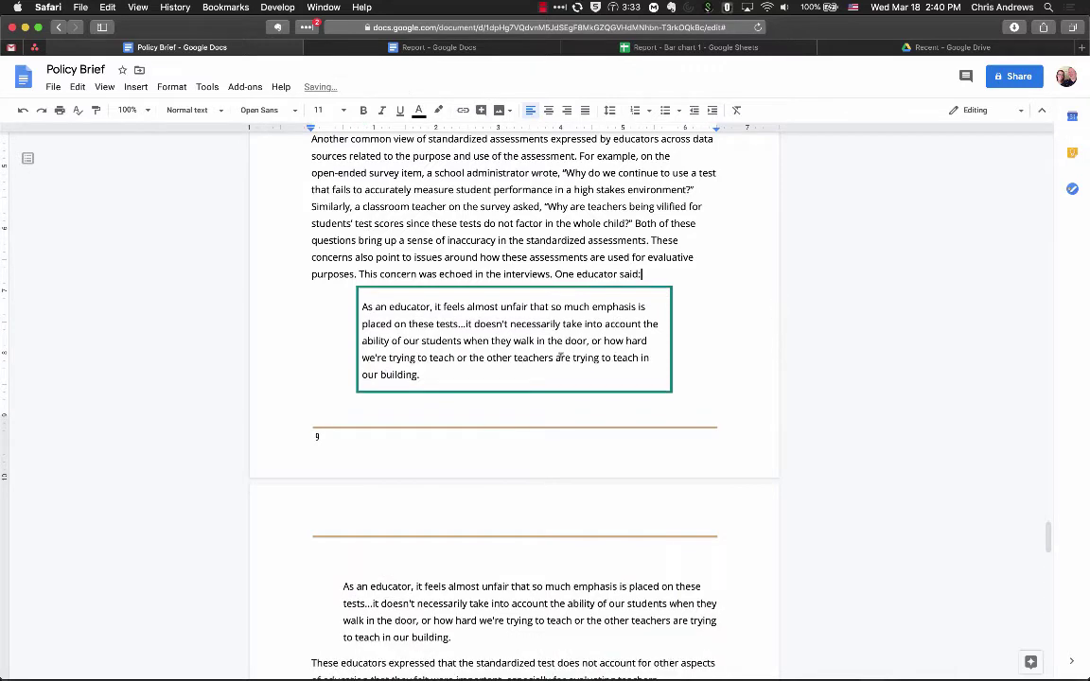
Try a dotted line style on the quote table's border
left_click_drag(422, 376, 351, 304)
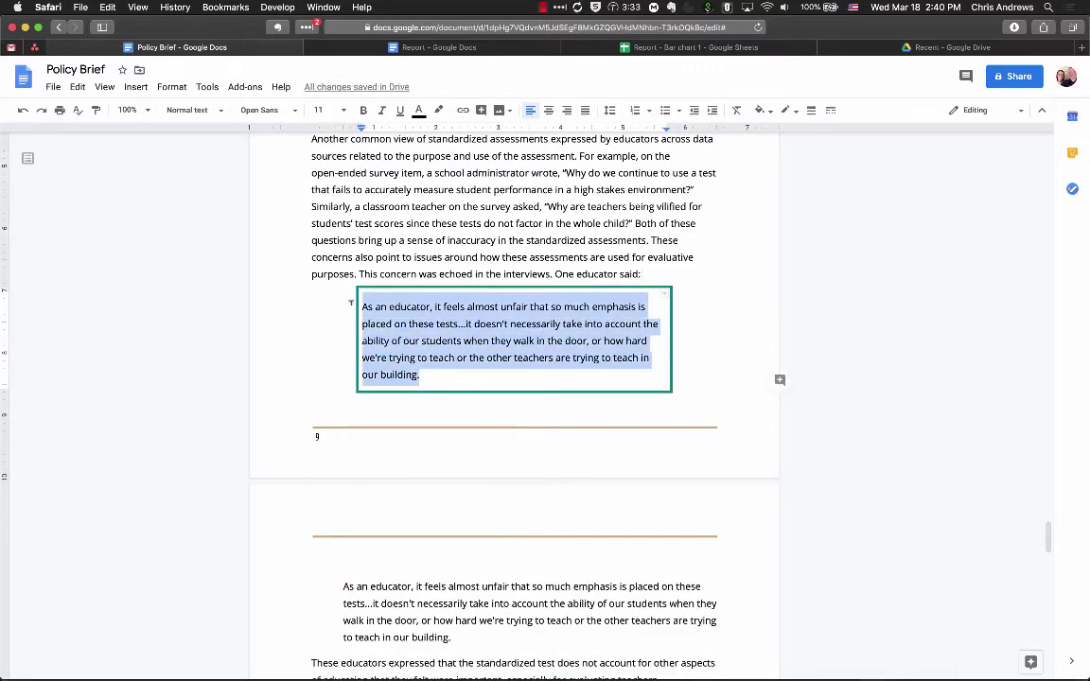
left_click(700, 342)
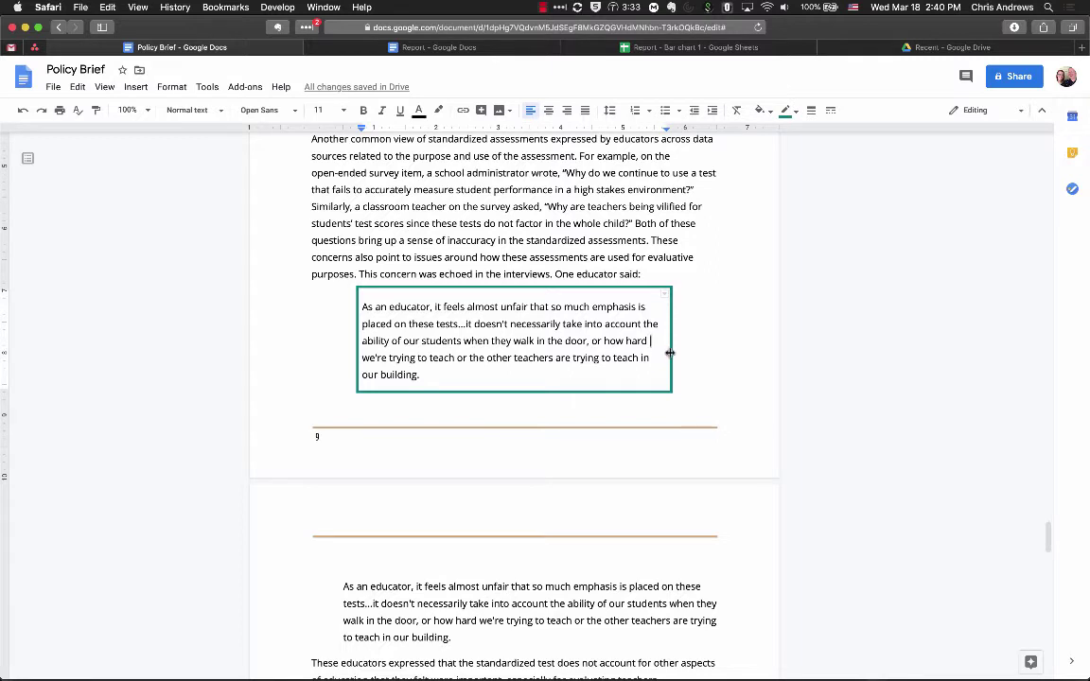
left_click(642, 289)
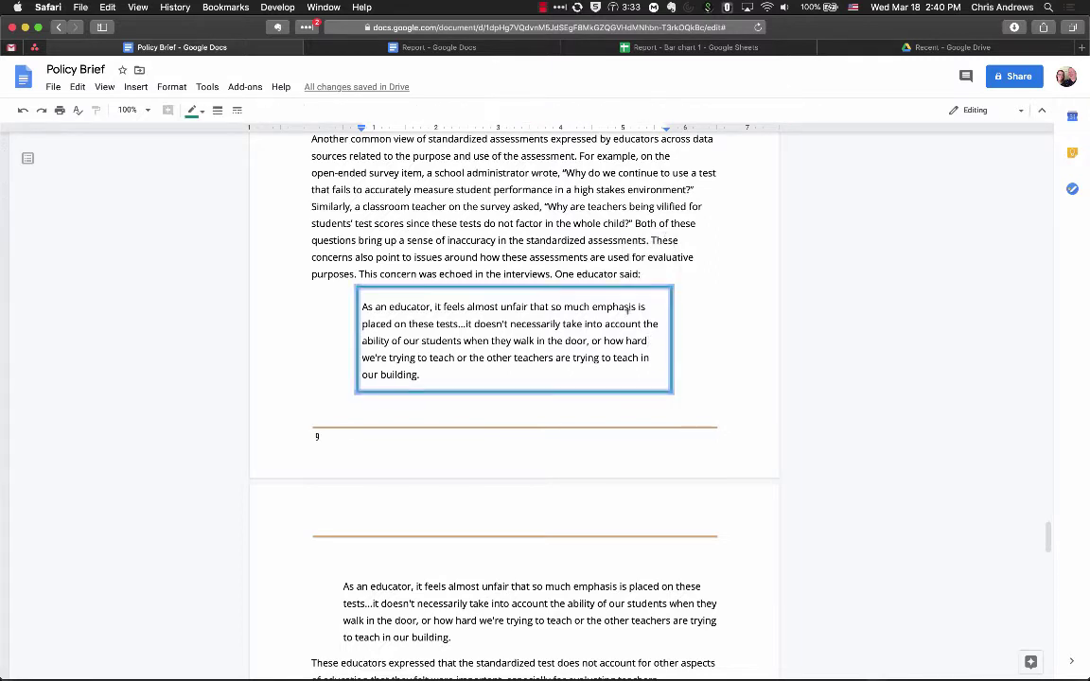
left_click(236, 109)
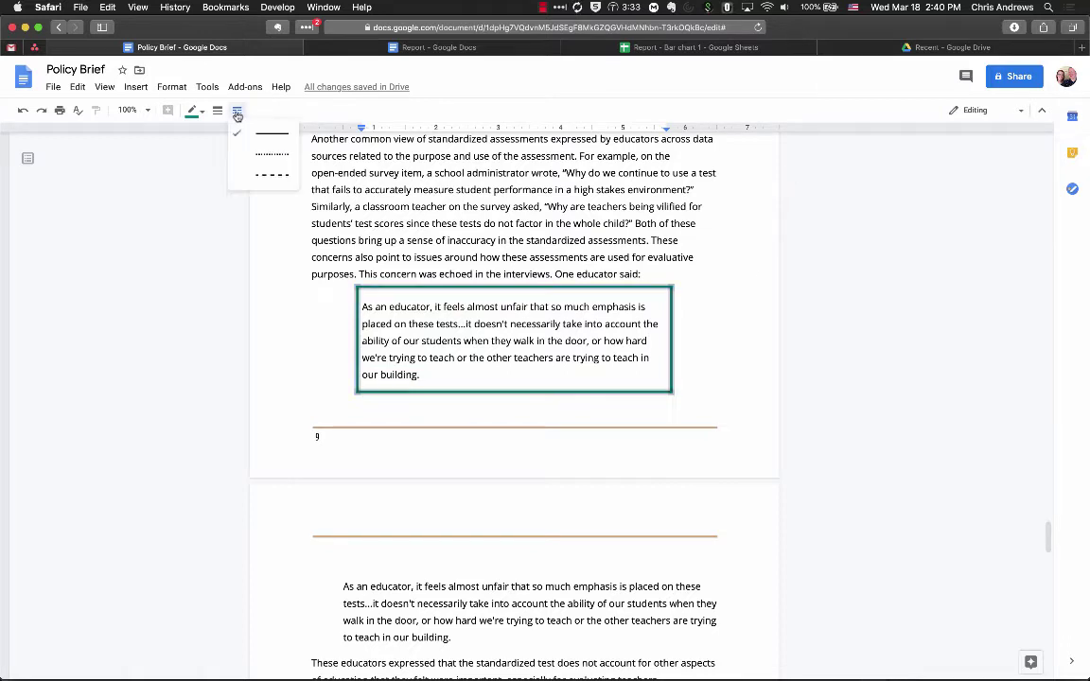
left_click(274, 155)
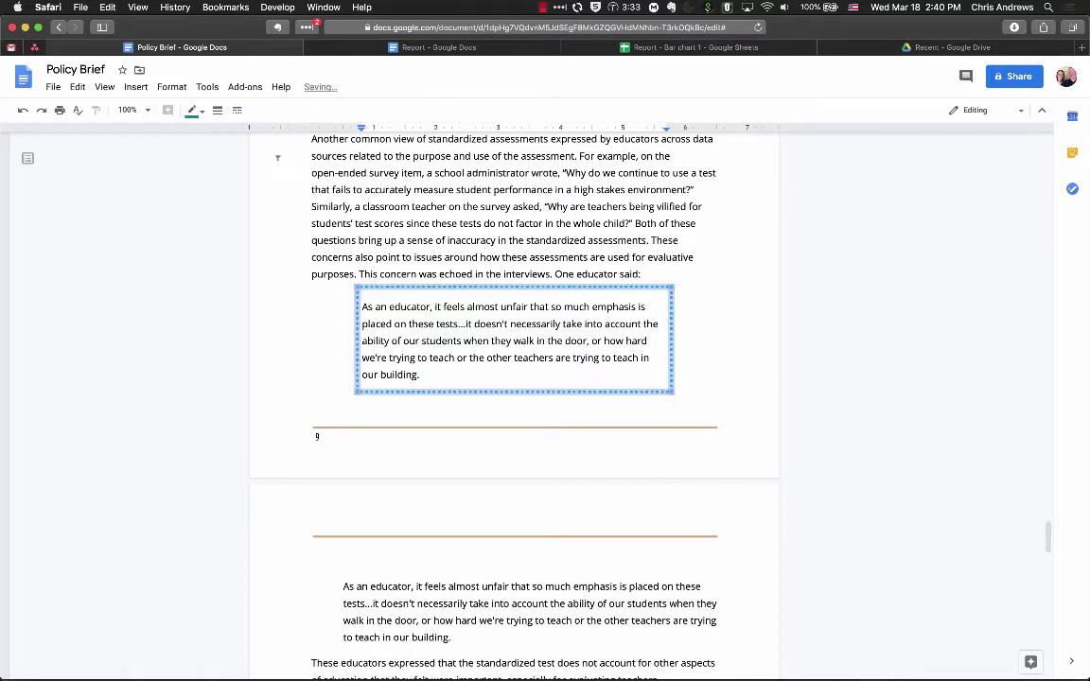
left_click(417, 341)
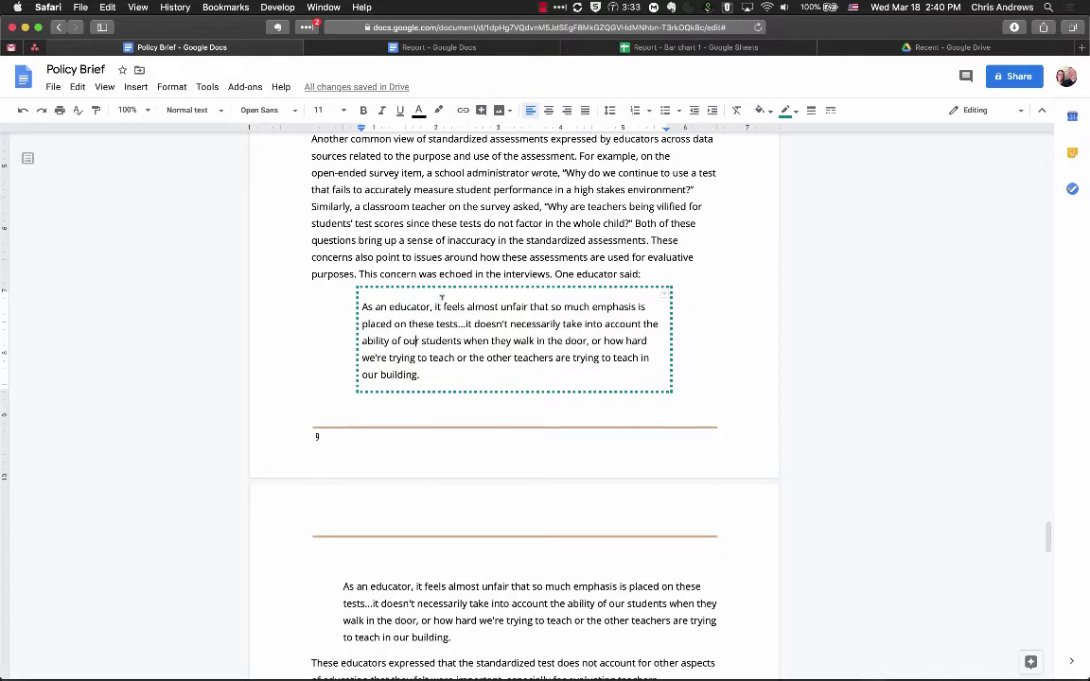
Change all borders of the quote table to the dashed line style
left_click(664, 295)
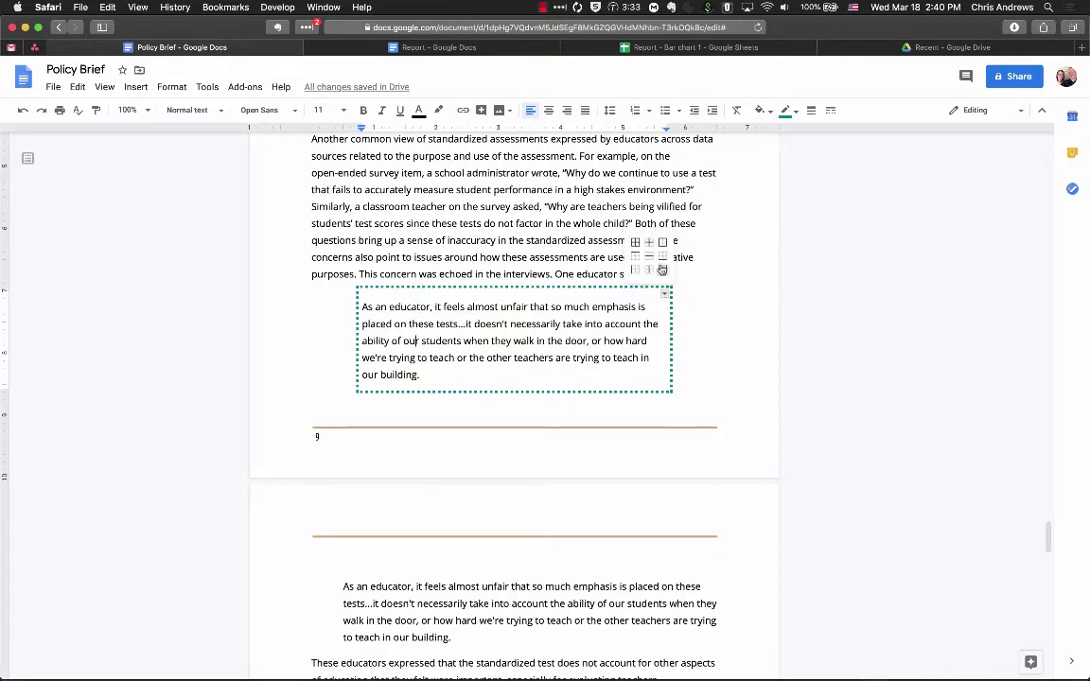
left_click(635, 242)
left_click(238, 110)
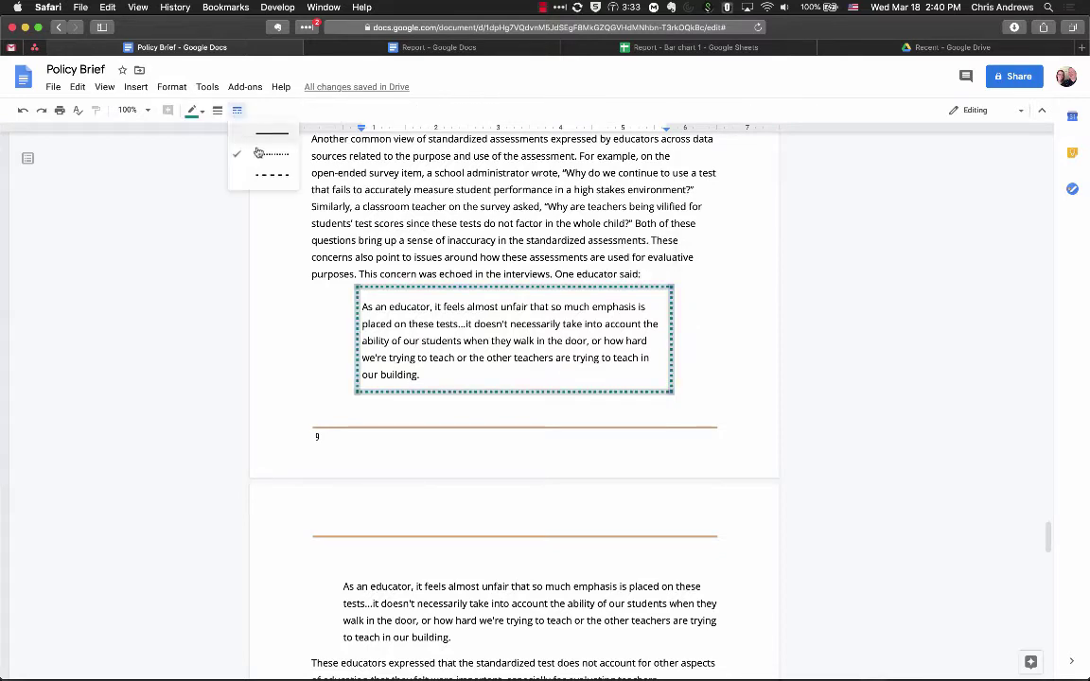
left_click(269, 174)
left_click(440, 340)
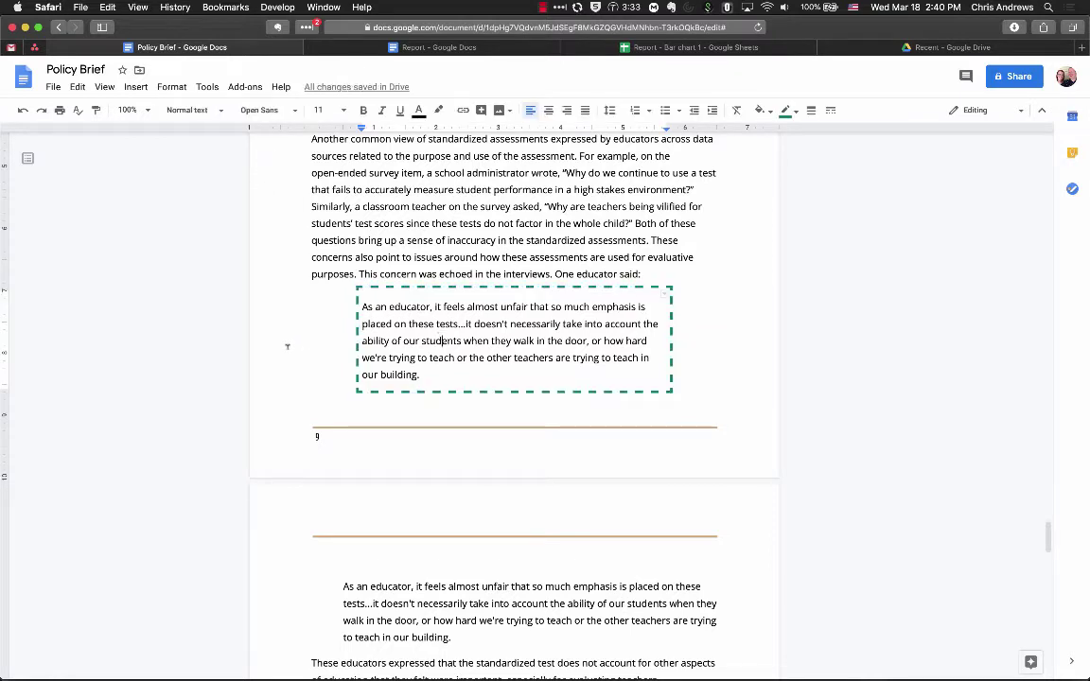
Set the quote table's outer border width to 6 pt
mouse_move(665, 296)
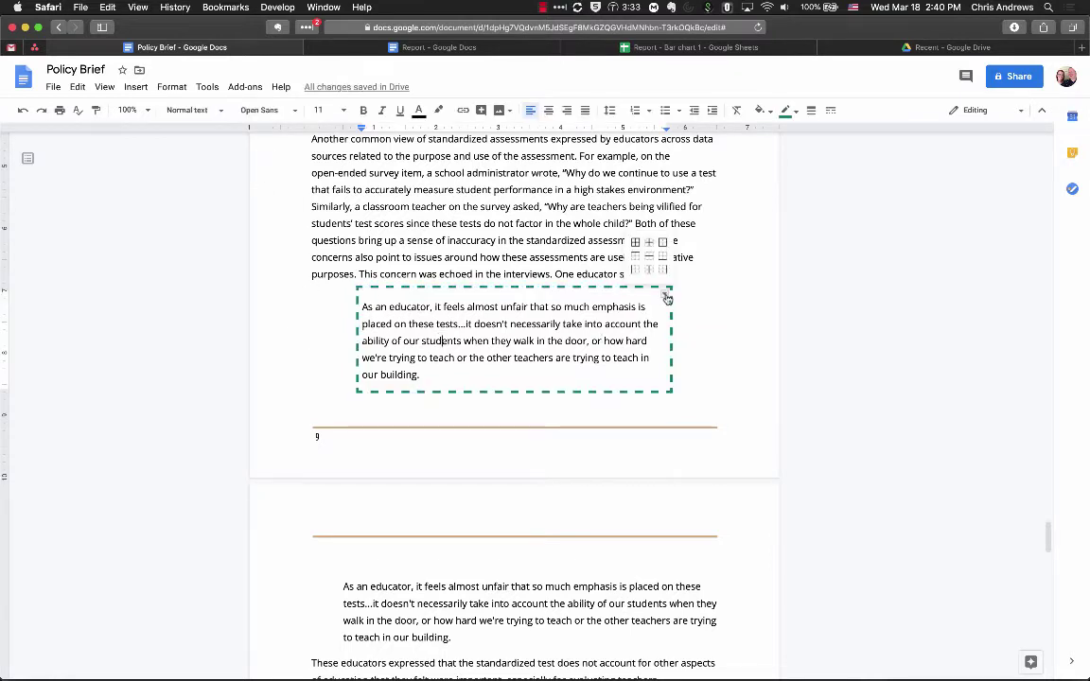
left_click(663, 248)
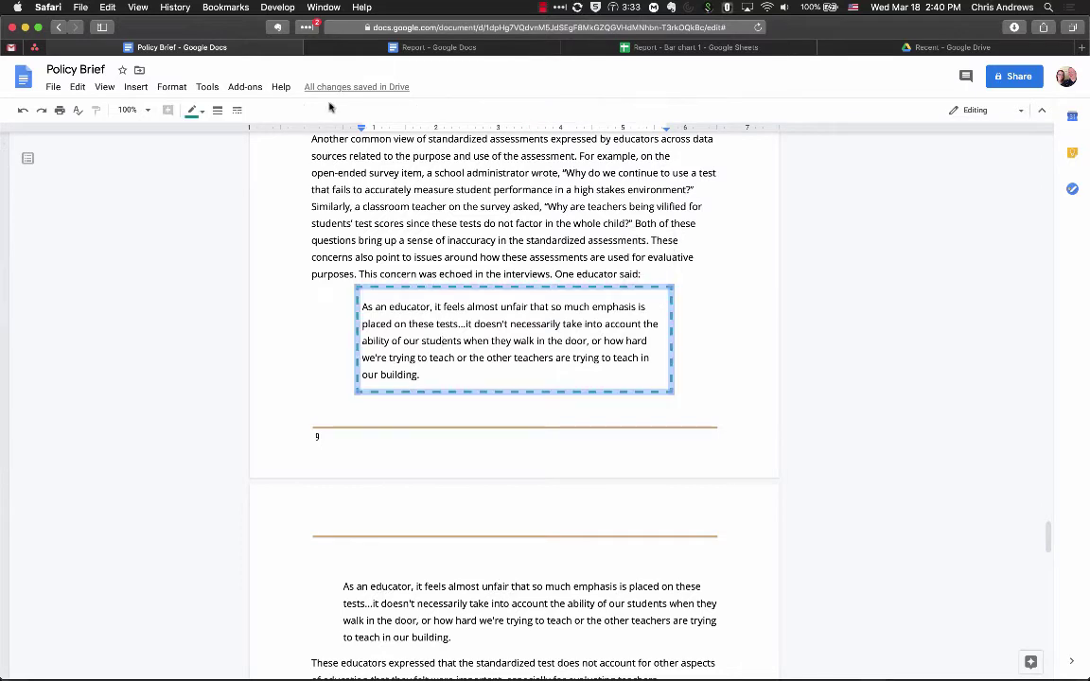
left_click(218, 111)
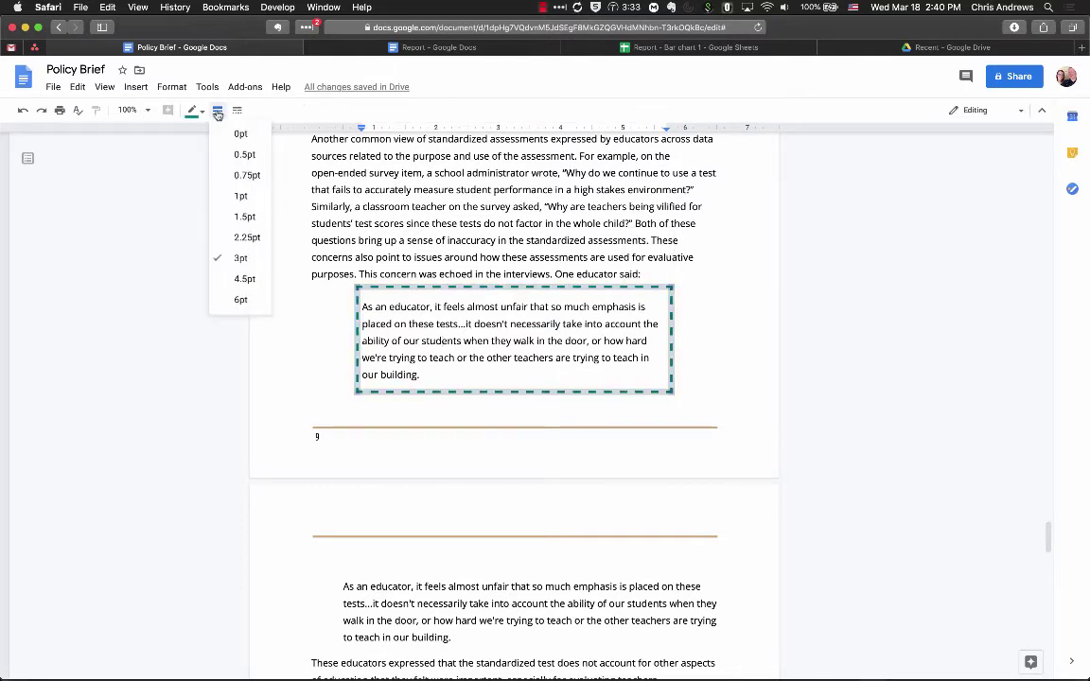
left_click(240, 299)
left_click(319, 357)
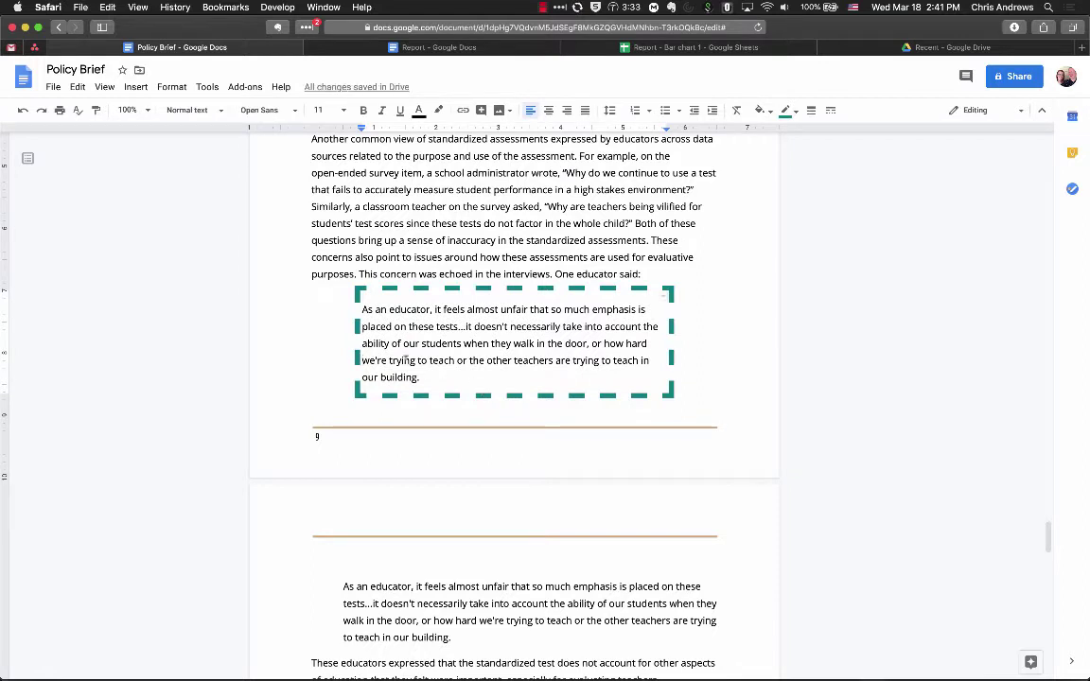
Format the quote text inside the table as Open Sans Semi Bold at 14 pt
left_click_drag(429, 375, 363, 309)
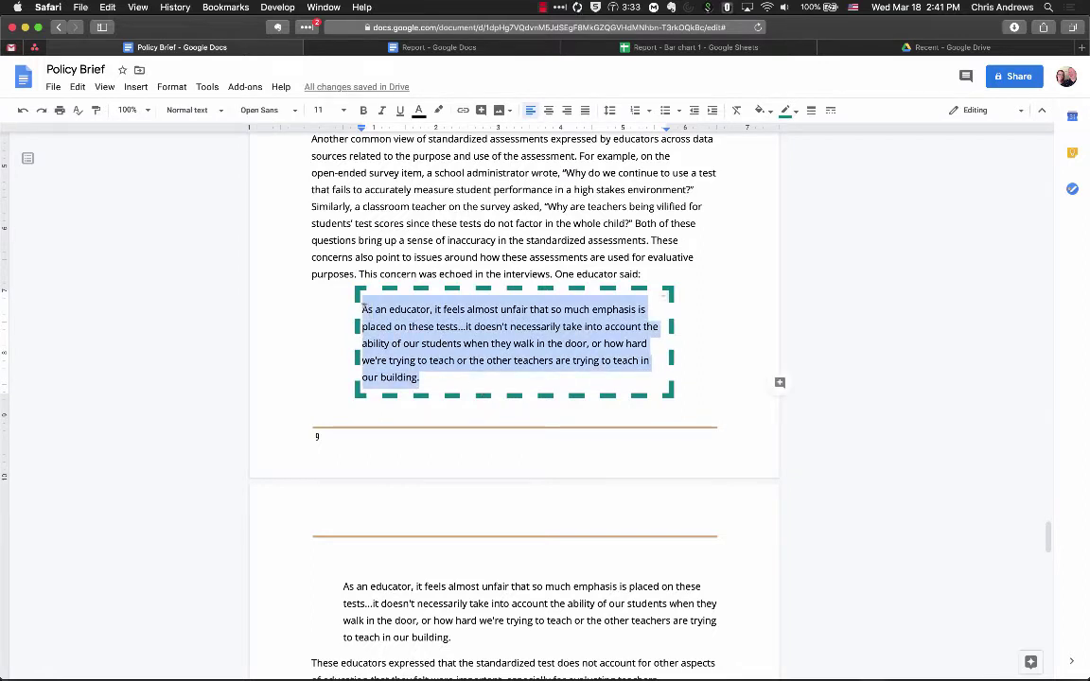
left_click(284, 110)
mouse_move(319, 193)
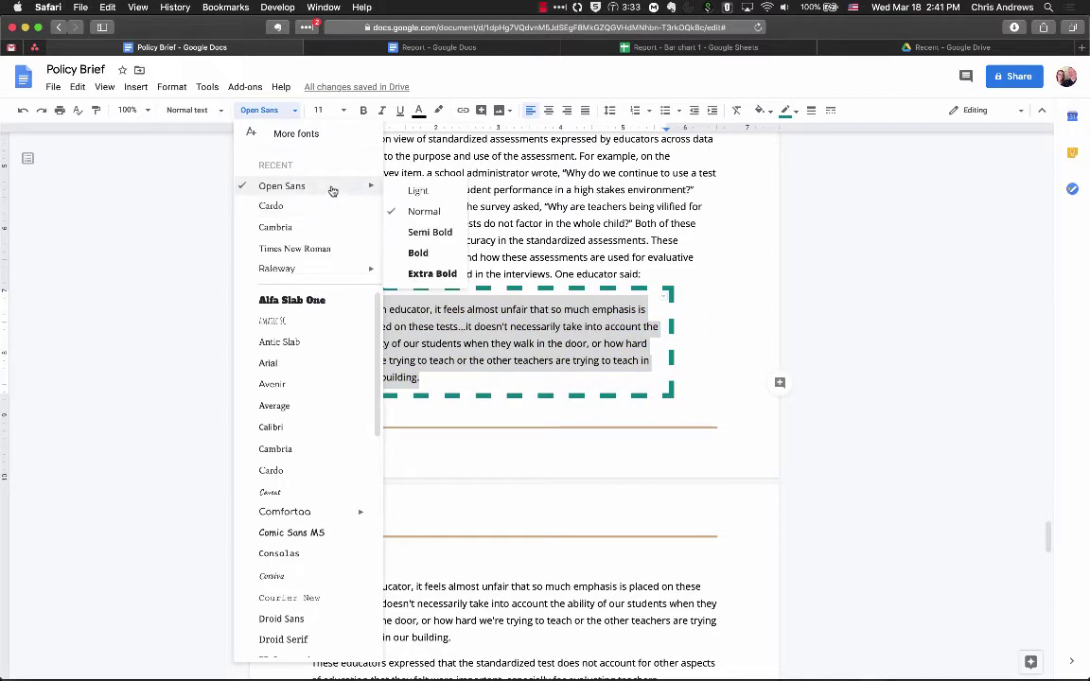
left_click(428, 232)
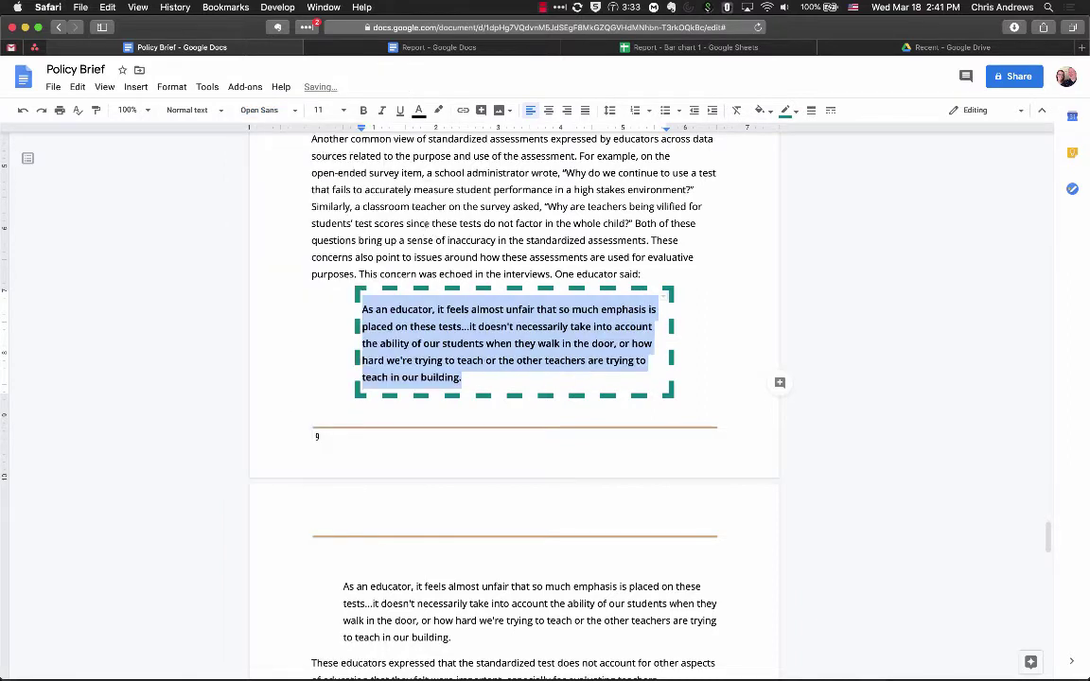
left_click(364, 112)
left_click(364, 112)
left_click(323, 110)
left_click(325, 235)
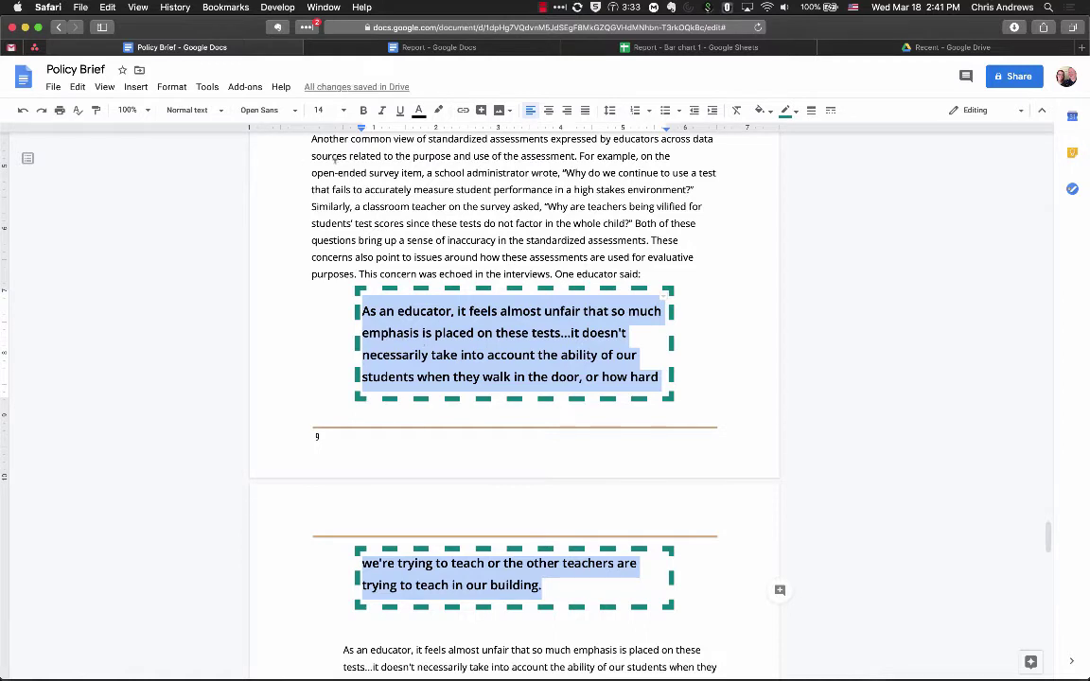
left_click(568, 331)
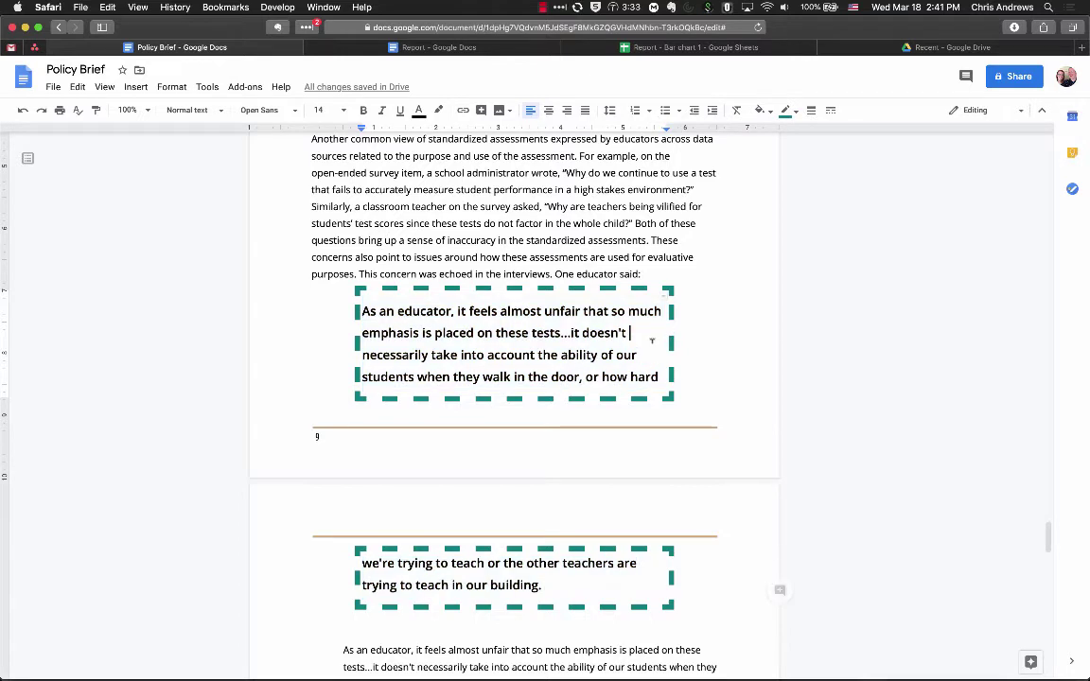
double_click(433, 314)
left_click(557, 333)
triple_click(363, 313)
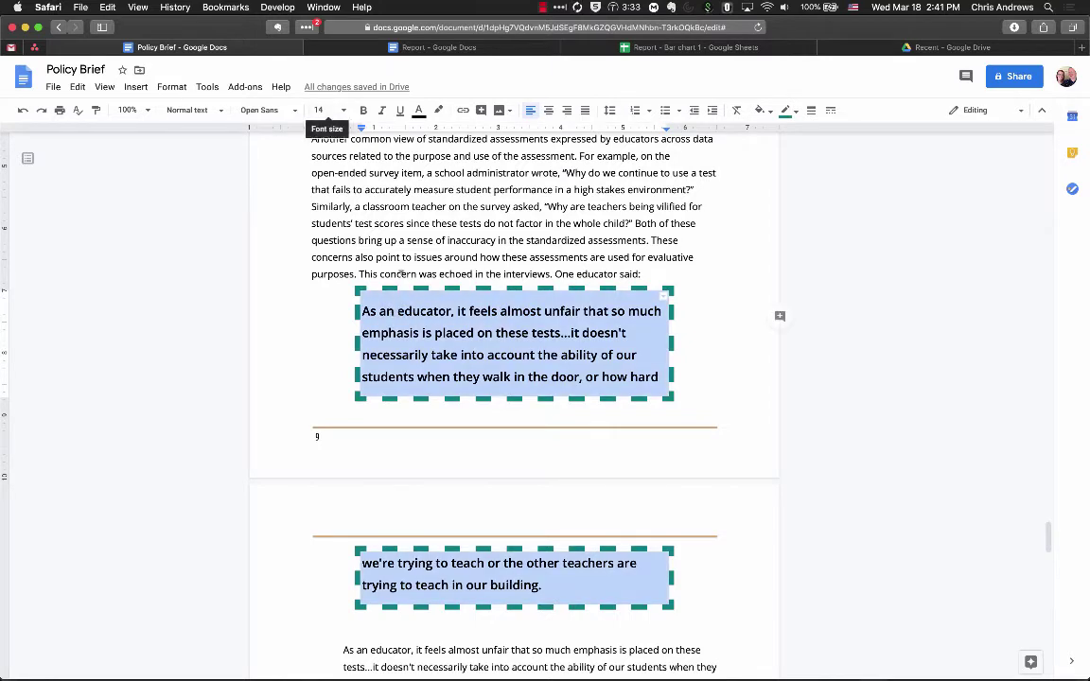
left_click(344, 302)
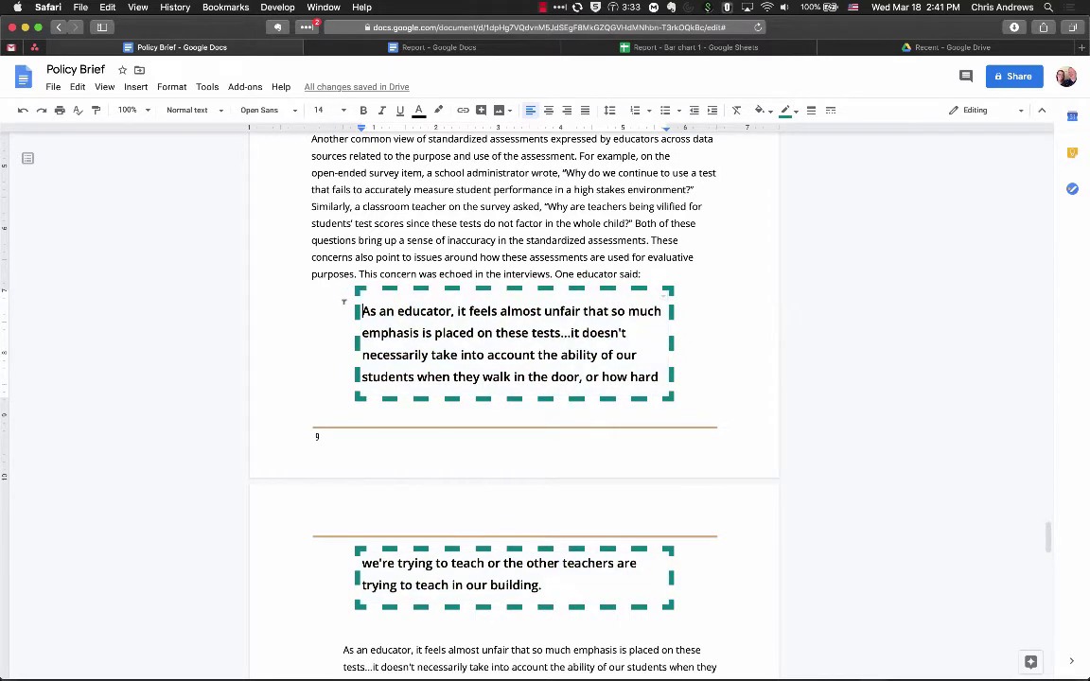
left_click_drag(344, 302, 697, 592)
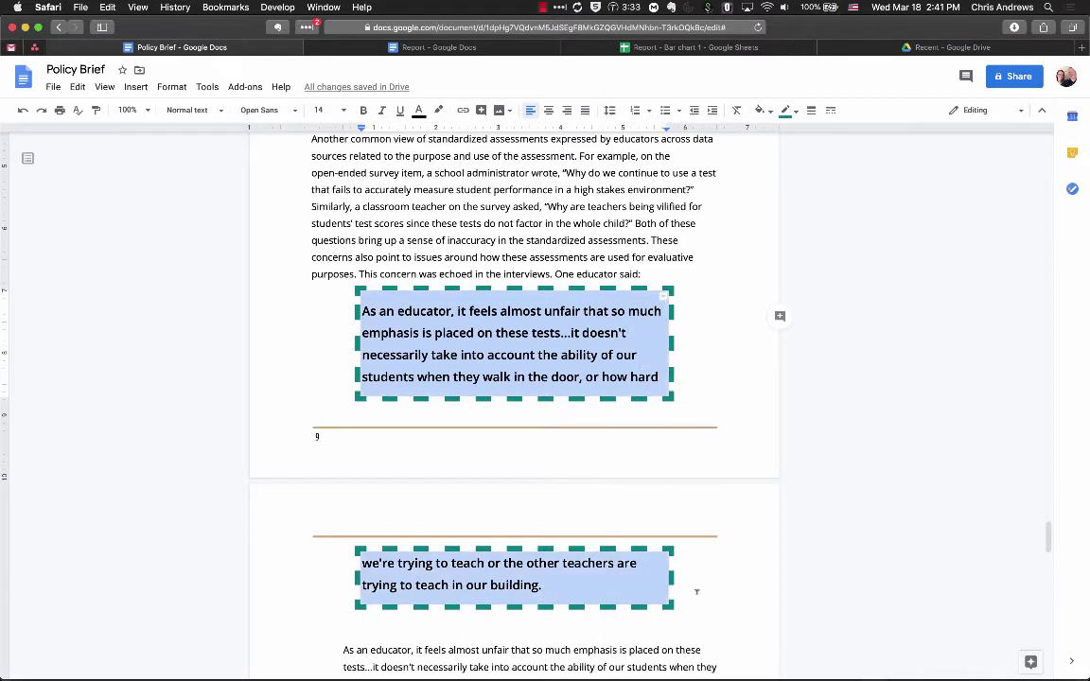
left_click(342, 296)
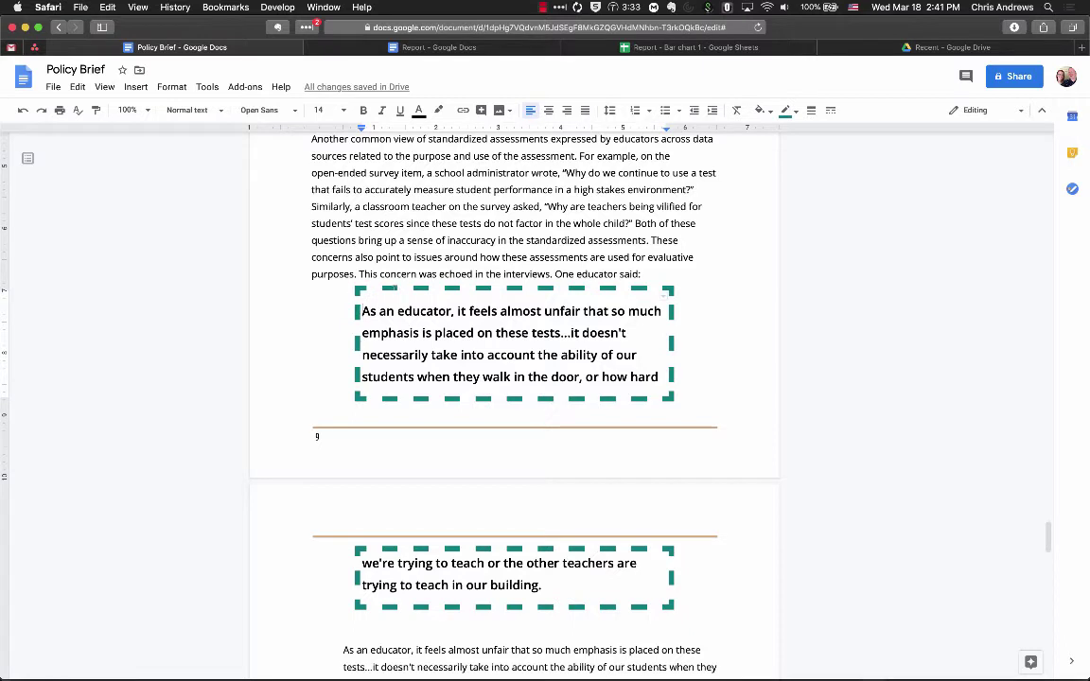
key("Return")
key("Return")
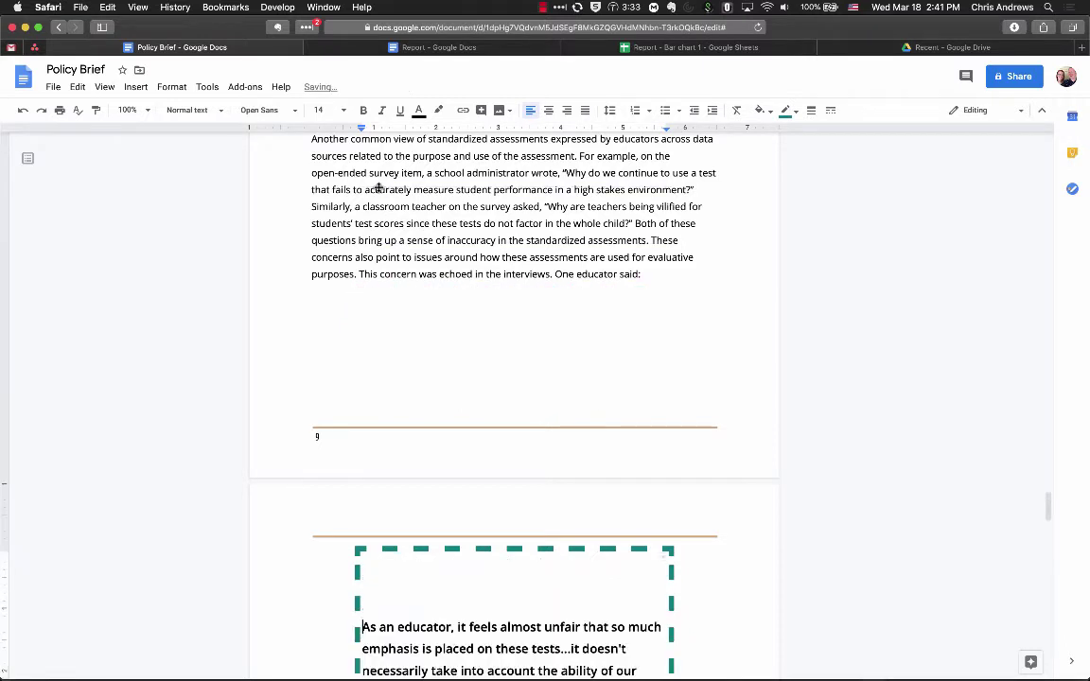
key("BackSpace")
key("BackSpace")
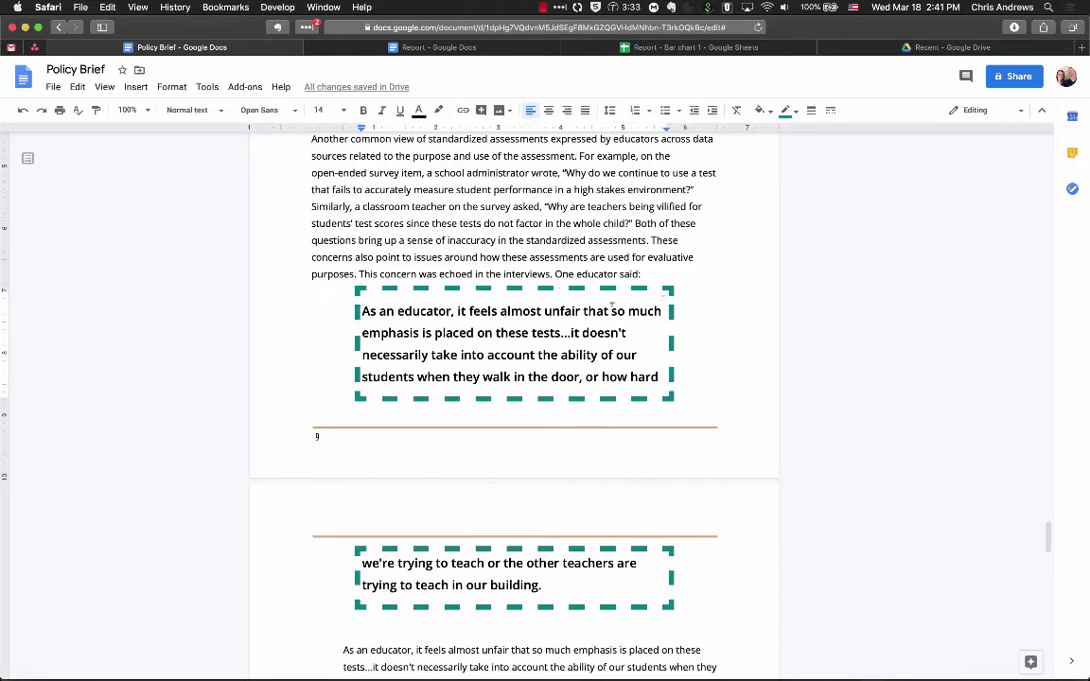
Widen the educator quote table slightly by moving its side borders outward
left_click_drag(668, 355, 696, 345)
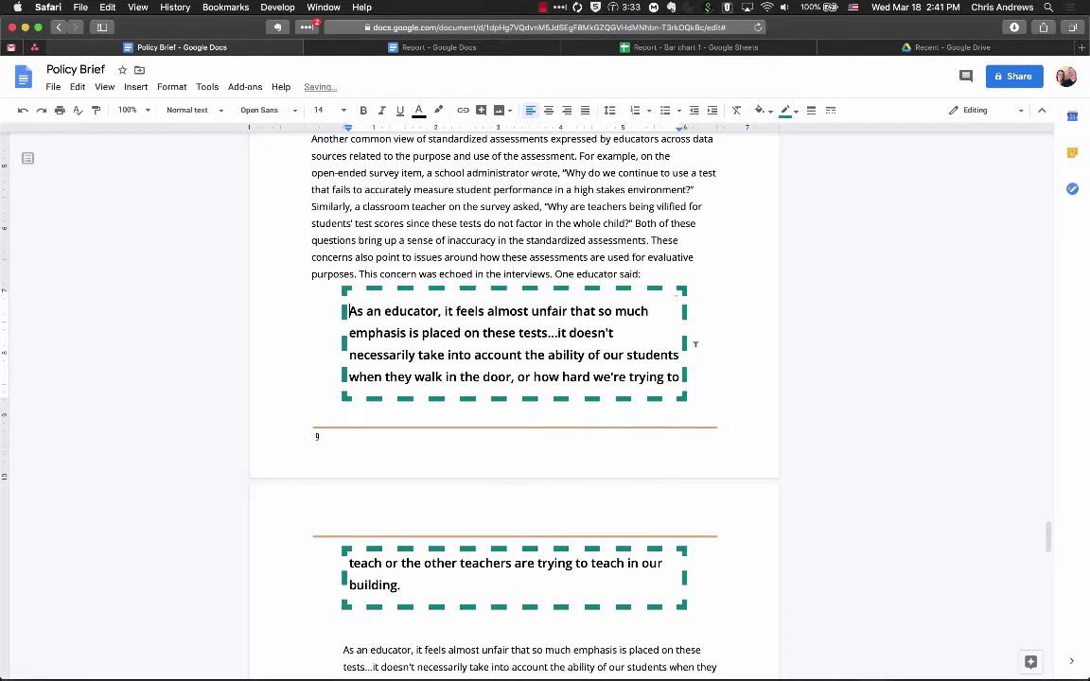
left_click(343, 336)
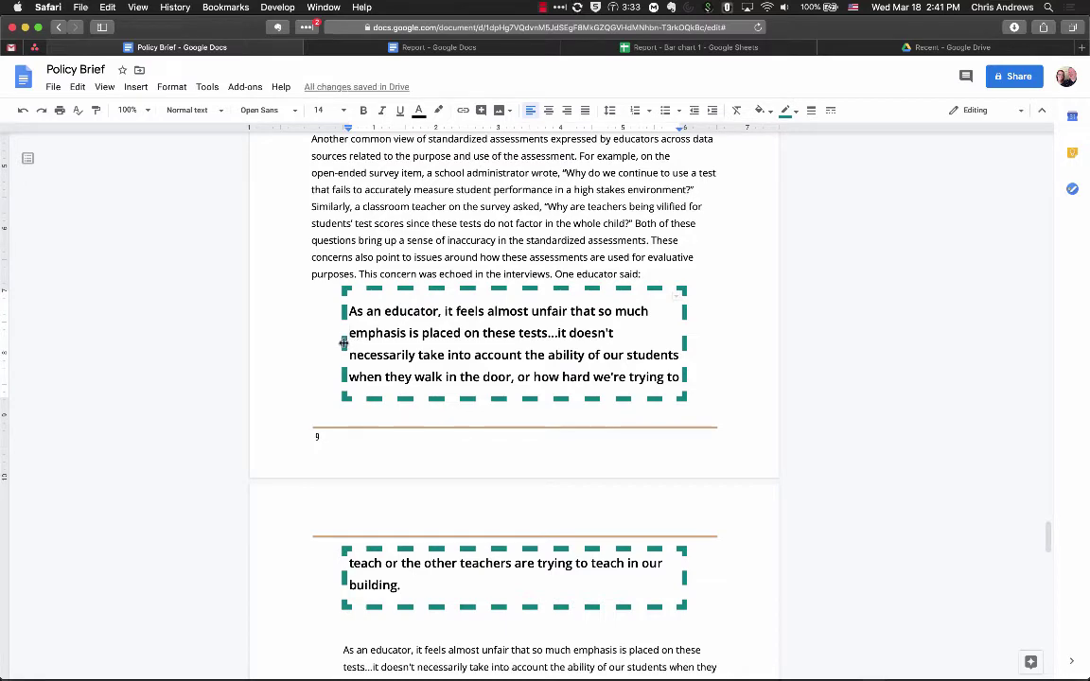
left_click_drag(293, 296, 624, 544)
scroll(709, 602, "up", 5)
left_click(687, 464)
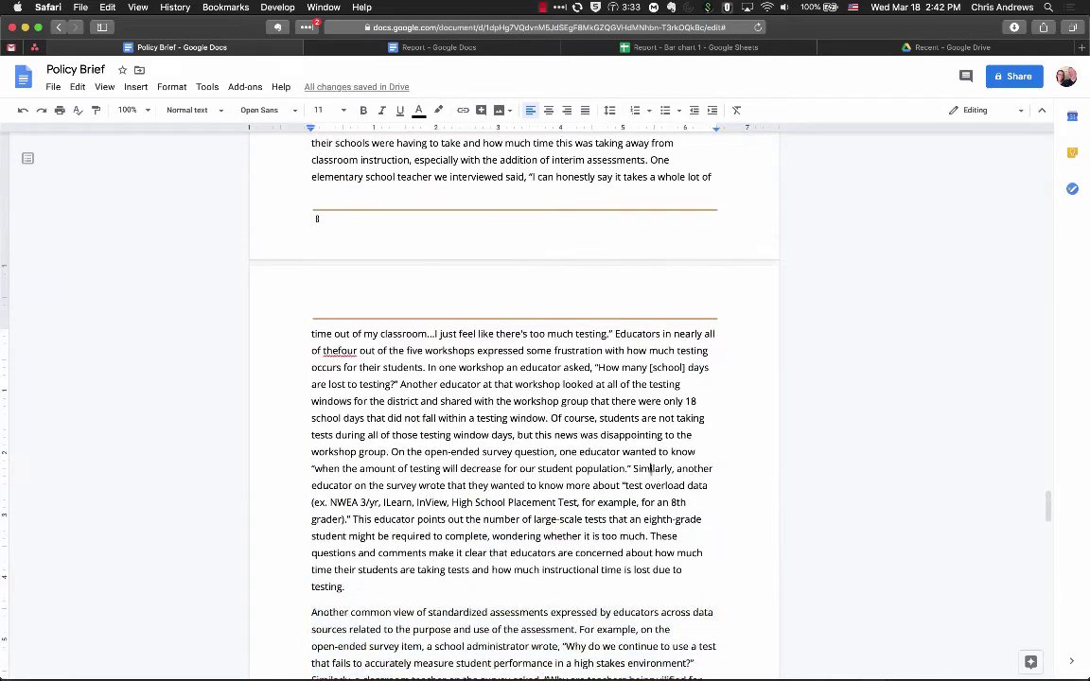
Copy the dashed quote table and paste it on a new line after the paragraph ending in "due to testing."
scroll(662, 454, "down", 6)
left_click_drag(340, 229, 659, 514)
key("super+c")
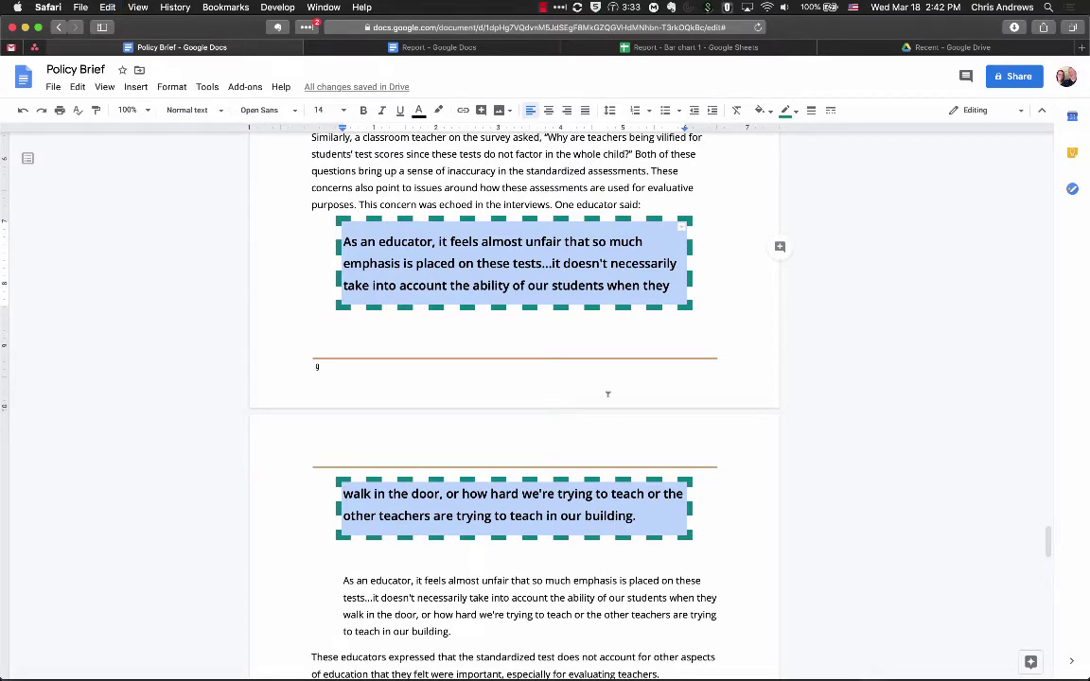
scroll(607, 393, "up", 2)
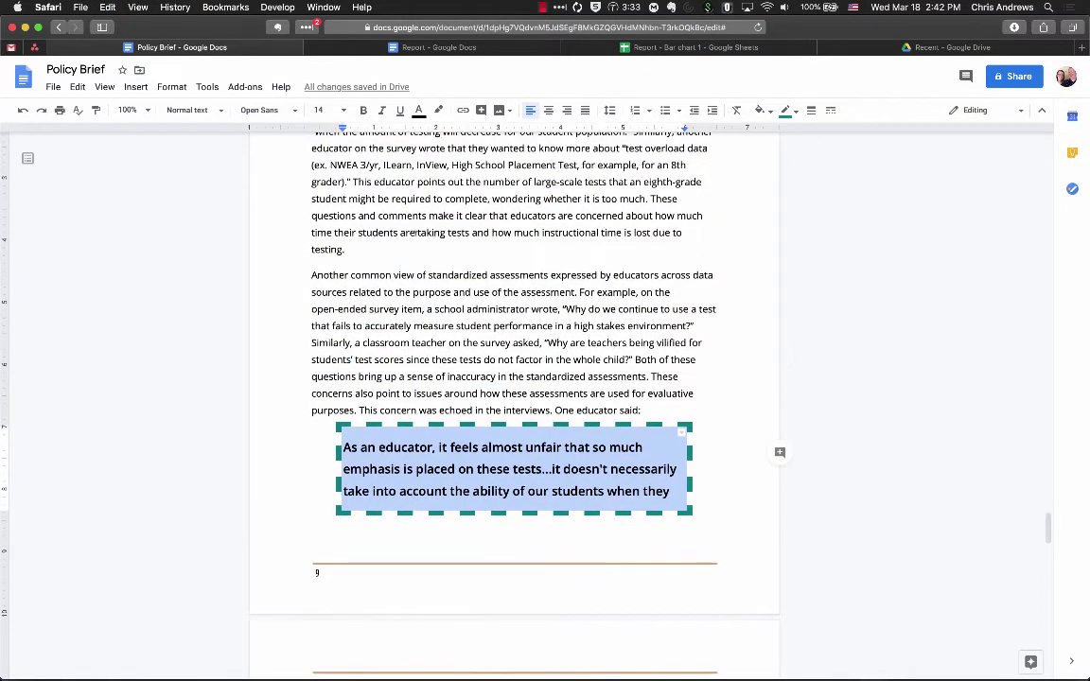
left_click(404, 246)
key("Return")
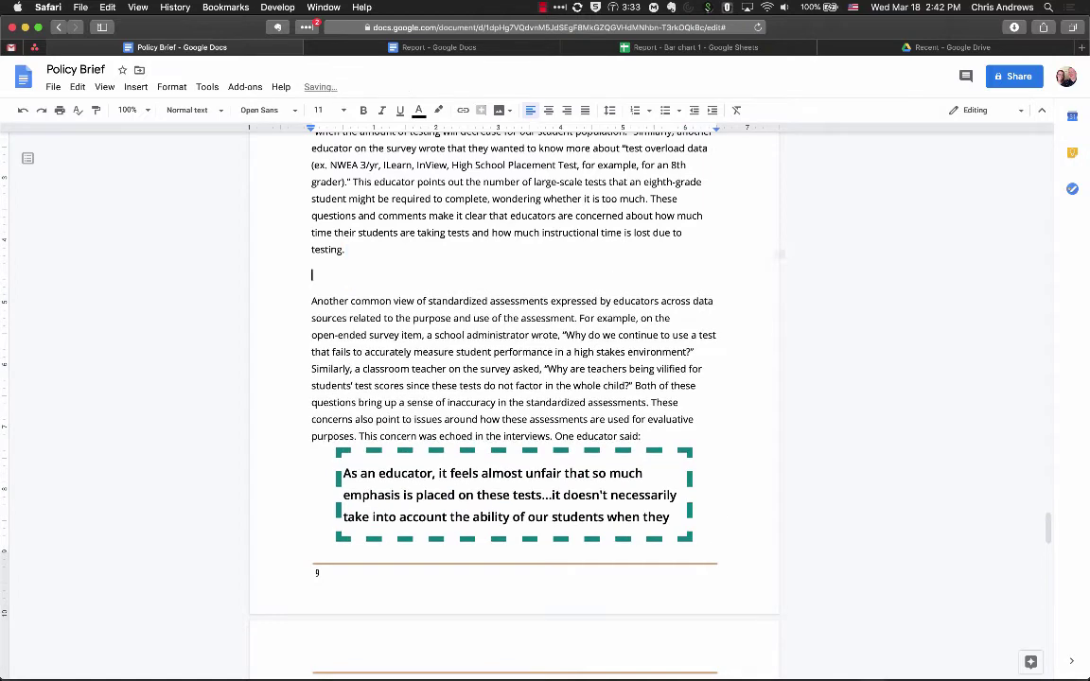
key("super+v")
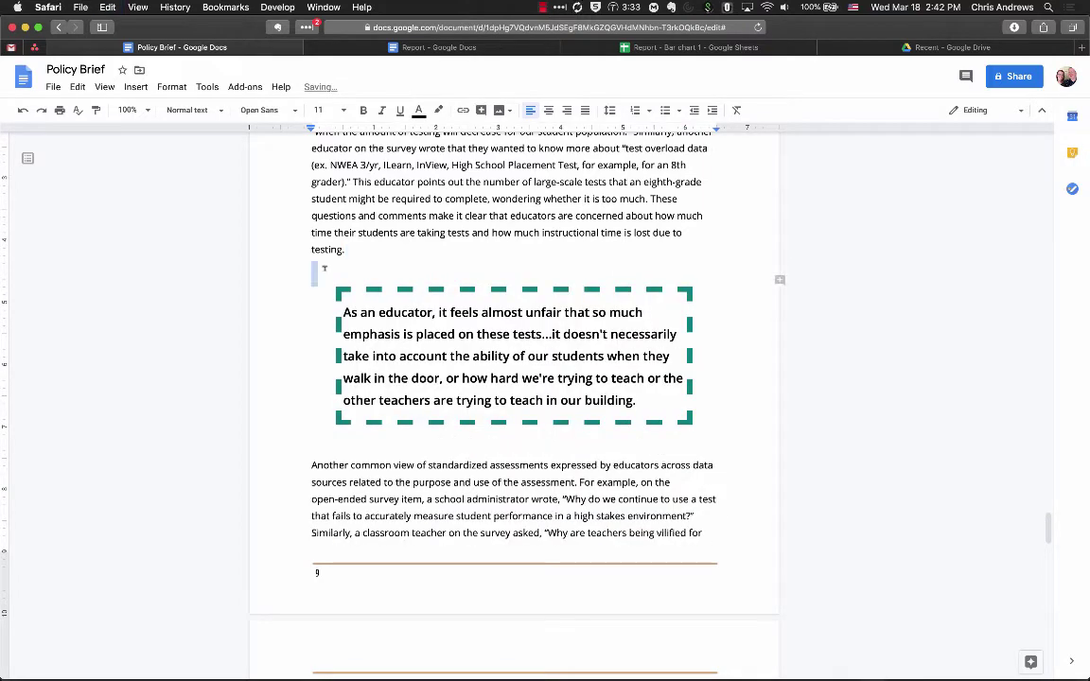
Remove the empty lines above and below the pasted quote table
left_click(323, 271)
key("BackSpace")
left_click(332, 430)
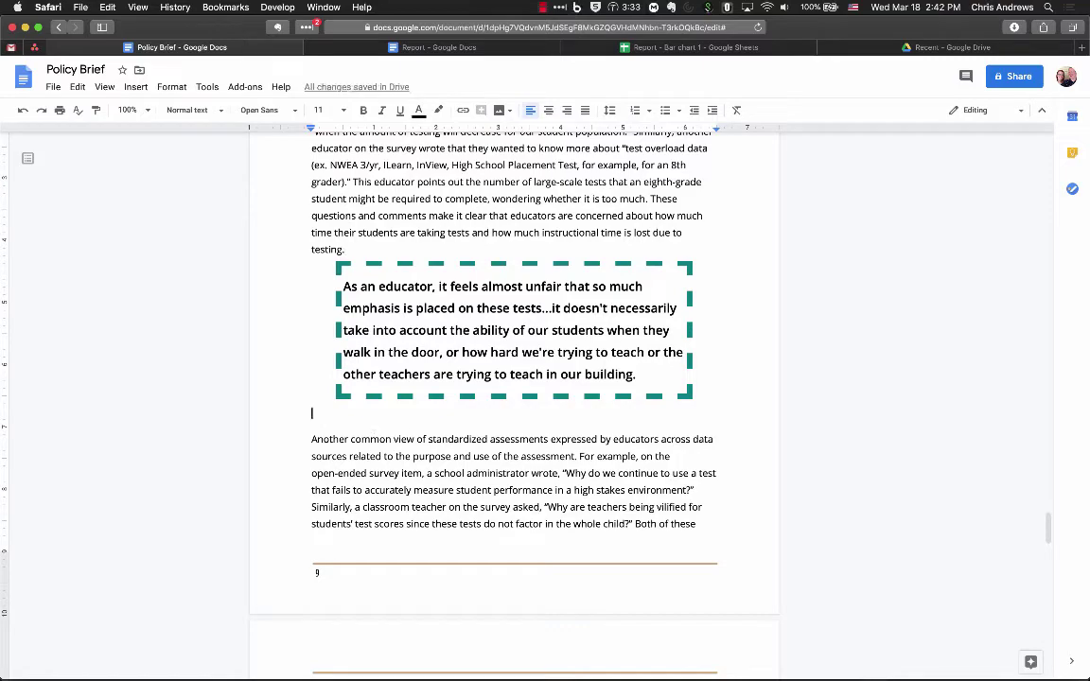
key("Delete")
Replace the pasted table's text with the quote "when the amount of testing will decrease for our student population" copied from the paragraph above
scroll(505, 414, "down", 4)
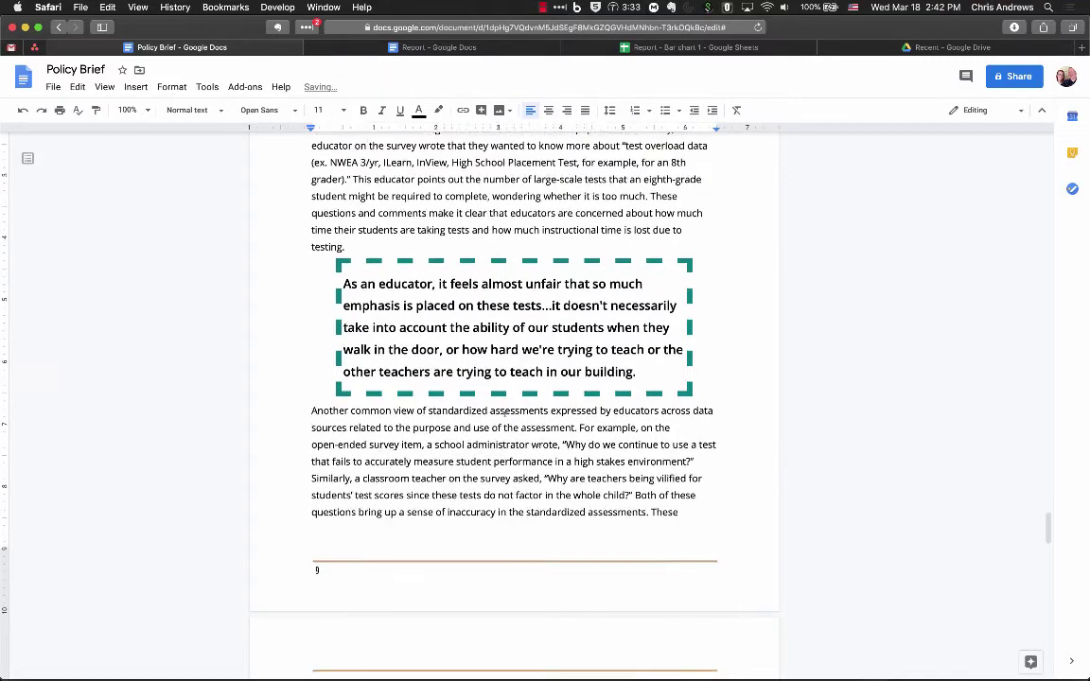
scroll(504, 414, "up", 5)
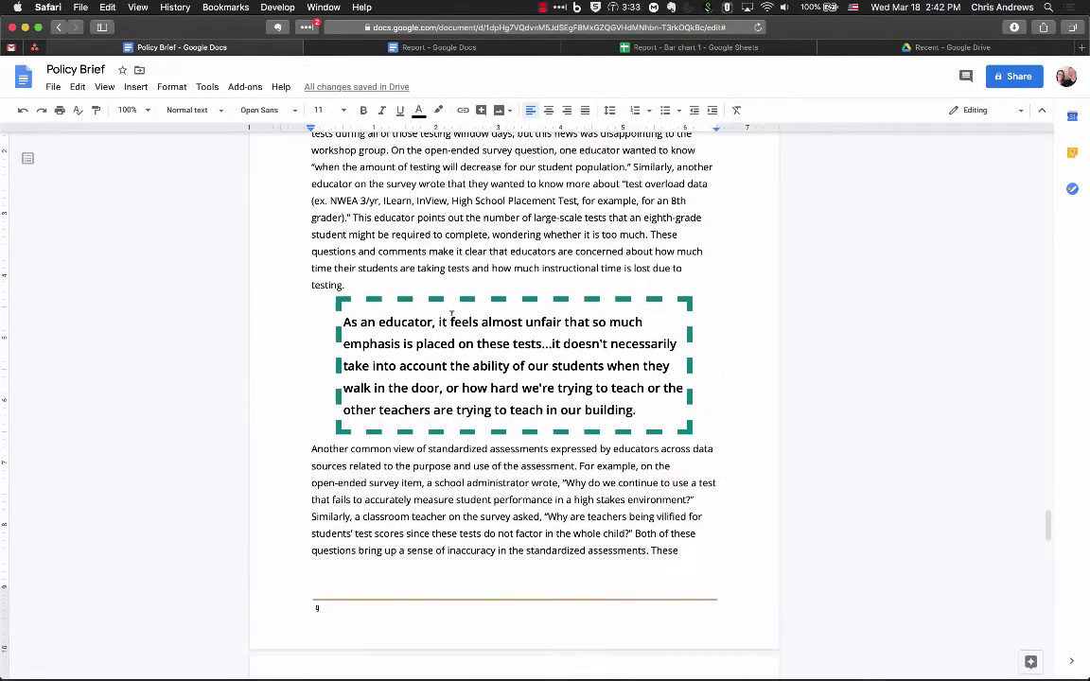
scroll(524, 388, "down", 4)
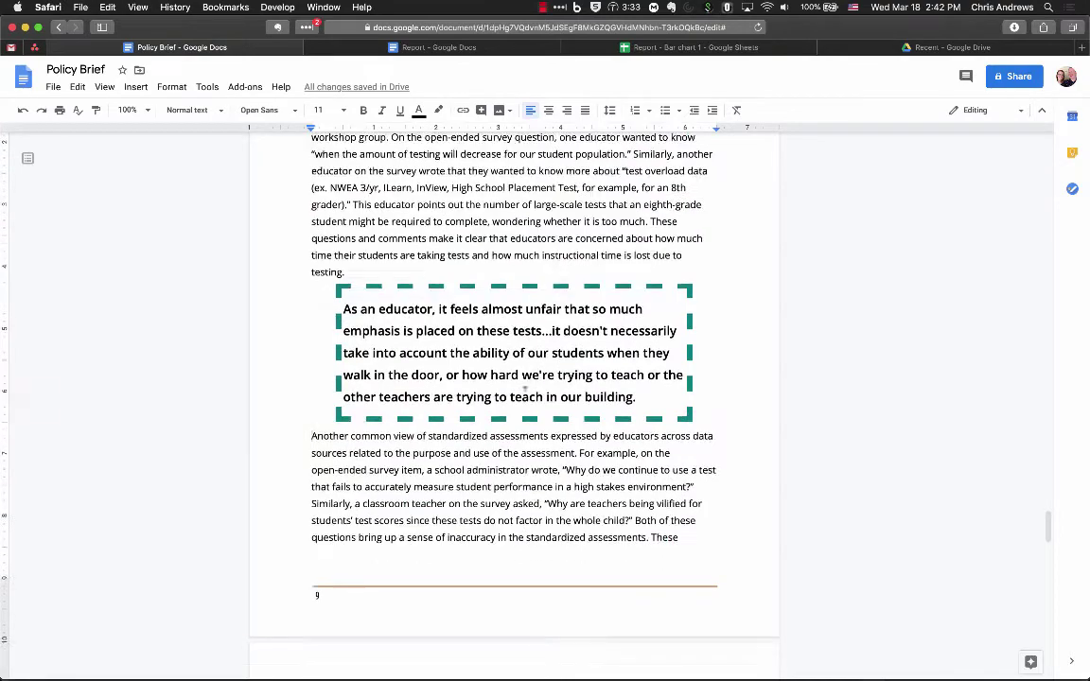
scroll(525, 388, "up", 5)
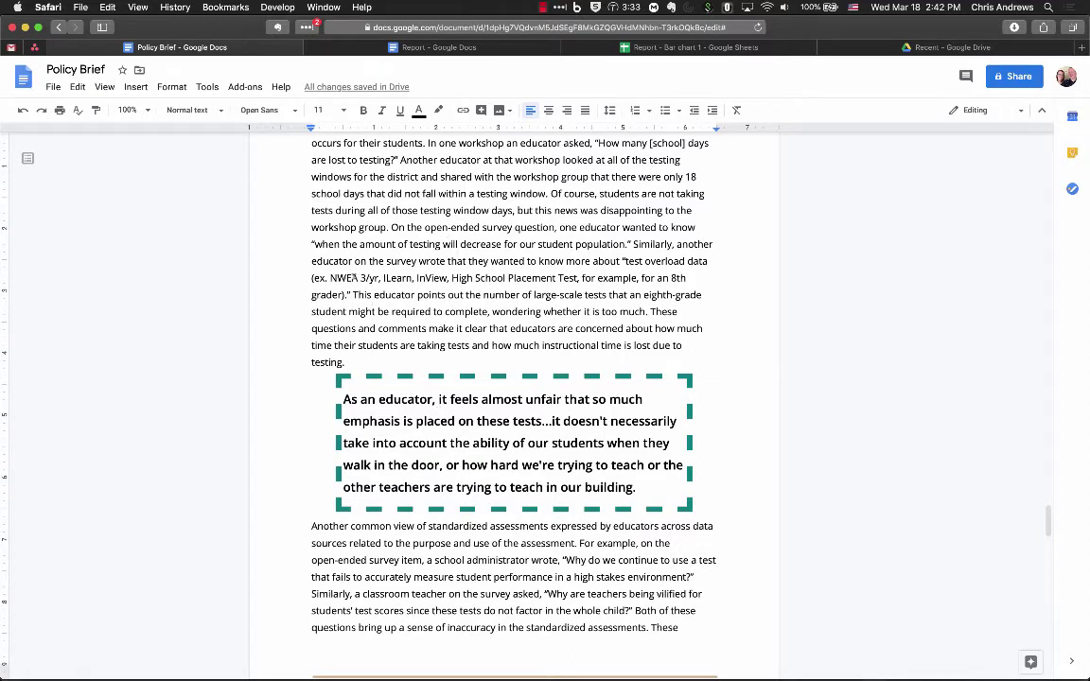
left_click_drag(314, 244, 625, 245)
key("cmd+c")
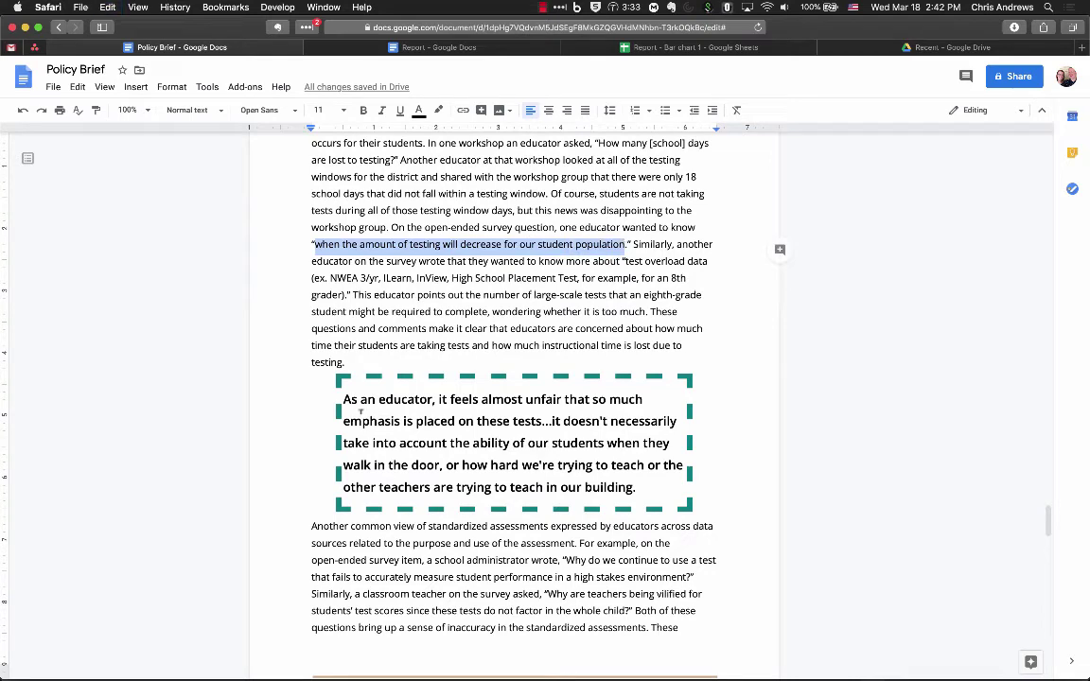
left_click_drag(344, 398, 636, 489)
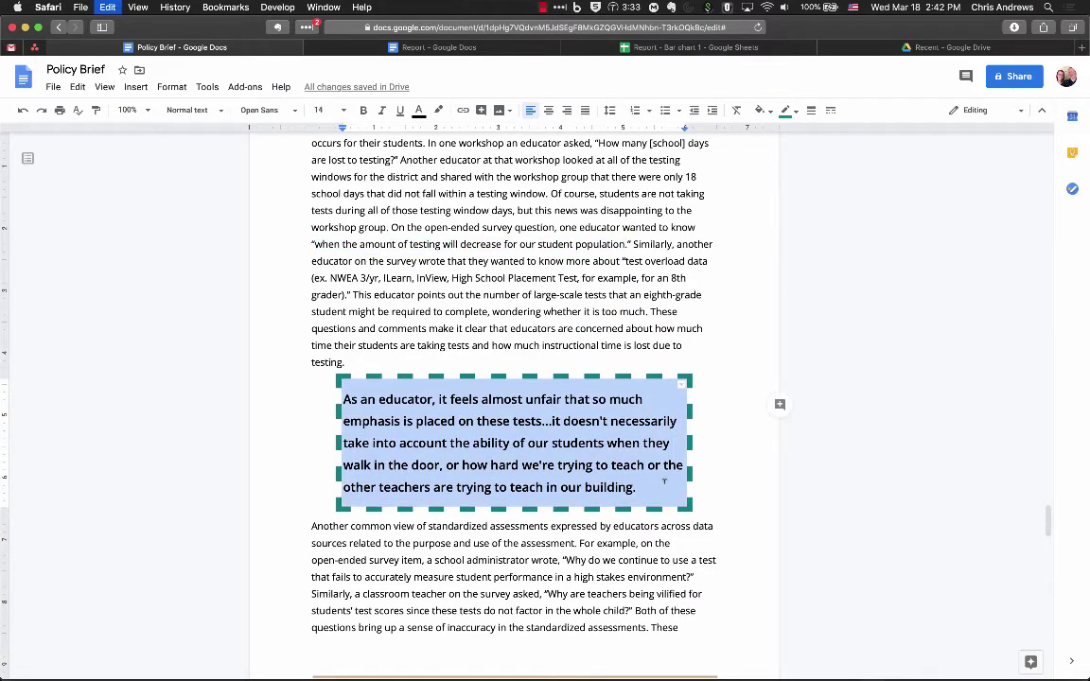
key("cmd+v")
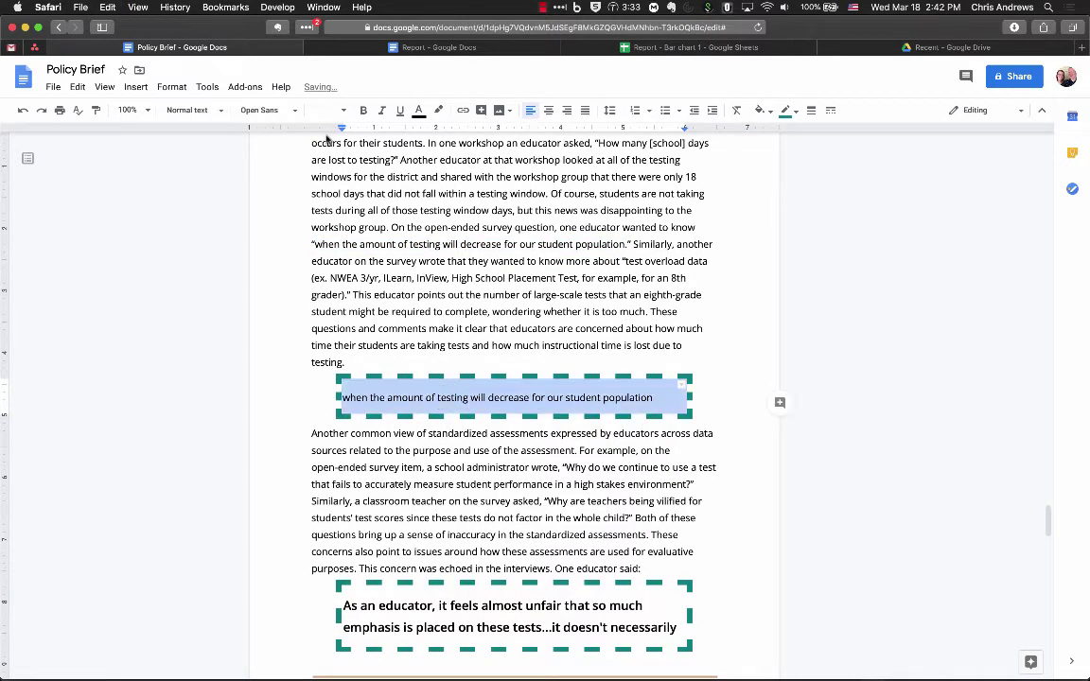
Format the new callout's quote as bold, centered text at 24 pt
left_click(322, 109)
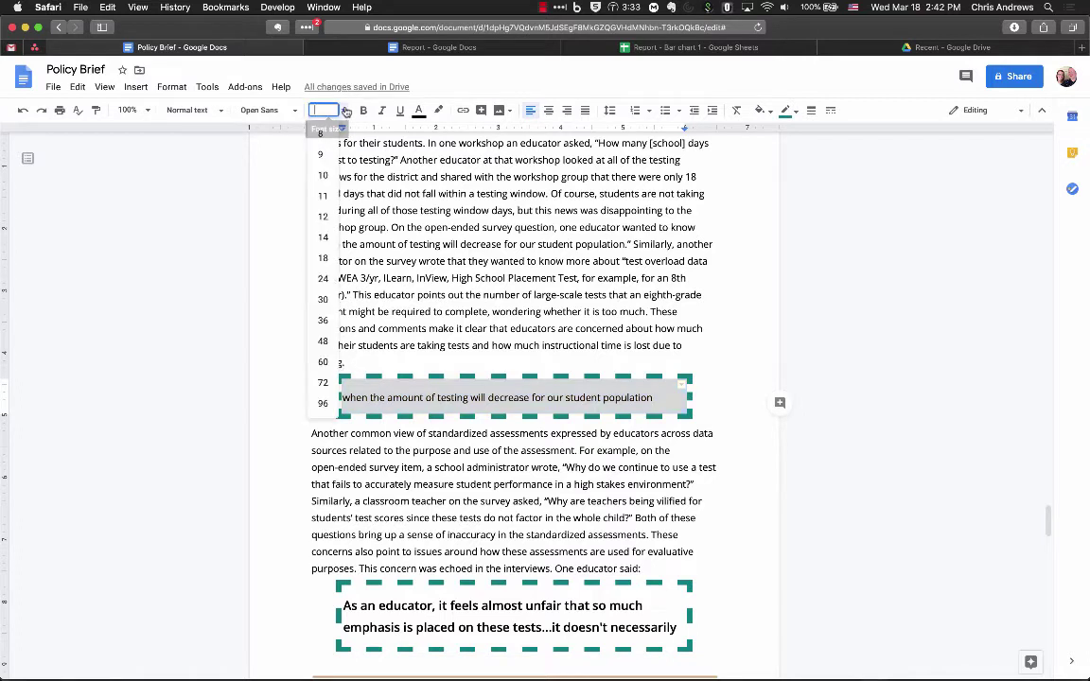
left_click(301, 228)
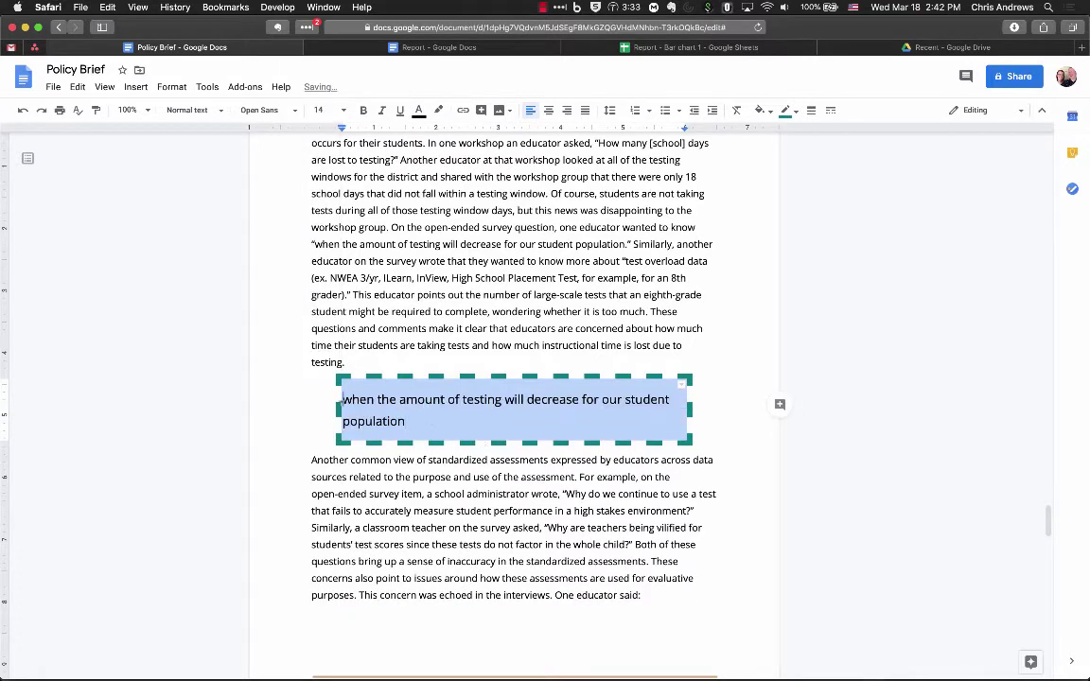
left_click(414, 422)
left_click_drag(413, 421, 342, 399)
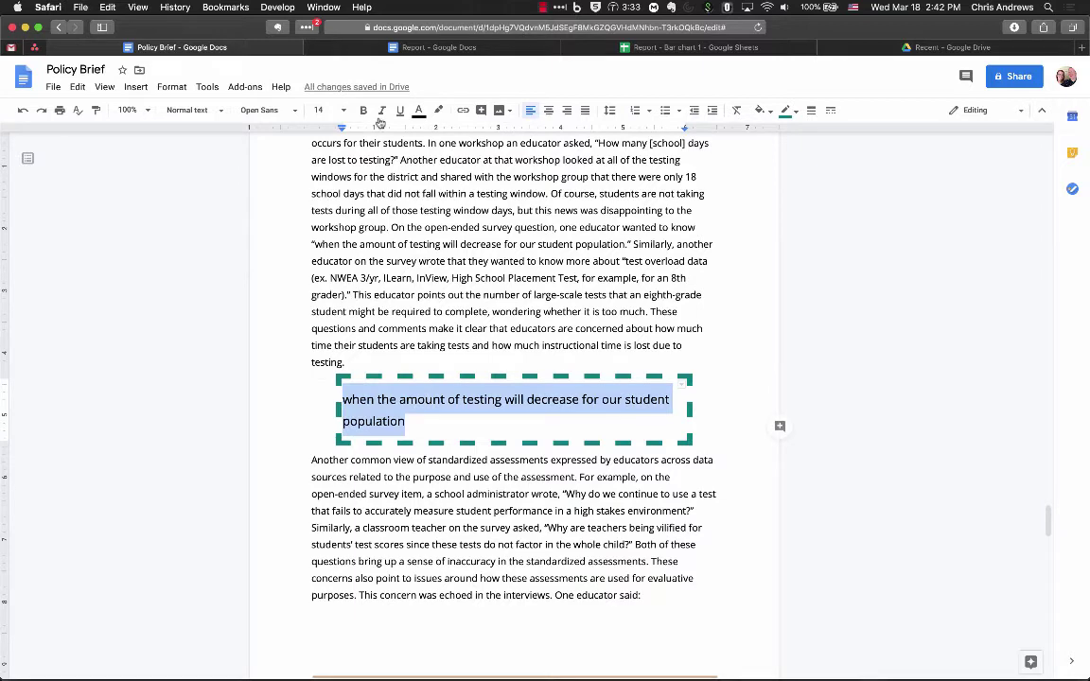
left_click(362, 110)
left_click(322, 110)
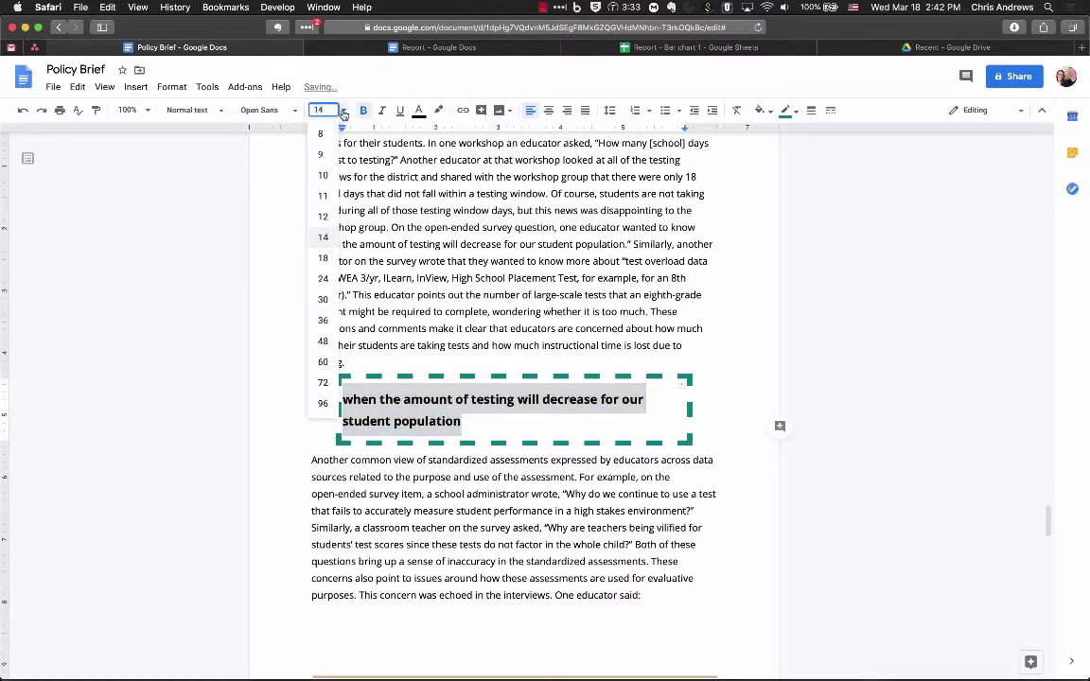
left_click(327, 280)
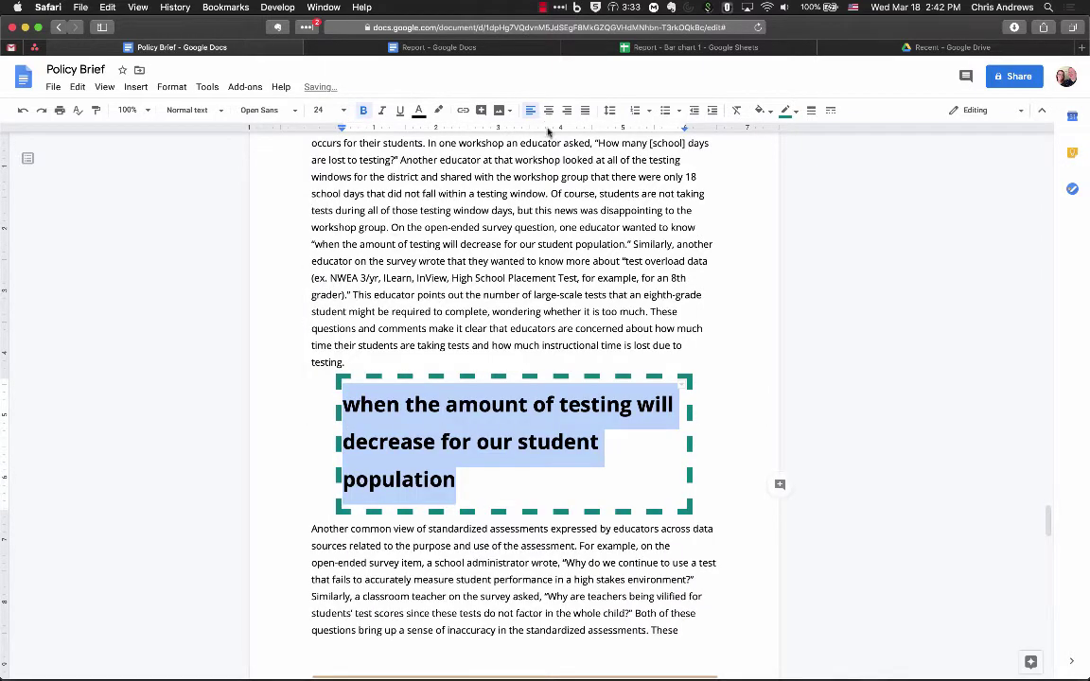
key("super+shift+e")
Widen the new callout table on both sides until its quote fits on two lines, nearly reaching the page's text margins
mouse_move(339, 444)
left_mouse_down()
mouse_move(305, 443)
mouse_move(331, 441)
left_mouse_up()
key("Left")
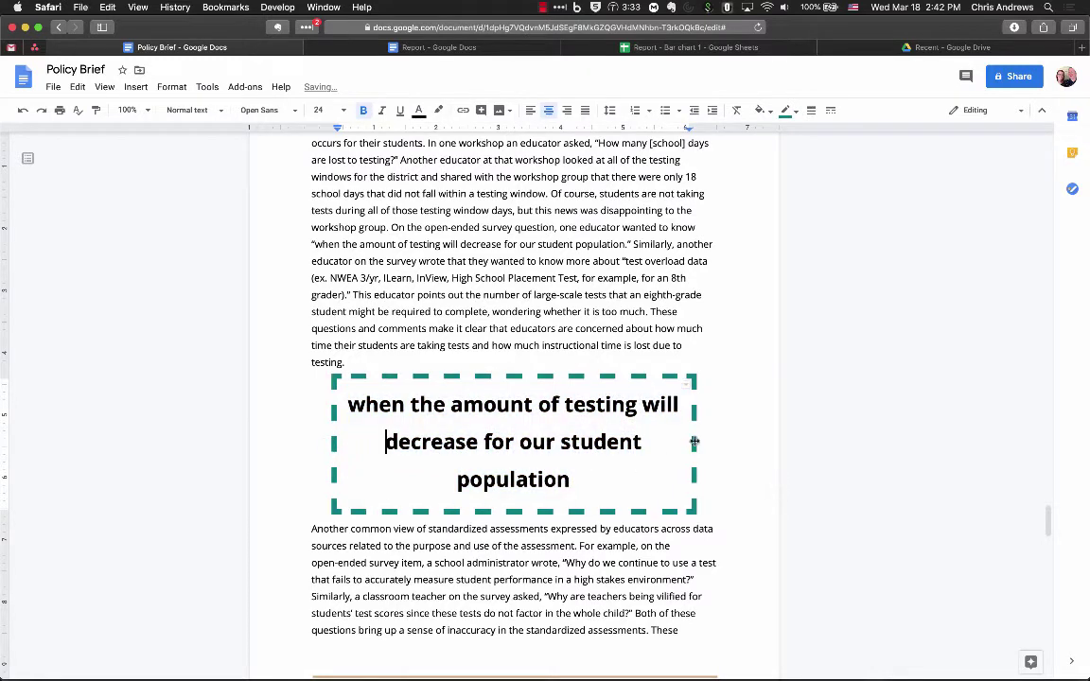
scroll(512, 378, "up", 5)
left_click_drag(689, 177, 705, 441)
left_click(704, 441)
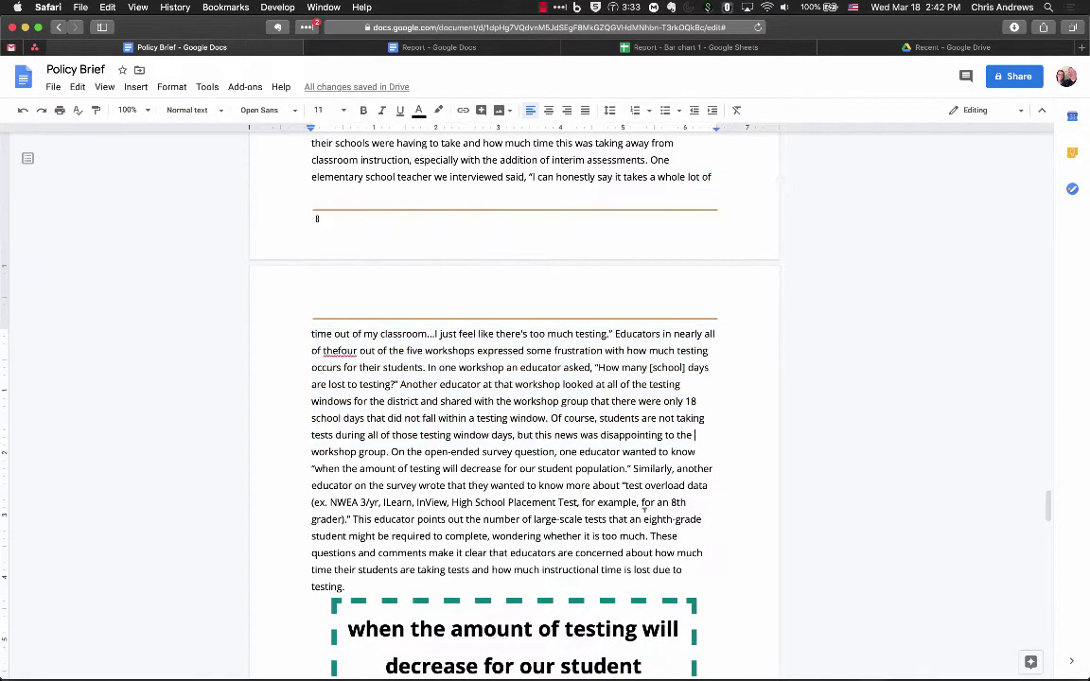
scroll(669, 508, "down", 3)
left_click_drag(691, 393, 701, 394)
left_click_drag(331, 392, 322, 386)
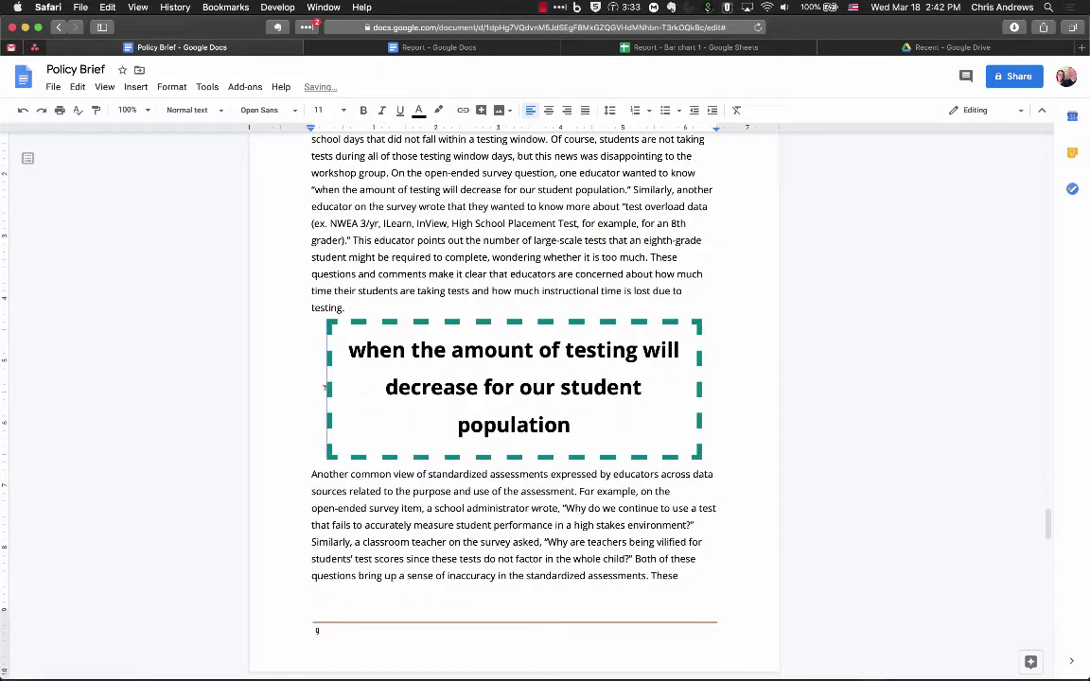
left_click(325, 387)
left_click_drag(324, 388, 317, 388)
Set the new callout quote's font size to 20 pt
triple_click(405, 385)
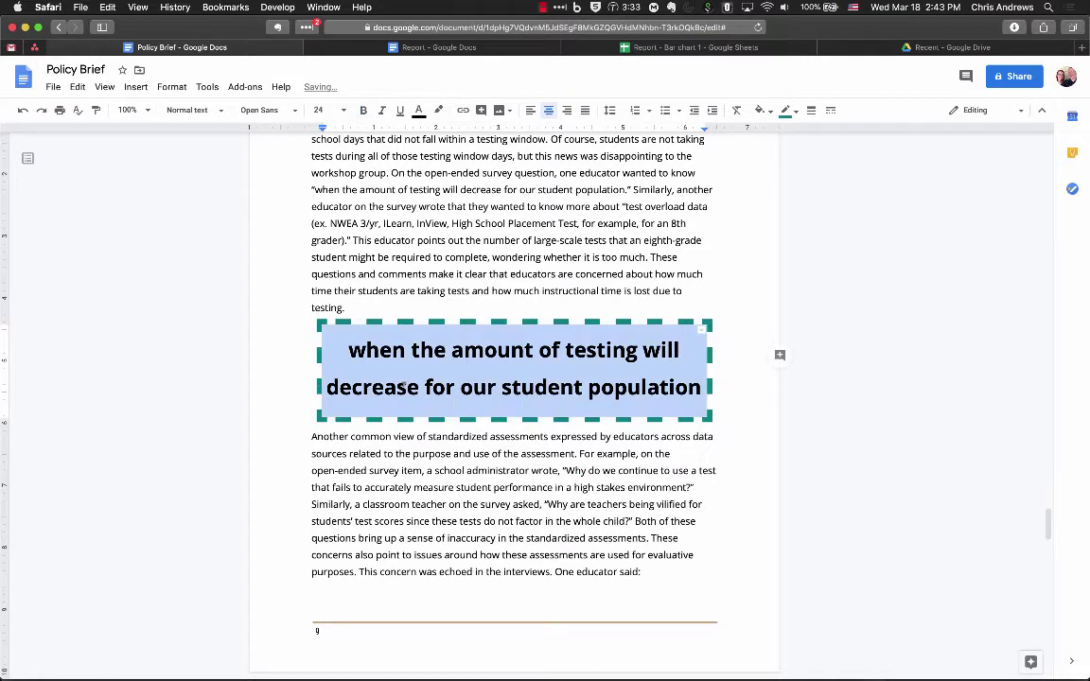
left_click(325, 110)
type("20")
key("Return")
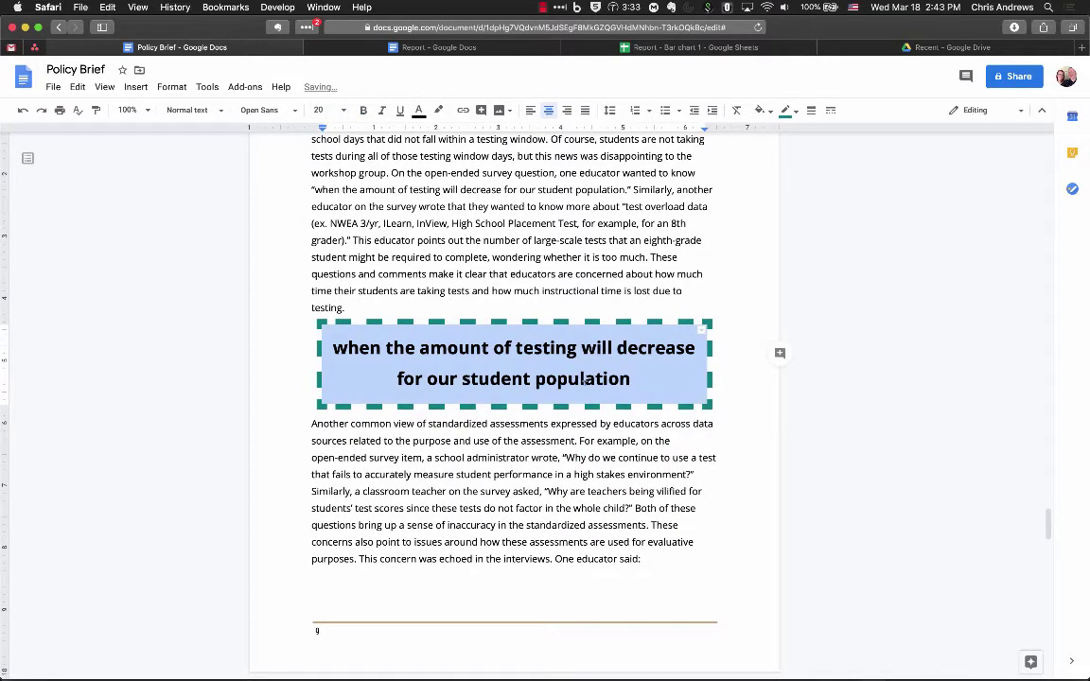
left_click(519, 441)
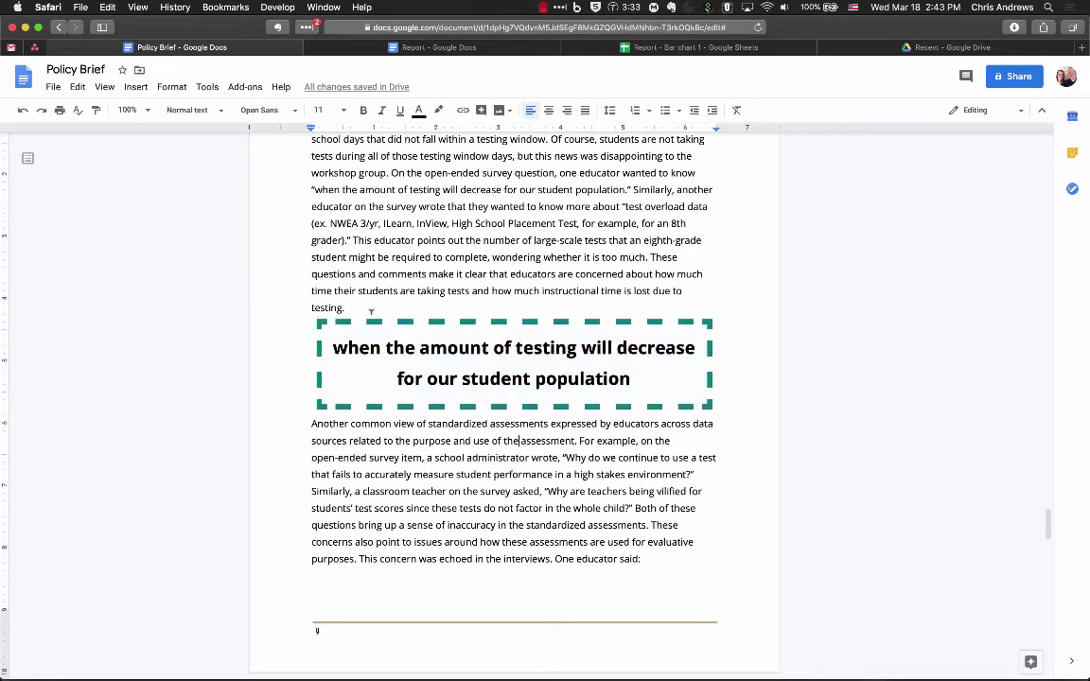
left_click_drag(348, 309, 542, 389)
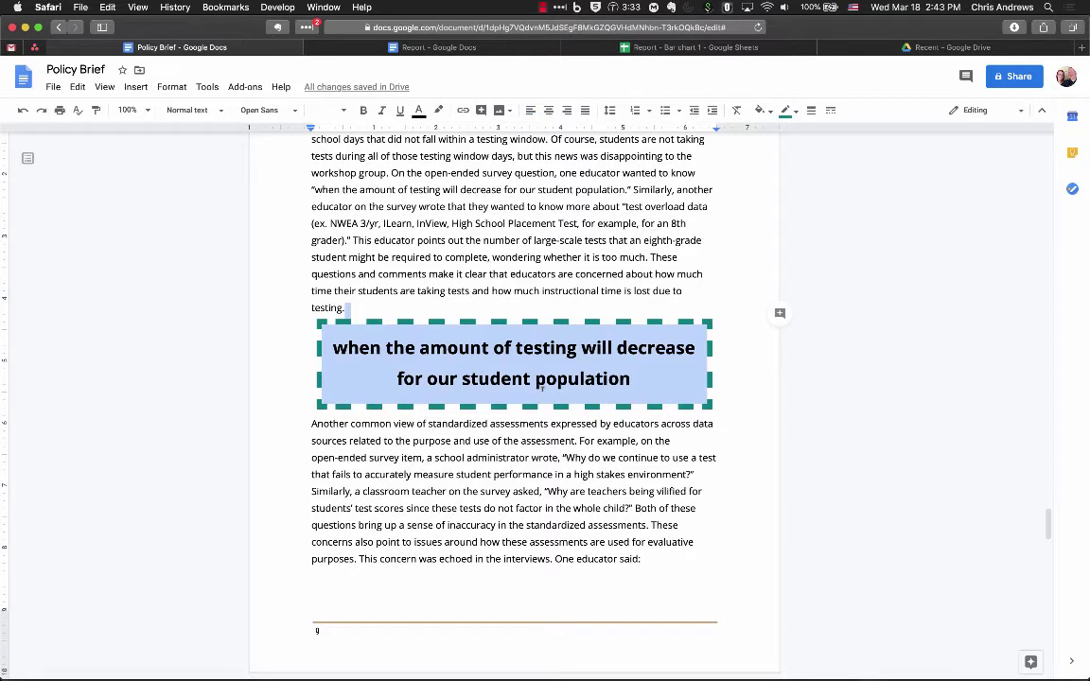
left_click(517, 348)
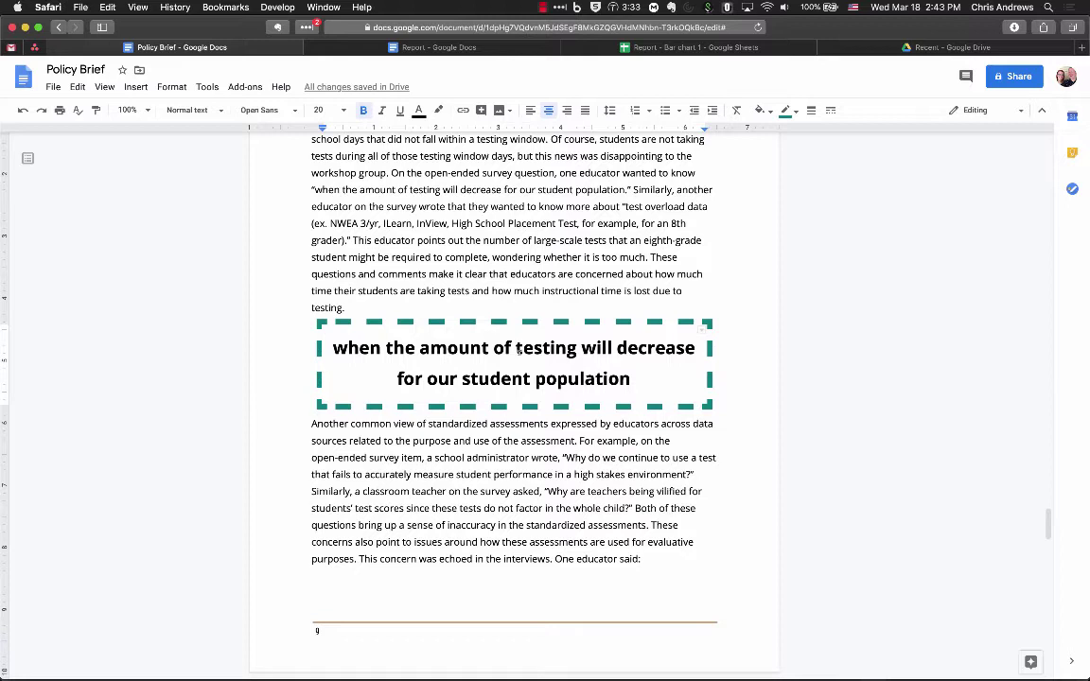
Narrow the new callout table on both sides until its quote wraps onto three lines, and enclose the quote in quotation marks
left_click_drag(320, 350, 356, 331)
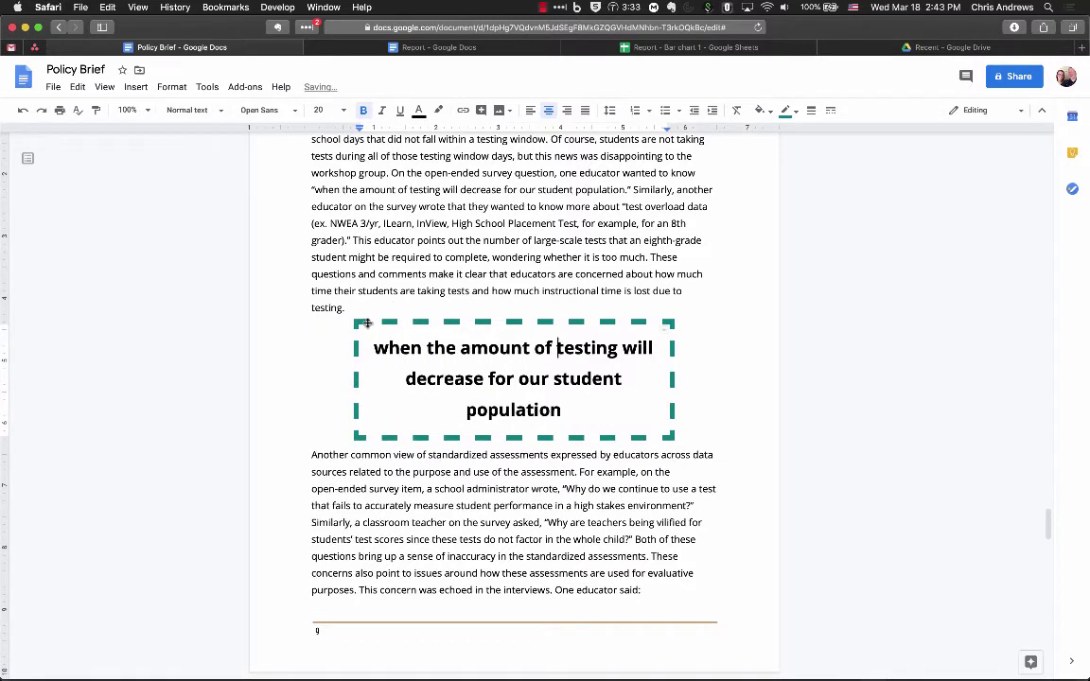
right_click(368, 325)
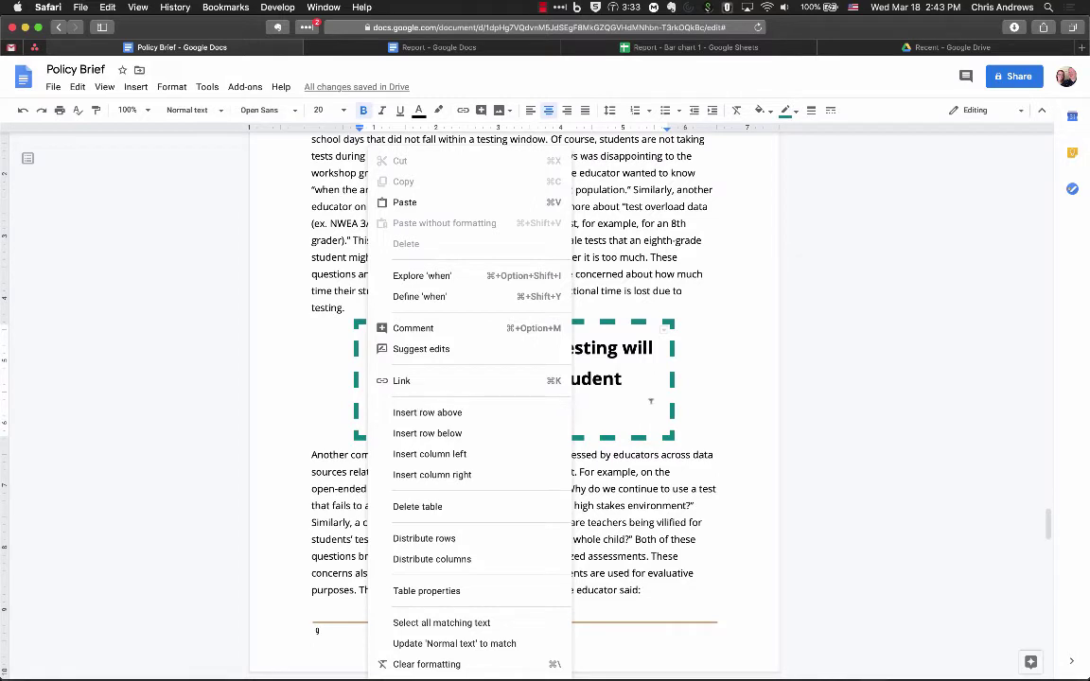
key("Escape")
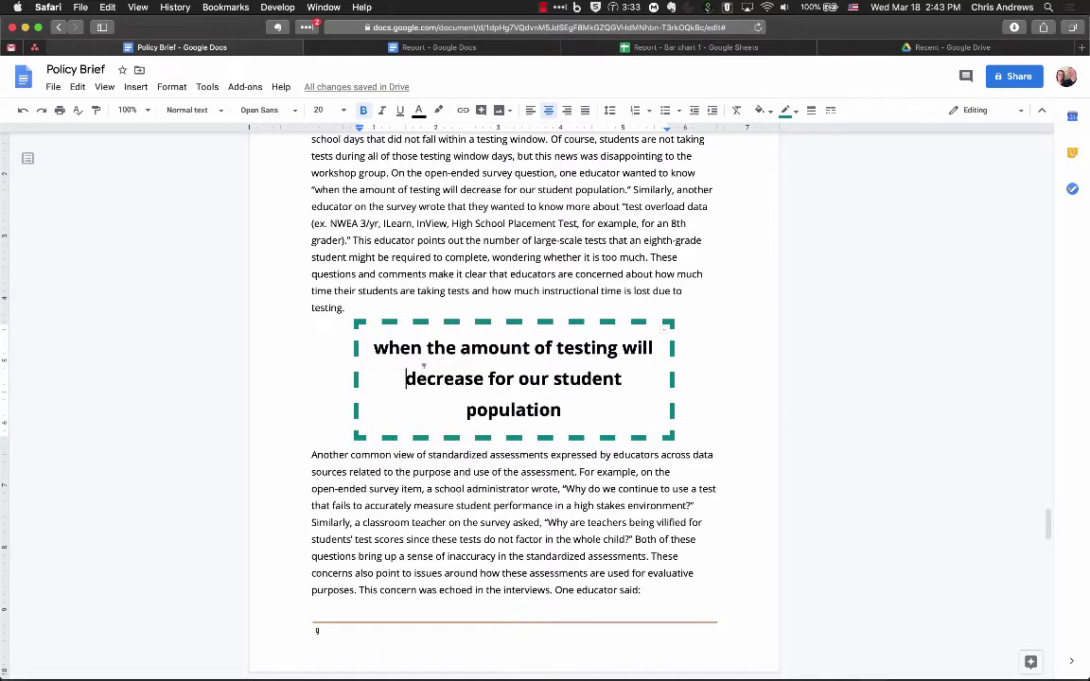
key("Down")
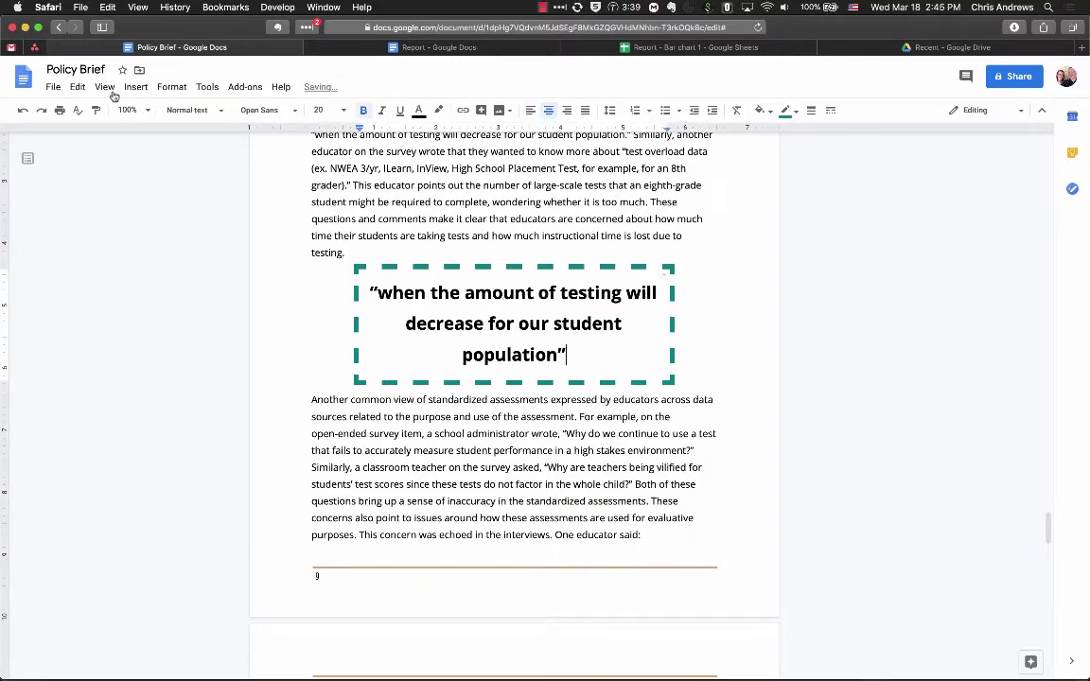
Copy the school administrator's quote "Why do we continue to use a test that fails to accurately measure student performance in a high stakes environment?"
left_click(136, 87)
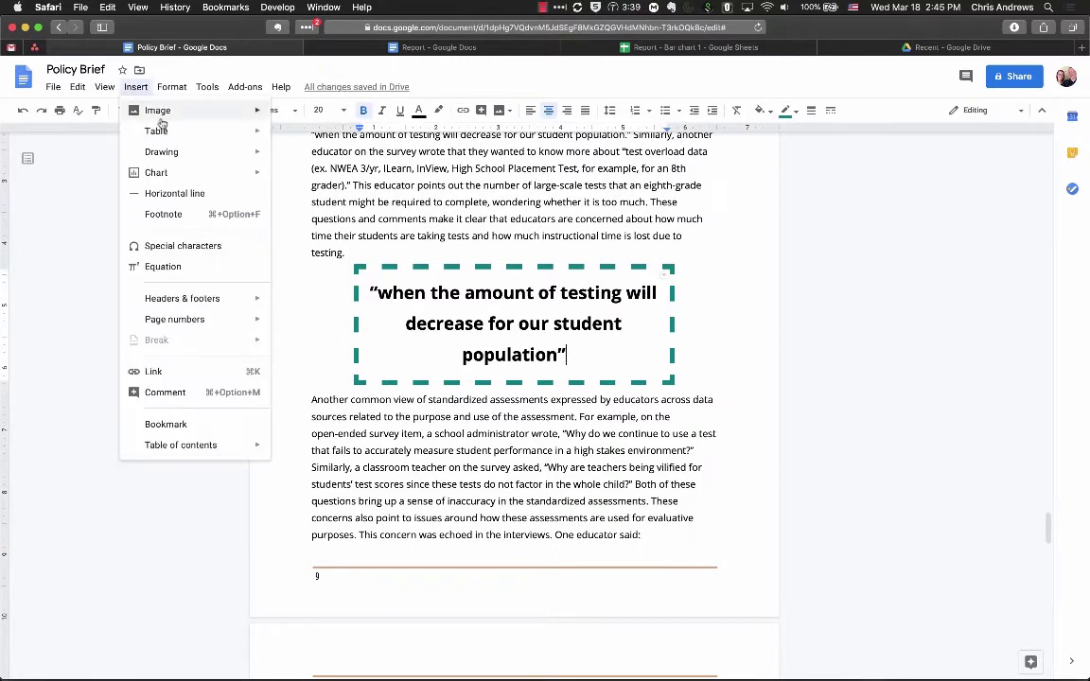
mouse_move(194, 152)
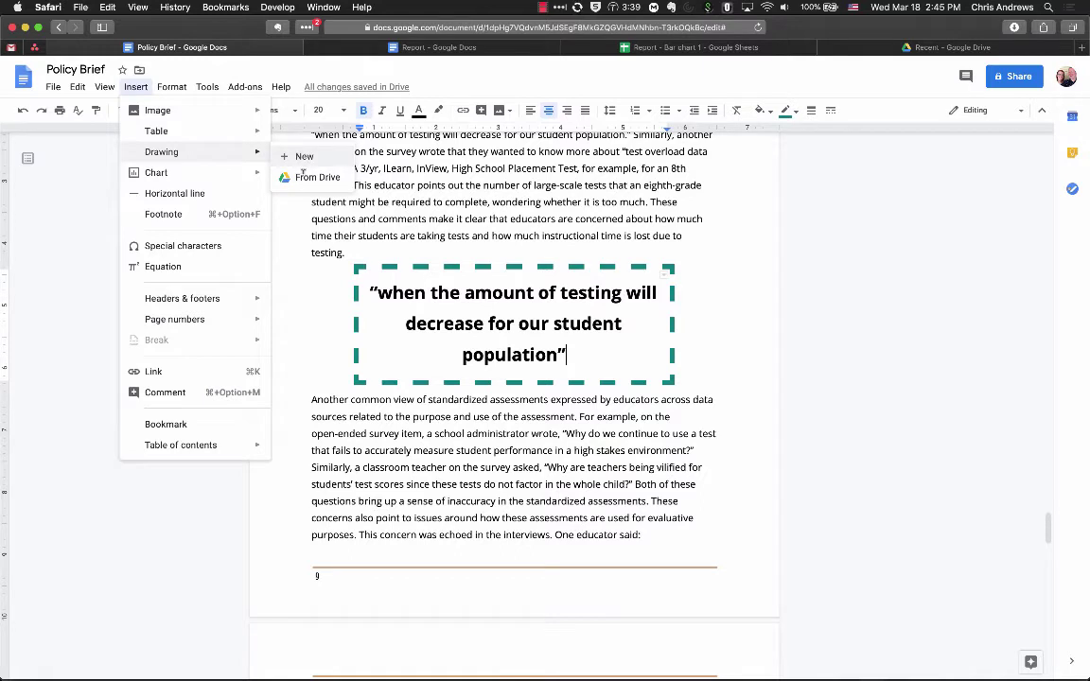
left_click(542, 484)
left_click_drag(566, 433, 692, 447)
key("super+c")
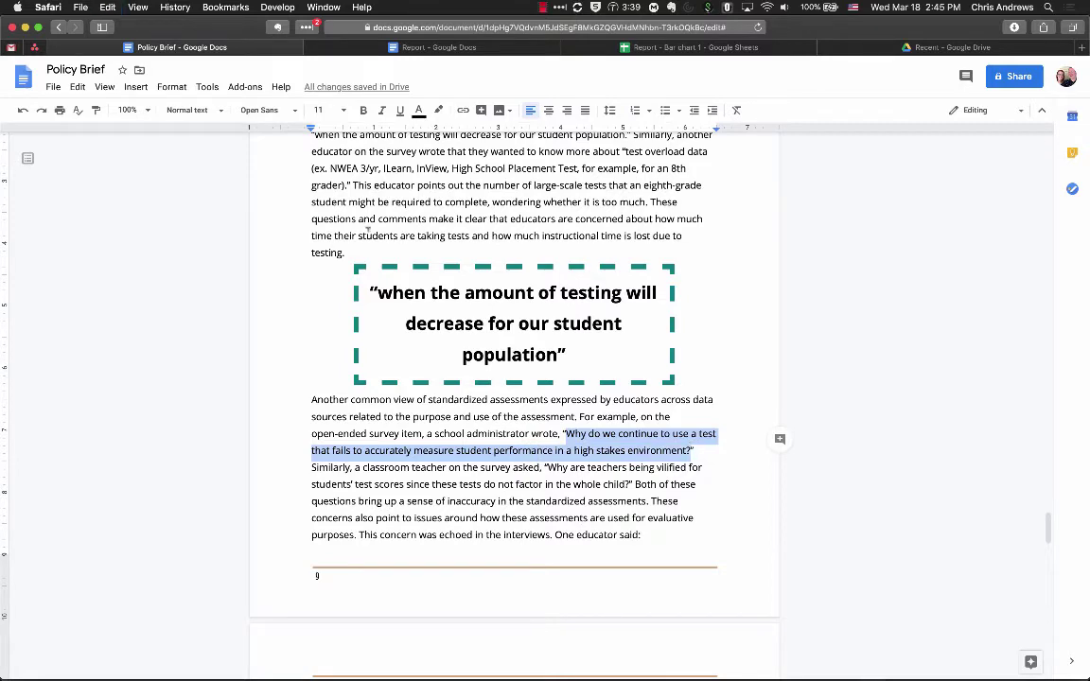
Insert a new drawing on a blank line above the callout table and draw a rounded rectangle about 6.2 by 3.1 inches
left_click(135, 86)
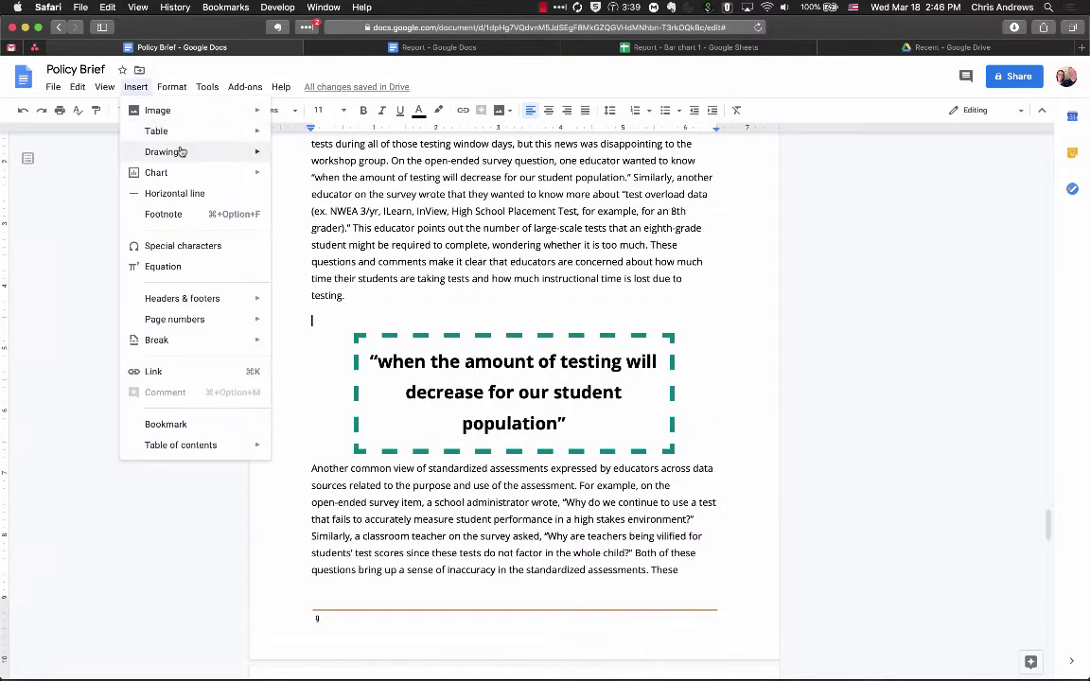
mouse_move(186, 151)
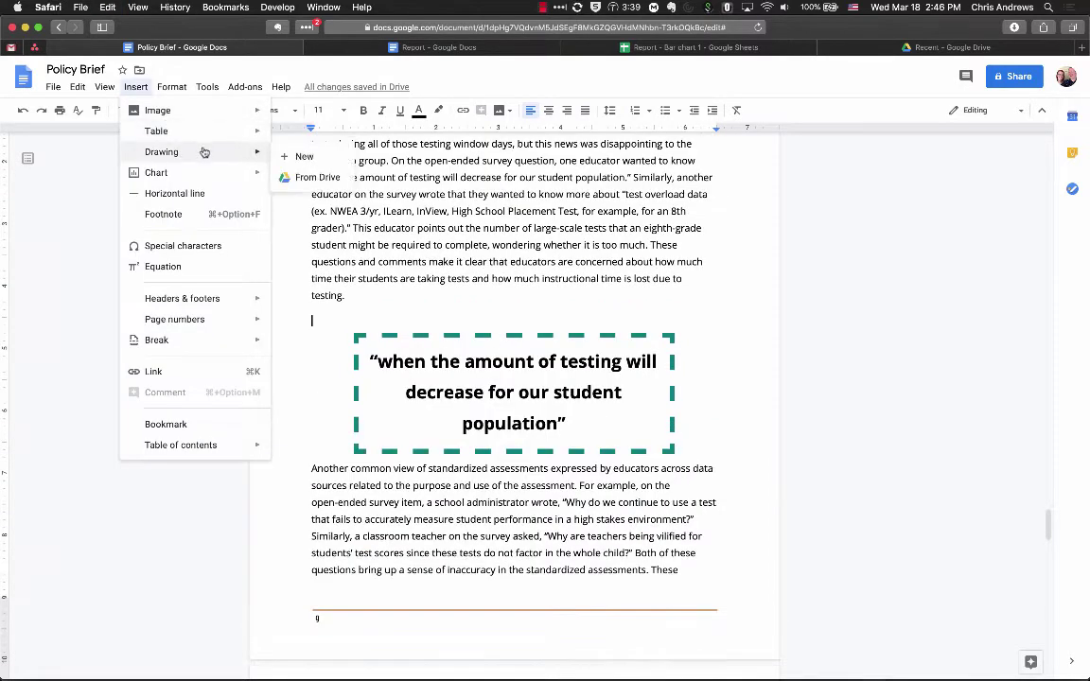
left_click(296, 157)
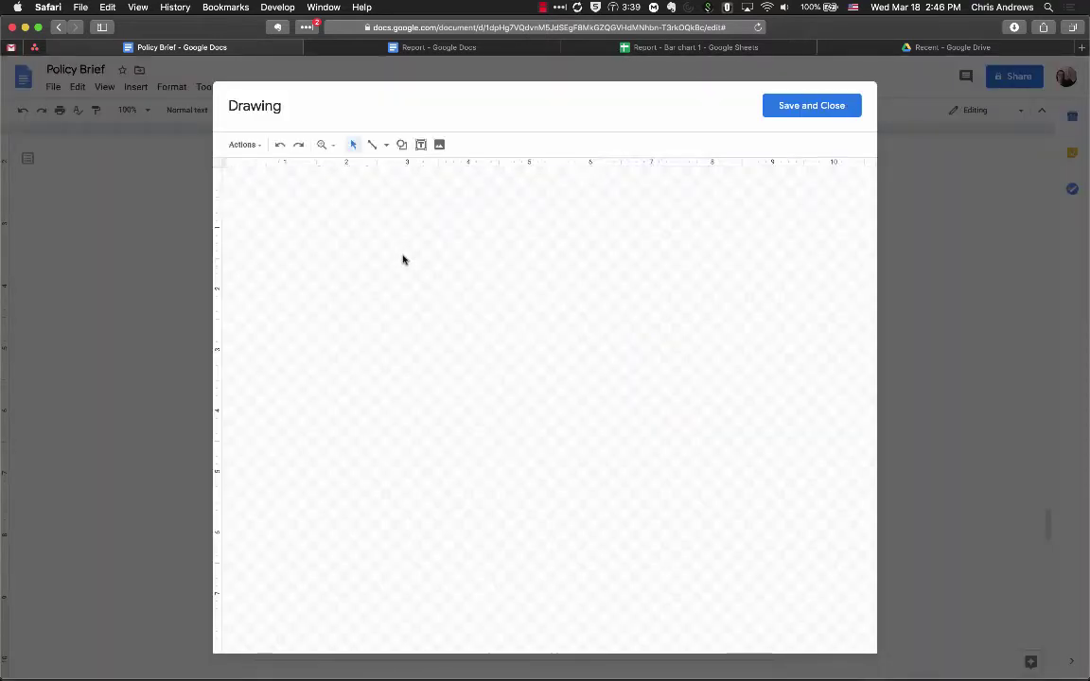
left_click(402, 146)
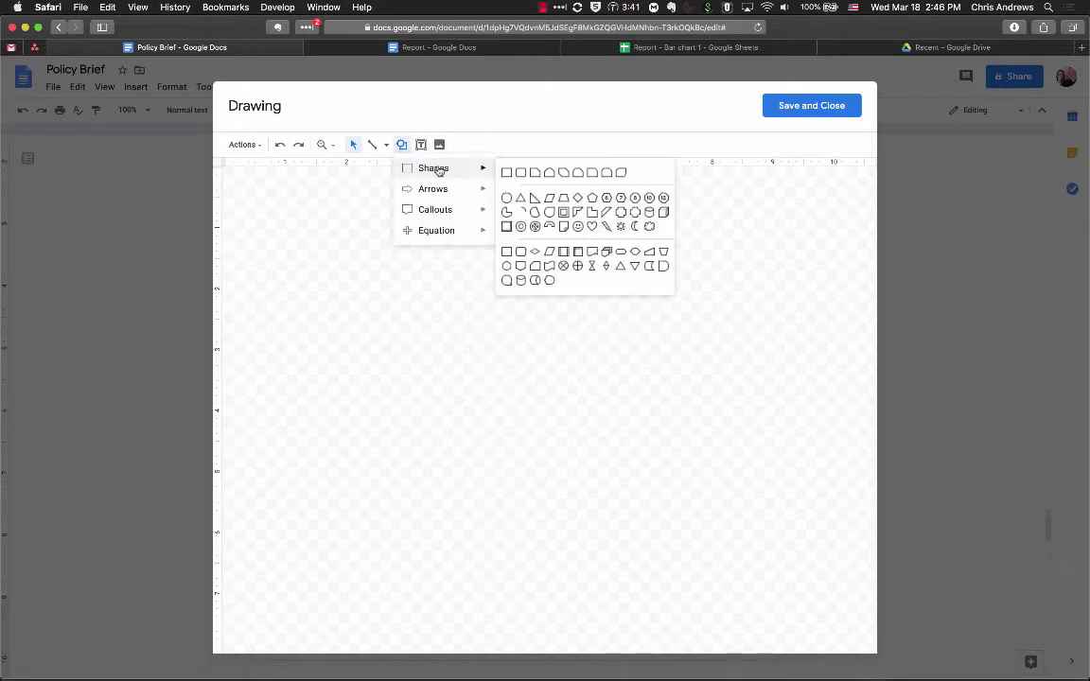
mouse_move(458, 221)
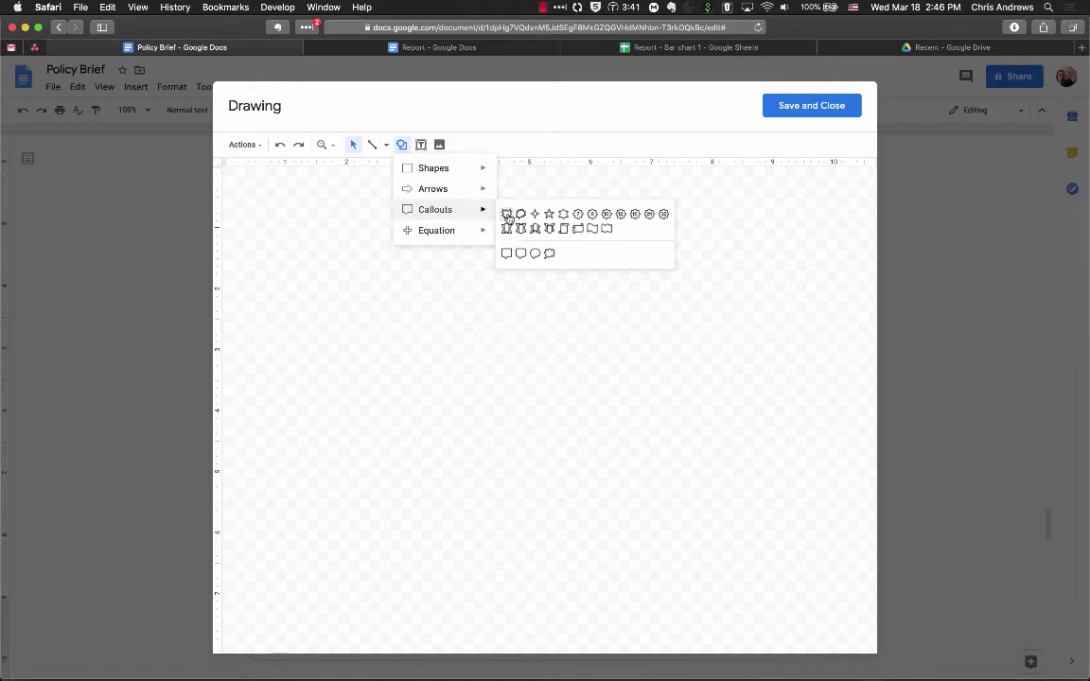
mouse_move(443, 170)
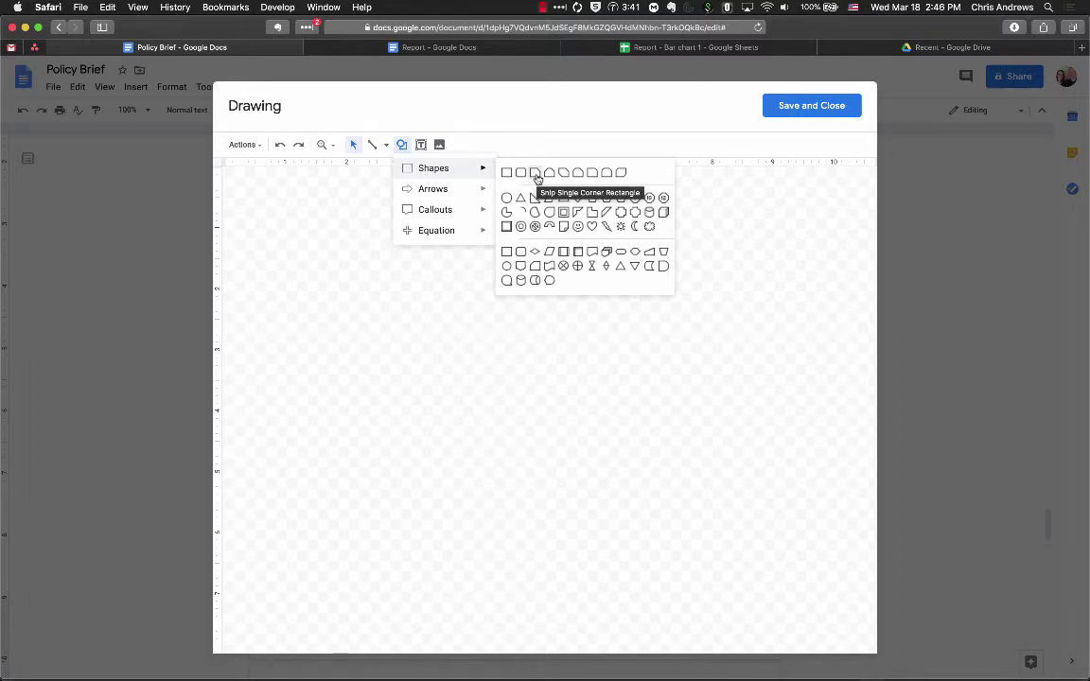
mouse_move(456, 212)
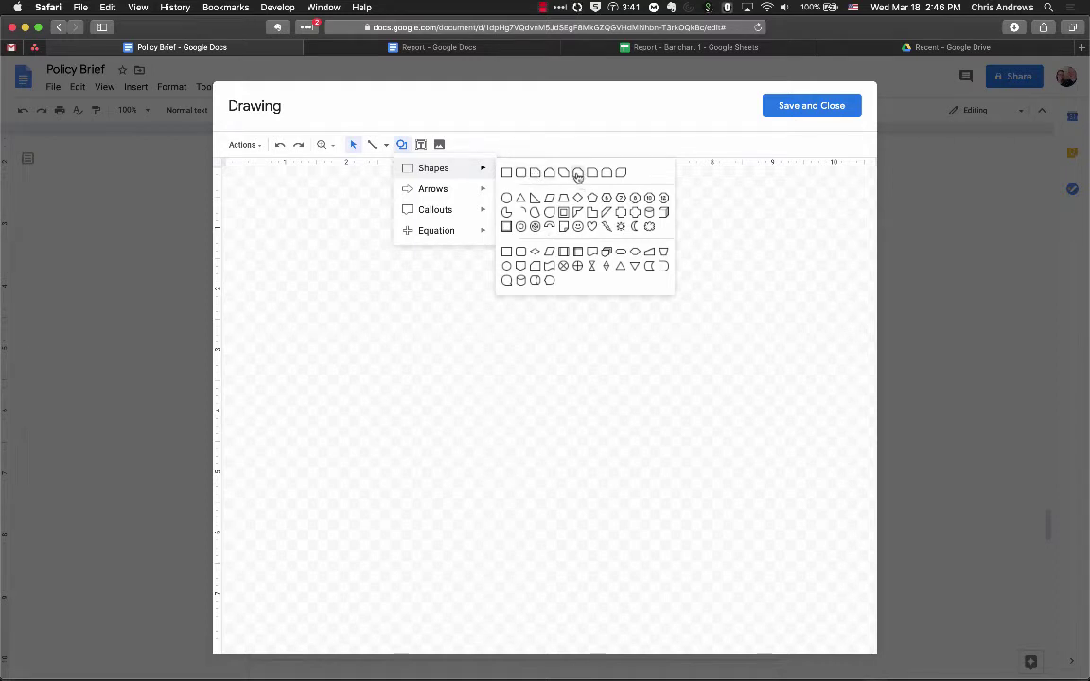
left_click(522, 173)
left_click_drag(315, 249, 694, 441)
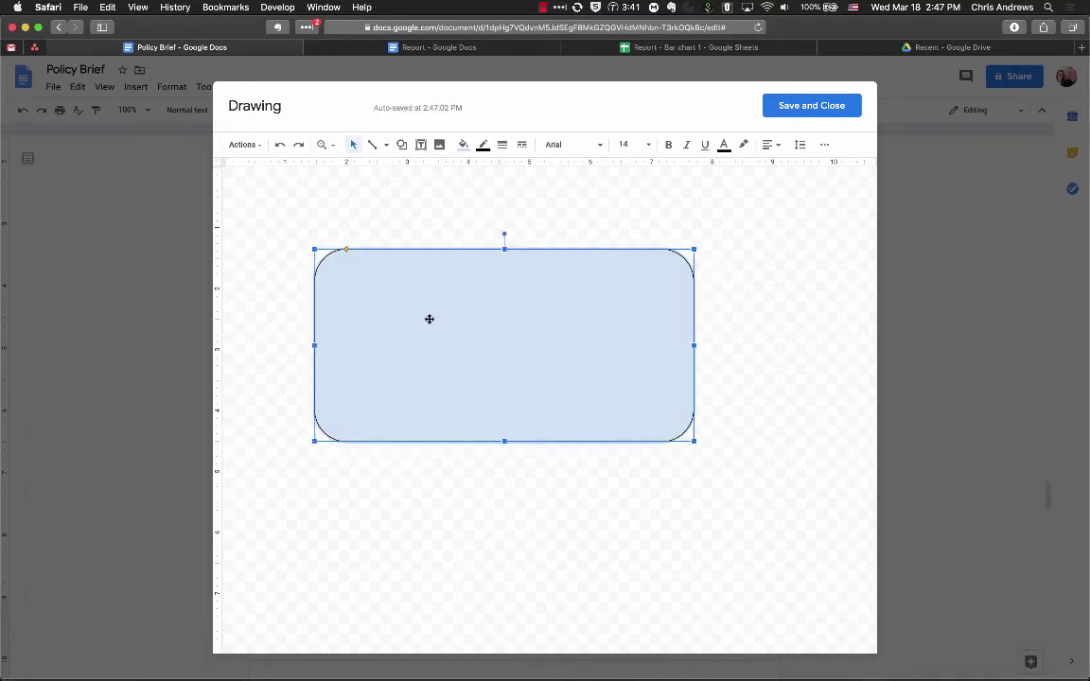
Fill the rounded rectangle with a light yellow and make its black border thicker
left_click(462, 144)
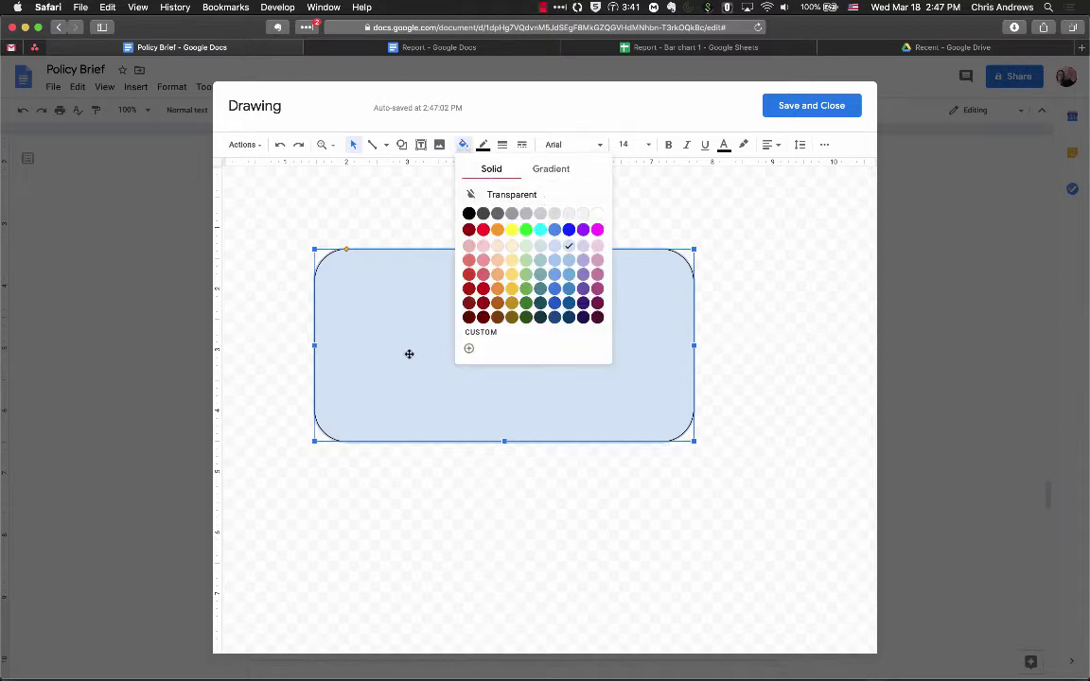
left_click(511, 246)
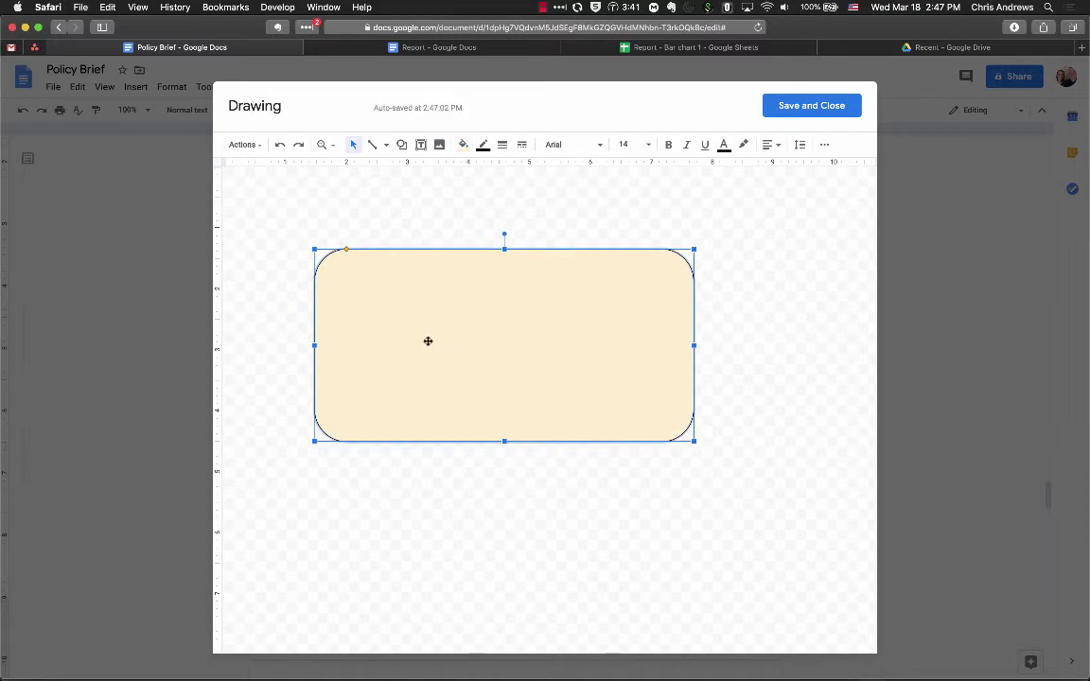
left_click(476, 249)
left_click(502, 144)
left_click(532, 231)
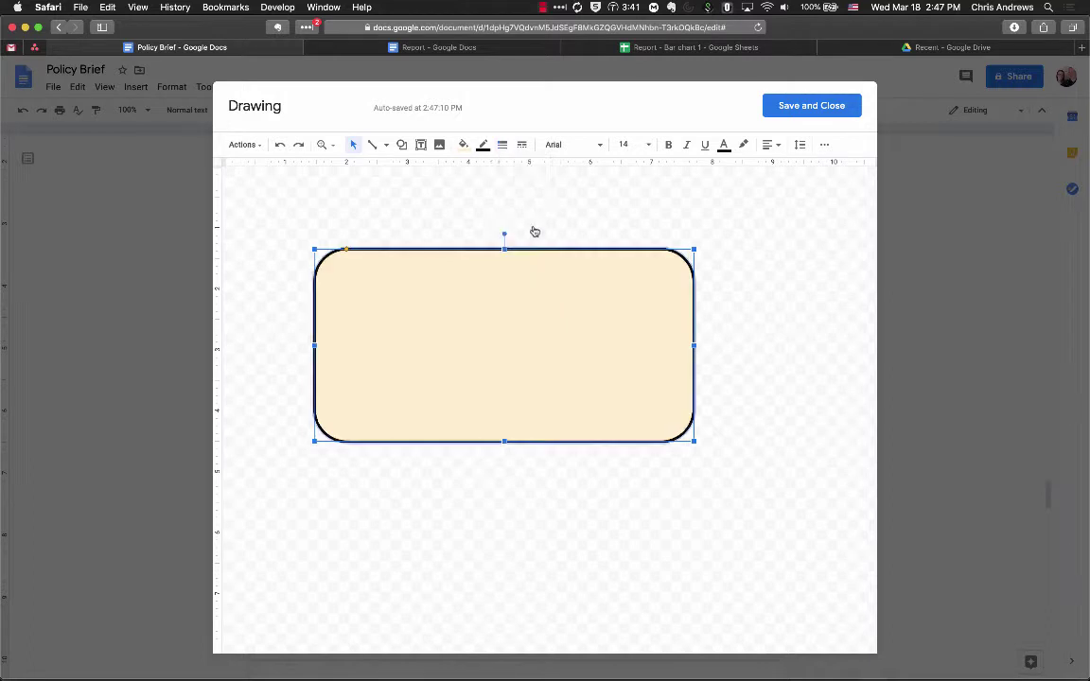
left_click(482, 144)
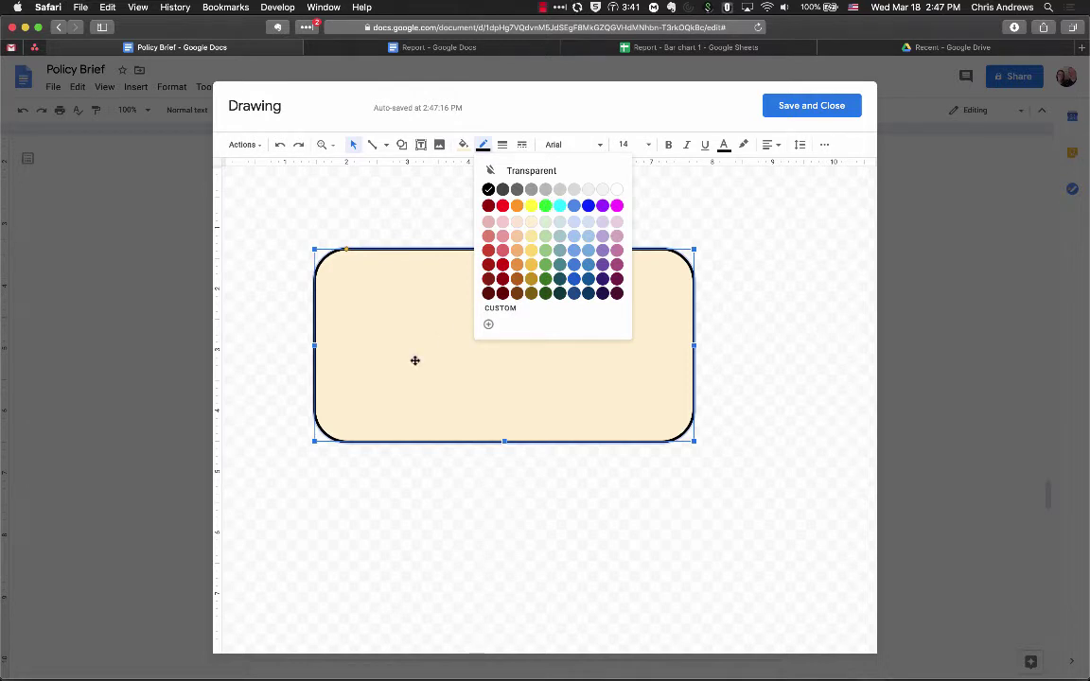
left_click(419, 226)
left_click(426, 301)
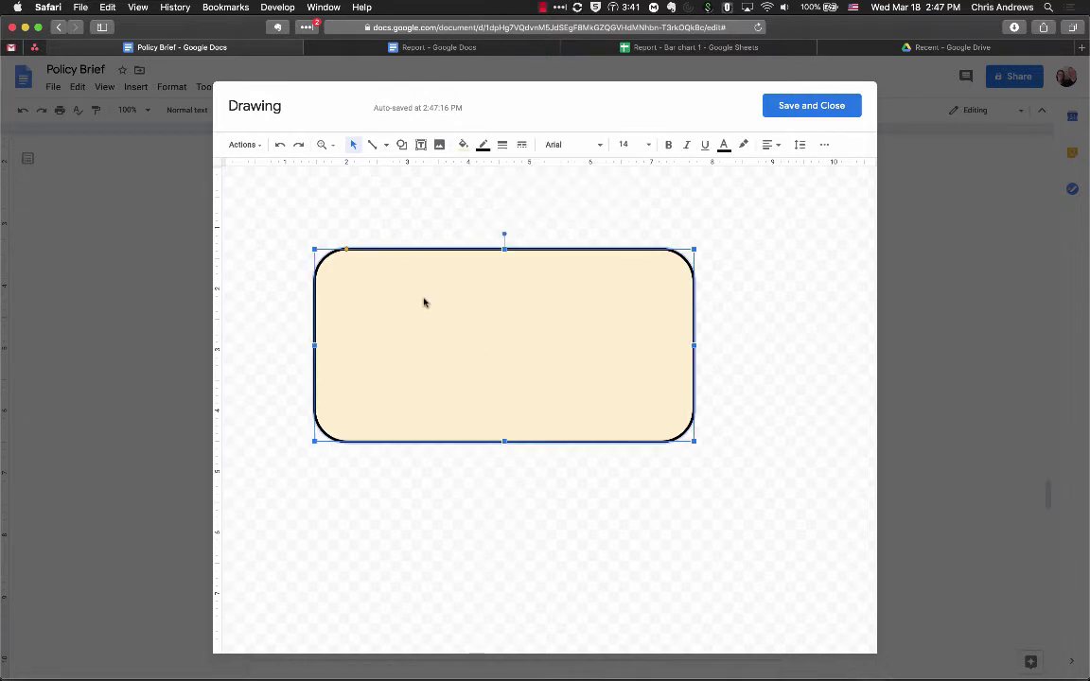
left_click(438, 334)
left_click(413, 246)
double_click(413, 337)
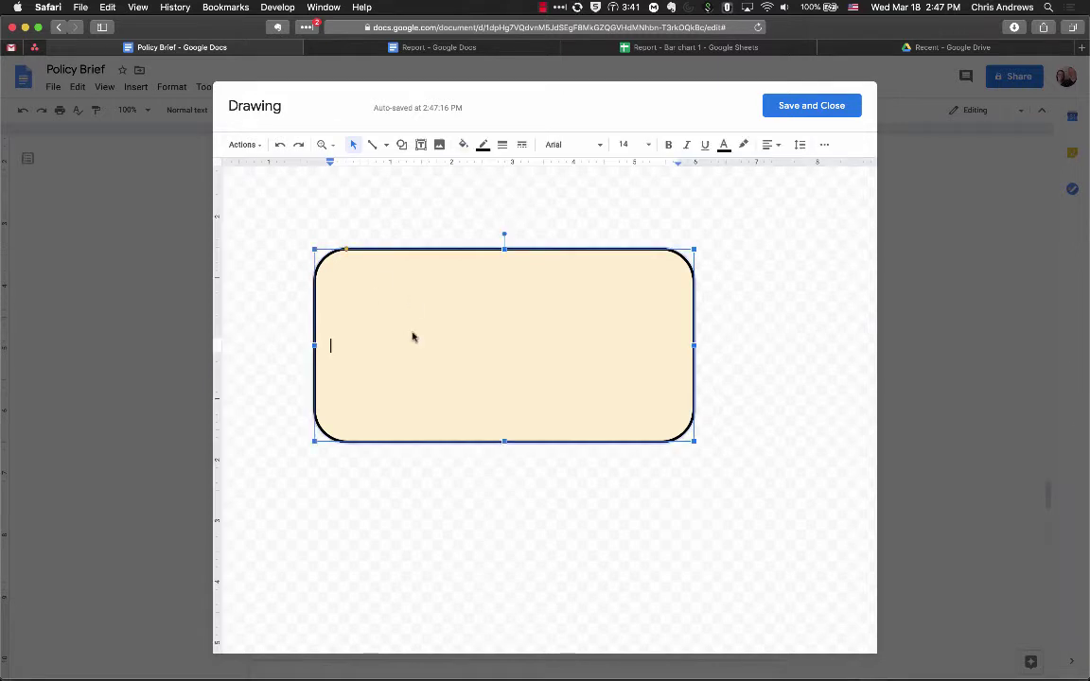
left_click(397, 217)
left_click(421, 144)
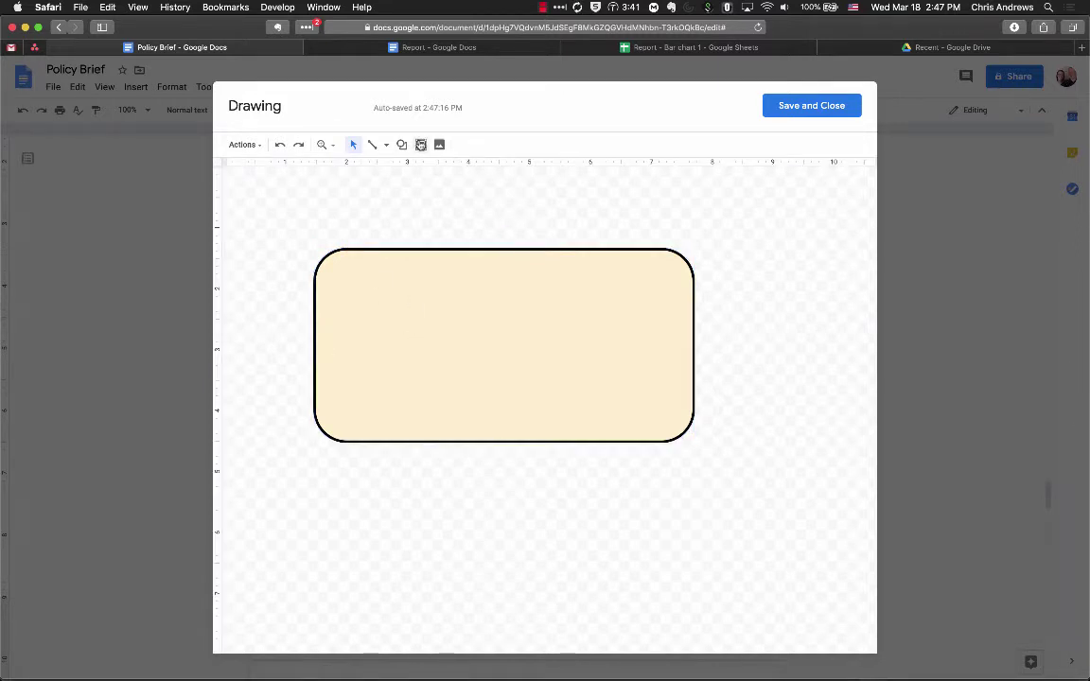
left_click_drag(363, 284, 645, 411)
key("ctrl+z")
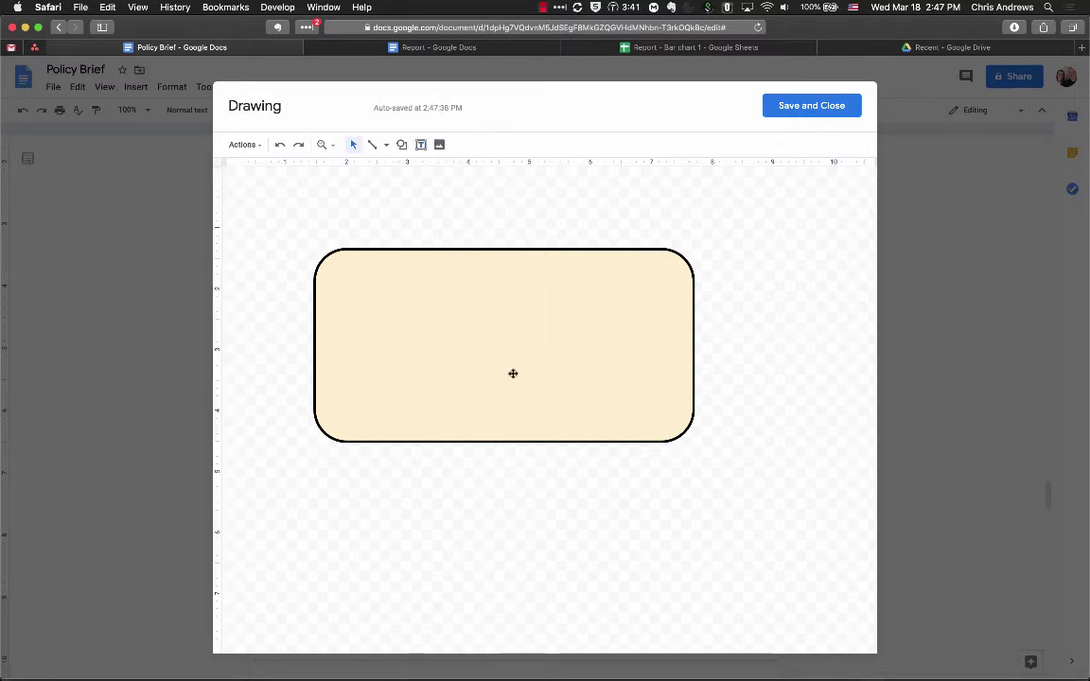
Paste the copied quote as text inside the rounded rectangle and enclose it in quotation marks
double_click(404, 343)
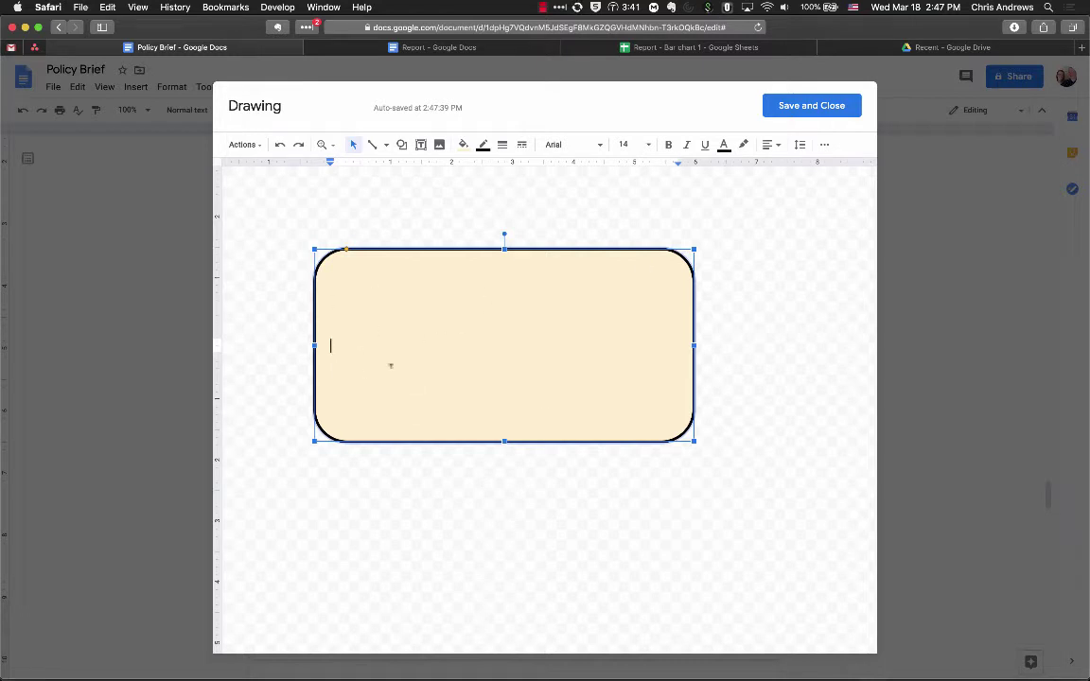
key("super+v")
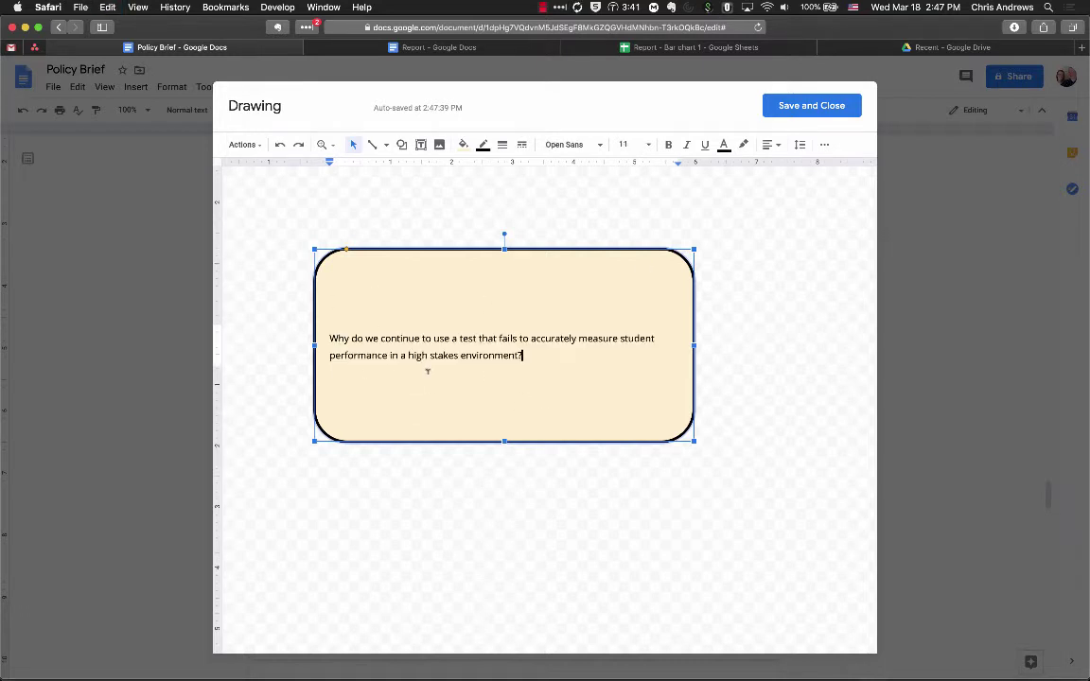
double_click(340, 333)
left_click(330, 338)
type("\"")
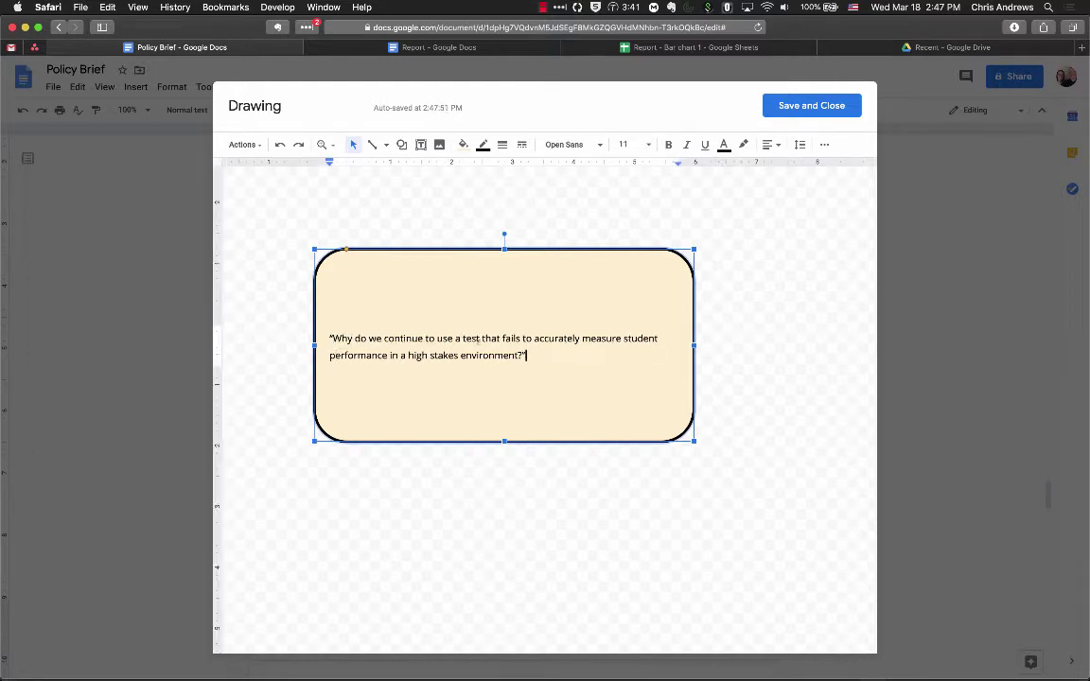
Set the whole quote in the rounded rectangle to Open Sans Semi Bold at 20 pt
left_click_drag(528, 354, 330, 340)
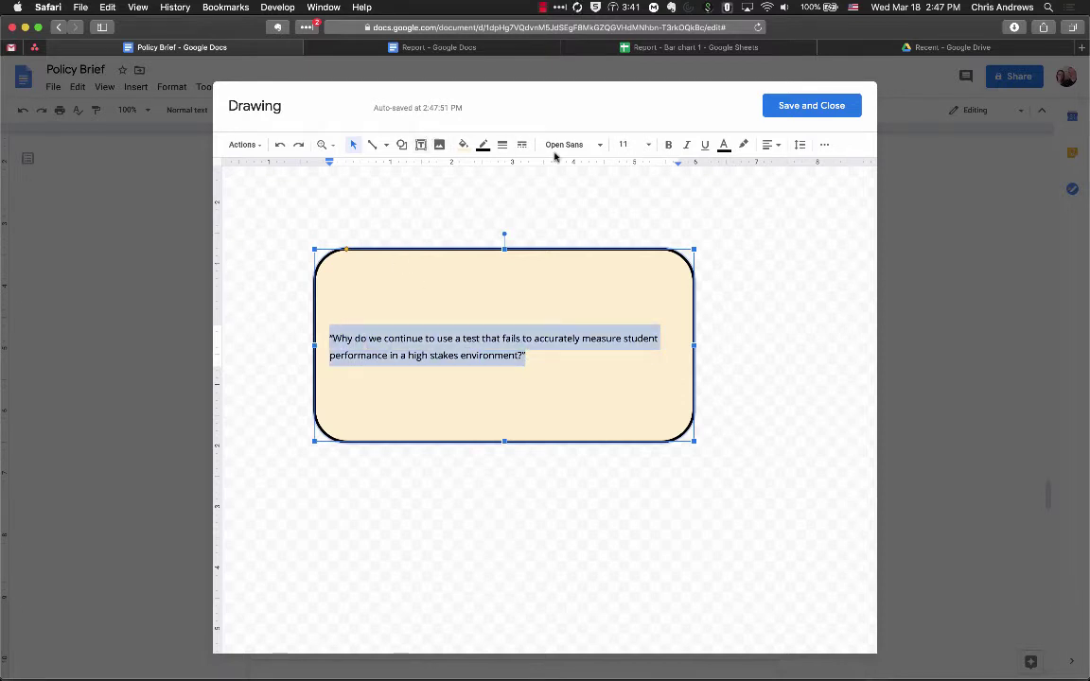
left_click(632, 144)
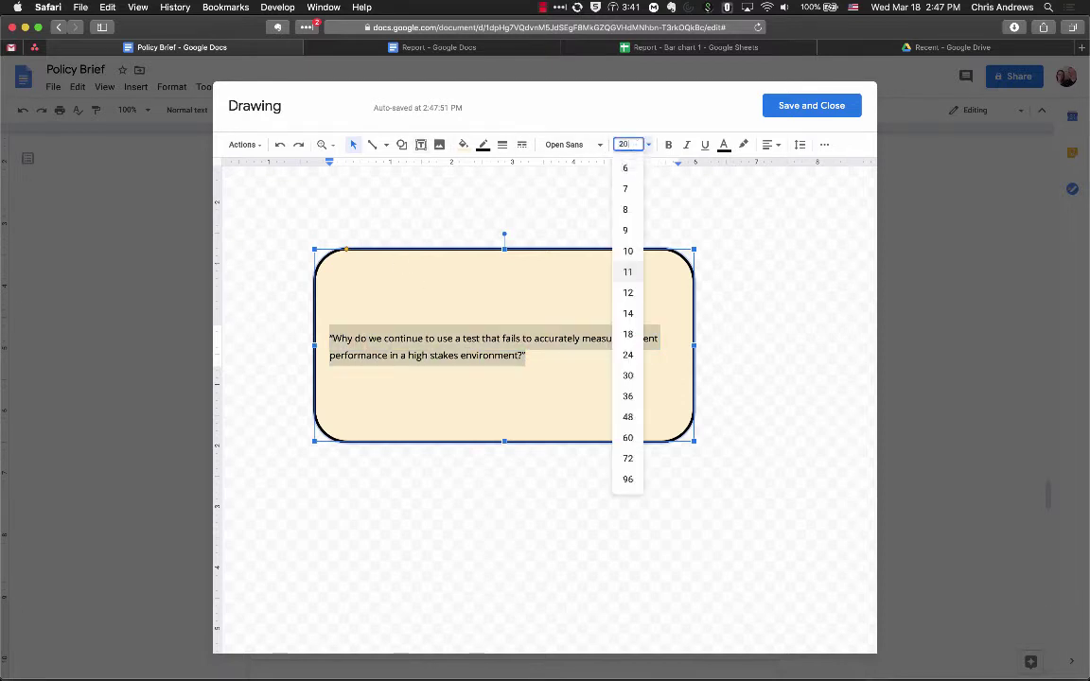
type("20")
key("Return")
left_click(573, 144)
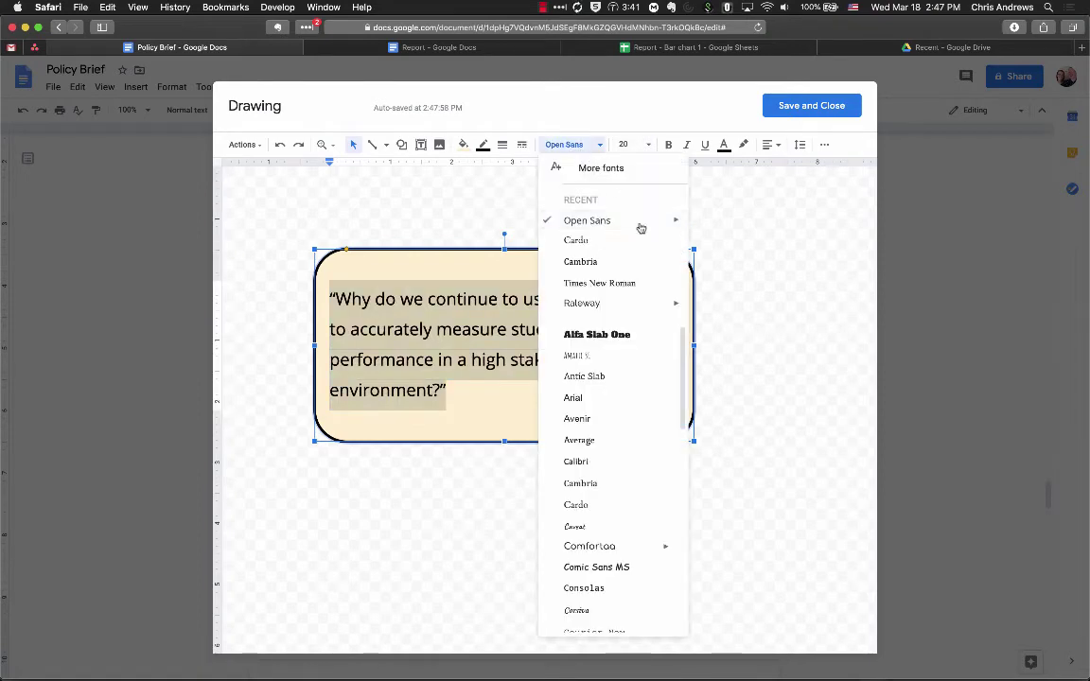
mouse_move(653, 220)
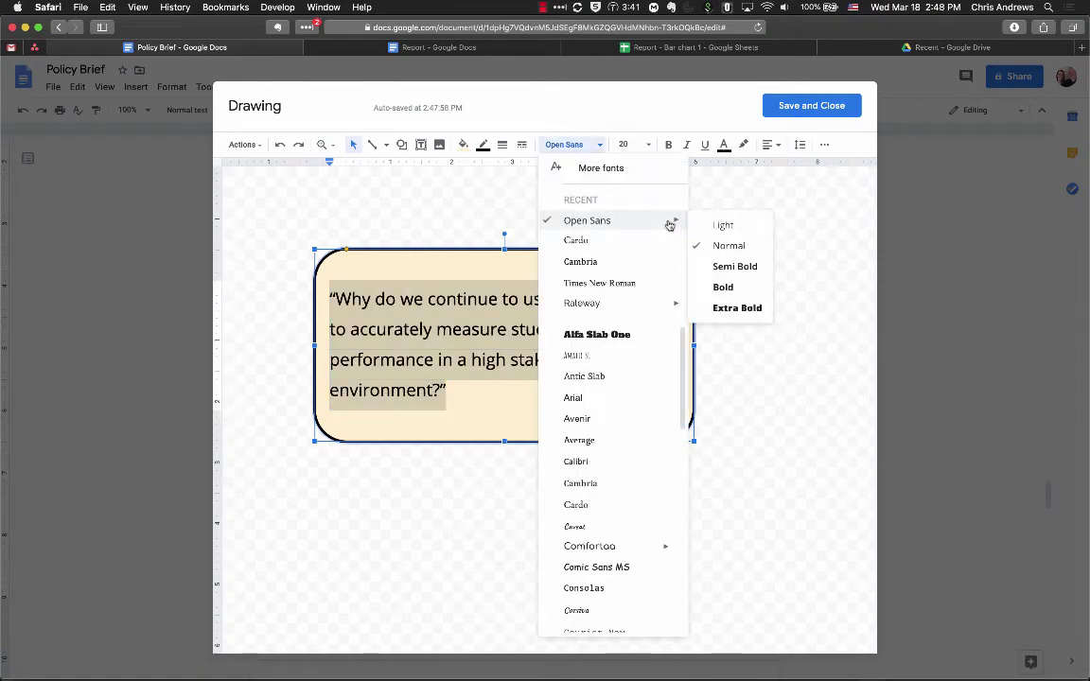
left_click(727, 246)
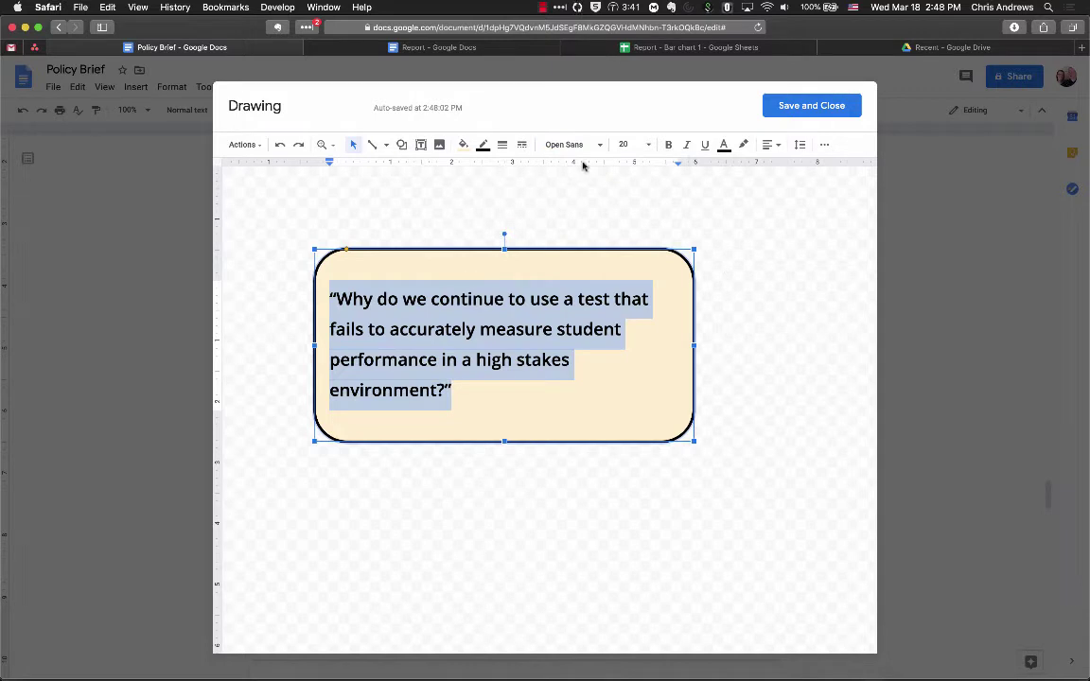
Center the quote's text within the rounded rectangle
left_click(772, 144)
left_click(790, 166)
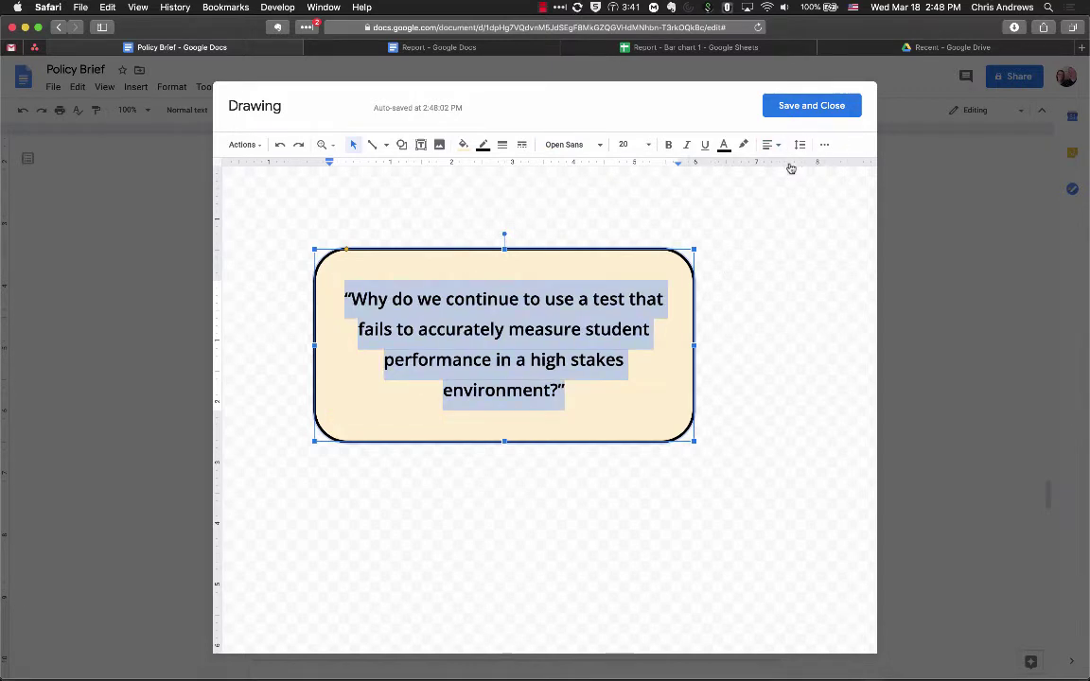
left_click(772, 144)
left_click(790, 182)
left_click(531, 307)
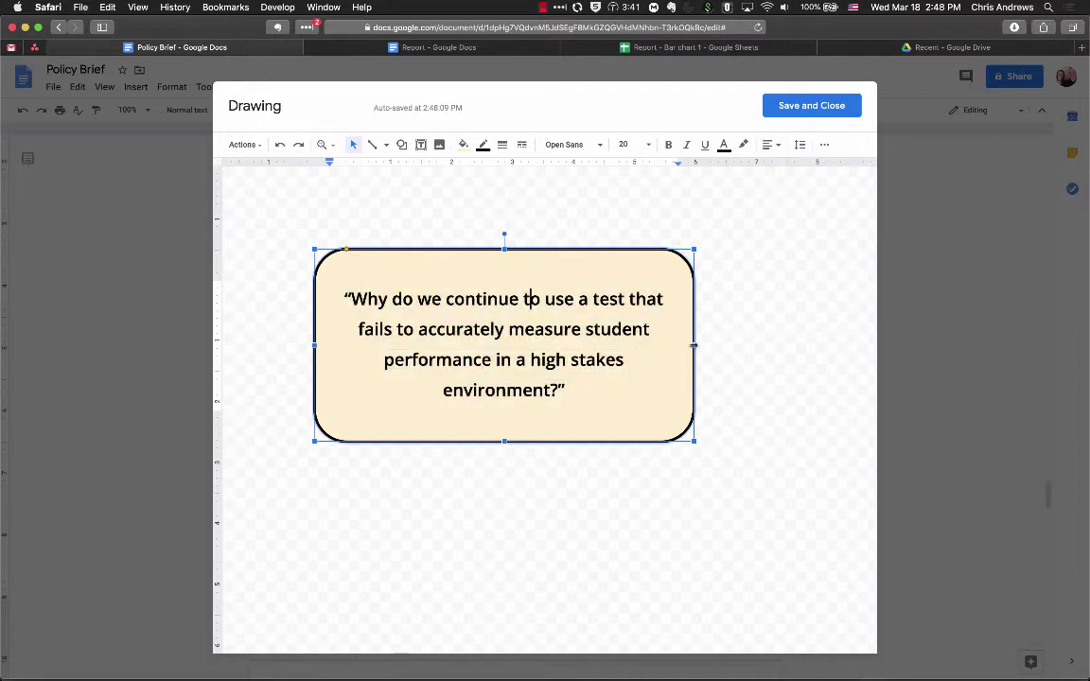
Resize the rounded rectangle to about 6.7 inches wide and 2.5 inches tall so the quote fits on three lines
left_click_drag(694, 346, 725, 348)
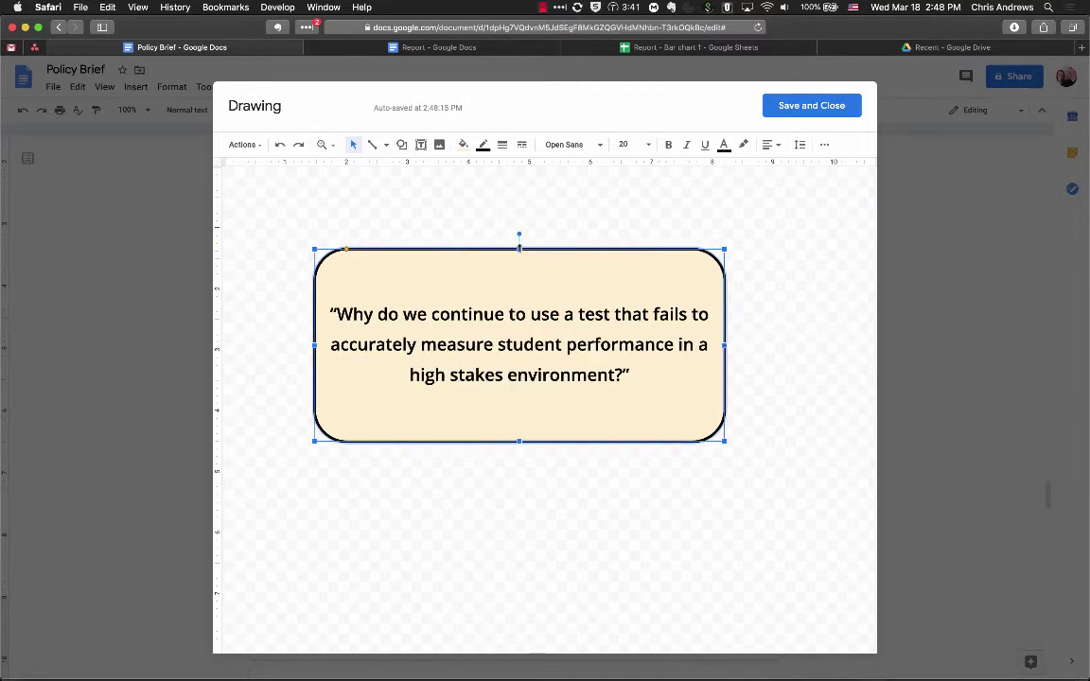
left_click_drag(518, 248, 520, 271)
left_click_drag(519, 442, 518, 424)
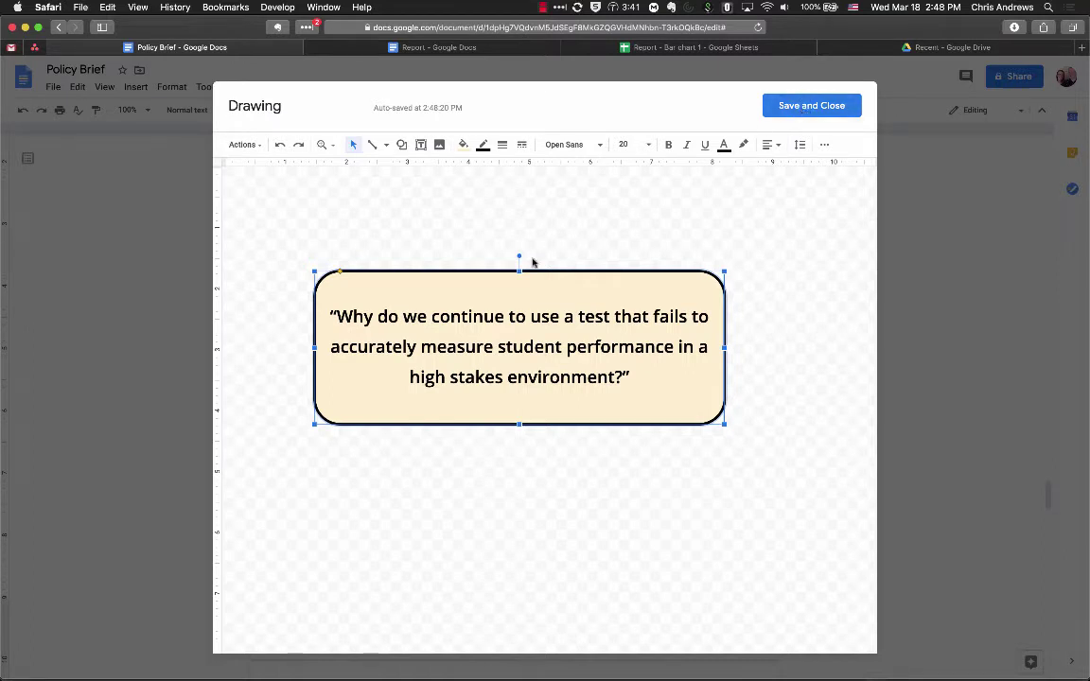
Save the finished rounded-rectangle quote drawing into the document
left_click(567, 241)
left_click(558, 284)
left_click(798, 106)
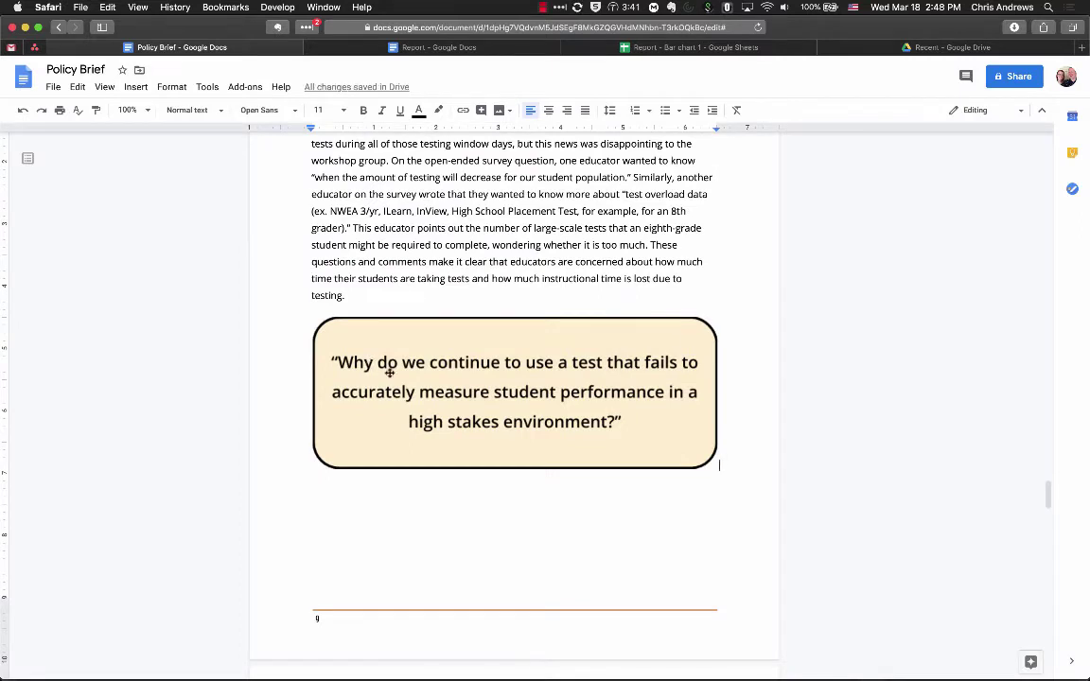
Shrink the quote callout to about 4.3 inches wide, set it to wrap text, and move it beside the testing paragraph
left_click(405, 364)
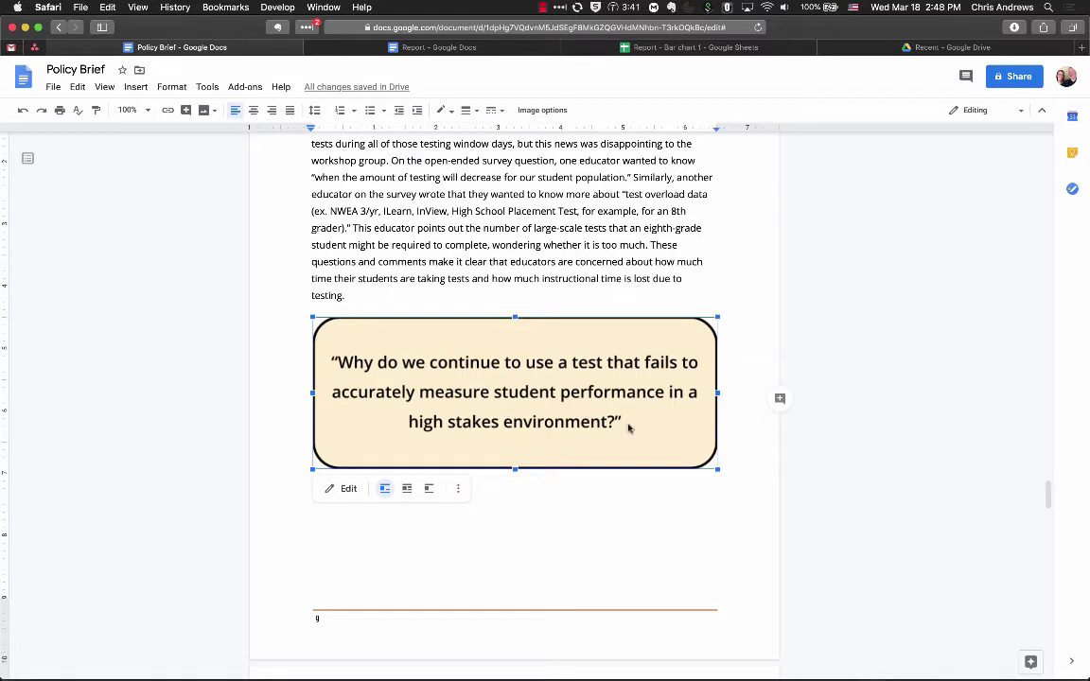
mouse_move(718, 469)
left_mouse_down()
mouse_move(598, 401)
mouse_move(580, 416)
left_mouse_up()
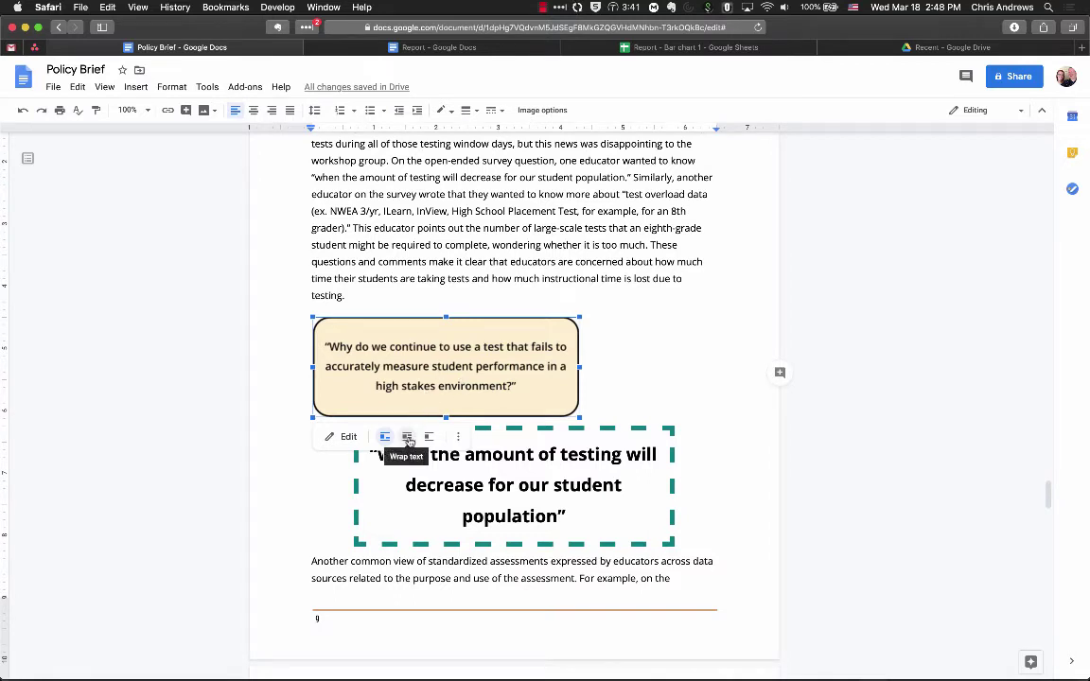
left_click(407, 438)
mouse_move(451, 357)
left_mouse_down()
mouse_move(498, 335)
mouse_move(563, 275)
mouse_move(587, 222)
left_mouse_up()
scroll(595, 324, "up", 2)
scroll(596, 324, "up", 1)
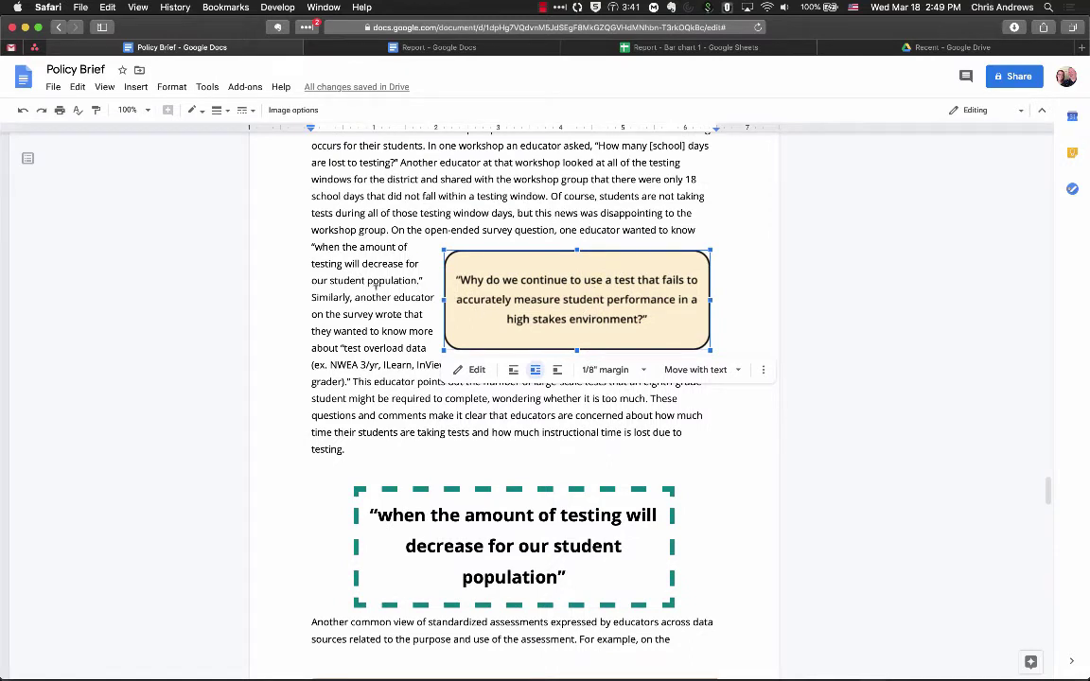
Reshape the rounded rectangle in its drawing to about 3.9 inches wide and tall, and save it back to the document
double_click(523, 311)
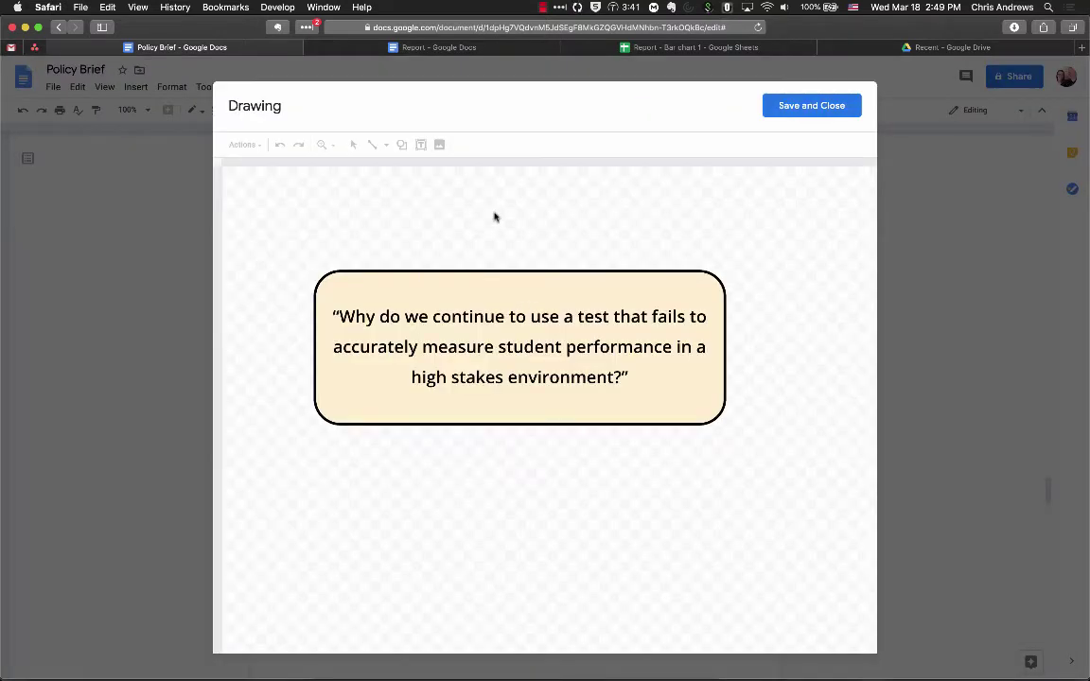
left_click(507, 366)
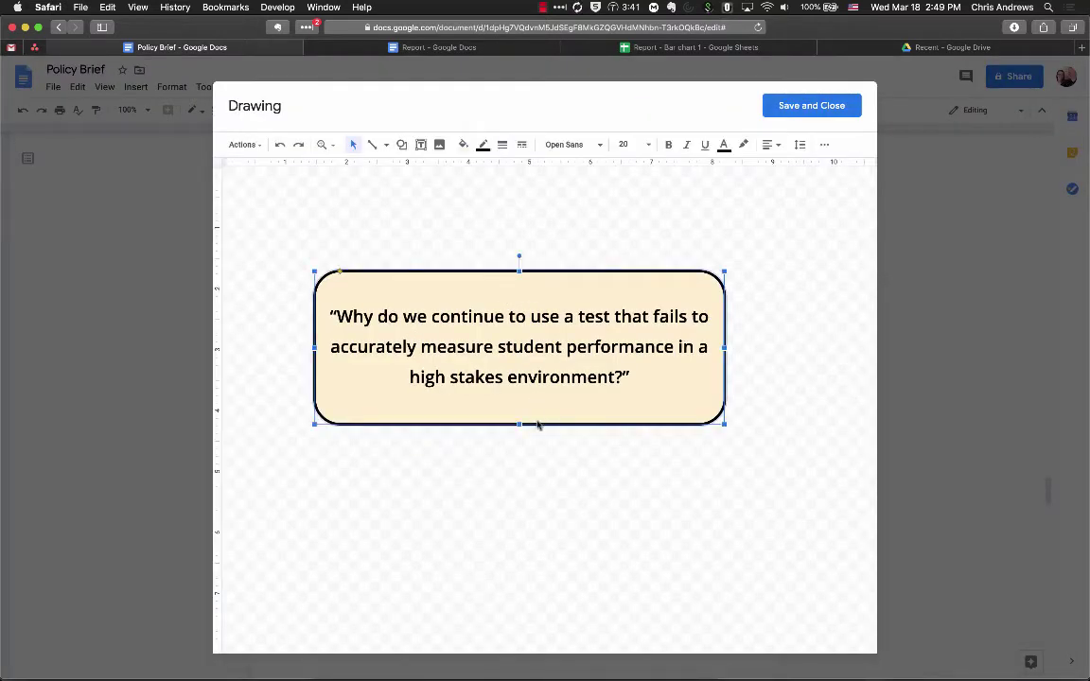
left_click_drag(518, 424, 519, 540)
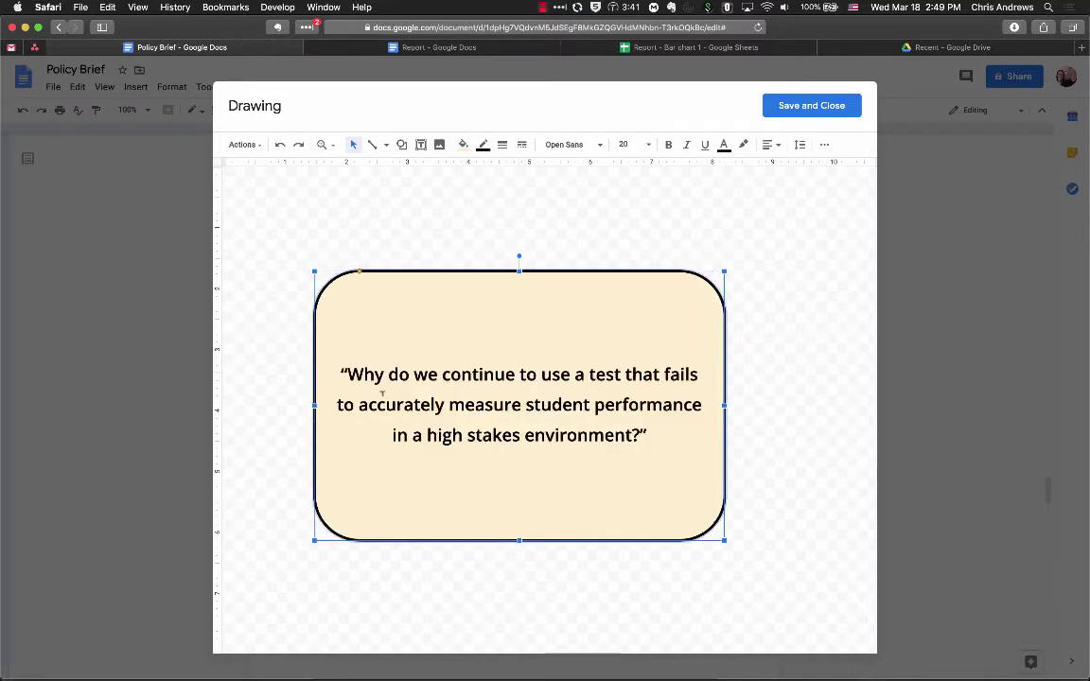
left_click_drag(319, 406, 489, 407)
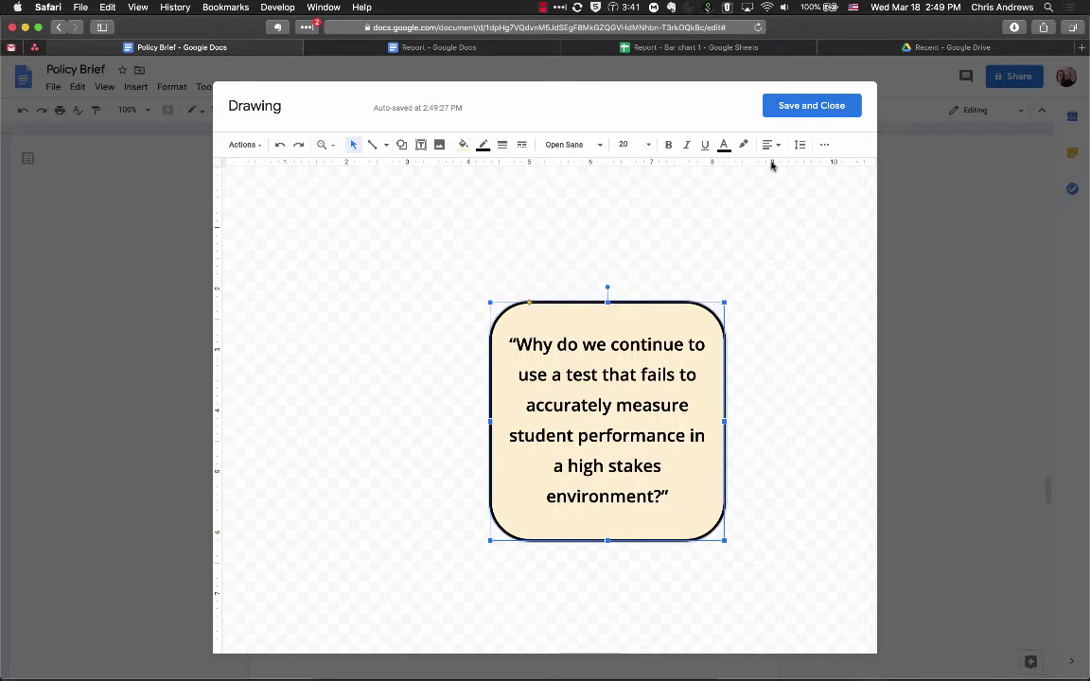
left_click(783, 106)
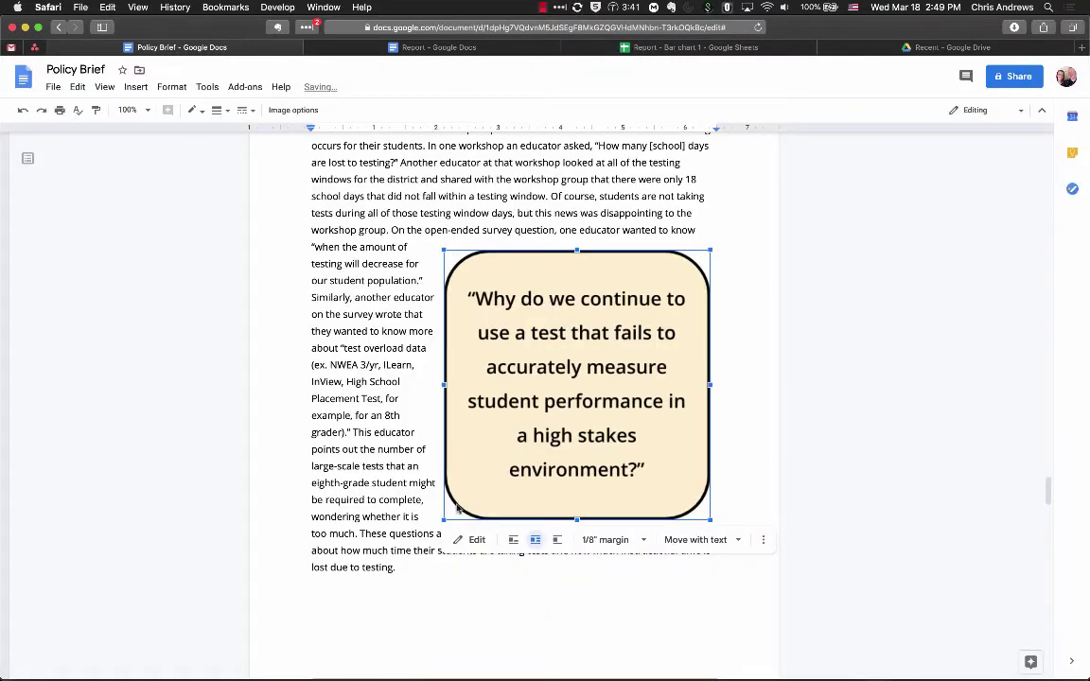
Shrink the wrapped callout to about 2.7 inches wide and move it slightly down within the testing paragraph
left_click_drag(438, 519, 556, 406)
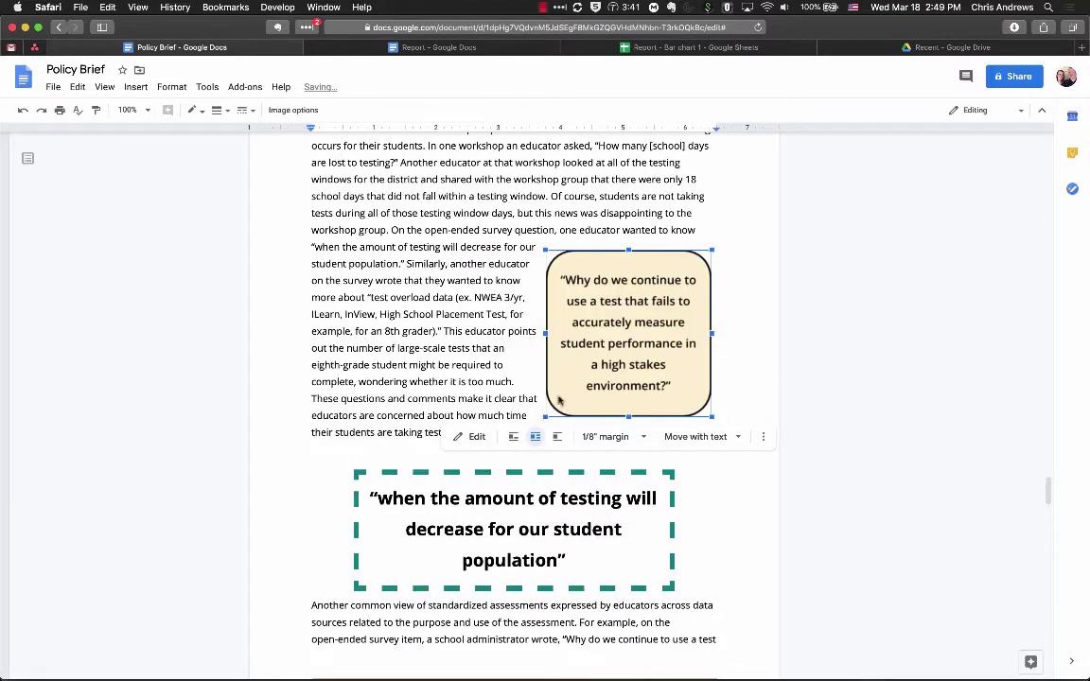
left_click(402, 252)
left_click(620, 306)
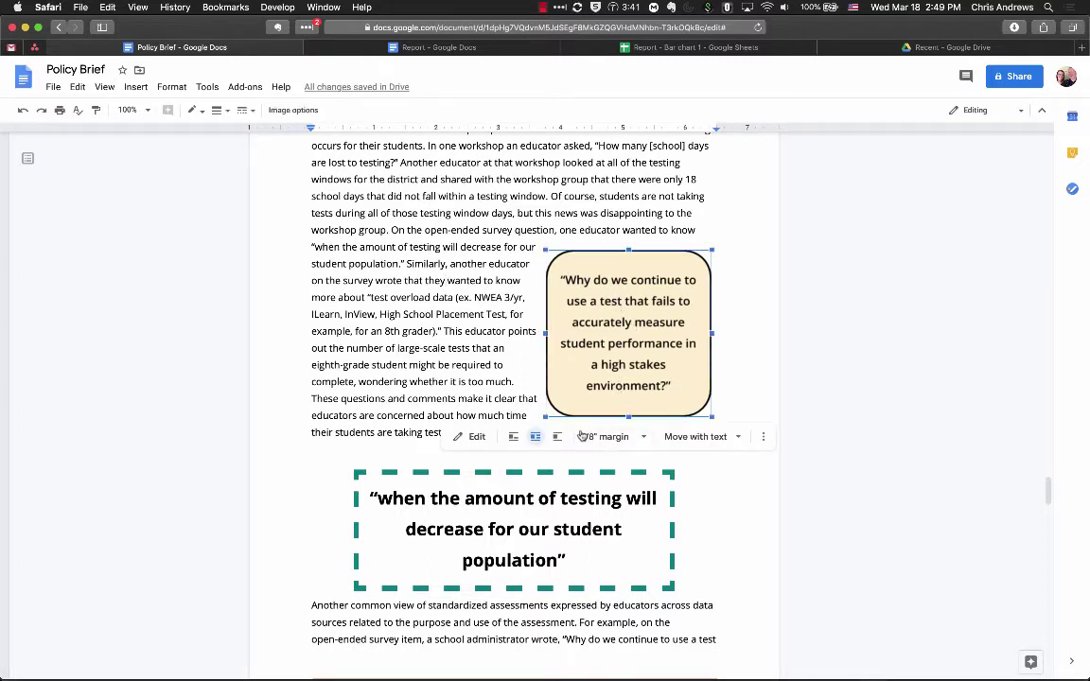
left_click_drag(622, 348, 625, 367)
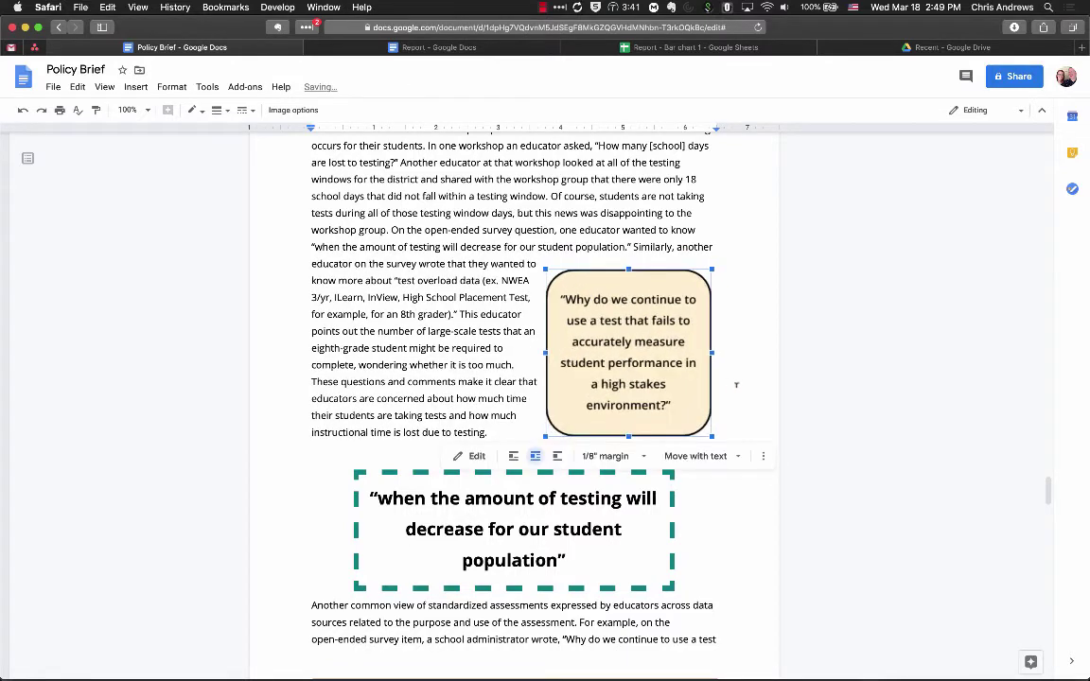
left_click(758, 390)
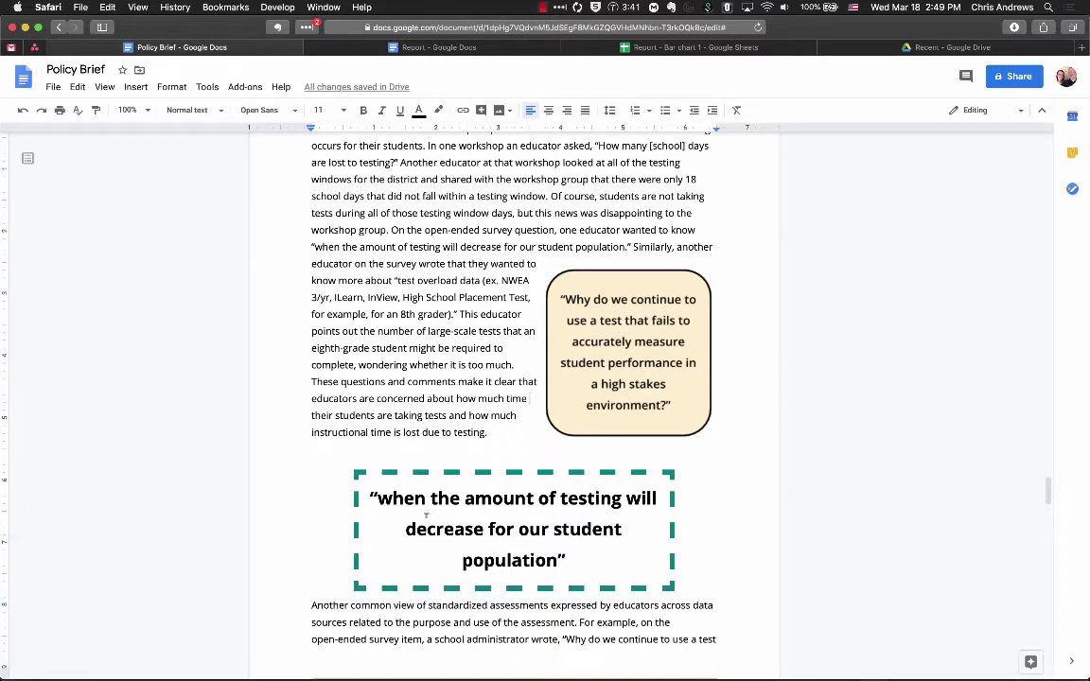
left_click_drag(372, 498, 566, 561)
left_click(516, 529)
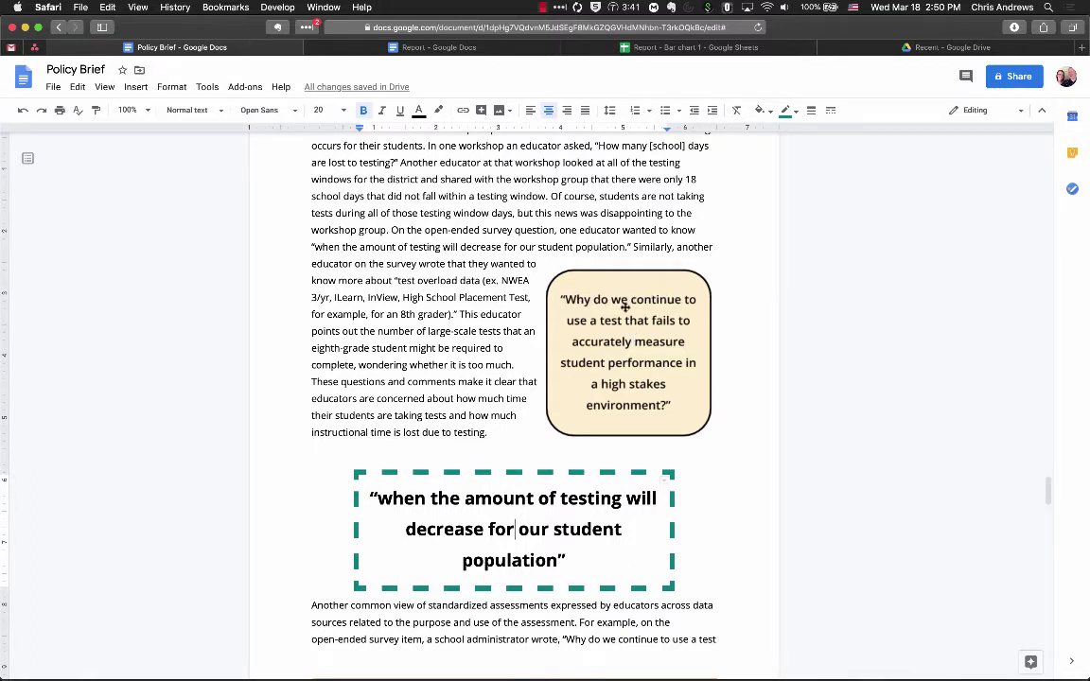
left_click_drag(417, 499, 568, 561)
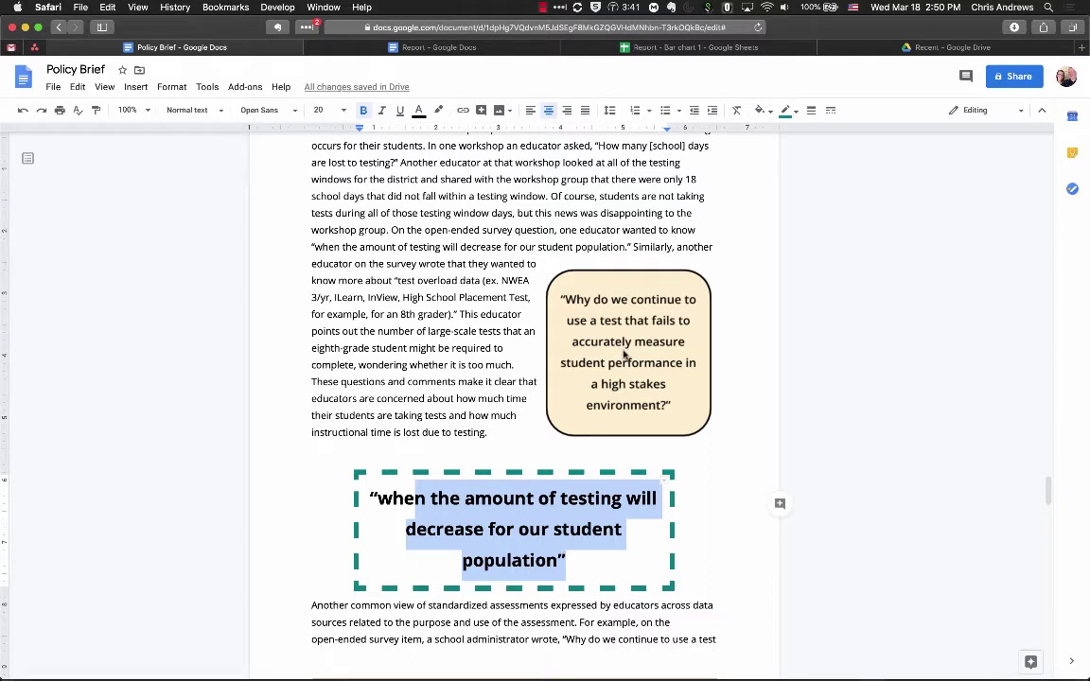
left_click(564, 320)
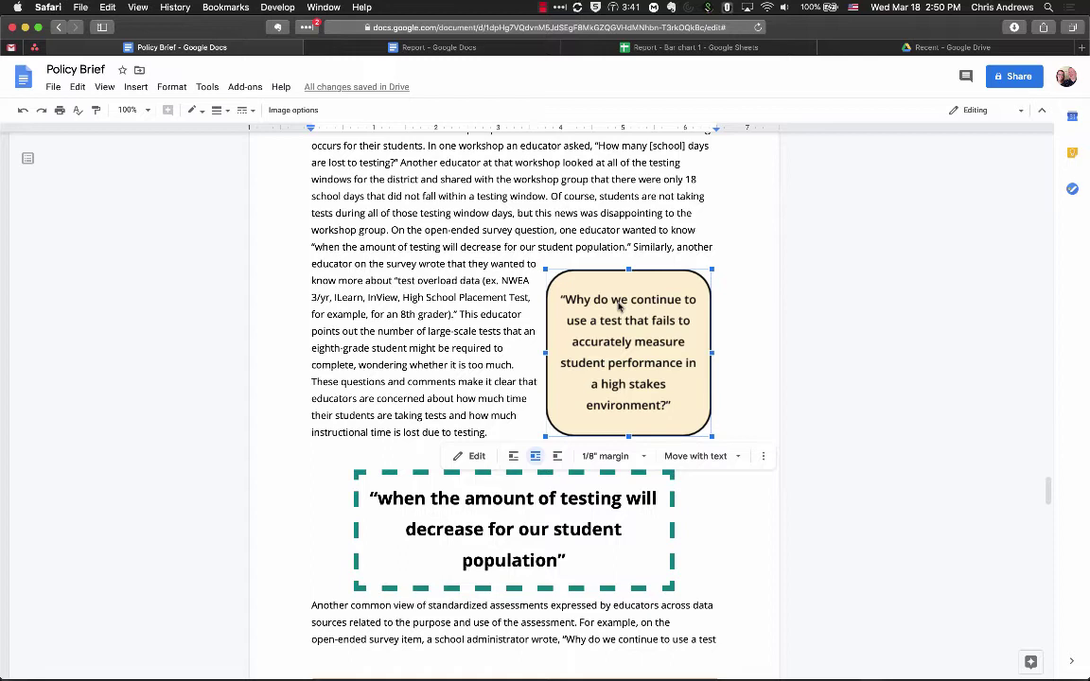
left_click(541, 339)
left_click(609, 380)
left_click(536, 541)
left_click(194, 110)
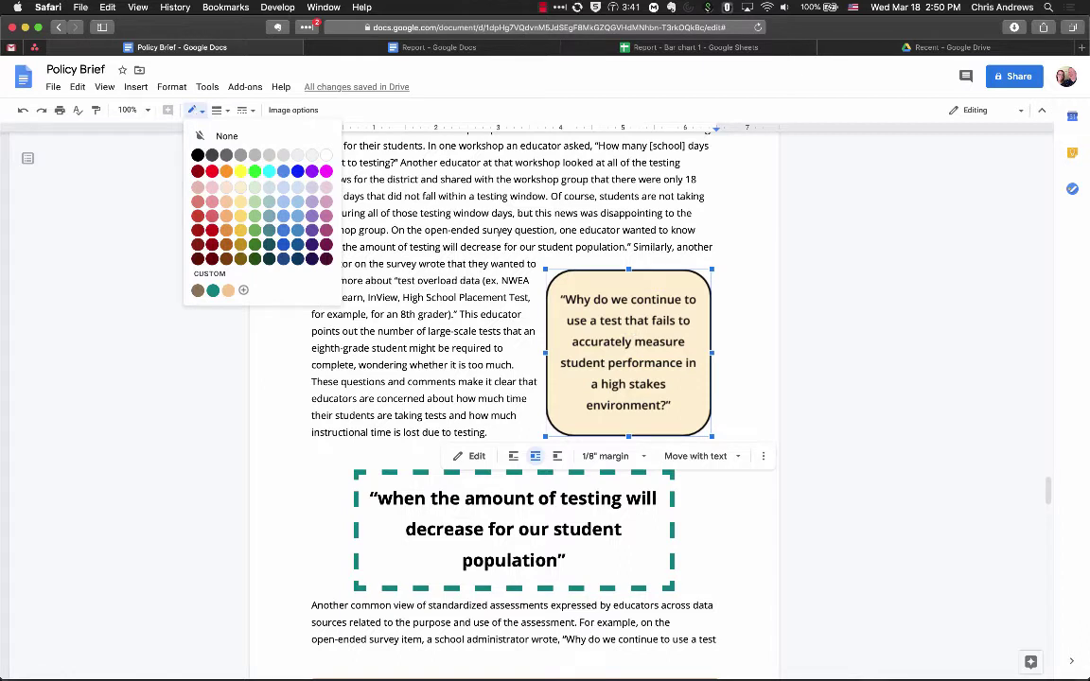
left_click(478, 196)
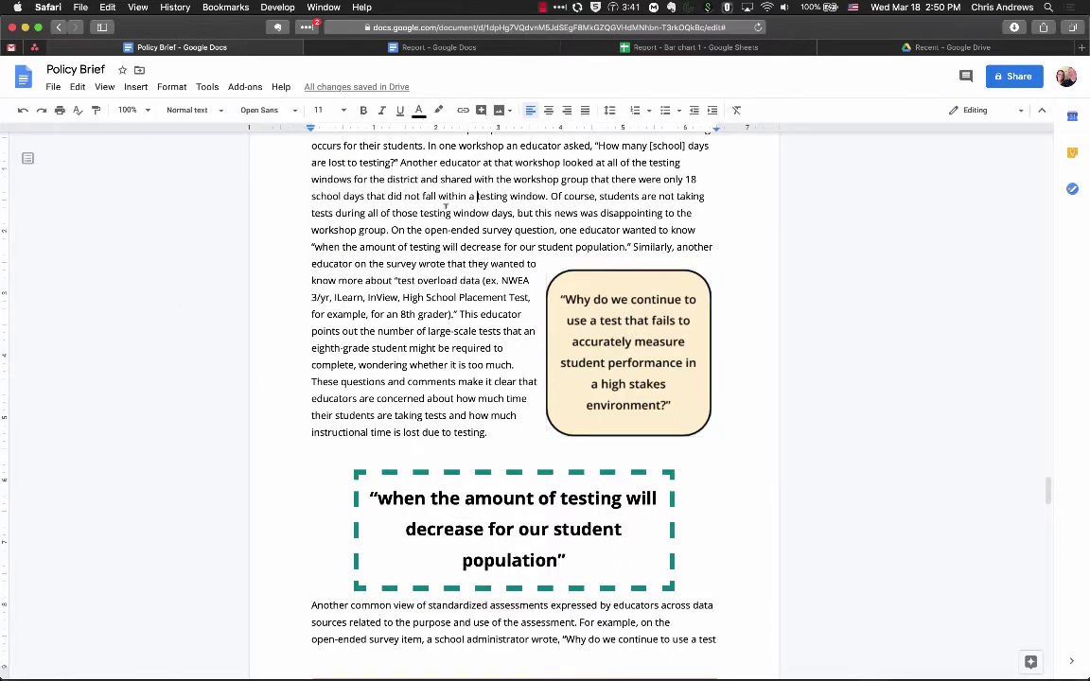
double_click(600, 329)
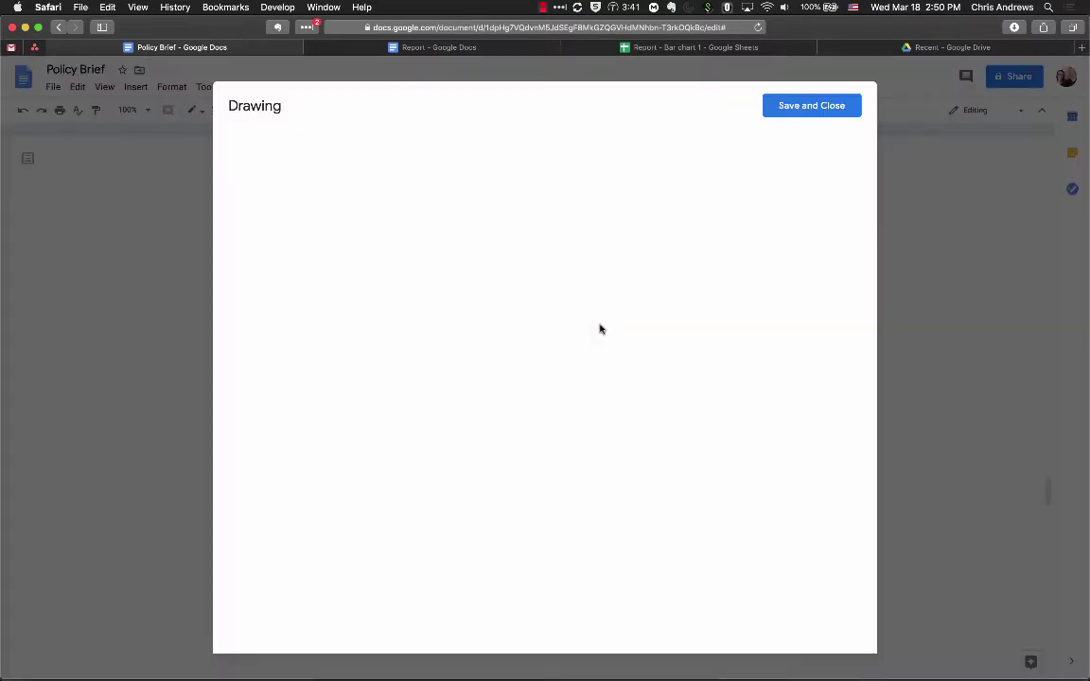
left_click(798, 109)
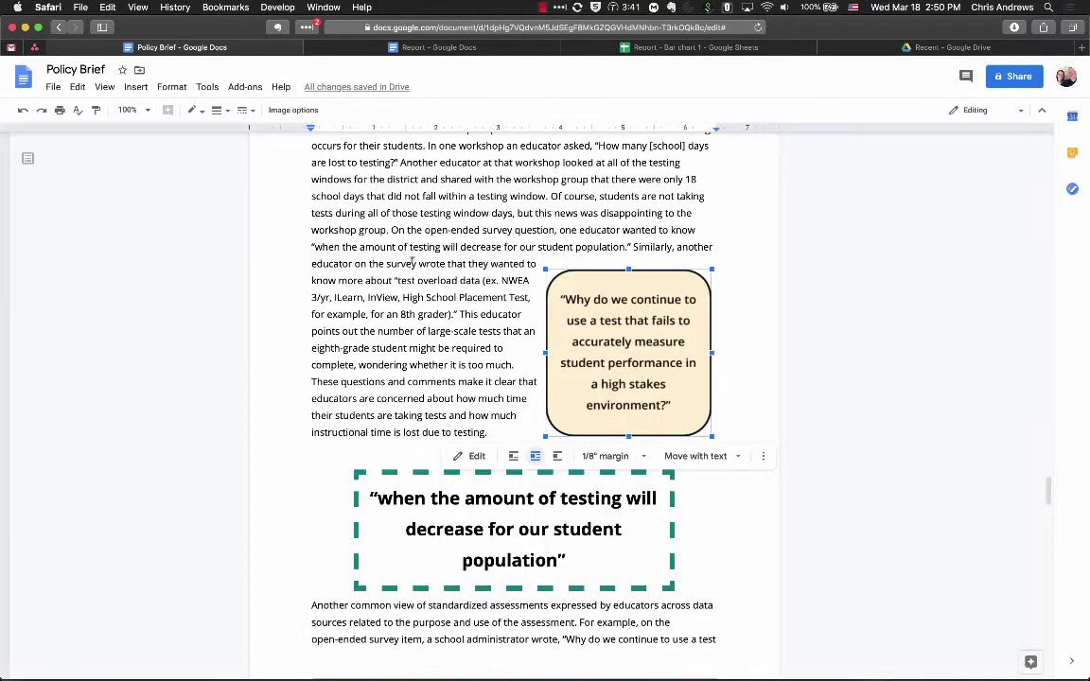
Copy the hex code #008080 of the custom teal from the text highlight's custom color settings
left_click(412, 262)
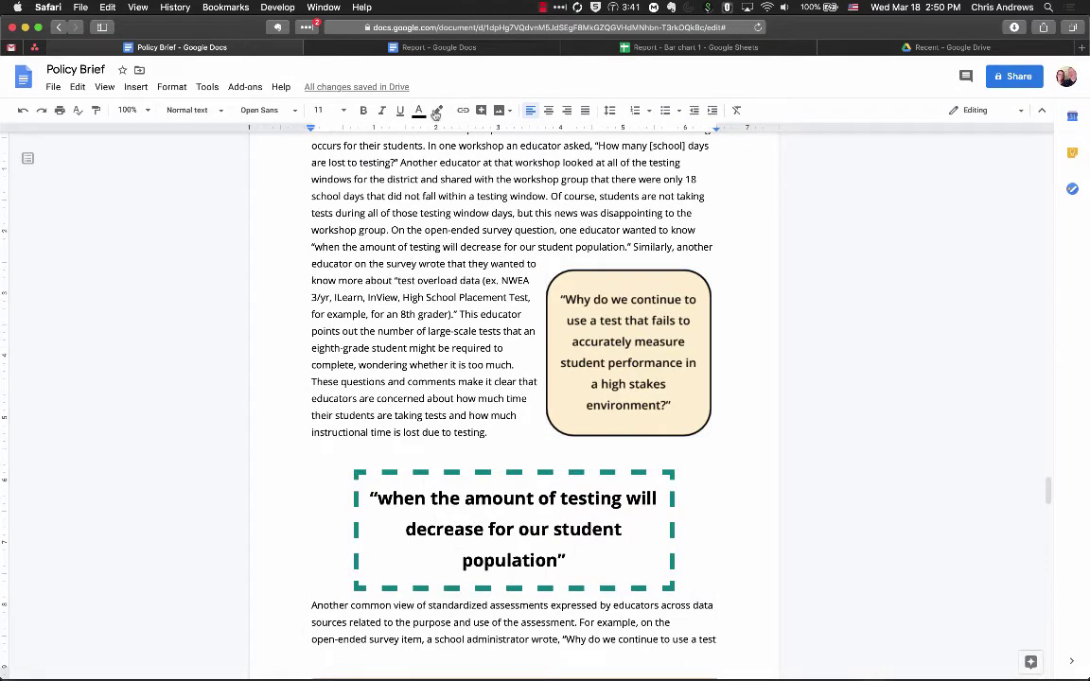
left_click(438, 111)
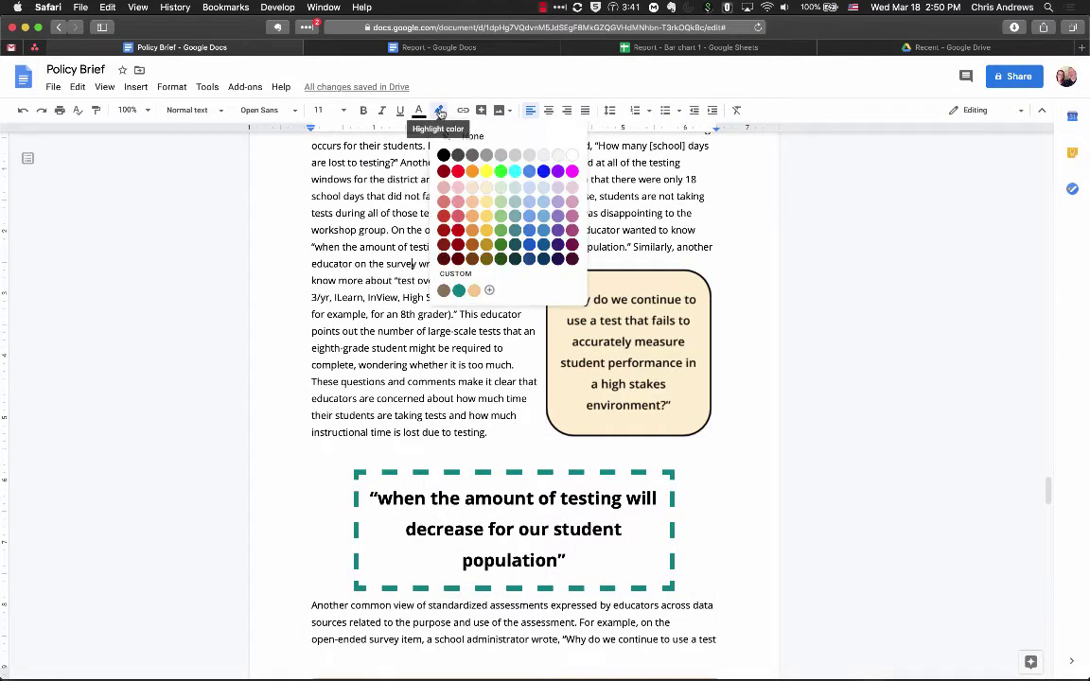
left_click(459, 291)
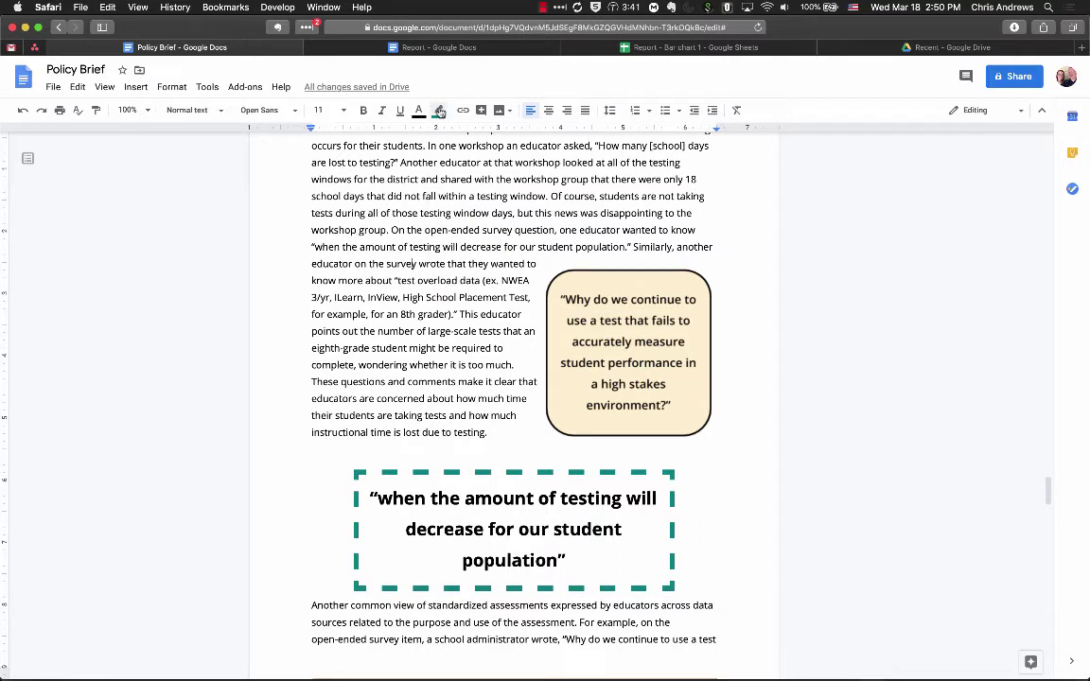
left_click(438, 110)
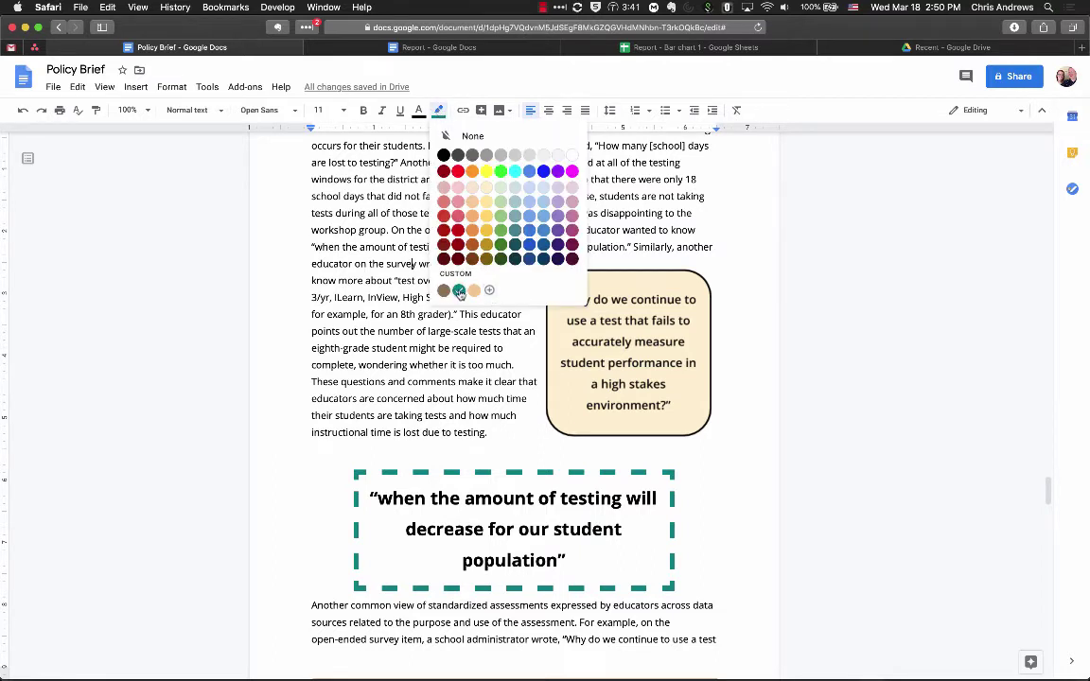
left_click(489, 289)
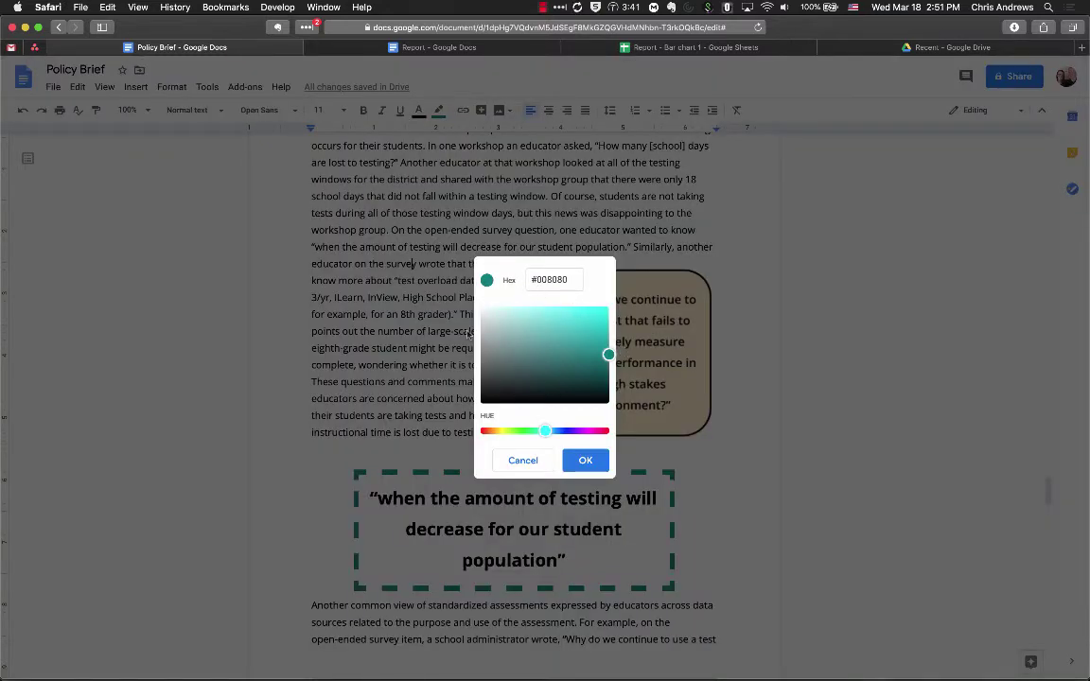
left_click_drag(569, 278, 533, 280)
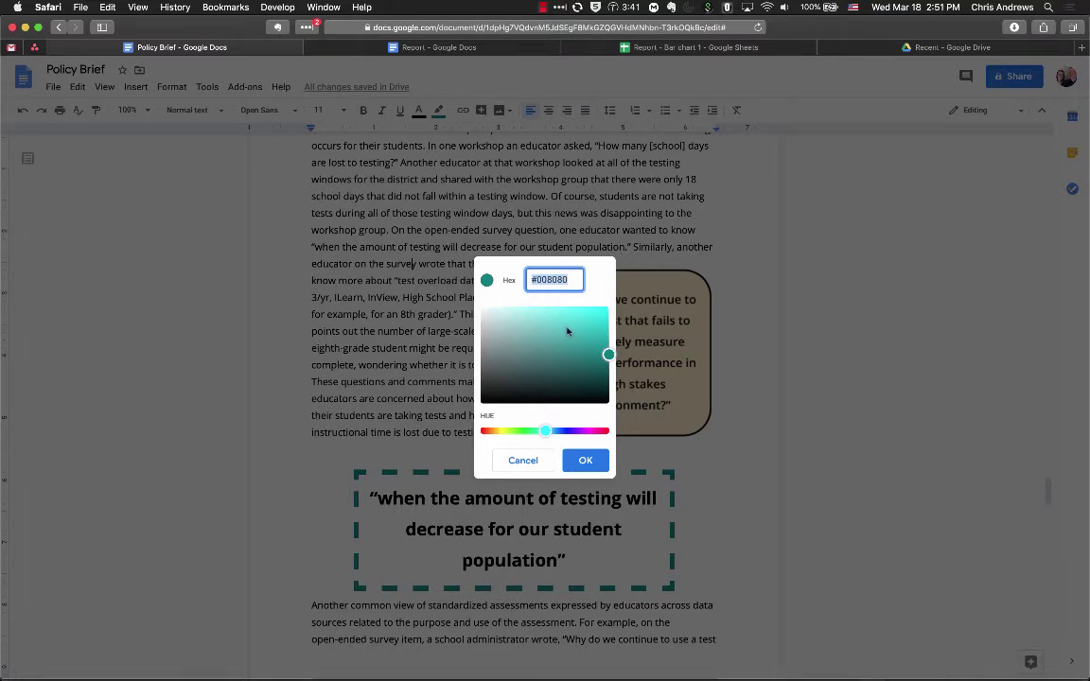
left_click(573, 279)
left_click_drag(570, 278, 528, 280)
key("super+c")
left_click(582, 461)
Set the rounded rectangle's border in its drawing to the custom color #008080
double_click(651, 396)
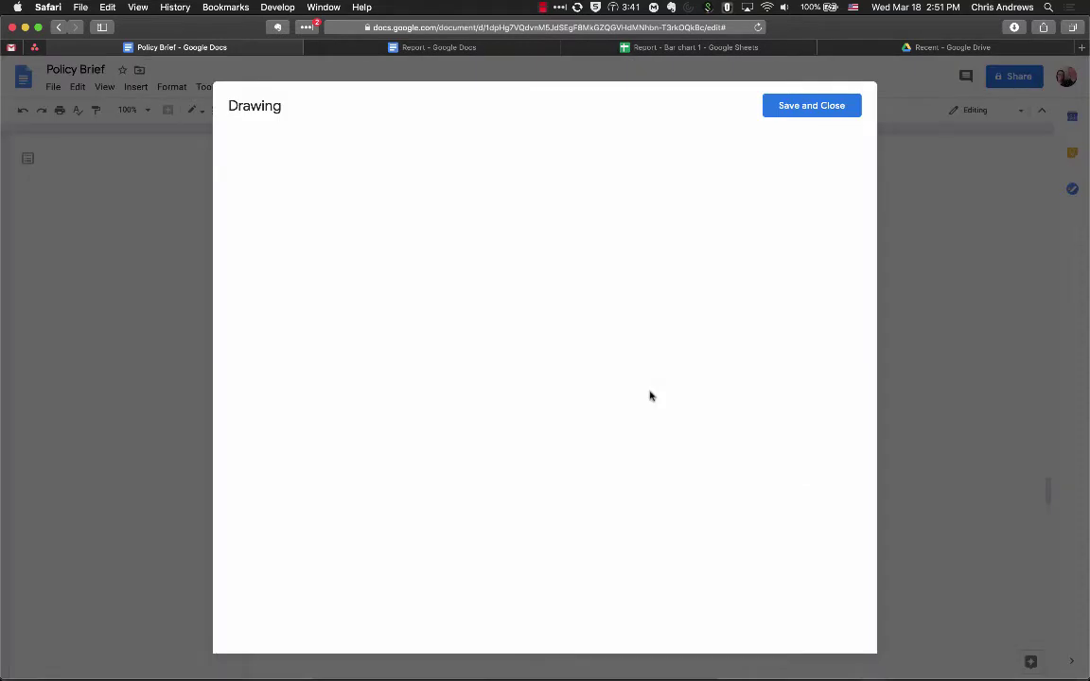
left_click(589, 306)
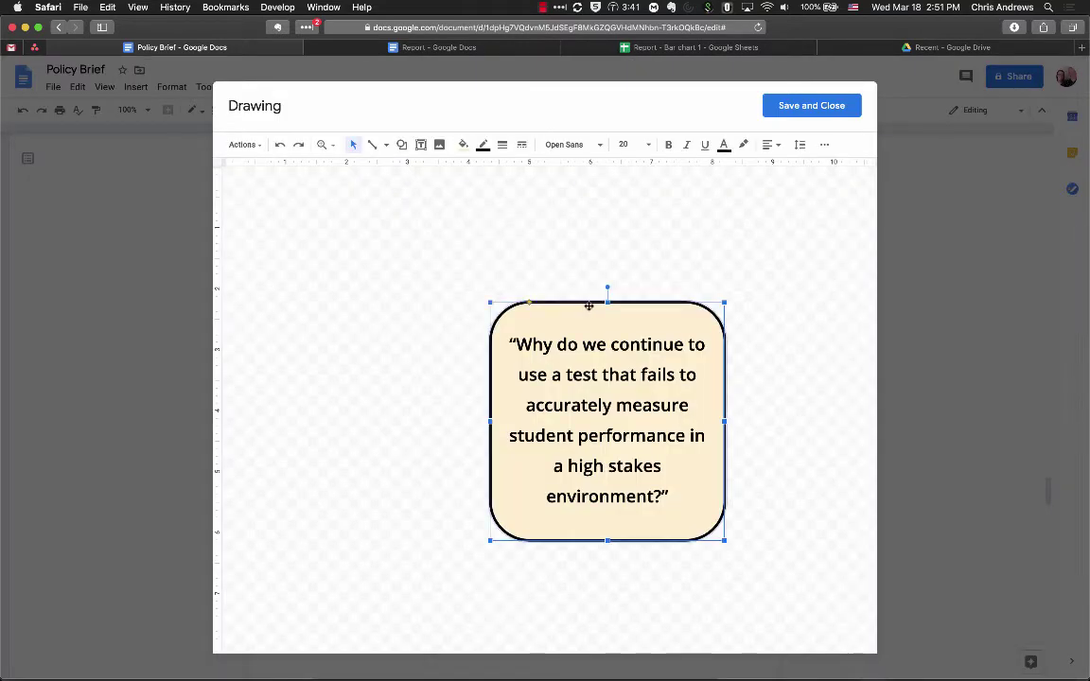
left_click(483, 147)
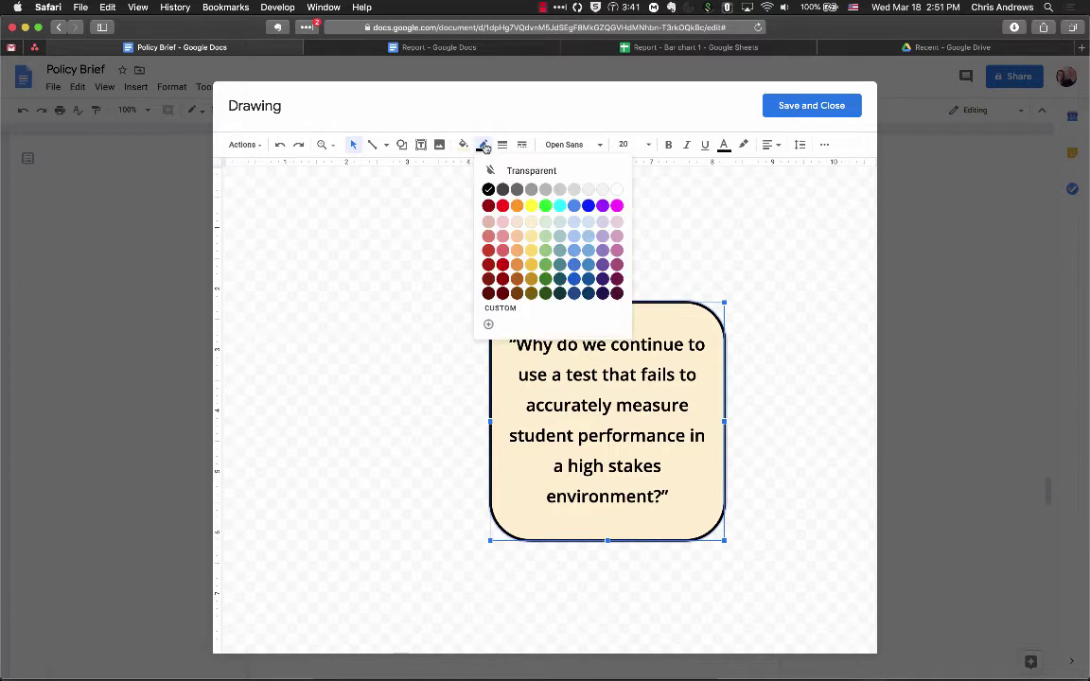
left_click(492, 325)
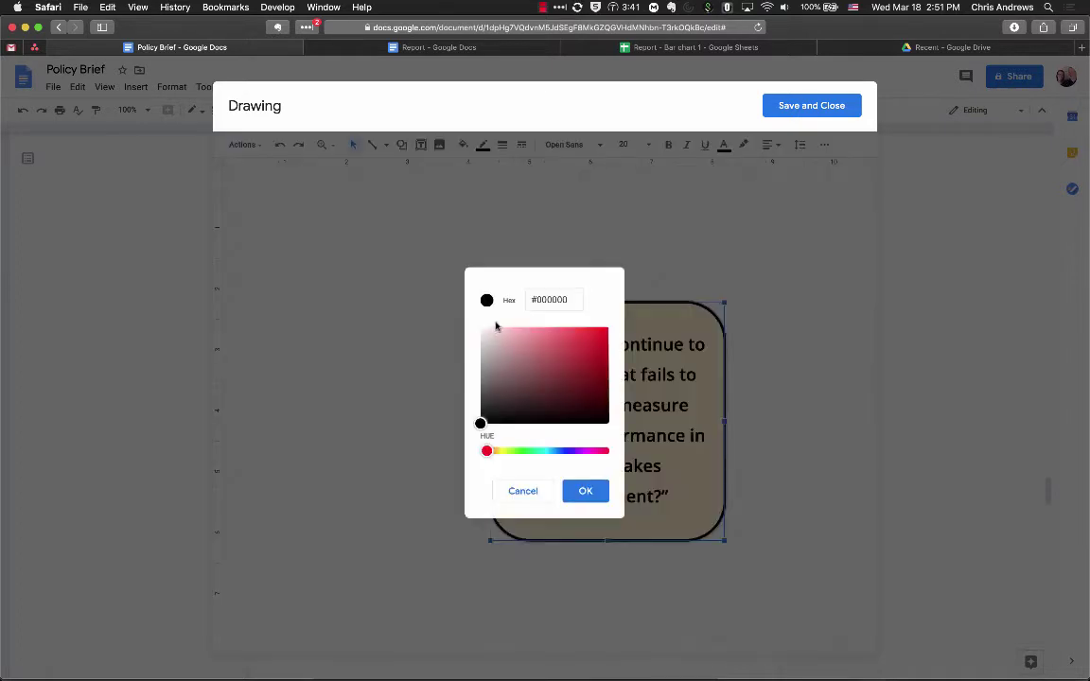
left_click_drag(574, 299, 520, 299)
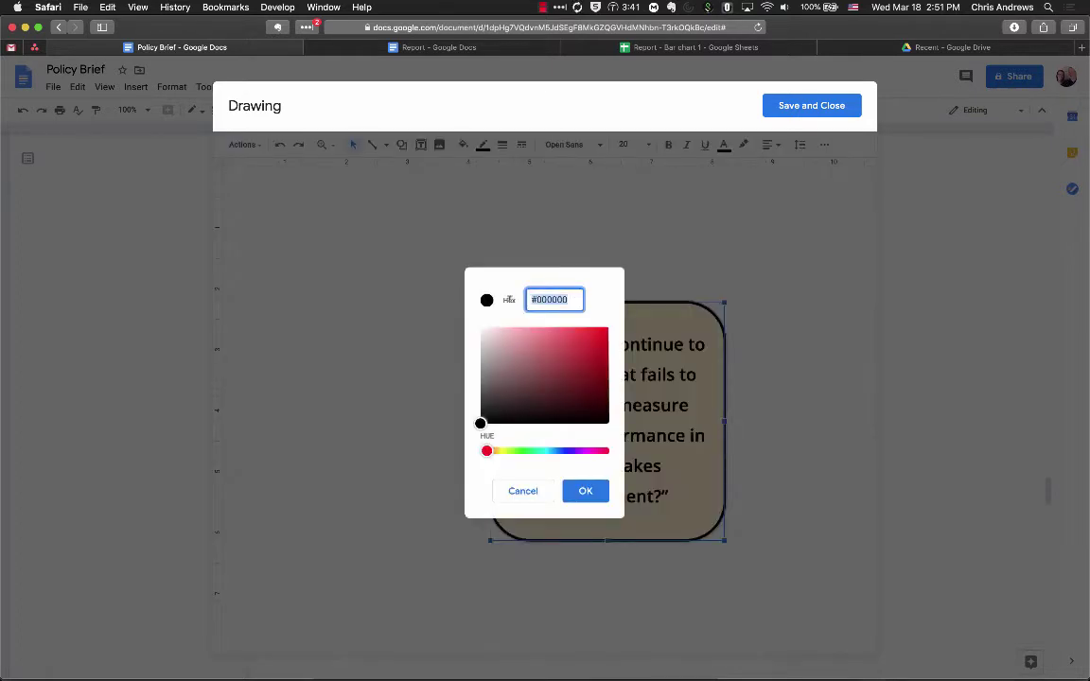
key("super+v")
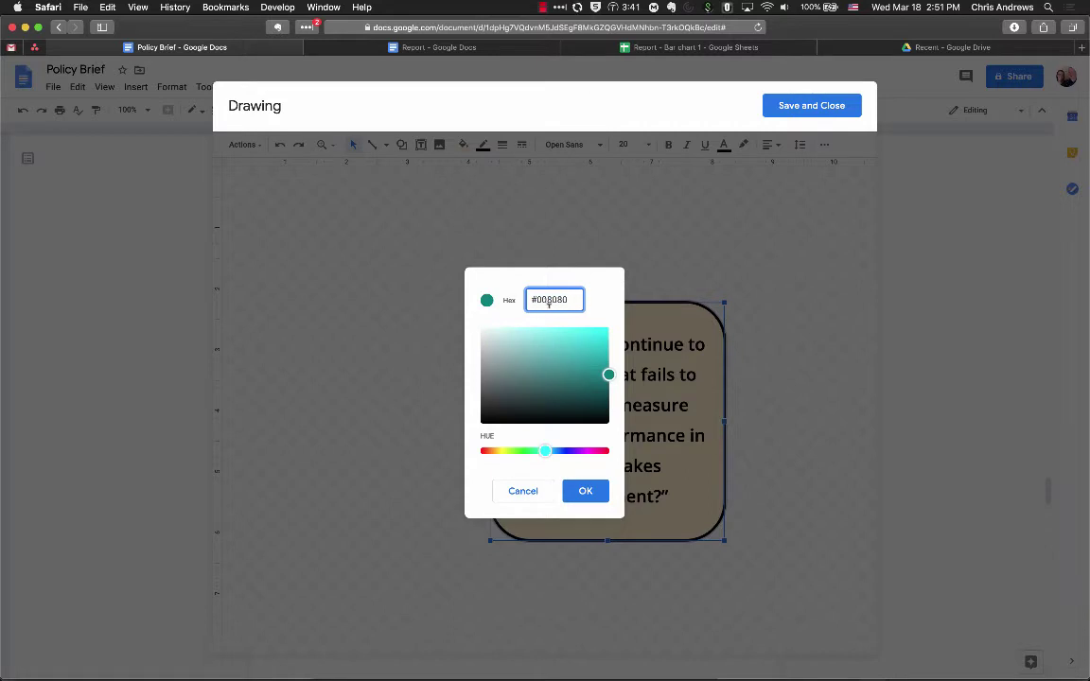
left_click(586, 492)
left_click(763, 385)
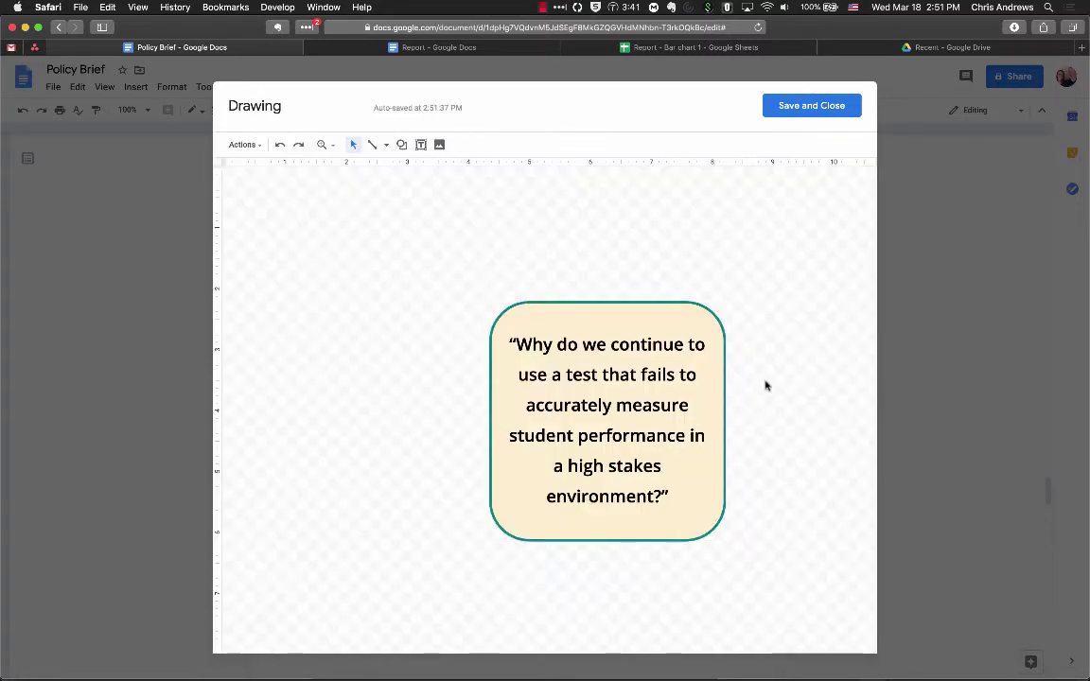
Set the rounded rectangle's border weight to 8px in its drawing and save it back to the document
left_click(705, 326)
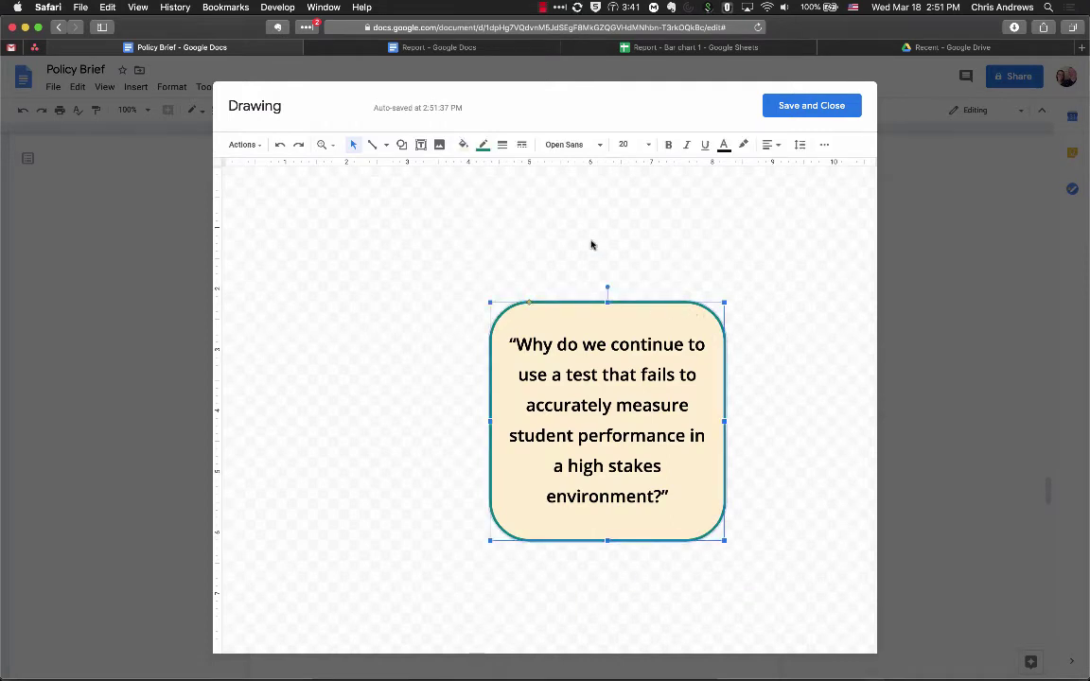
left_click(503, 144)
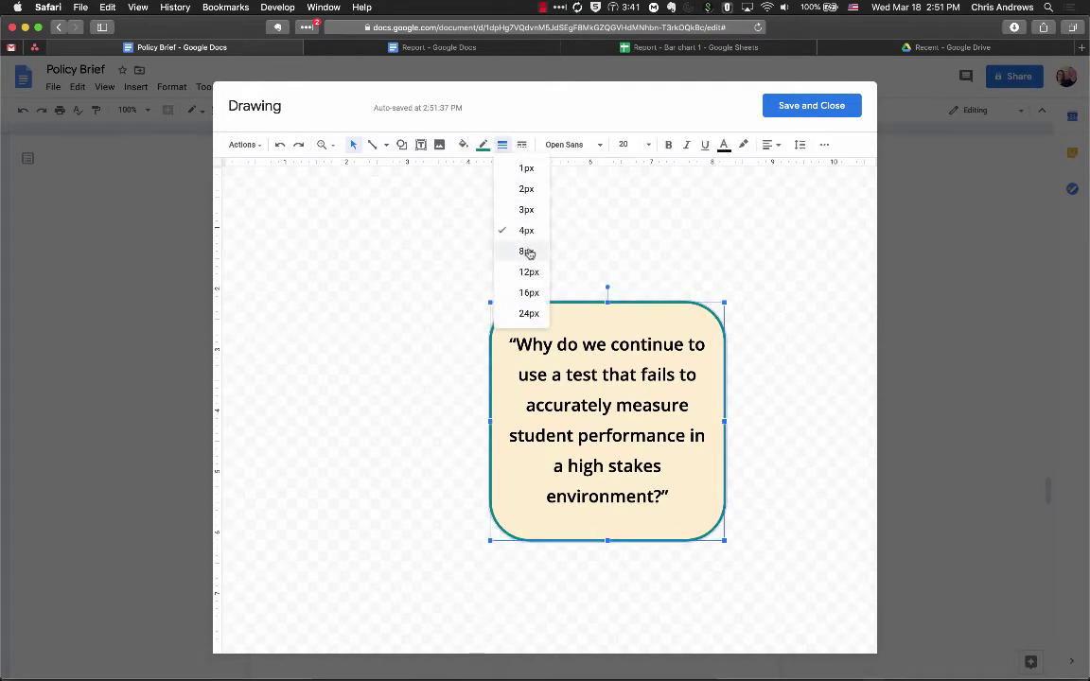
left_click(527, 252)
left_click(638, 270)
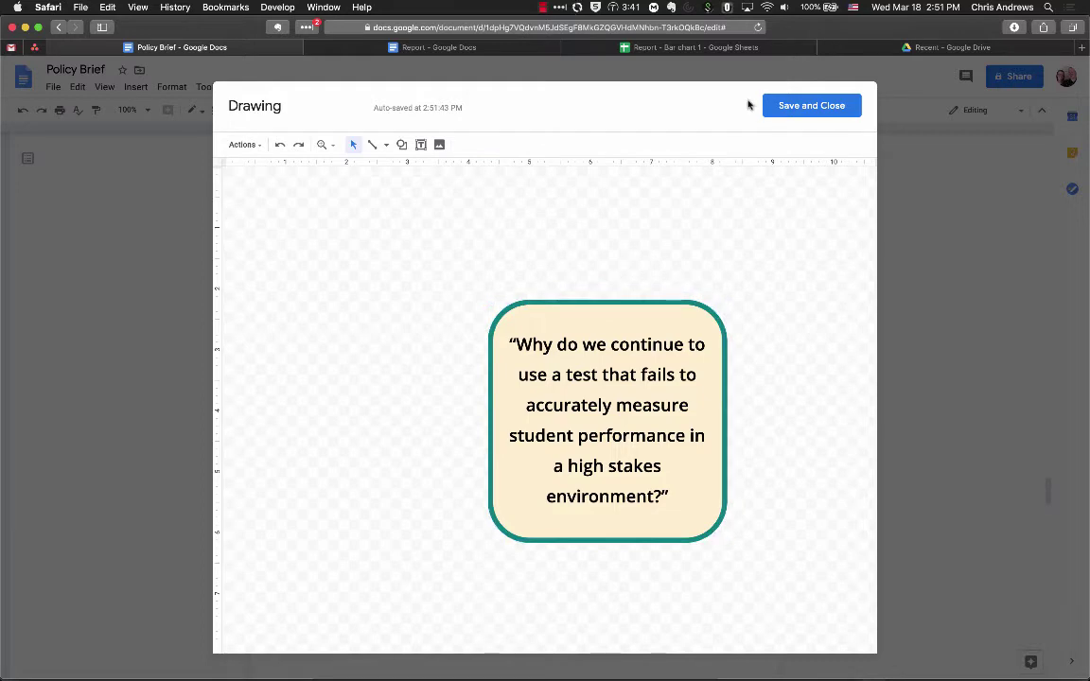
left_click(790, 107)
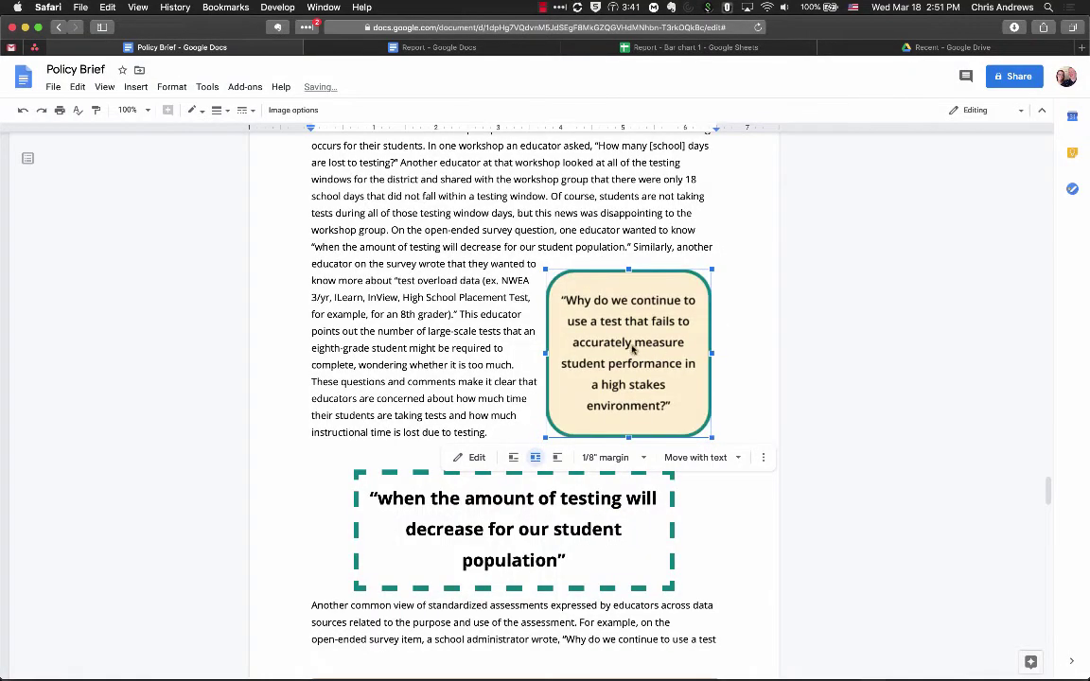
left_click(500, 328)
Move the wrapped callout up within the testing paragraph, trying it mid-text before settling it against the right margin
scroll(499, 327, "up", 1)
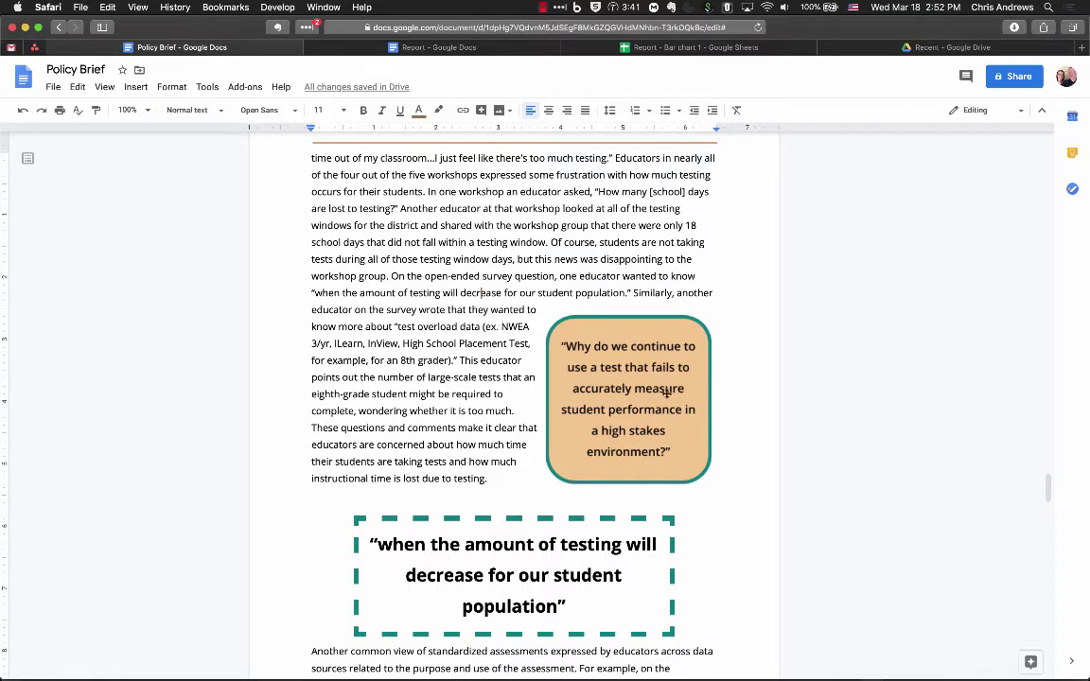
left_click(619, 396)
mouse_move(619, 396)
left_mouse_down()
mouse_move(559, 342)
mouse_move(563, 316)
mouse_move(493, 289)
left_mouse_up()
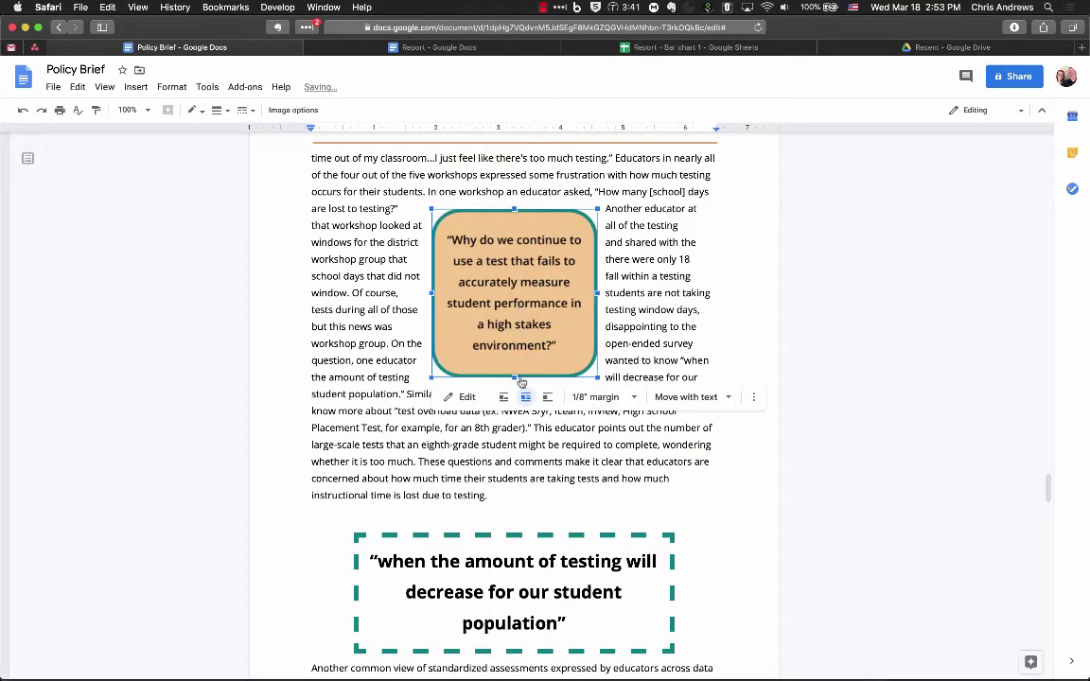
mouse_move(494, 365)
left_mouse_down()
mouse_move(535, 333)
mouse_move(613, 326)
mouse_move(630, 312)
left_mouse_up()
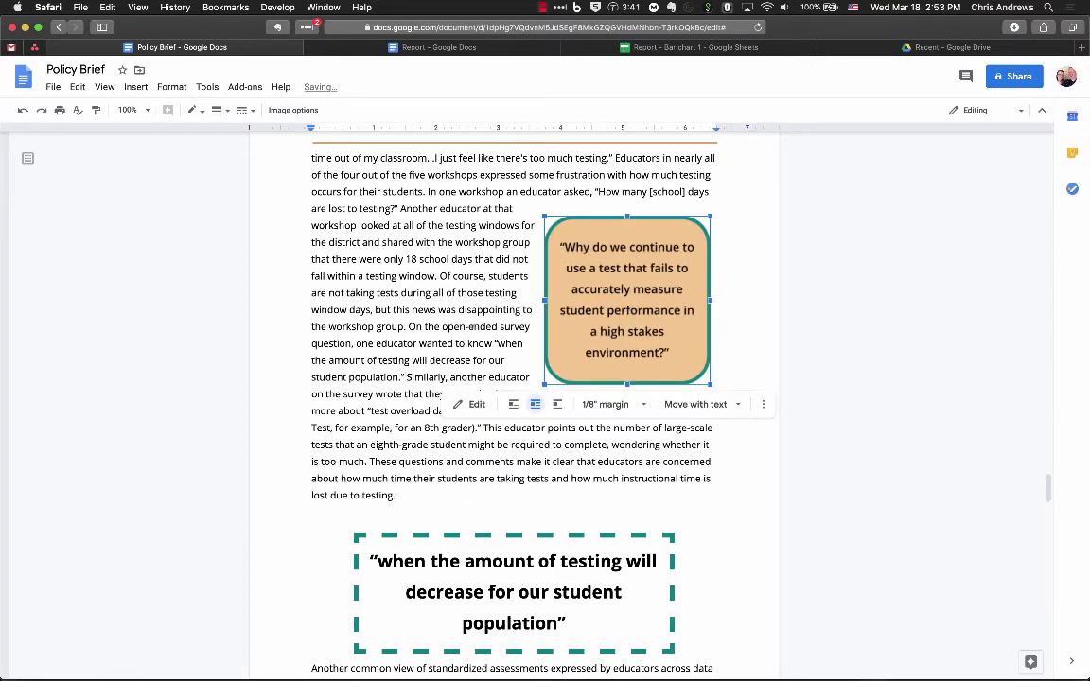
left_click(473, 327)
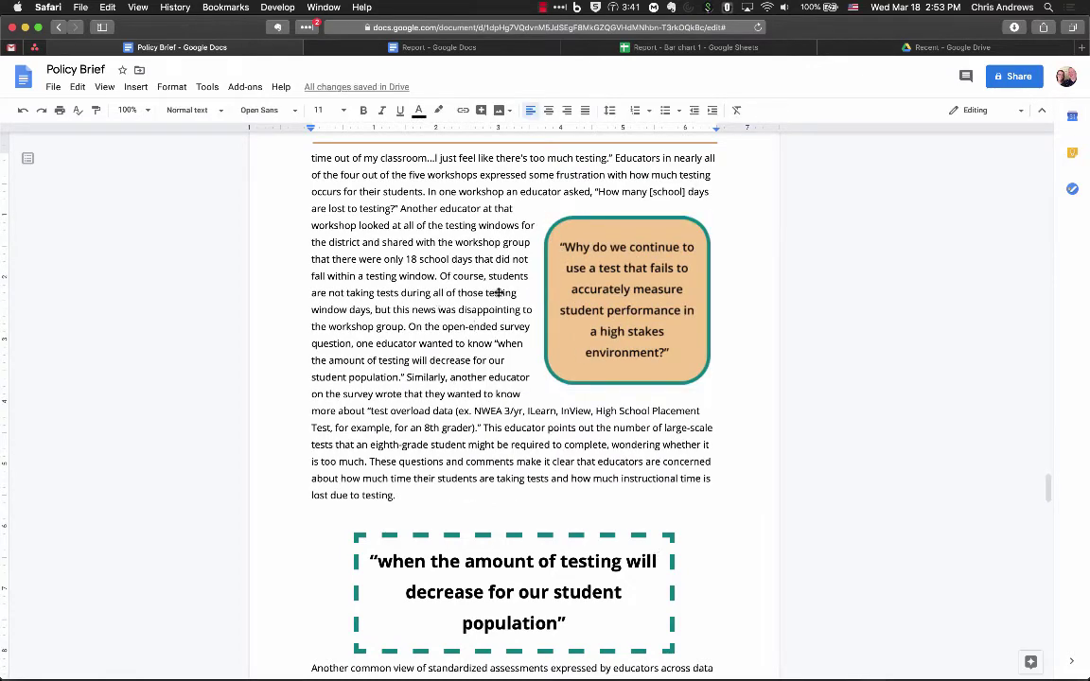
left_click(513, 590)
scroll(436, 473, "down", 4)
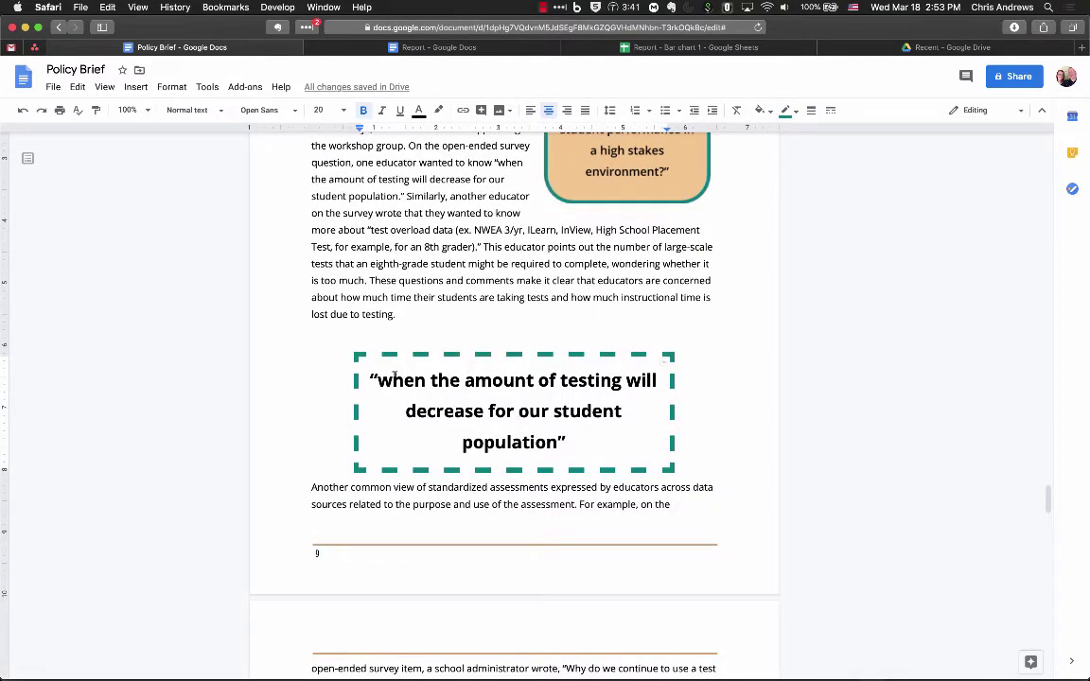
scroll(600, 315, "up", 1)
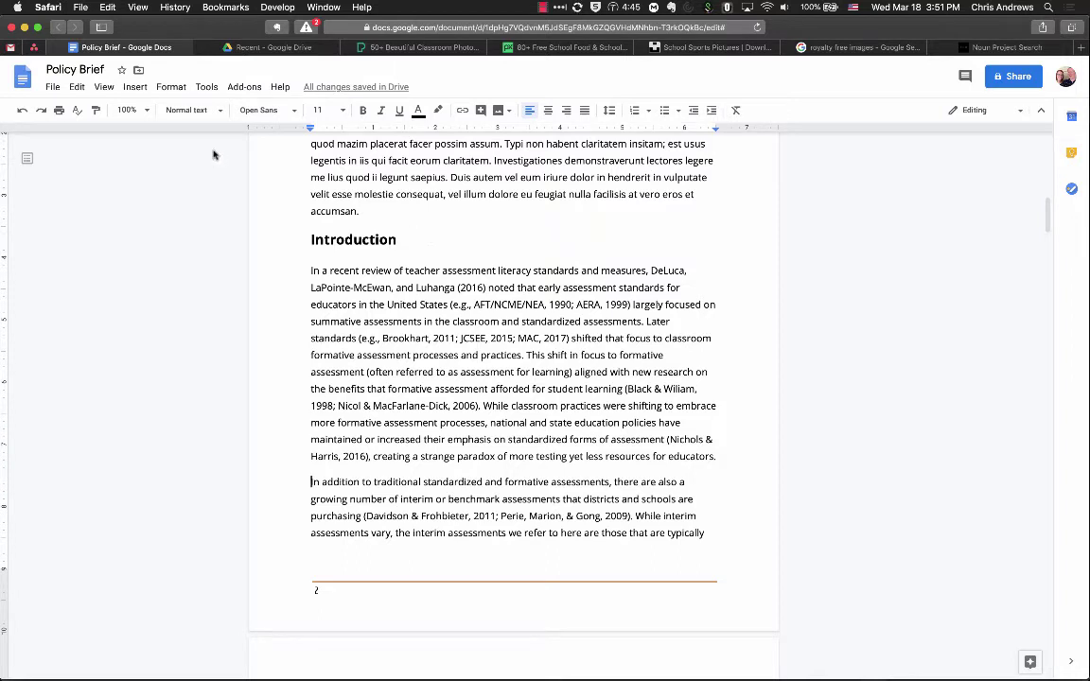
Start a new drawing in the Introduction section and draw a curved connector about 1 inch wide and tall
left_click(135, 88)
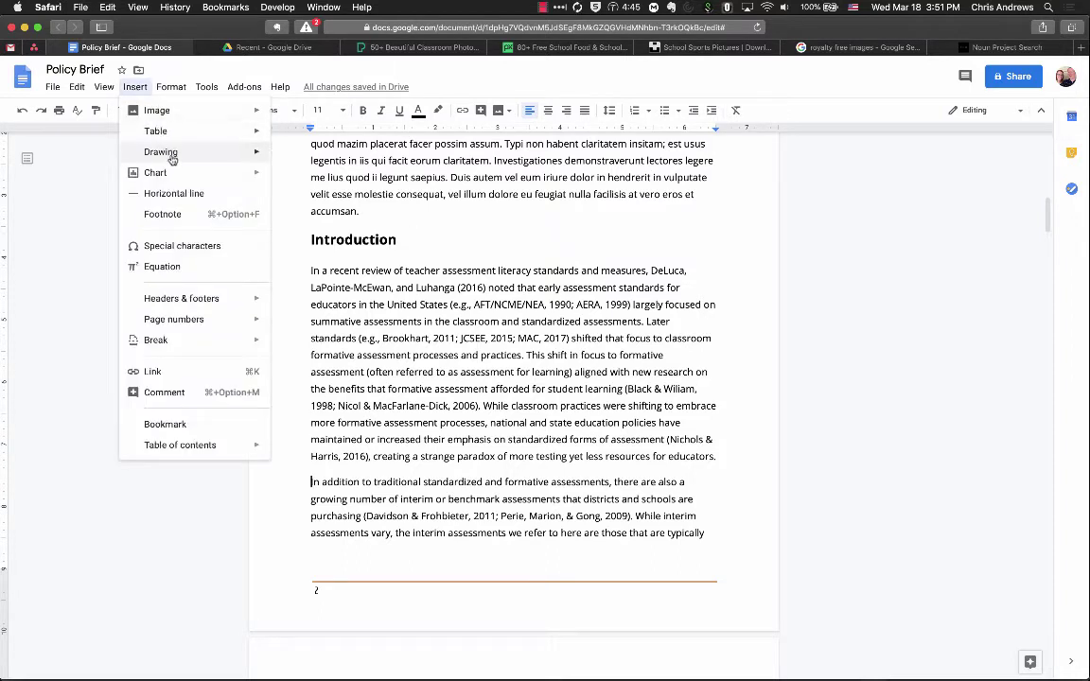
mouse_move(248, 151)
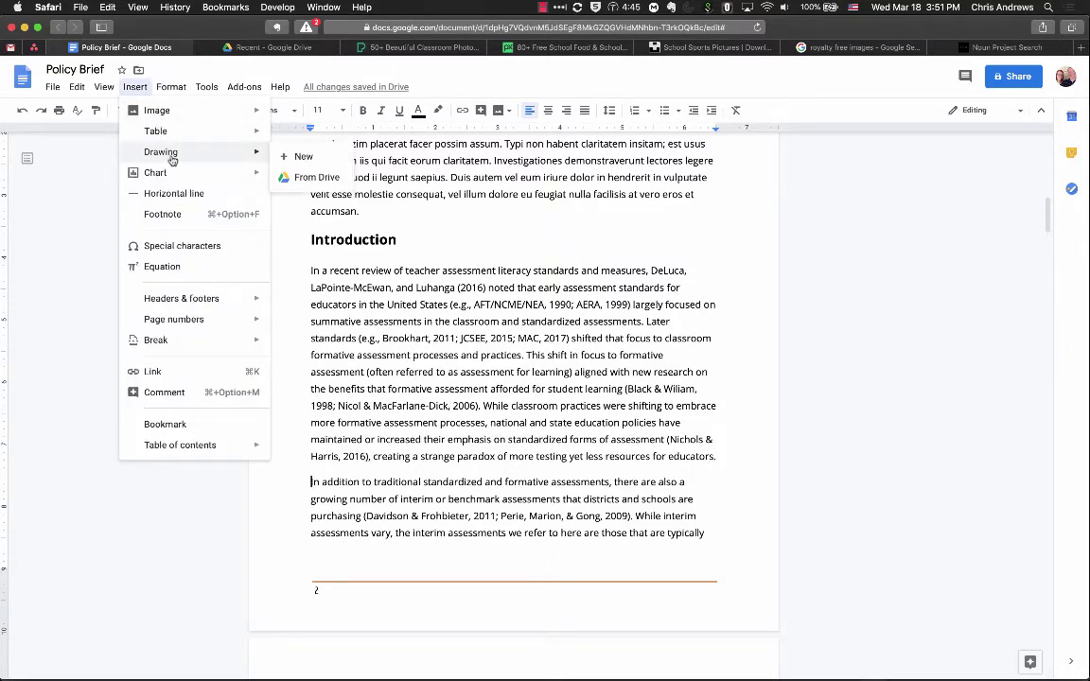
left_click(303, 157)
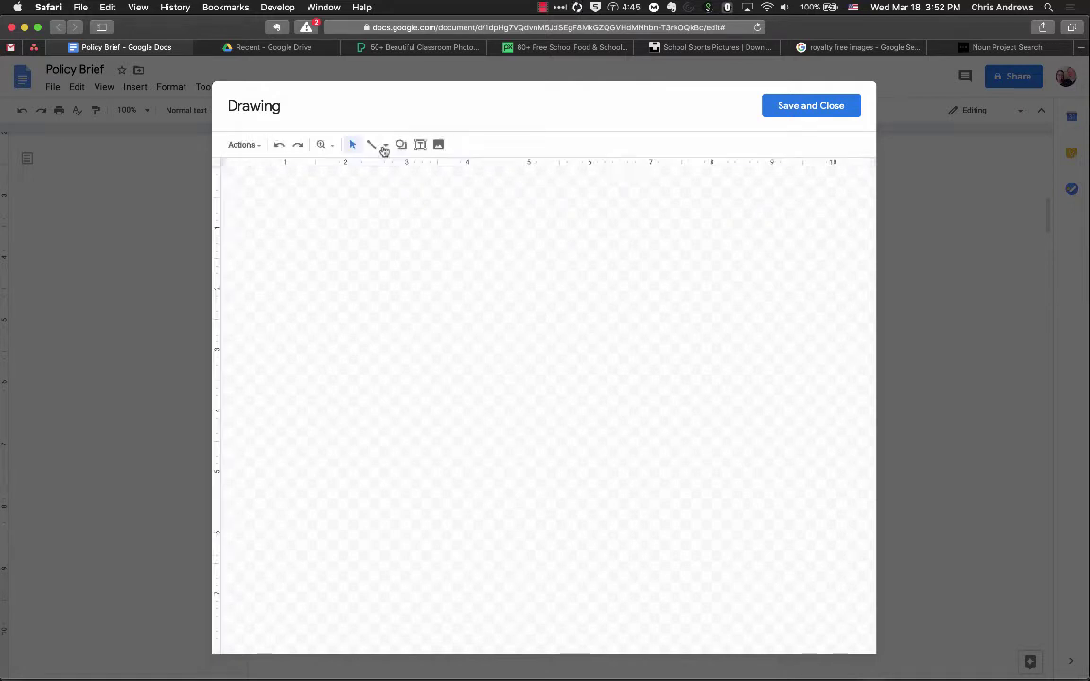
left_click(384, 148)
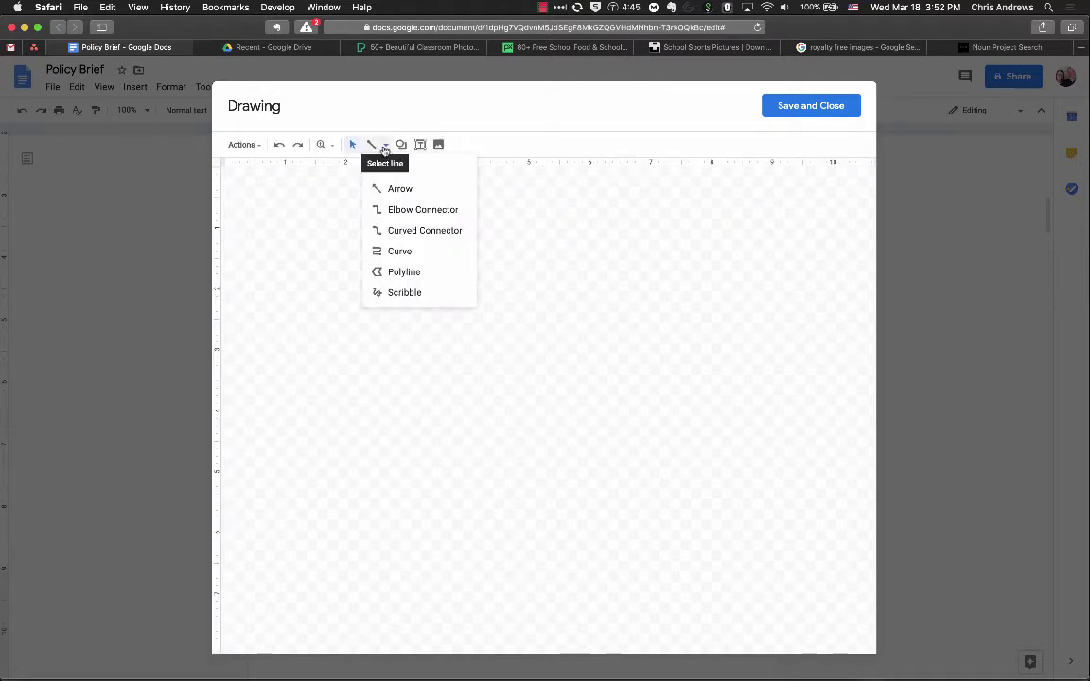
left_click(374, 231)
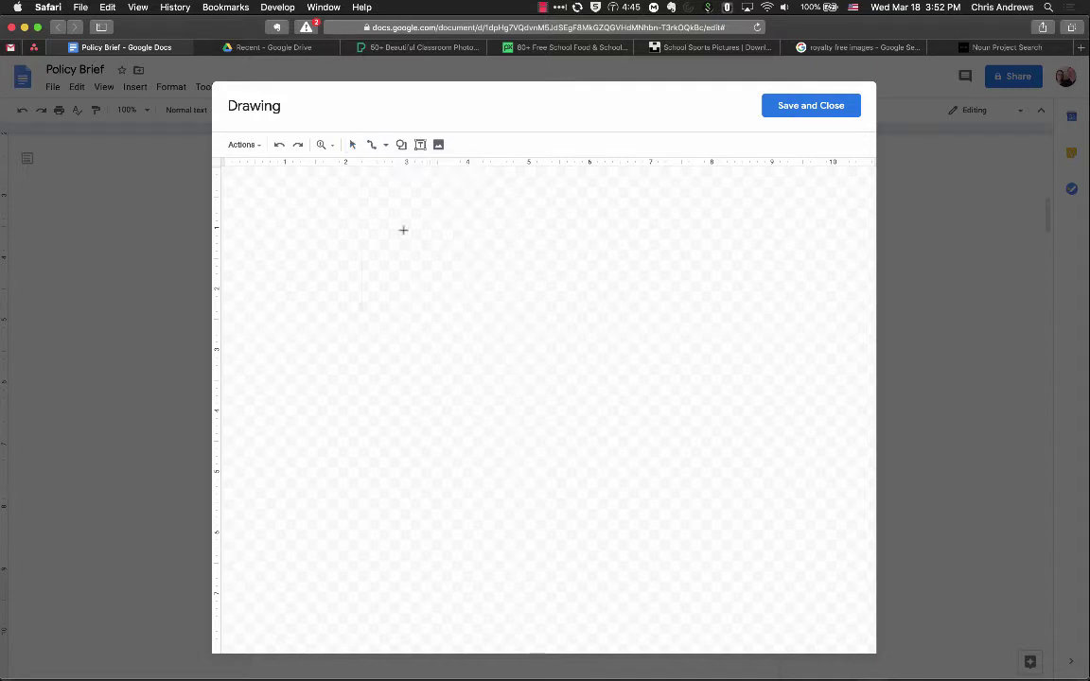
left_click_drag(369, 234, 432, 299)
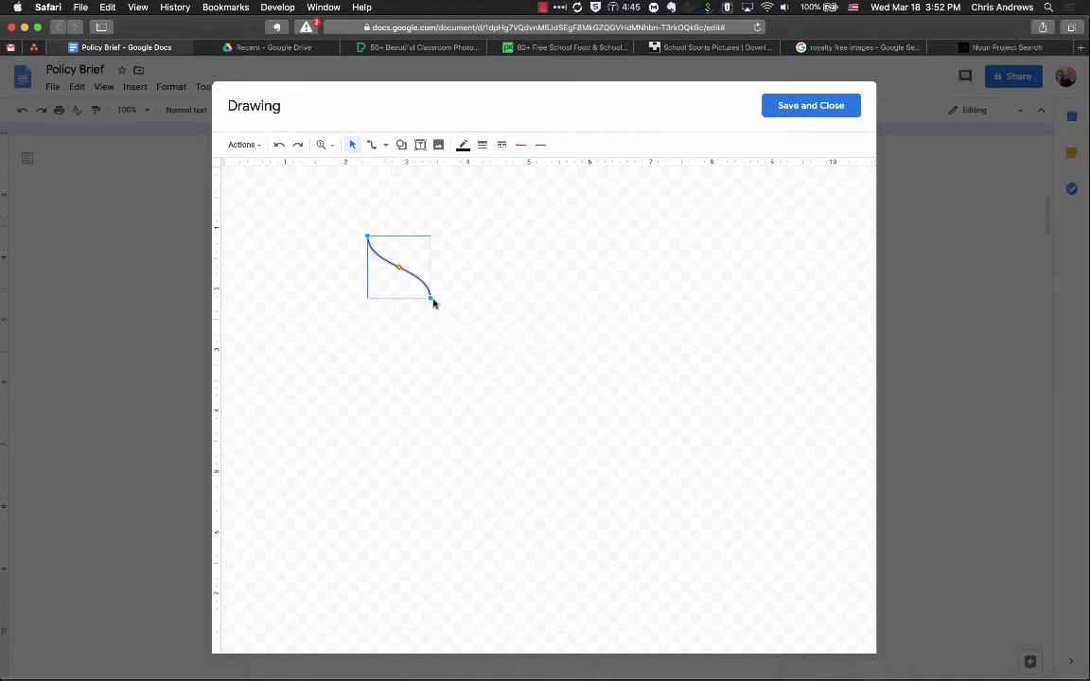
left_click(436, 359)
left_click(406, 275)
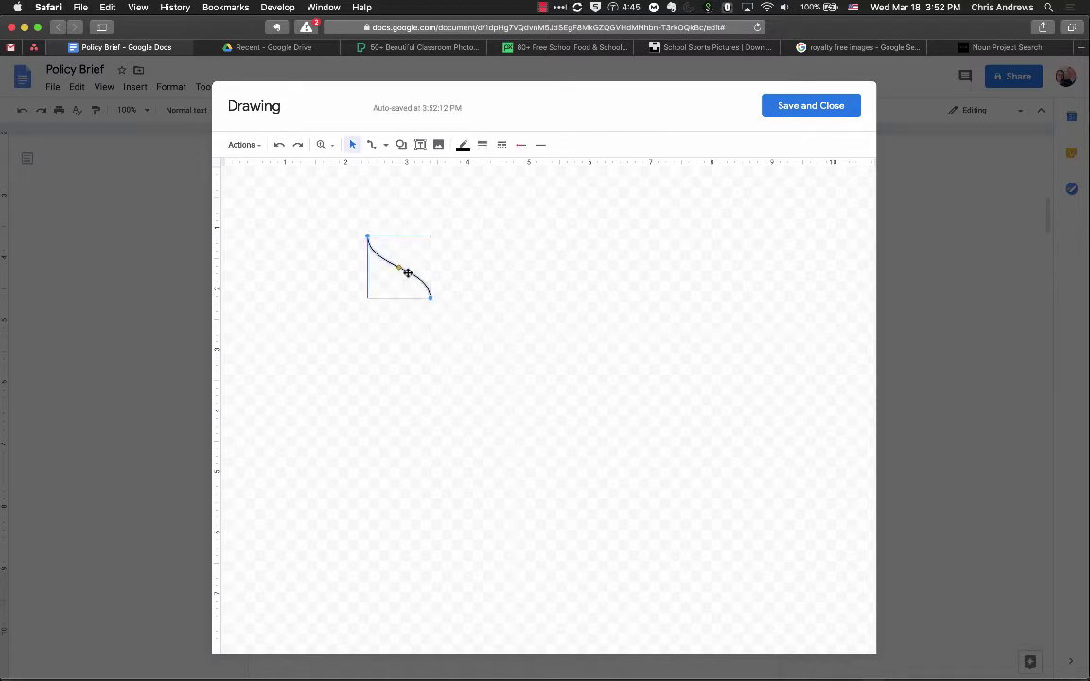
Set the curved connector's line weight to 8px
left_click(483, 145)
left_click(508, 250)
left_click(469, 263)
left_click(371, 247)
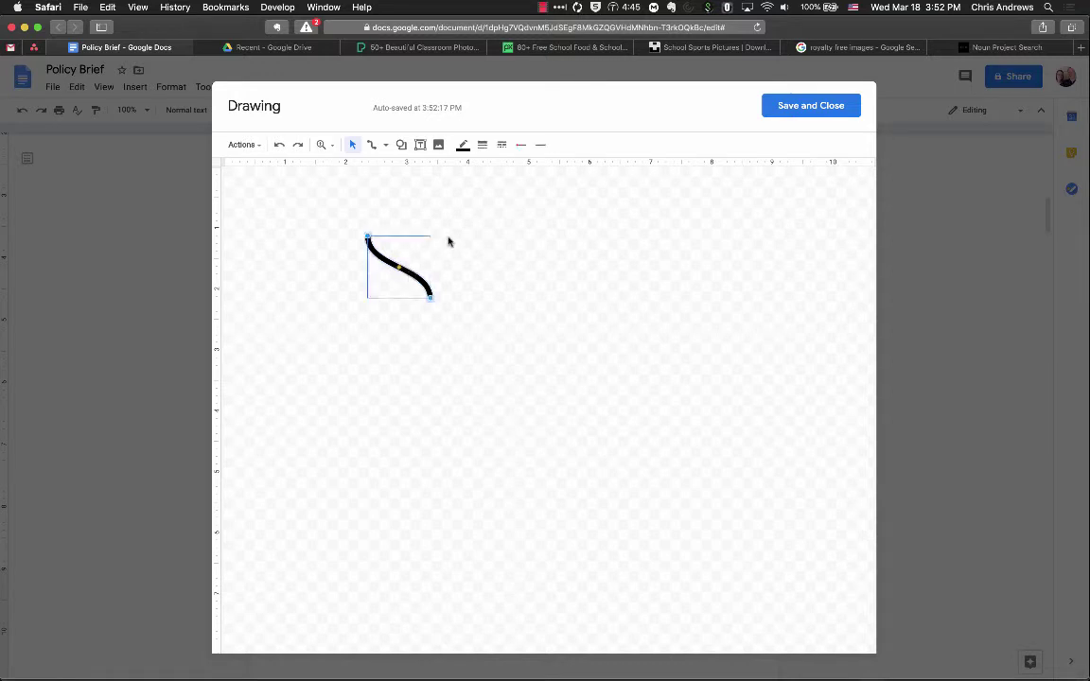
Give both the start and the end of the curved connector an open circle
left_click(521, 145)
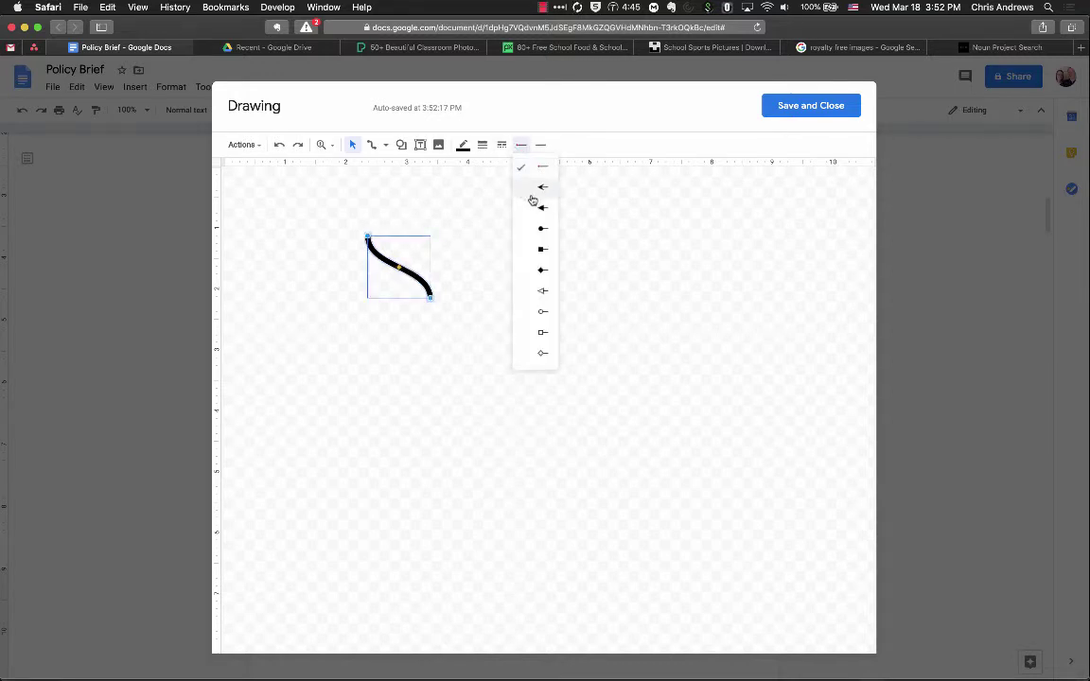
left_click(544, 312)
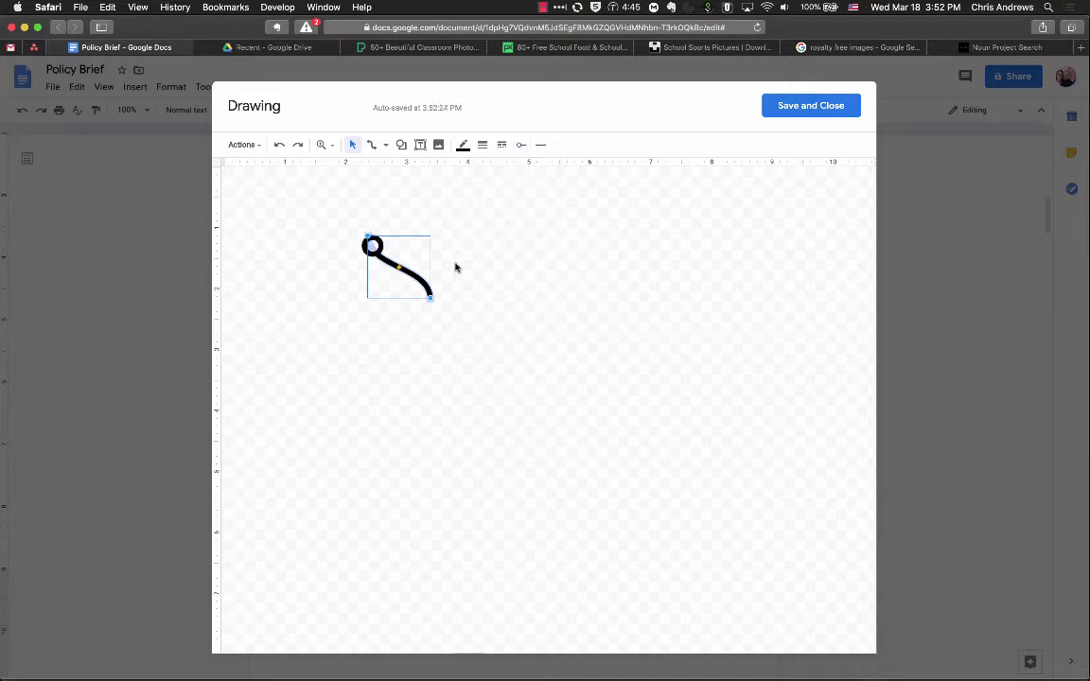
left_click(541, 145)
left_click(563, 322)
left_click(563, 322)
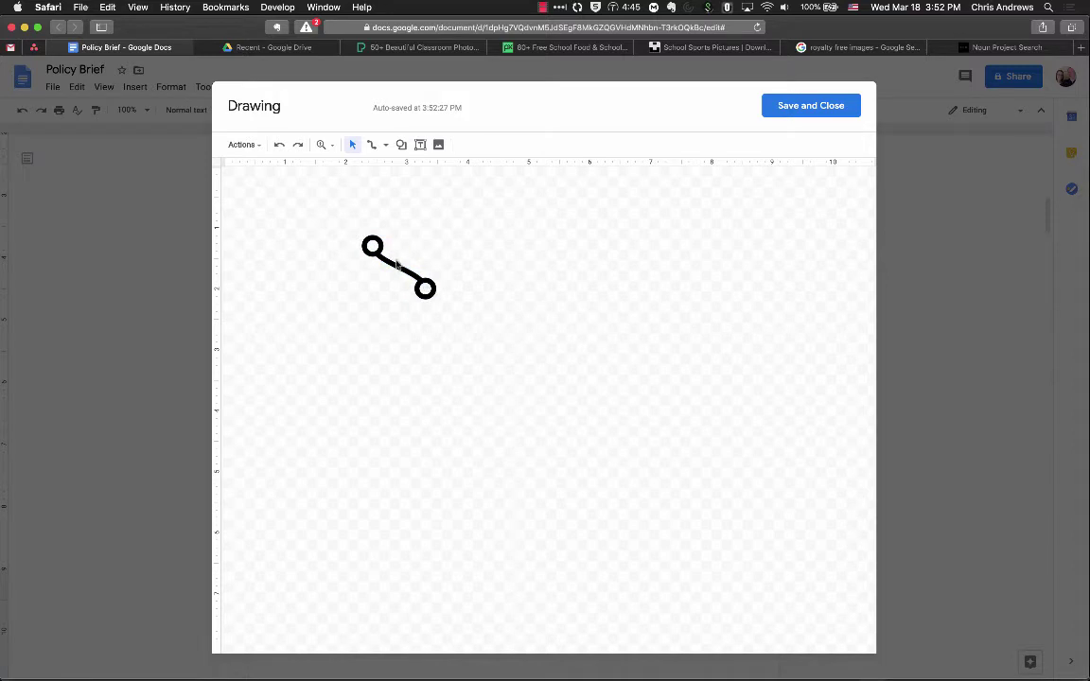
Reposition and stretch the curved connector so it spans about 2.7 inches across and 2.3 inches down, near the canvas centre
left_click_drag(394, 264, 397, 303)
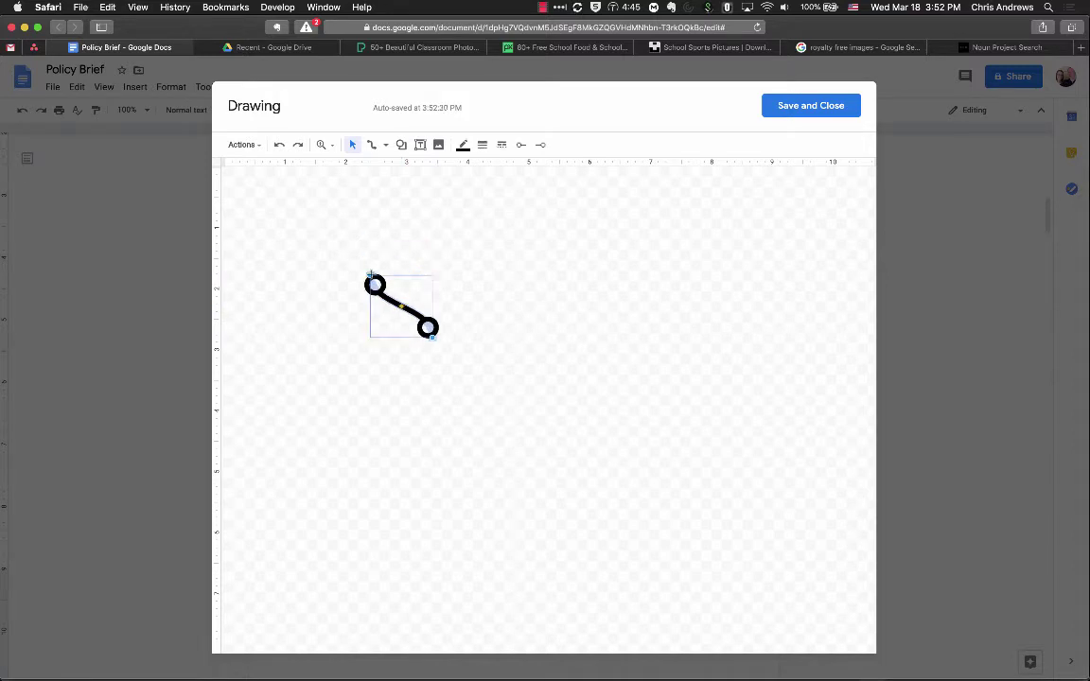
left_click_drag(355, 255, 314, 224)
left_click(489, 360)
left_click_drag(383, 284, 500, 356)
left_click_drag(549, 409, 604, 429)
left_click(343, 294)
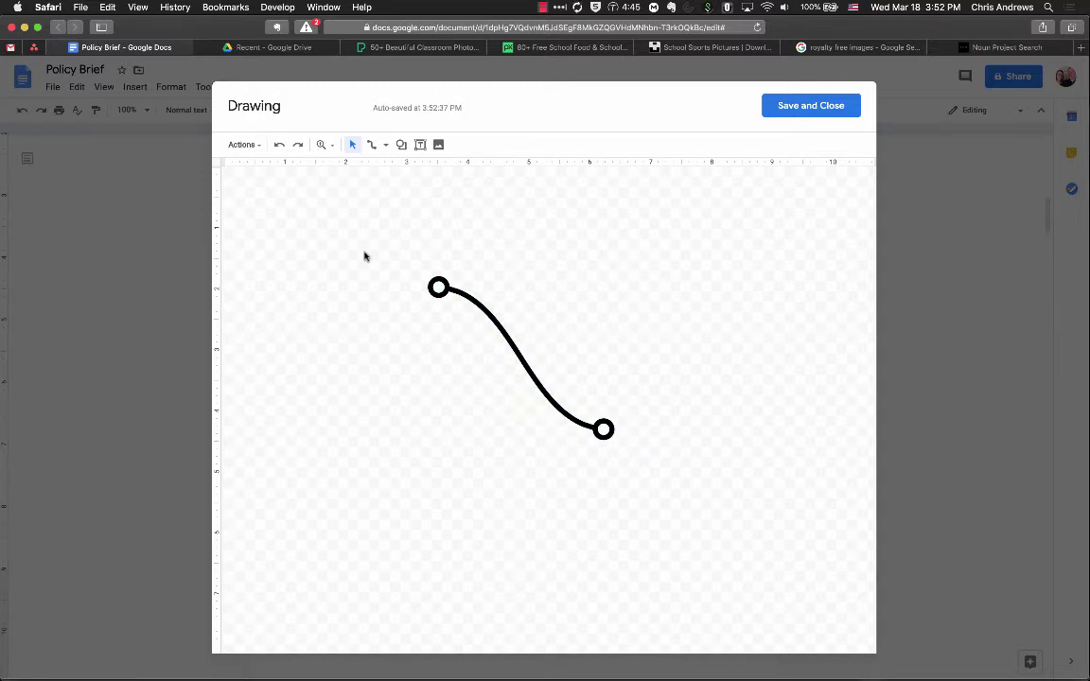
Draw a rectangle about 2.2 by 1.5 inches and move it over the connector's upper end
left_click(402, 145)
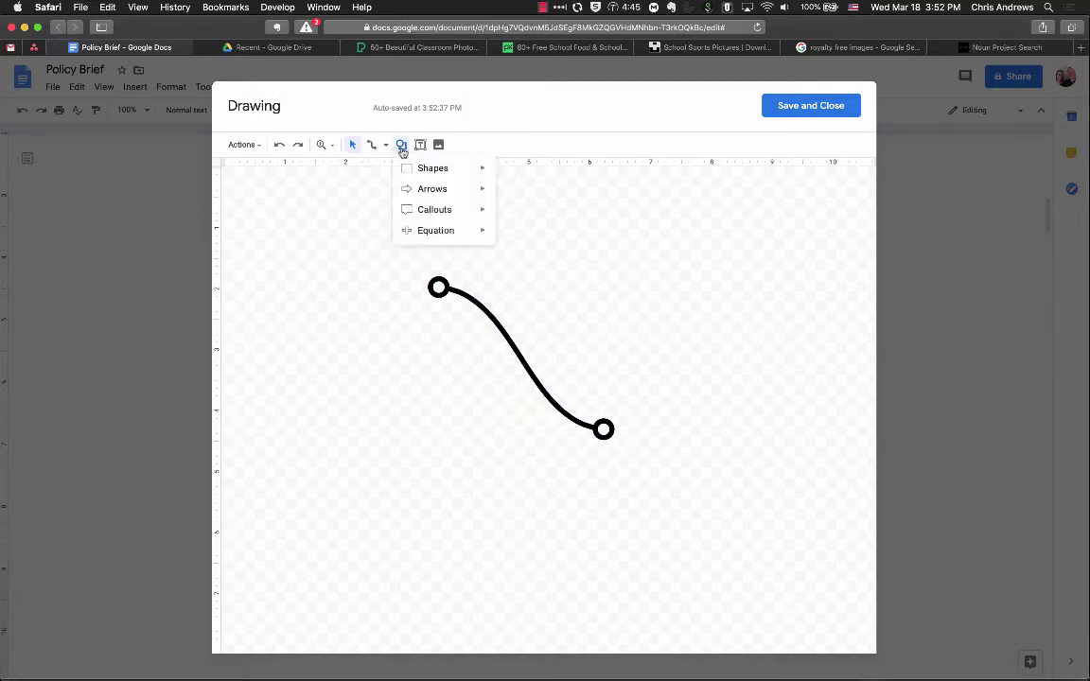
mouse_move(494, 180)
left_click_drag(285, 239, 423, 331)
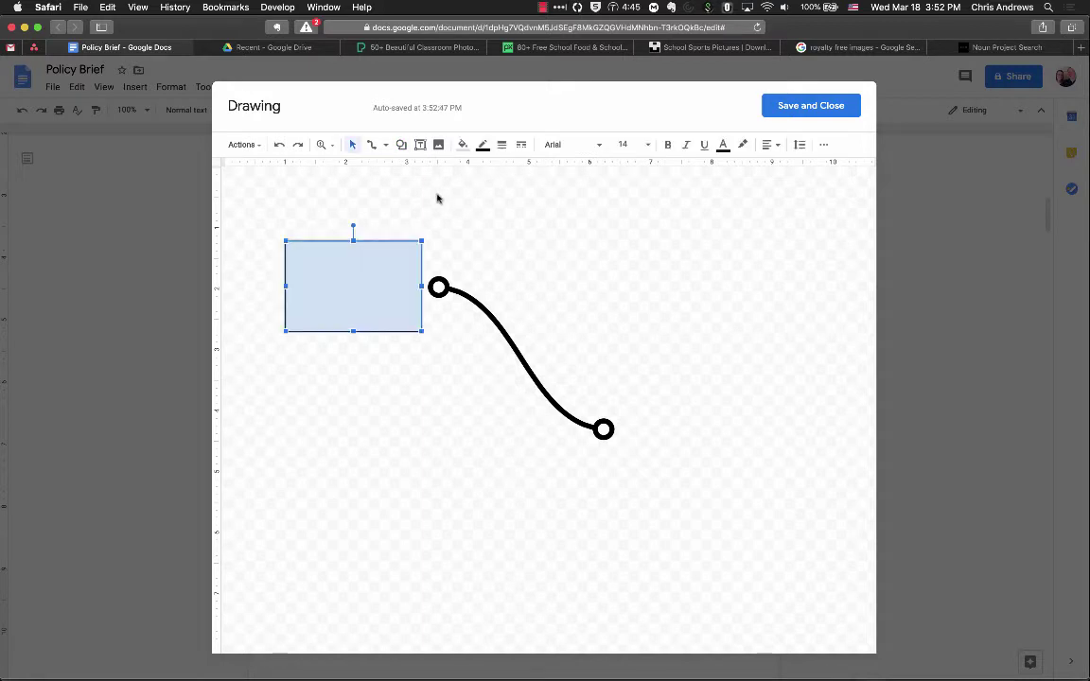
left_click_drag(389, 275, 416, 278)
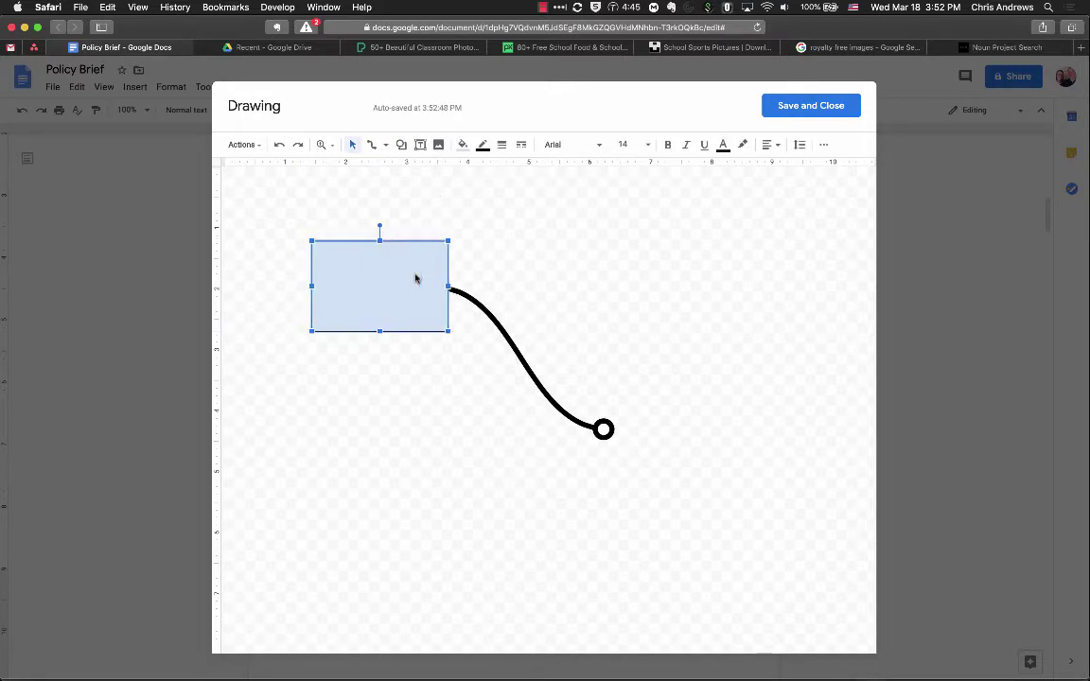
Send the blue rectangle backward so it sits behind the connector's ring end
right_click(416, 278)
left_click(389, 302)
left_click(505, 271)
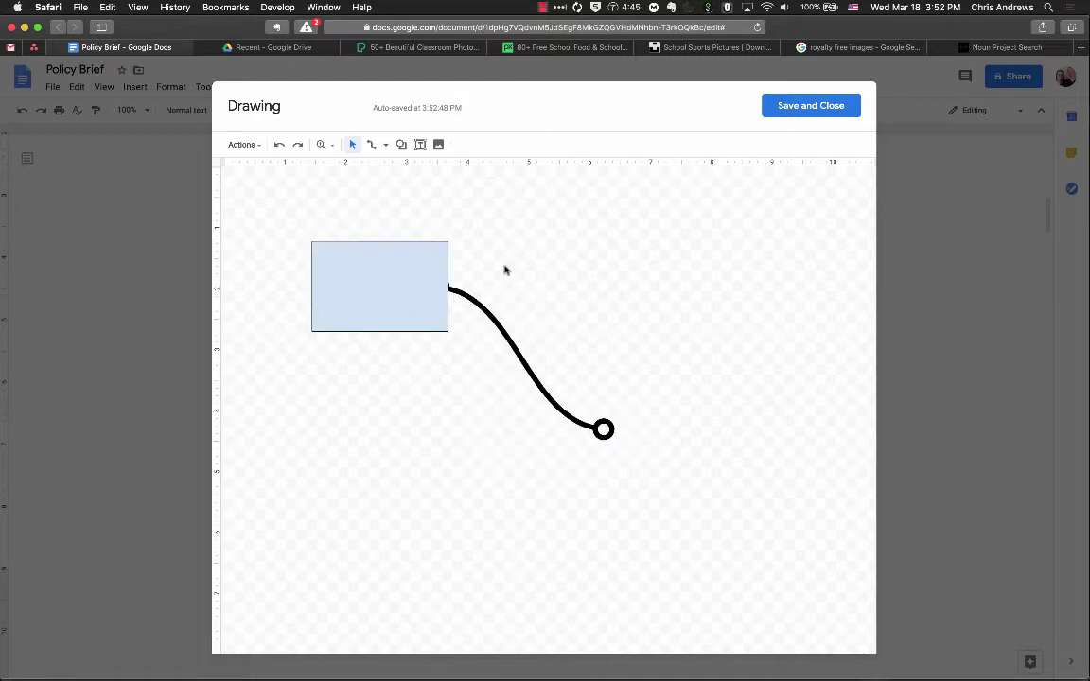
right_click(371, 291)
mouse_move(458, 455)
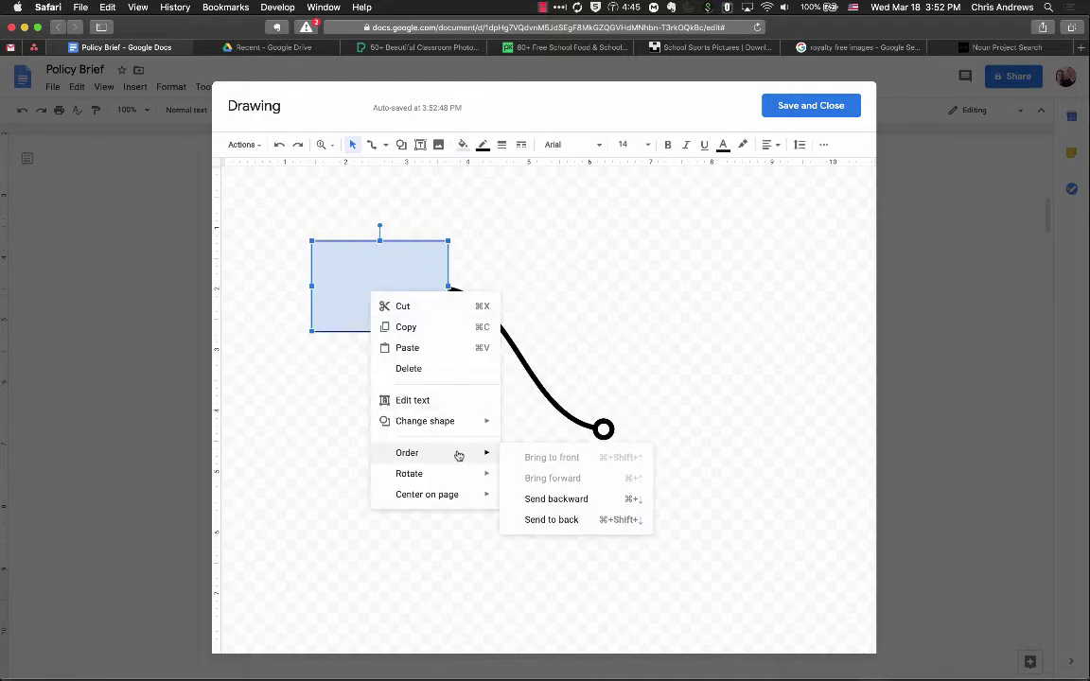
left_click(580, 499)
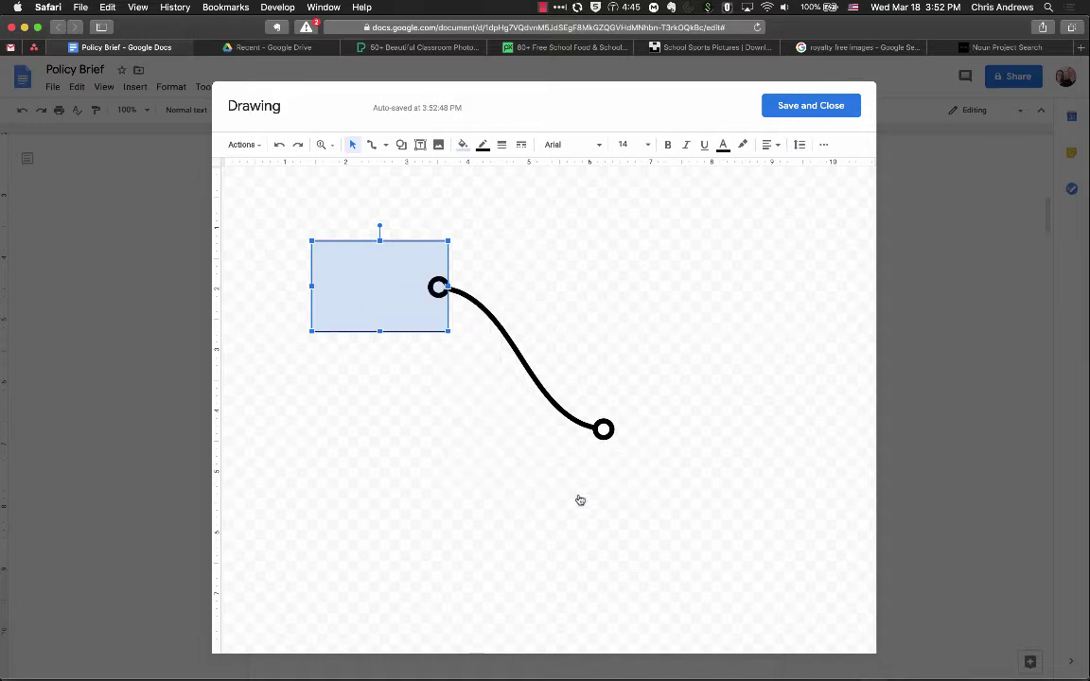
left_click(575, 365)
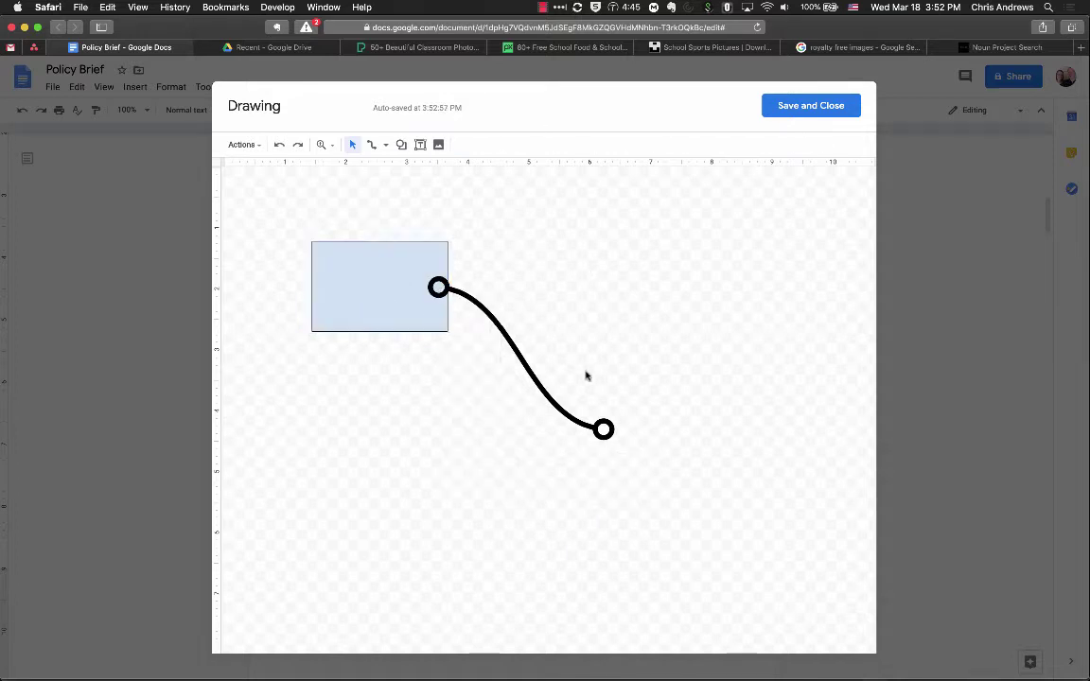
Draw a hexagon and position it over the lower ring end of the connector
left_click(402, 144)
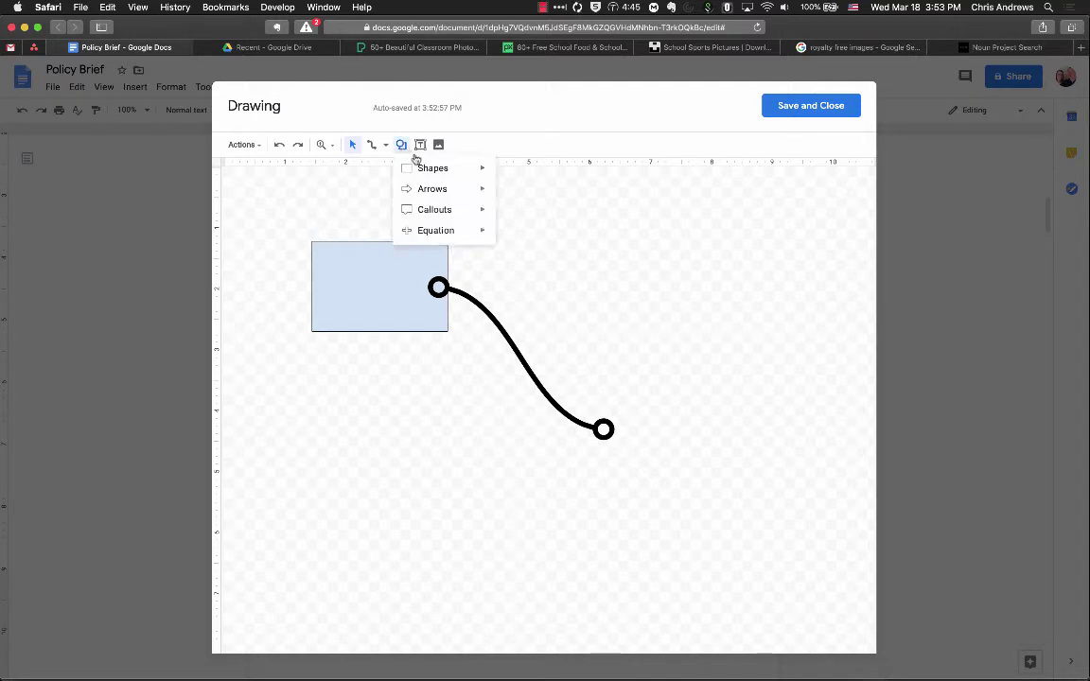
mouse_move(426, 167)
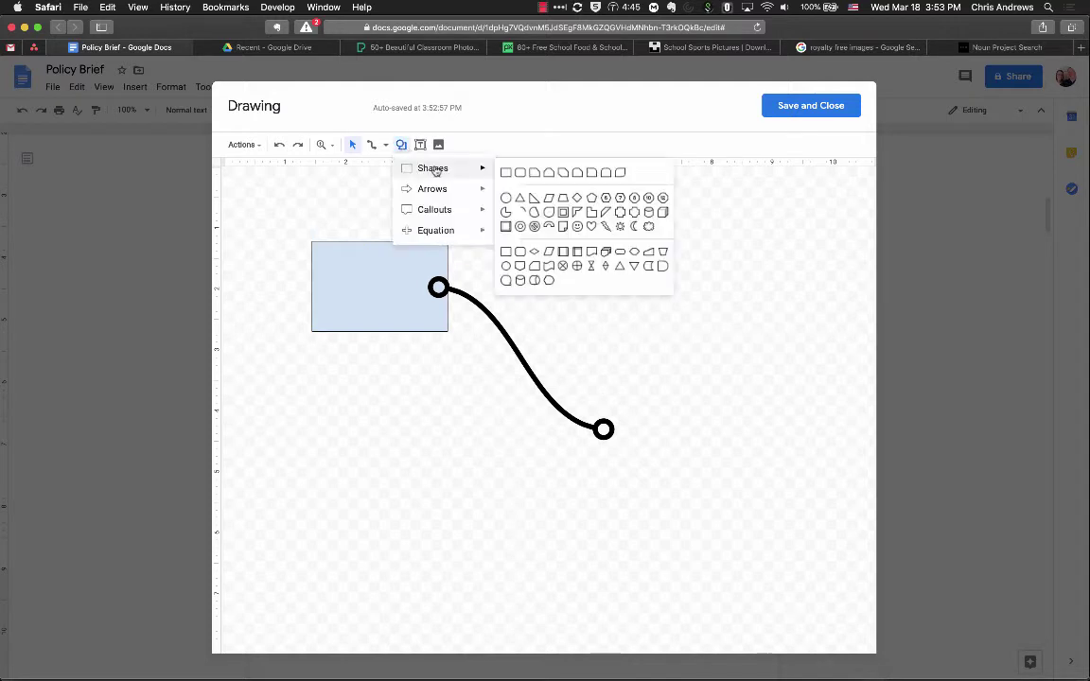
left_click(606, 198)
left_click_drag(625, 384, 724, 483)
left_click_drag(669, 445, 649, 454)
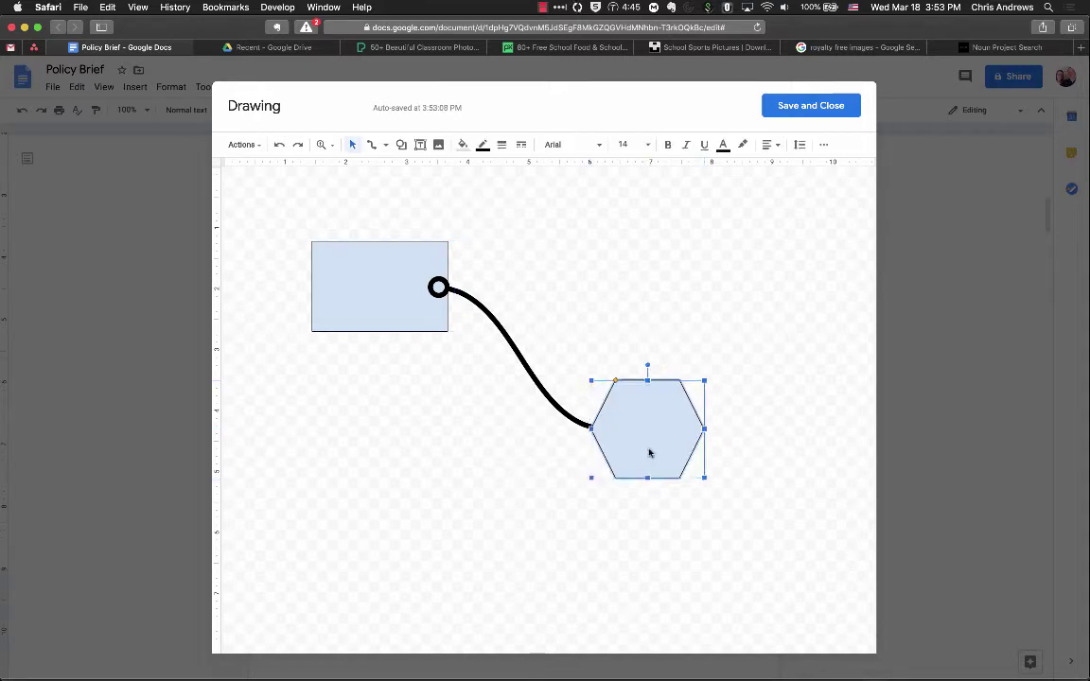
Send the hexagon backward so it sits behind the connector's ring end
right_click(641, 442)
mouse_move(727, 388)
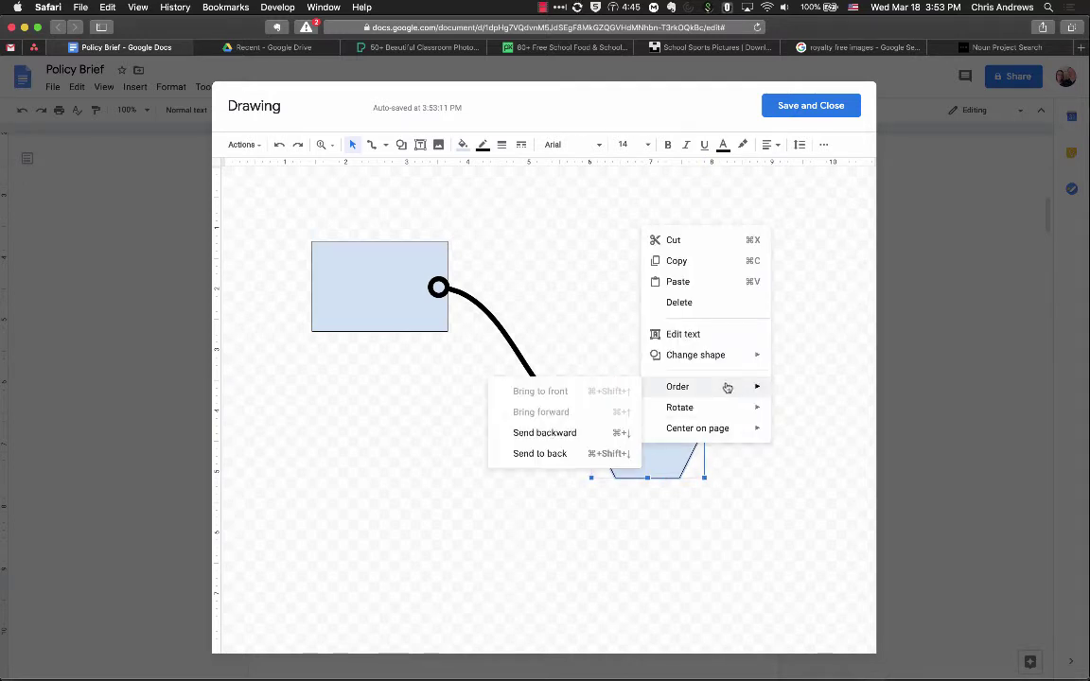
left_click(584, 433)
left_click(616, 323)
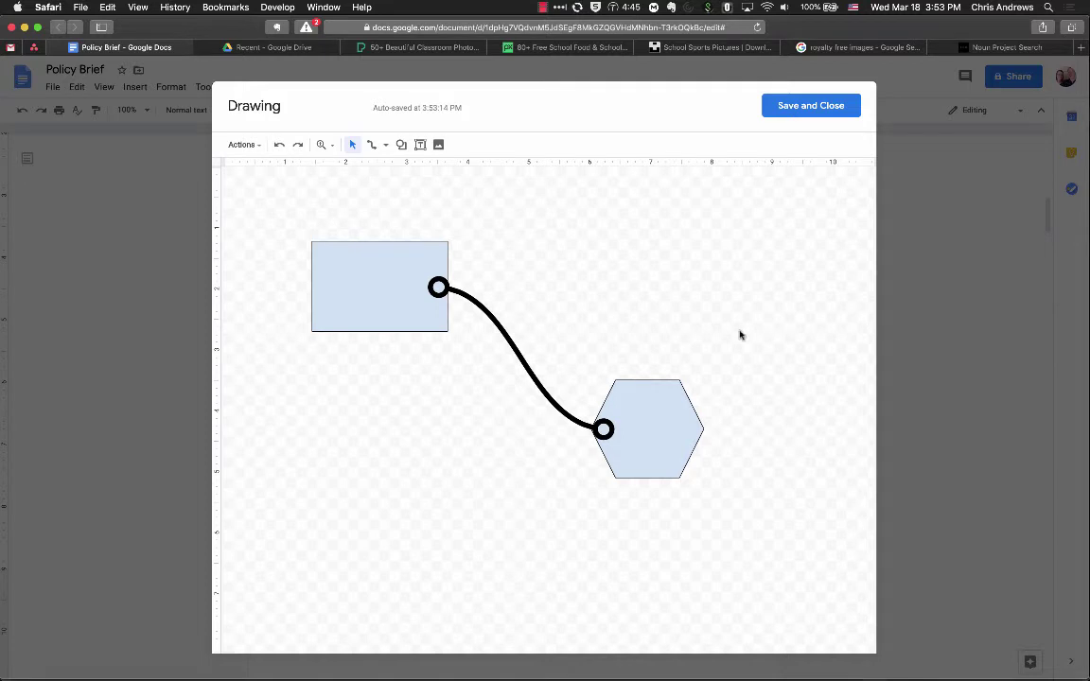
Label the rectangle "Asd;kfj a;l ksd" and the hexagon "J ;asdfj ;laksdjf", and save the drawing into the document
double_click(357, 287)
type("Asd;kfj a;l ksd")
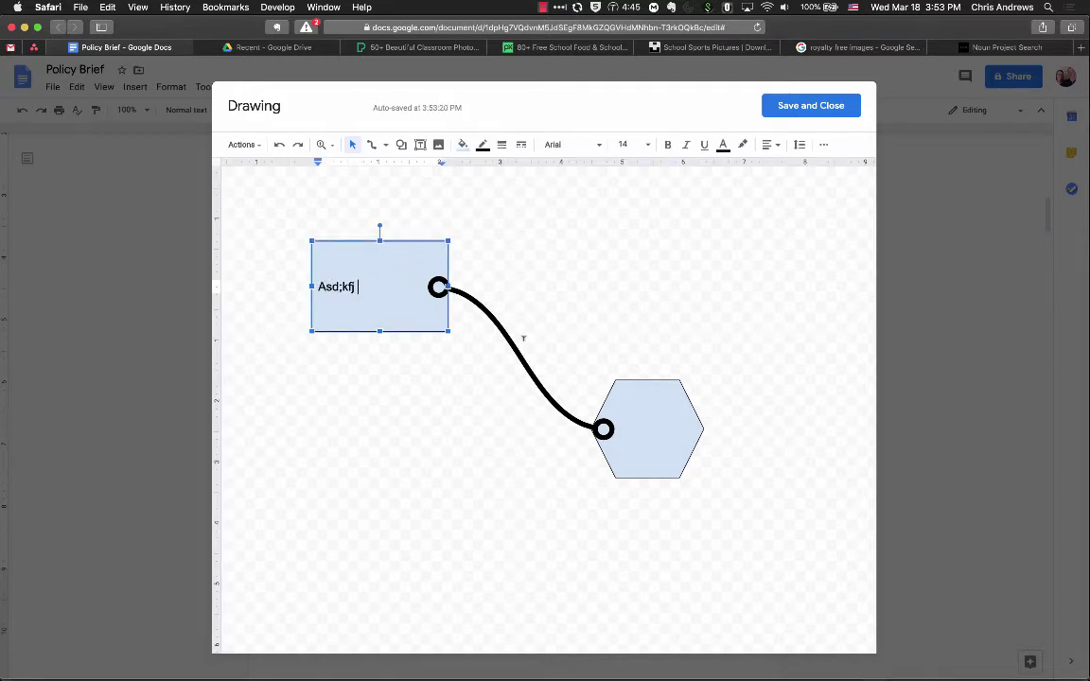
double_click(657, 419)
type("J ;asdfj ;laksdjf")
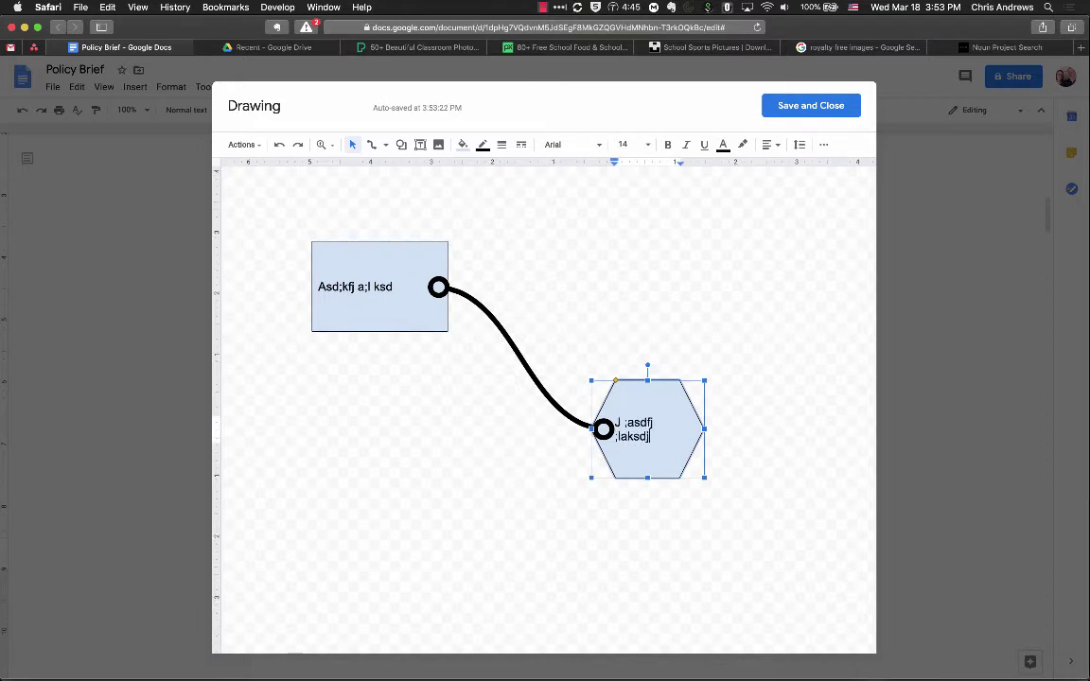
left_click(672, 272)
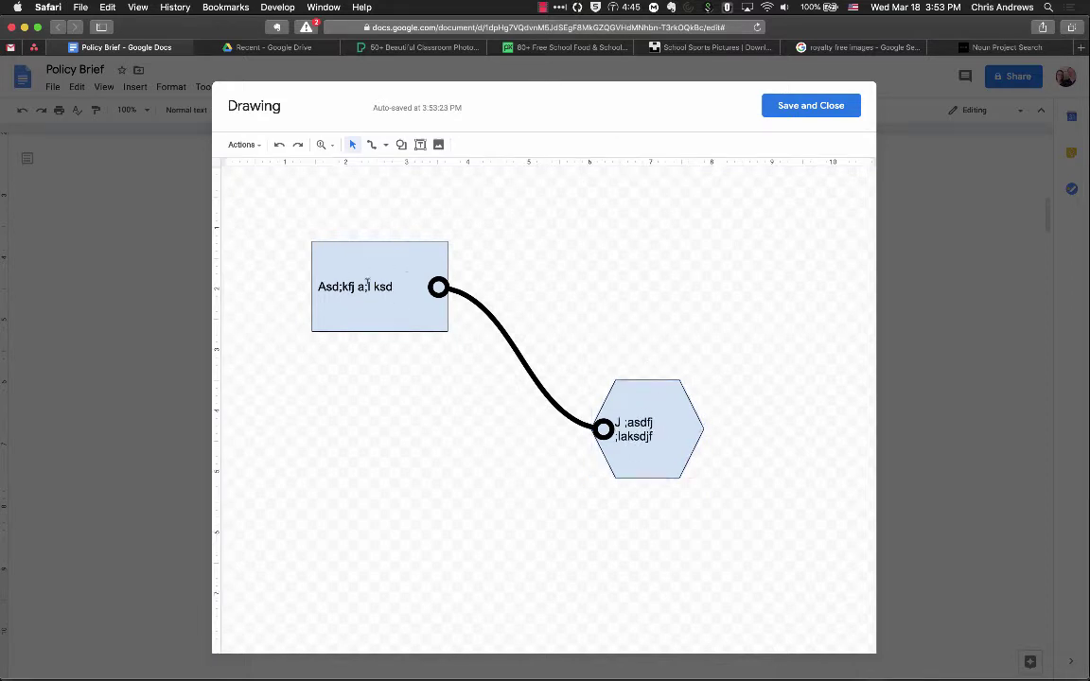
left_click(800, 112)
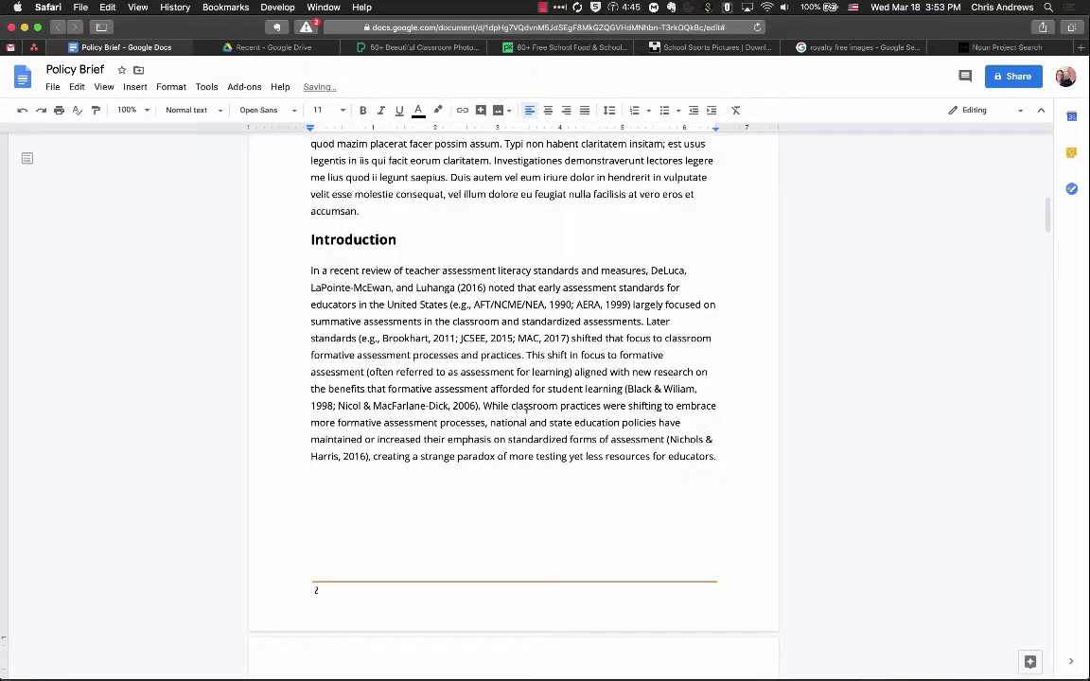
Shrink the inserted drawing on page 3 proportionally to about 3.3 inches wide
scroll(525, 409, "down", 5)
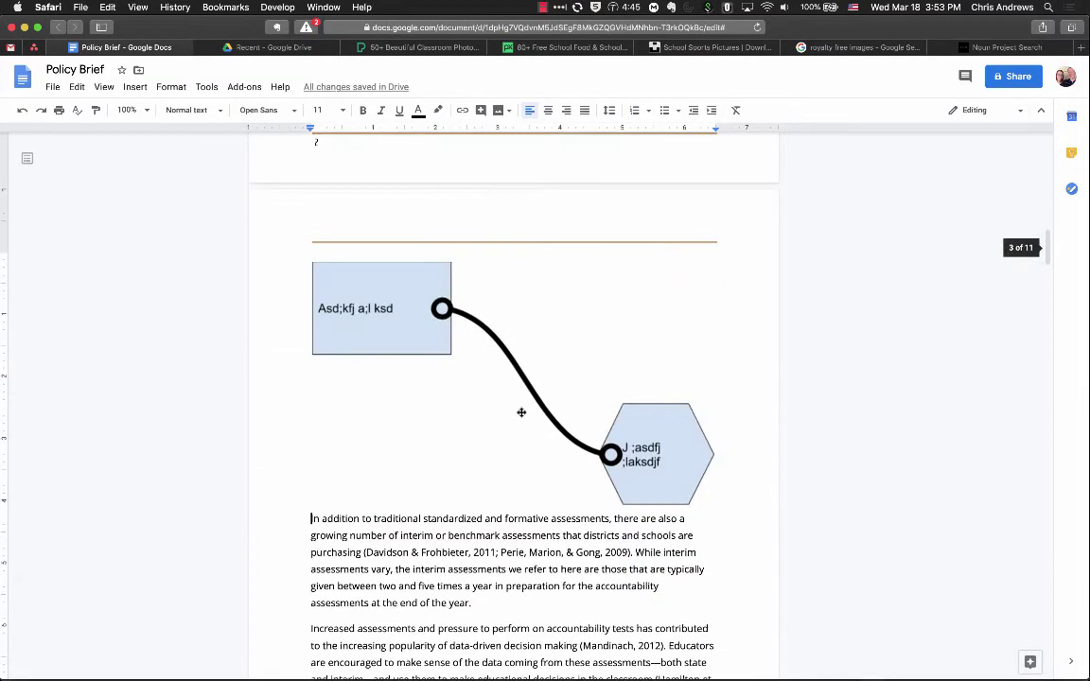
left_click(472, 368)
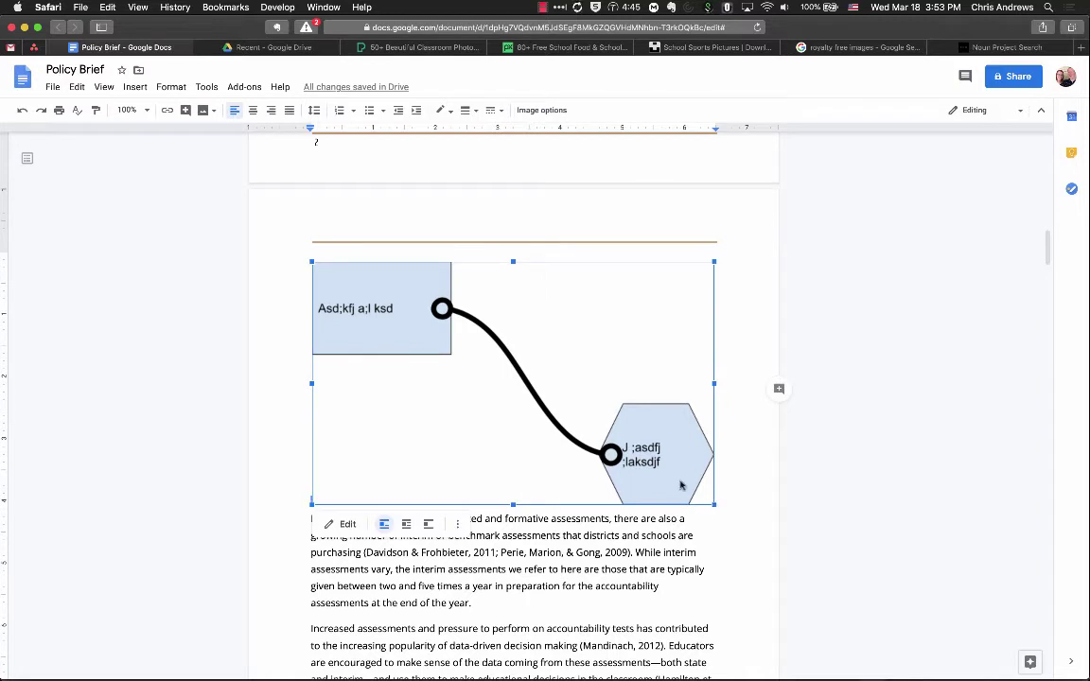
mouse_move(714, 504)
left_mouse_down()
mouse_move(606, 439)
mouse_move(606, 424)
mouse_move(520, 387)
left_mouse_up()
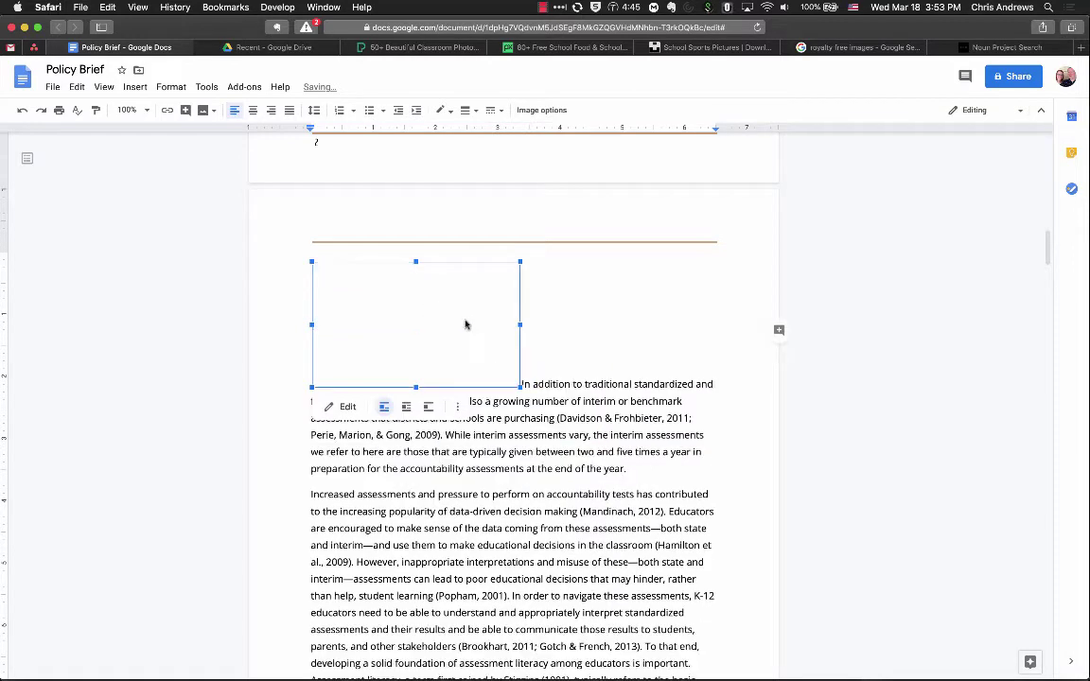
Wrap text around the drawing and place it beside the end of the first Introduction paragraph on page 2
left_click(407, 406)
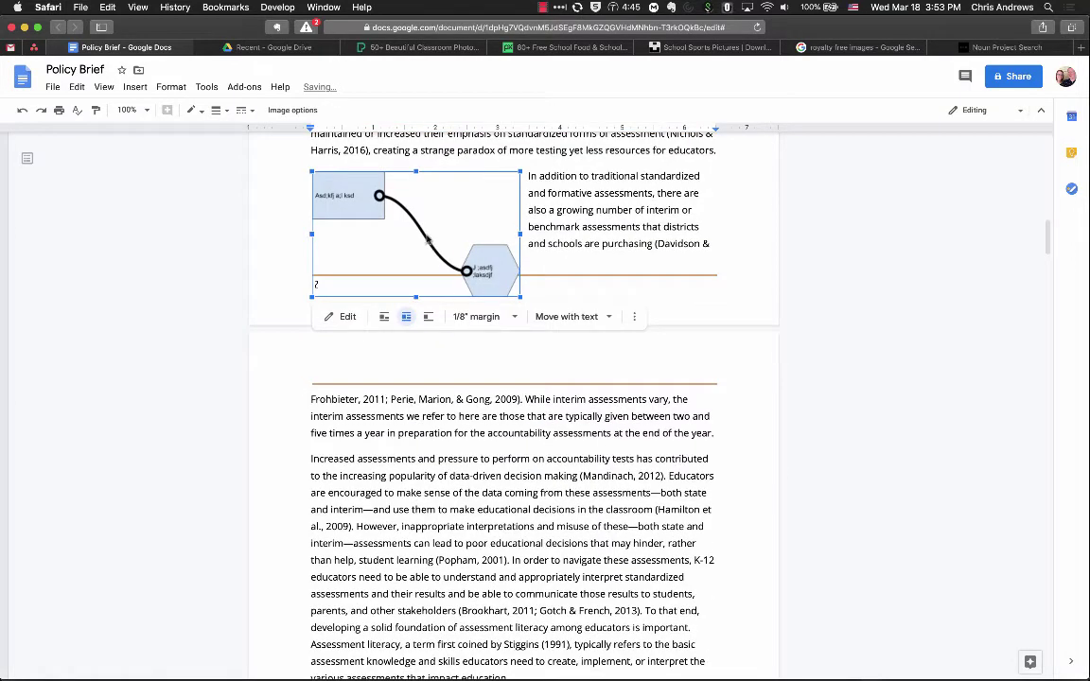
mouse_move(425, 227)
left_mouse_down()
mouse_move(416, 180)
mouse_move(417, 299)
mouse_move(430, 274)
left_mouse_up()
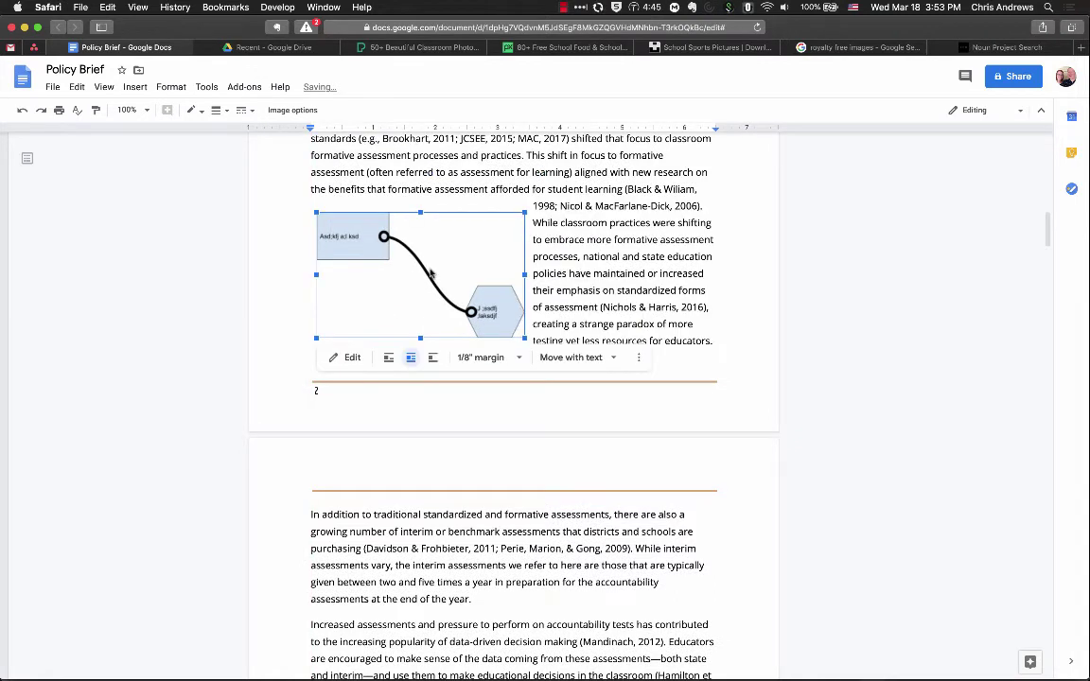
left_click(591, 273)
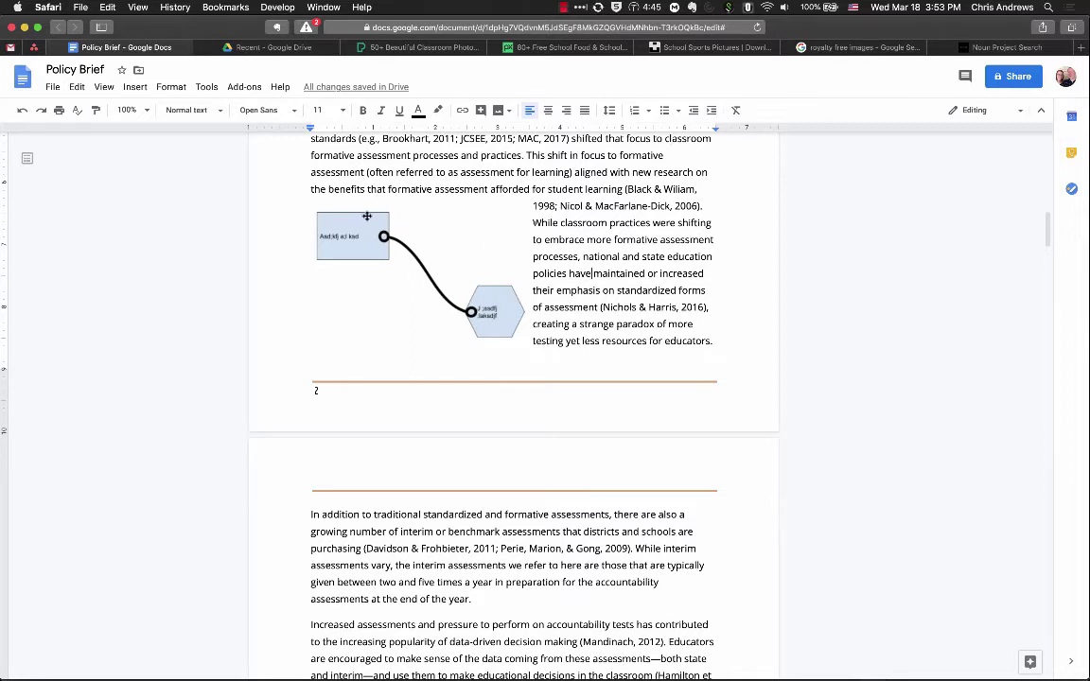
Look over the Indiana icons on Noun Project and the Policy Brief text through the Context section
left_click(984, 47)
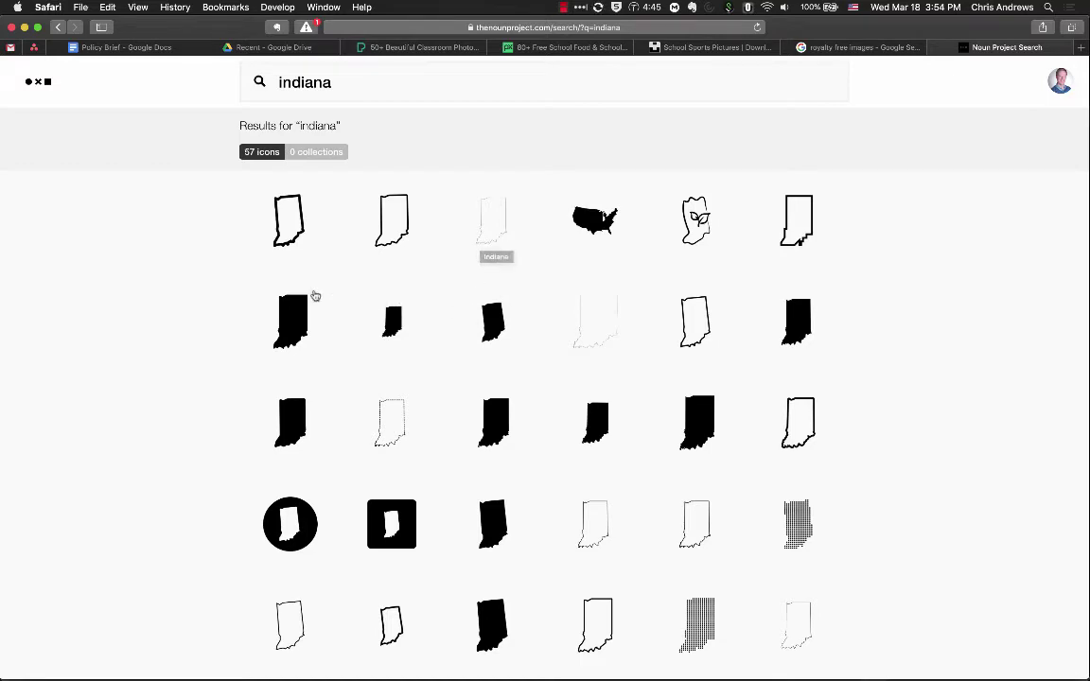
left_click(119, 45)
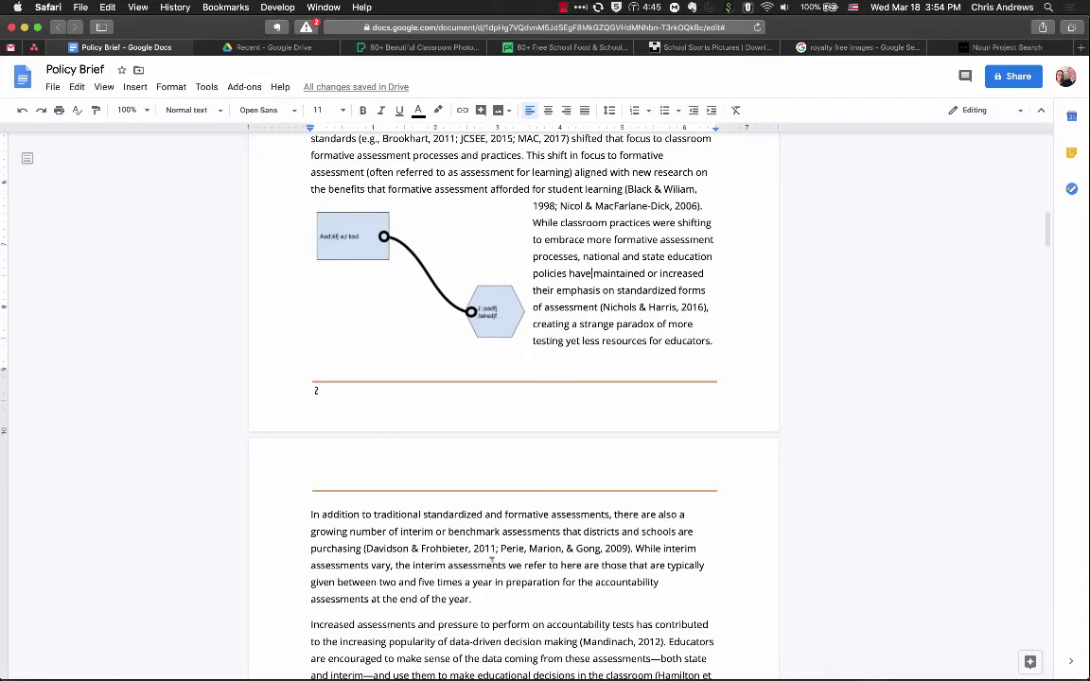
scroll(492, 560, "down", 5)
scroll(377, 416, "down", 3)
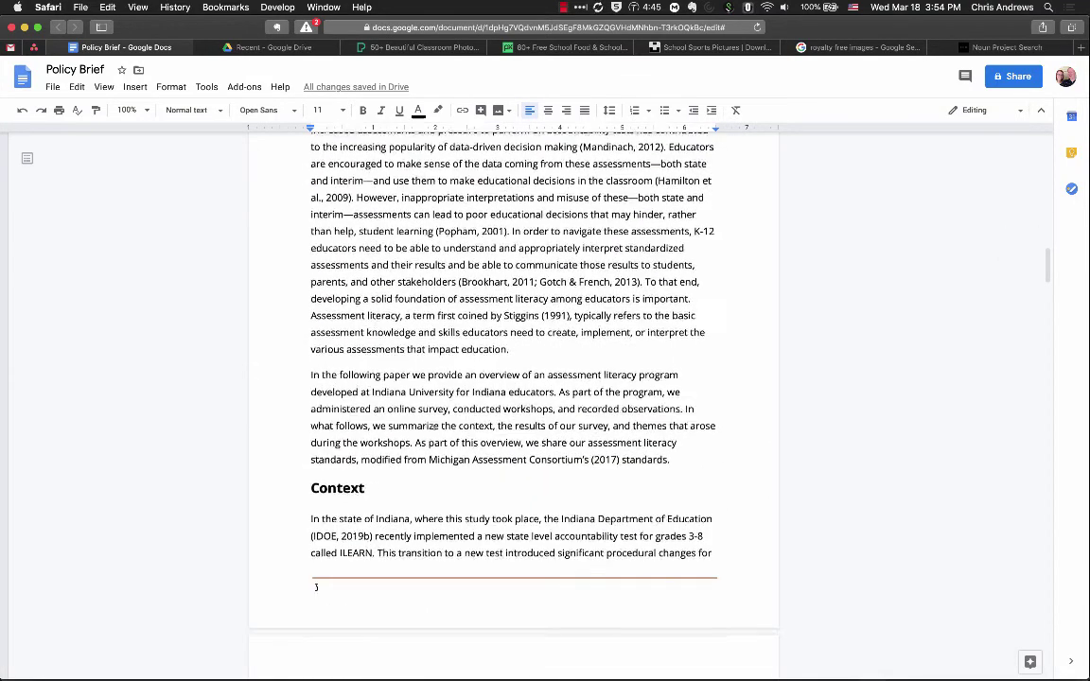
Switch to Noun Project and open the dotted Indiana map icon from the "indiana" results
left_click(1003, 47)
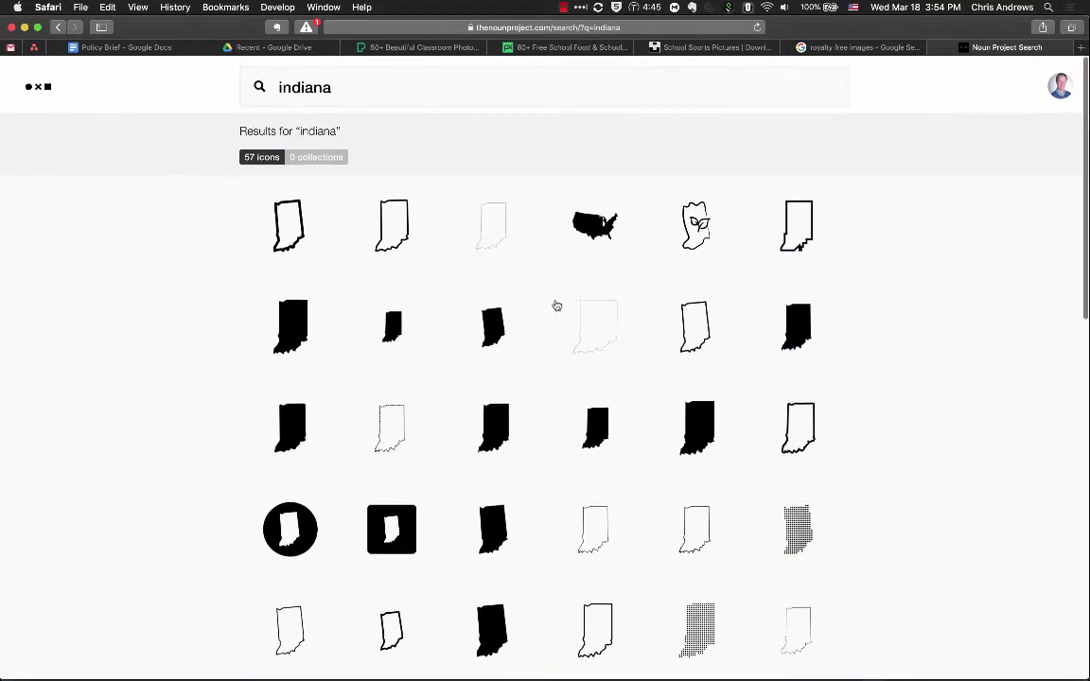
scroll(624, 397, "down", 2)
left_click(705, 535)
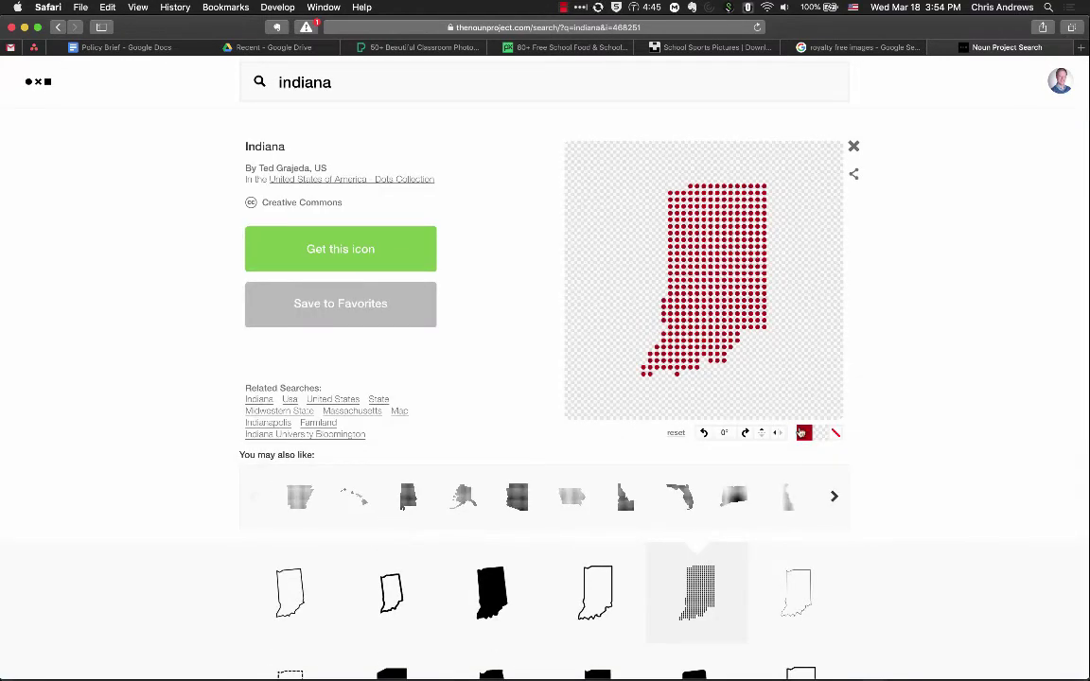
Get the dotted Indiana icon under the Basic Download option with the $0 Creative Commons license
mouse_move(322, 207)
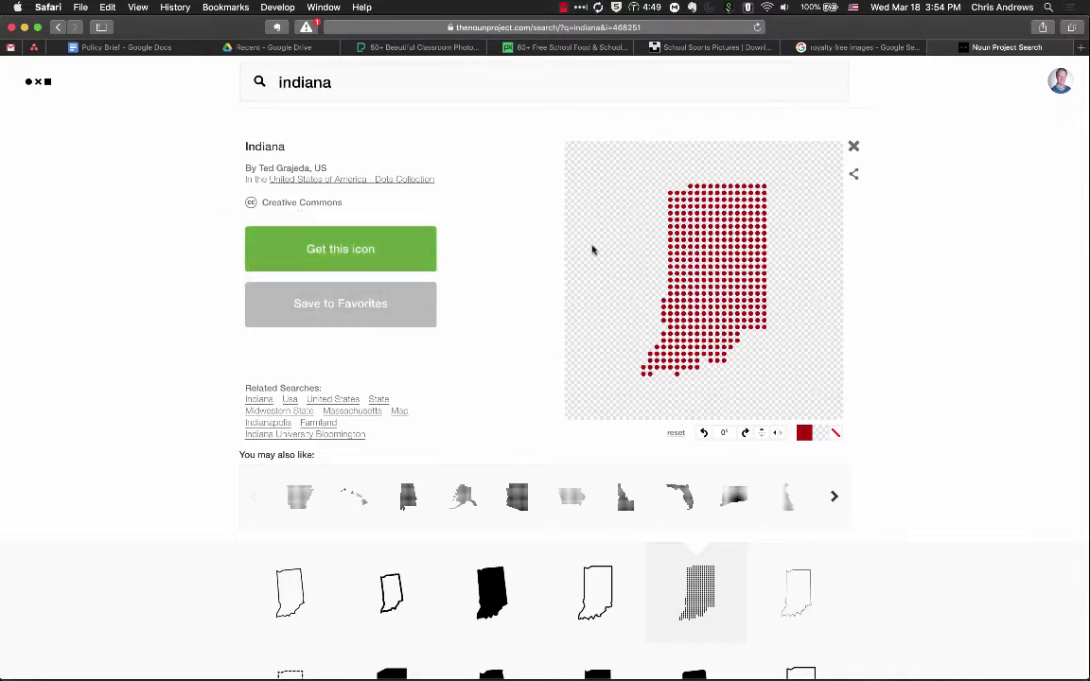
left_click(334, 250)
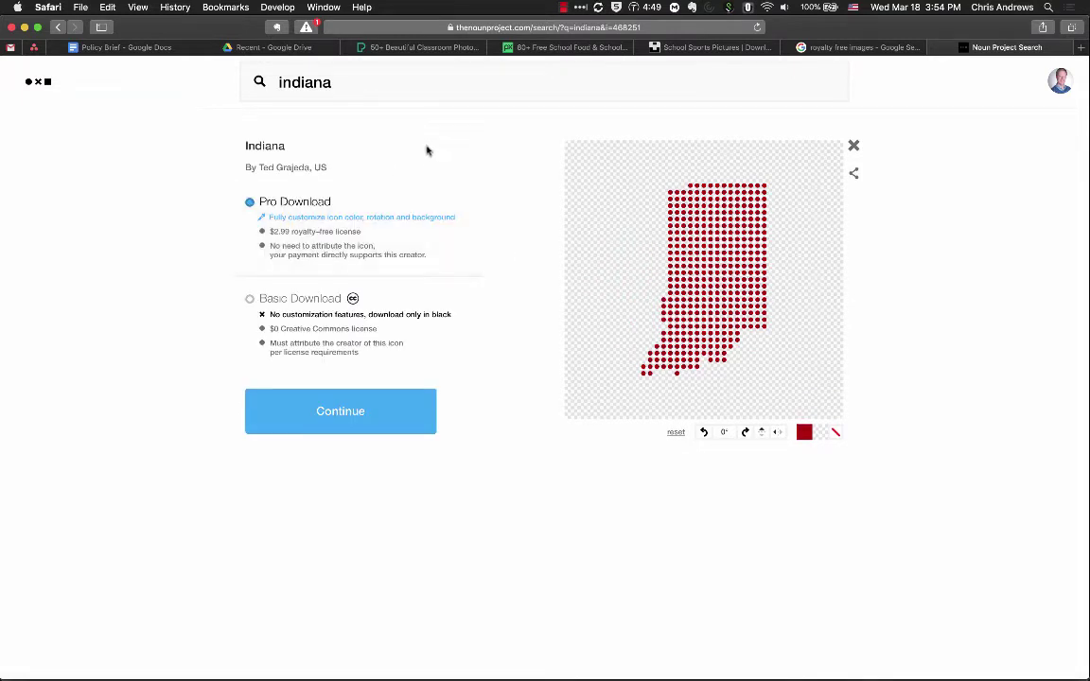
left_click(296, 301)
left_click(365, 428)
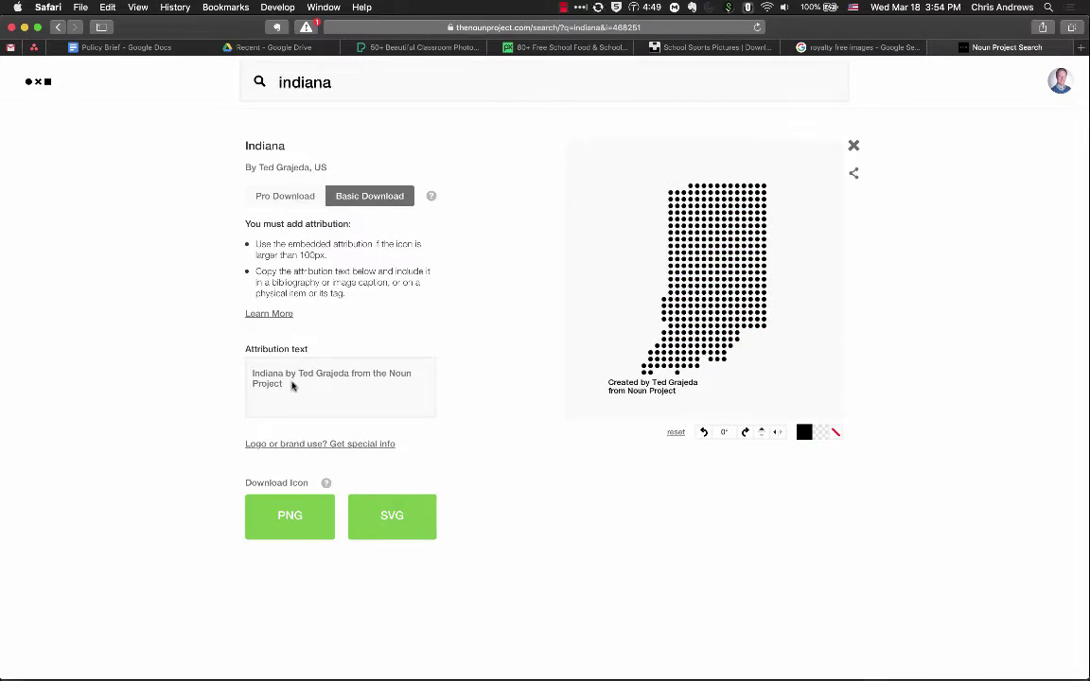
Select the icon's attribution text and download the icon as PNG to the Desktop as noun_Indiana_468251.png
left_click_drag(303, 386, 248, 373)
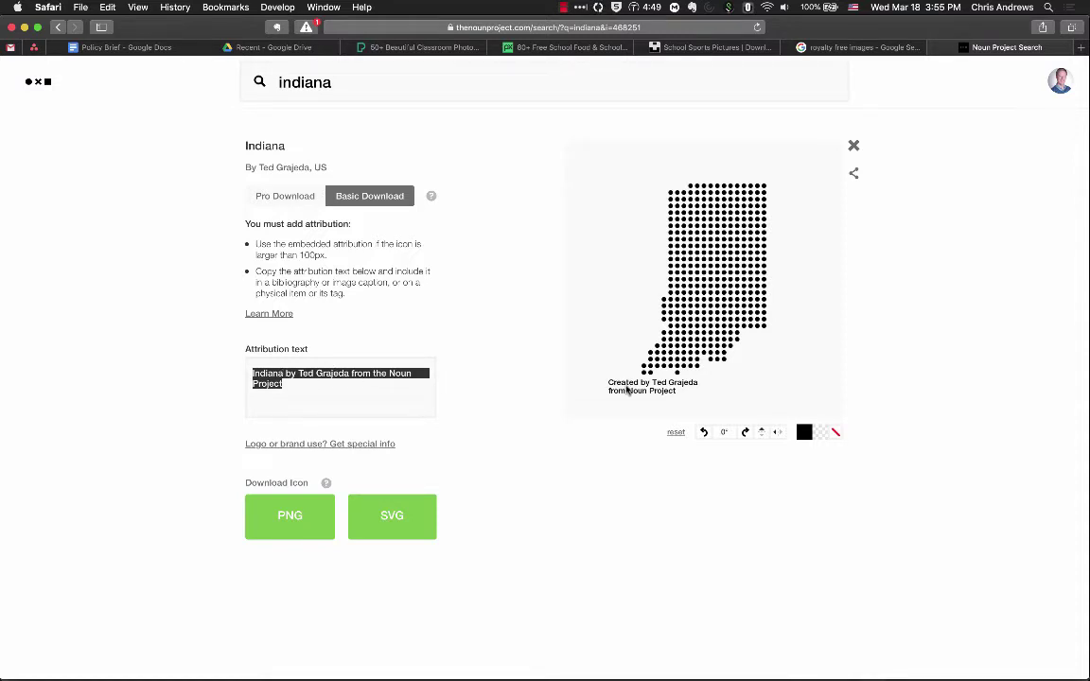
left_click(291, 523)
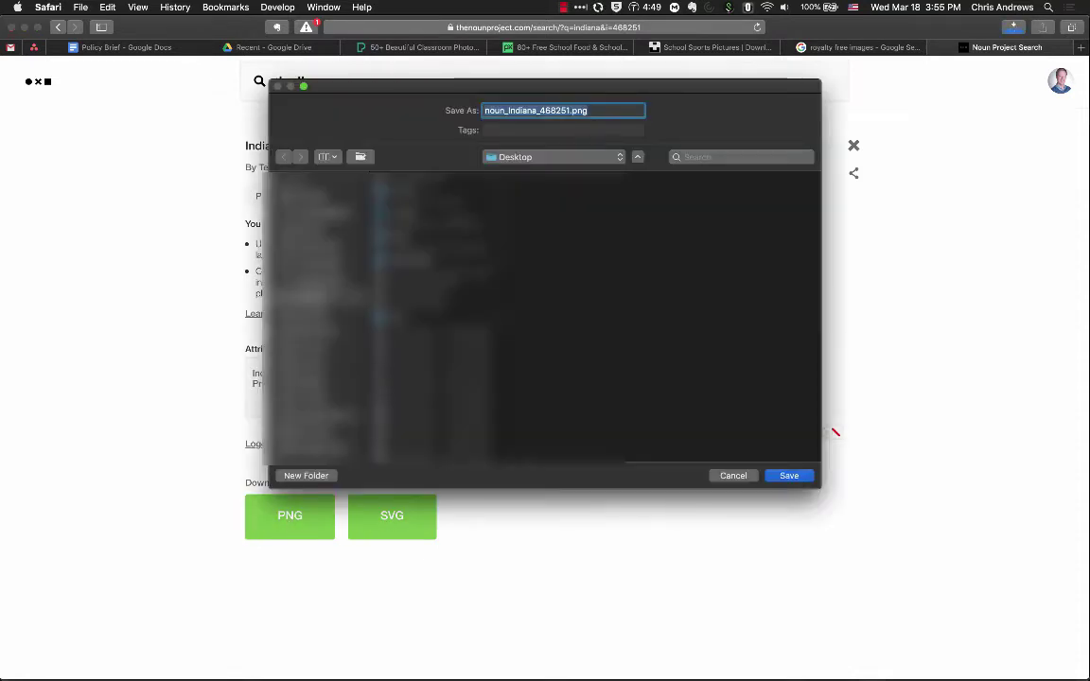
left_click(789, 476)
Return to the Policy Brief in Google Docs and insert noun_Indiana_468251.png from the Desktop
key("super+Tab")
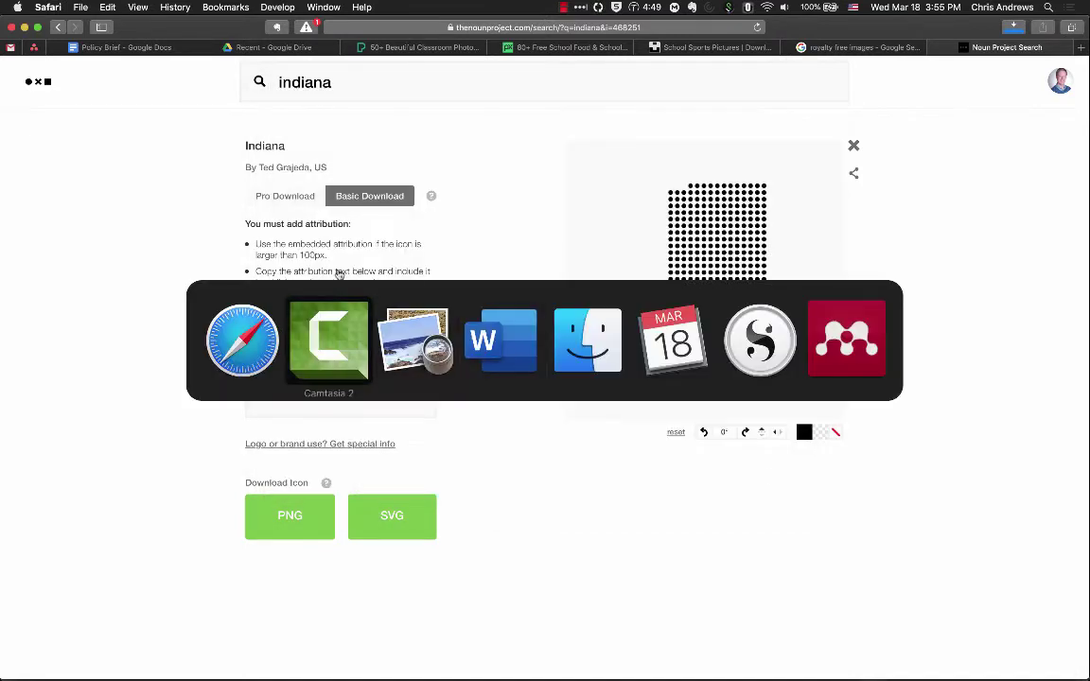
left_click(104, 44)
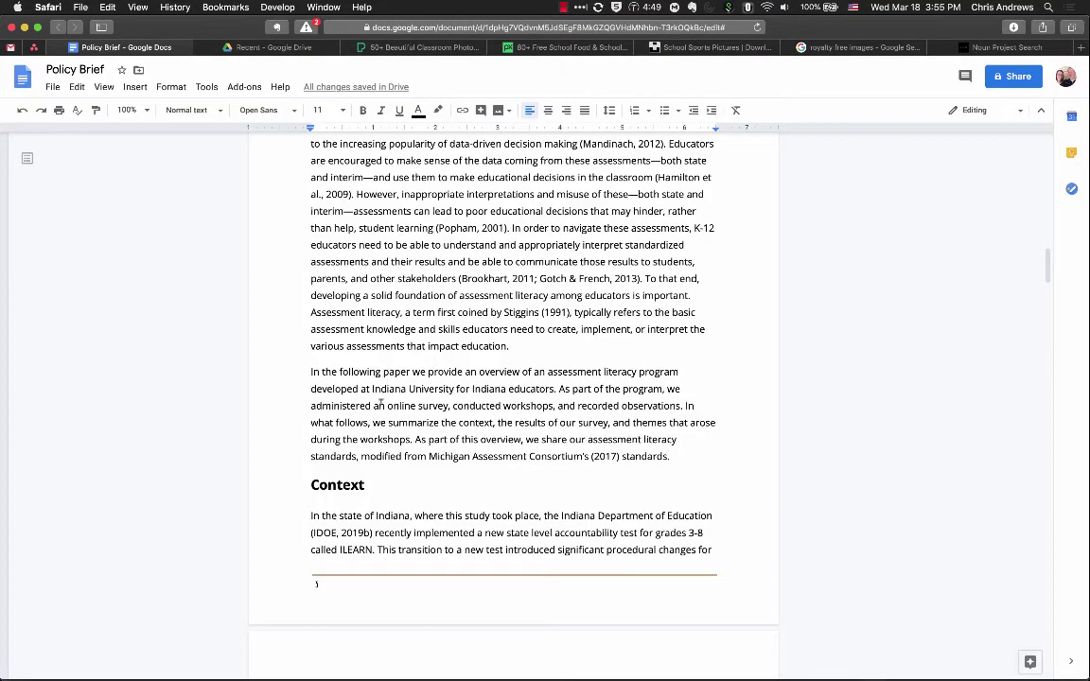
left_click(135, 88)
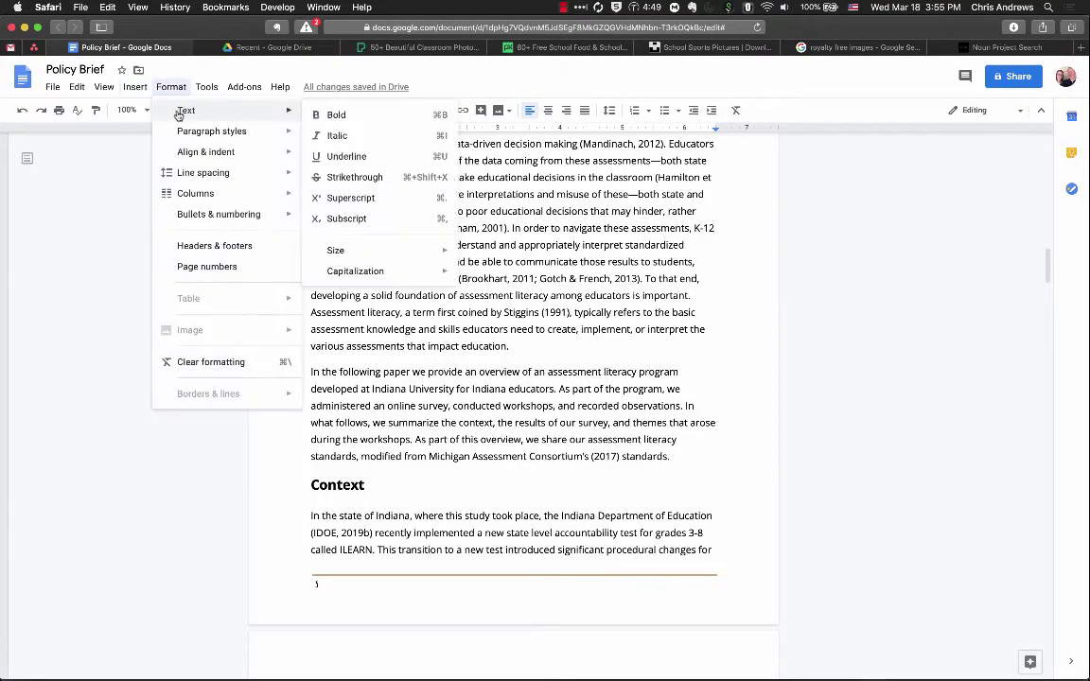
mouse_move(137, 110)
left_click(287, 110)
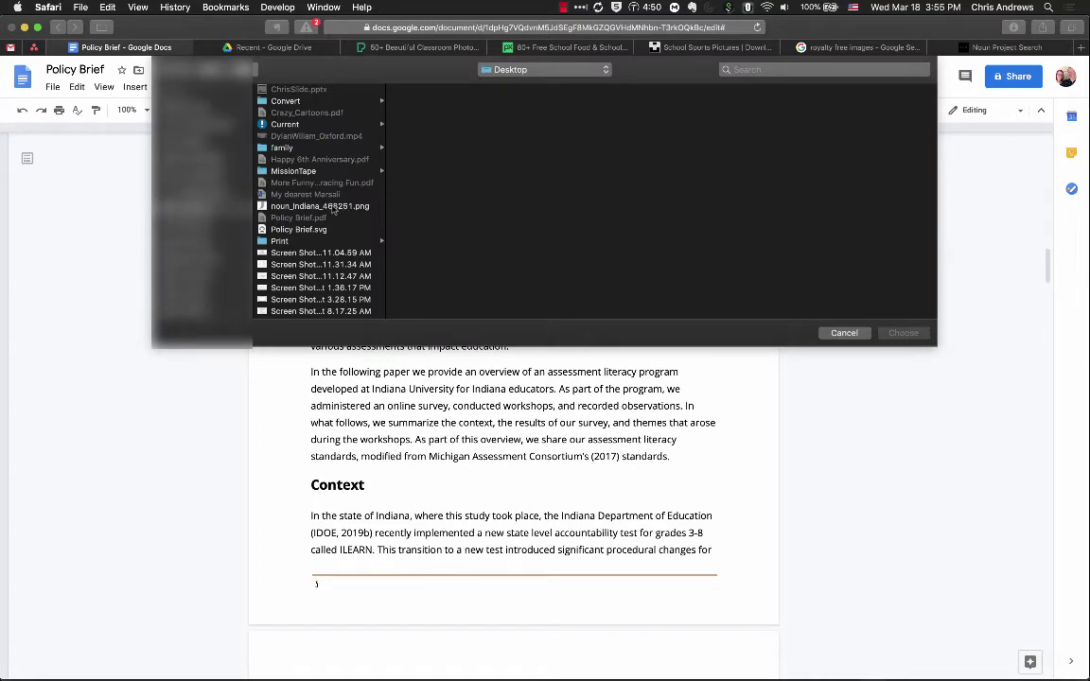
left_click(332, 207)
left_click(911, 337)
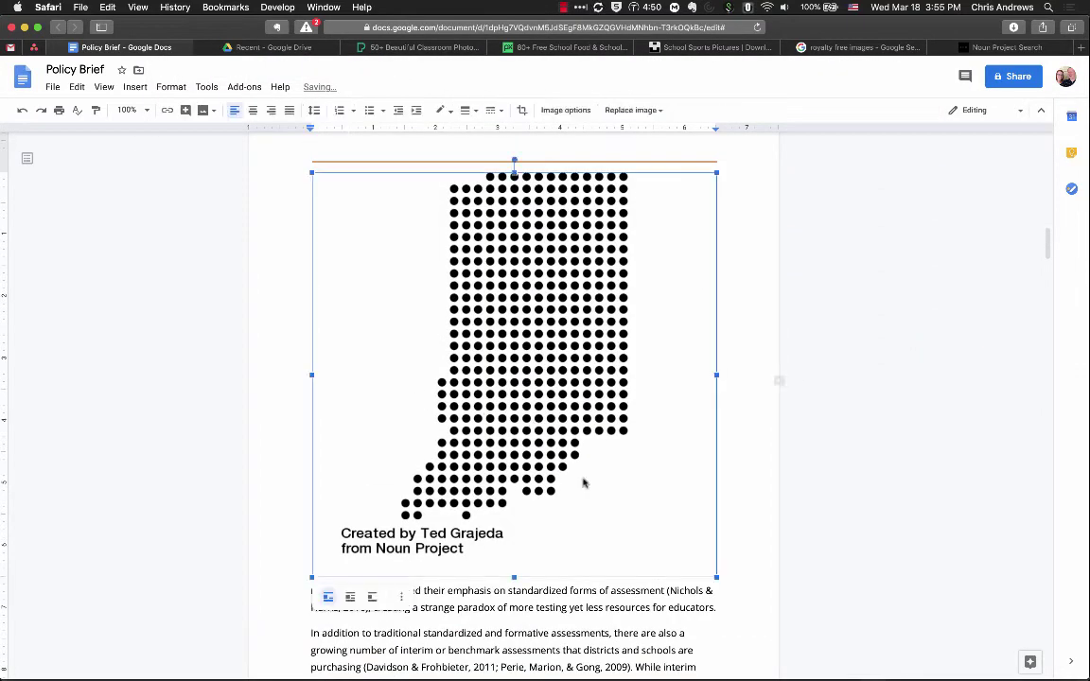
Shrink the Indiana image to about 2.5 inches wide and wrap the text around it
left_click_drag(718, 578, 469, 328)
left_click(350, 350)
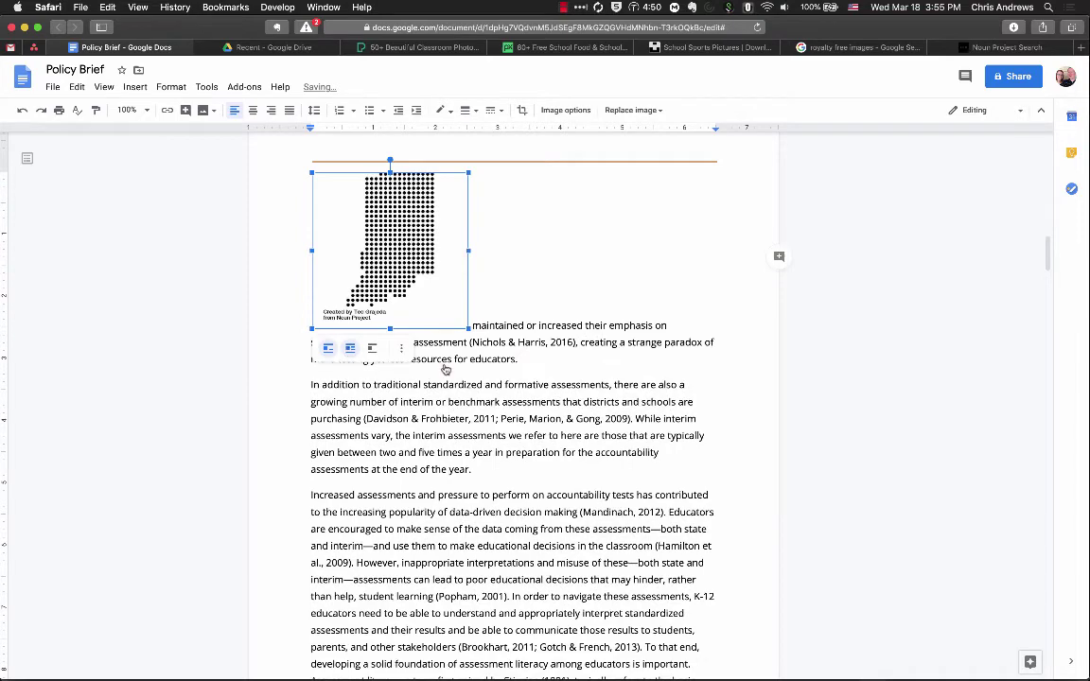
Move the Indiana image to the start of page 4, beside the text beginning "educators and students", and deselect it
scroll(438, 377, "up", 5)
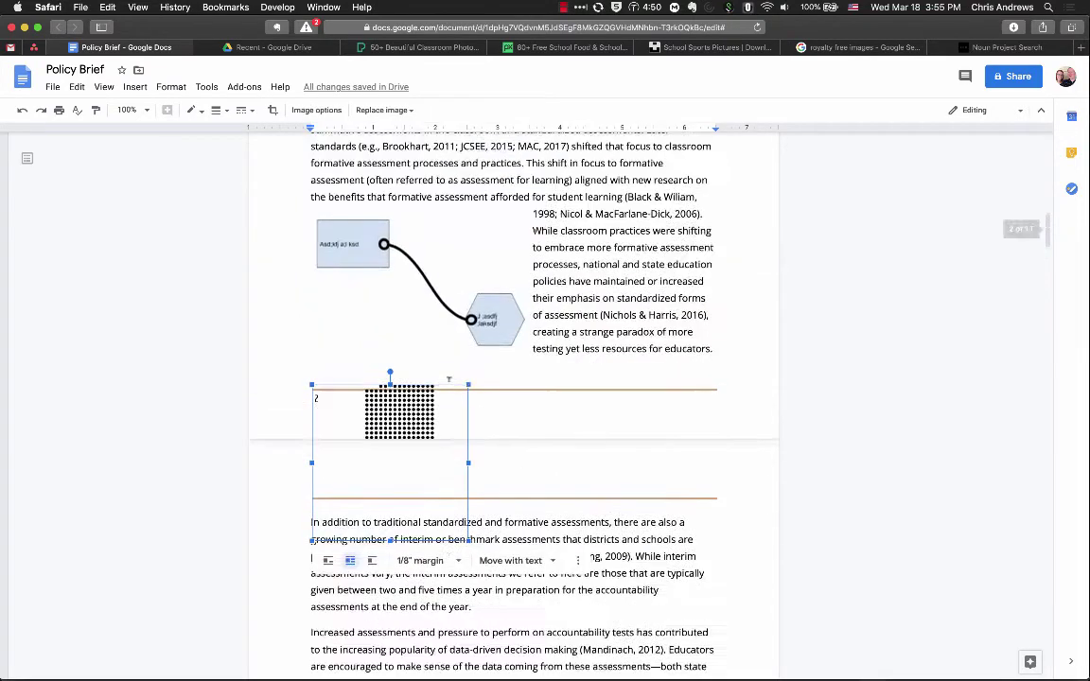
left_click_drag(365, 393, 361, 577)
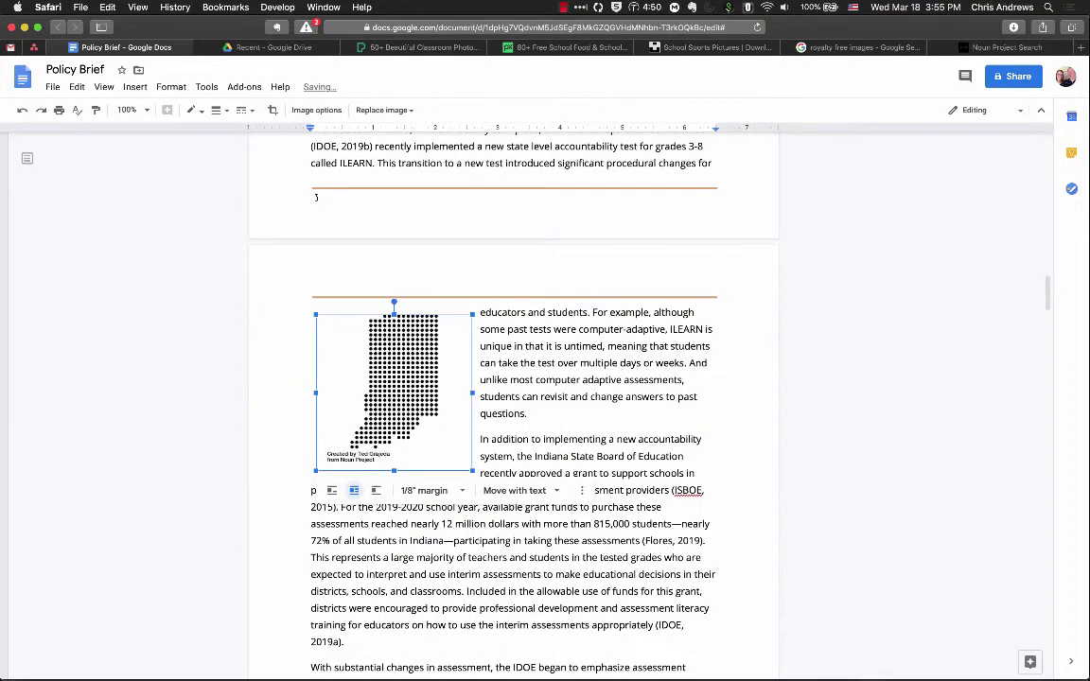
left_click(482, 378)
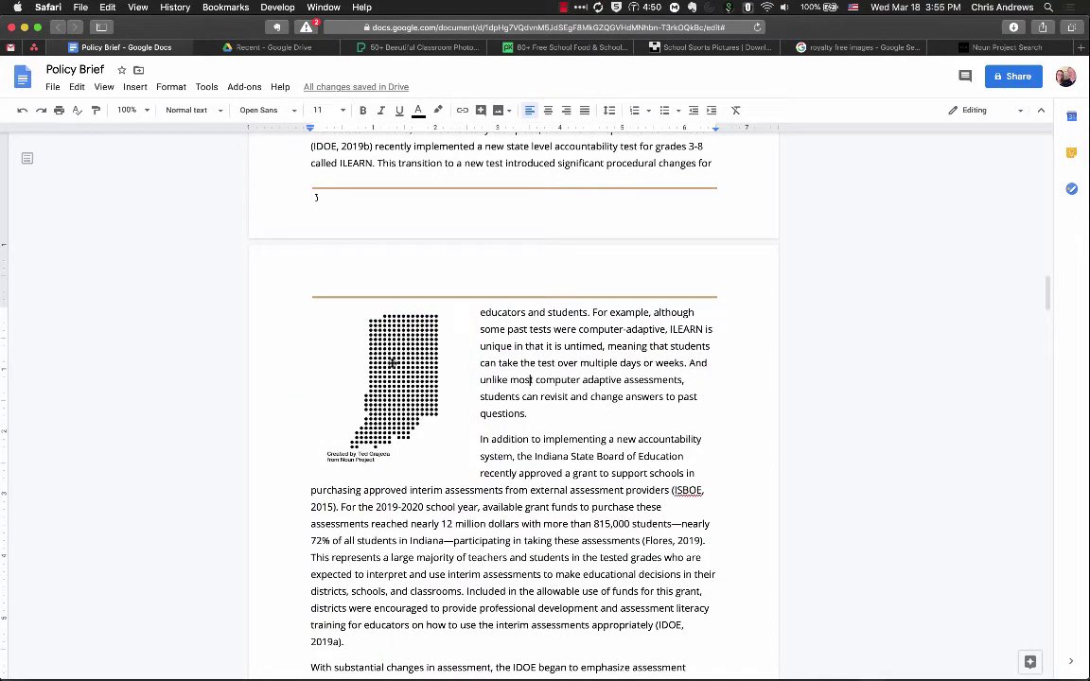
left_click(367, 333)
left_click(528, 379)
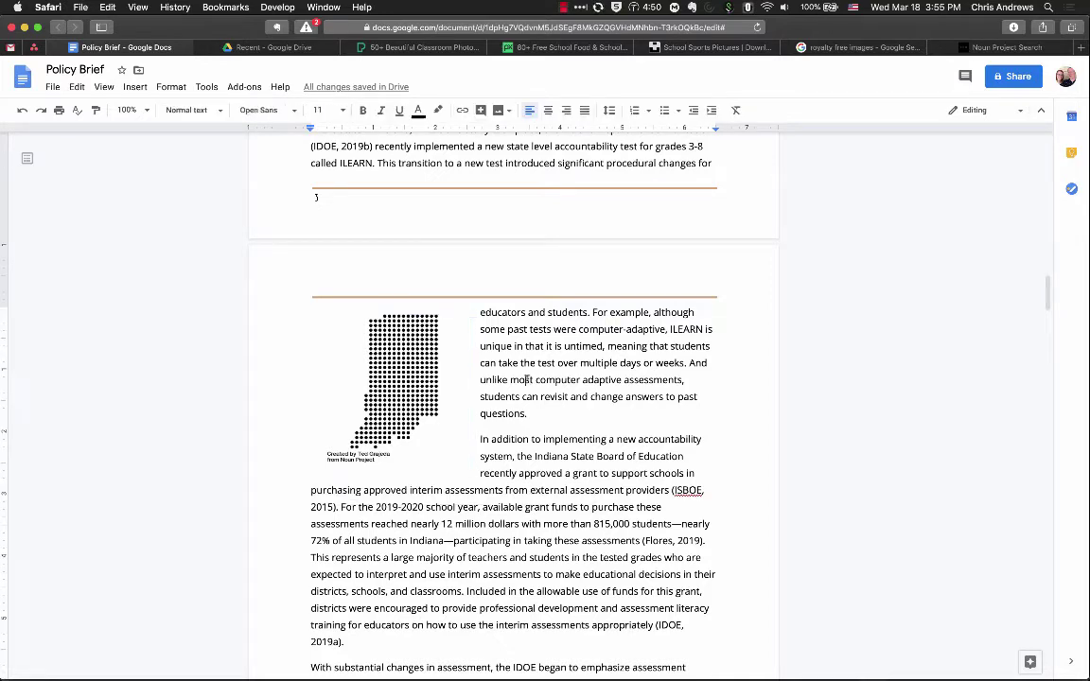
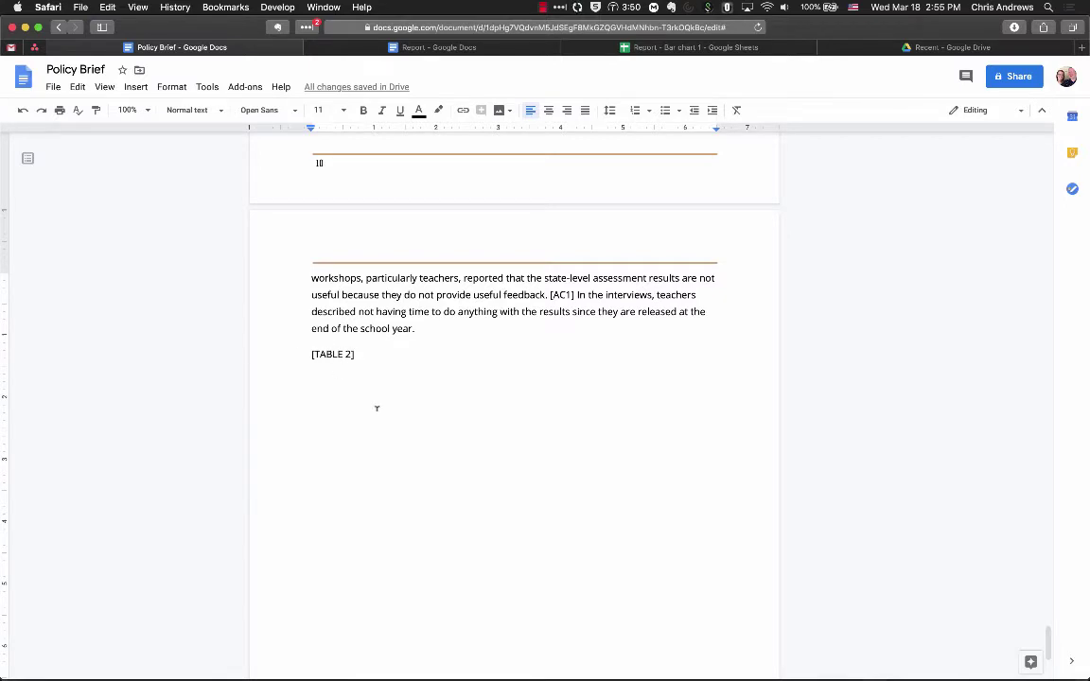
Check the selected Table 1 in the Word document ALLIN_v2, then return to Policy Brief and paste it below the [TABLE 2] placeholder
key("super+Tab")
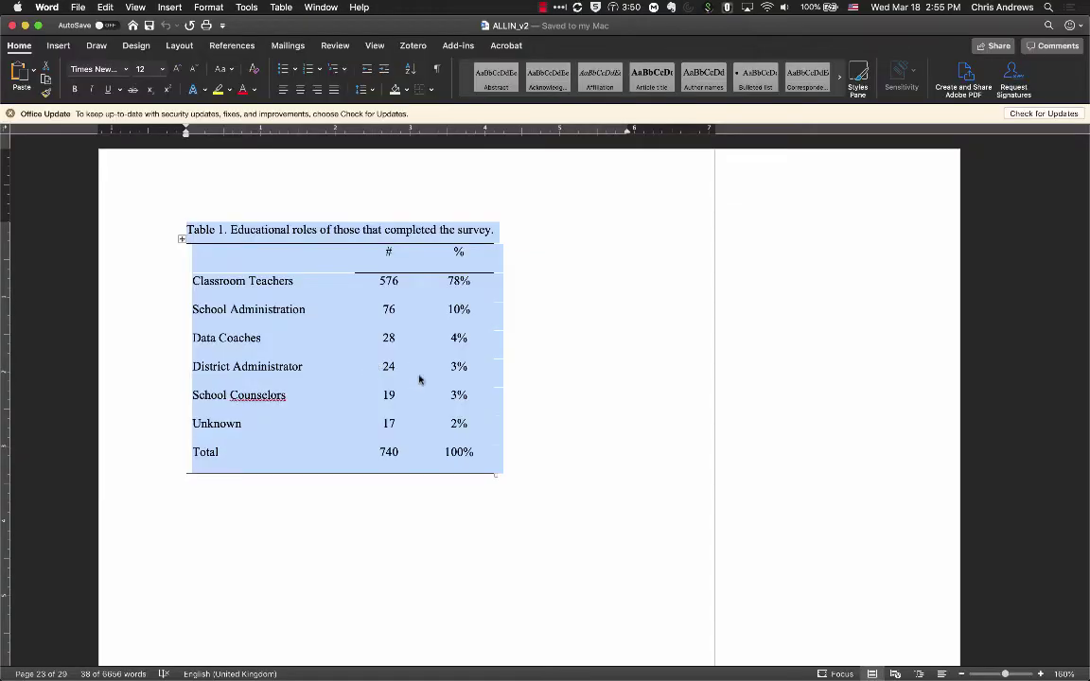
key("super+Tab")
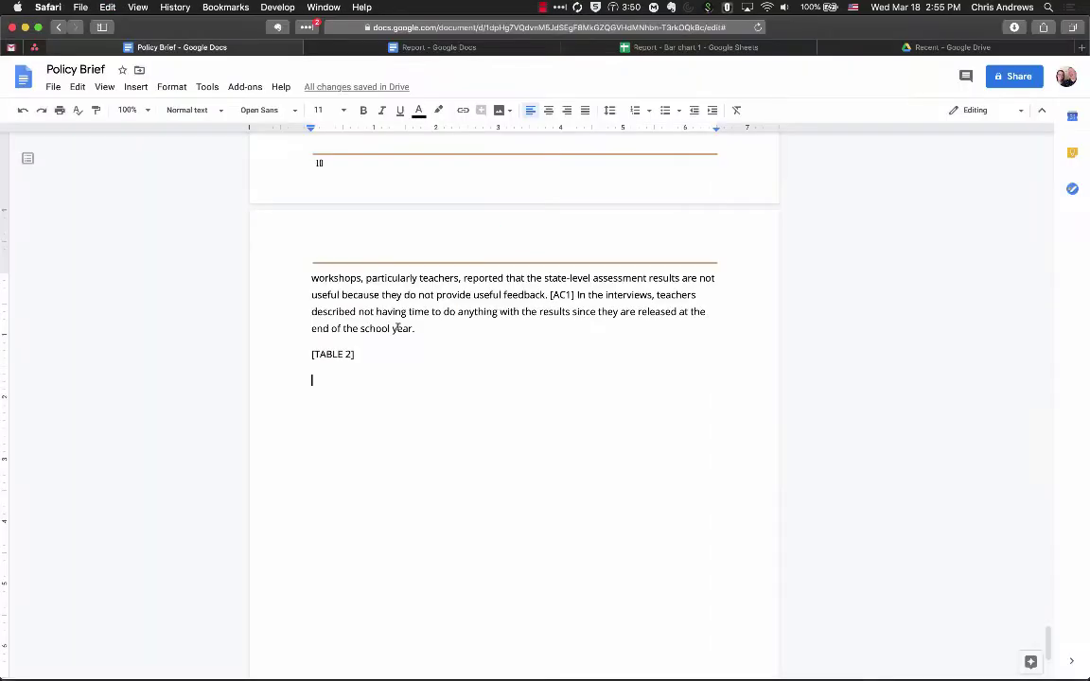
left_click(334, 374)
key("super+v")
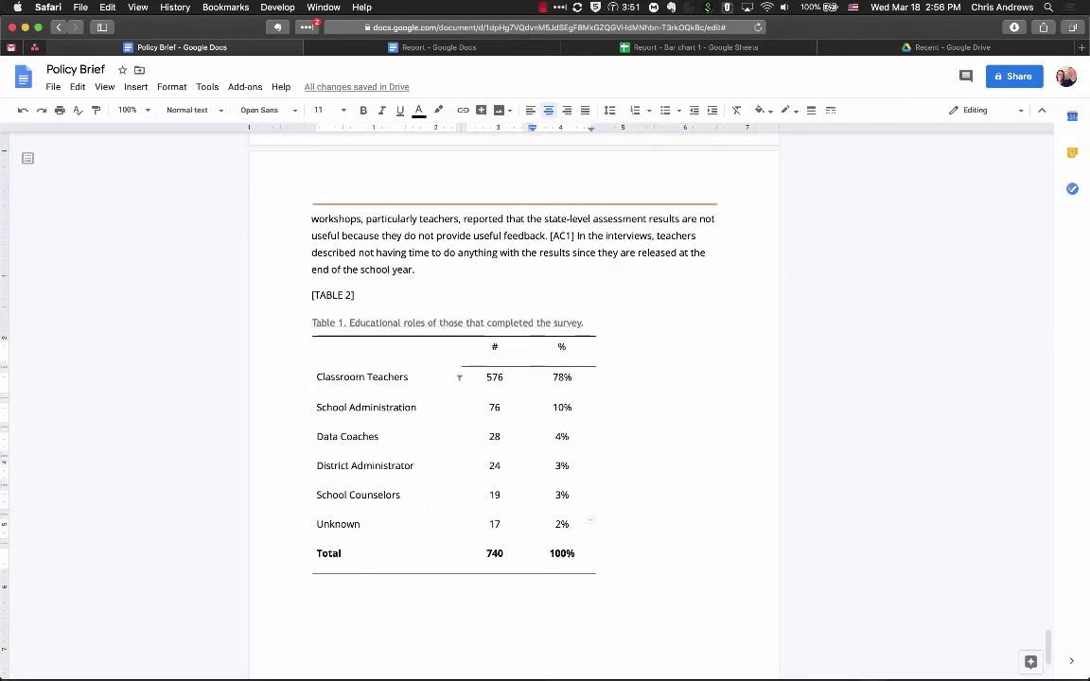
Insert a bar chart on the line below the pasted educational roles table
left_click(384, 349)
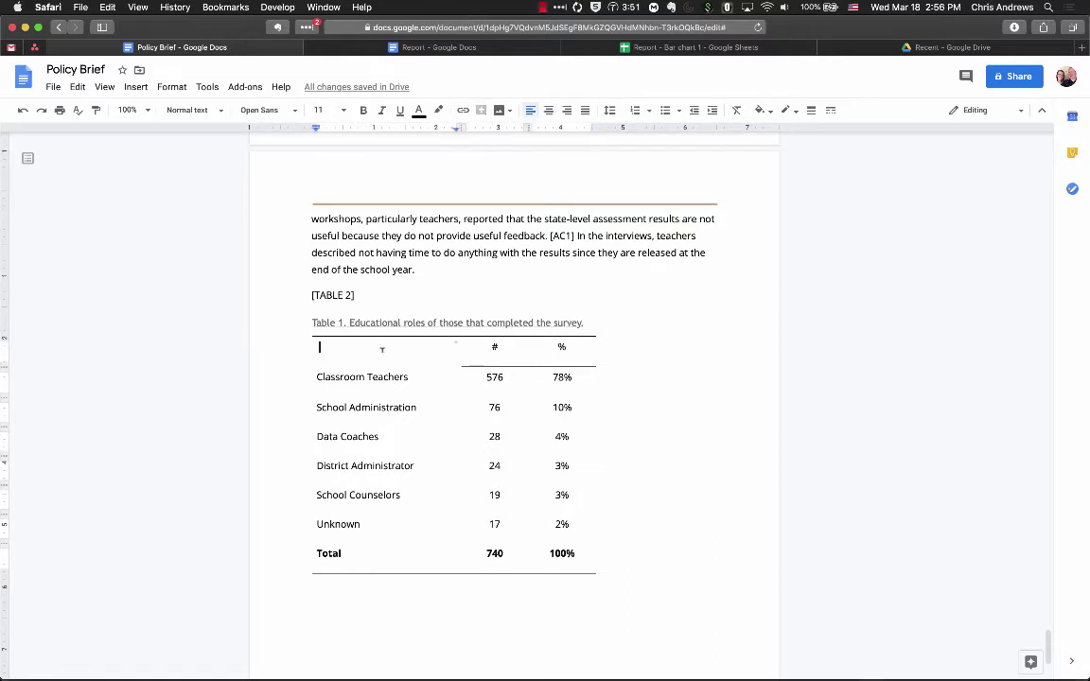
double_click(379, 591)
left_click(333, 586)
left_click(135, 87)
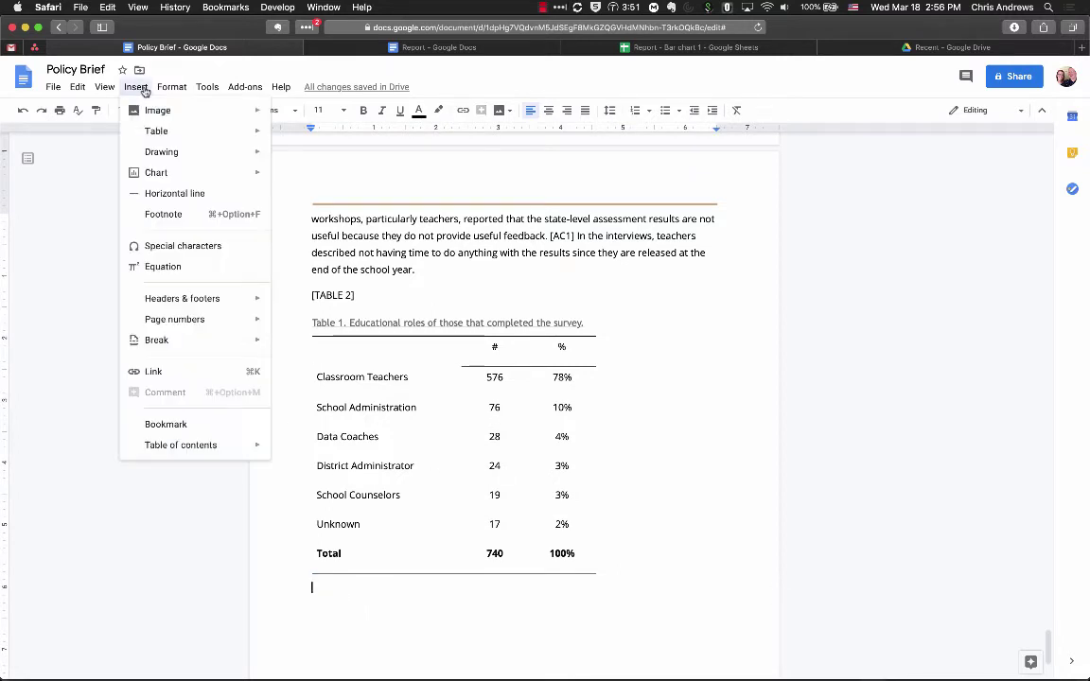
mouse_move(210, 181)
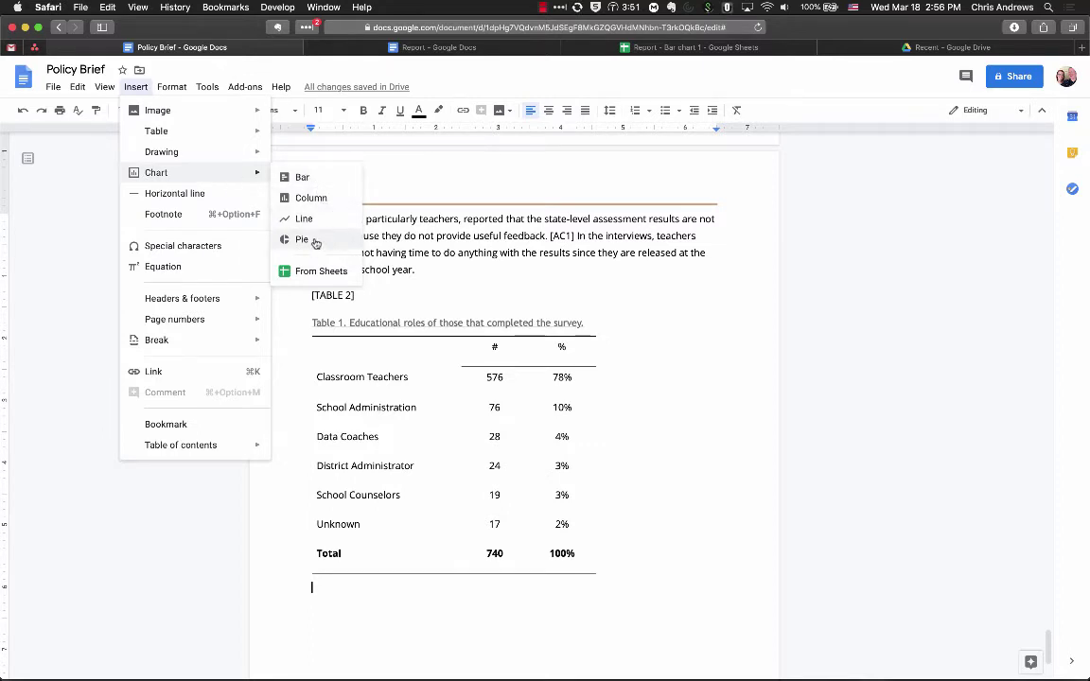
left_click(303, 178)
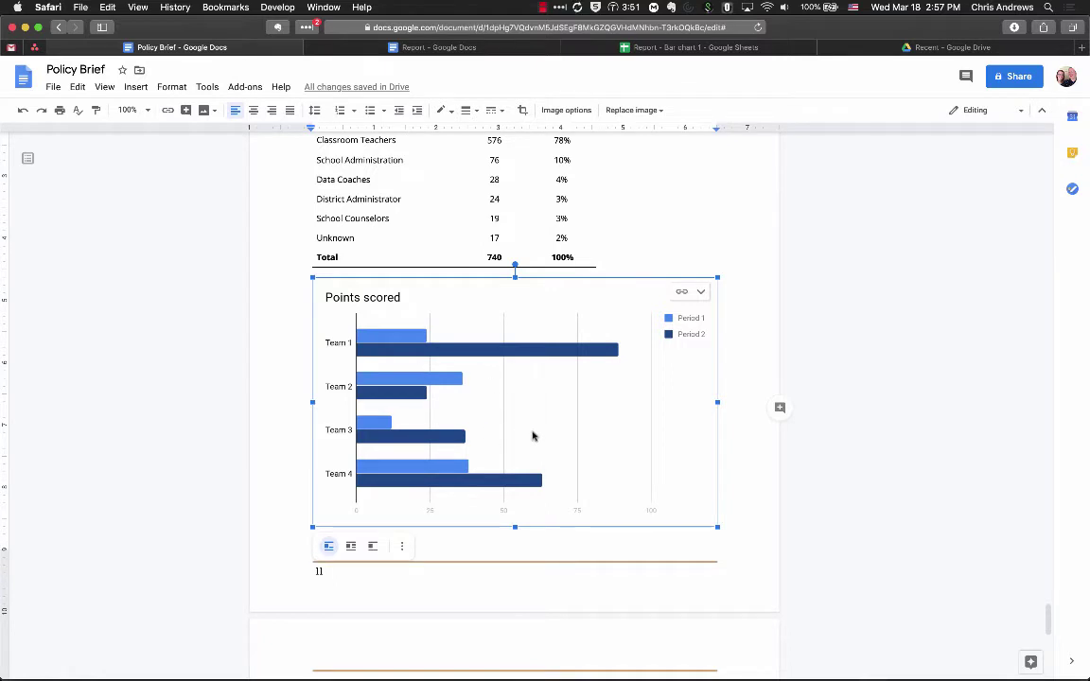
scroll(392, 191, "up", 1)
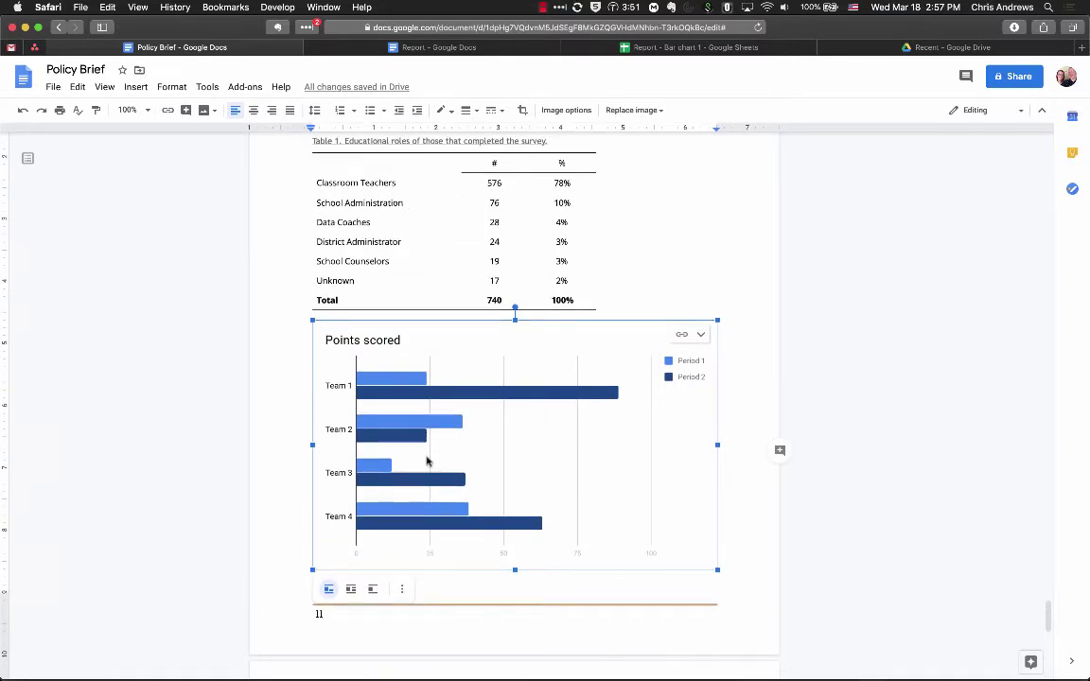
Open the linked source spreadsheet of the Points scored chart and bring its data table into view
left_click(700, 335)
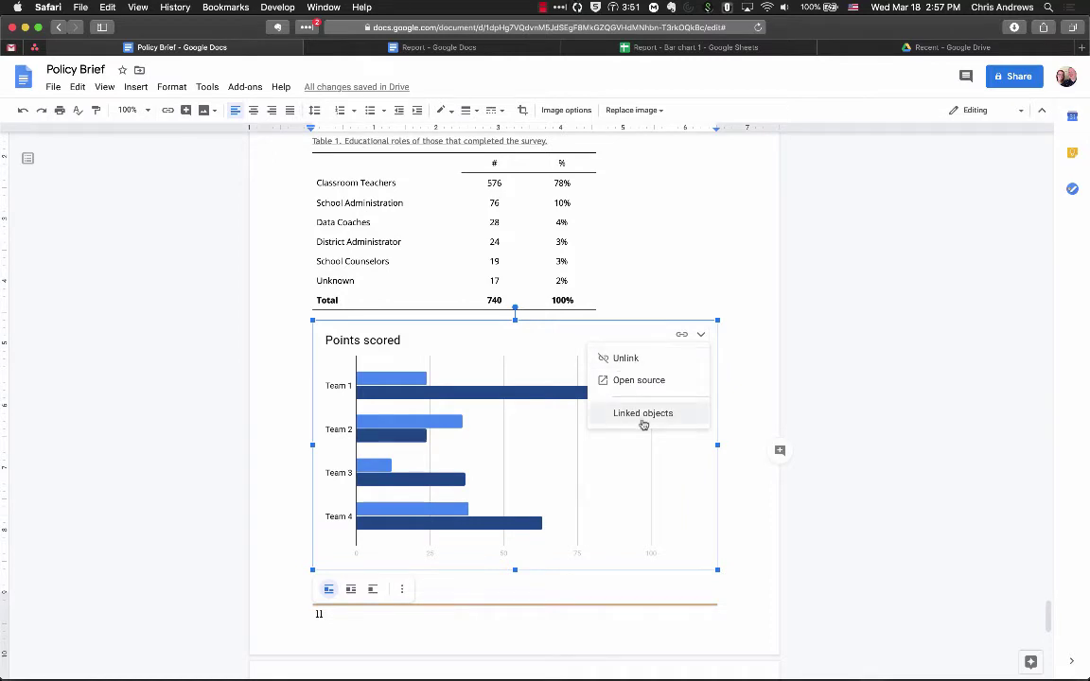
left_click(513, 440)
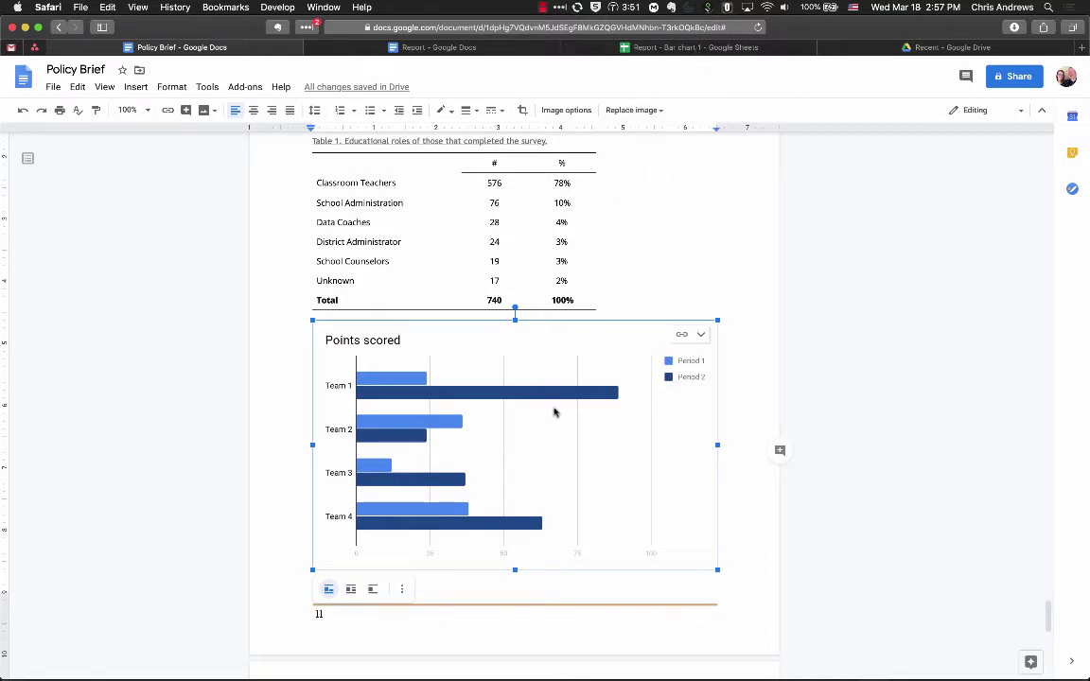
double_click(509, 484)
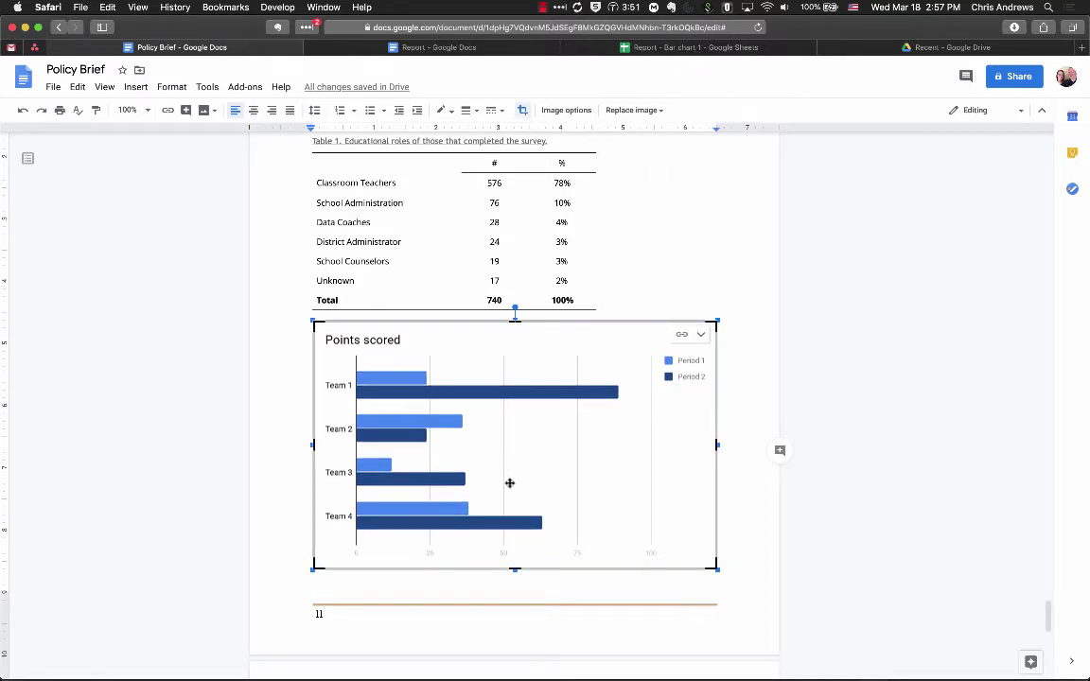
left_click(700, 334)
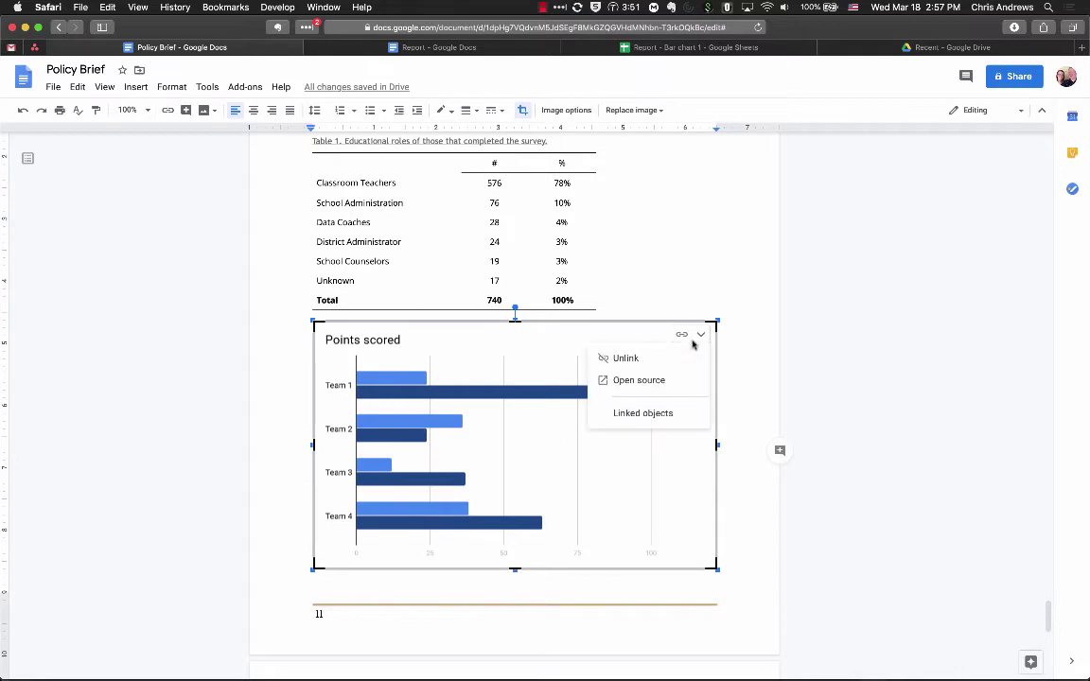
left_click(663, 382)
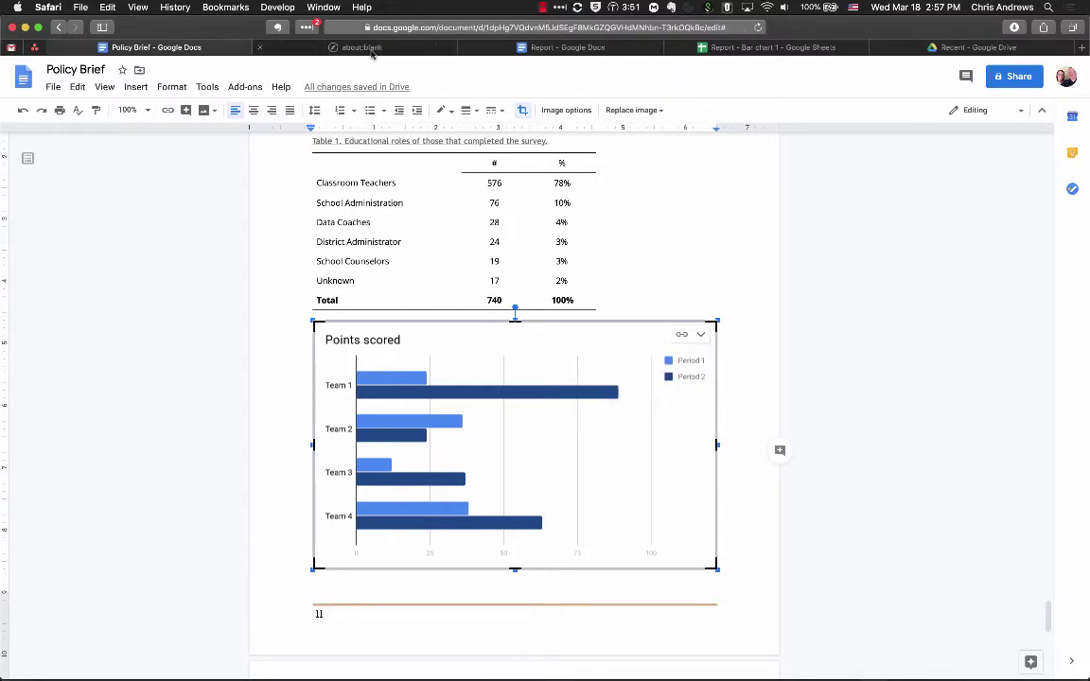
left_click(364, 50)
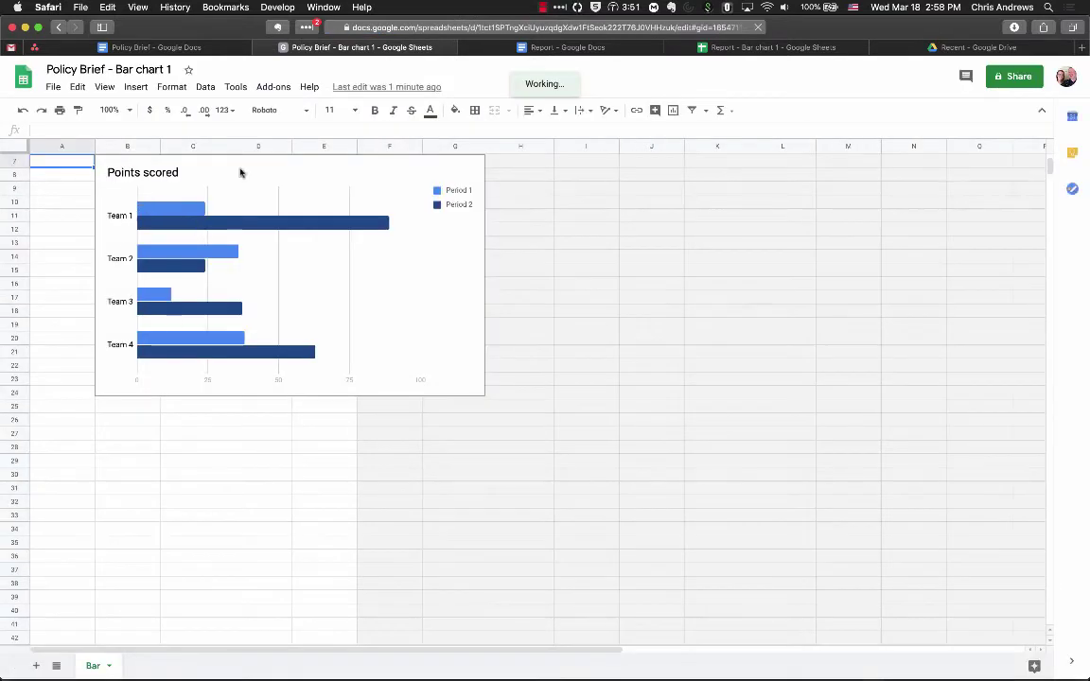
left_click(218, 49)
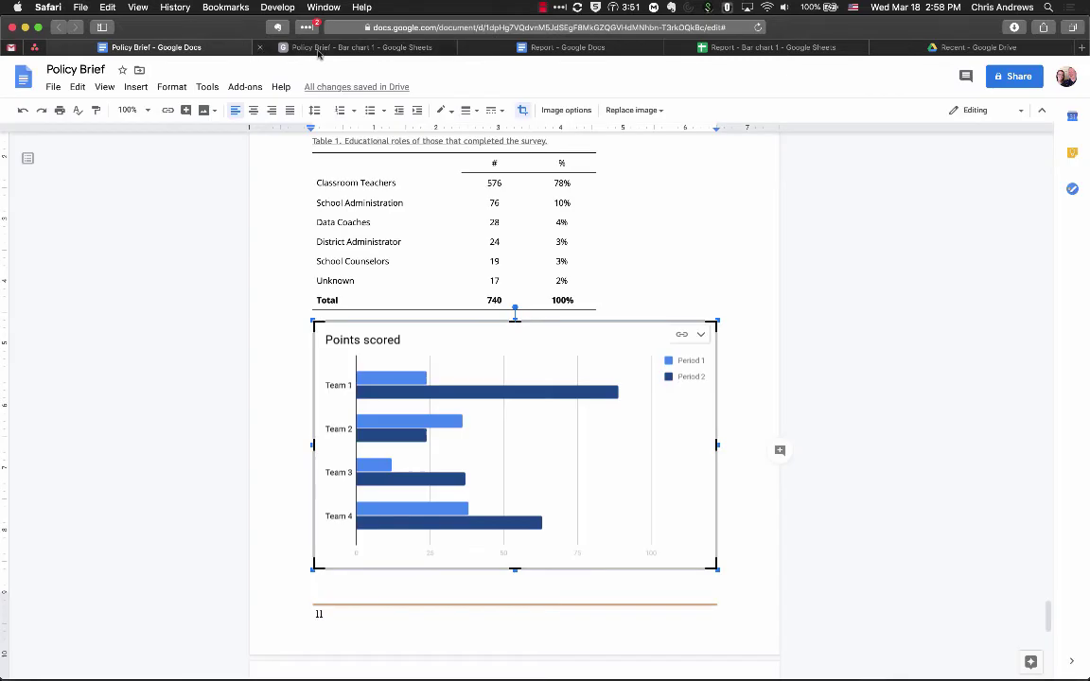
left_click(320, 50)
scroll(218, 286, "up", 3)
Set the Period 1 values to 50 for Team 1 and 10 for Team 2, then return to the Policy Brief document
left_click(59, 177)
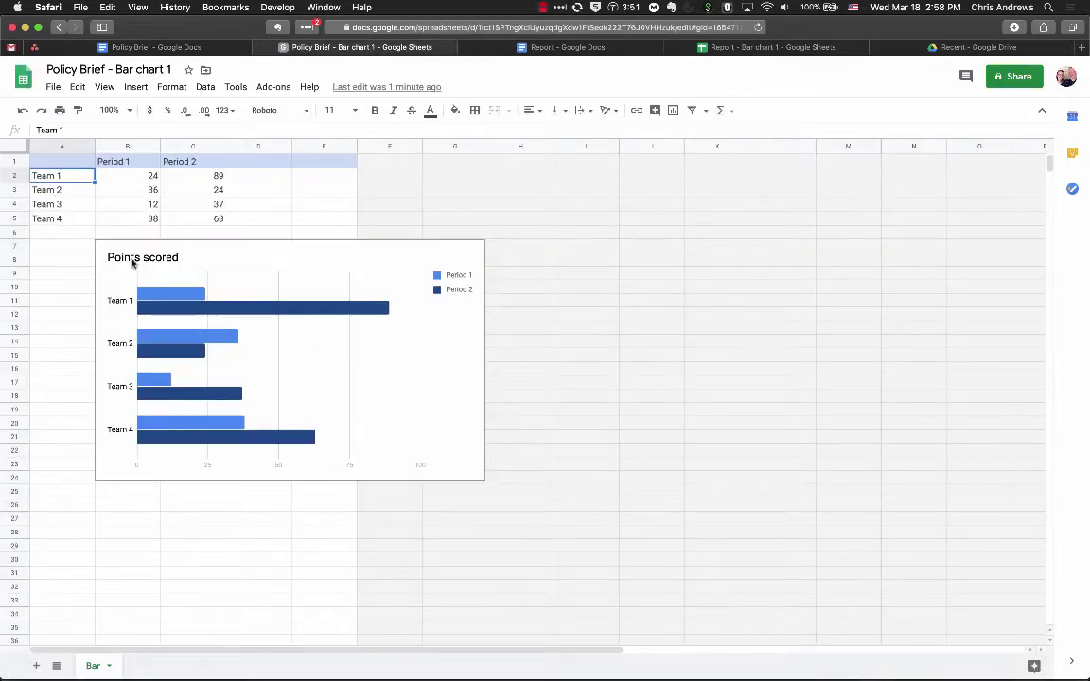
left_click(139, 177)
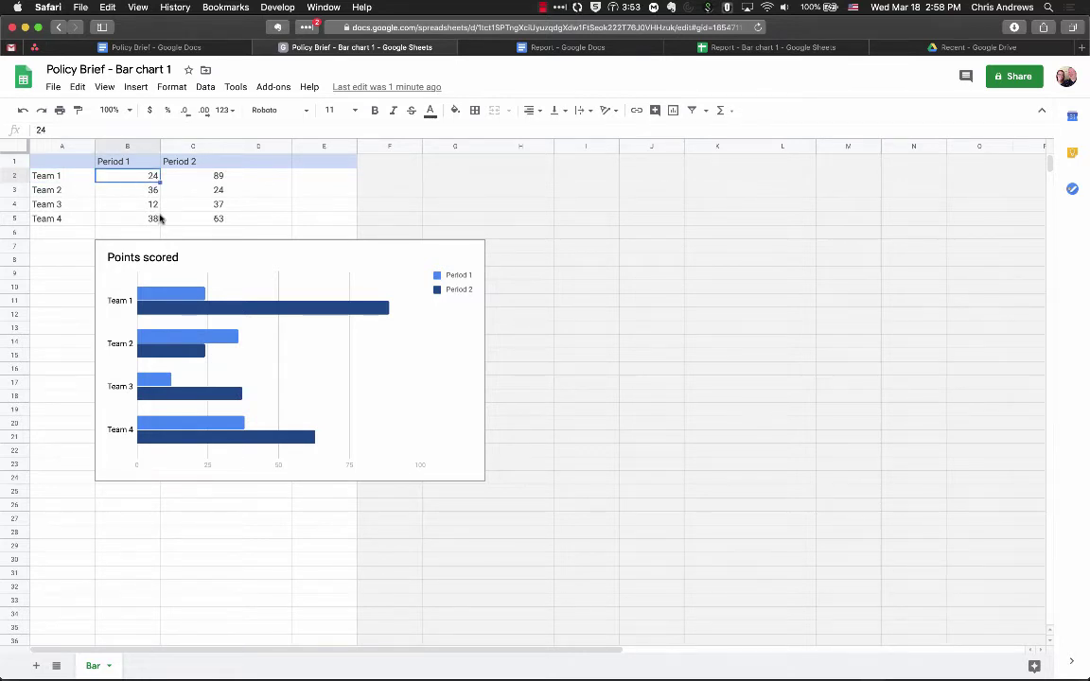
type("50")
key("Return")
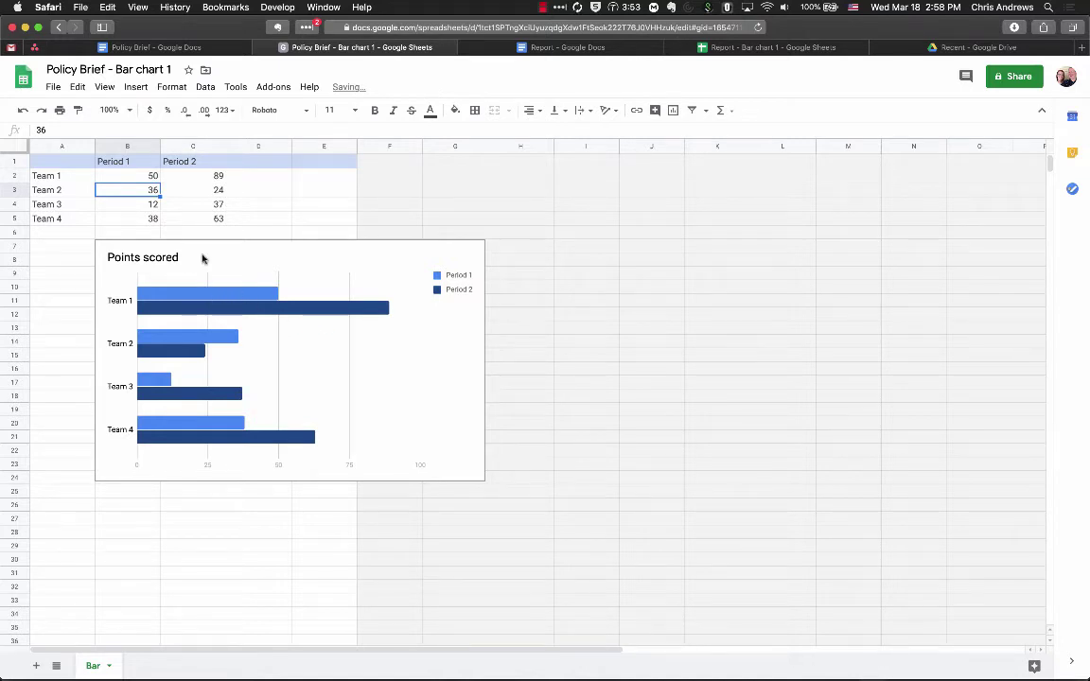
type("10")
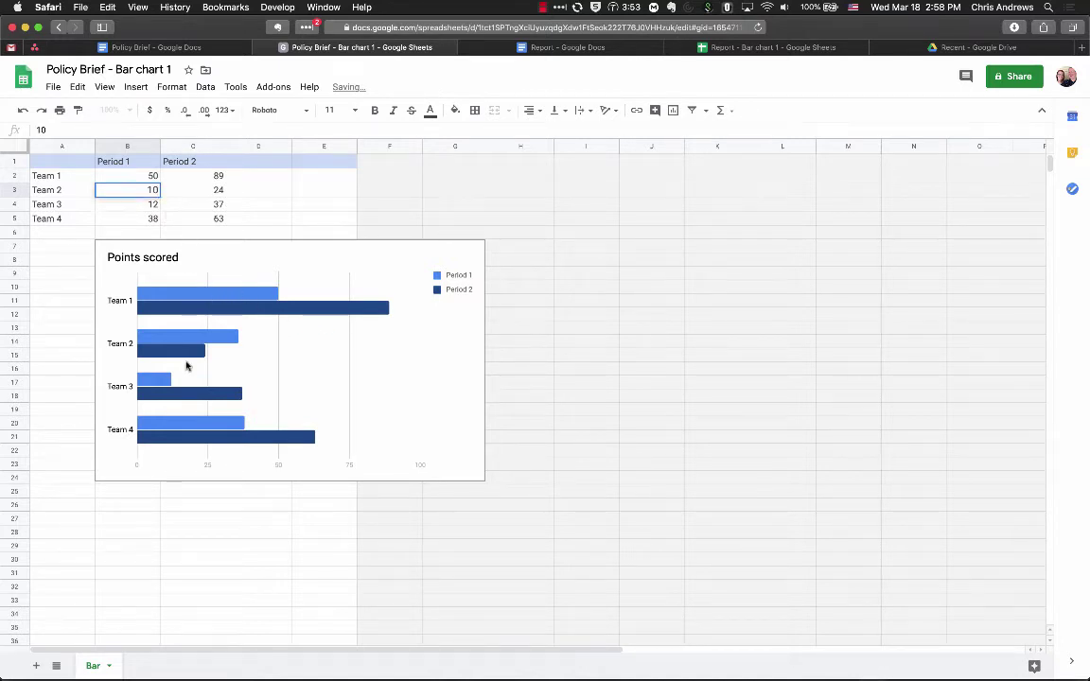
key("Return")
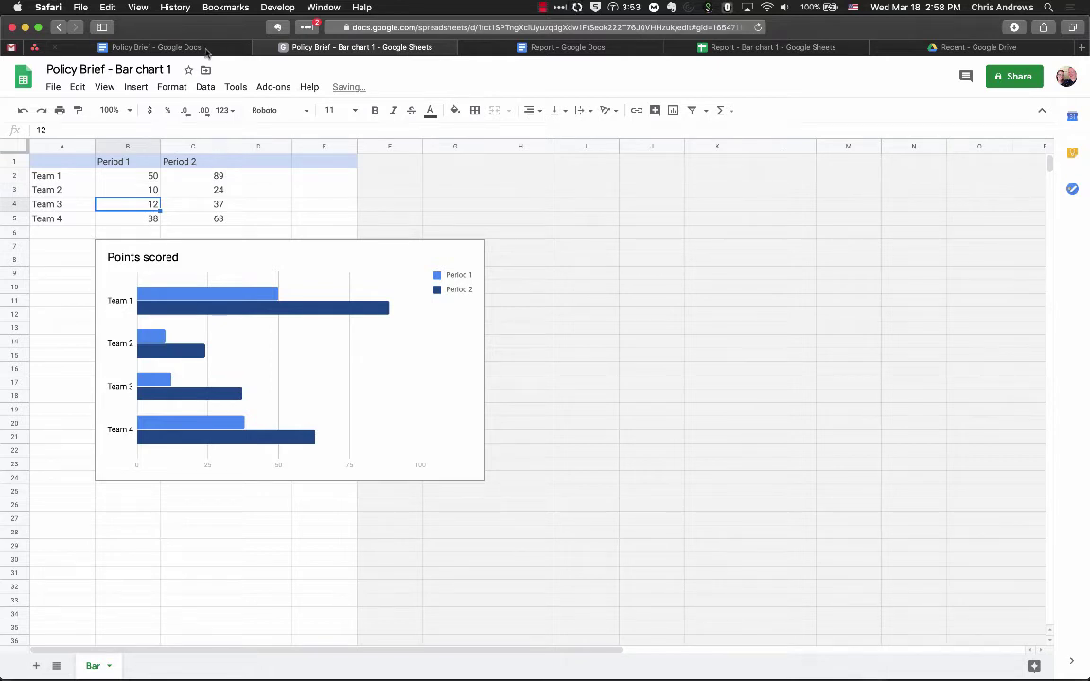
key("ctrl+shift+Tab")
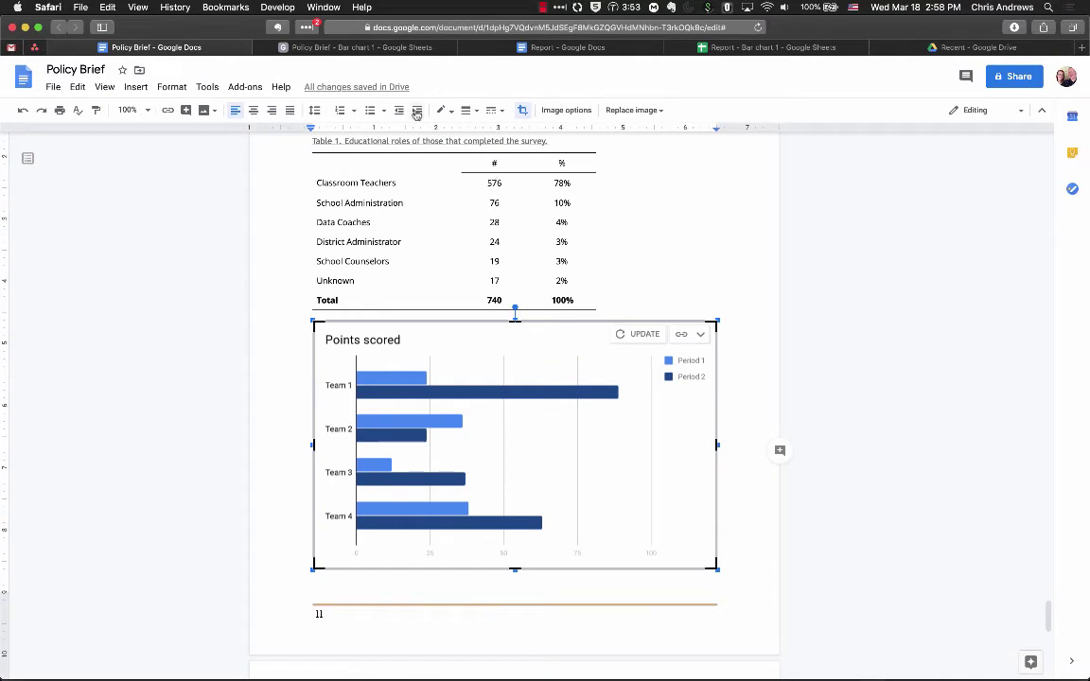
Set Team 1's Period 1 value to 78 in the chart spreadsheet and check the linked chart in Policy Brief
left_click(347, 48)
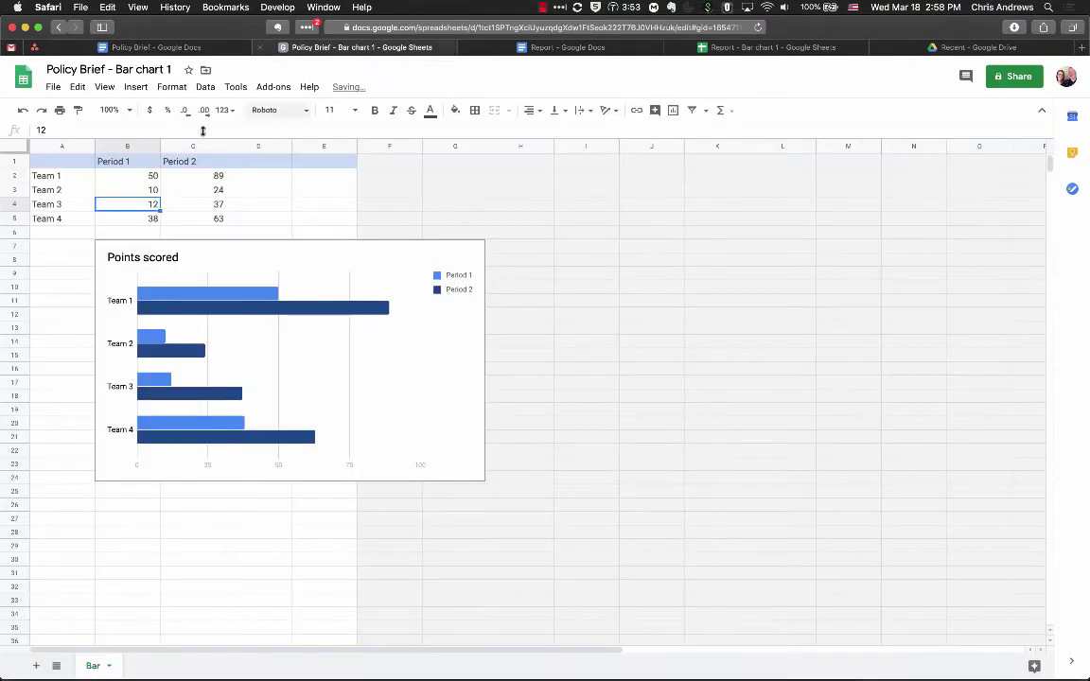
left_click(129, 177)
type("78")
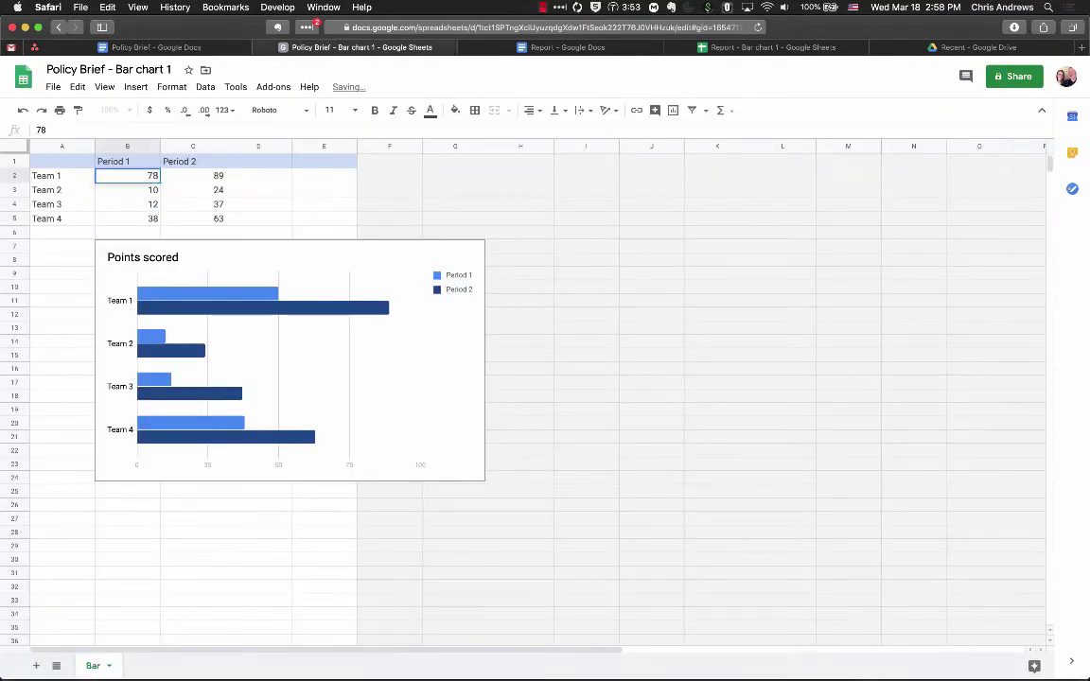
key("ctrl+shift+Tab")
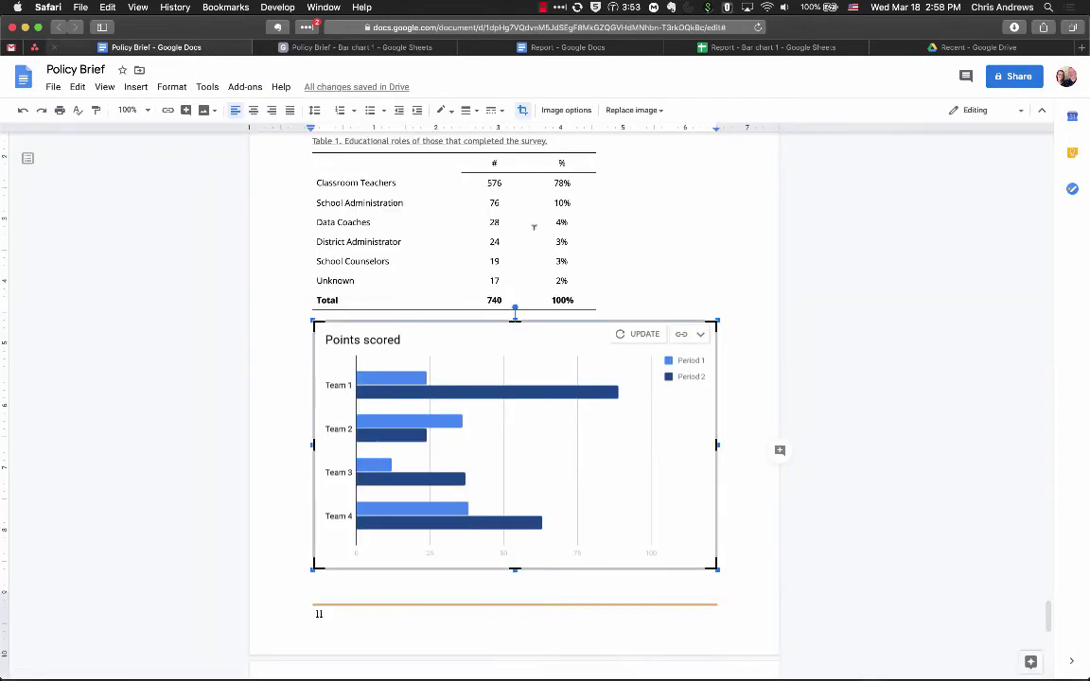
key("ctrl+Tab")
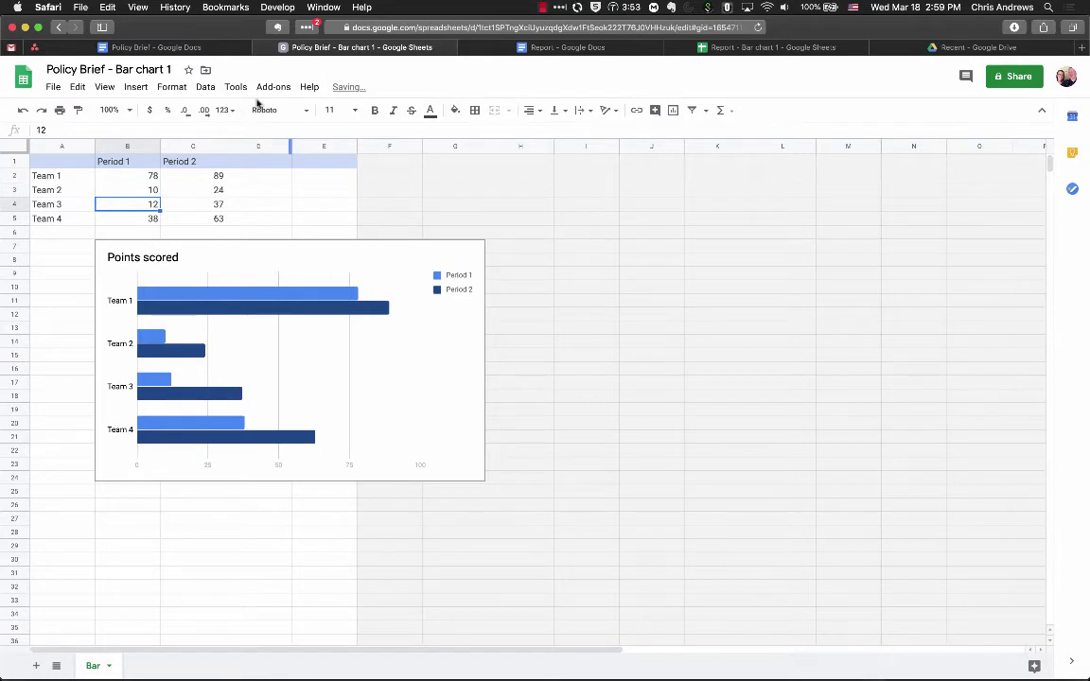
left_click(196, 47)
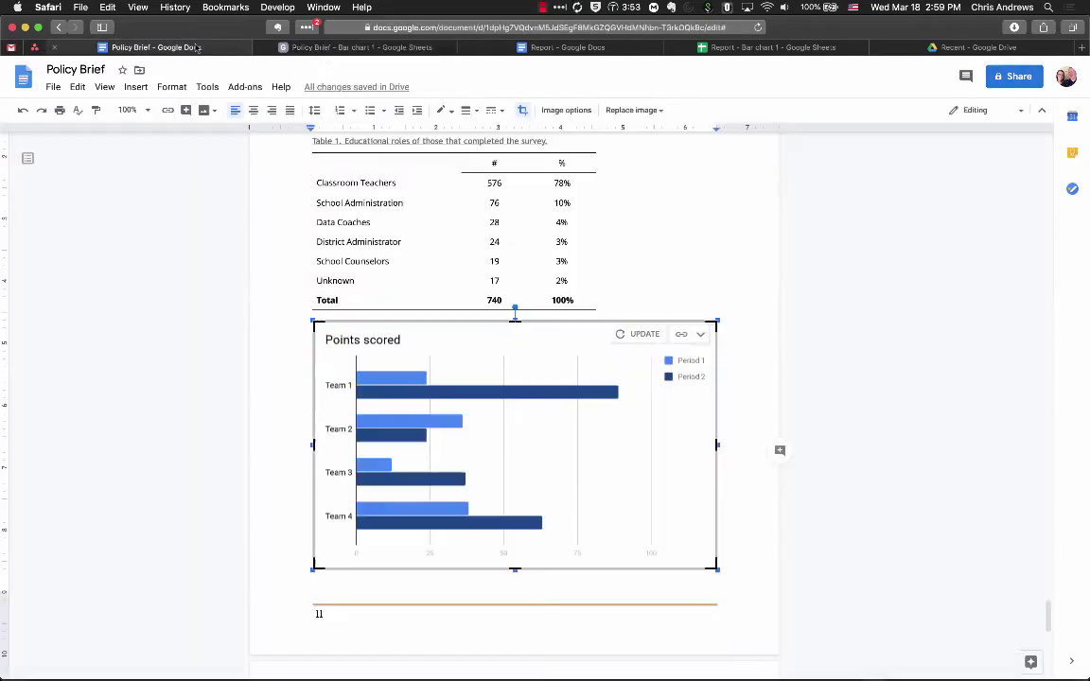
Set Period 1 to 4 for Team 3 and 3 for Team 4, add 3 and 2 in the cells beneath, and return to Policy Brief
left_click(340, 50)
type("4")
key("Return")
type("3")
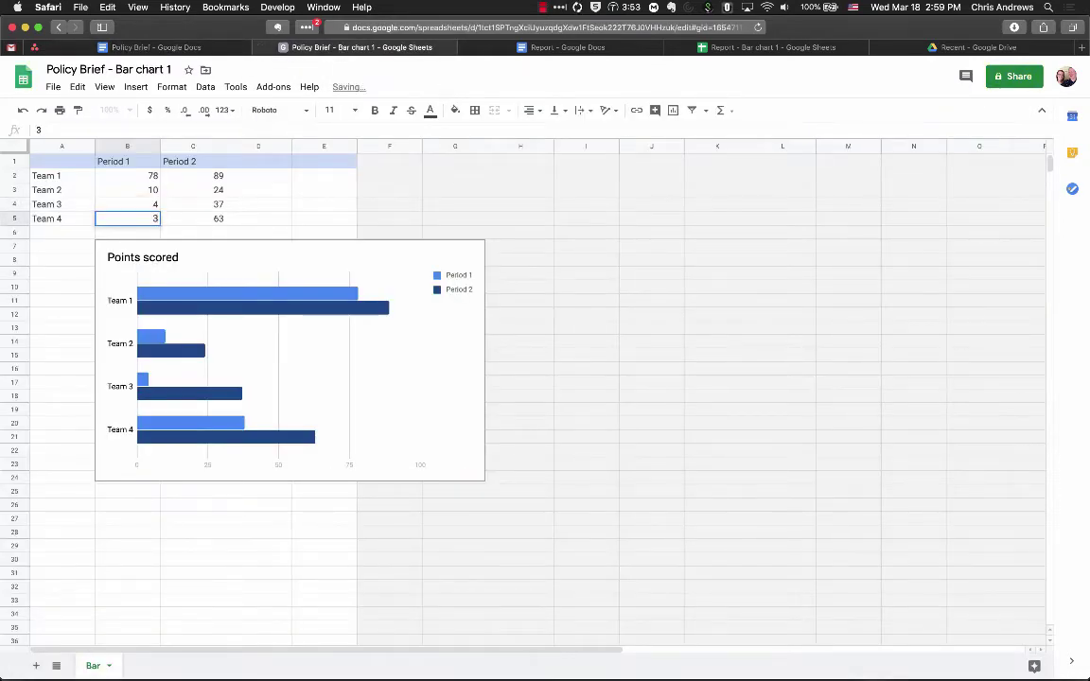
key("Return")
type("3")
key("Return")
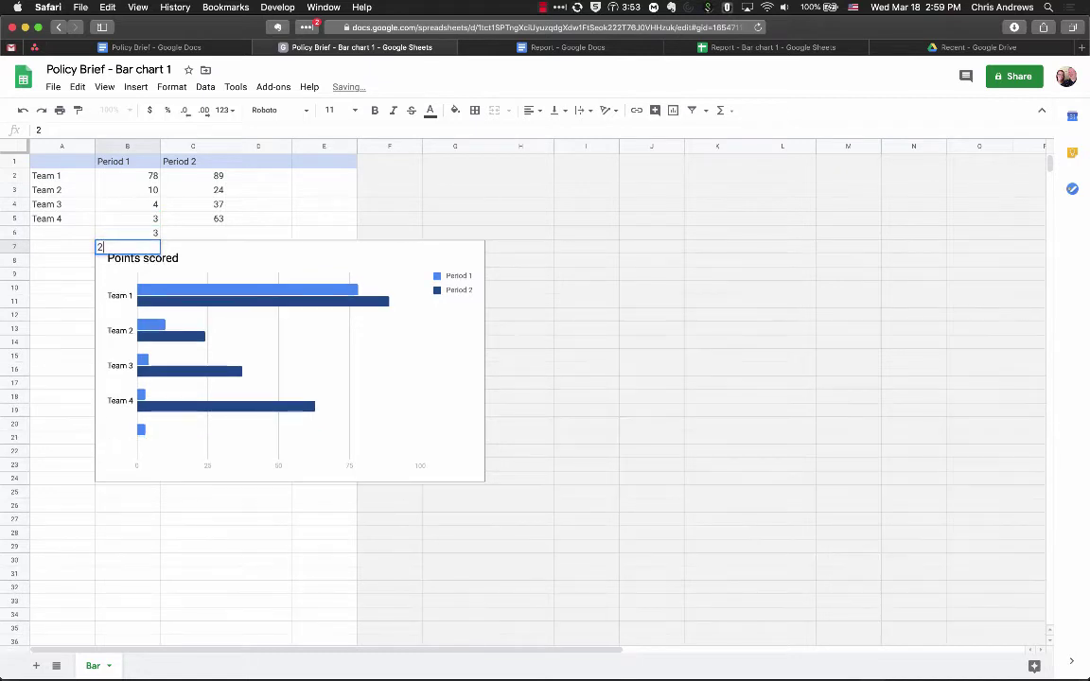
key("Left")
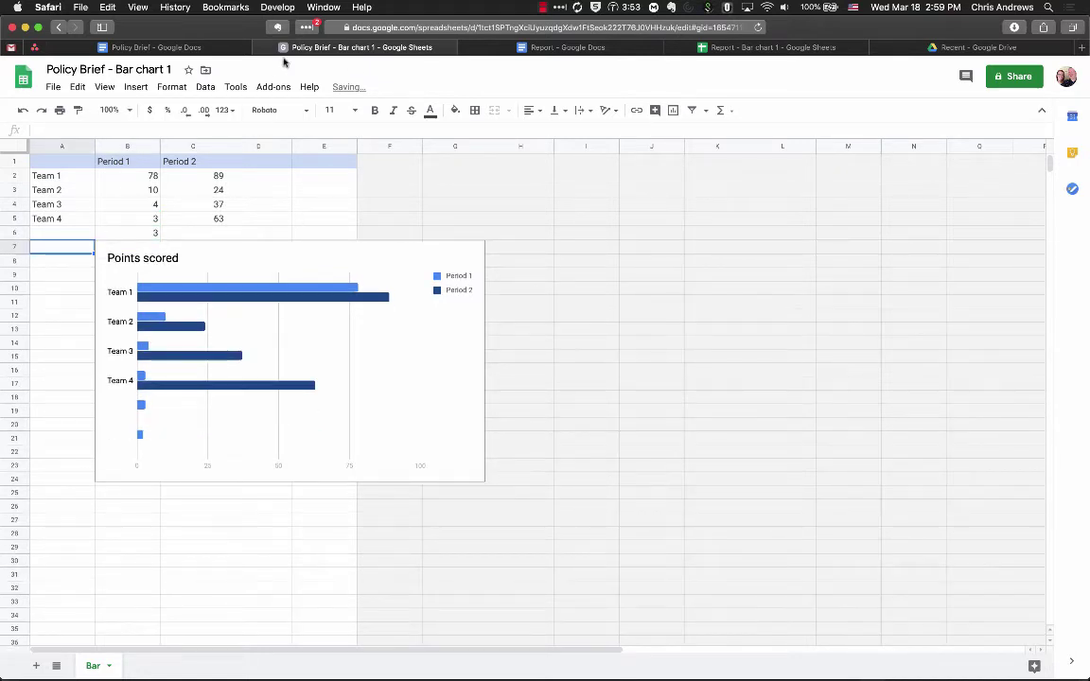
left_click(167, 49)
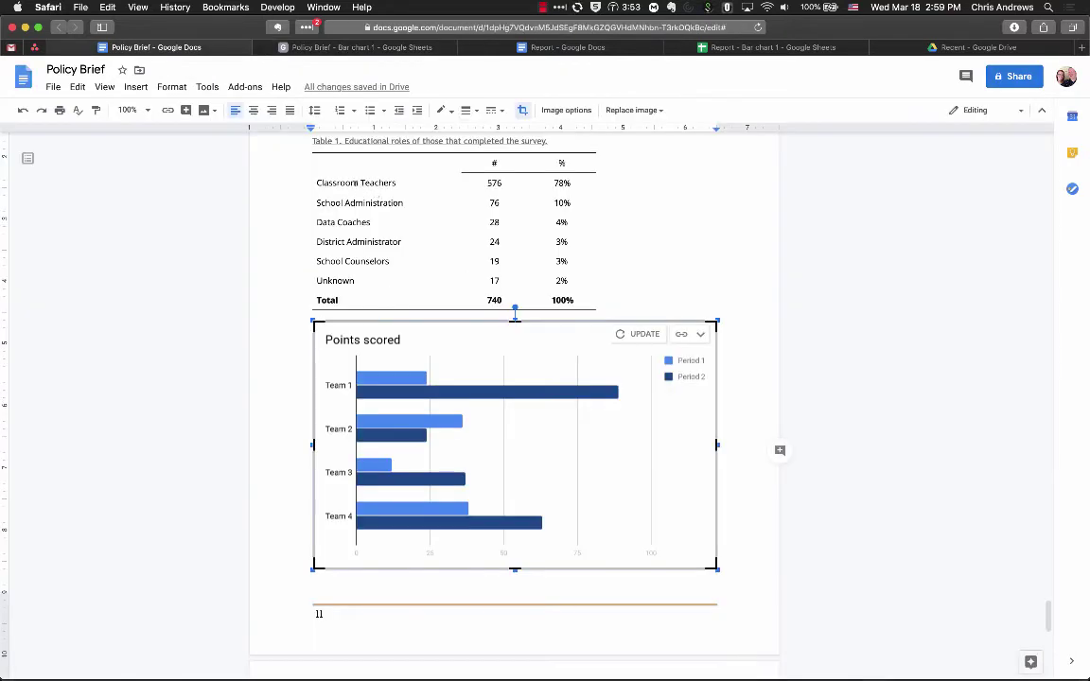
Copy the role names Classroom Teachers through Unknown from Table 1 into column A of the chart spreadsheet, starting at A2
left_click_drag(327, 183, 356, 280)
key("super+c")
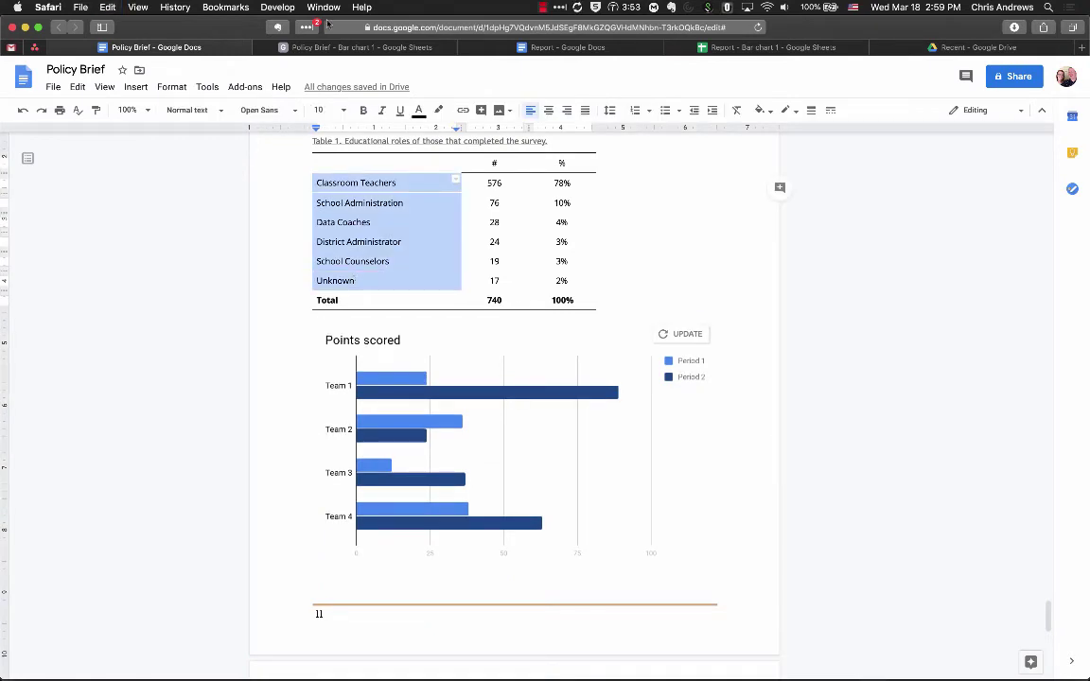
left_click(323, 47)
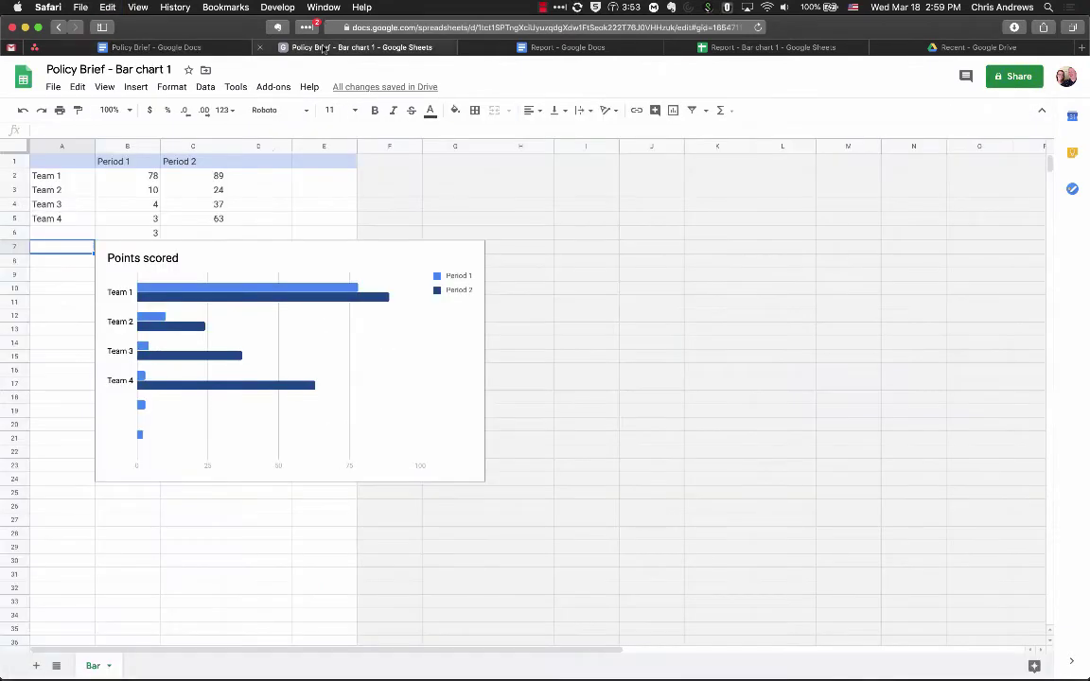
left_click(55, 179)
key("super+v")
Clear the Period 2 column and move the chart down so it no longer covers the data
left_click(194, 146)
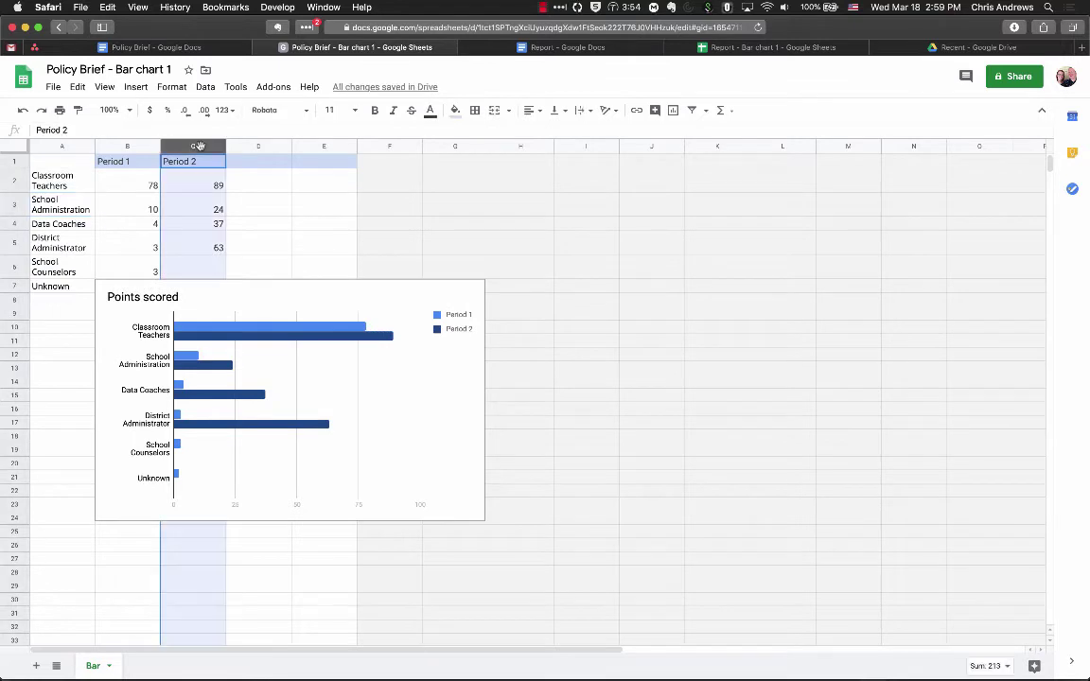
key("Delete")
left_click(263, 248)
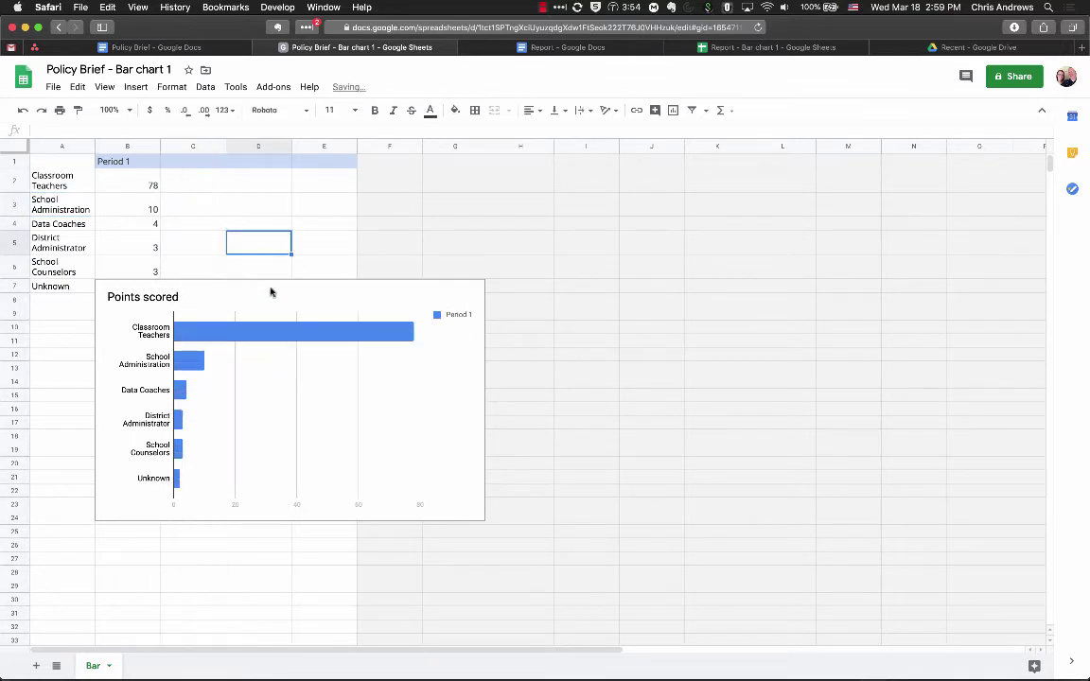
left_click_drag(241, 300, 234, 357)
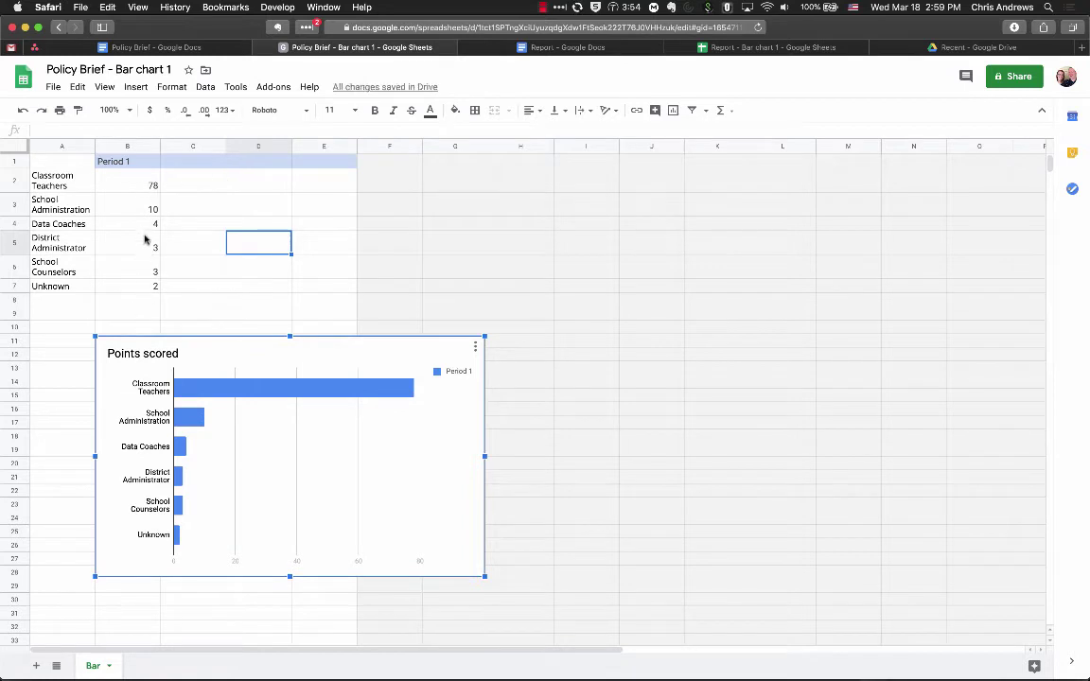
Format the Period 1 values in B2 through B7 as percentages
left_click(117, 172)
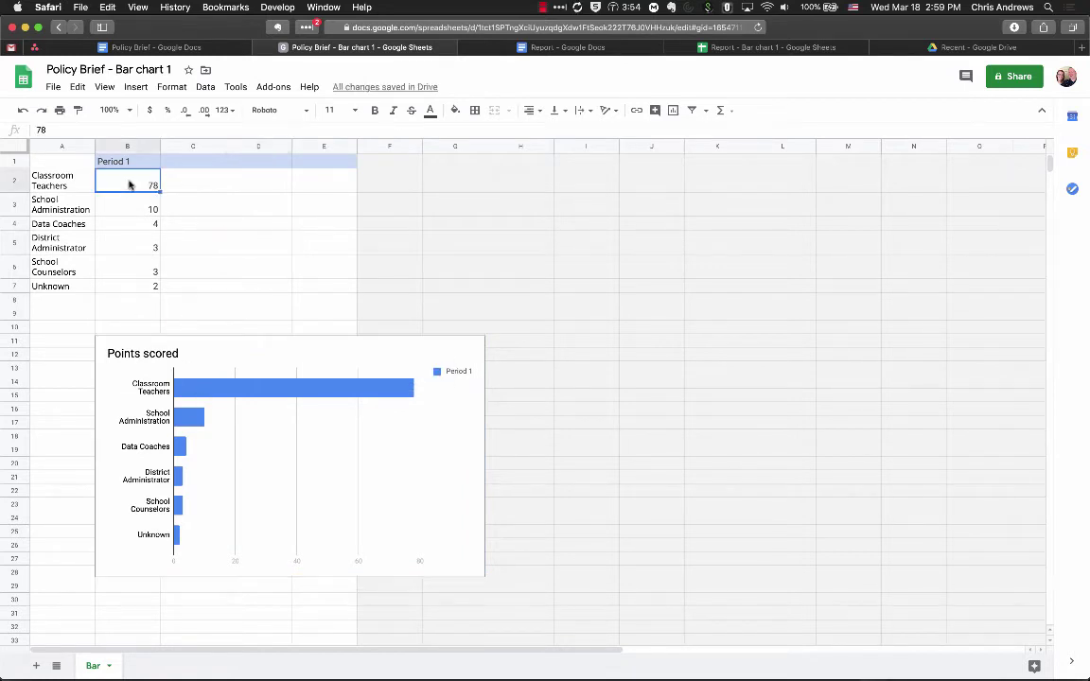
left_click(134, 289, "shift")
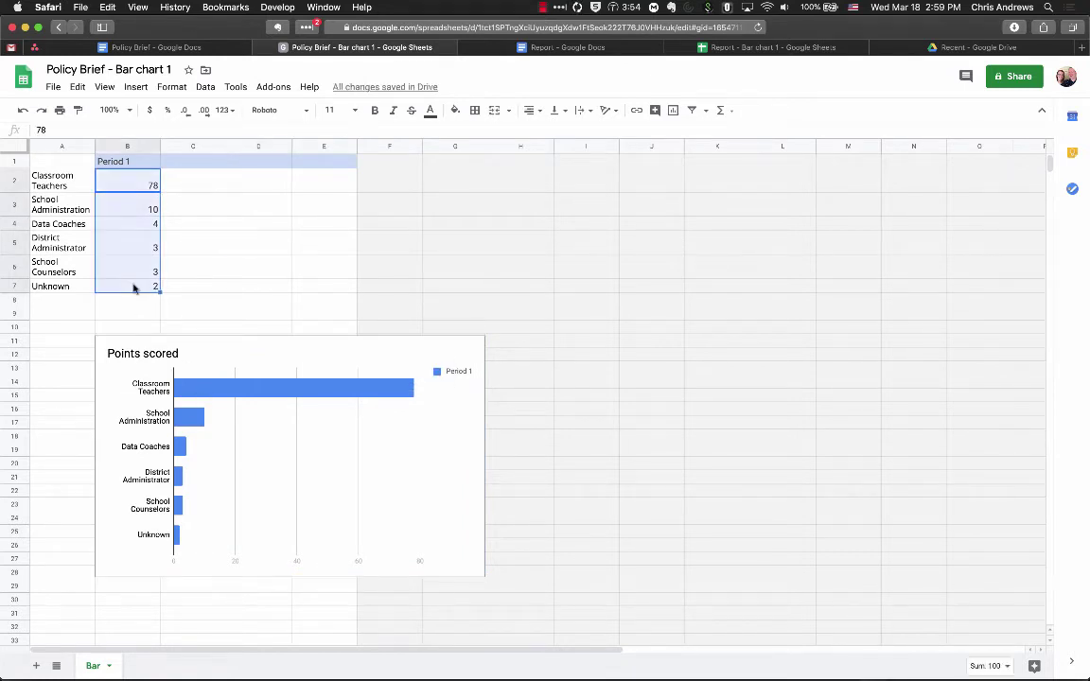
left_click(167, 110)
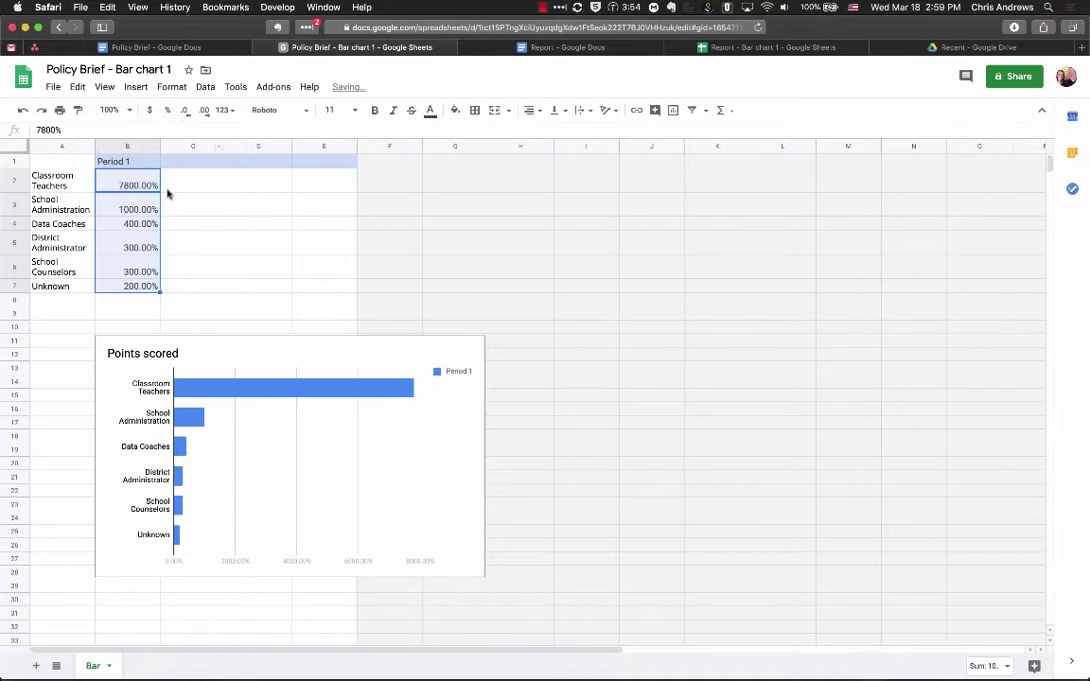
Re-enter the Period 1 values from Classroom Teachers down to Unknown as 78%, 10%, 4%, 3%, 3% and 2%
type("78%")
key("Return")
key("Down")
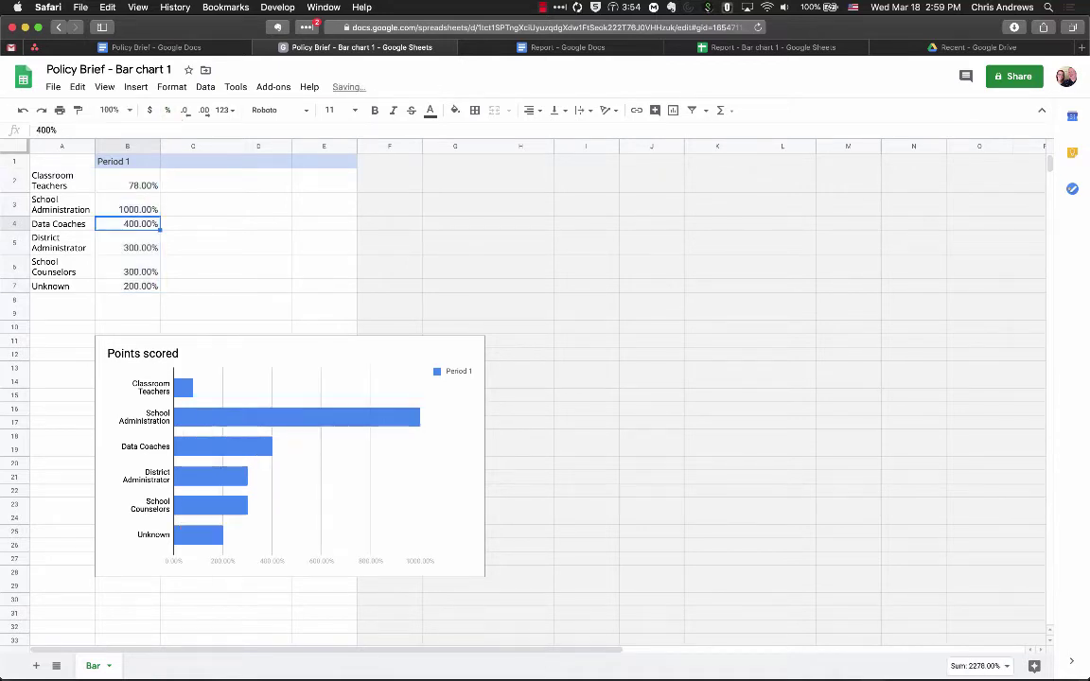
key("Up")
type("10%")
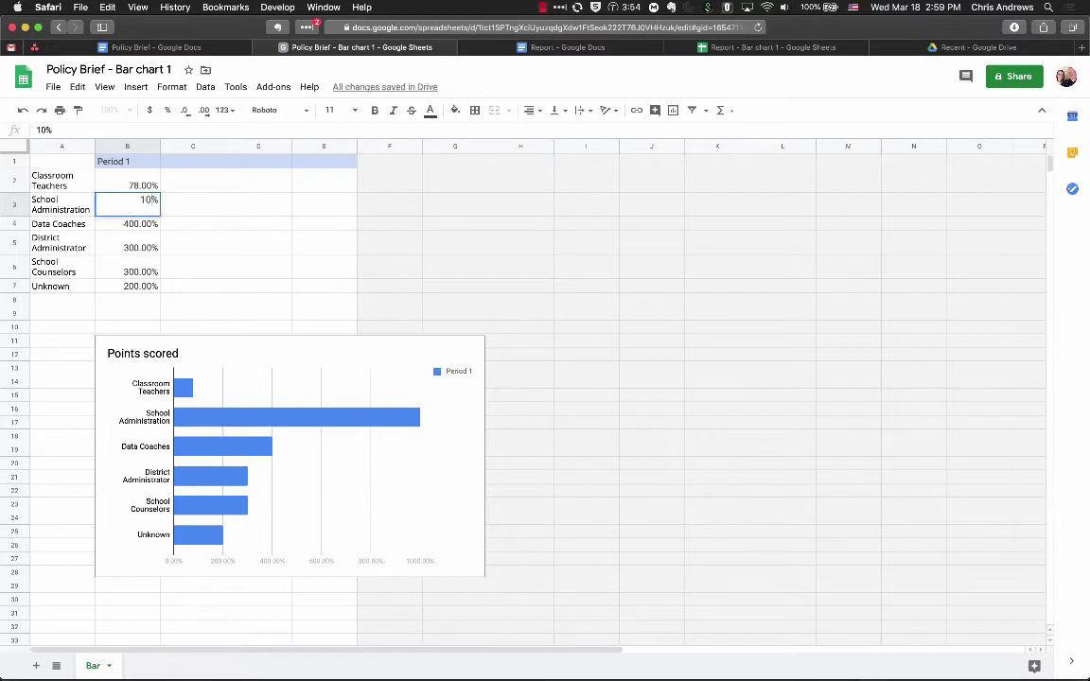
key("Return")
type("4%")
key("Return")
type("3%")
key("Return")
type("3%")
key("Return")
type("2%")
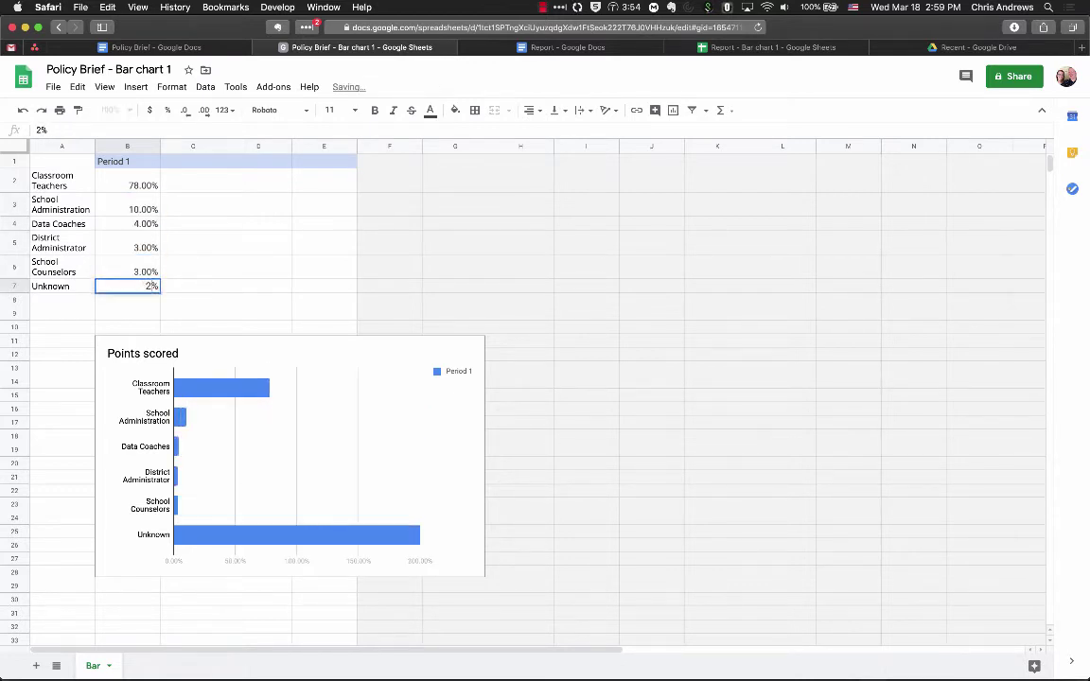
key("Return")
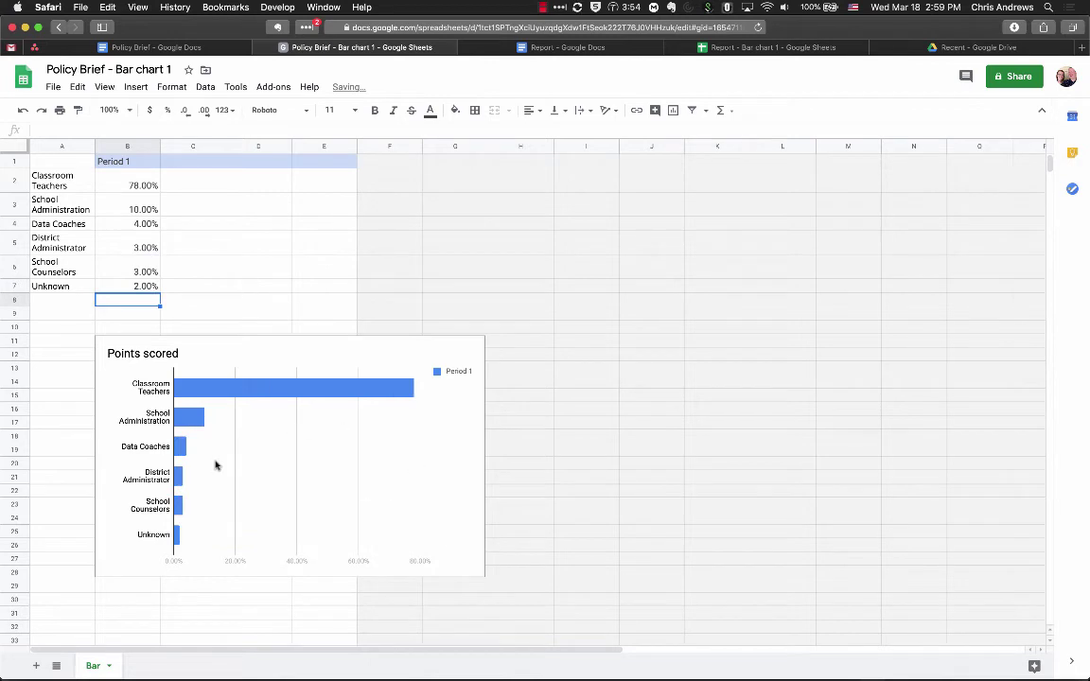
Move the chart slightly up in the spreadsheet, then update the linked chart in Policy Brief
left_click(118, 368)
mouse_move(243, 356)
left_mouse_down()
mouse_move(248, 342)
mouse_move(237, 340)
left_mouse_up()
left_click(171, 52)
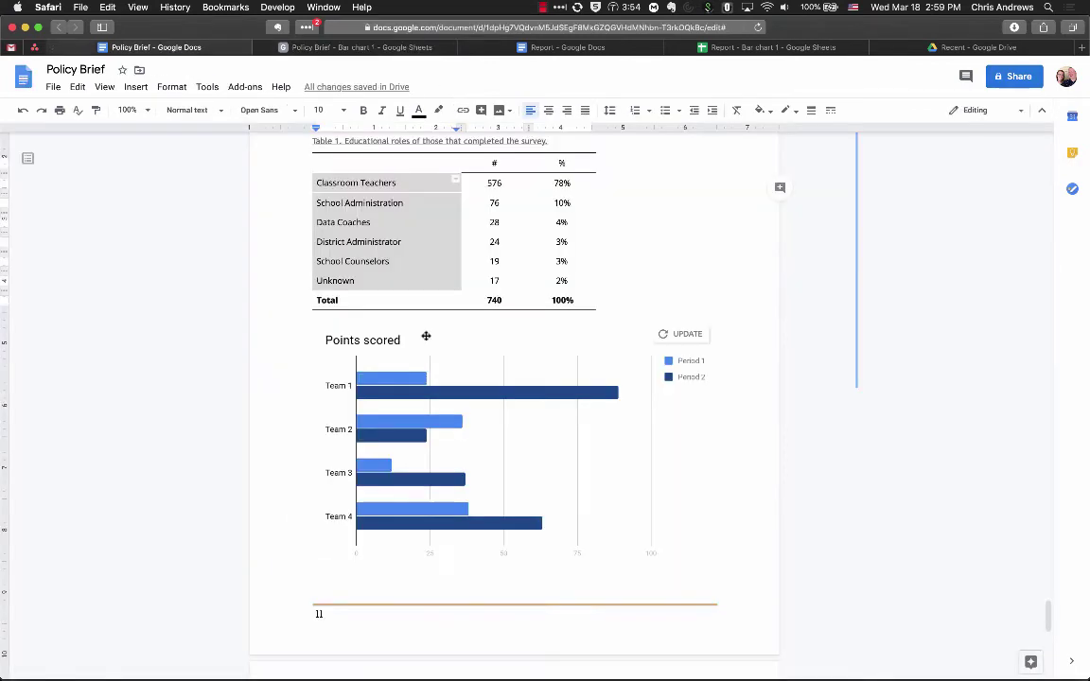
left_click(673, 335)
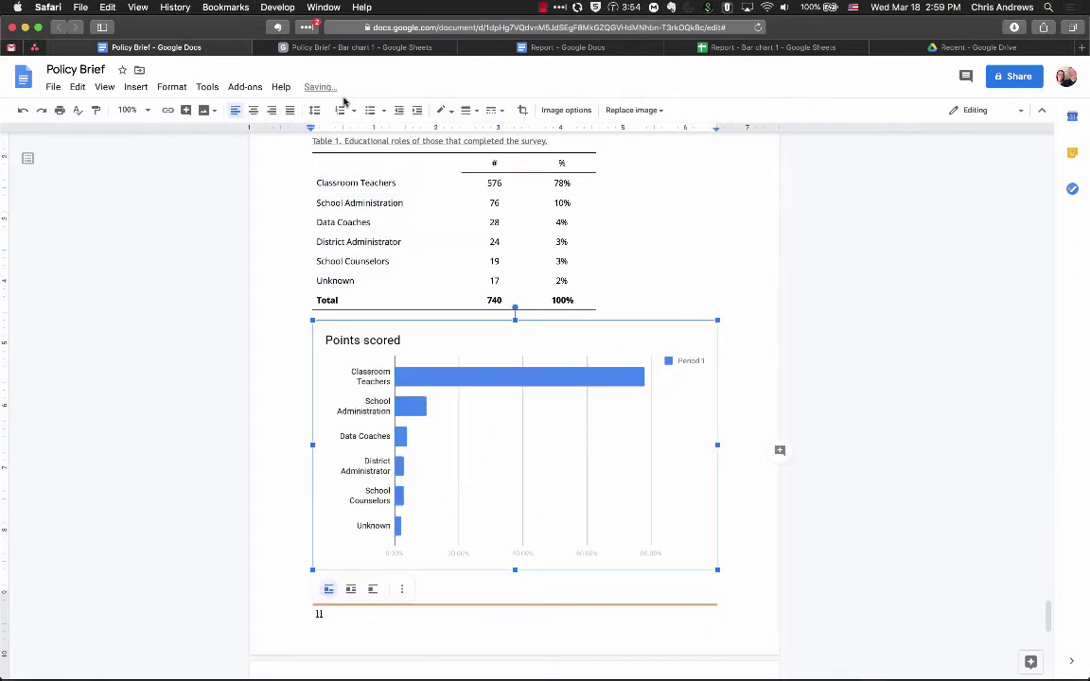
left_click(359, 47)
key("ctrl+shift+Tab")
left_click(316, 48)
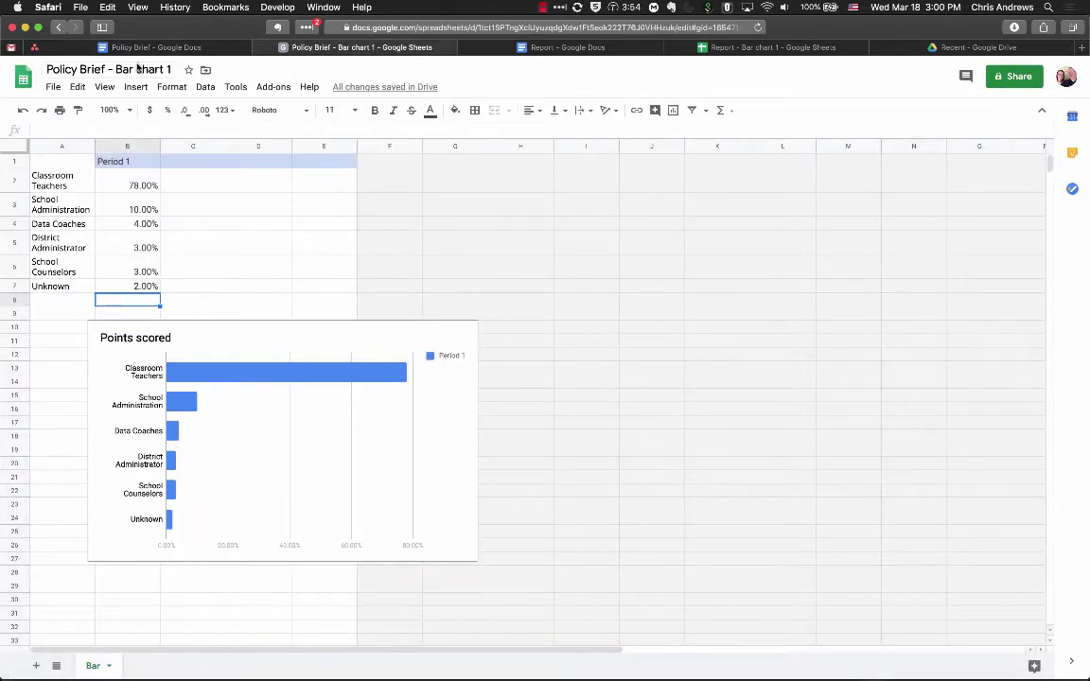
left_click(166, 47)
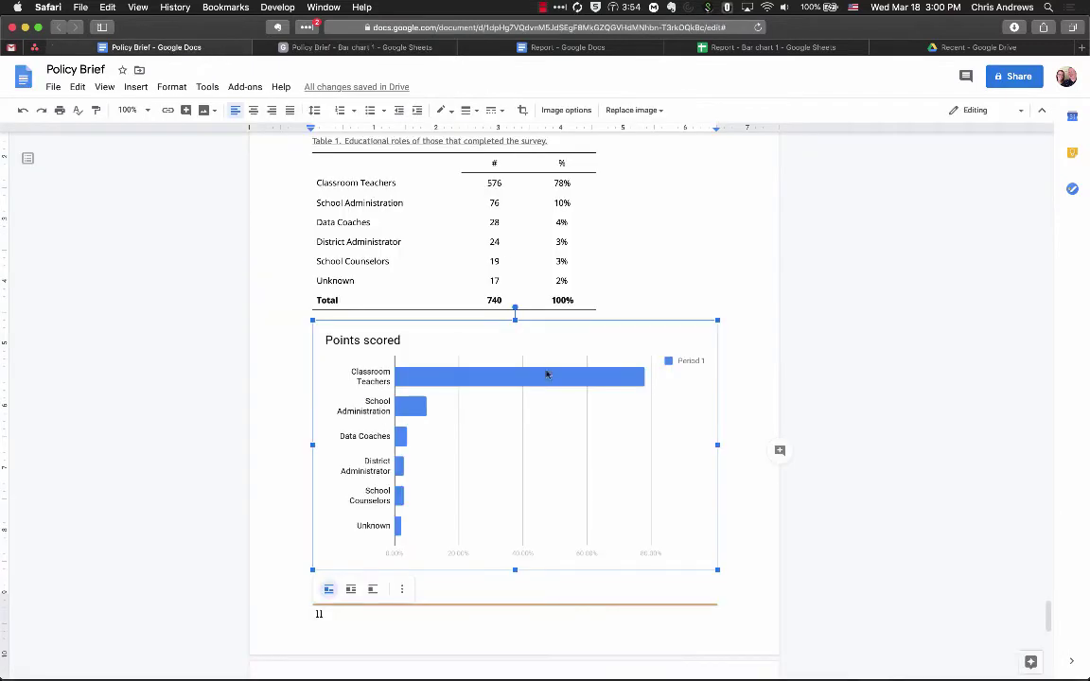
Change the chart's title in the chart spreadsheet to "Roles of Survey Respondents"
left_click(313, 47)
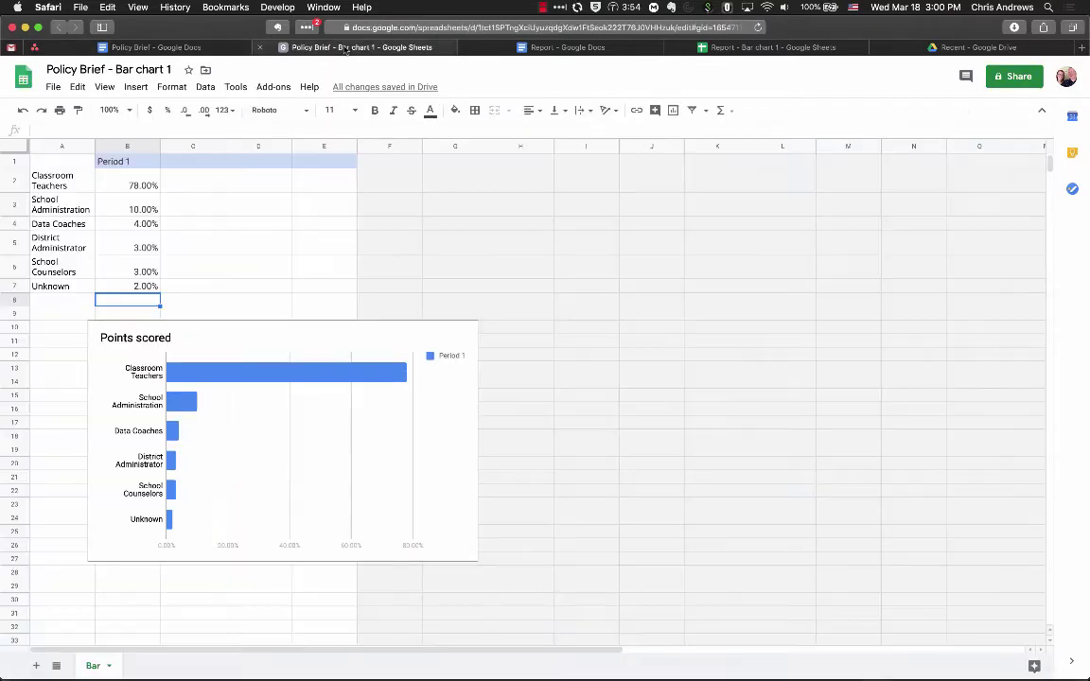
left_click(259, 375)
right_click(273, 377)
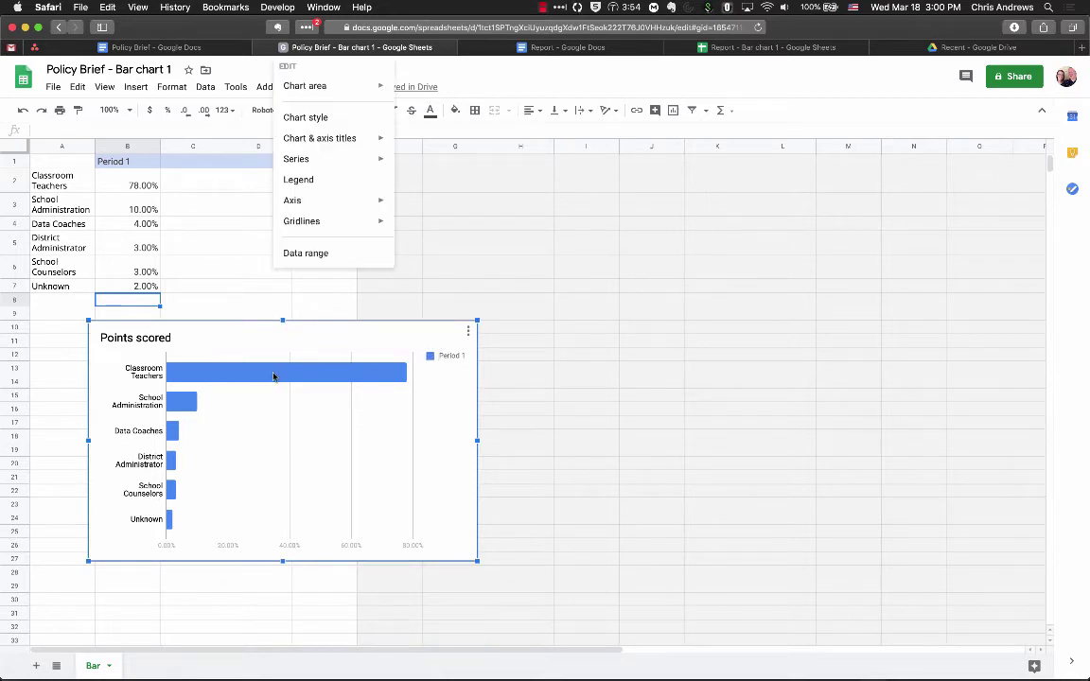
mouse_move(354, 95)
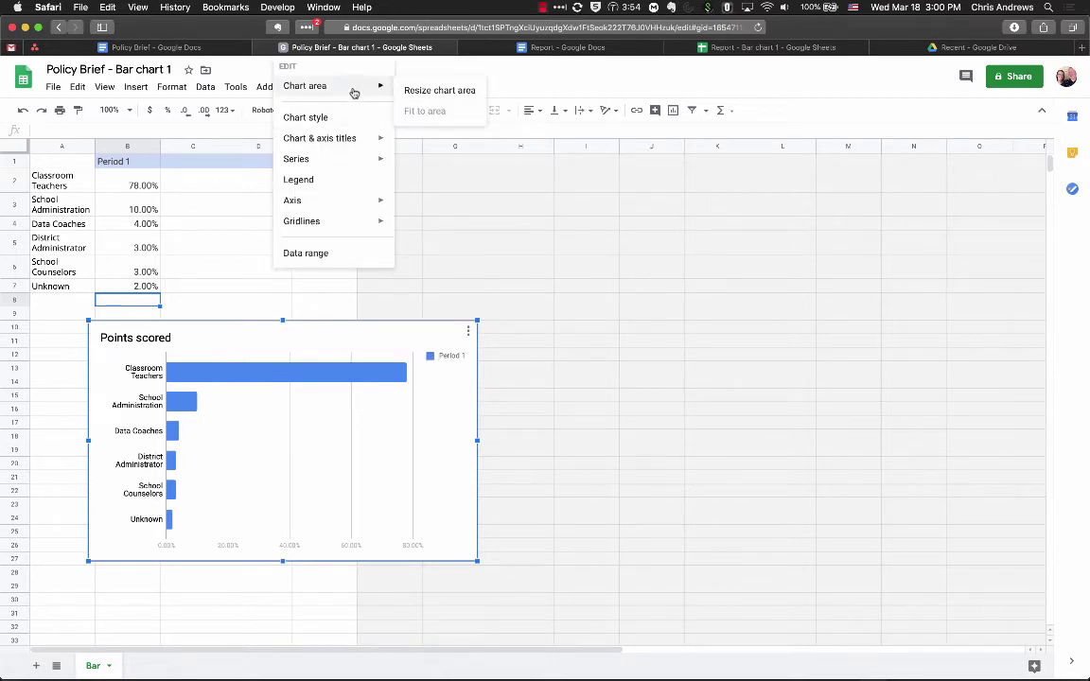
mouse_move(345, 140)
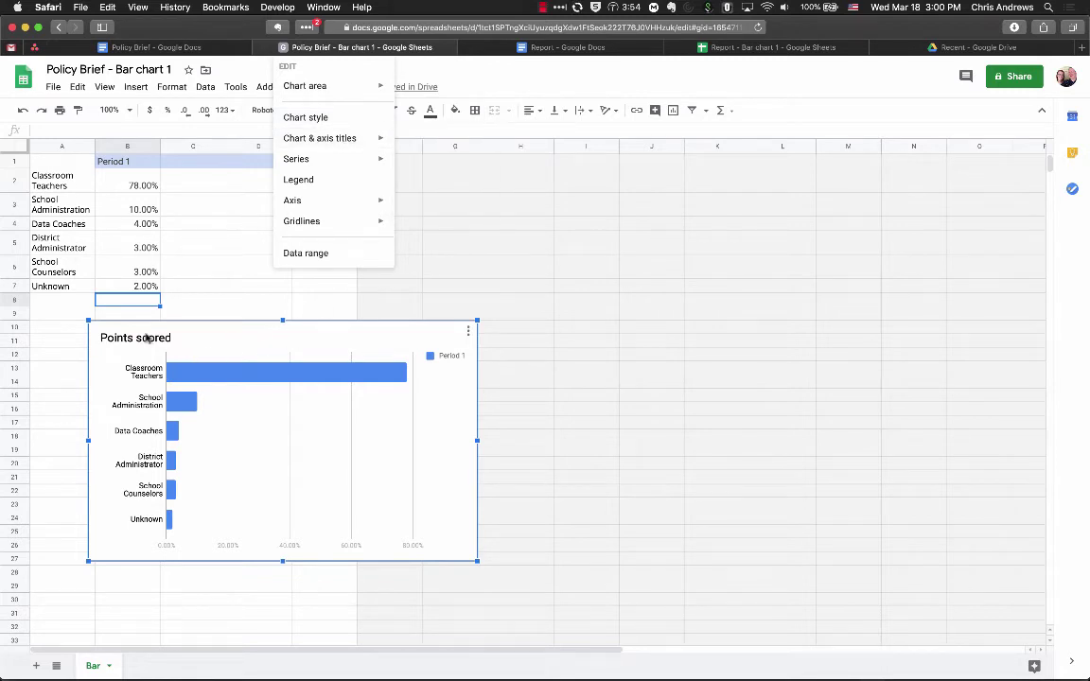
left_click(423, 143)
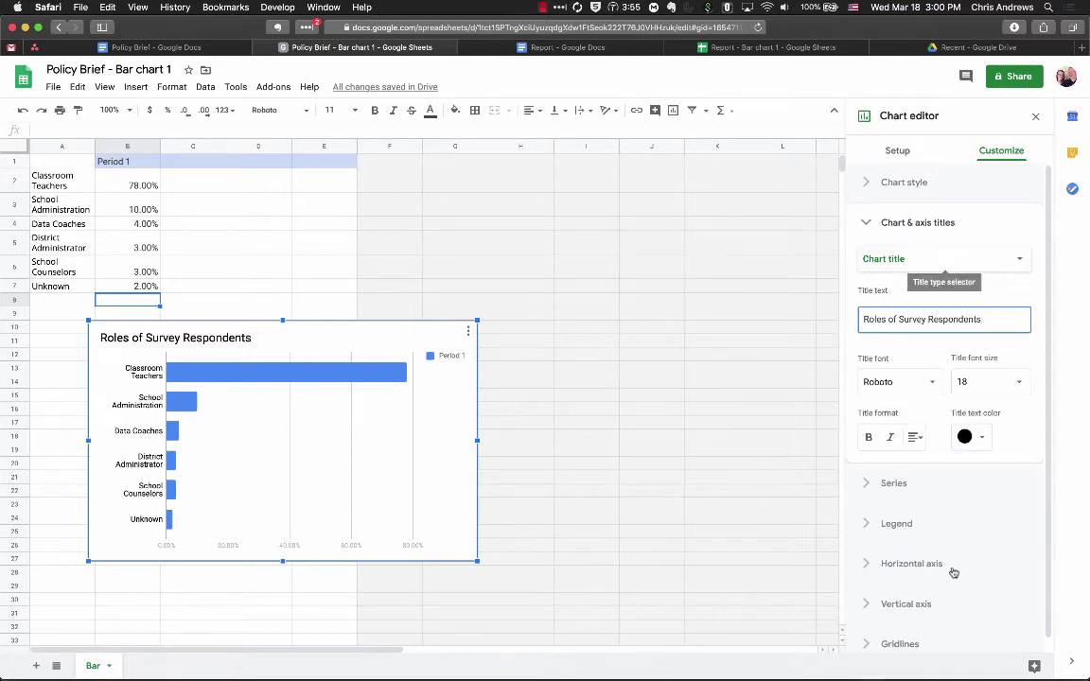
Set the maximum of the chart's horizontal axis to 1
left_click(912, 484)
left_click(911, 279)
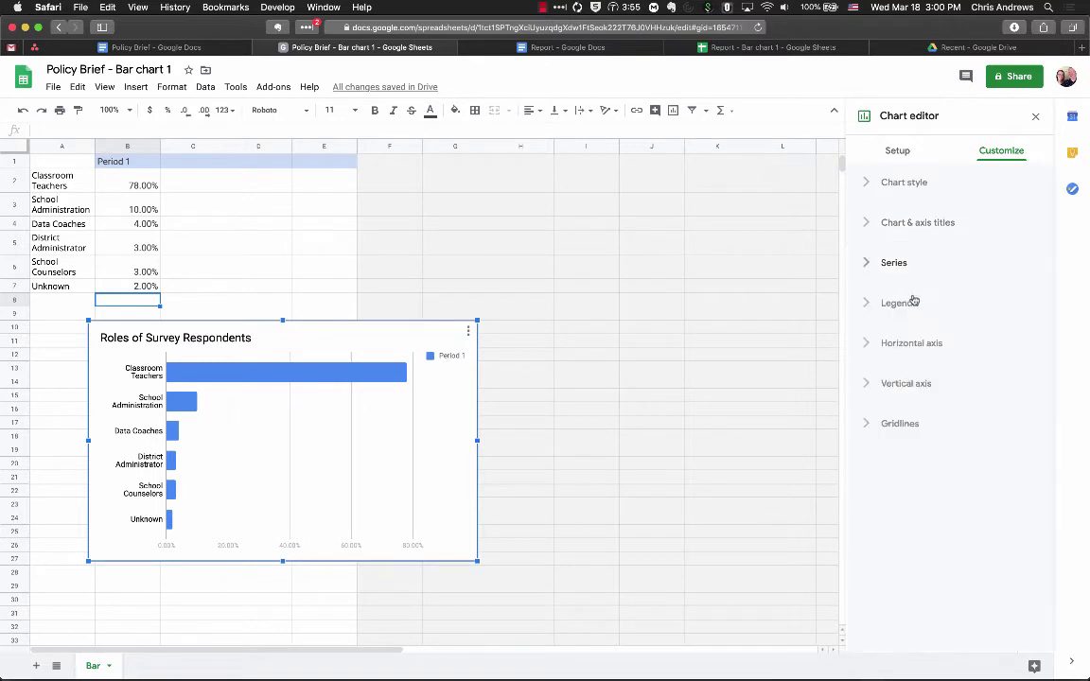
left_click(920, 343)
scroll(925, 442, "down", 3)
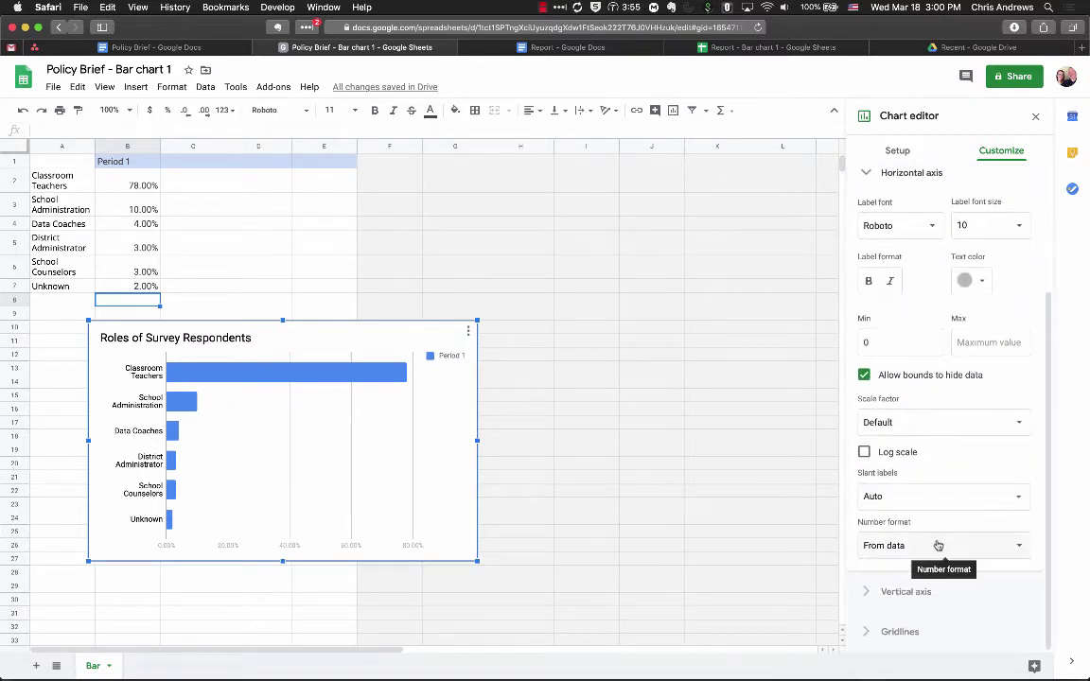
left_click(977, 343)
type("100")
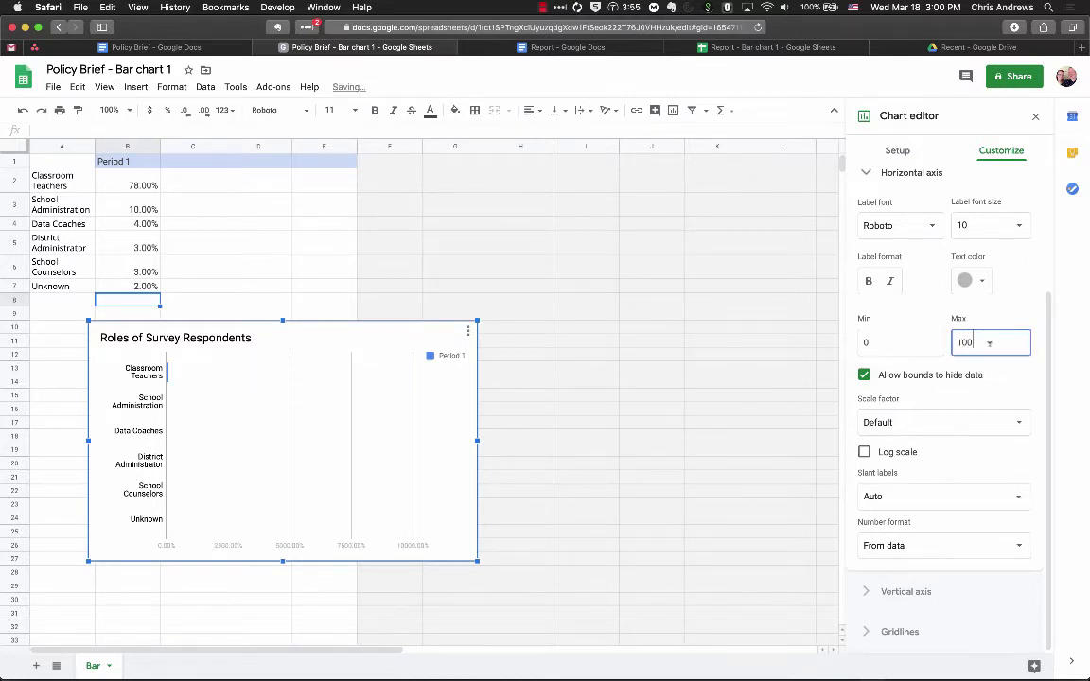
key("BackSpace")
key("BackSpace")
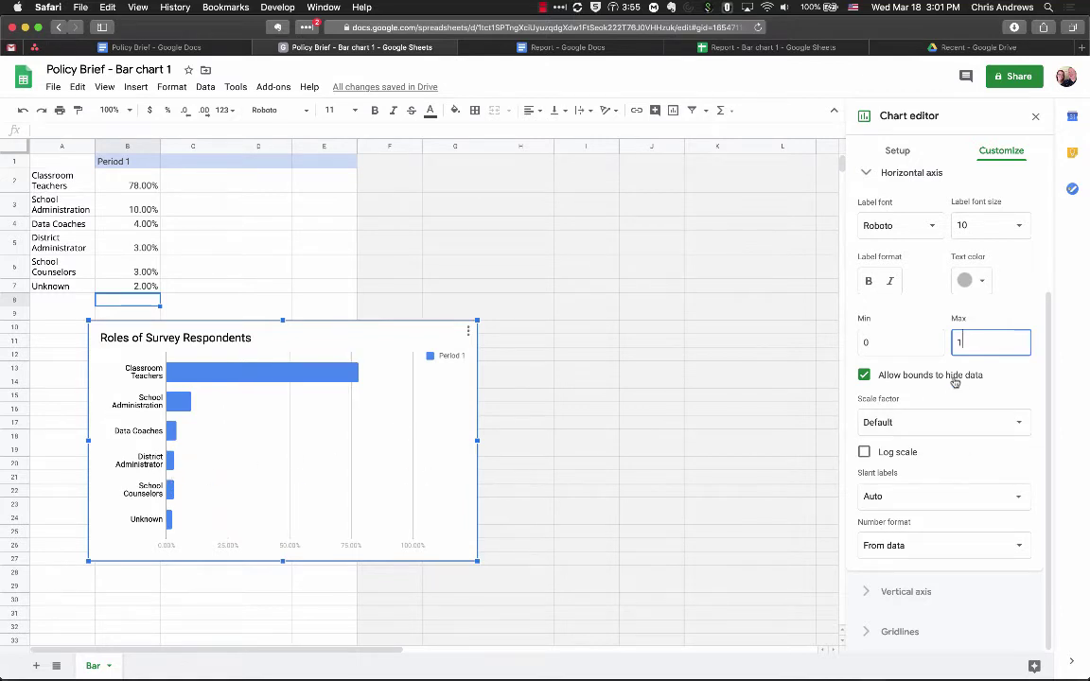
Set the horizontal axis gridlines to 6 major and 2 minor, then update the linked chart in Policy Brief
scroll(964, 462, "down", 1)
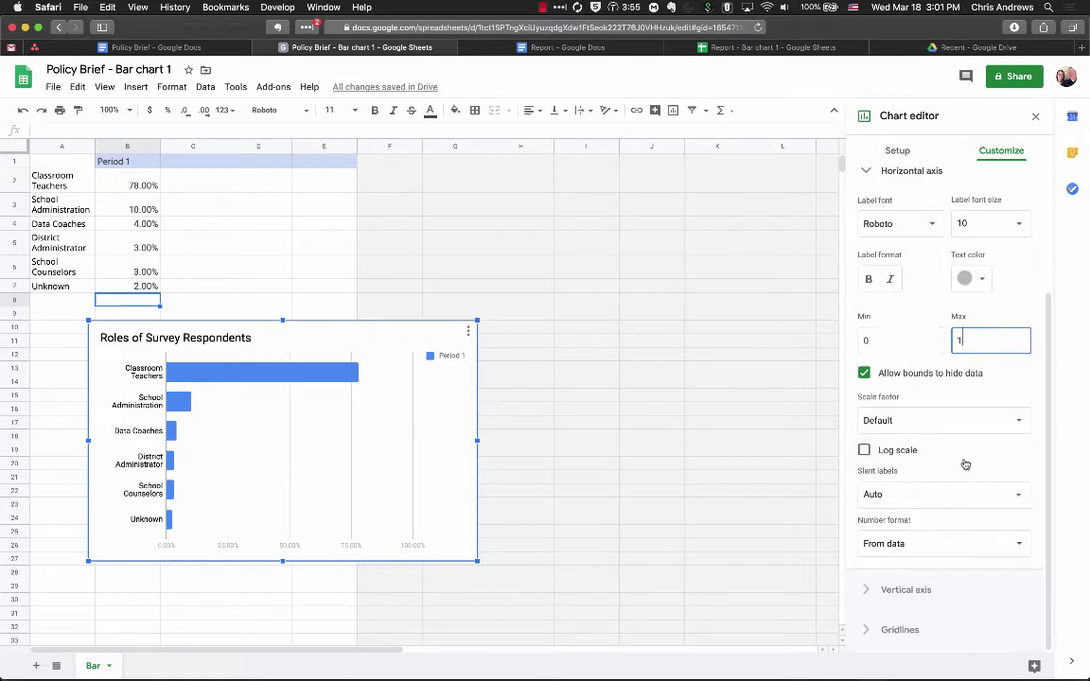
left_click(900, 627)
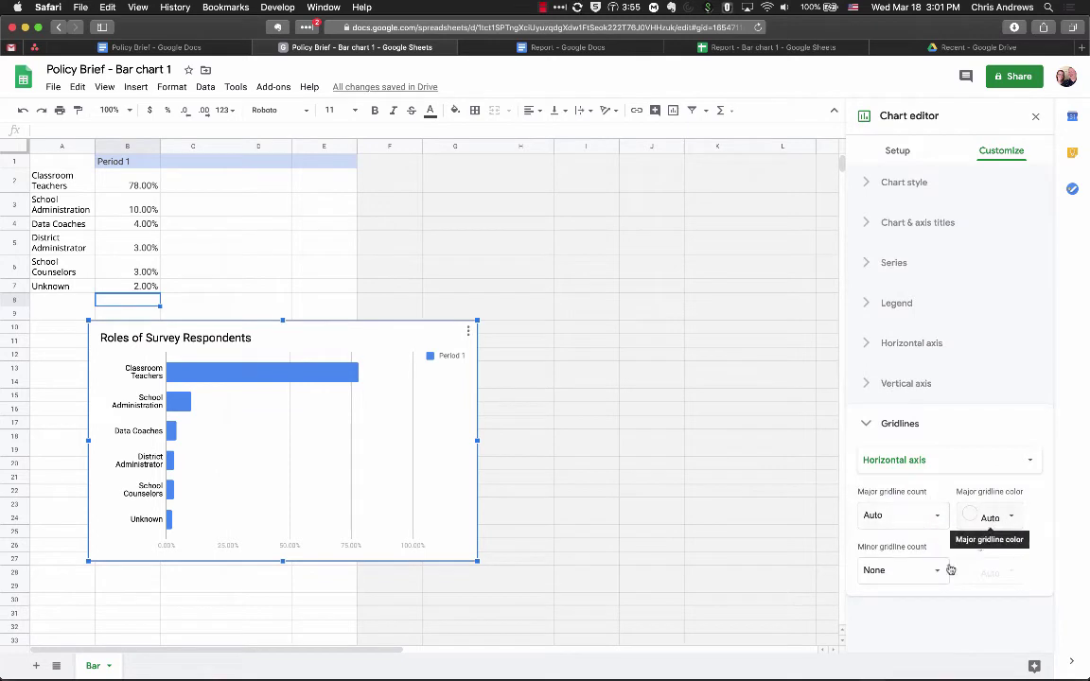
left_click(938, 571)
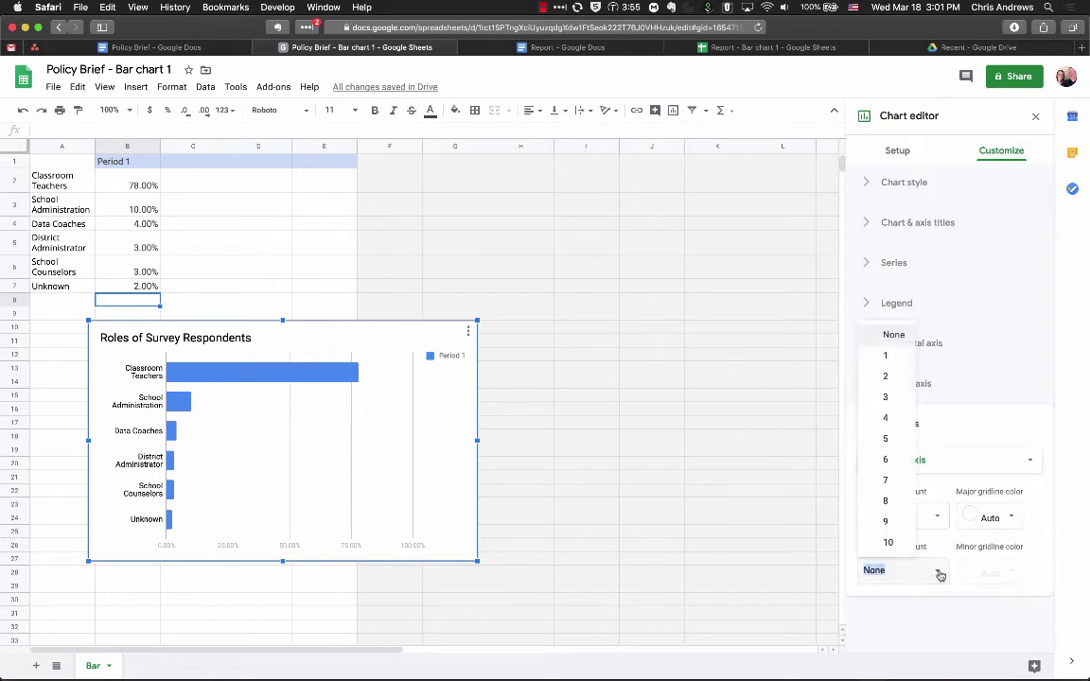
left_click(887, 377)
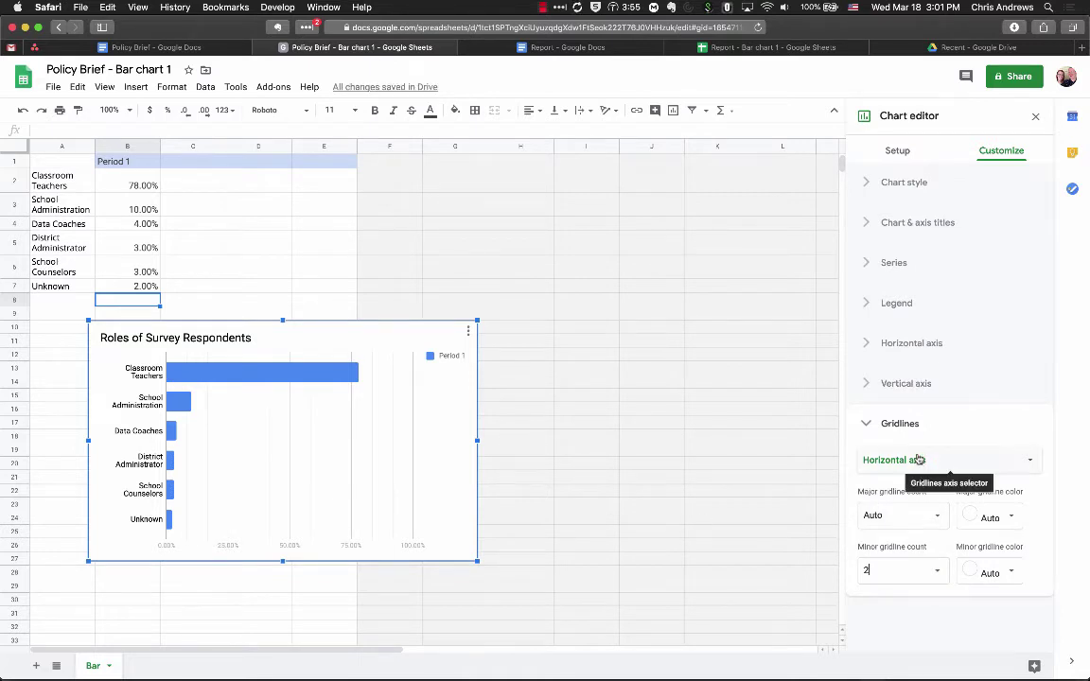
left_click(933, 518)
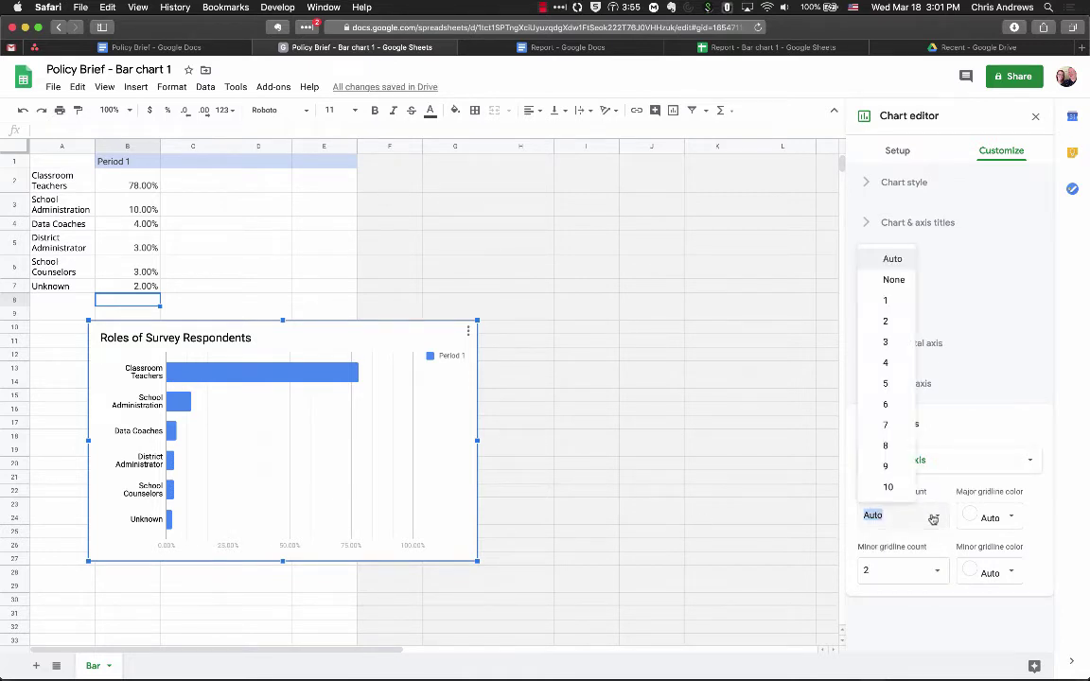
left_click(887, 383)
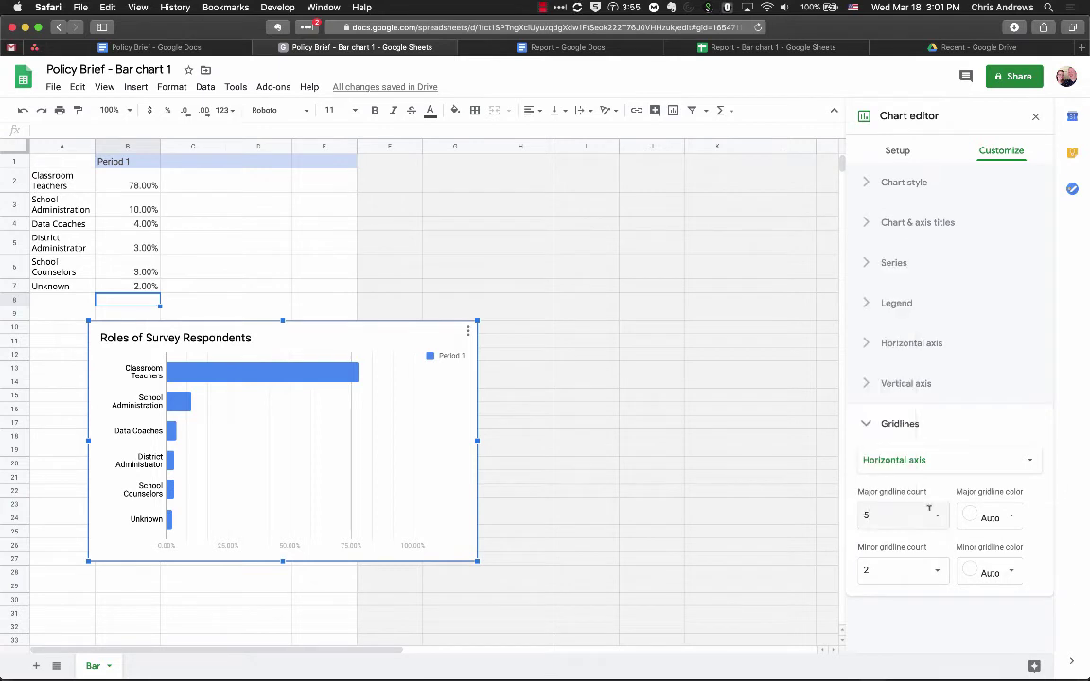
left_click(934, 519)
left_click(894, 407)
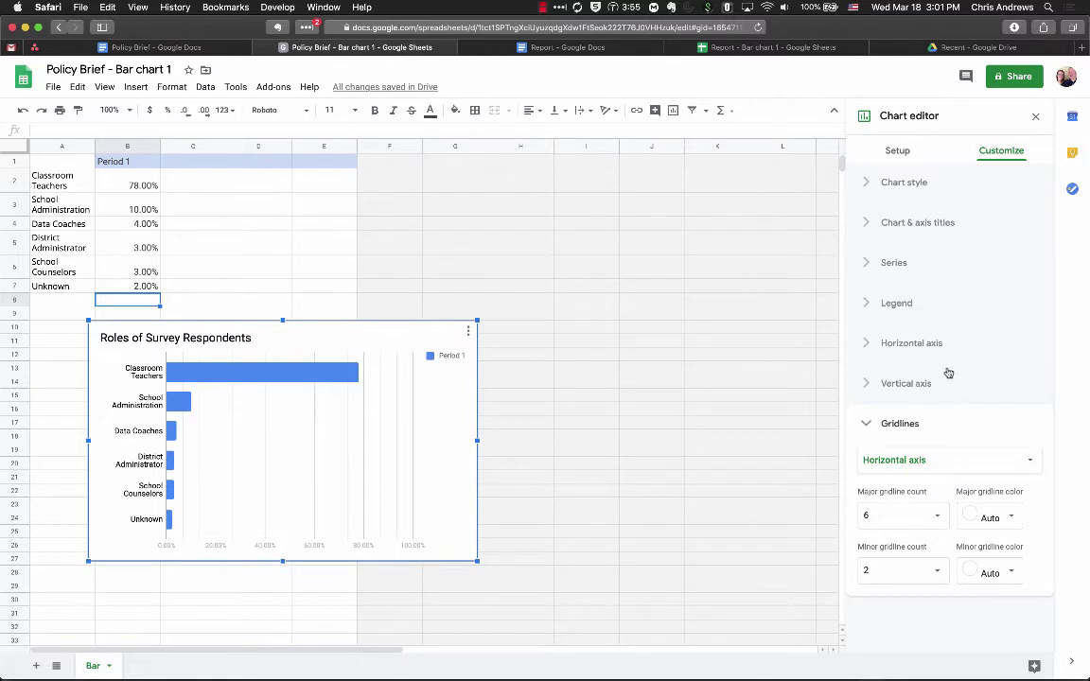
key("ctrl+shift+Tab")
left_click(678, 335)
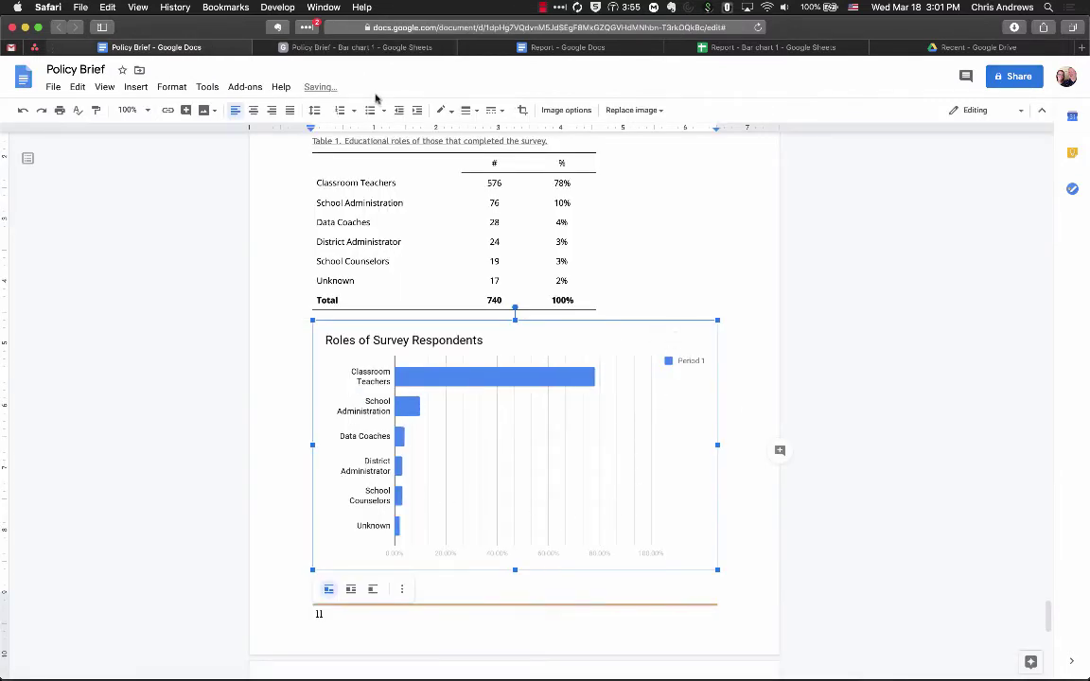
In the chart spreadsheet, add individual data point formatting for the Classroom Teachers bar and color it red
left_click(360, 48)
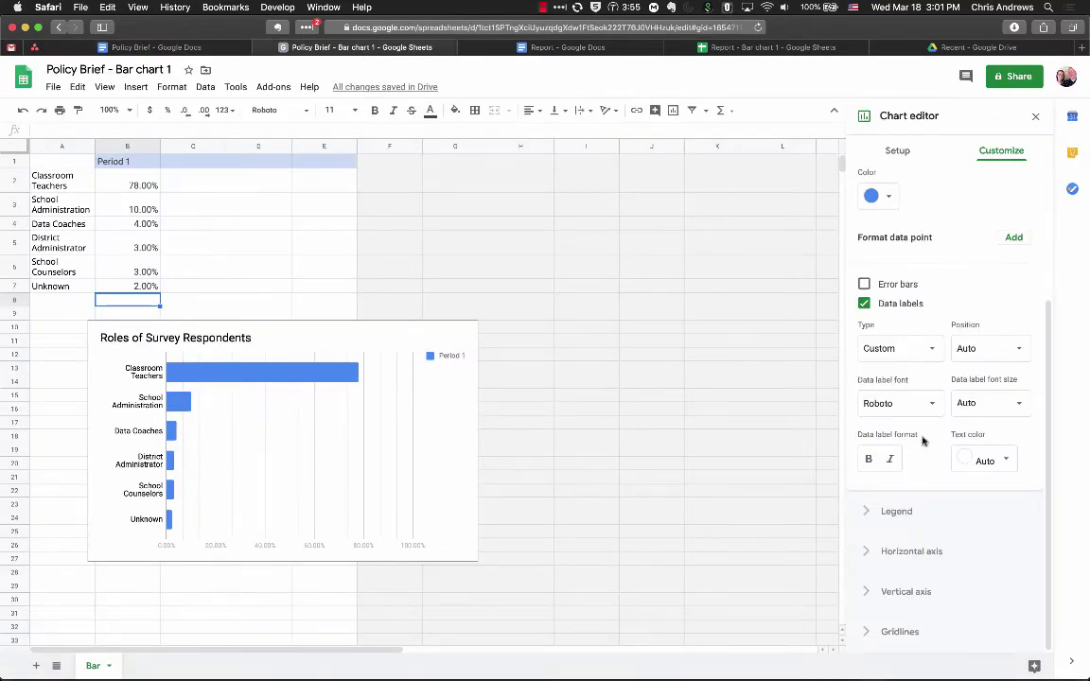
left_click(140, 269)
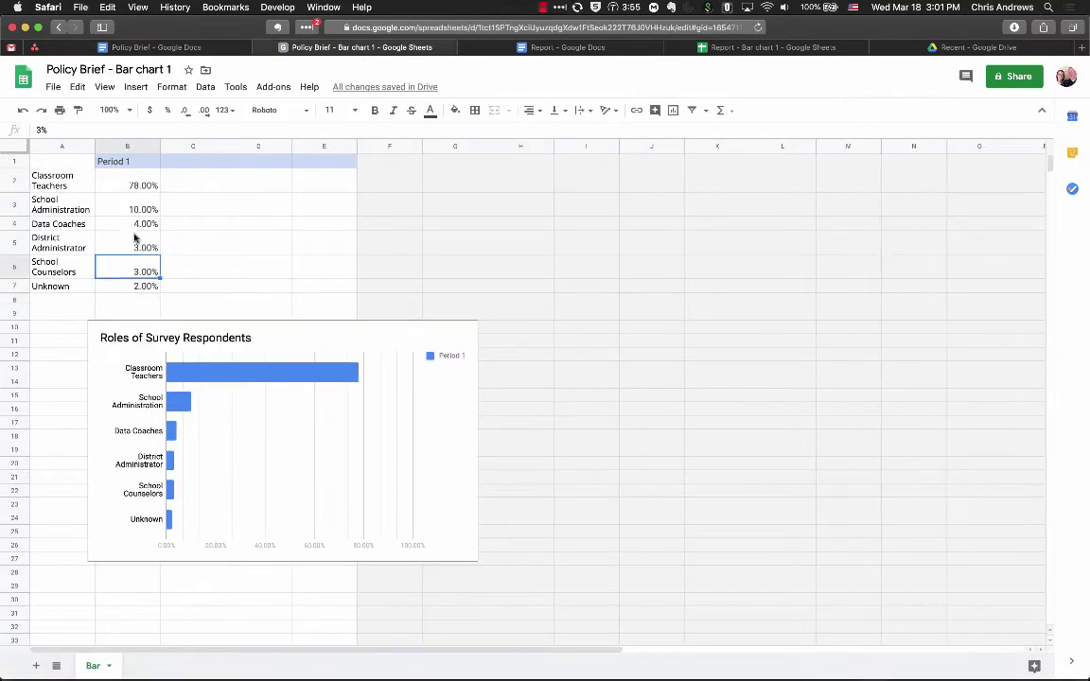
left_click(136, 187)
right_click(135, 190)
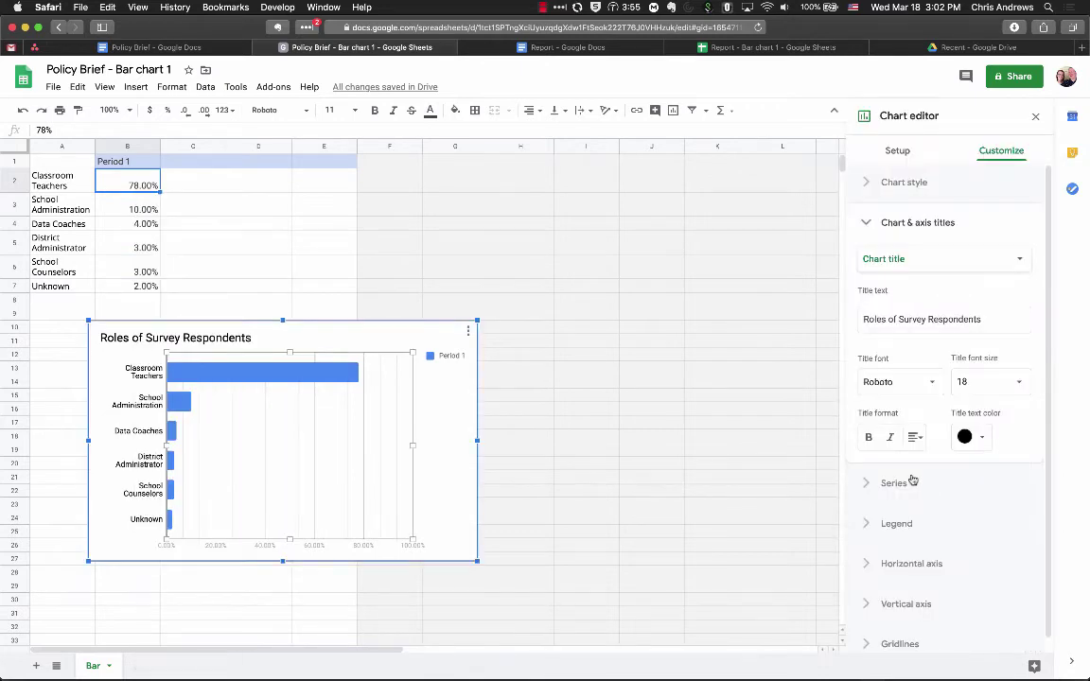
left_click(911, 480)
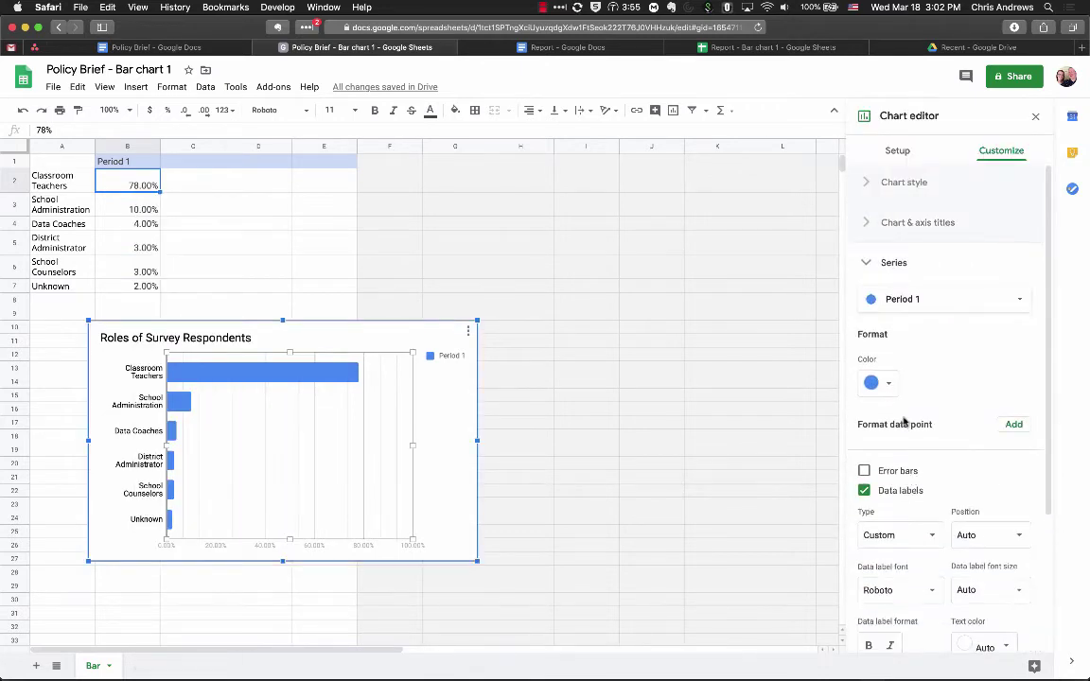
left_click(1014, 424)
left_click(511, 380)
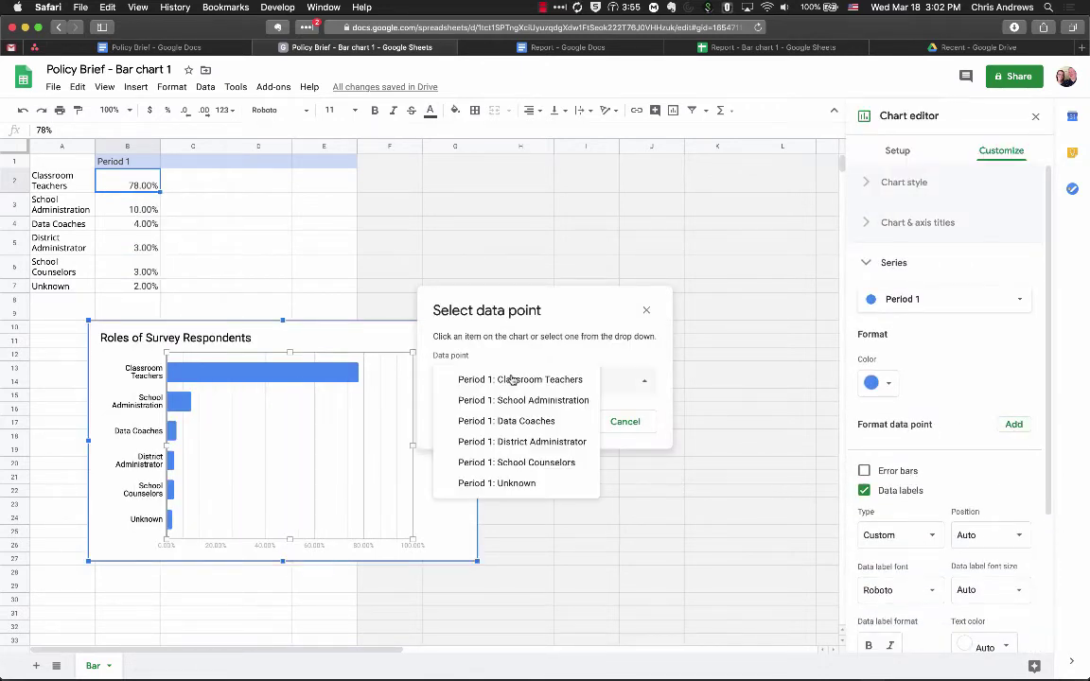
left_click(511, 380)
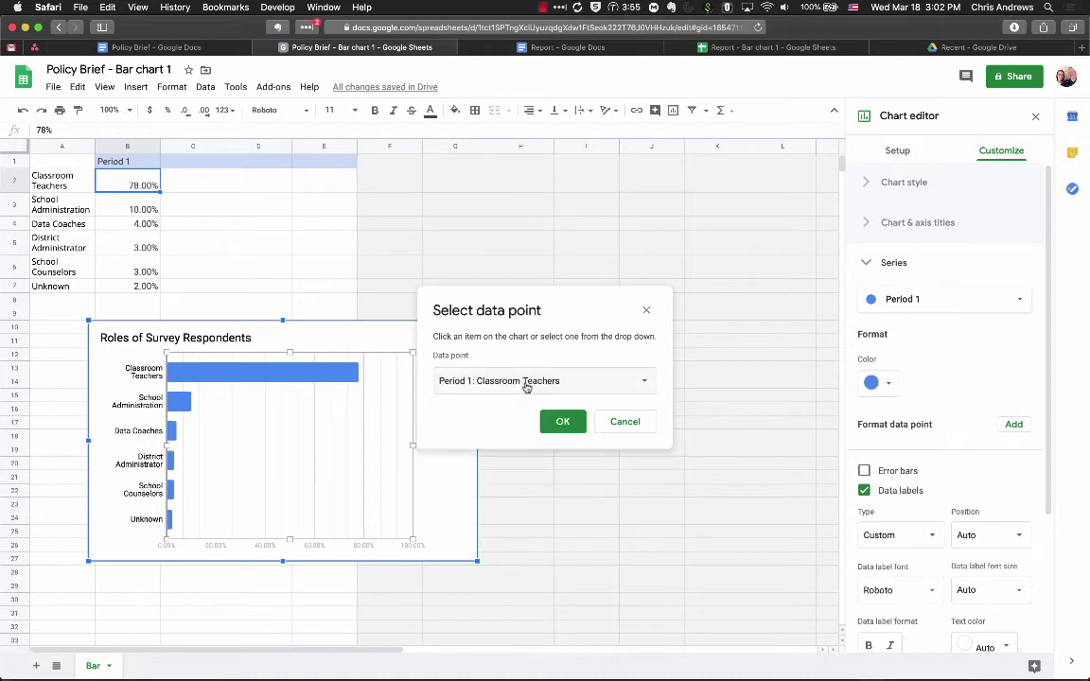
left_click(563, 422)
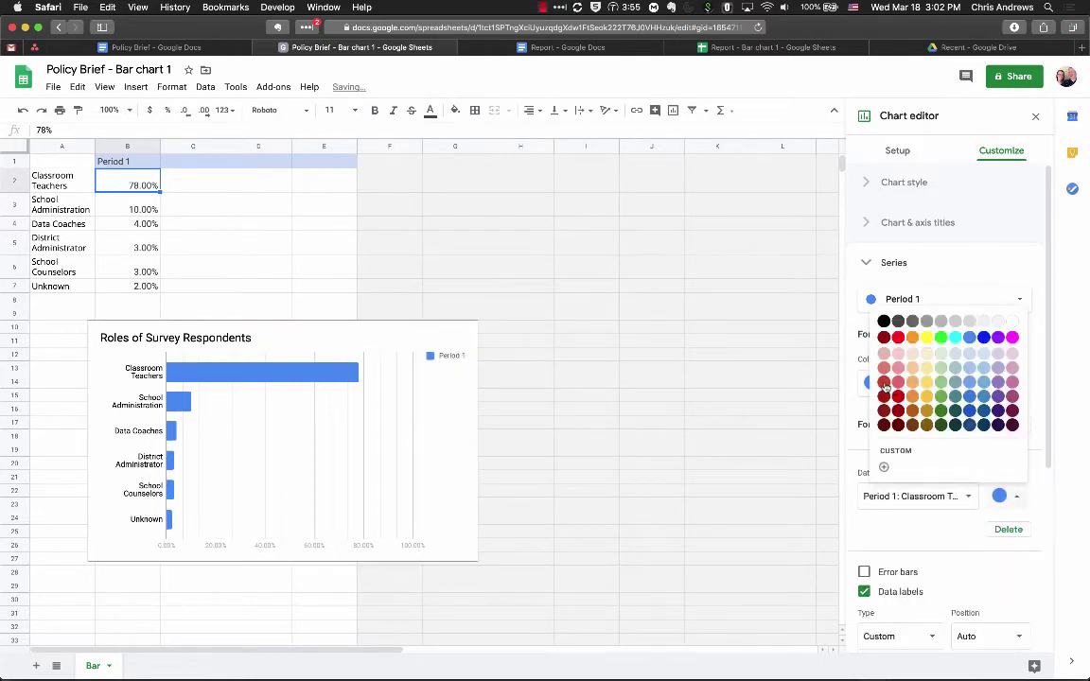
left_click(904, 337)
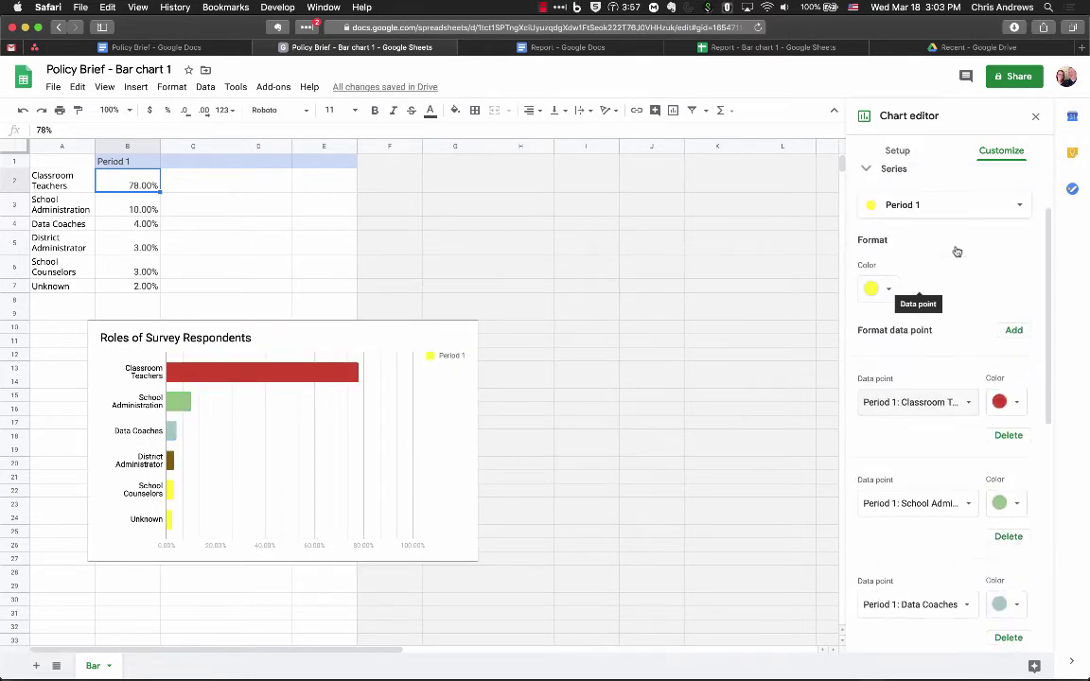
Recolor the Classroom Teachers bar cyan
scroll(954, 251, "up", 2)
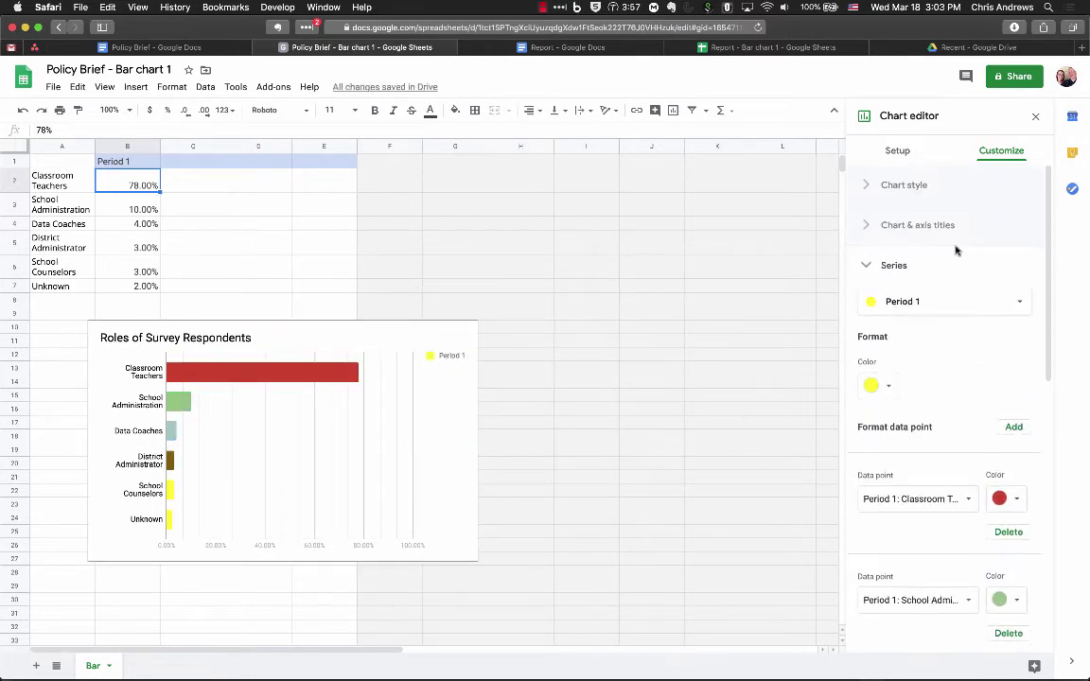
scroll(984, 438, "down", 2)
left_click(1017, 397)
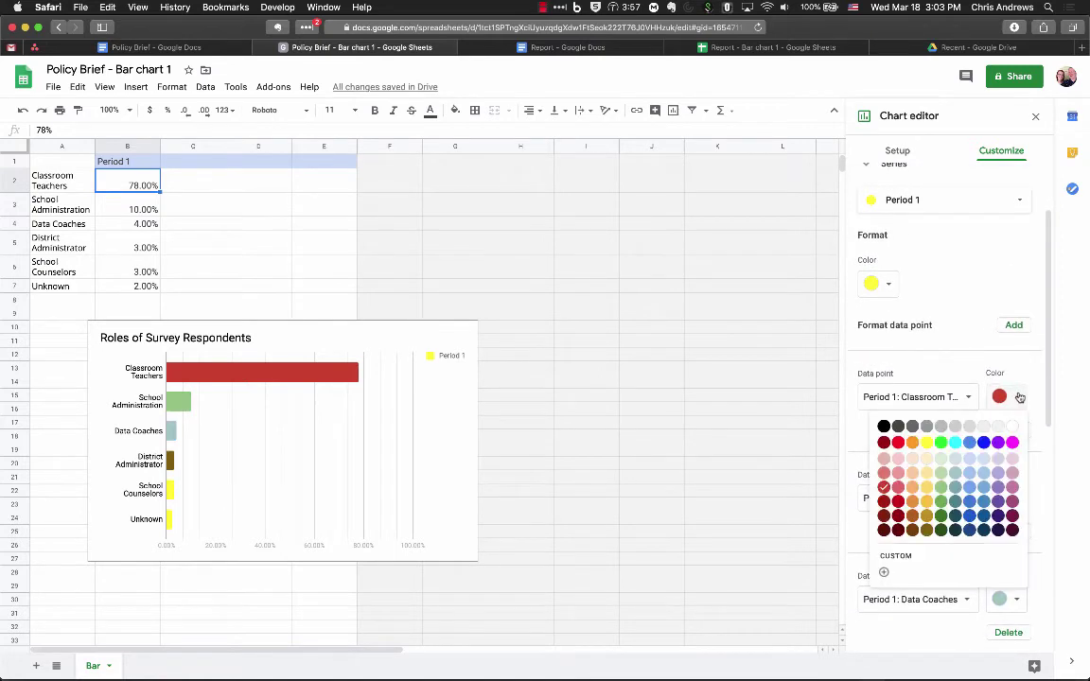
left_click(955, 443)
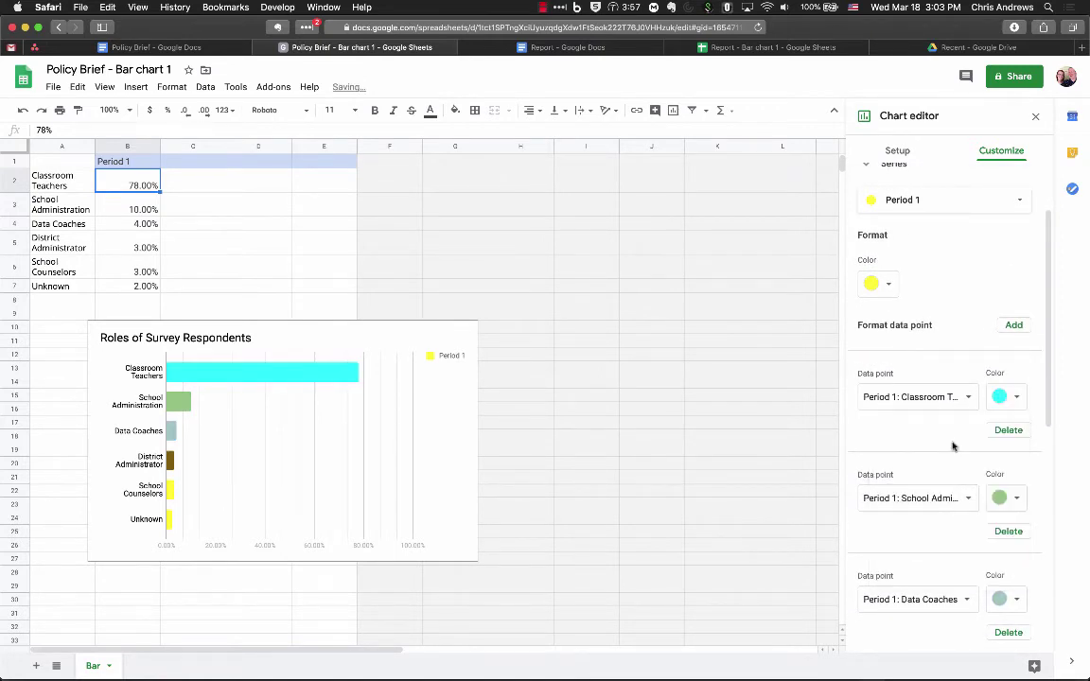
Recolor the Data Coaches bar to the darkest magenta shade
scroll(958, 388, "down", 3)
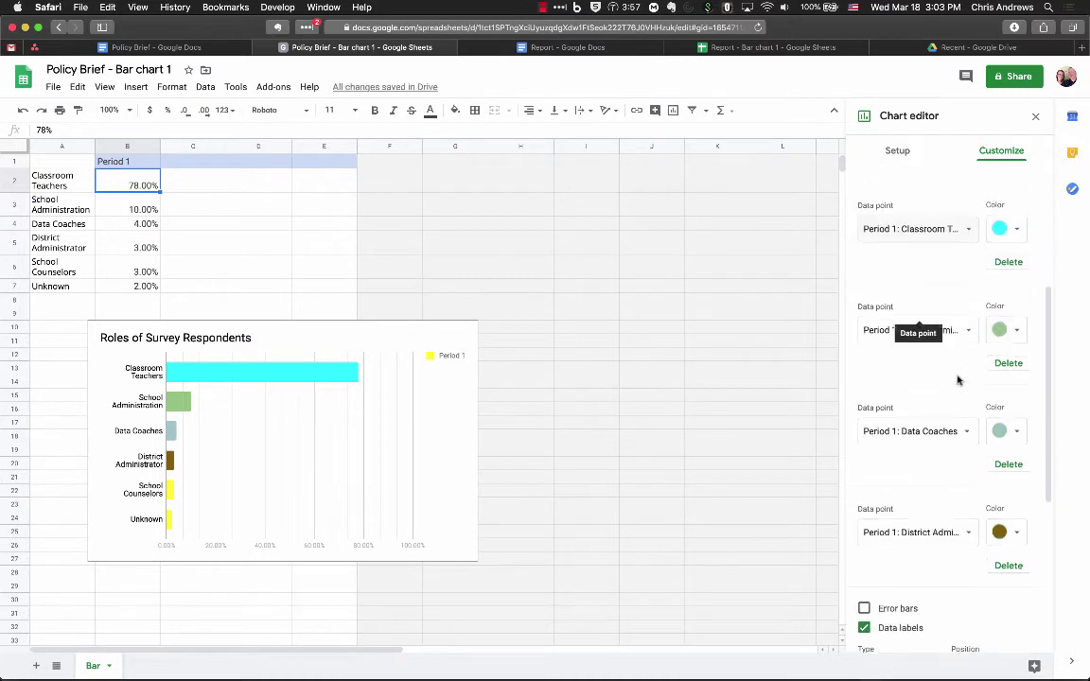
left_click(1020, 430)
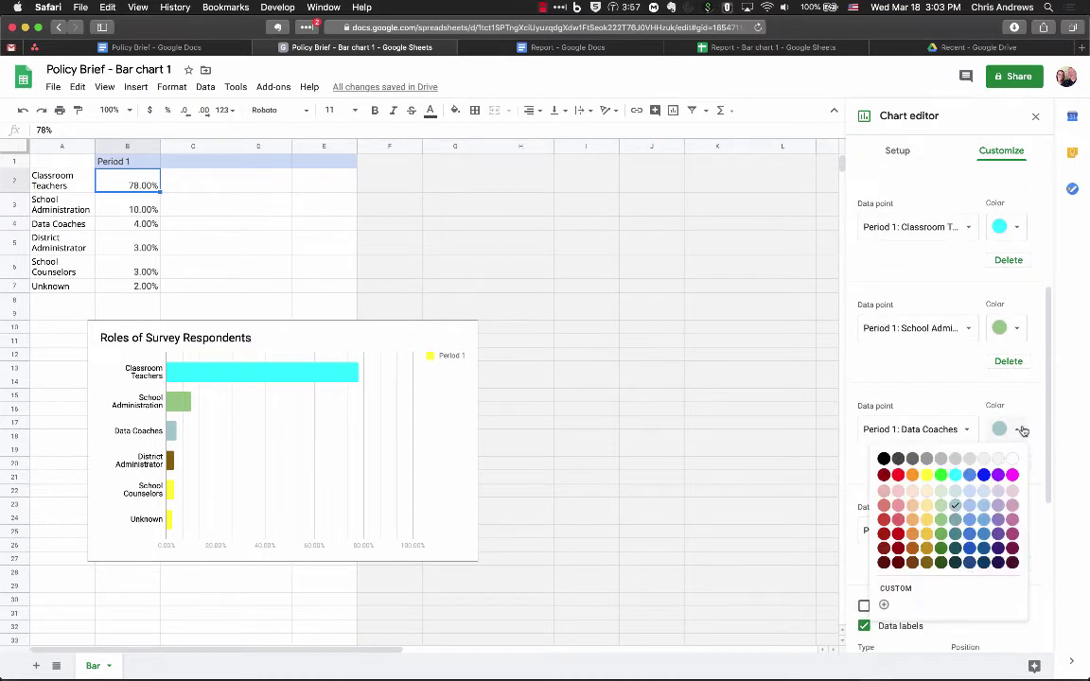
left_click(1013, 564)
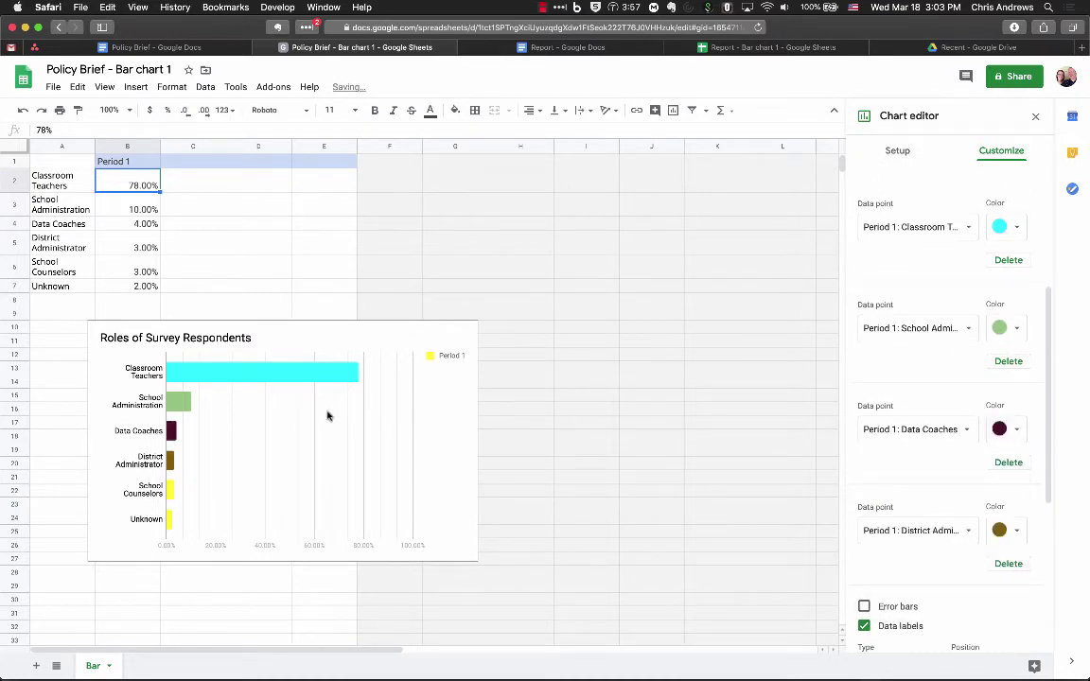
scroll(942, 254, "down", 5)
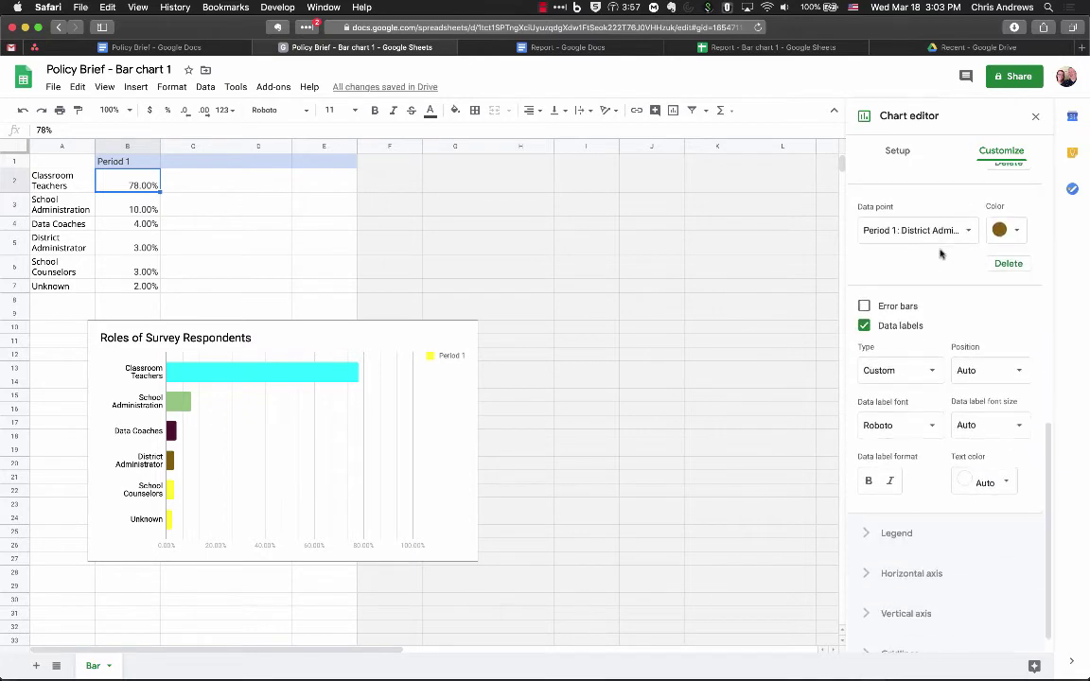
scroll(951, 181, "up", 6)
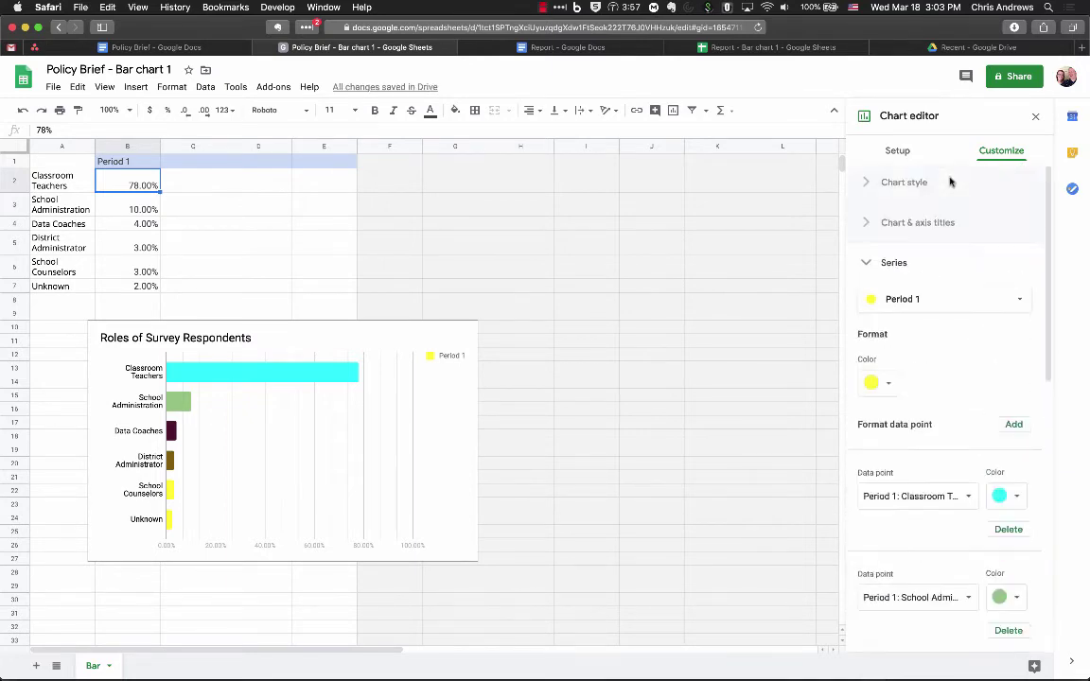
Update the linked chart in Policy Brief and scale it down proportionally to about three quarters of its width
left_click(199, 47)
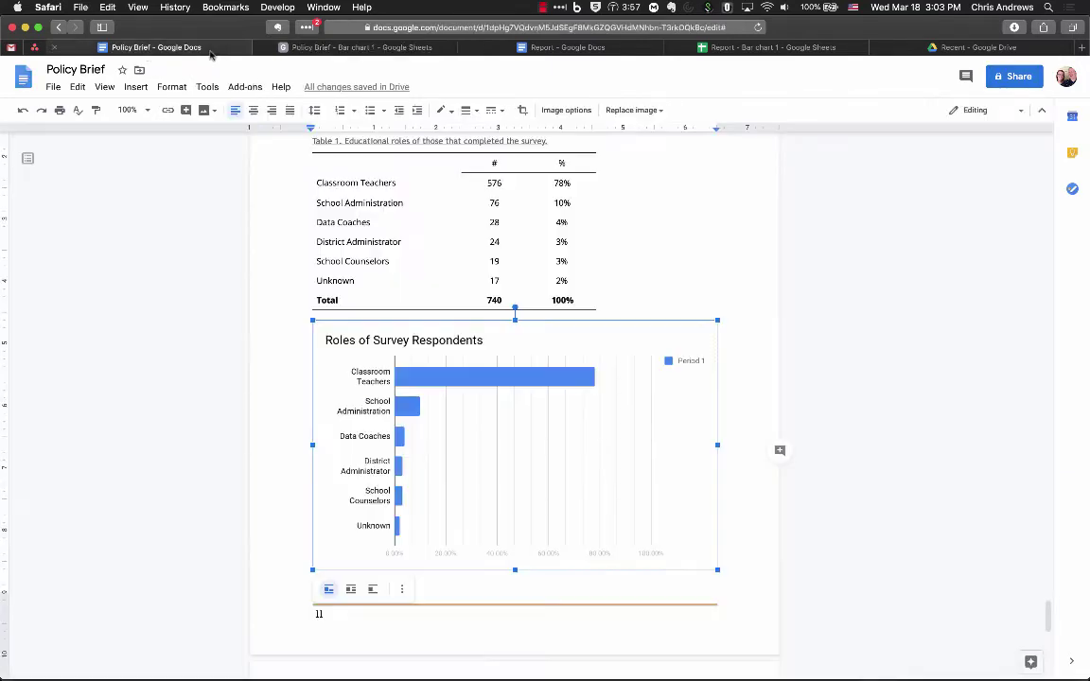
left_click(680, 336)
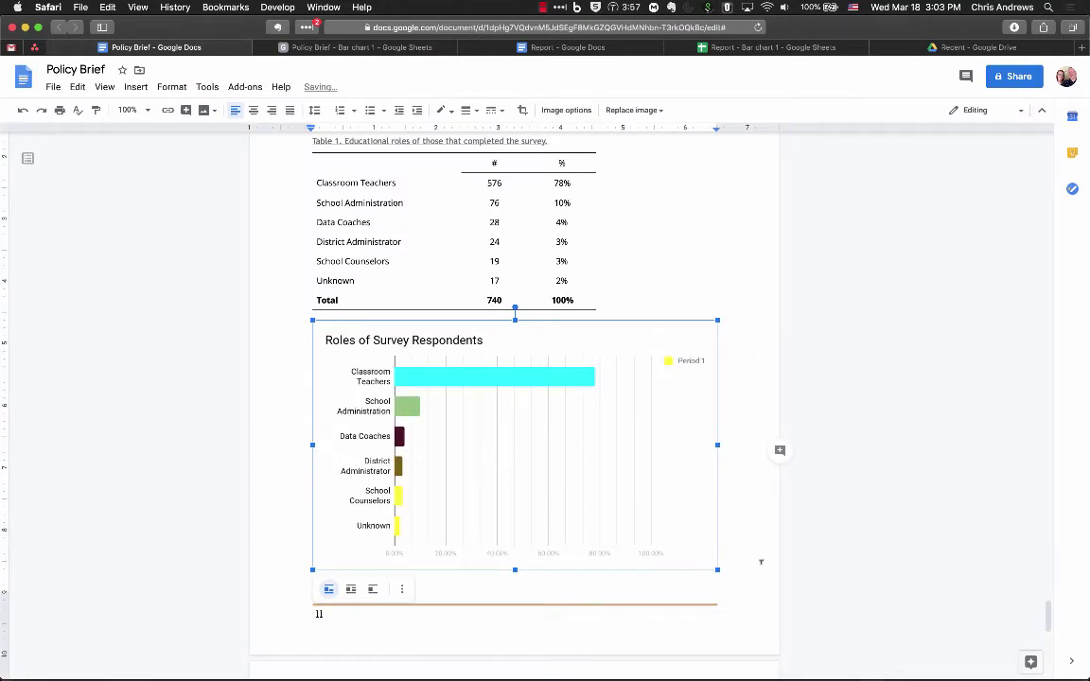
left_click_drag(717, 570, 598, 511)
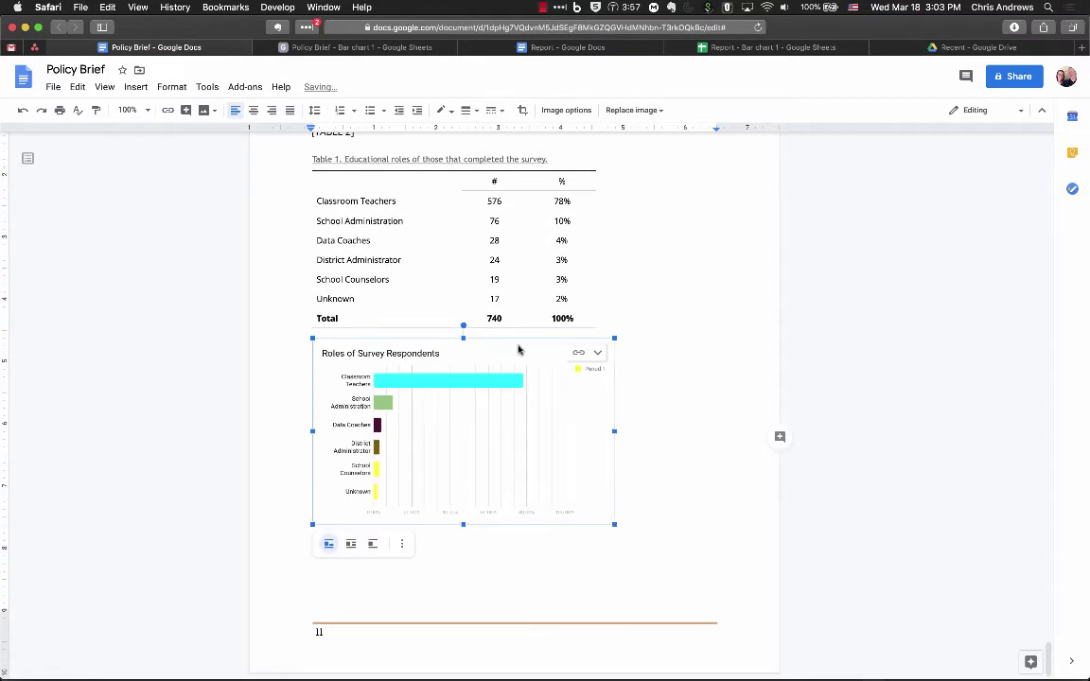
Wrap text around the chart and fit it, slightly smaller, to the right of the "These educators expressed" paragraph on page 10
left_click(351, 546)
left_click_drag(388, 353, 508, 473)
scroll(509, 472, "up", 3)
left_click_drag(376, 563, 485, 319)
left_click_drag(428, 422, 463, 409)
left_click_drag(587, 333, 587, 341)
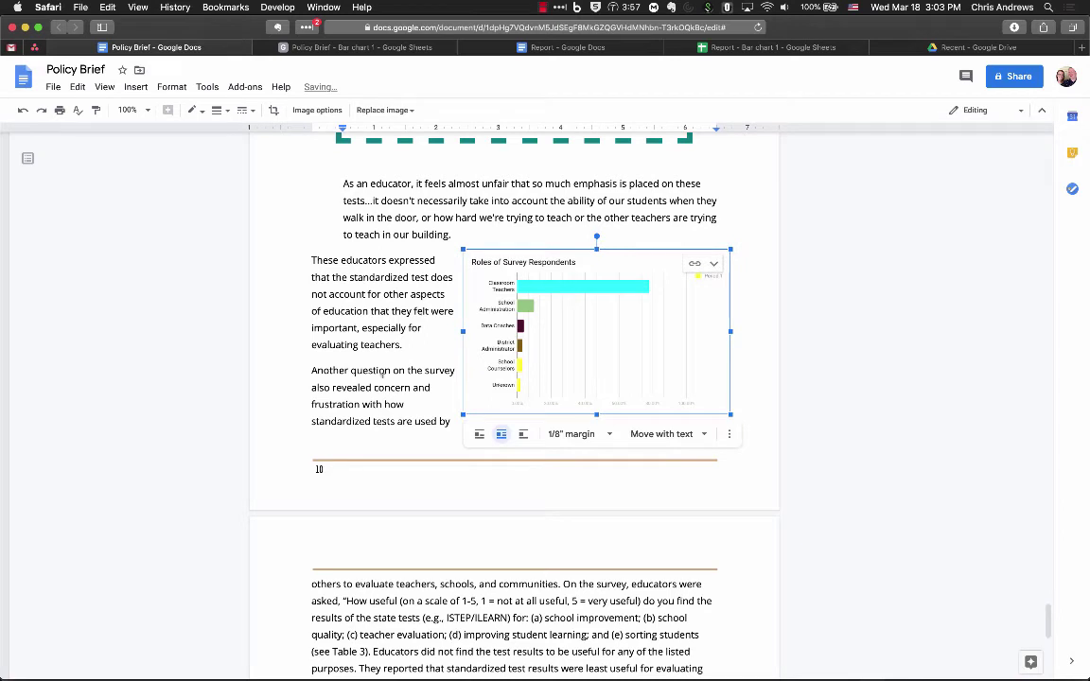
left_click(739, 301)
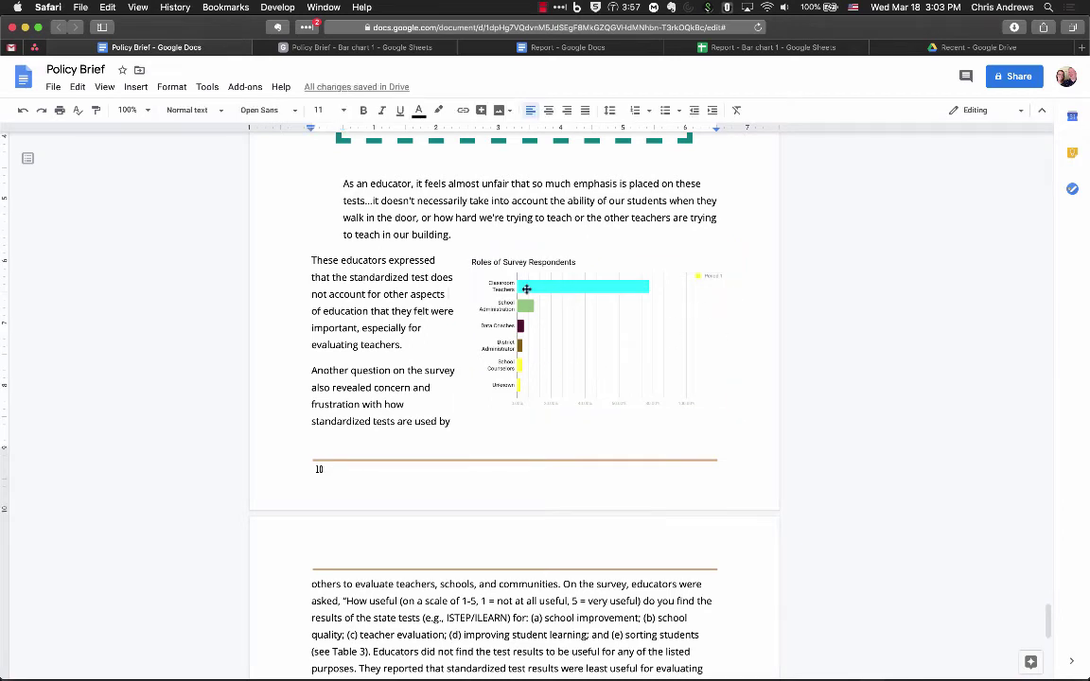
Open the linked chart's source spreadsheet, close the duplicate copy and return to the one already open
left_click(623, 343)
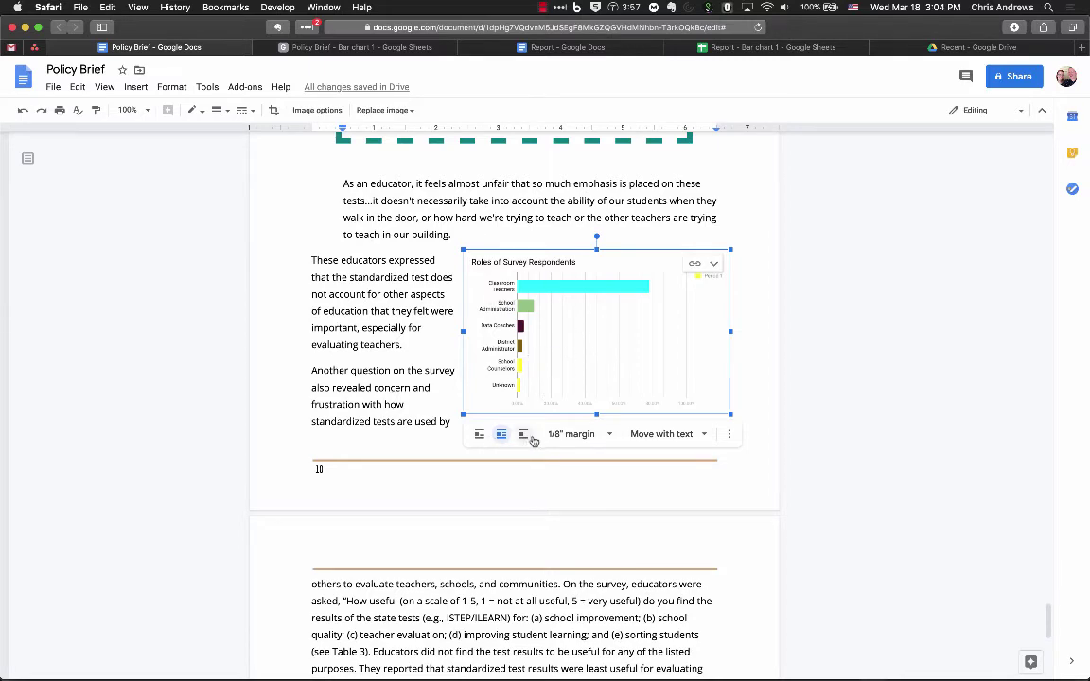
scroll(402, 327, "down", 5)
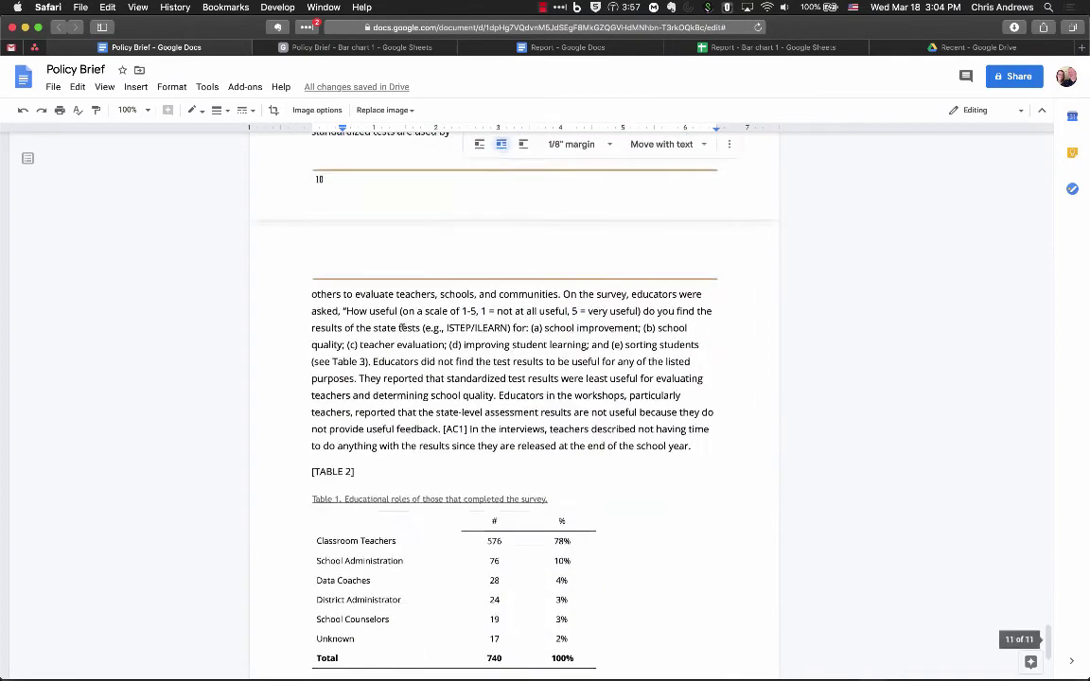
scroll(508, 289, "up", 4)
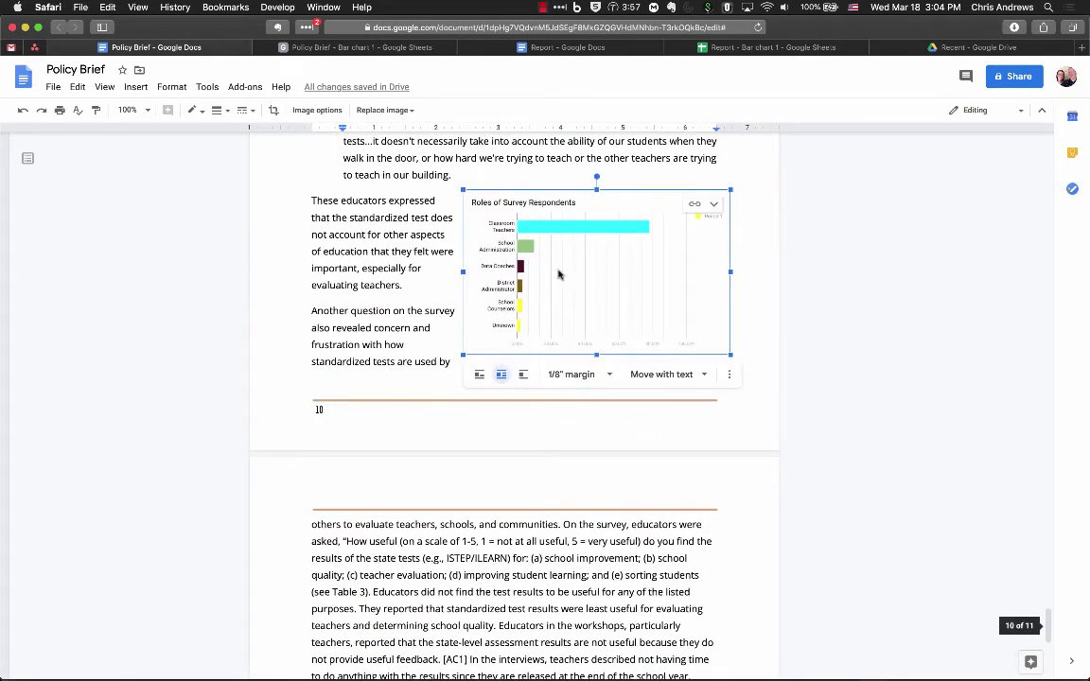
left_click(715, 203)
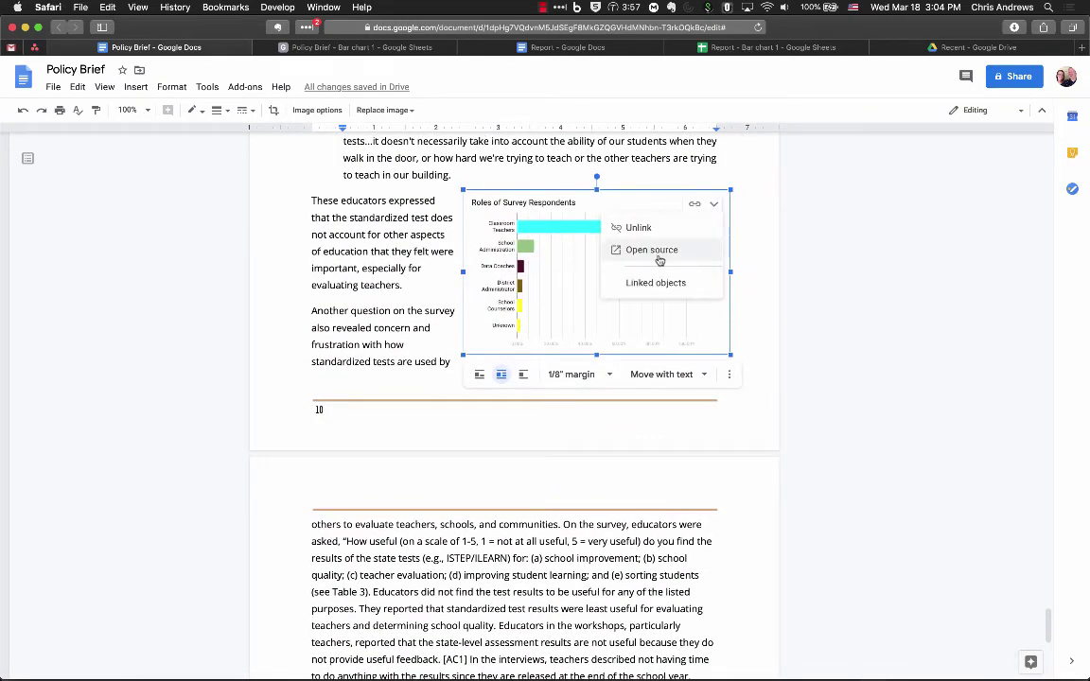
left_click(658, 254)
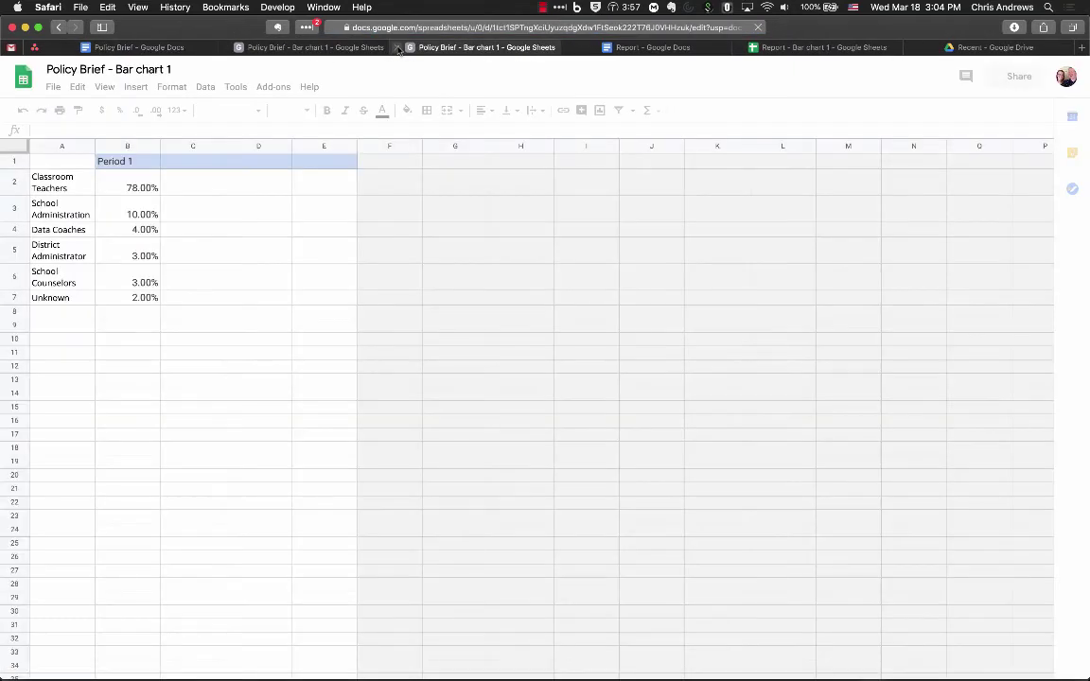
key("super+w")
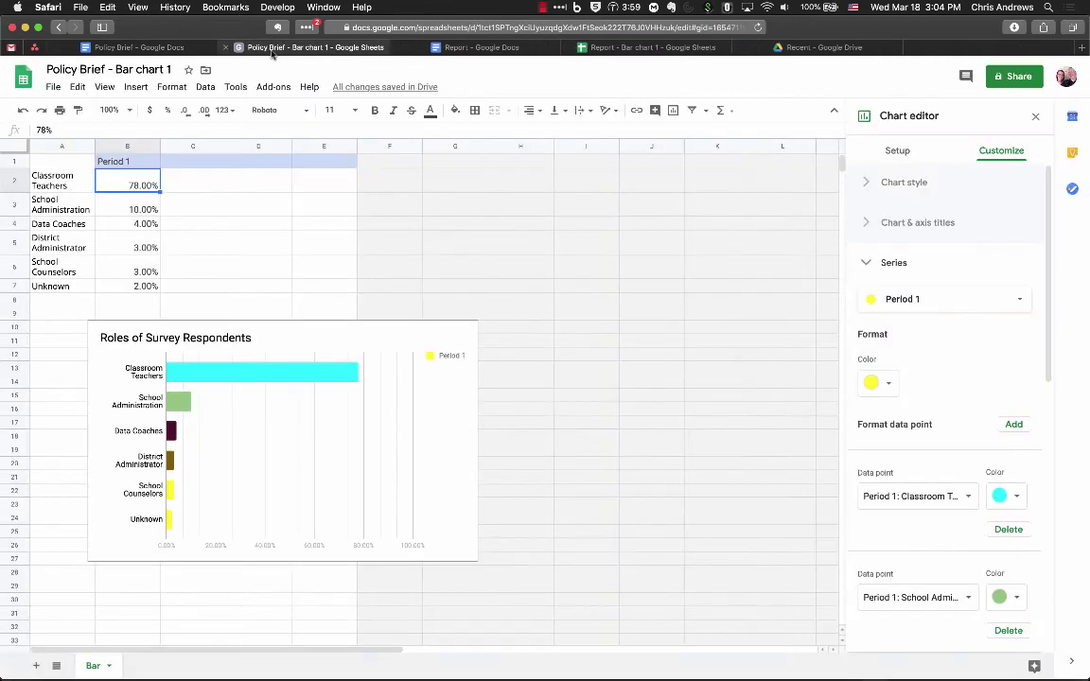
Set the Period 1 values to 68% for Classroom Teachers and 20% for School Administration
left_click(200, 243)
left_click(142, 210)
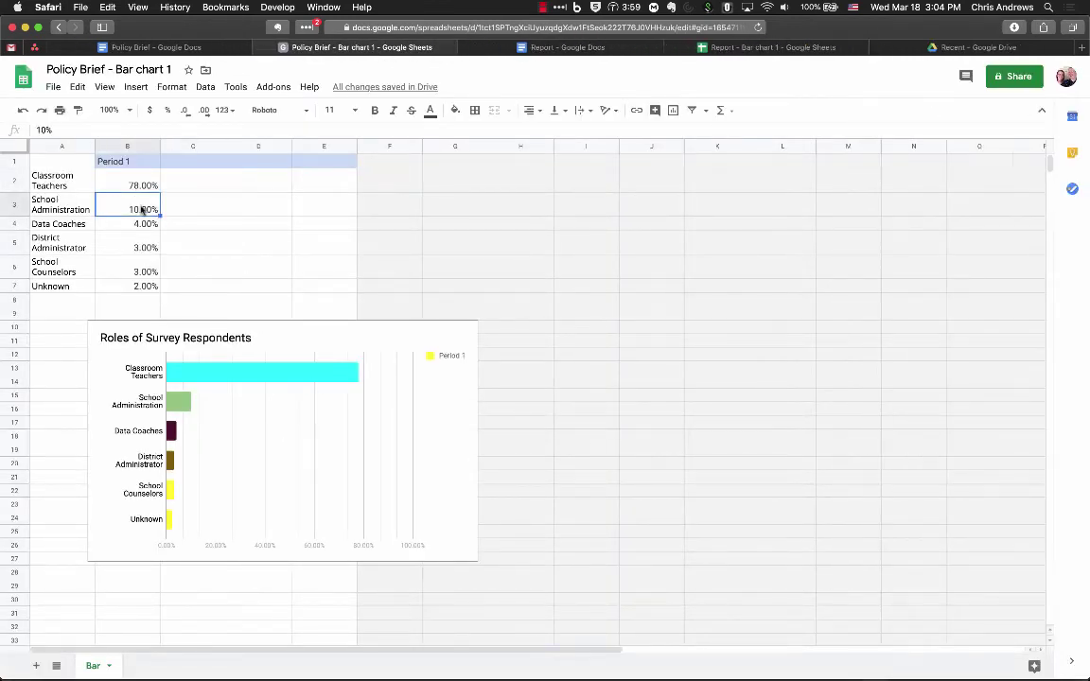
left_click(141, 186)
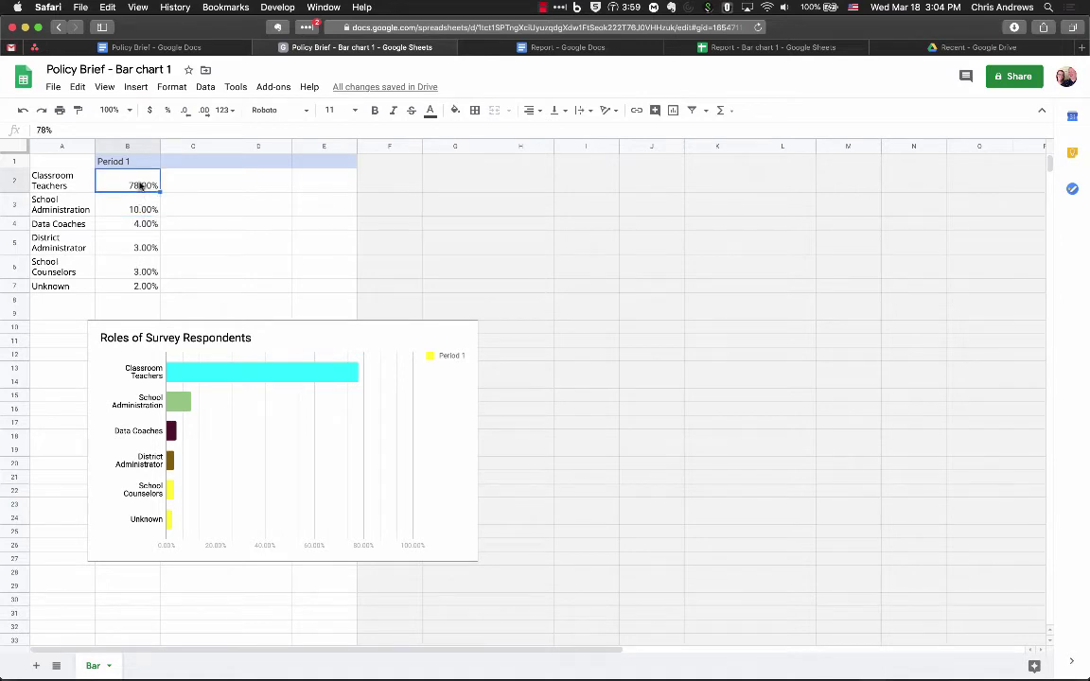
type("68%")
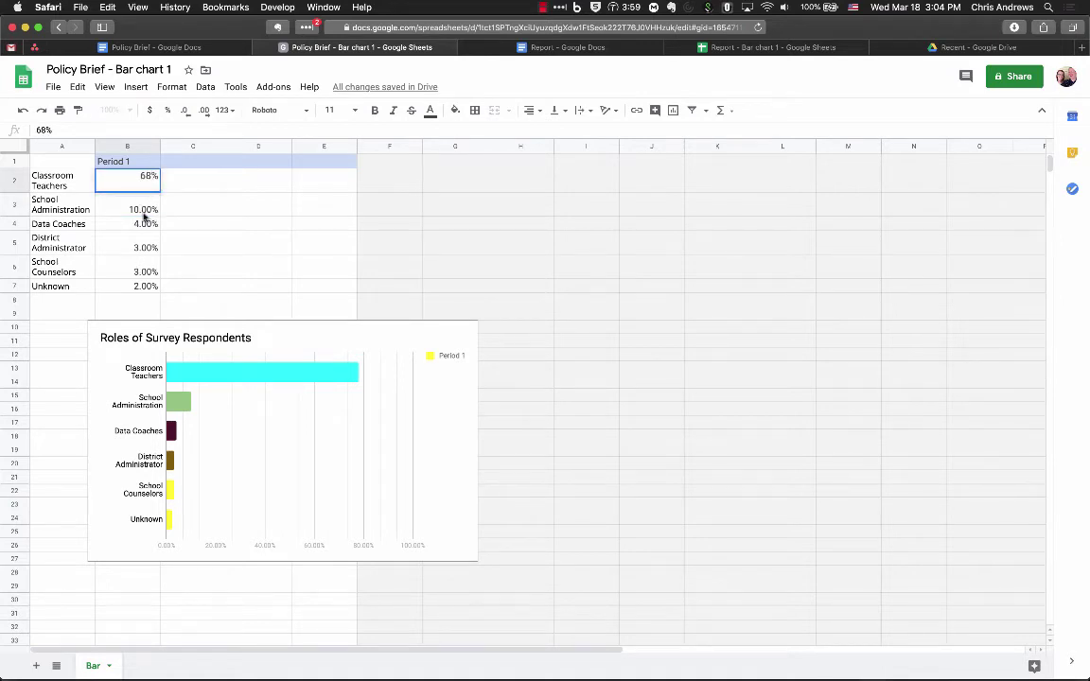
key("Return")
type("20%")
left_click(184, 227)
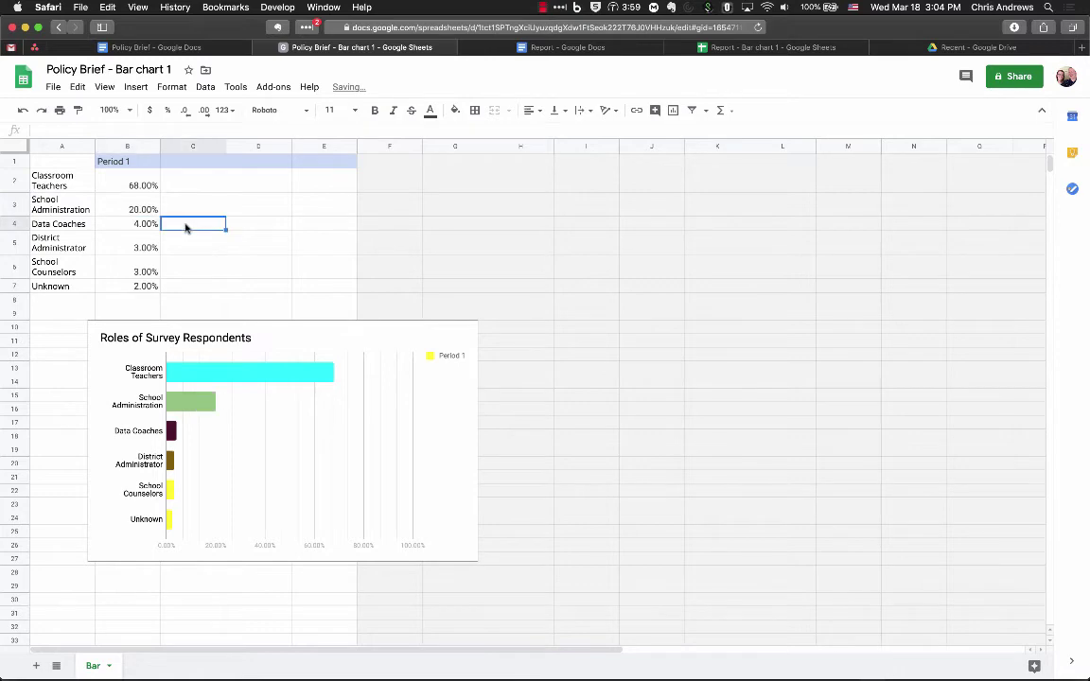
Update the linked chart in Policy Brief with the edited spreadsheet data
left_click(192, 47)
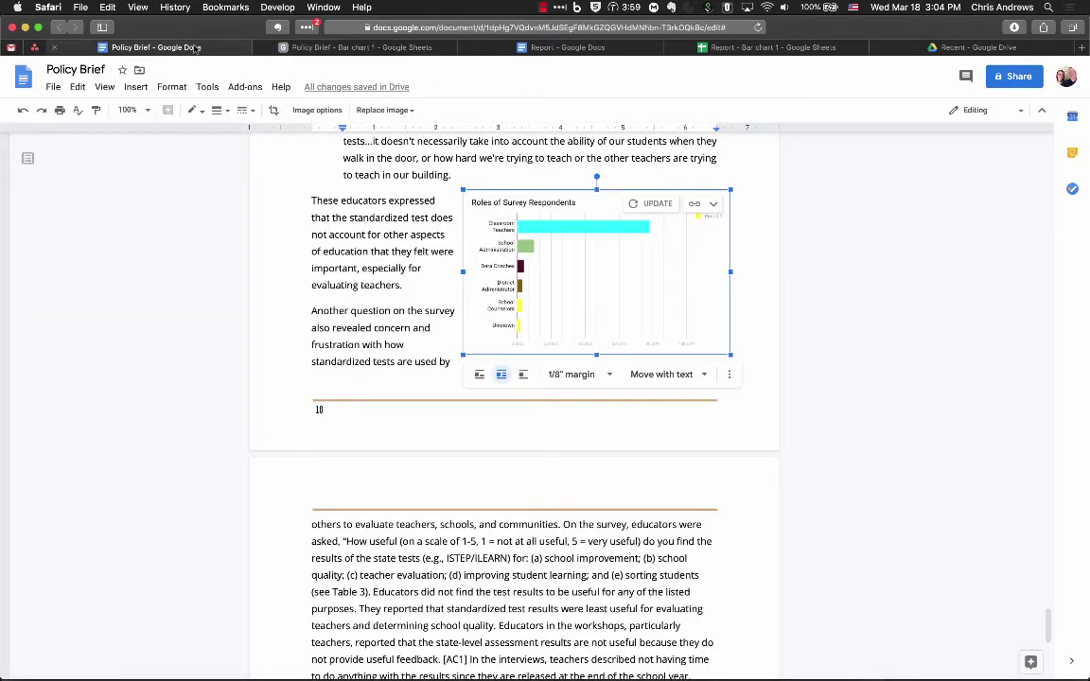
left_click(653, 203)
left_click(455, 248)
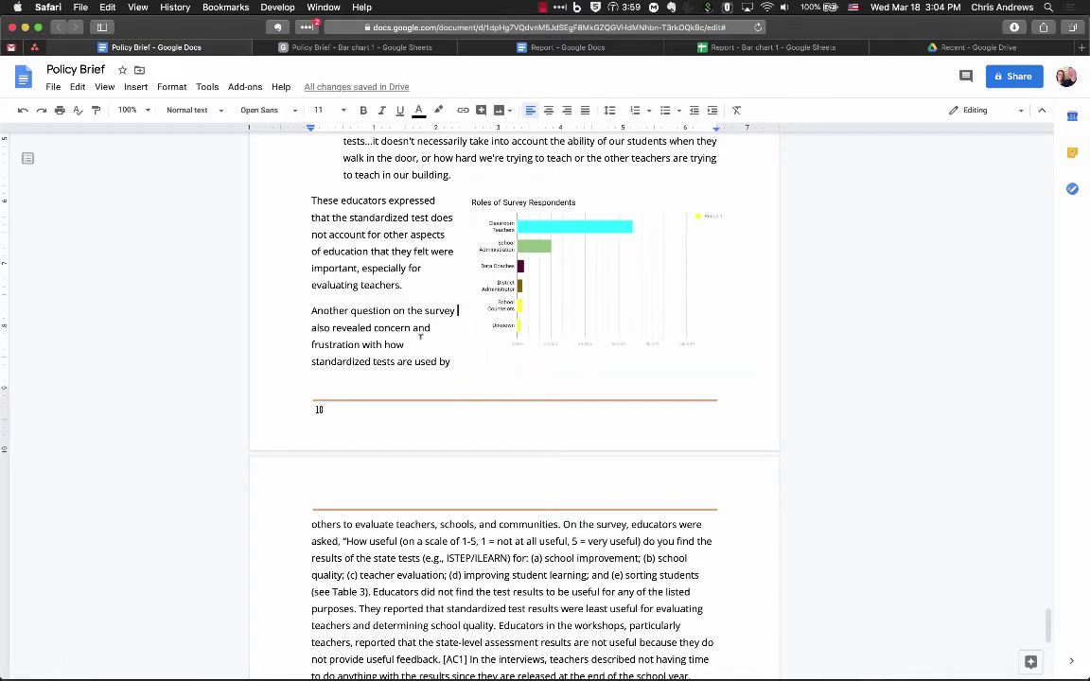
Select the Roles of Survey Respondents chart on page 10 and go to its source spreadsheet
scroll(474, 322, "up", 3)
scroll(473, 322, "down", 2)
scroll(511, 317, "up", 1)
left_click(532, 313)
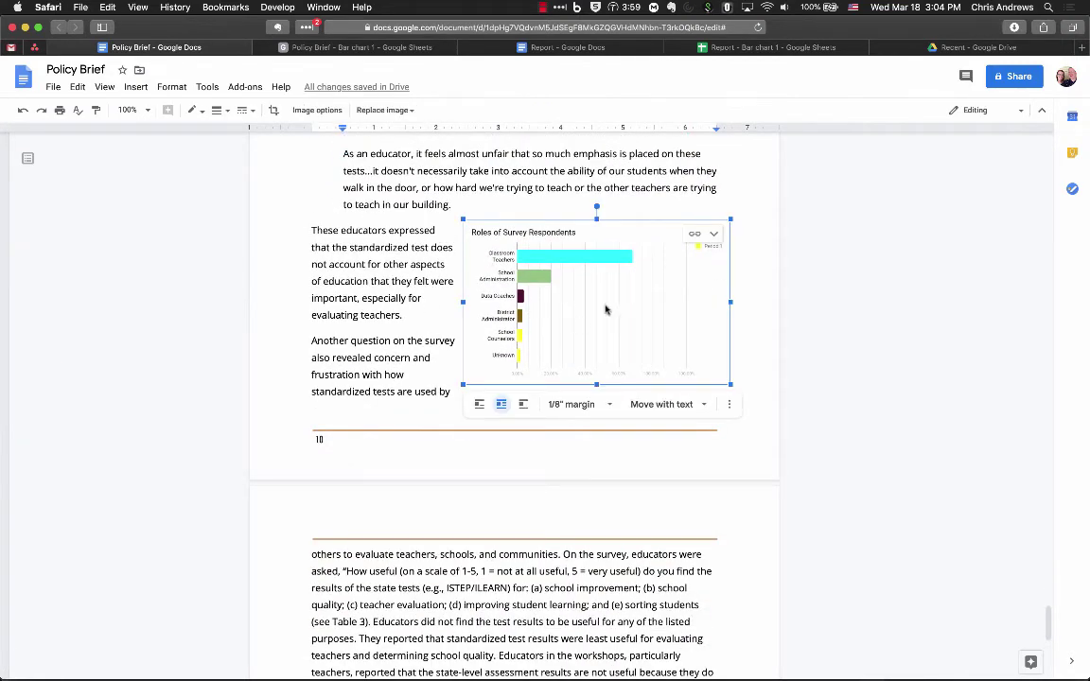
double_click(584, 288)
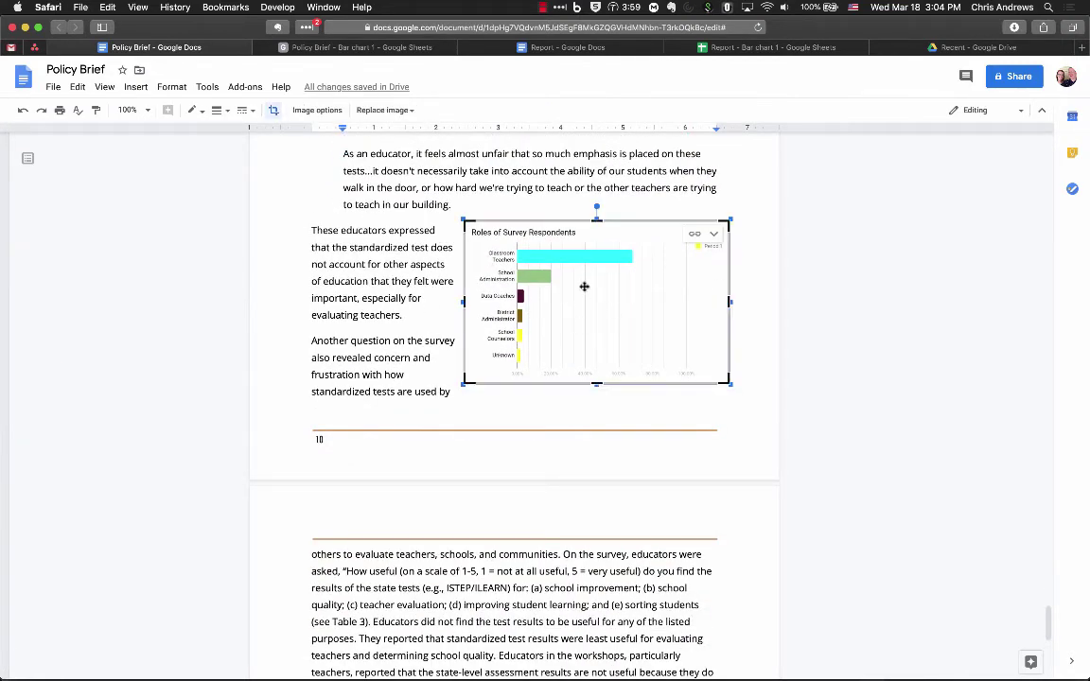
left_click(710, 237)
left_click(651, 280)
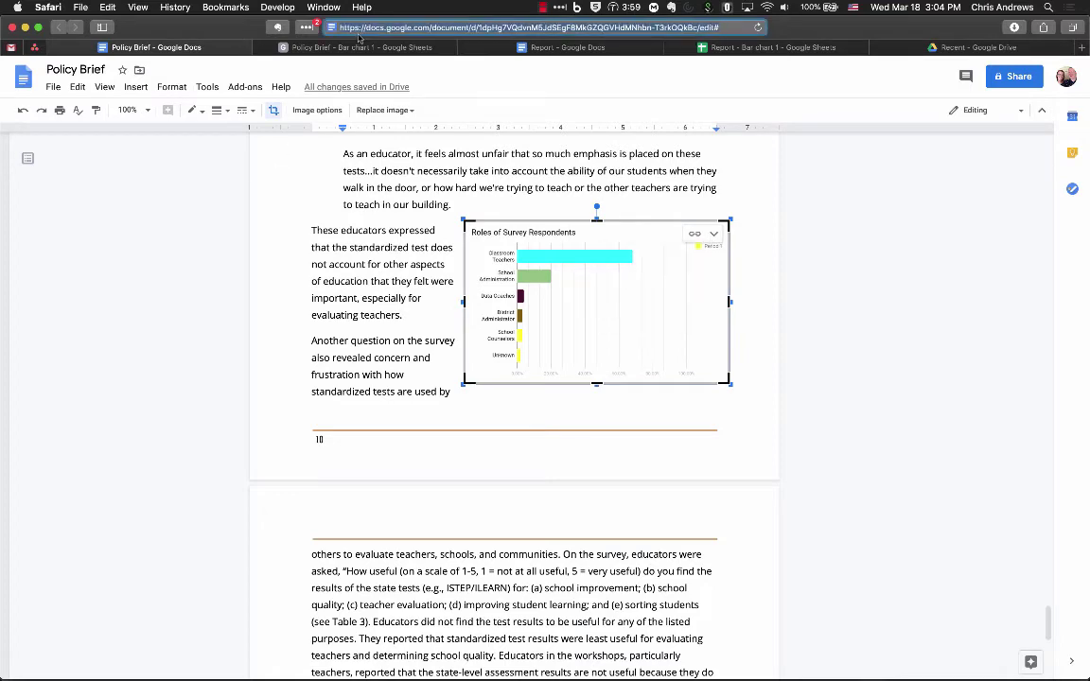
Change the source chart to the suggested column chart and update the linked chart in Policy Brief
left_click(934, 187)
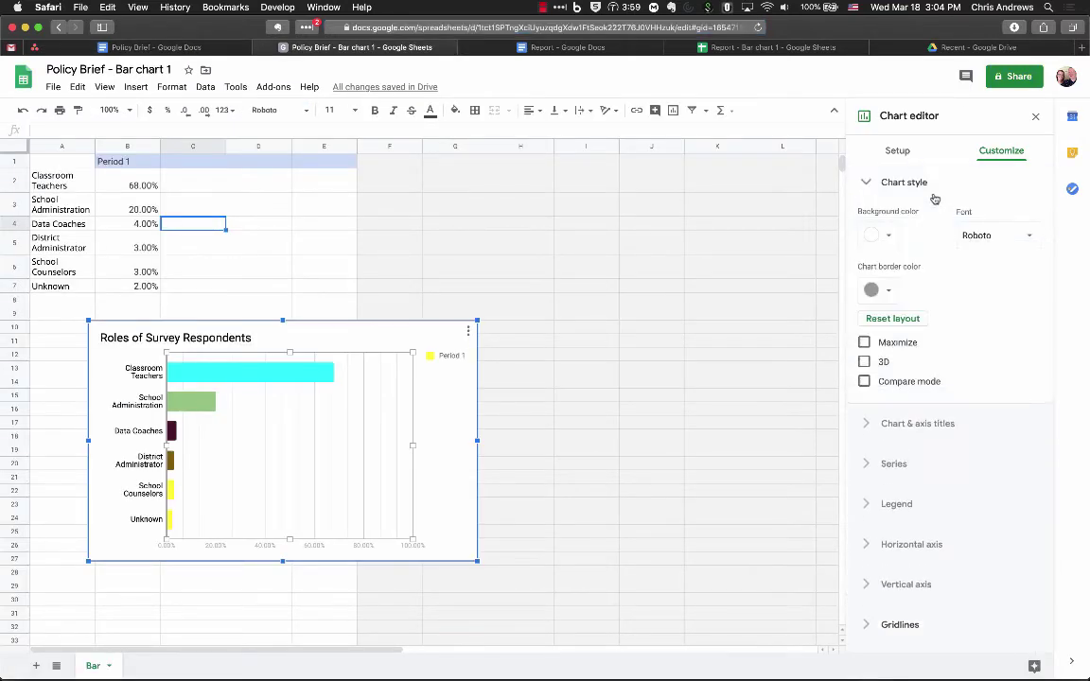
left_click(904, 154)
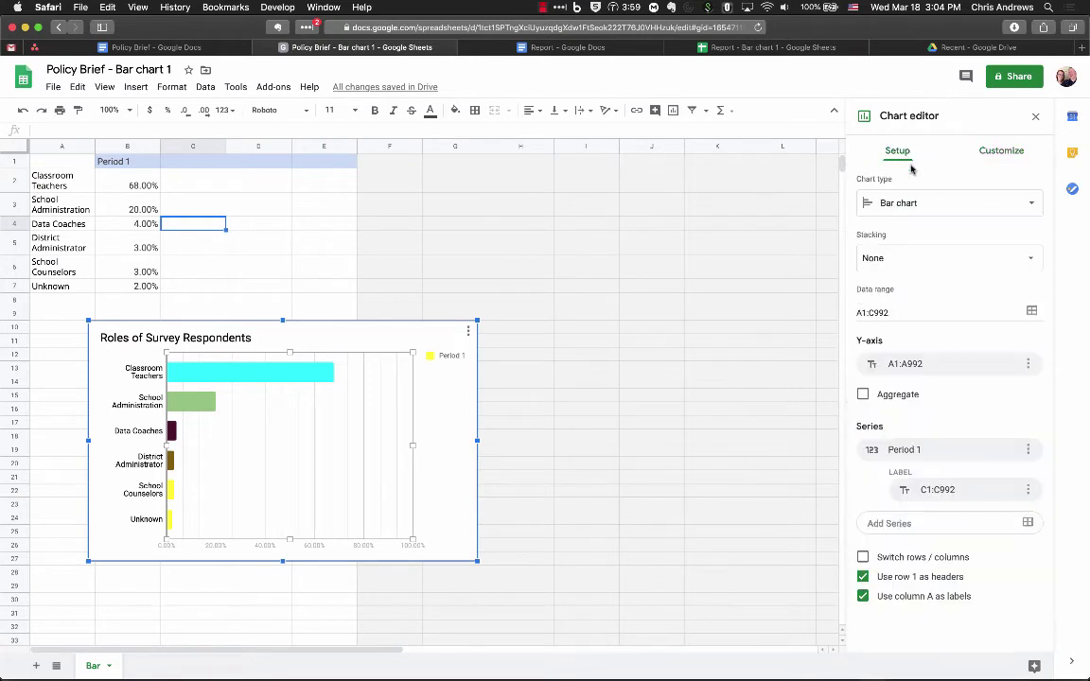
left_click(939, 206)
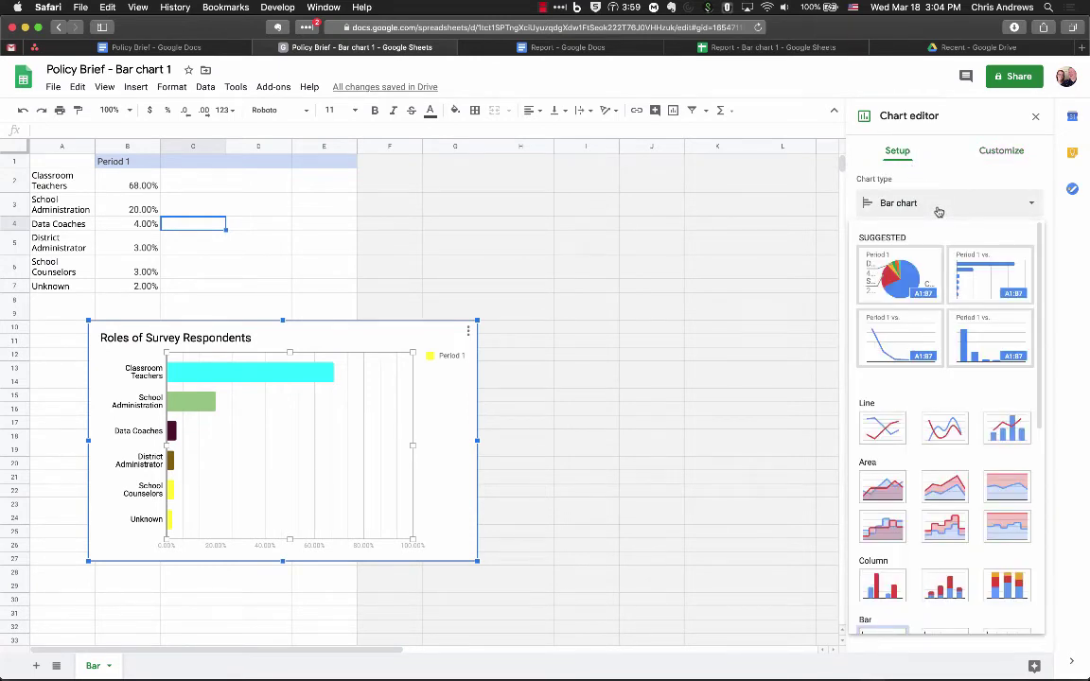
left_click(985, 325)
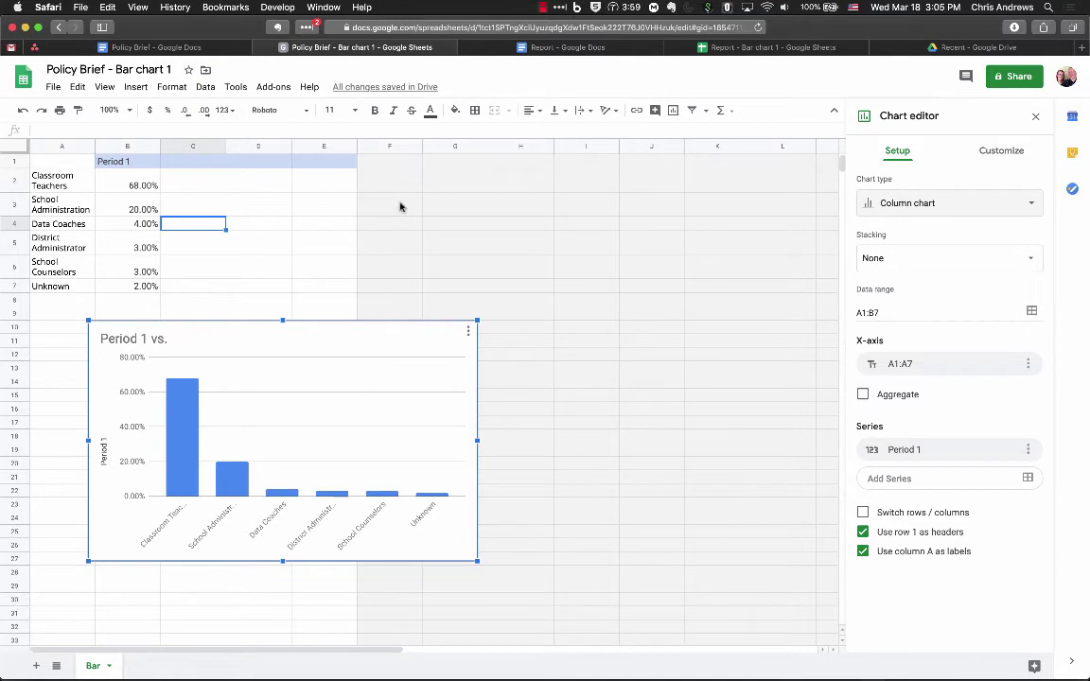
left_click(217, 49)
left_click(653, 237)
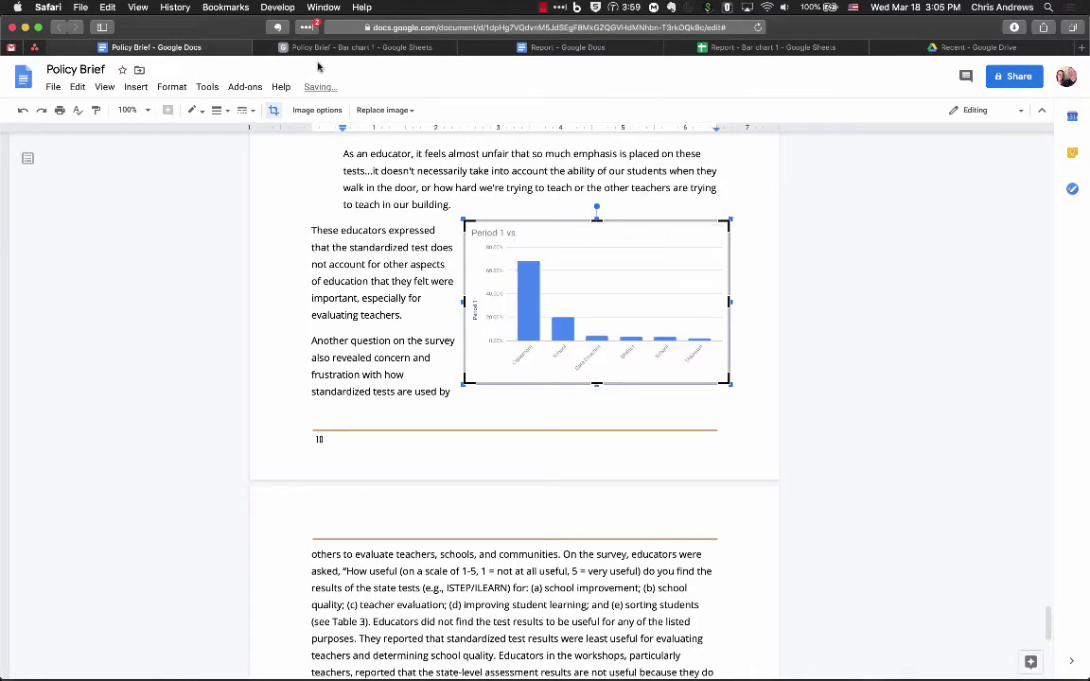
Look through the other chart types available for the source spreadsheet's chart and return to Policy Brief
left_click(293, 47)
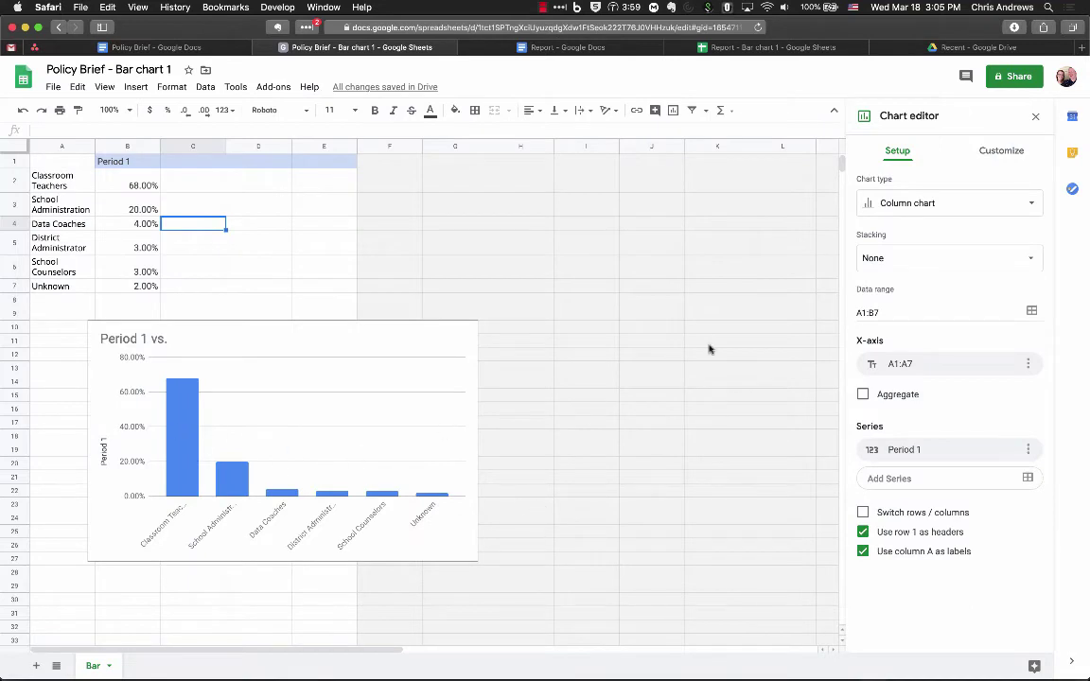
left_click(889, 204)
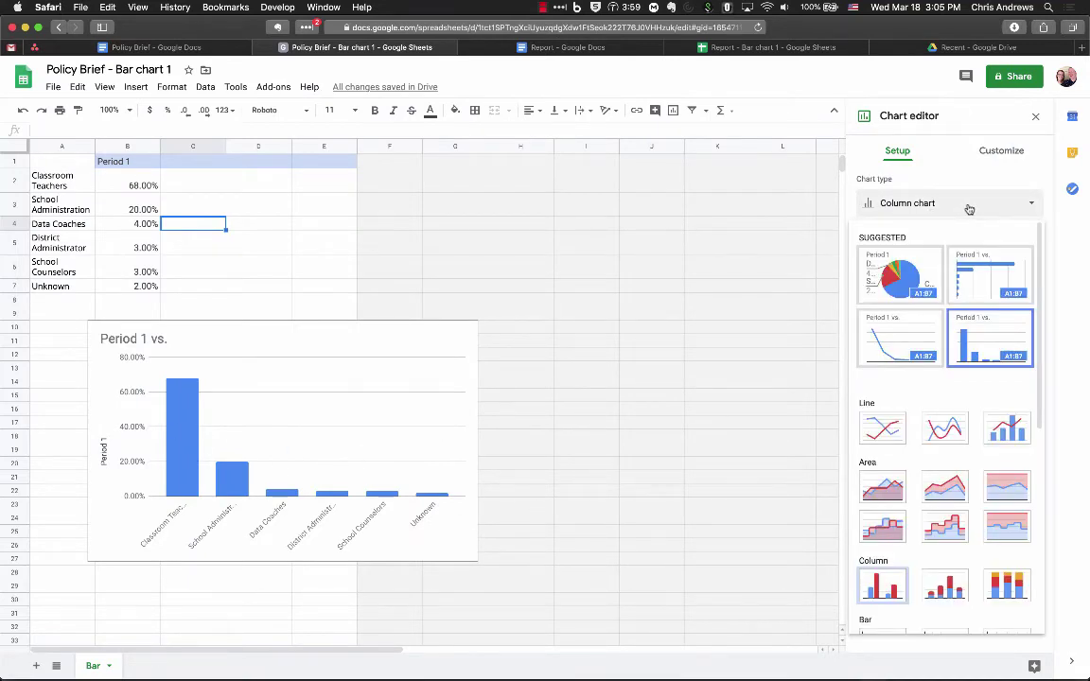
scroll(946, 378, "down", 8)
scroll(961, 444, "down", 2)
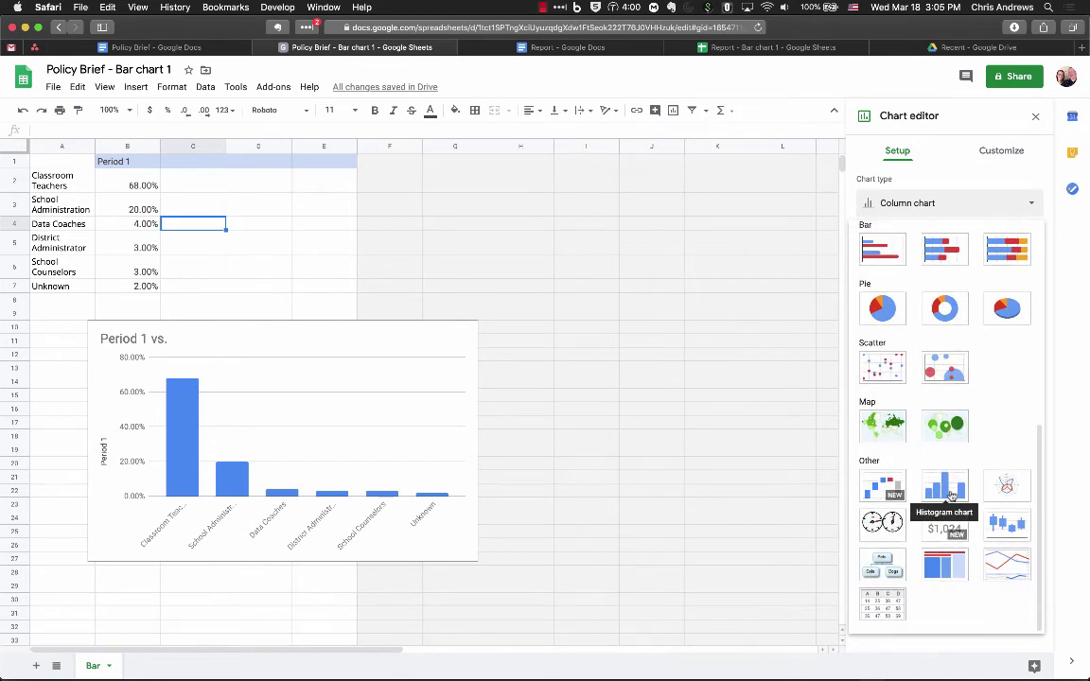
scroll(1007, 384, "up", 2)
scroll(1008, 388, "down", 2)
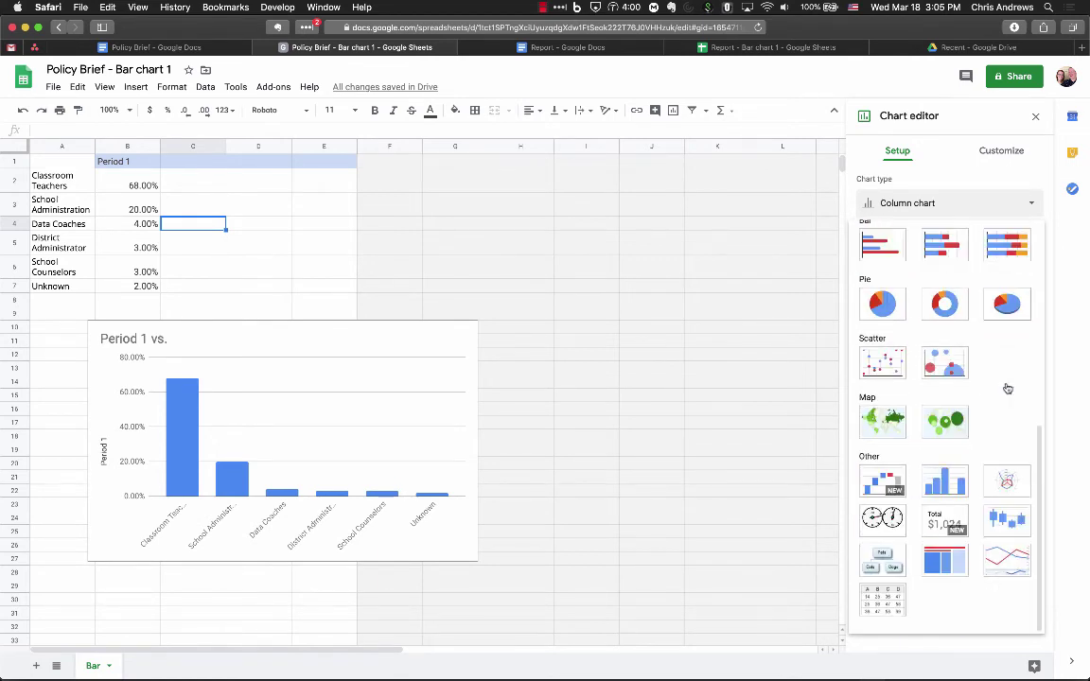
scroll(1008, 388, "up", 10)
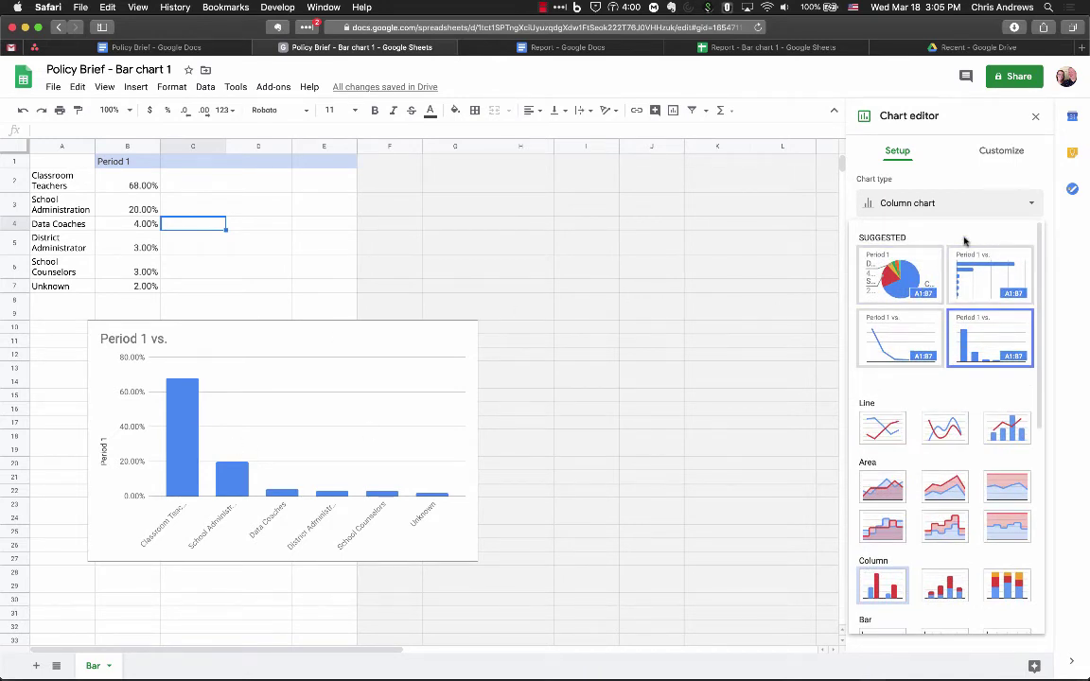
left_click(956, 213)
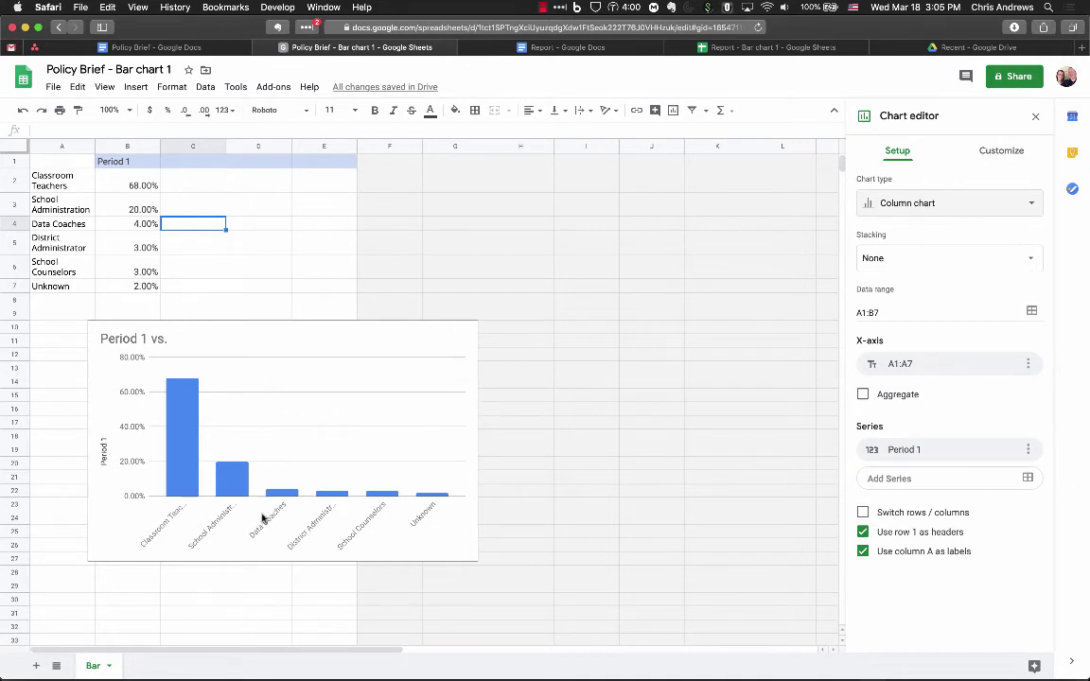
left_click(274, 398)
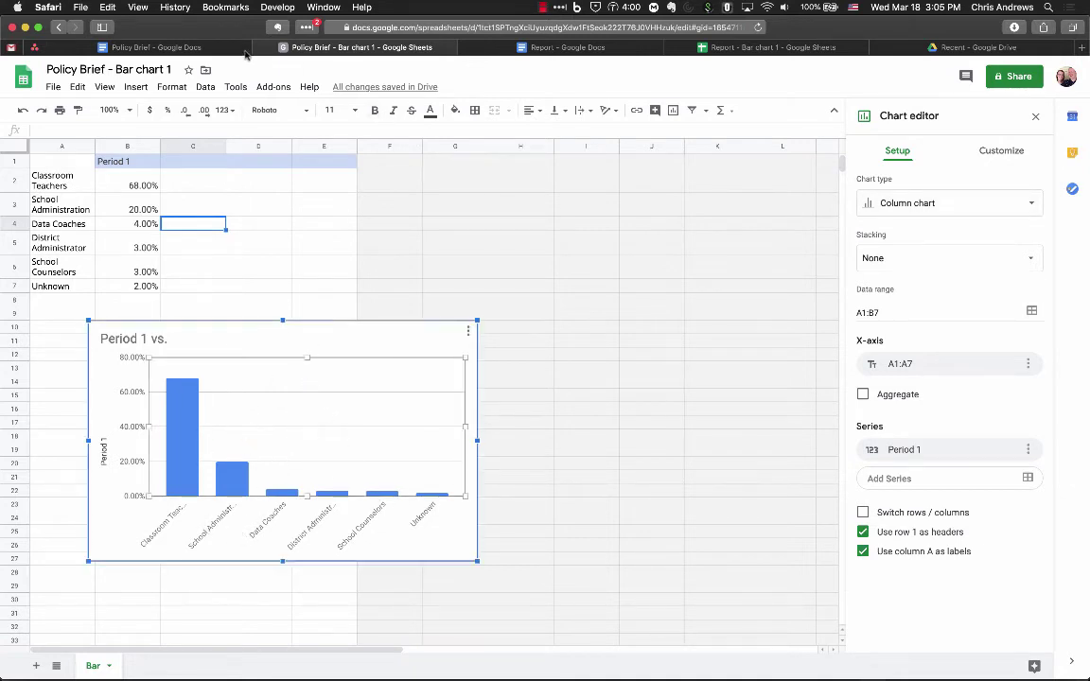
left_click(180, 47)
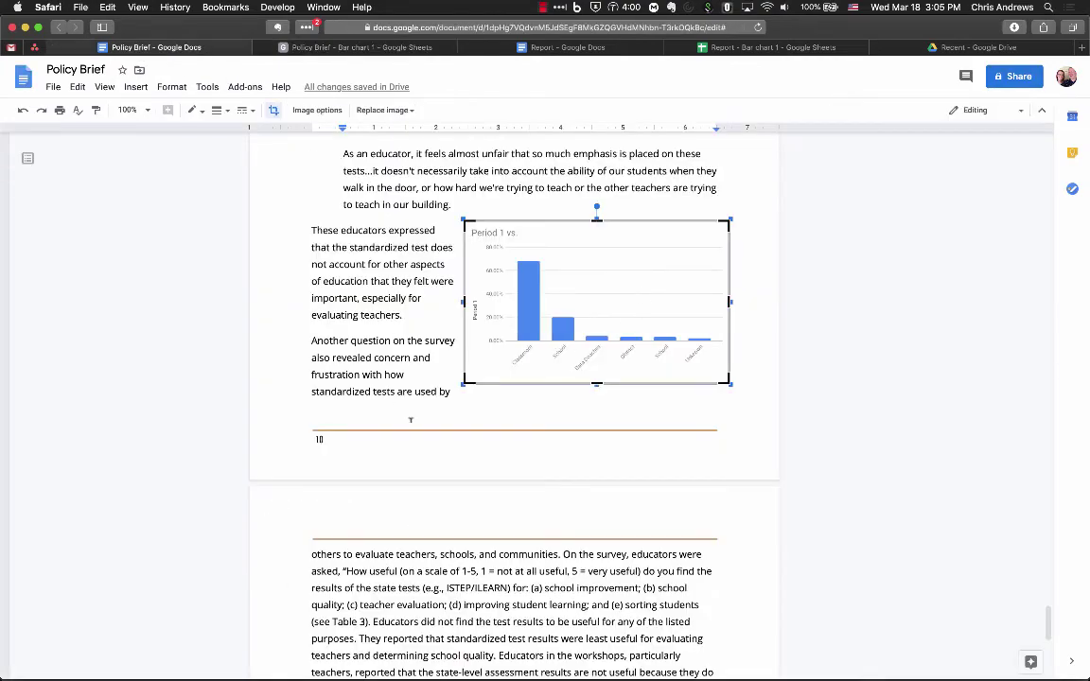
scroll(411, 420, "up", 5)
scroll(410, 420, "down", 7)
scroll(411, 422, "up", 3)
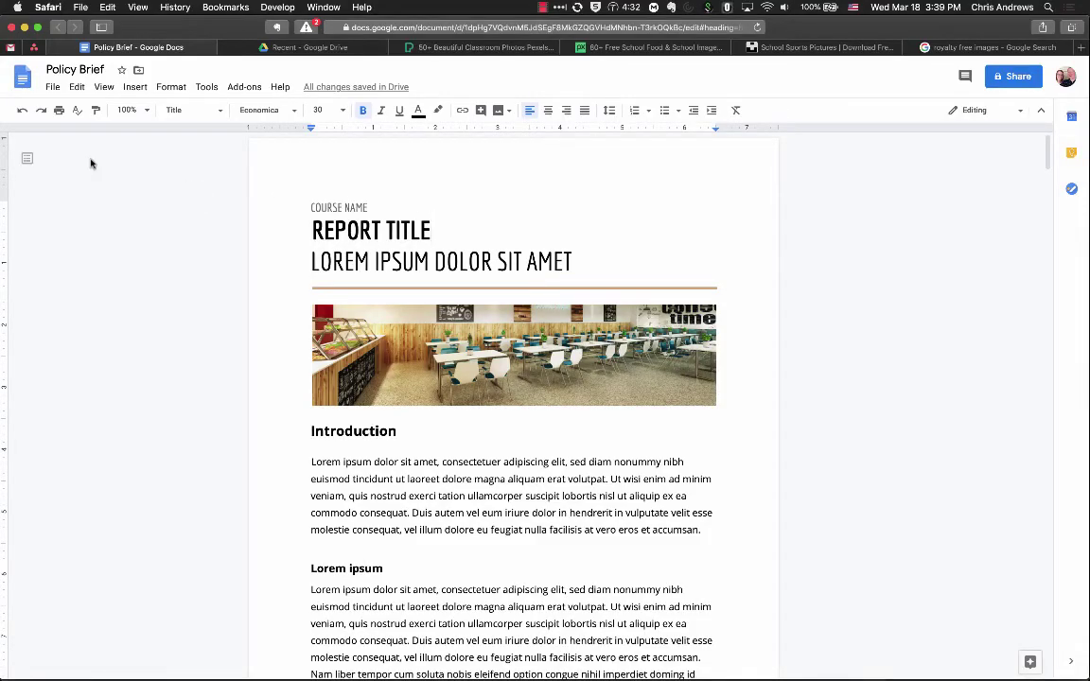
Set the document's page color to a pale blue-grey and check it across the pages
left_click(52, 87)
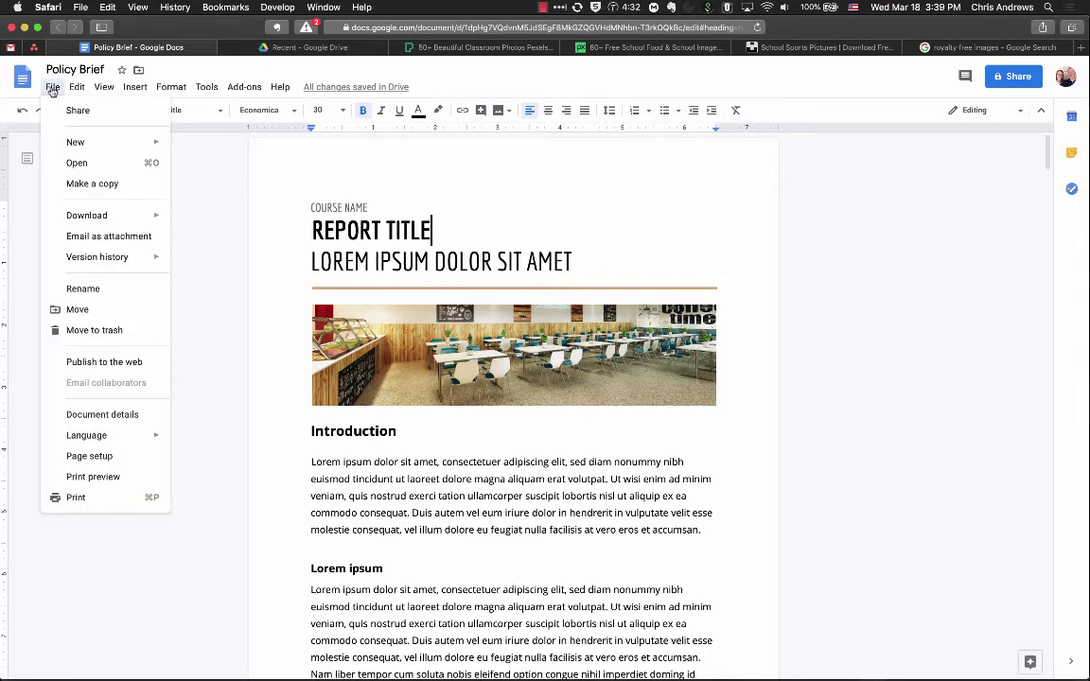
left_click(95, 458)
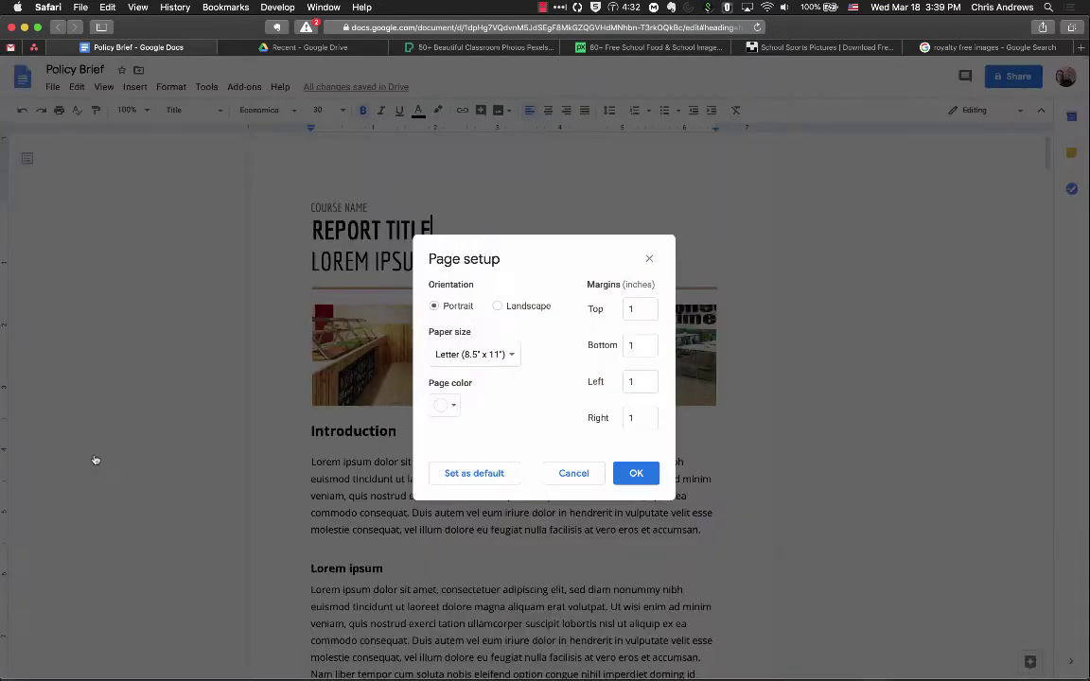
left_click(445, 407)
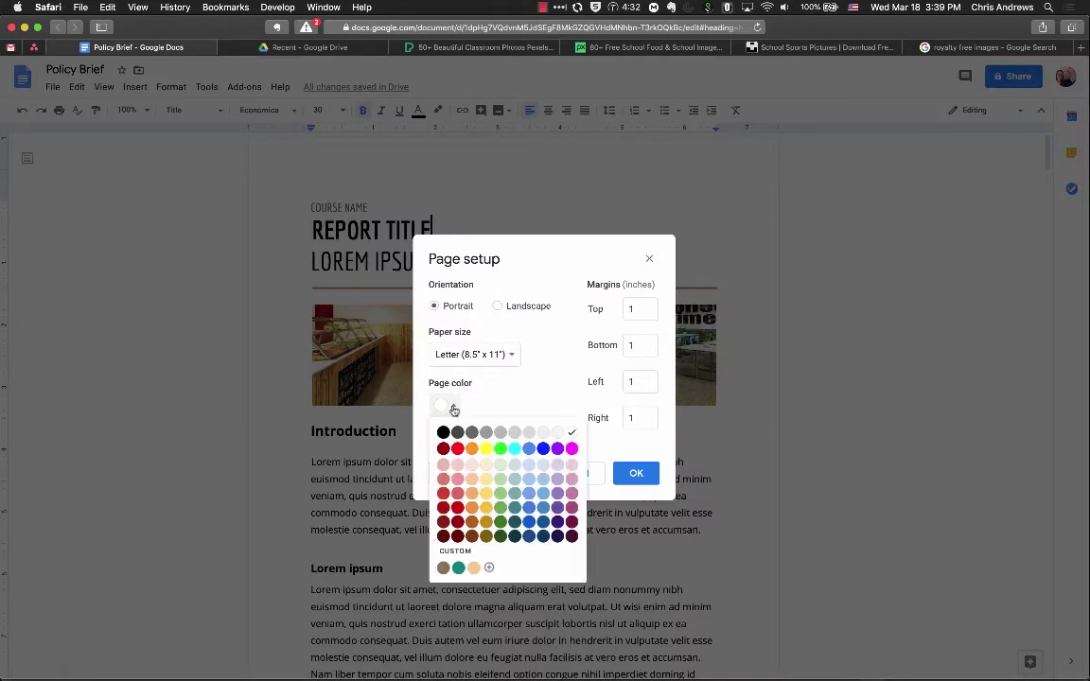
left_click(500, 467)
left_click(443, 406)
left_click(516, 469)
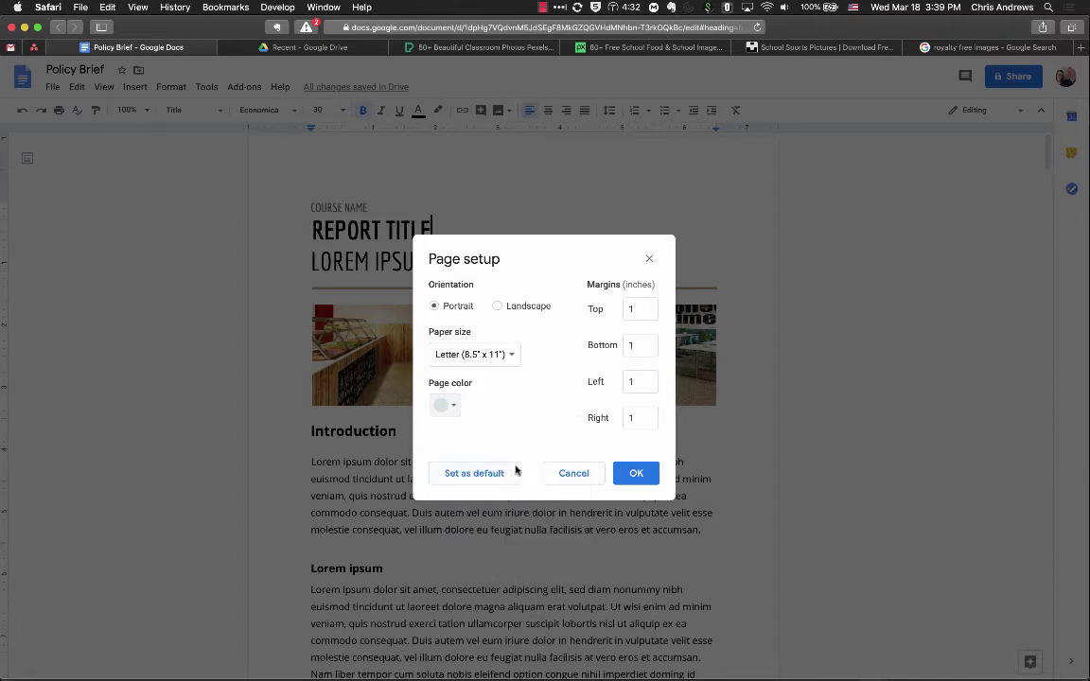
left_click(637, 474)
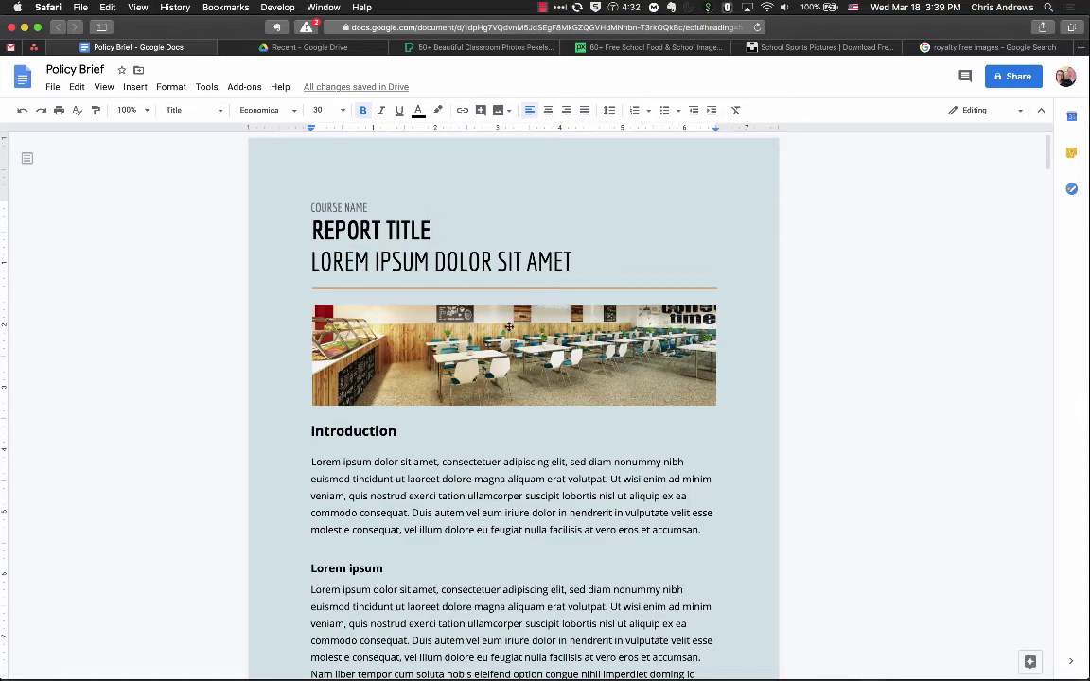
scroll(510, 318, "down", 20)
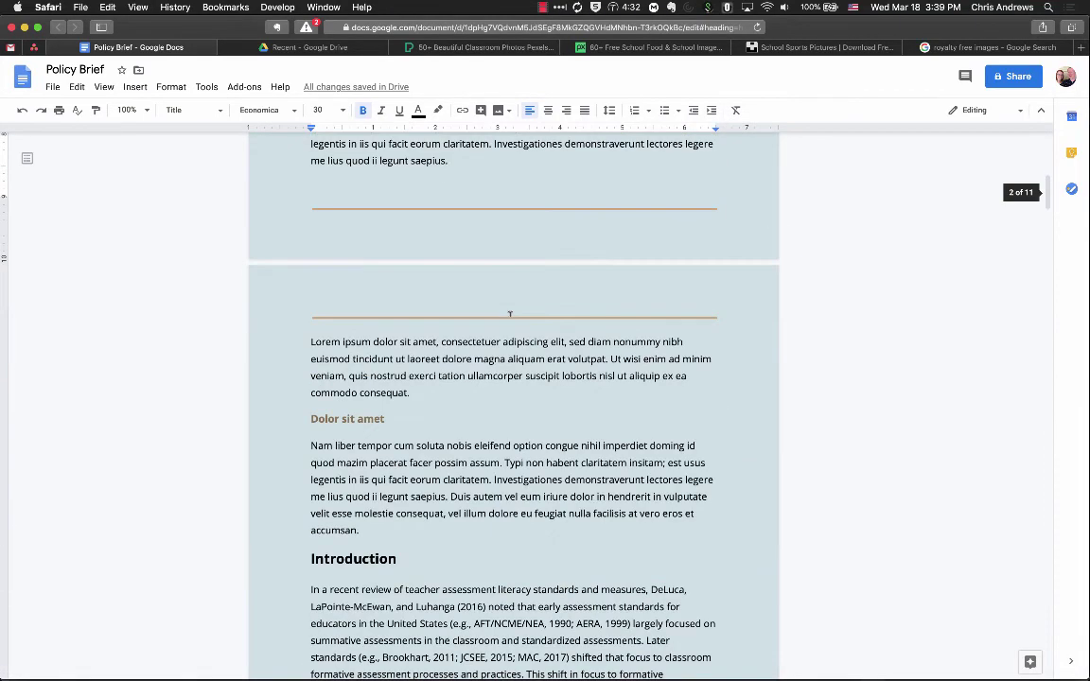
scroll(510, 313, "up", 20)
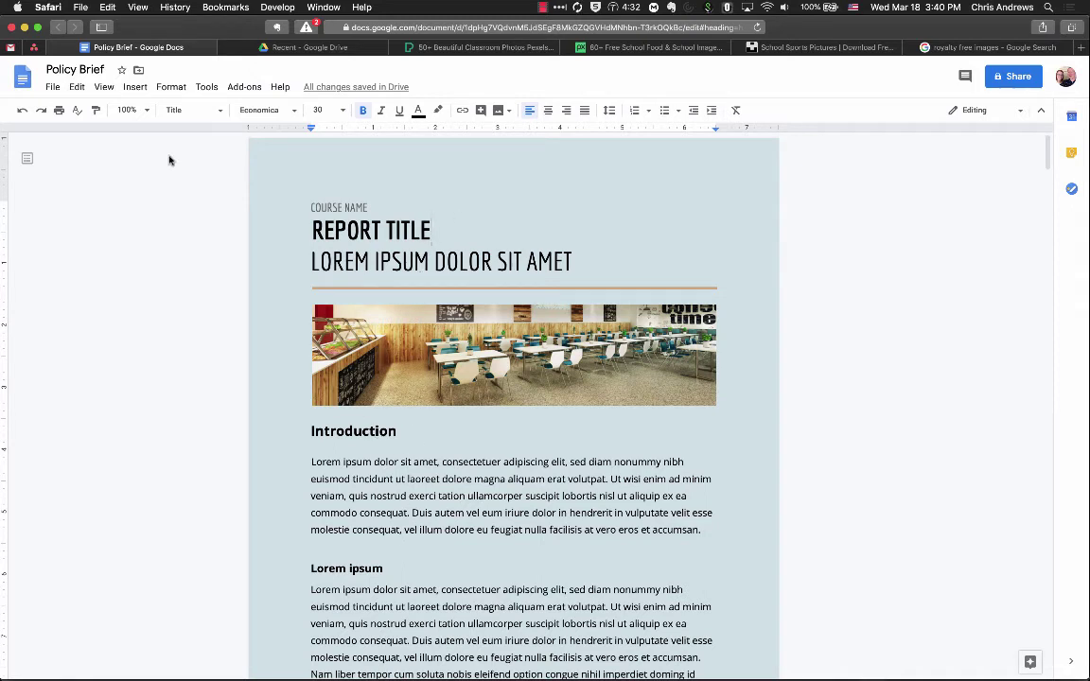
Set the document's page color to dark teal
left_click(53, 86)
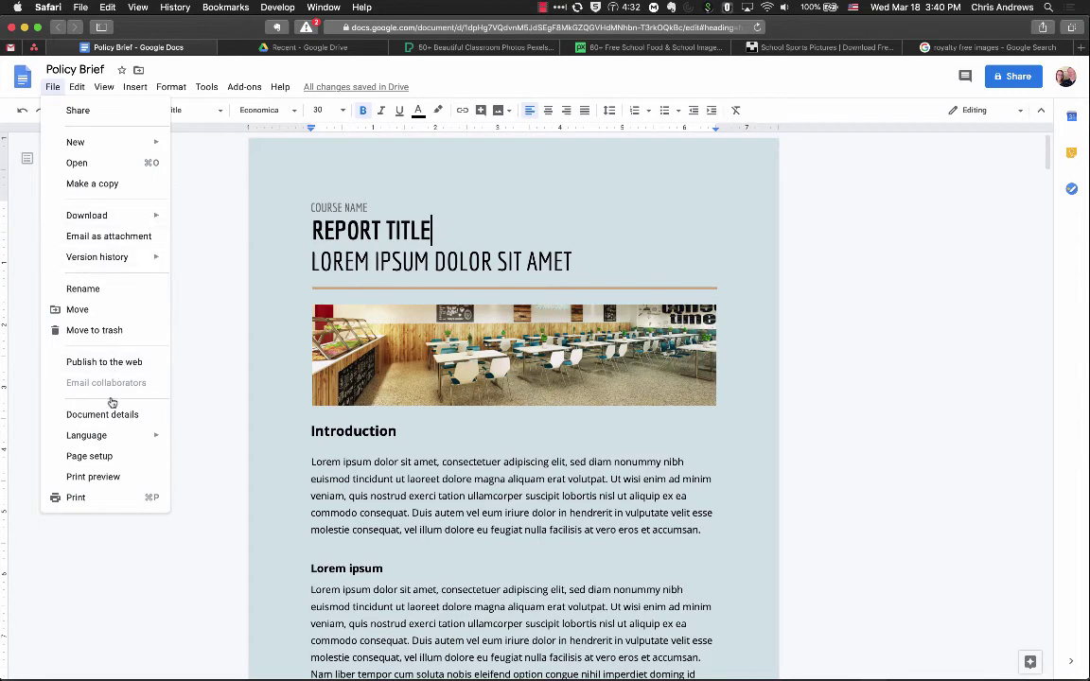
left_click(89, 456)
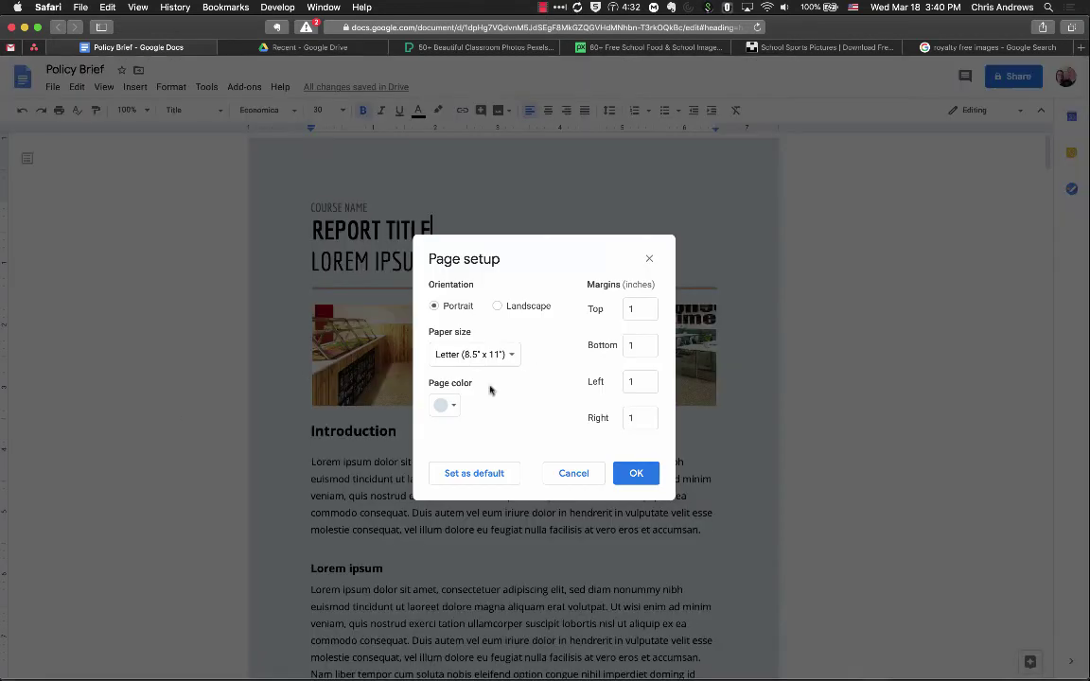
left_click(446, 405)
left_click(458, 567)
left_click(637, 474)
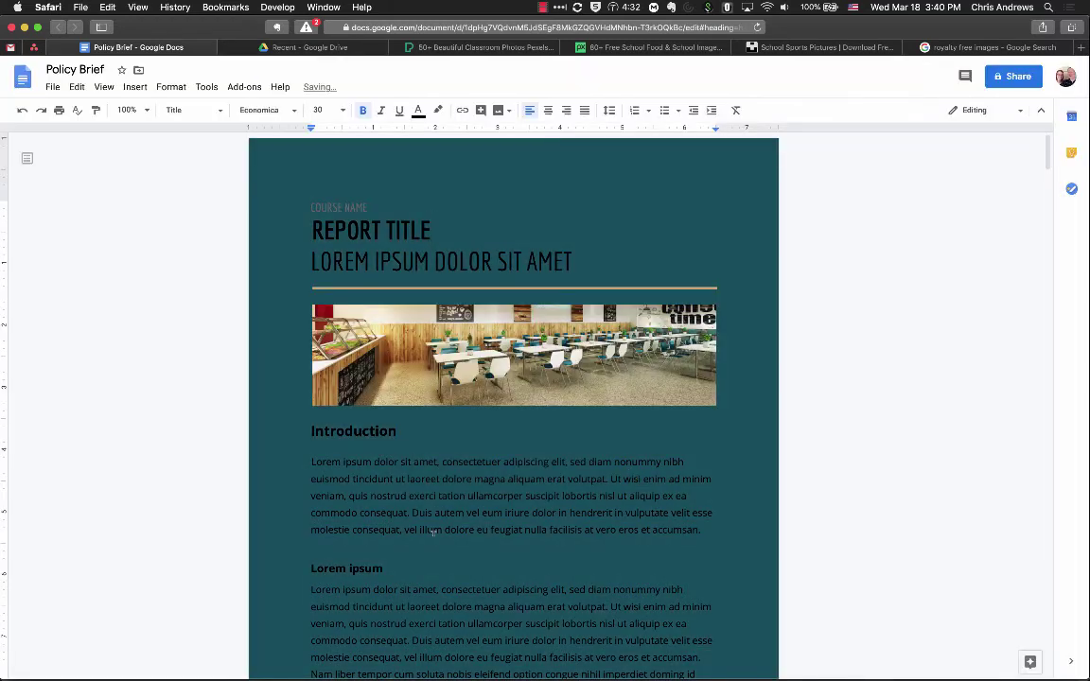
Make the Introduction heading on the first page white
scroll(433, 533, "down", 2)
left_click(369, 371)
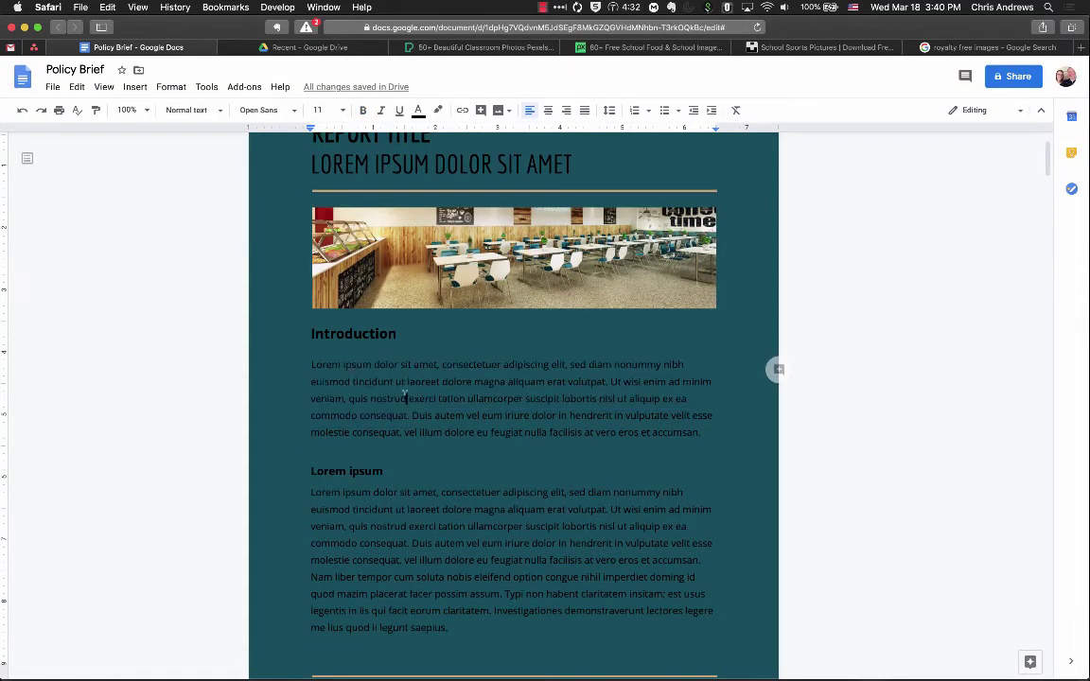
left_click_drag(311, 333, 418, 331)
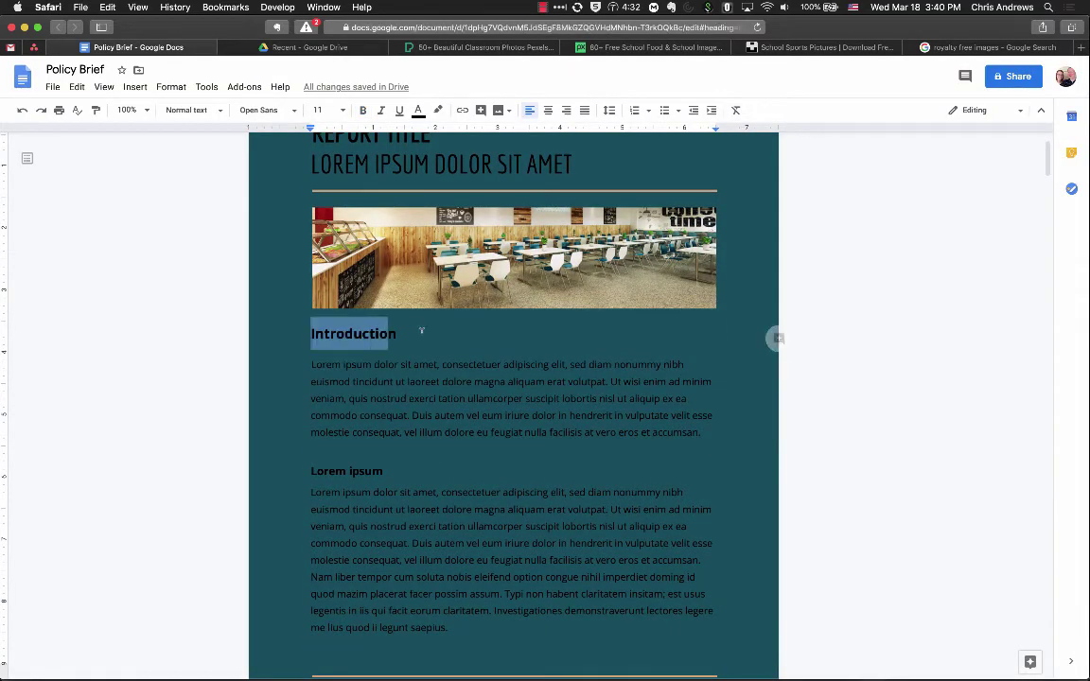
left_click(417, 109)
left_click(552, 135)
left_click(458, 382)
Make the paragraph below the first page's Introduction heading white
triple_click(326, 365)
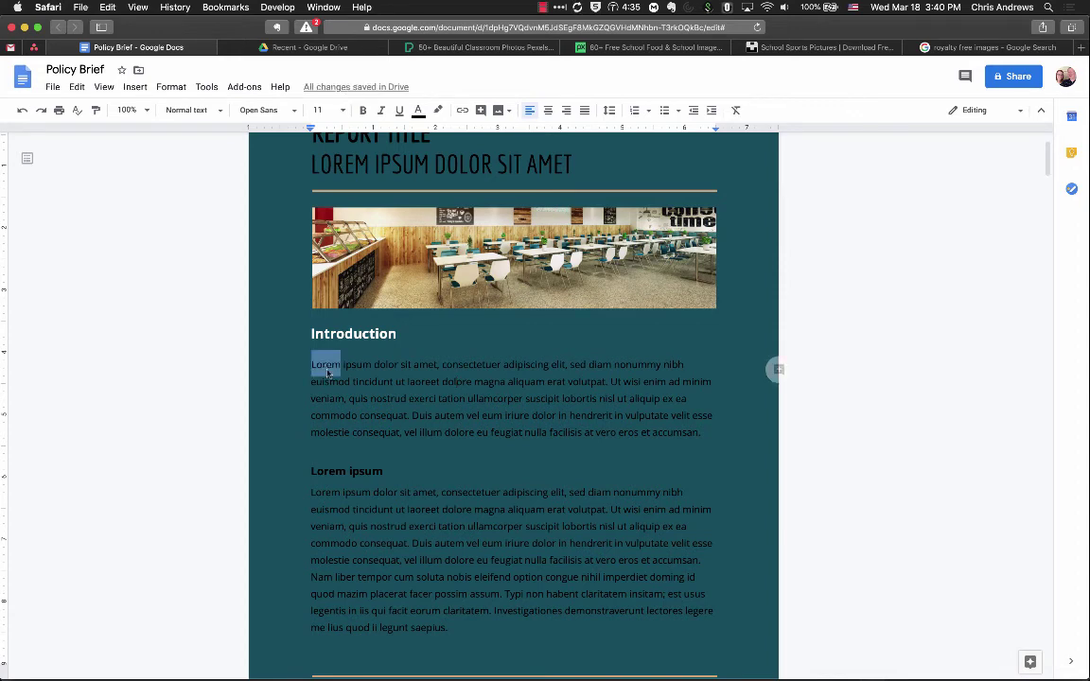
left_click(417, 110)
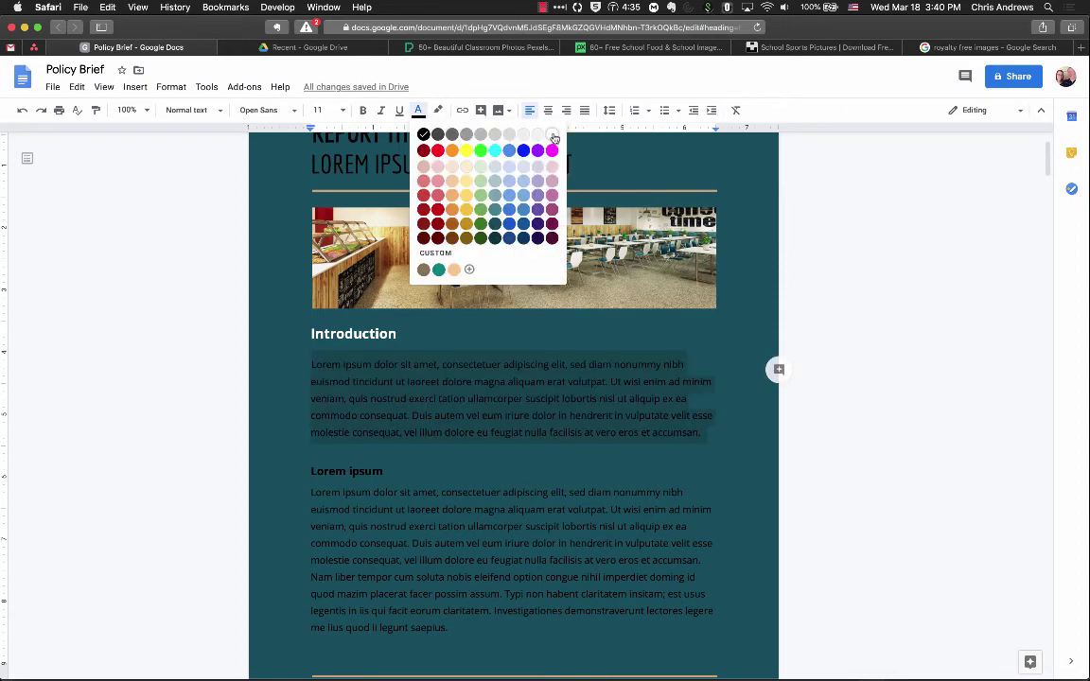
left_click(552, 140)
left_click(455, 415)
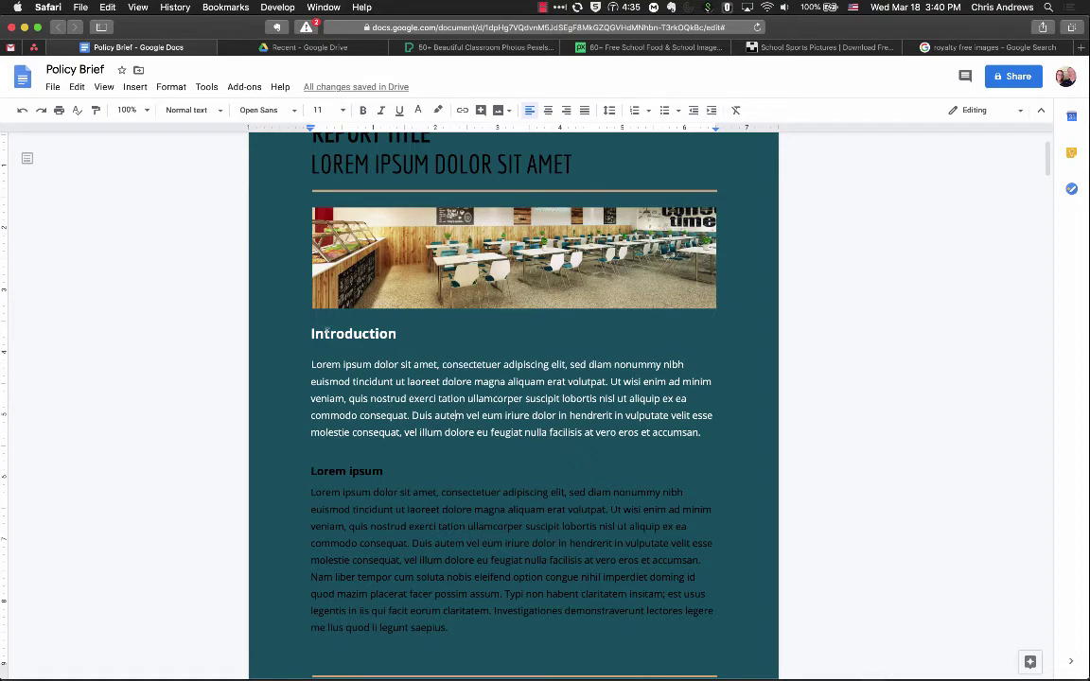
scroll(326, 330, "down", 20)
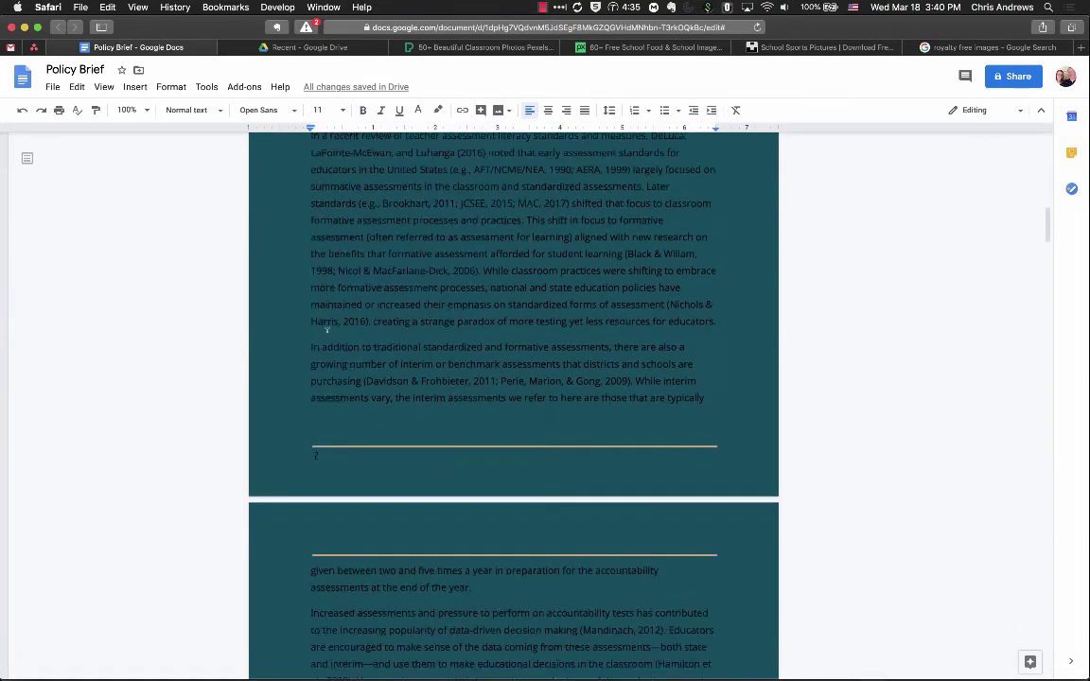
scroll(326, 330, "up", 10)
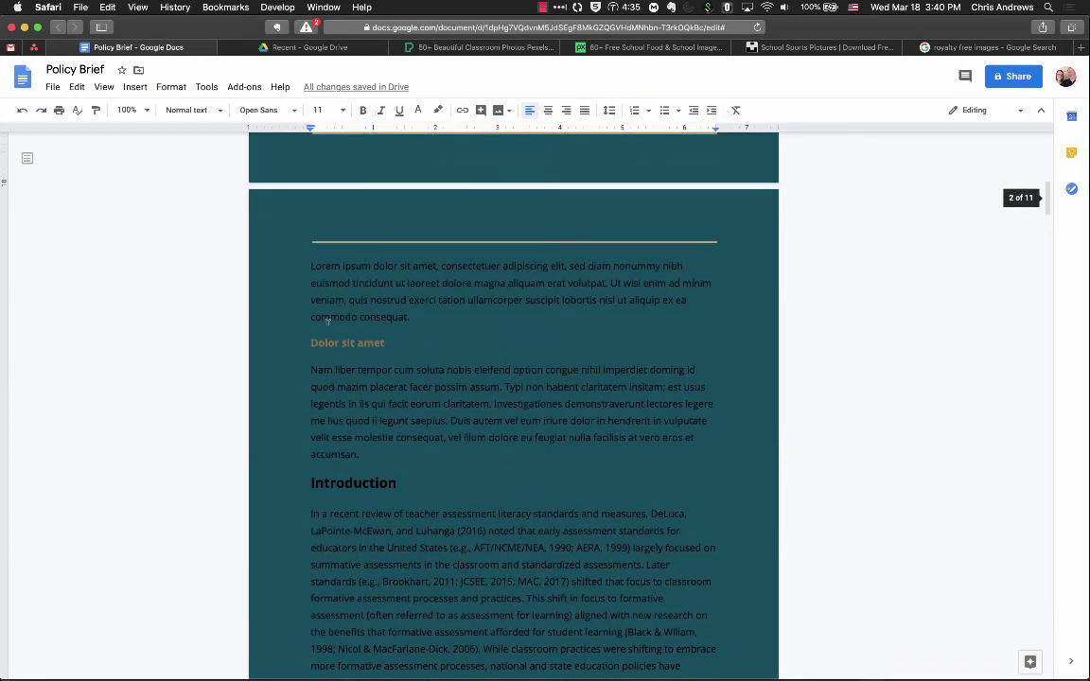
scroll(326, 330, "up", 10)
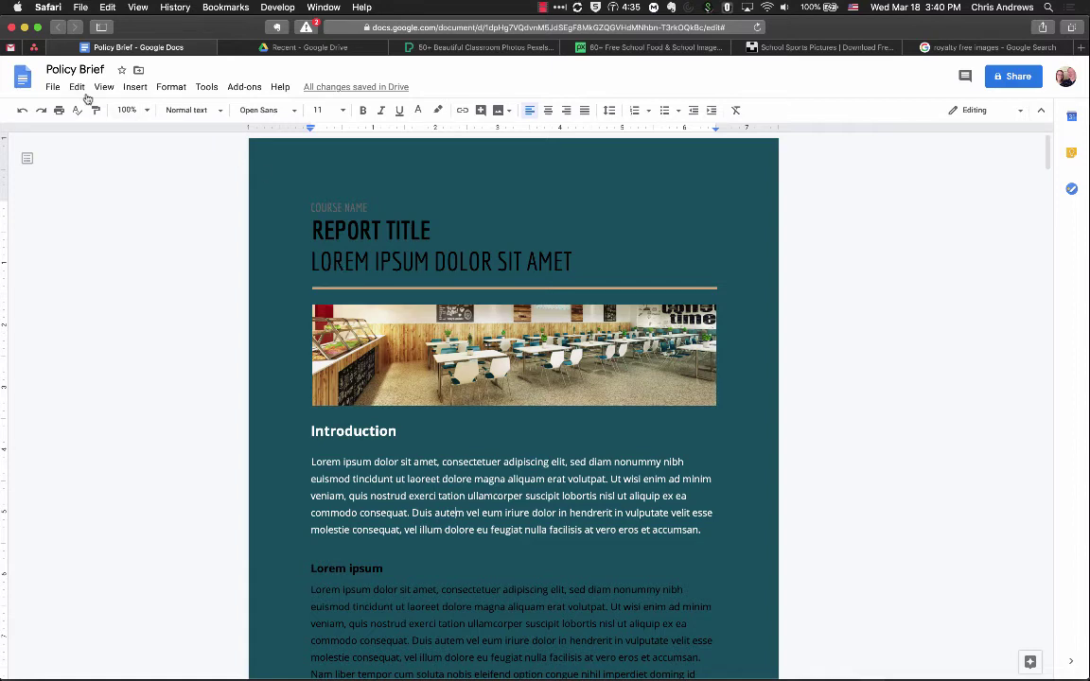
Set the document's page color to white in the page setup
left_click(52, 86)
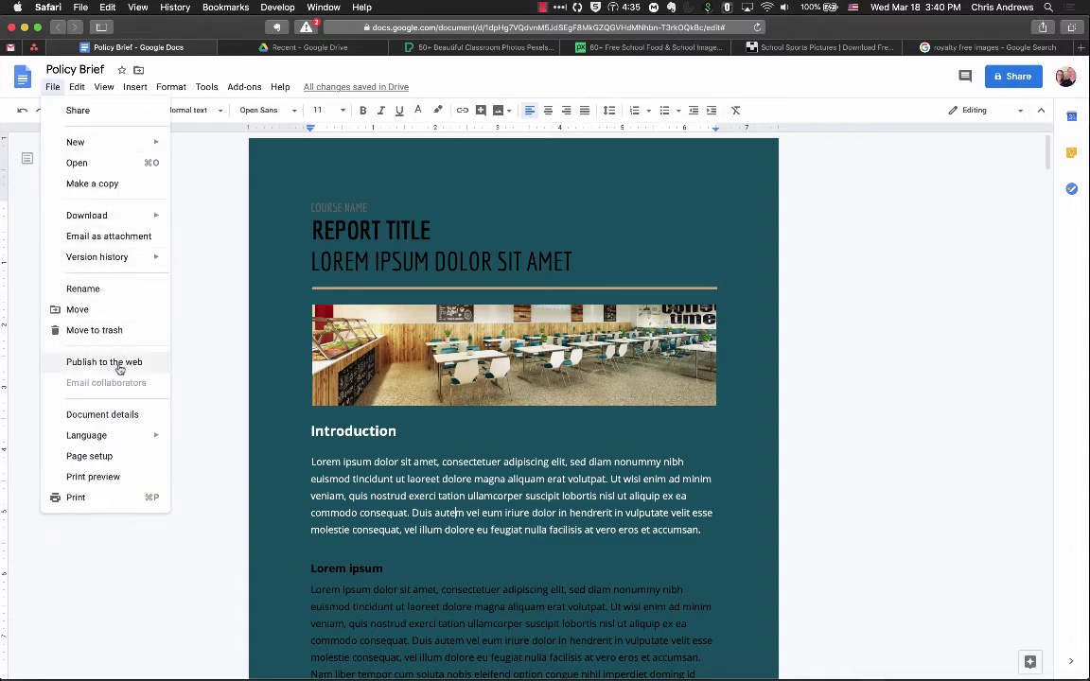
left_click(89, 457)
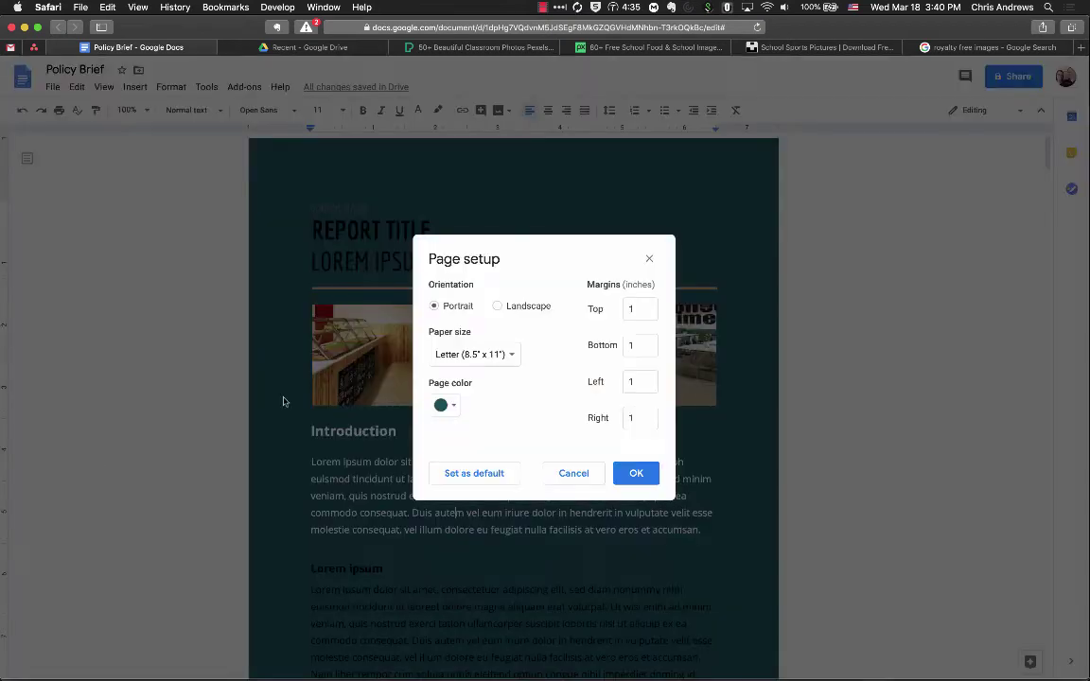
left_click(443, 405)
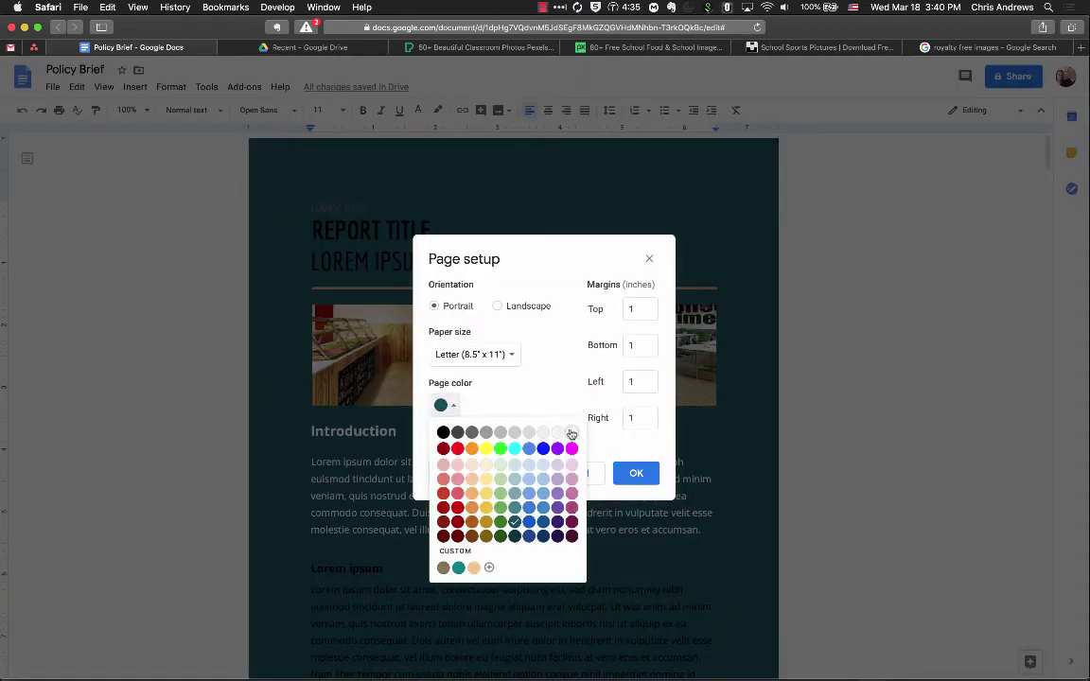
left_click(571, 432)
left_click(636, 473)
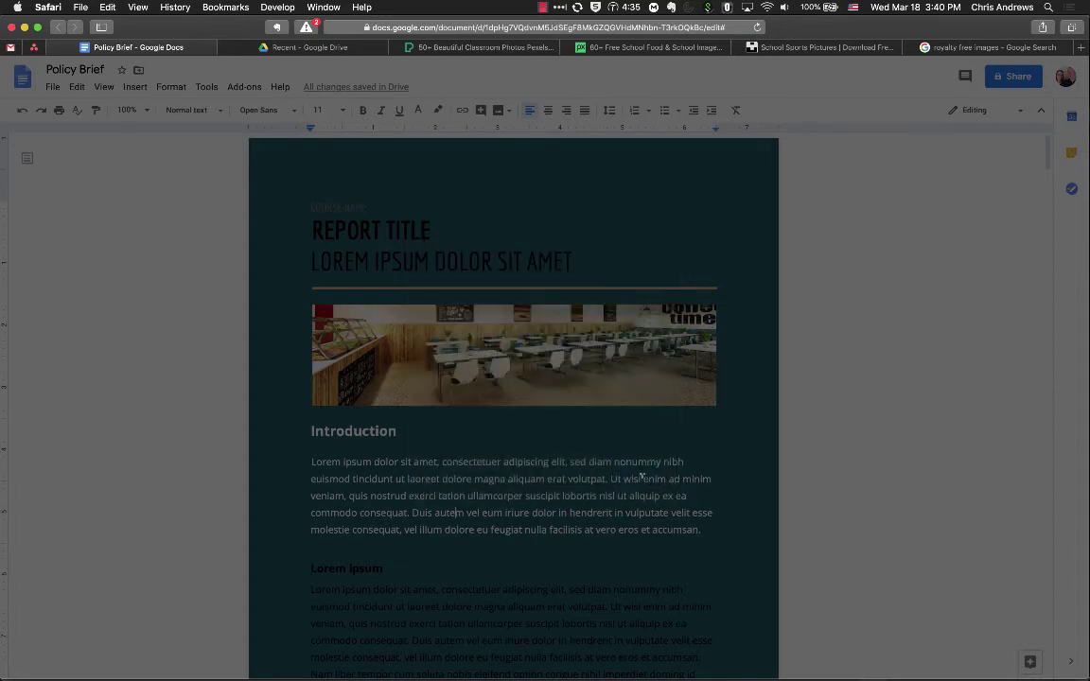
Make the paragraph below the first page's Introduction heading black
triple_click(435, 487)
double_click(436, 484)
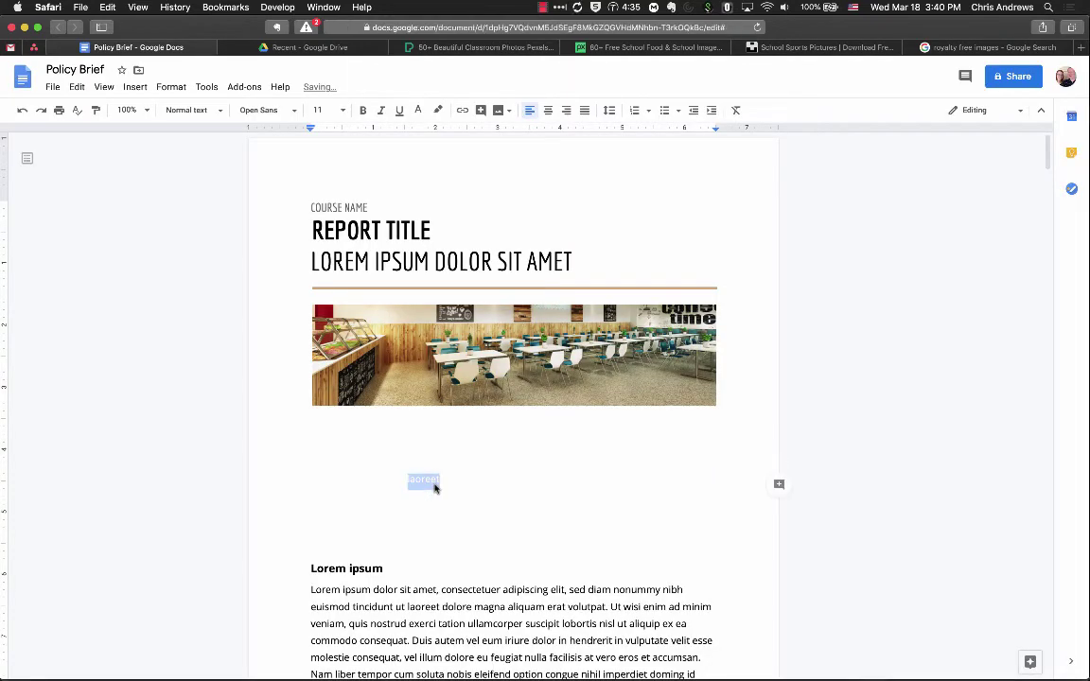
triple_click(424, 483)
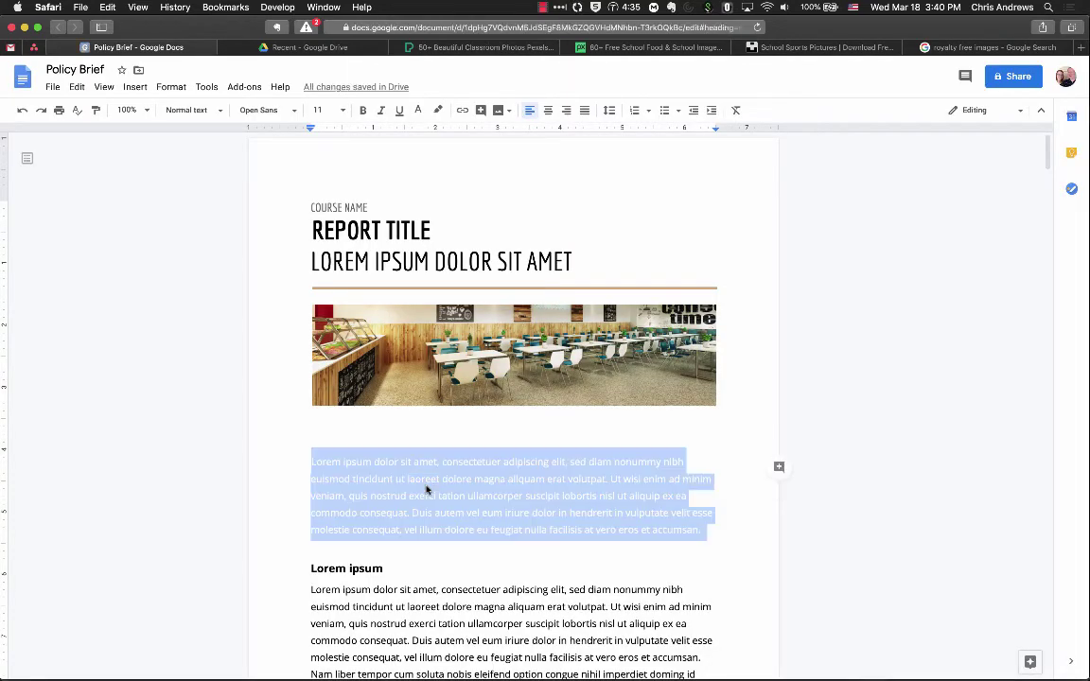
left_click(419, 112)
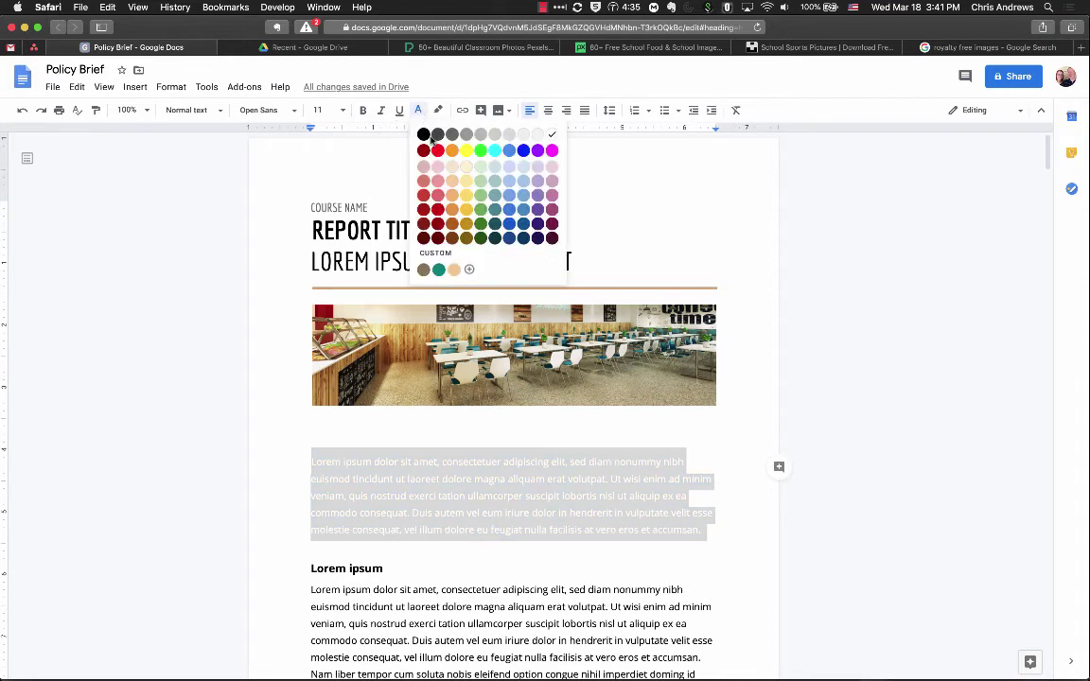
left_click(424, 135)
Make the Introduction heading on the first page black
left_click(350, 419)
double_click(350, 419)
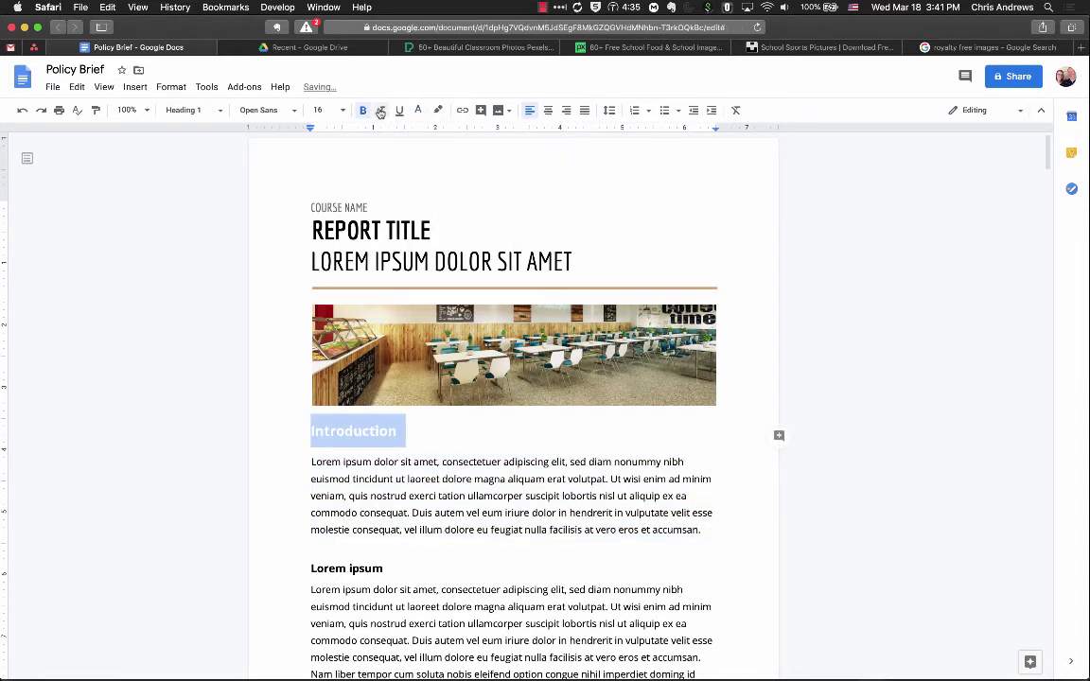
left_click(418, 110)
left_click(424, 135)
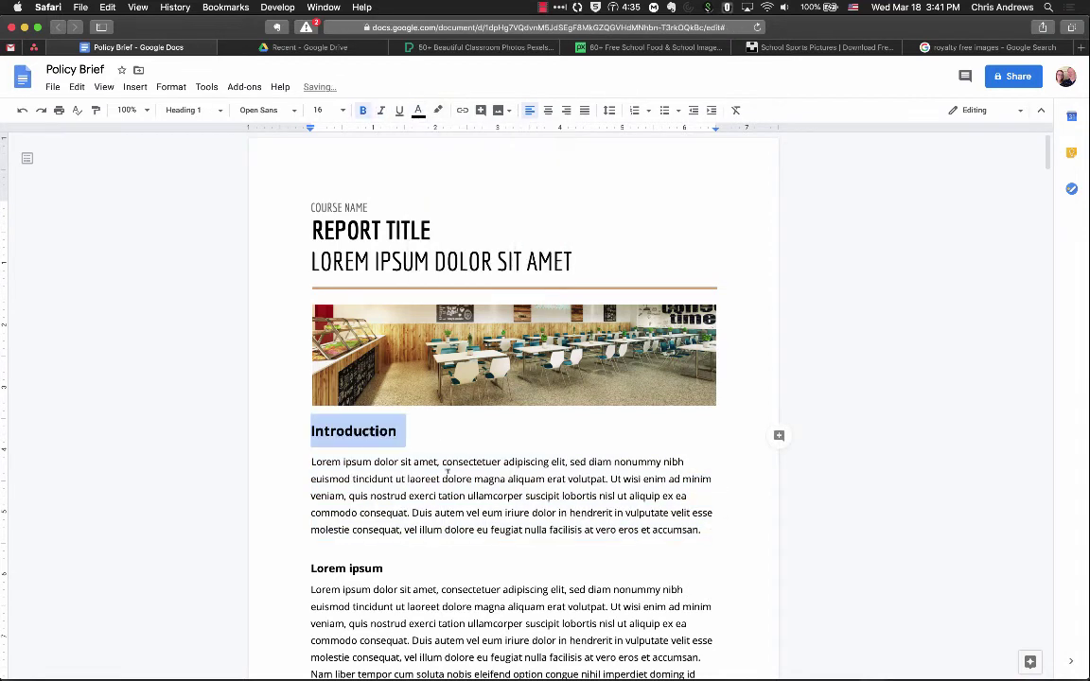
left_click(425, 480)
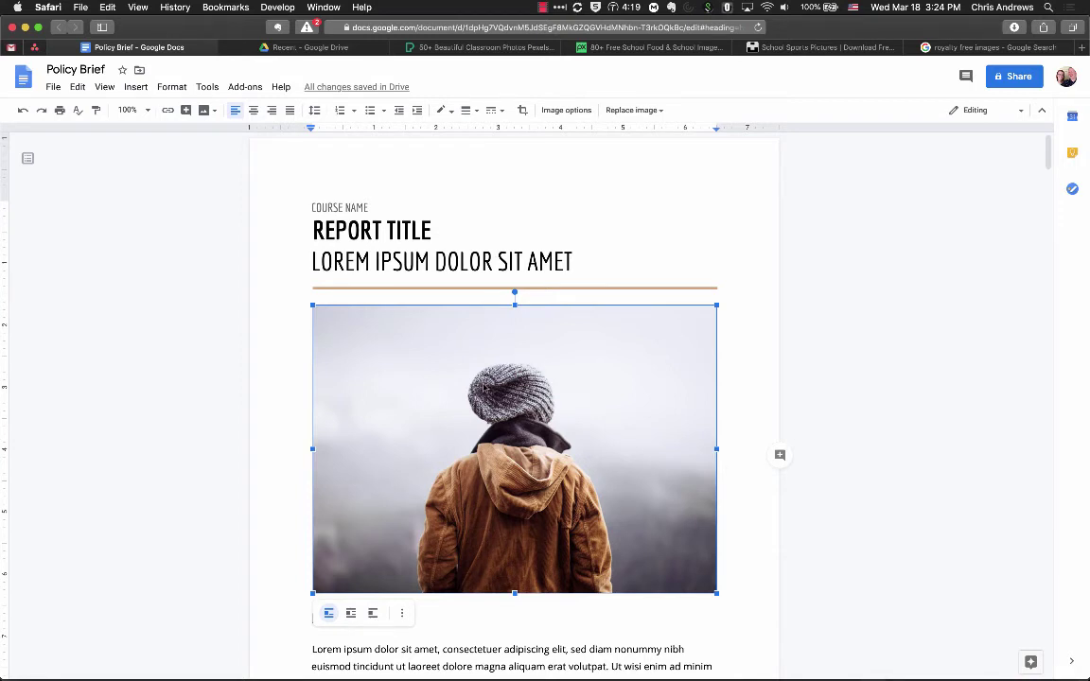
Replace the first page's photo with the first image from a web search for "school cafeteria"
right_click(523, 459)
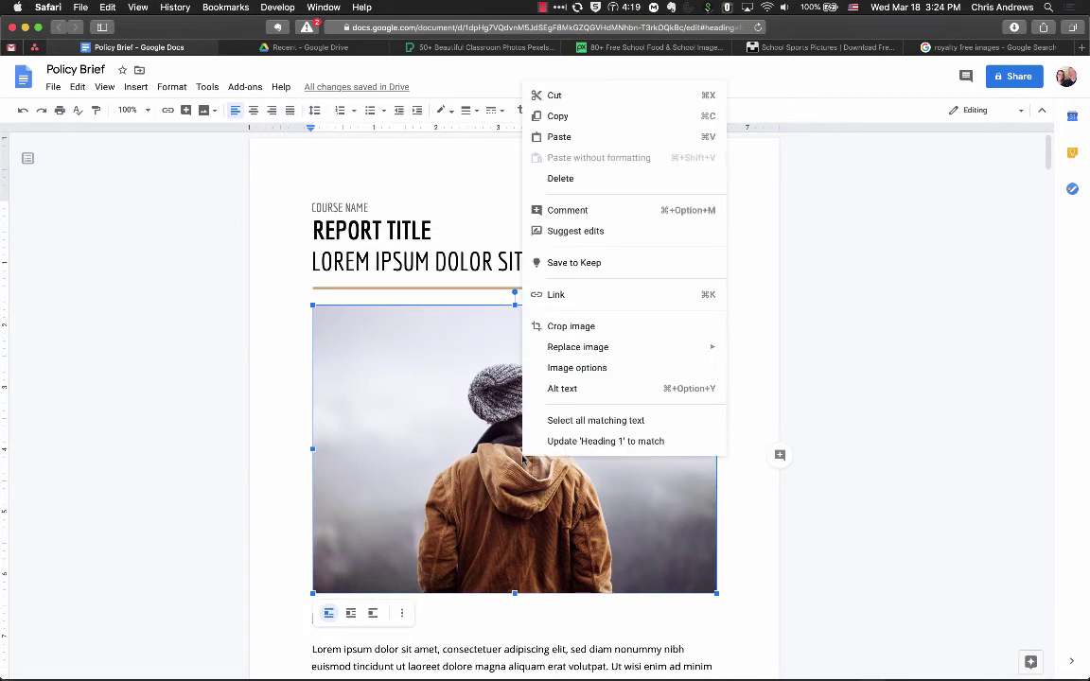
mouse_move(609, 353)
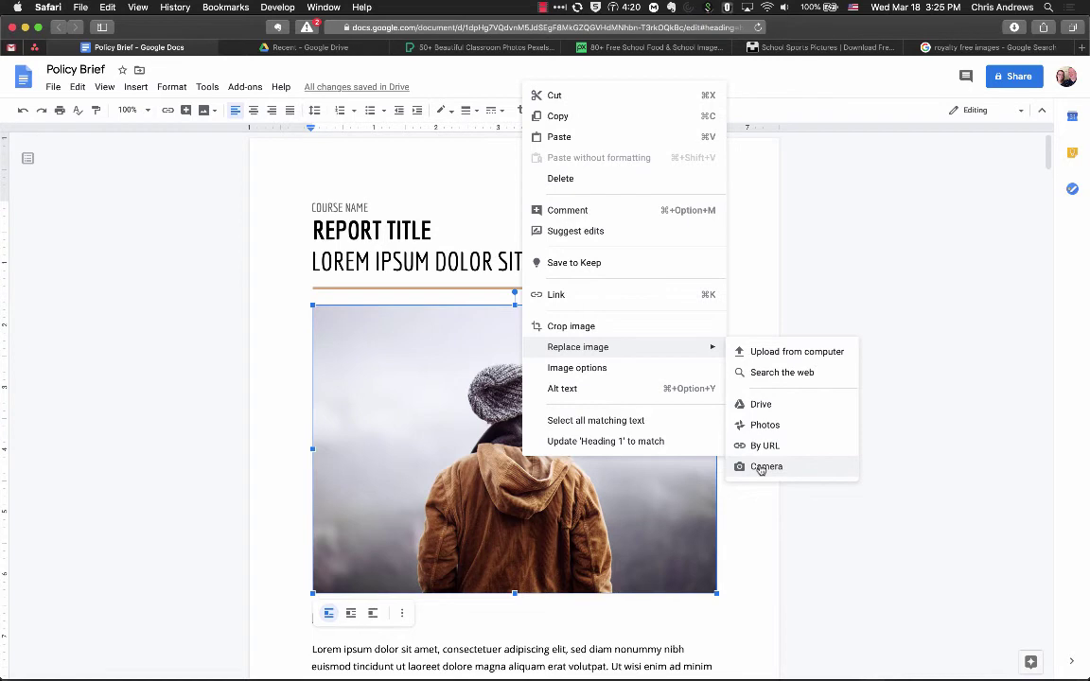
left_click(763, 373)
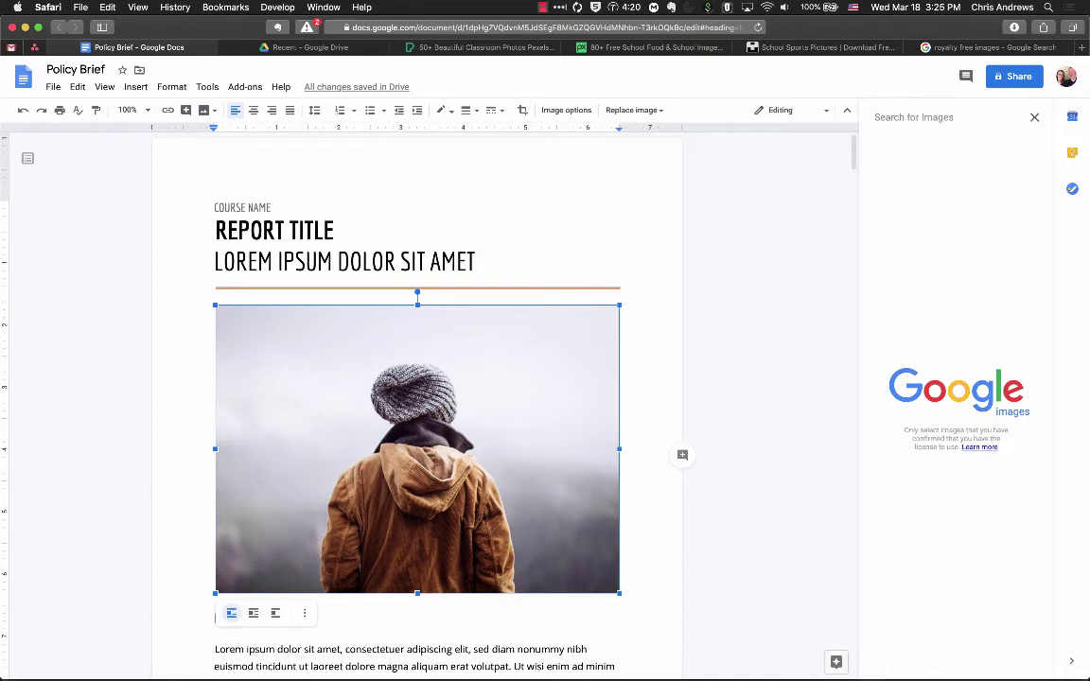
left_click(890, 118)
type("school cafete")
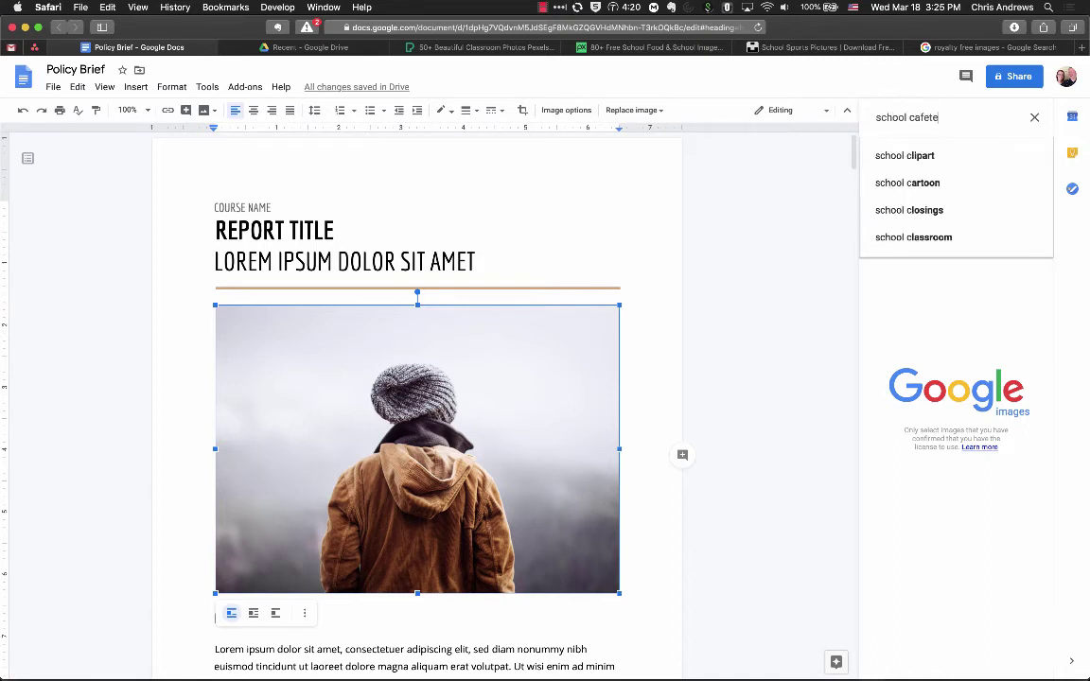
type("ria")
key("Return")
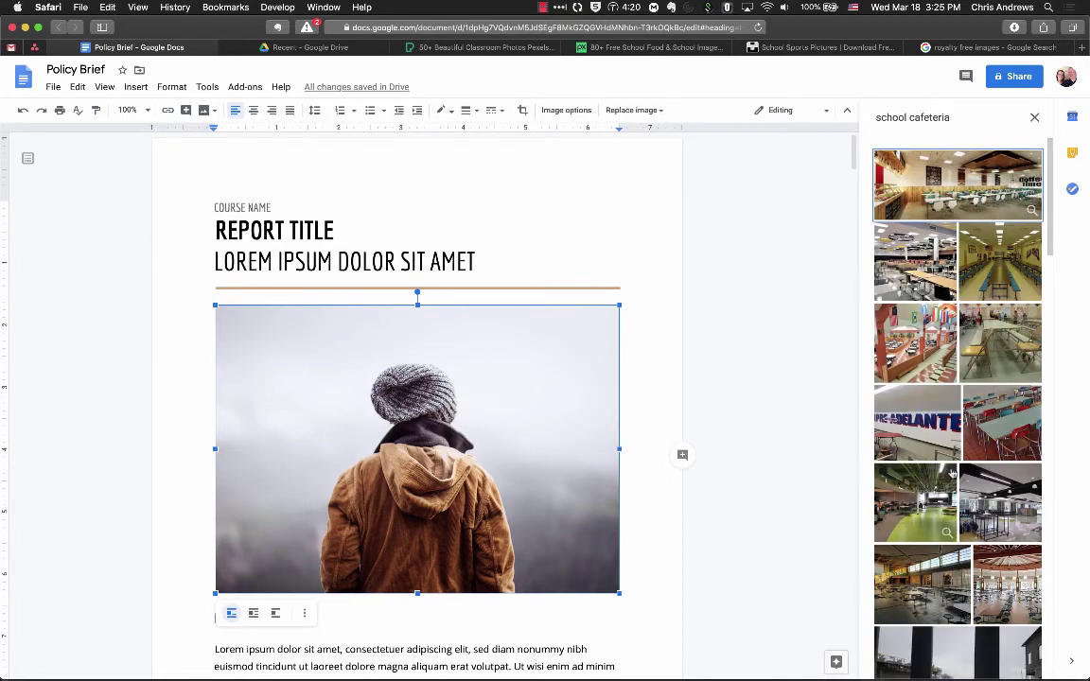
left_click(959, 179)
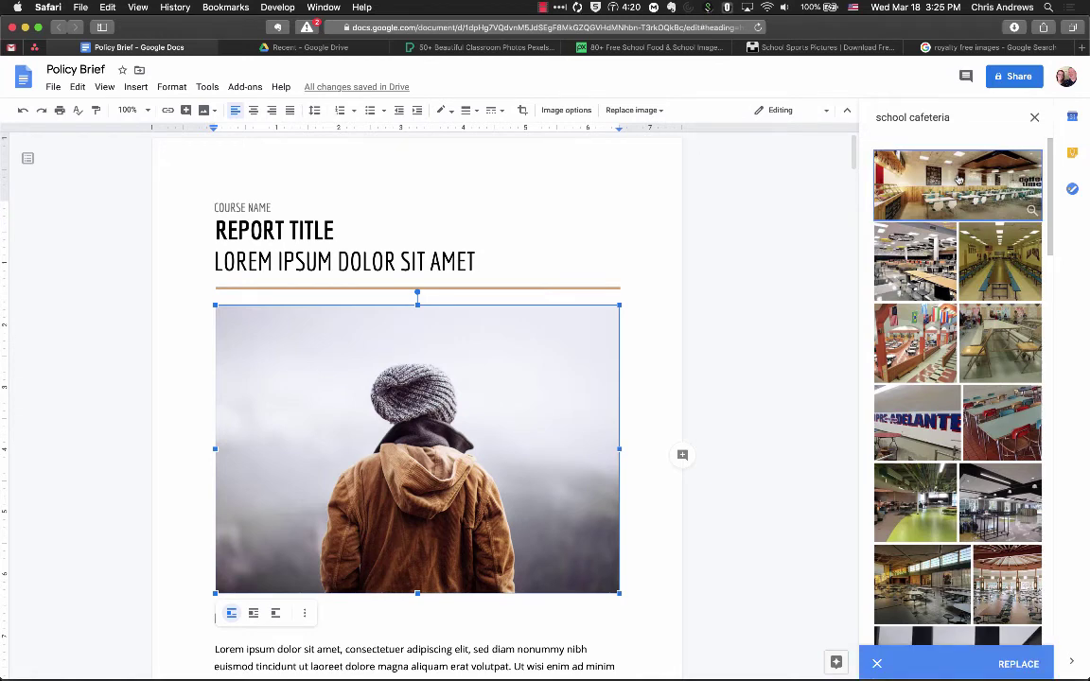
left_click(1017, 665)
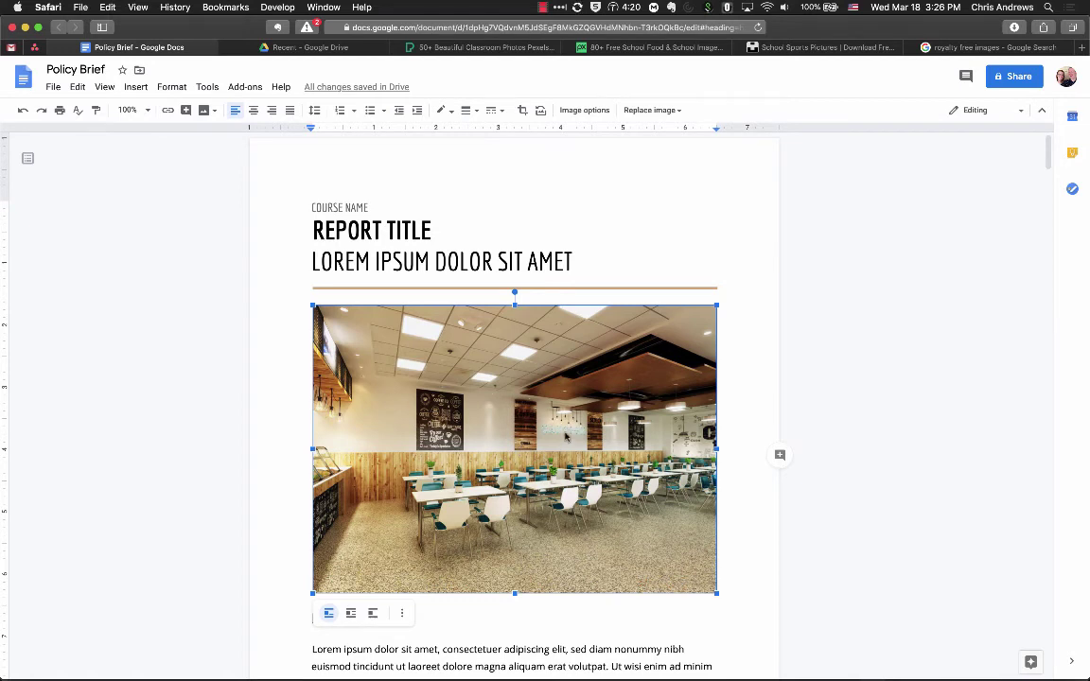
Reopen the web image search for replacing the photo and preview the Enfield High School cafeteria image with its license note
right_click(450, 443)
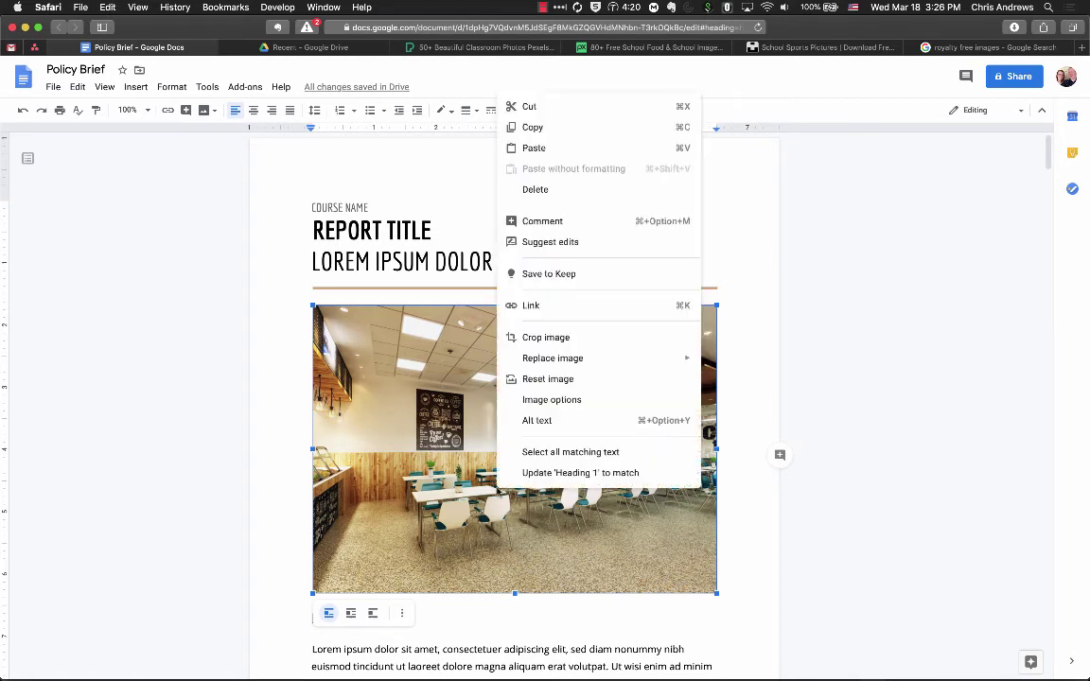
mouse_move(645, 366)
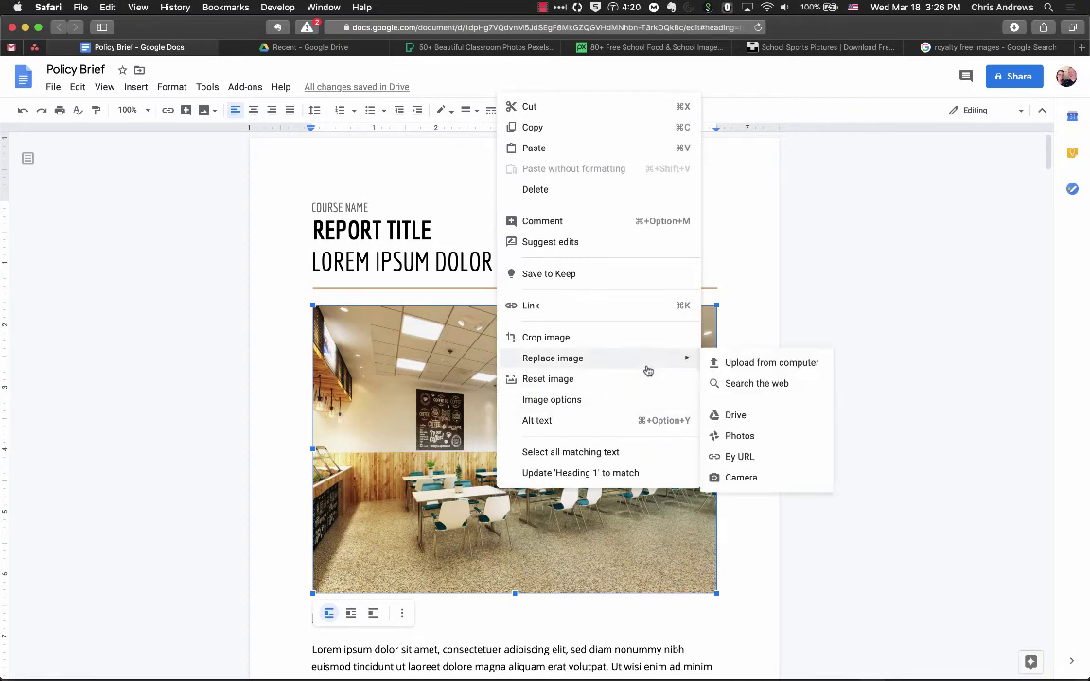
left_click(739, 380)
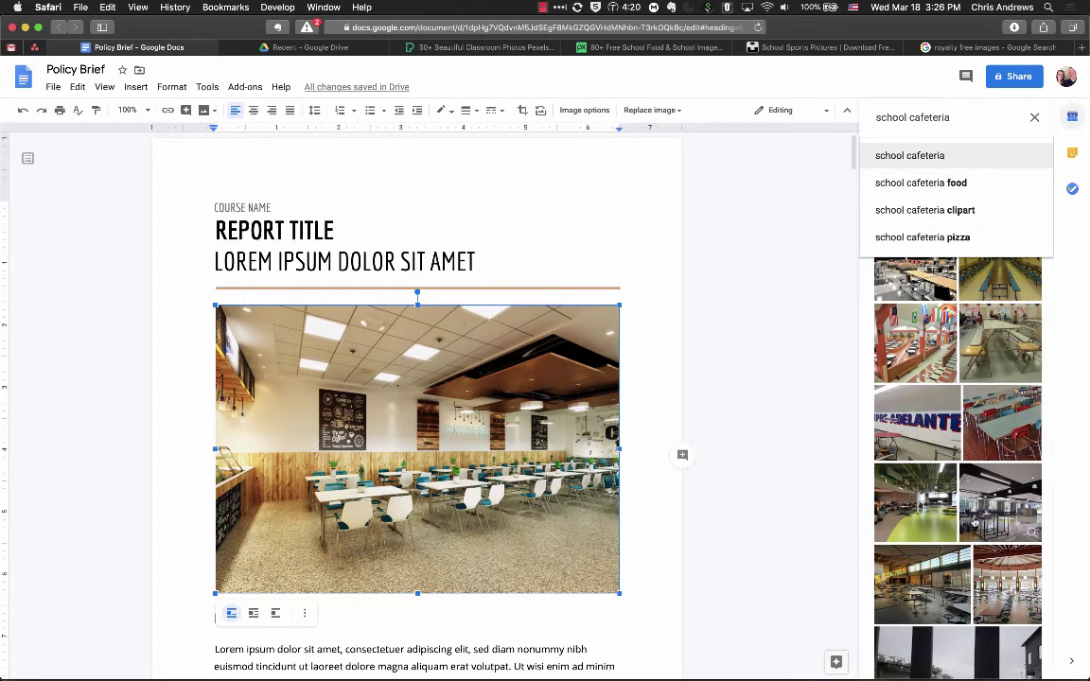
left_click(1034, 534)
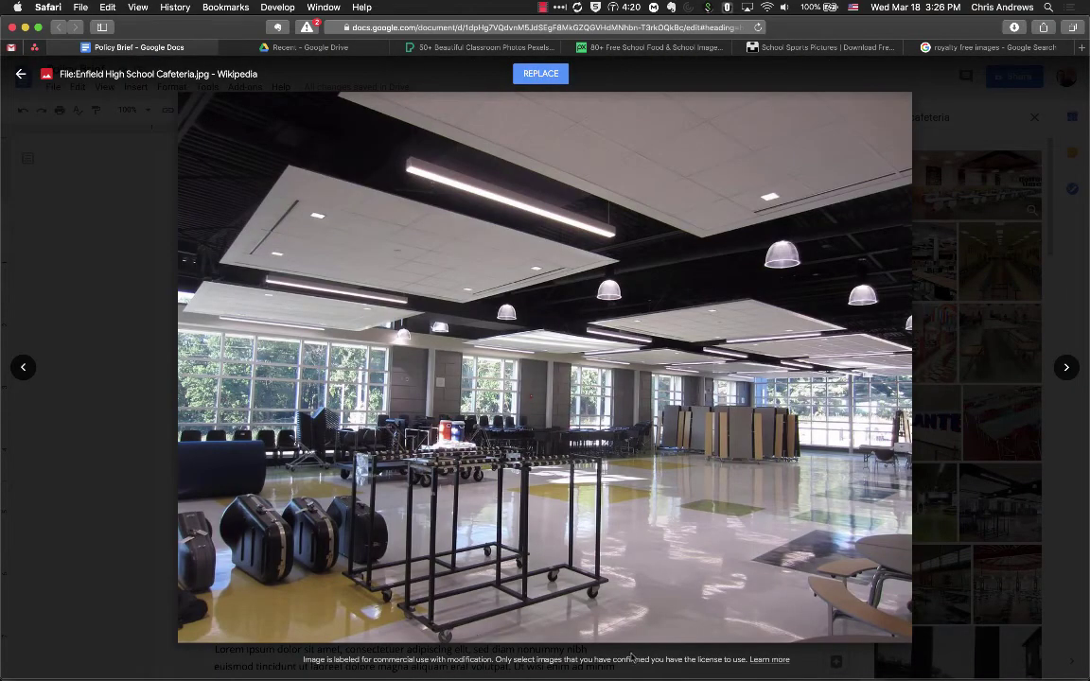
left_click(971, 133)
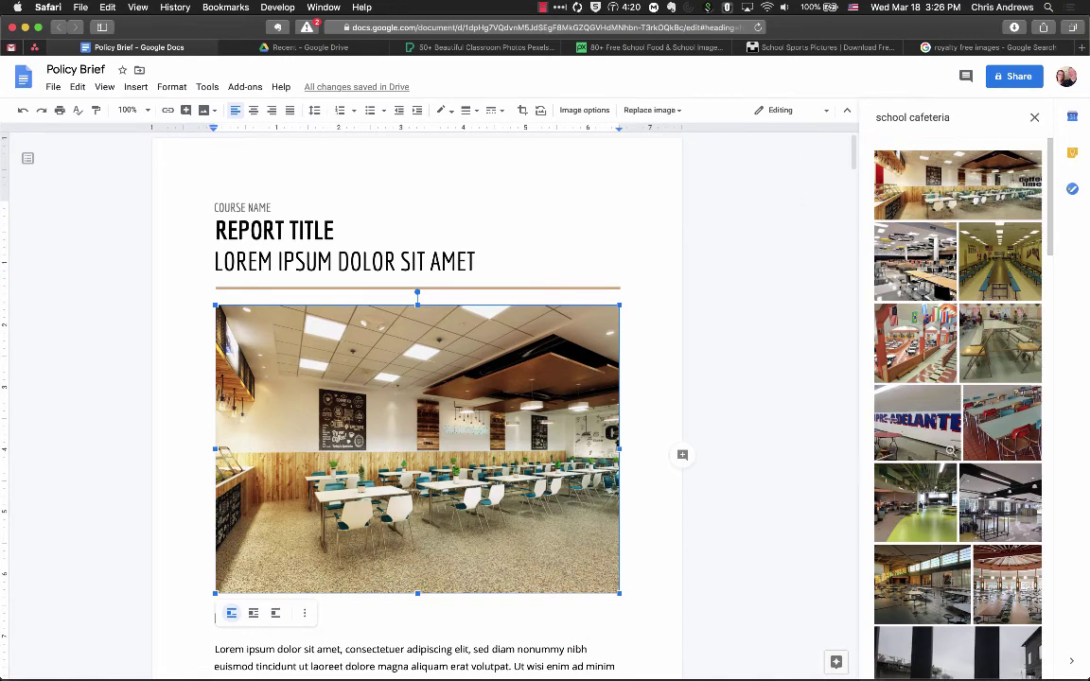
Review the "royalty free images" search results and the open Pexels, Pixabay and Unsplash photo pages
left_click(956, 49)
scroll(515, 446, "up", 10)
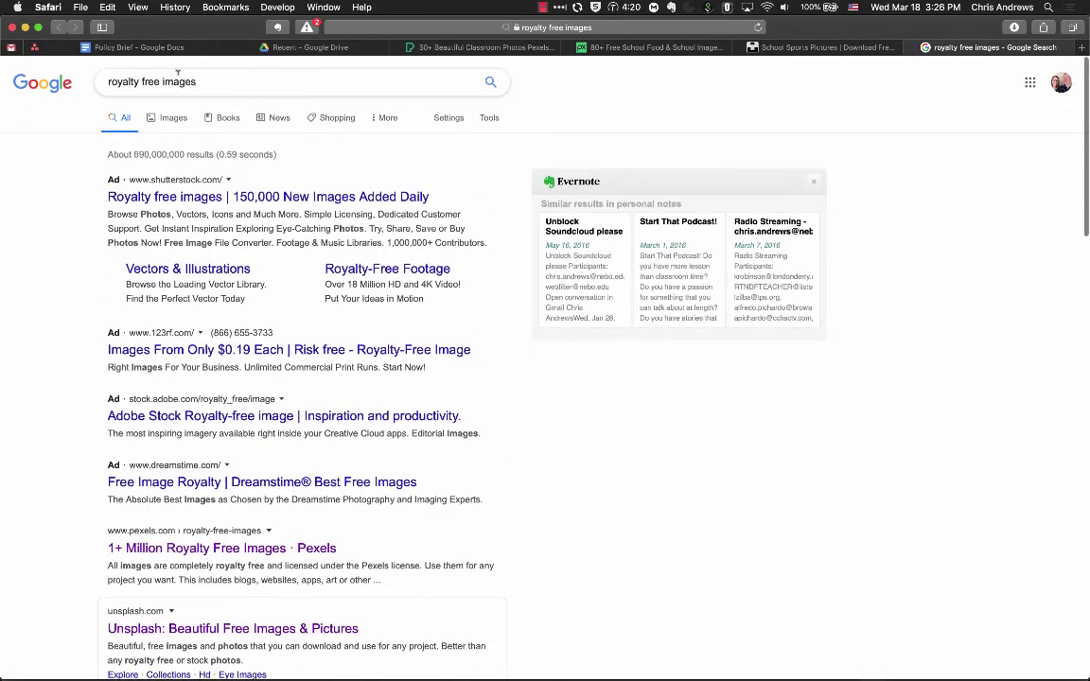
left_click(511, 48)
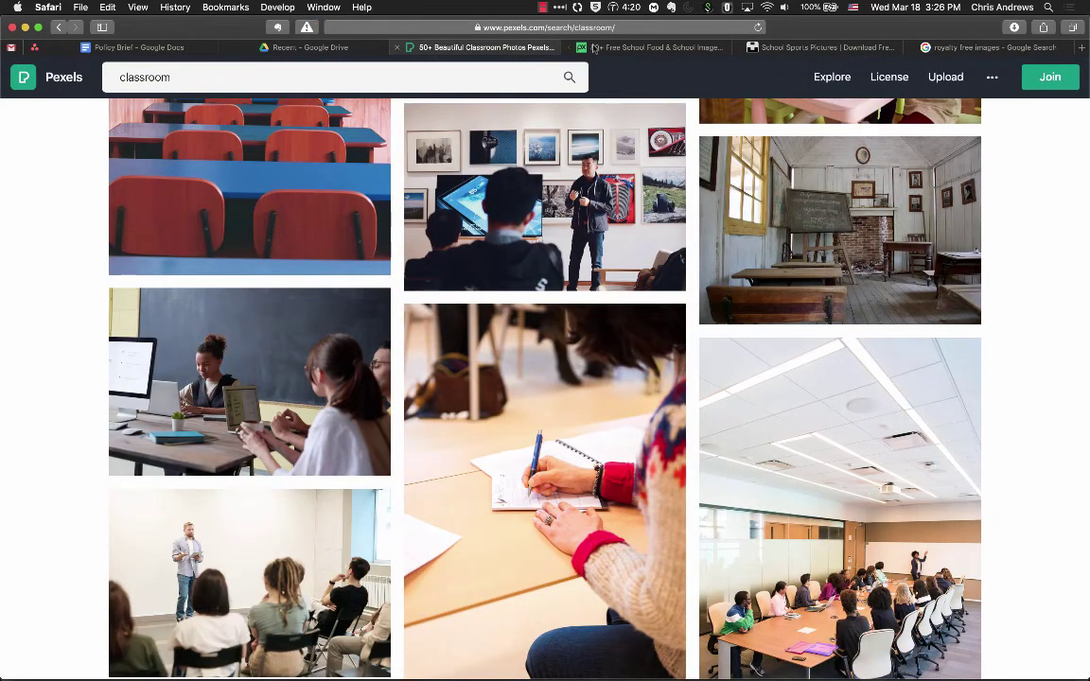
left_click(622, 47)
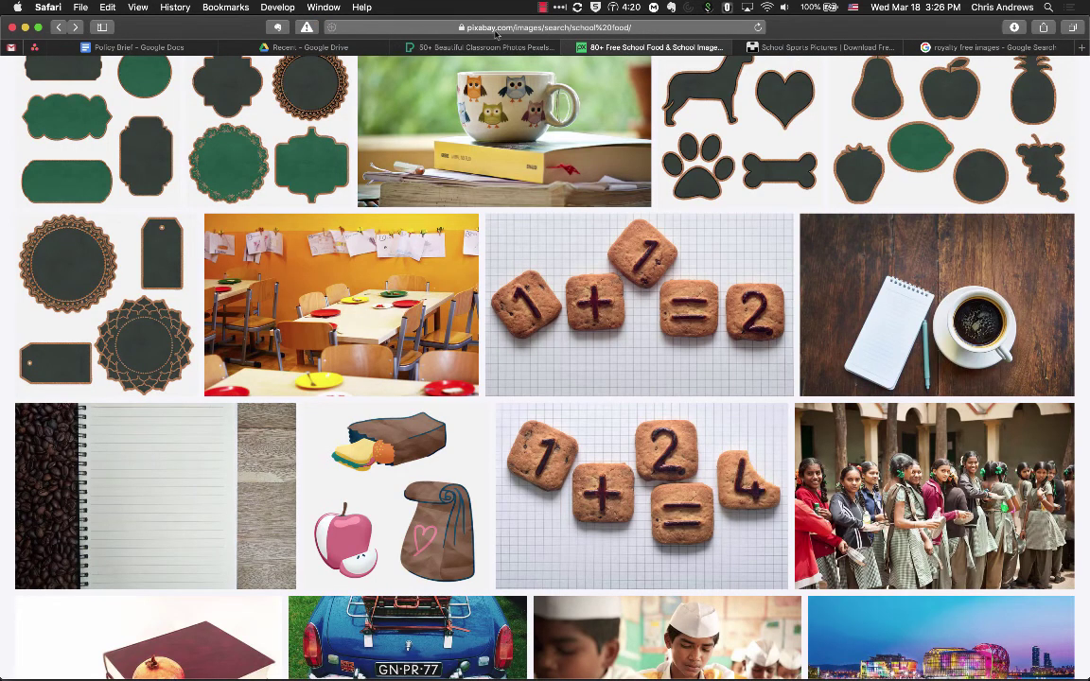
left_click(809, 49)
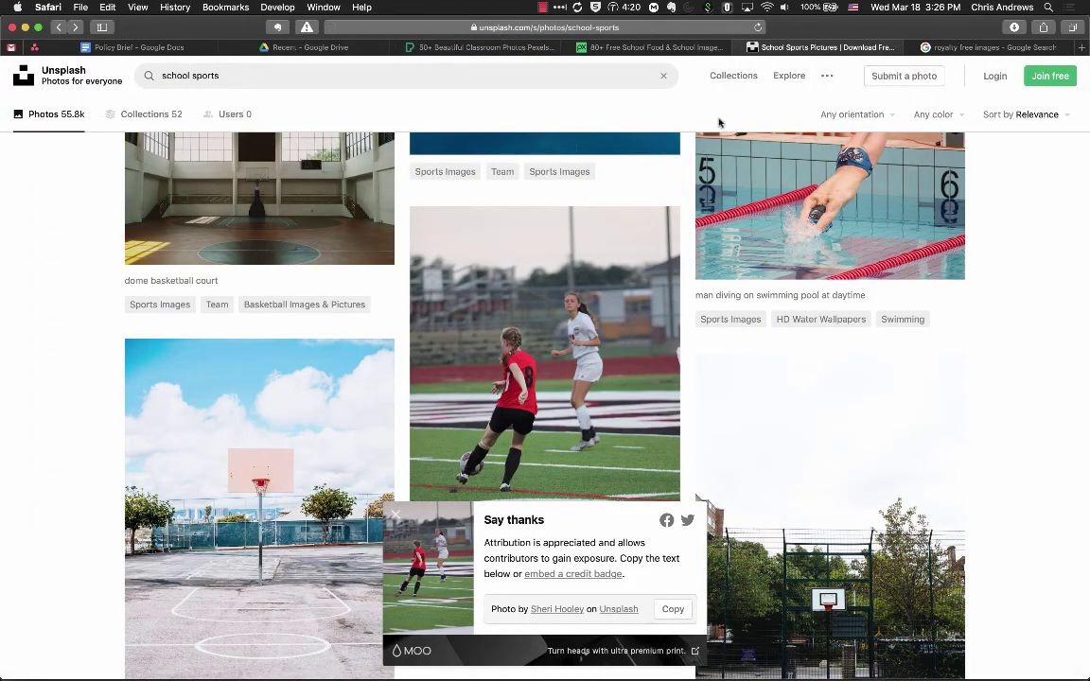
scroll(284, 104, "up", 3)
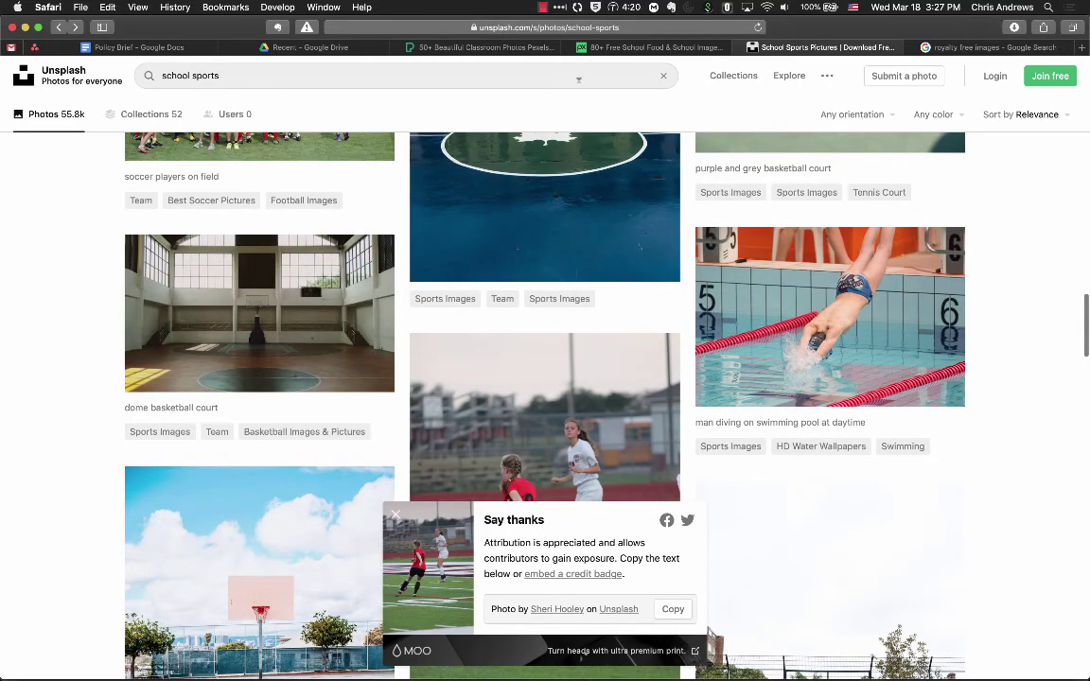
Examine Pixabay's school food images, then compare Pexels' classroom photos and Unsplash's school sports photos
left_click(582, 47)
scroll(545, 262, "up", 4)
scroll(544, 263, "up", 3)
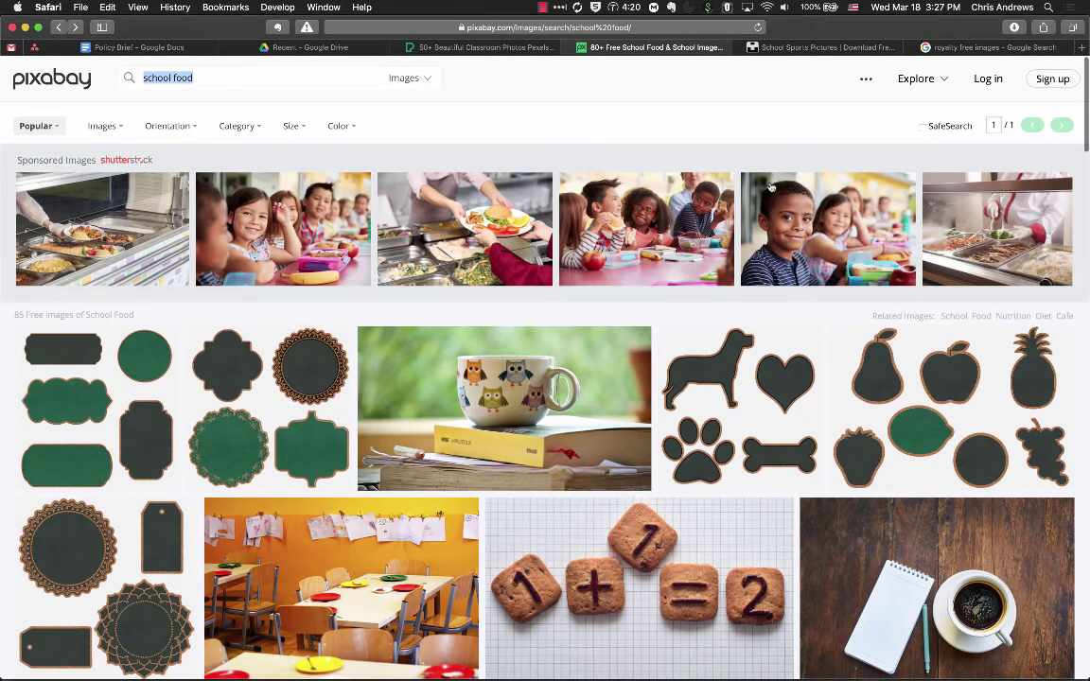
scroll(538, 447, "down", 2)
scroll(538, 447, "down", 4)
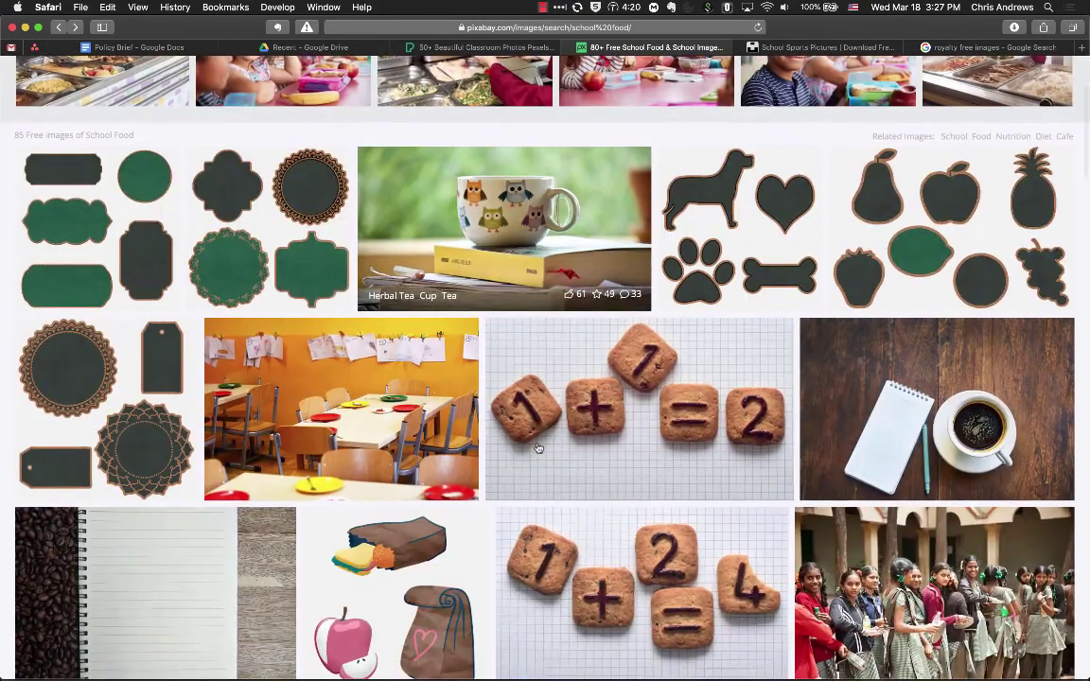
left_click(466, 48)
scroll(454, 303, "up", 1)
scroll(455, 299, "down", 1)
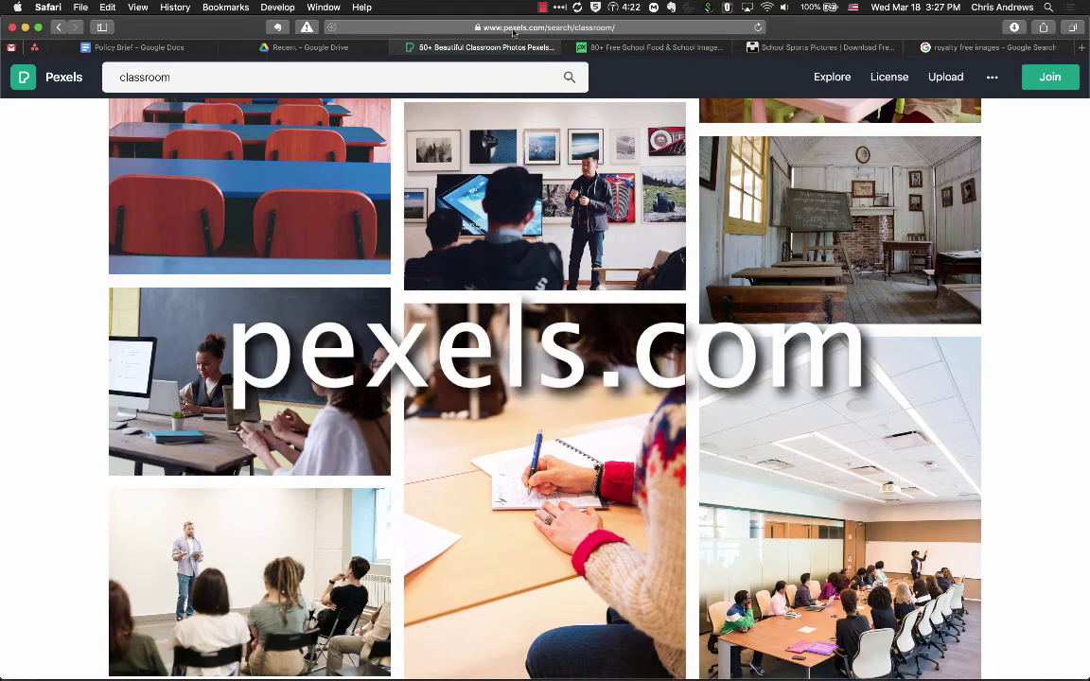
left_click(589, 47)
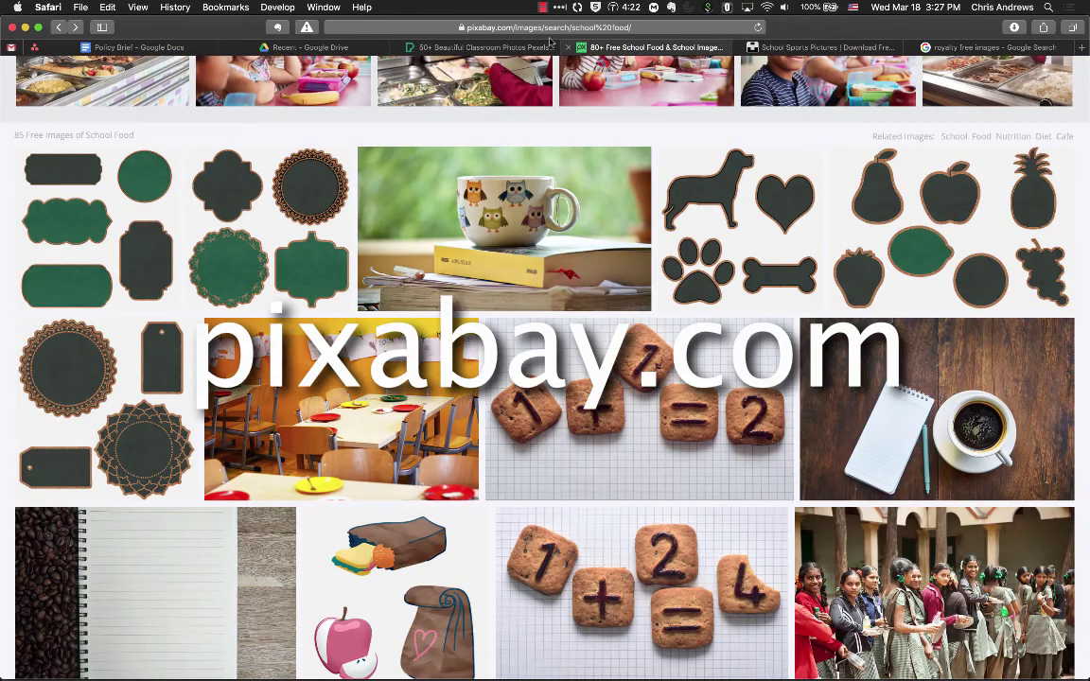
left_click(776, 47)
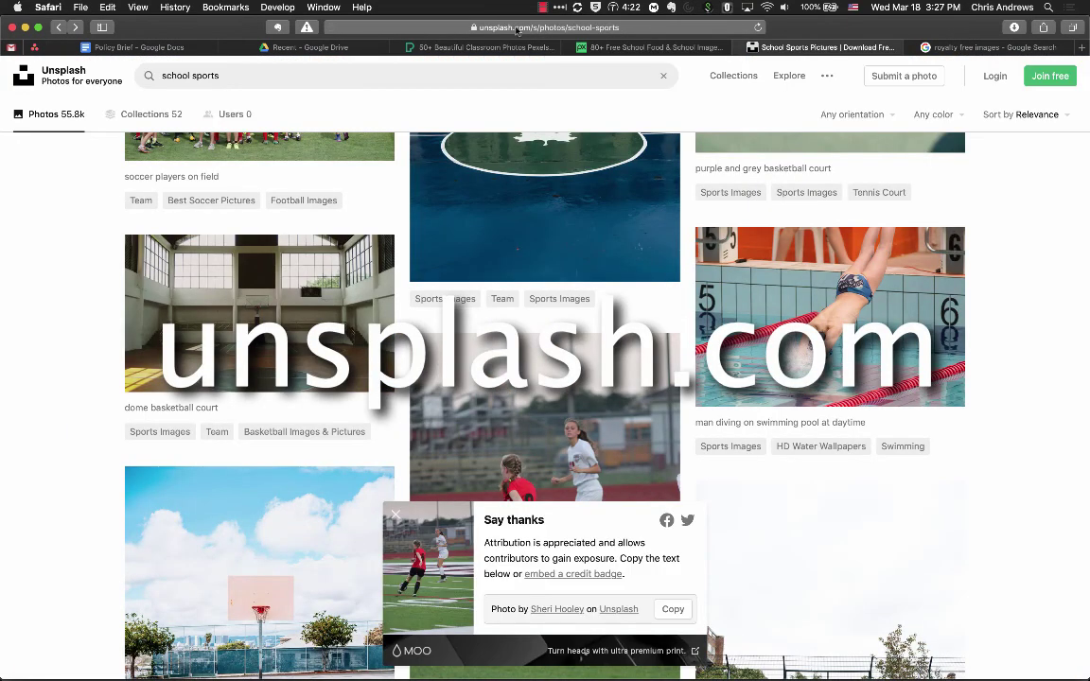
Return to the Policy Brief, close the image search, and scale the cafeteria photo inside its crop frame to the column's width
left_click(114, 47)
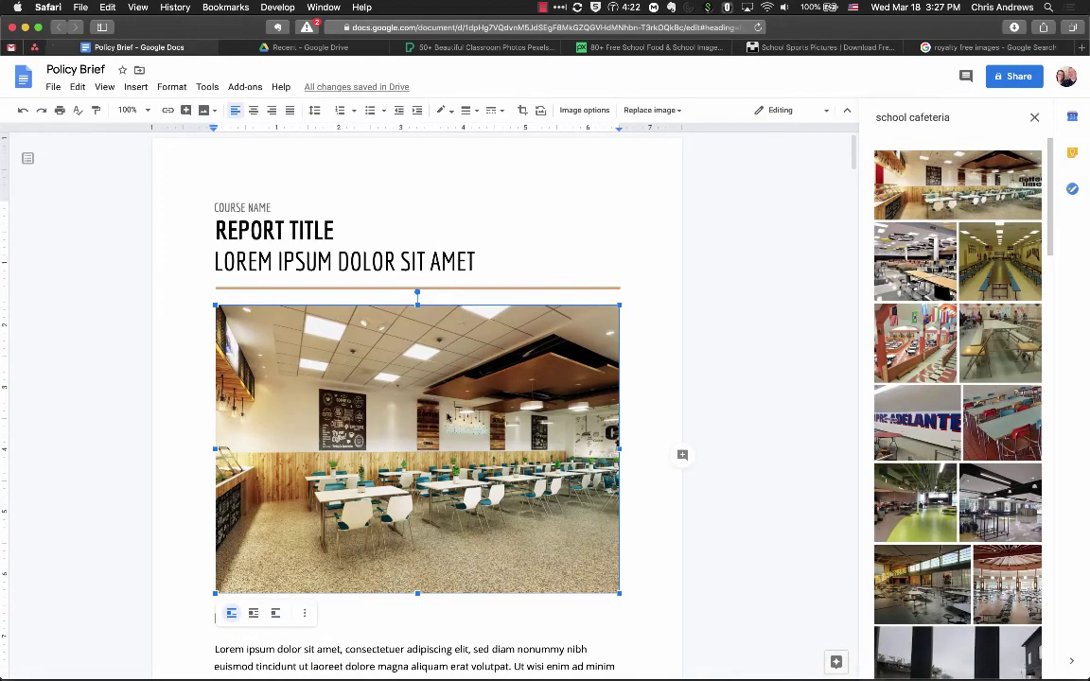
left_click(1034, 118)
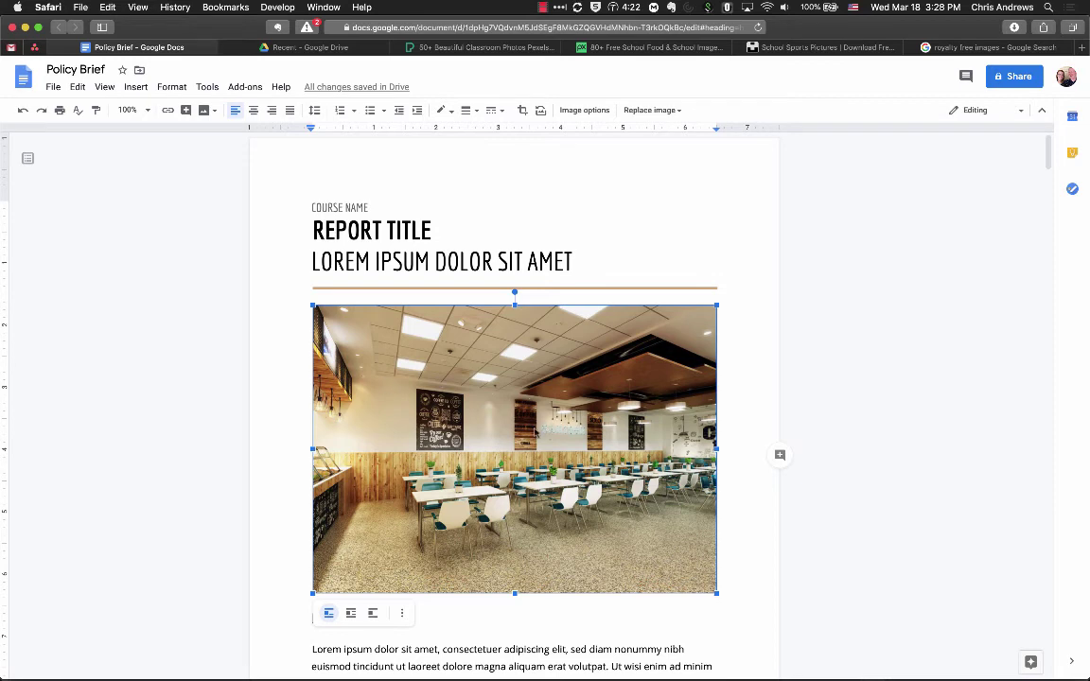
double_click(527, 432)
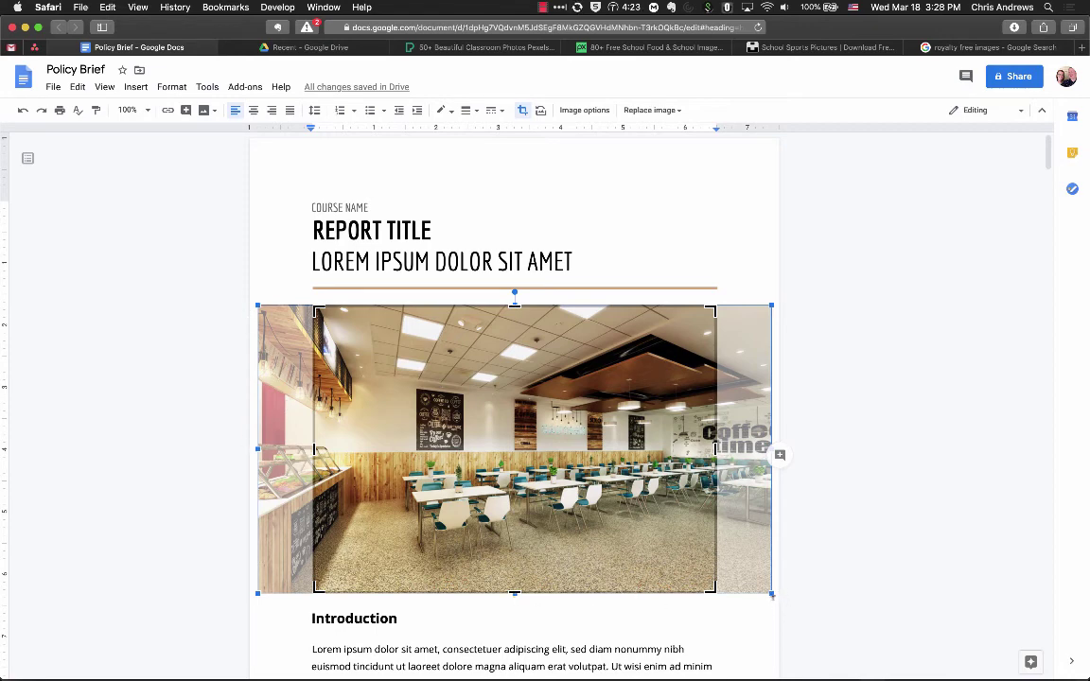
left_click_drag(773, 595, 717, 540)
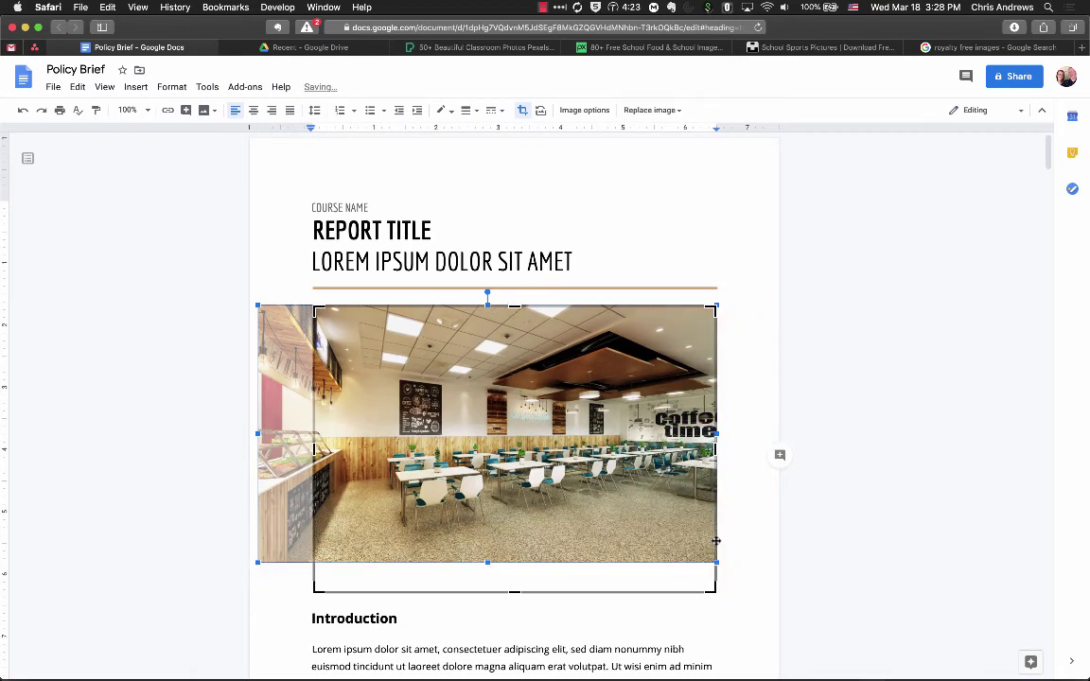
left_click_drag(258, 562, 318, 532)
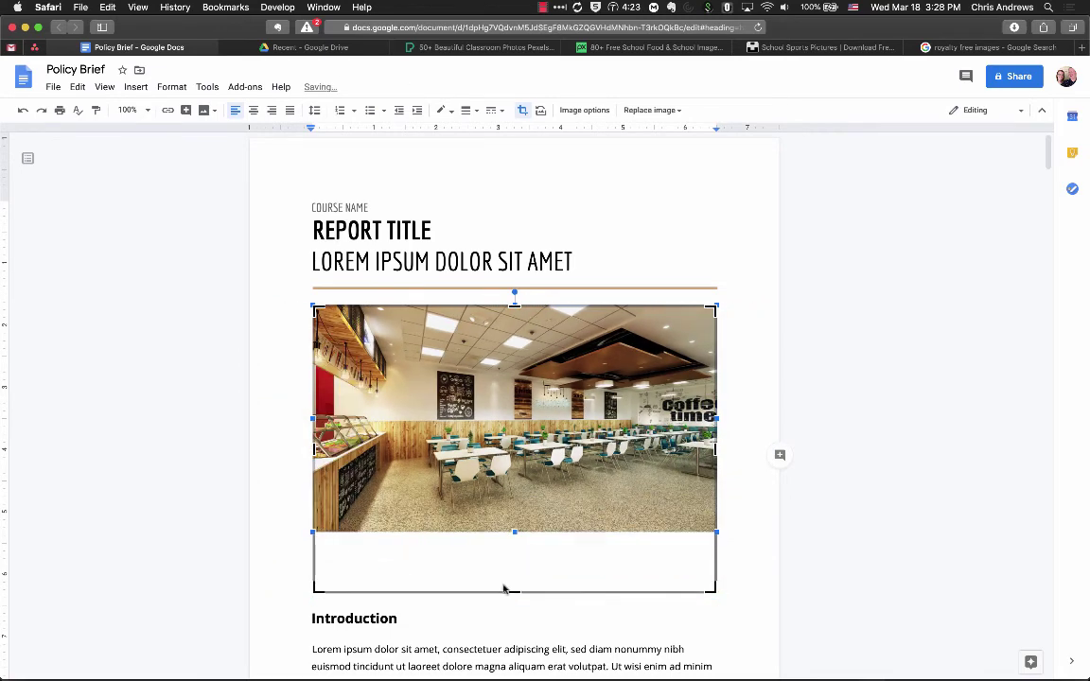
Crop the cafeteria photo's lower and upper edges so only a narrow banner of tables and counter remains above the Introduction
left_click_drag(515, 594, 510, 535)
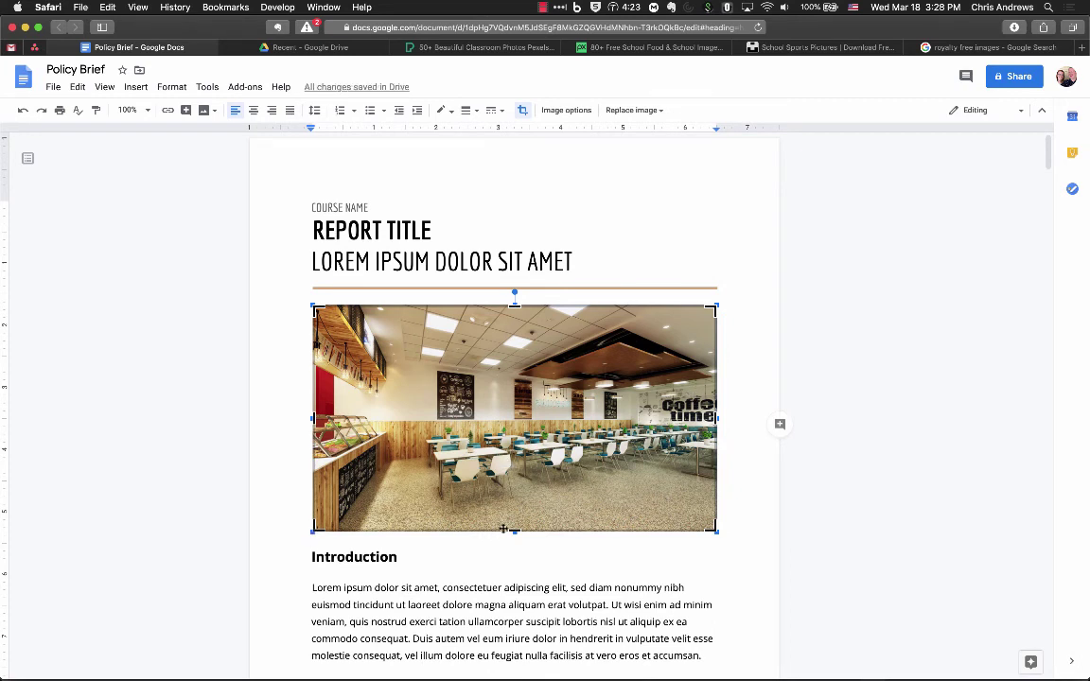
left_click_drag(514, 531, 514, 500)
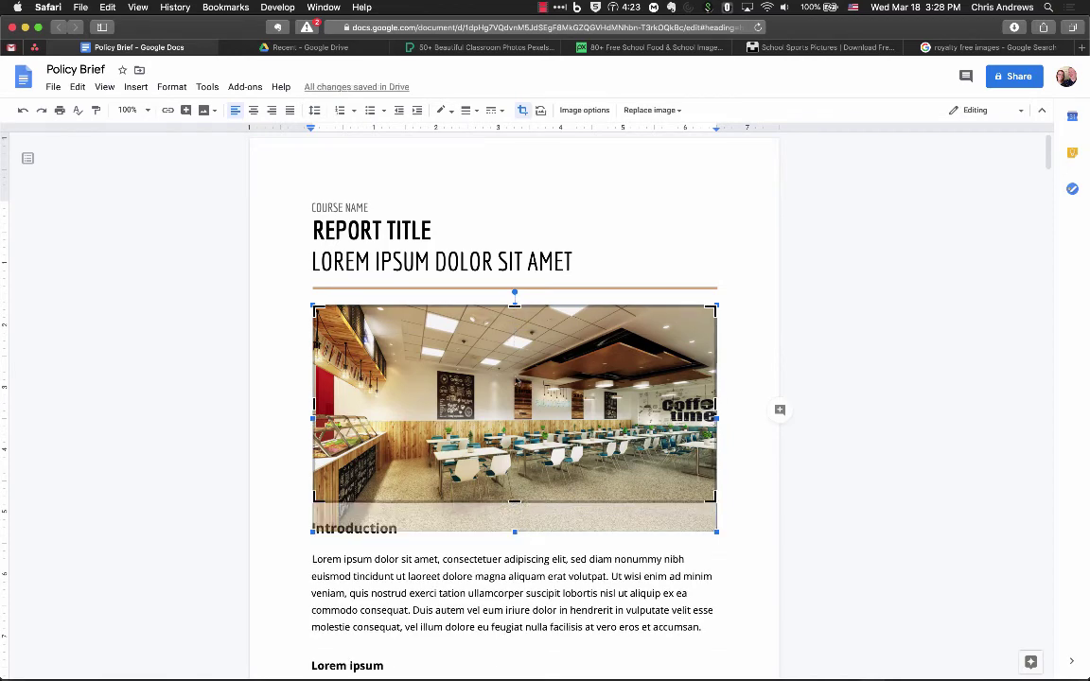
left_click_drag(514, 305, 514, 404)
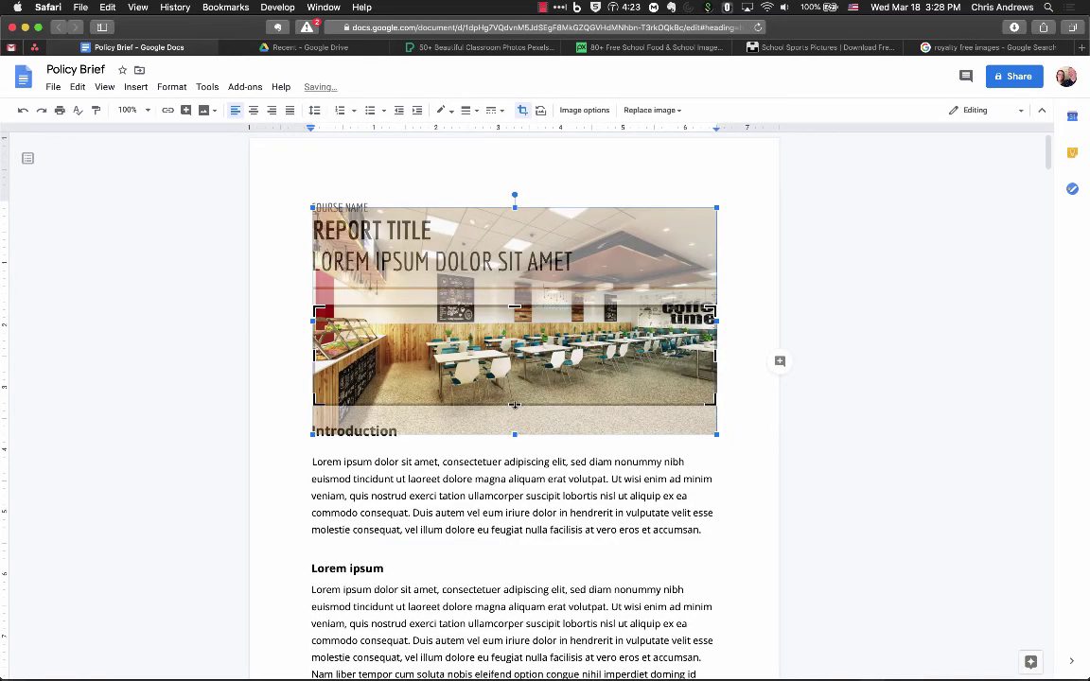
left_click(550, 459)
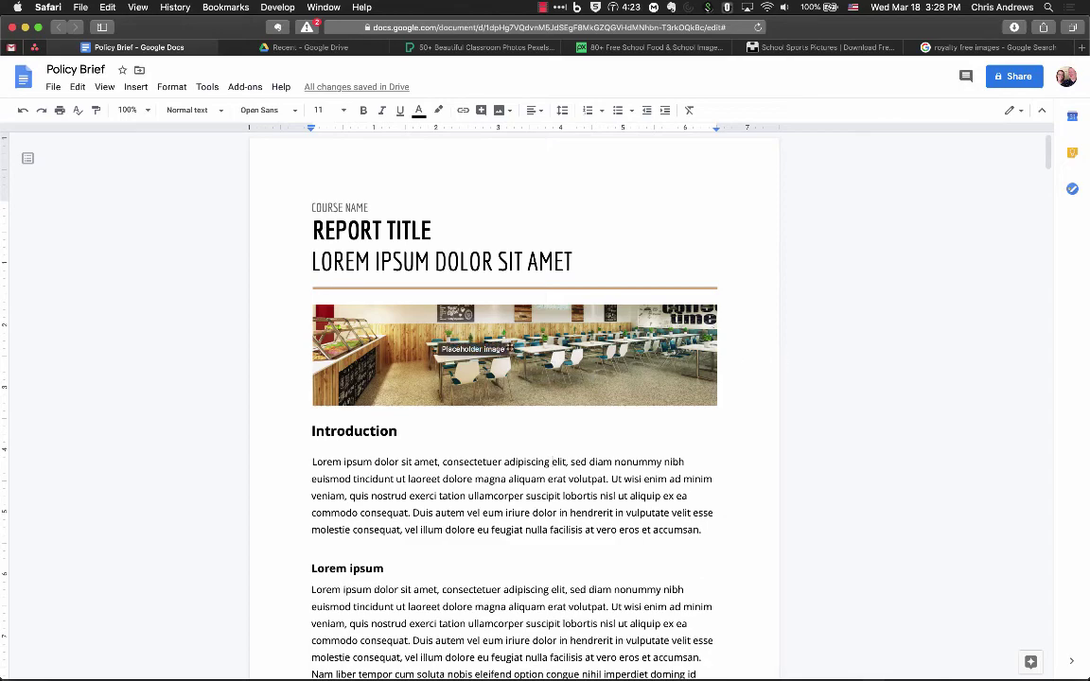
Replace the first photo below the last page's table with the red-and-white stadium image from a web search for "school football field"
left_click(473, 345)
scroll(517, 473, "down", 20)
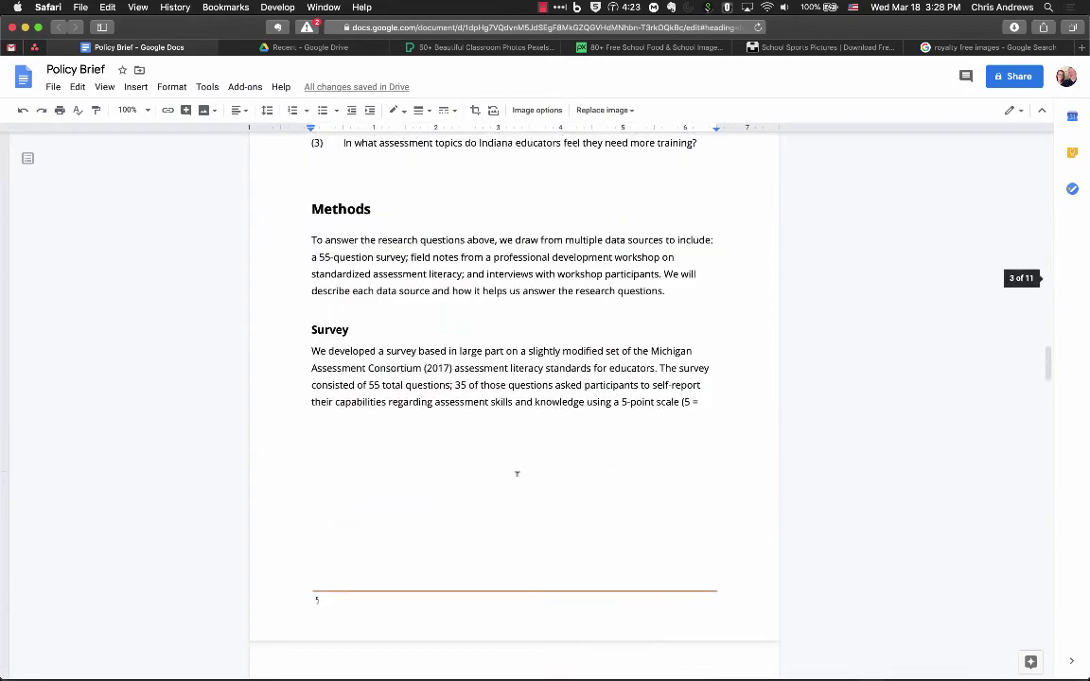
left_click(388, 326)
right_click(388, 326)
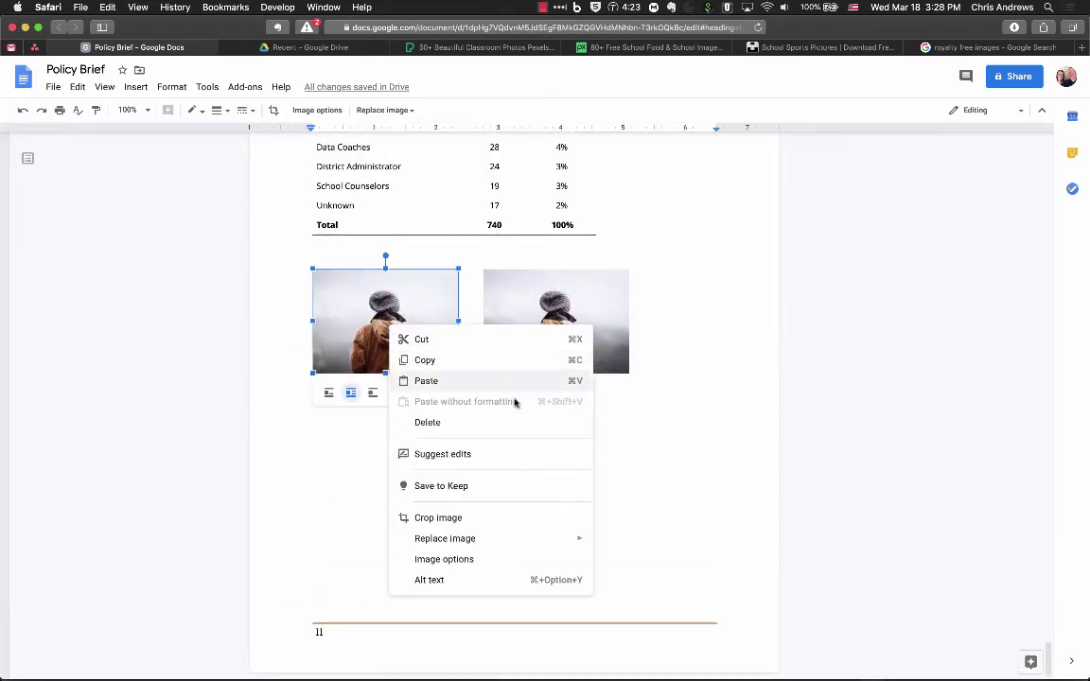
mouse_move(575, 541)
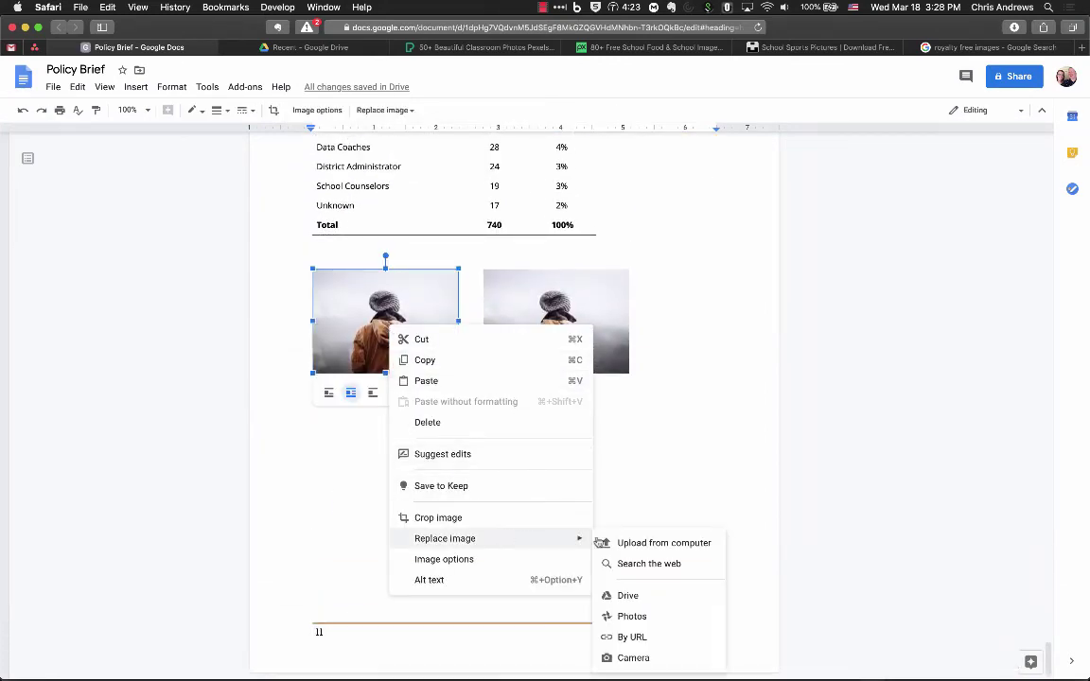
left_click(649, 564)
left_click_drag(950, 117, 826, 114)
type("school football")
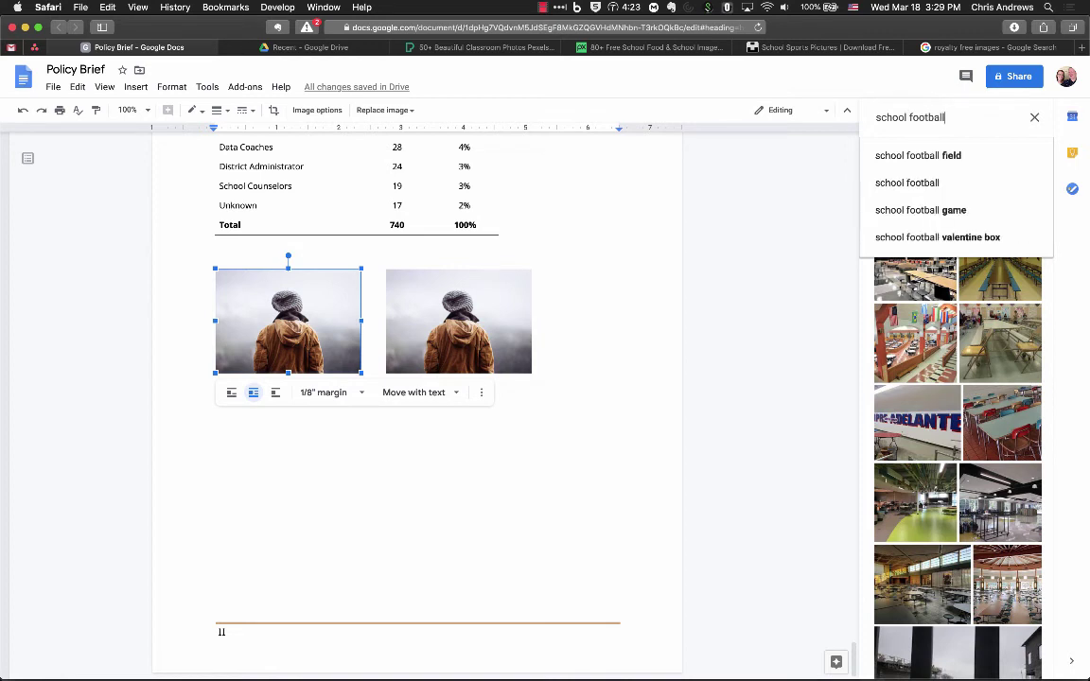
left_click(918, 155)
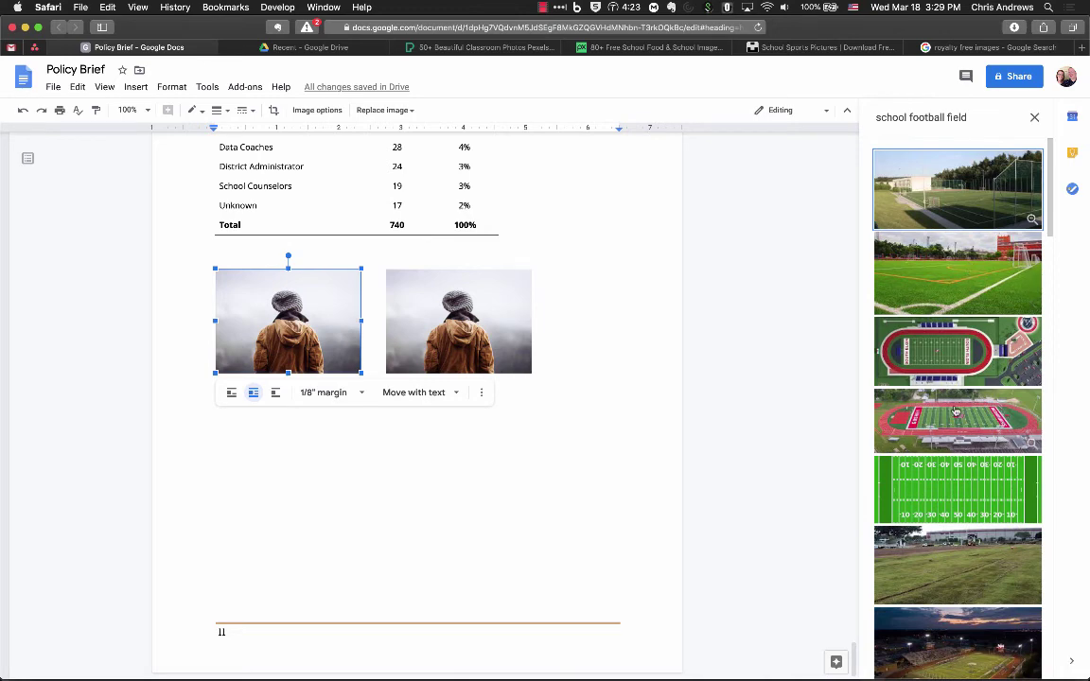
left_click(959, 419)
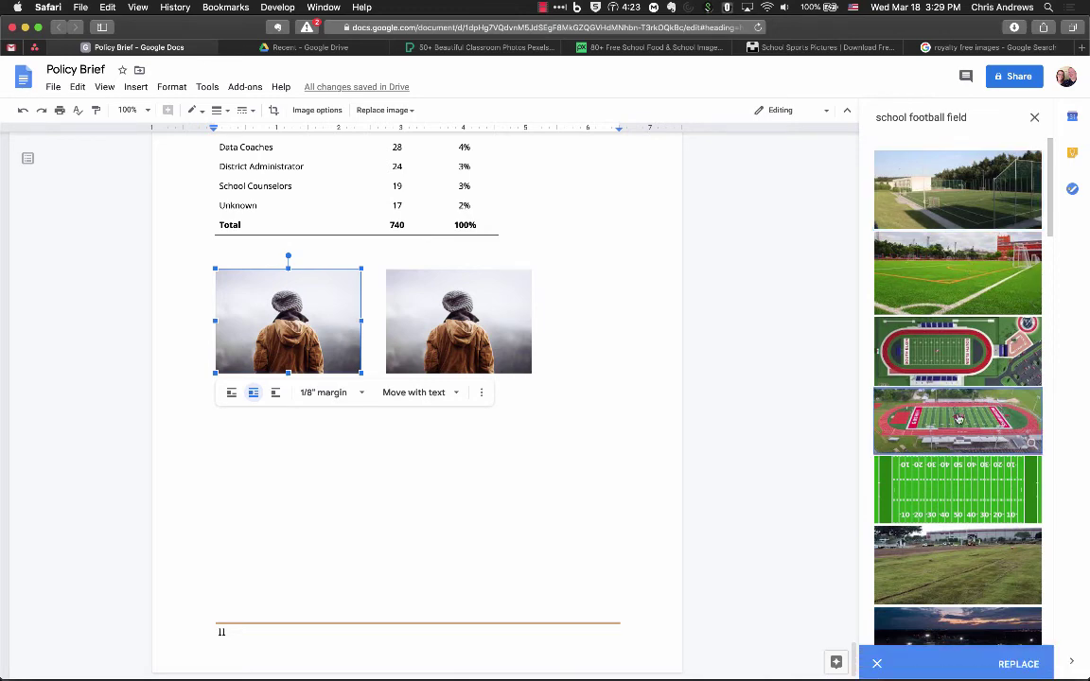
left_click(1018, 665)
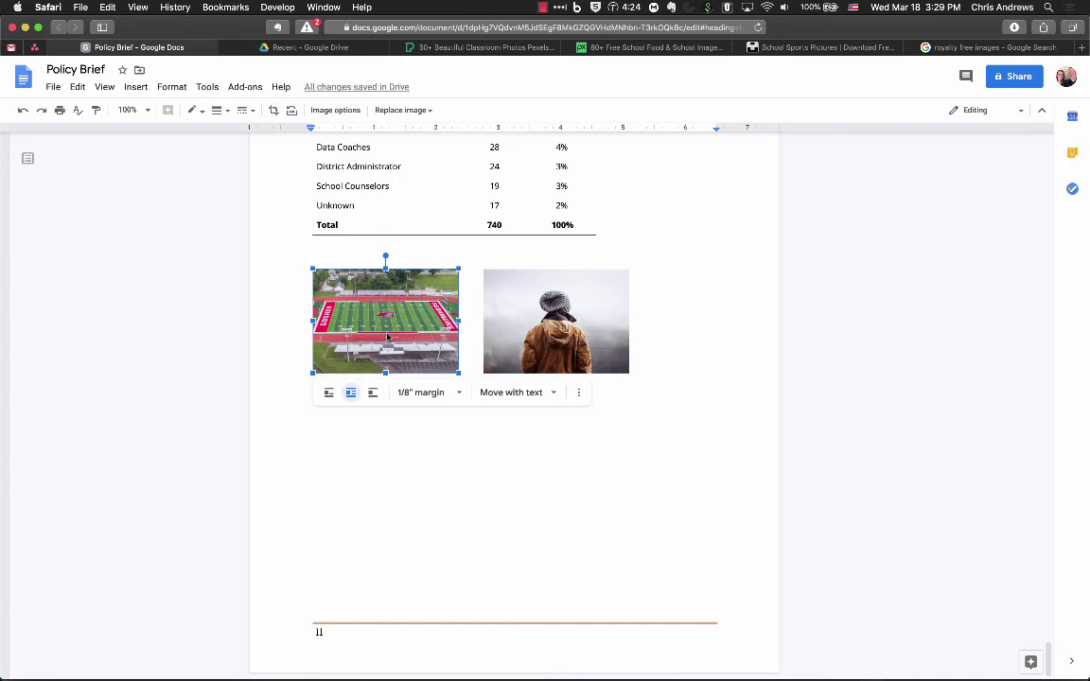
Check the available sources for inserting an image and select the second photo below the table
left_click(558, 317)
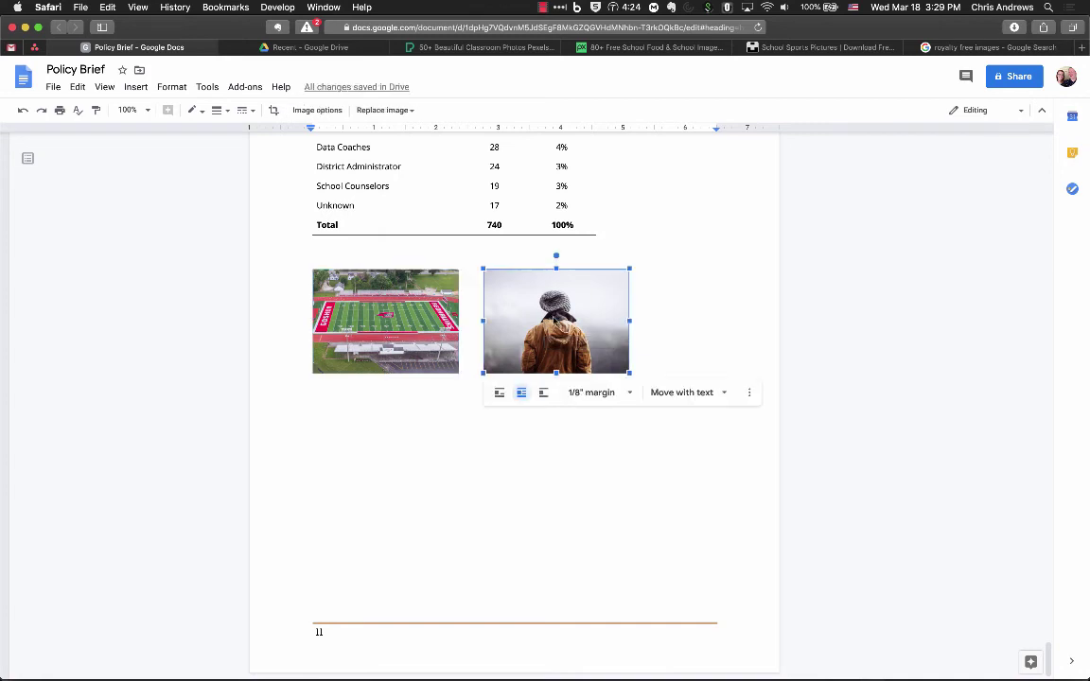
left_click(135, 87)
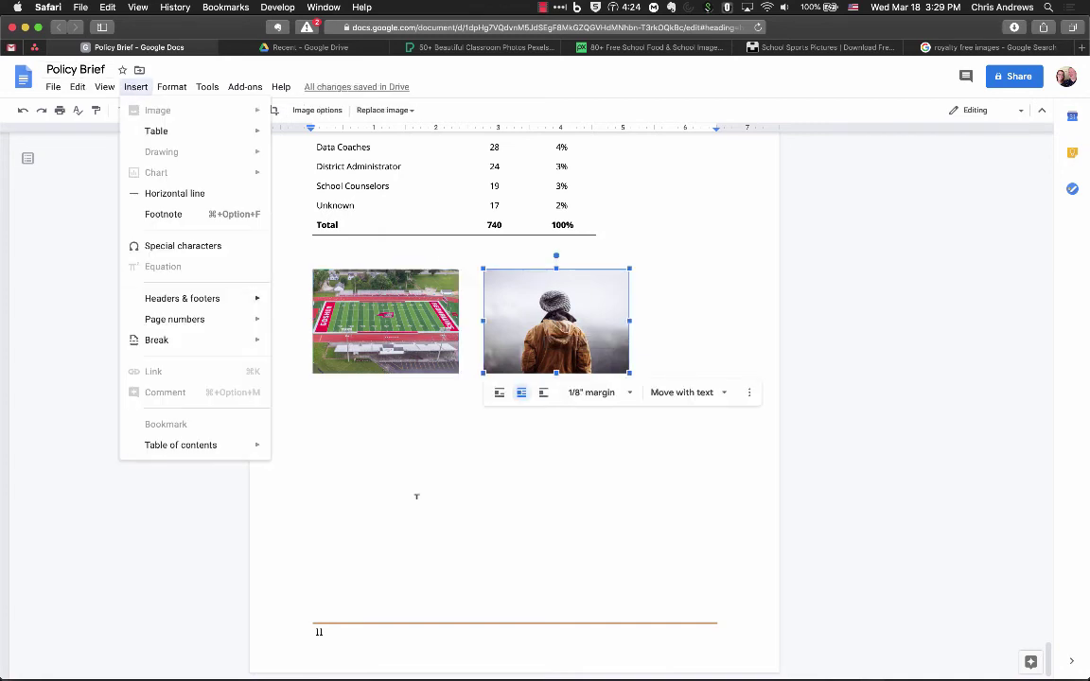
mouse_move(182, 110)
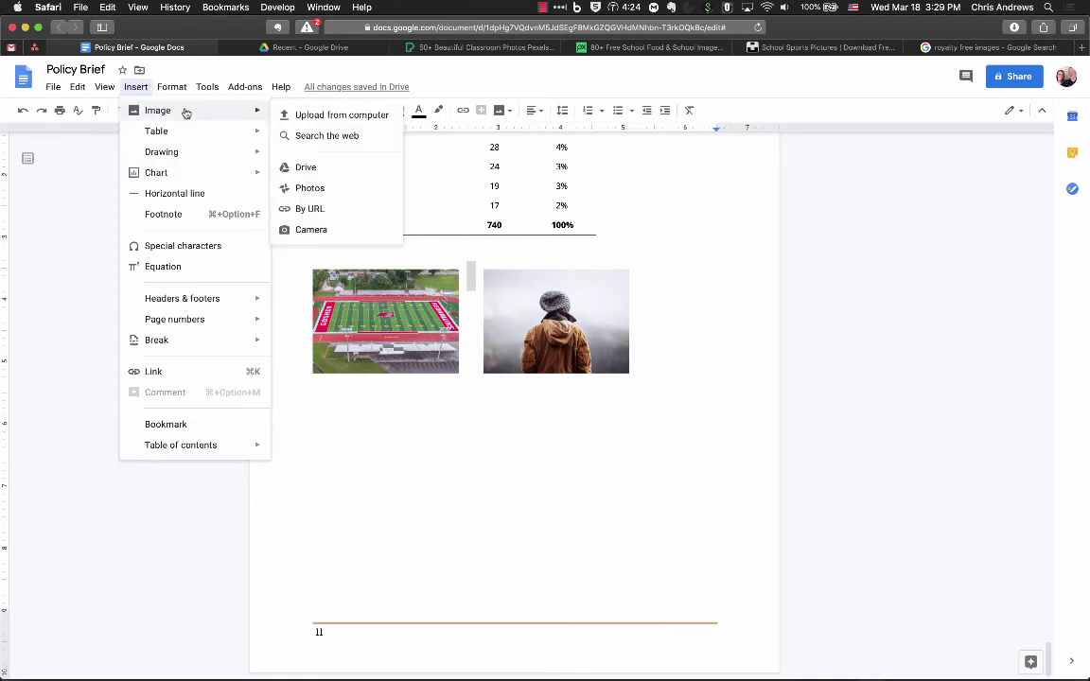
left_click(487, 293)
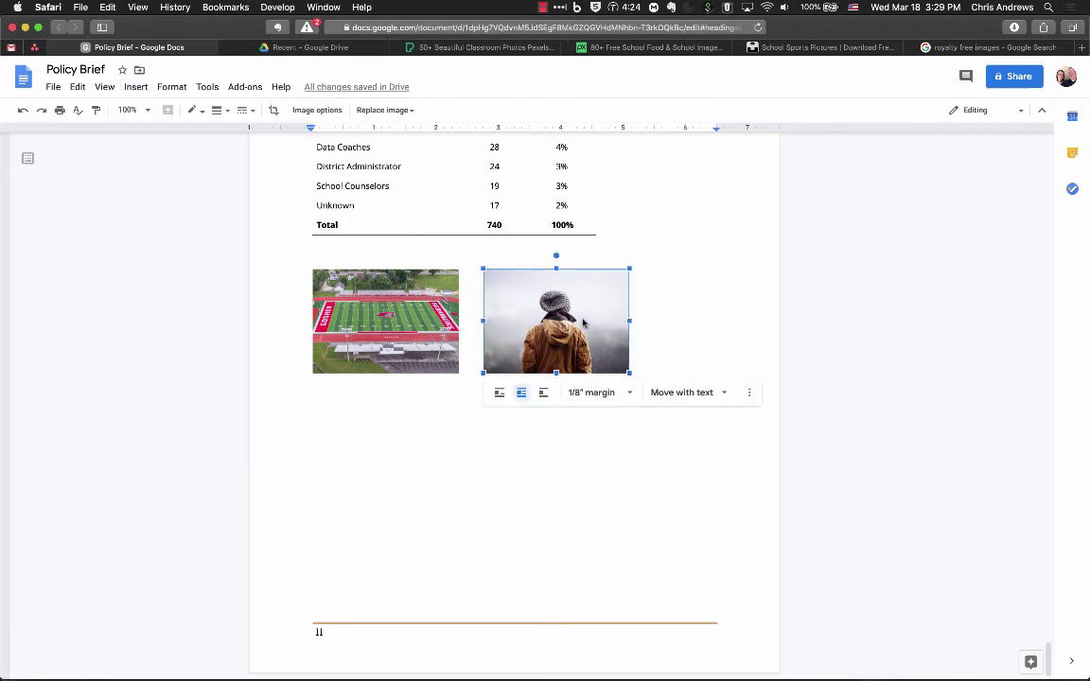
Widen the football field photo's crop on its right side and shift the soccer photo right to leave a gap
double_click(385, 322)
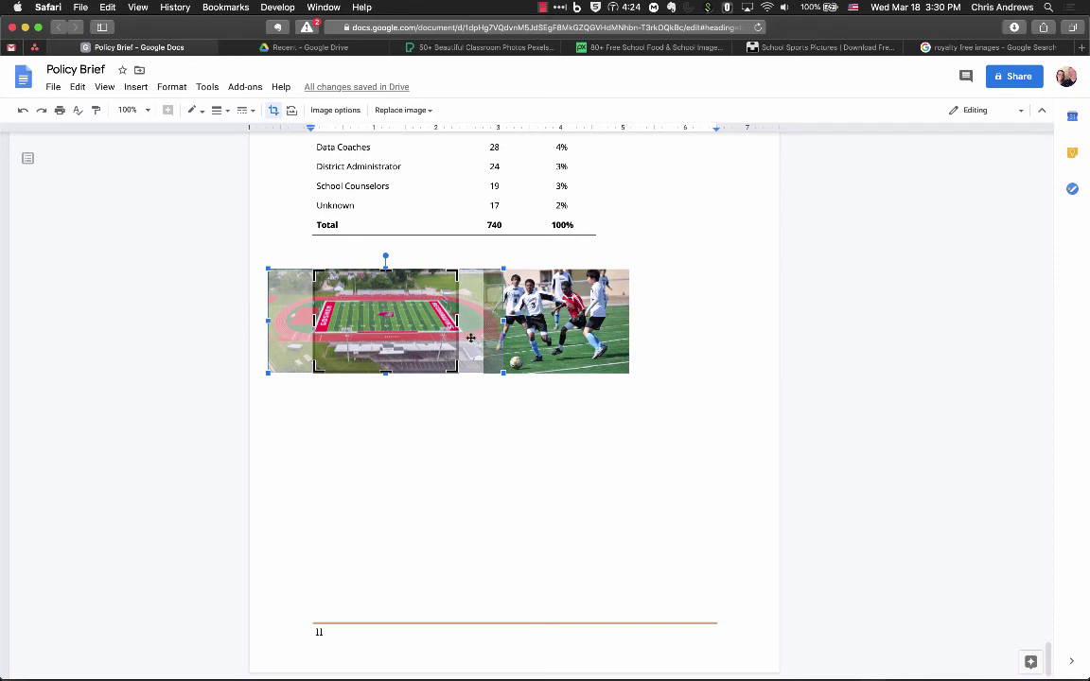
left_click_drag(457, 322, 474, 322)
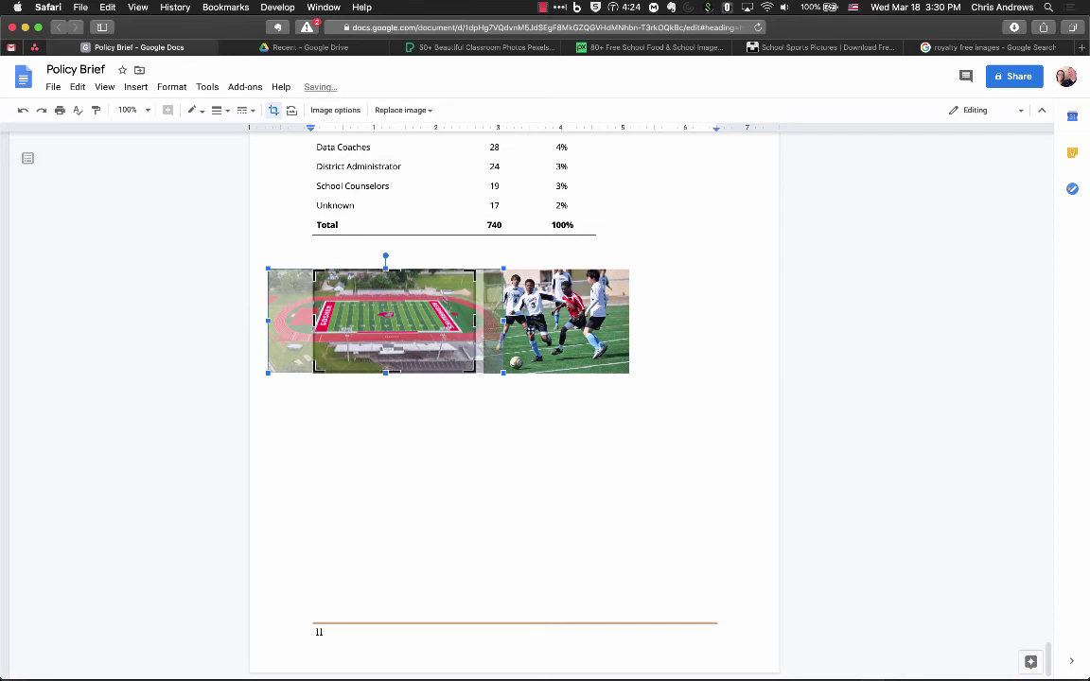
left_click(571, 360)
left_click_drag(554, 321, 579, 322)
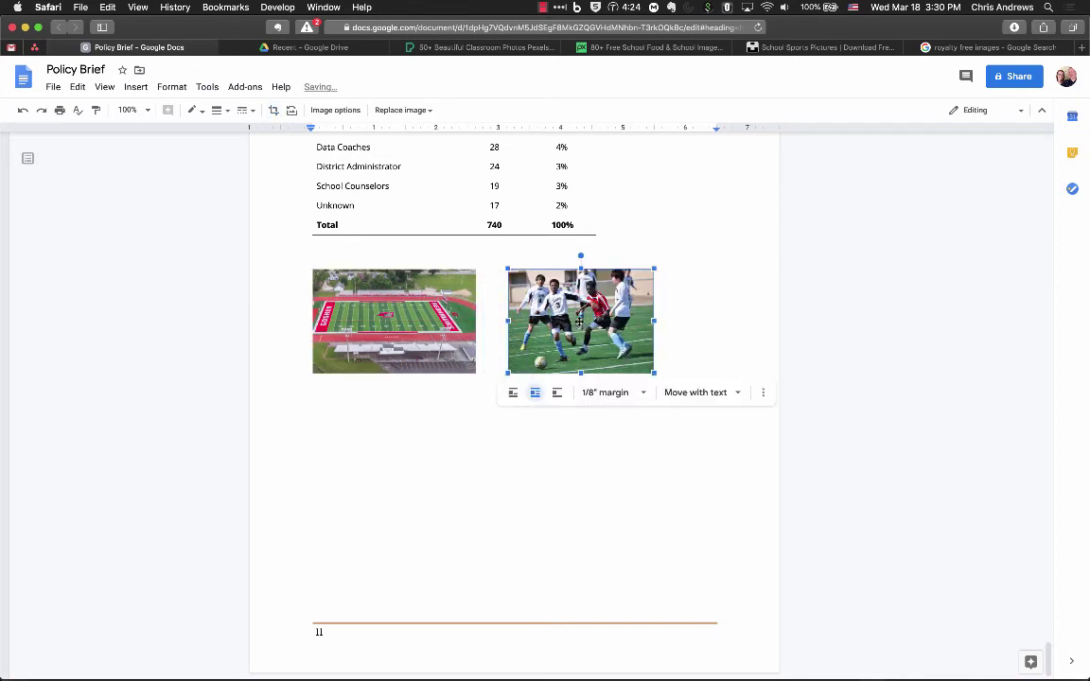
Review the football field photo's margin and text-movement choices, and nudge the photo slightly left
left_click(377, 296)
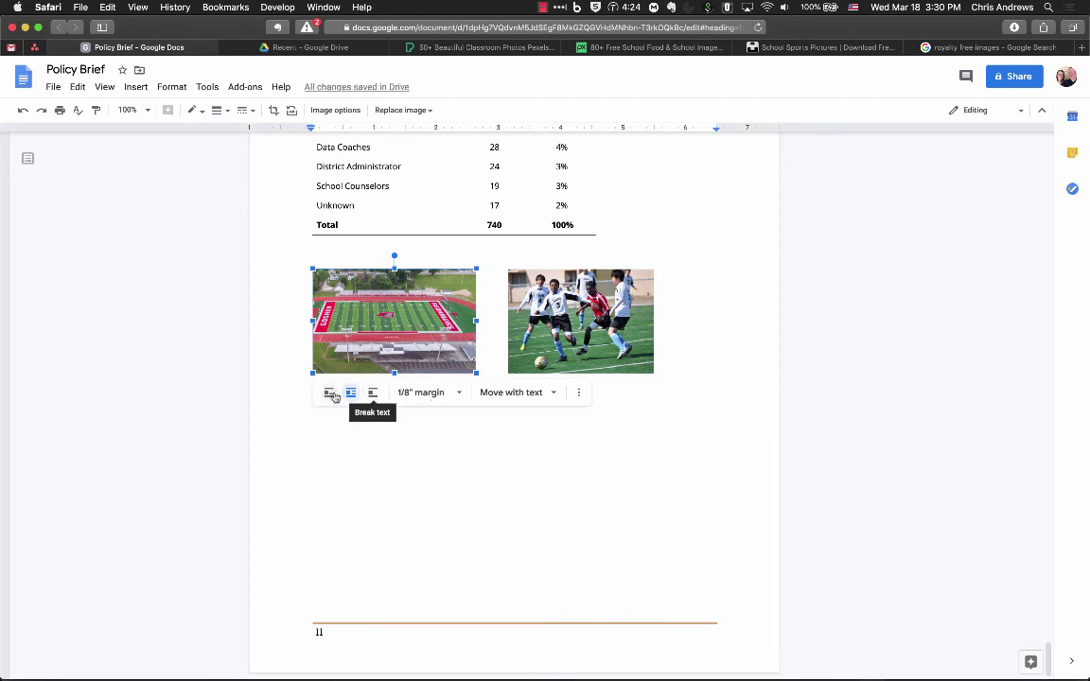
left_click(438, 394)
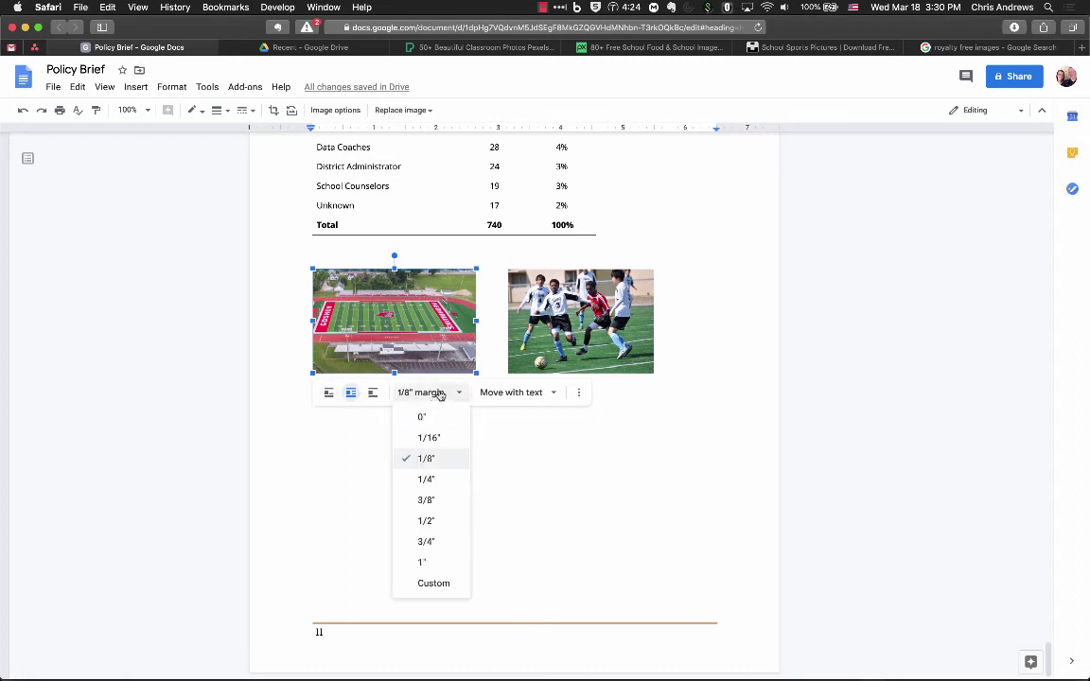
left_click(533, 392)
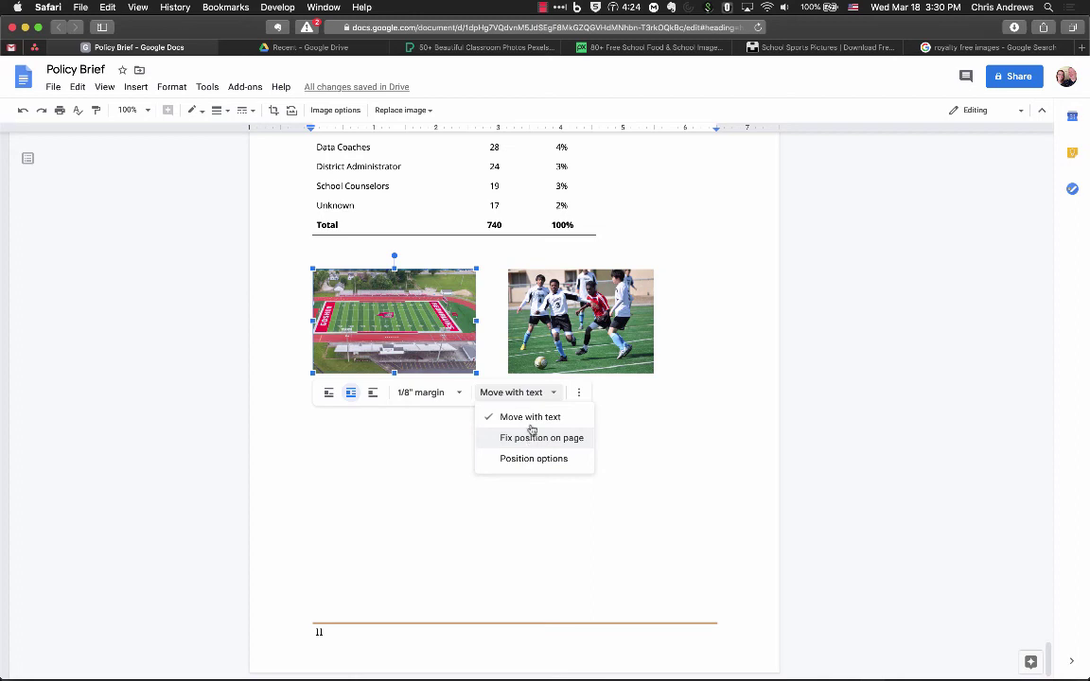
left_click(378, 299)
mouse_move(395, 317)
left_mouse_down()
mouse_move(452, 432)
mouse_move(412, 382)
mouse_move(391, 316)
left_mouse_up()
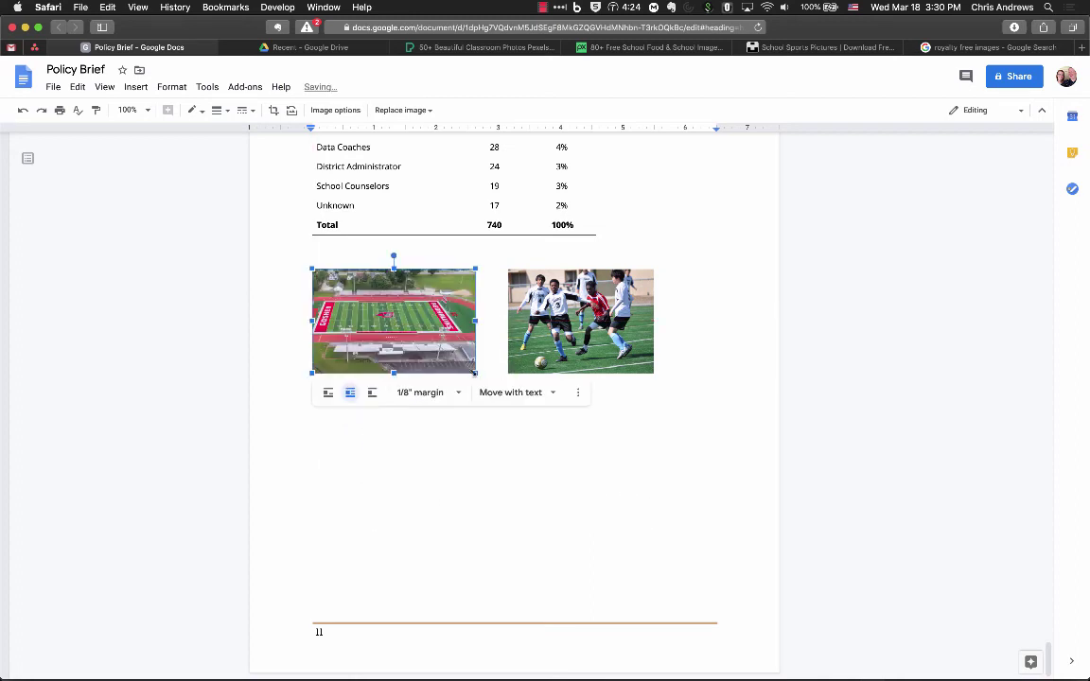
Move the football field photo up to just below the table using Fix position on page, and return it to Move with text
left_click(516, 393)
left_click(535, 436)
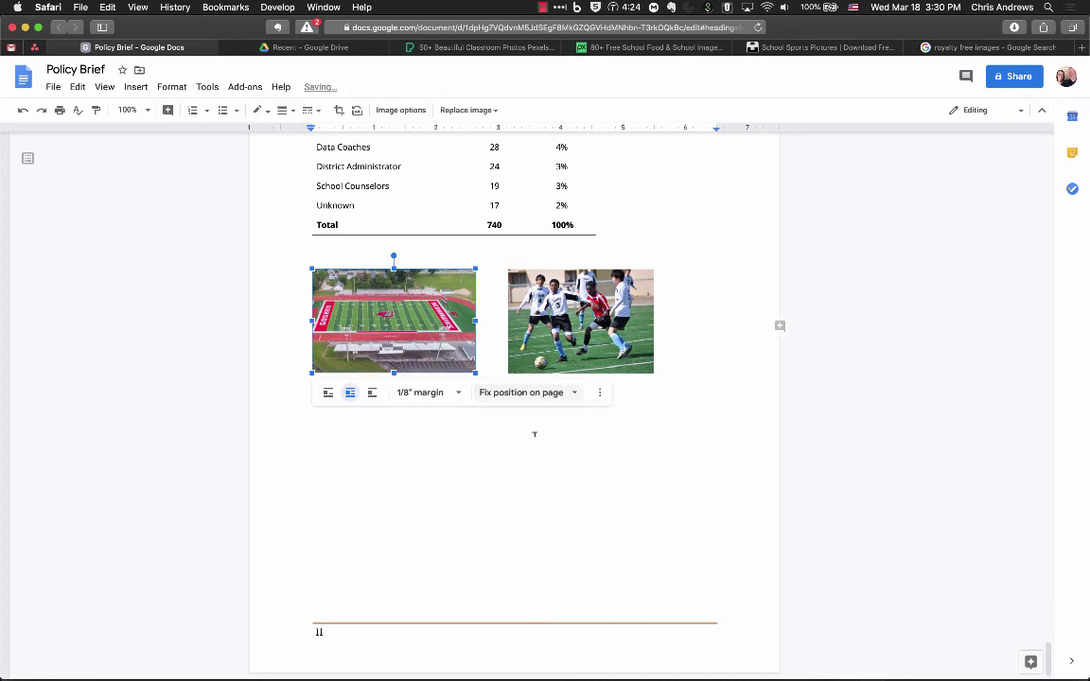
left_click_drag(407, 320, 407, 300)
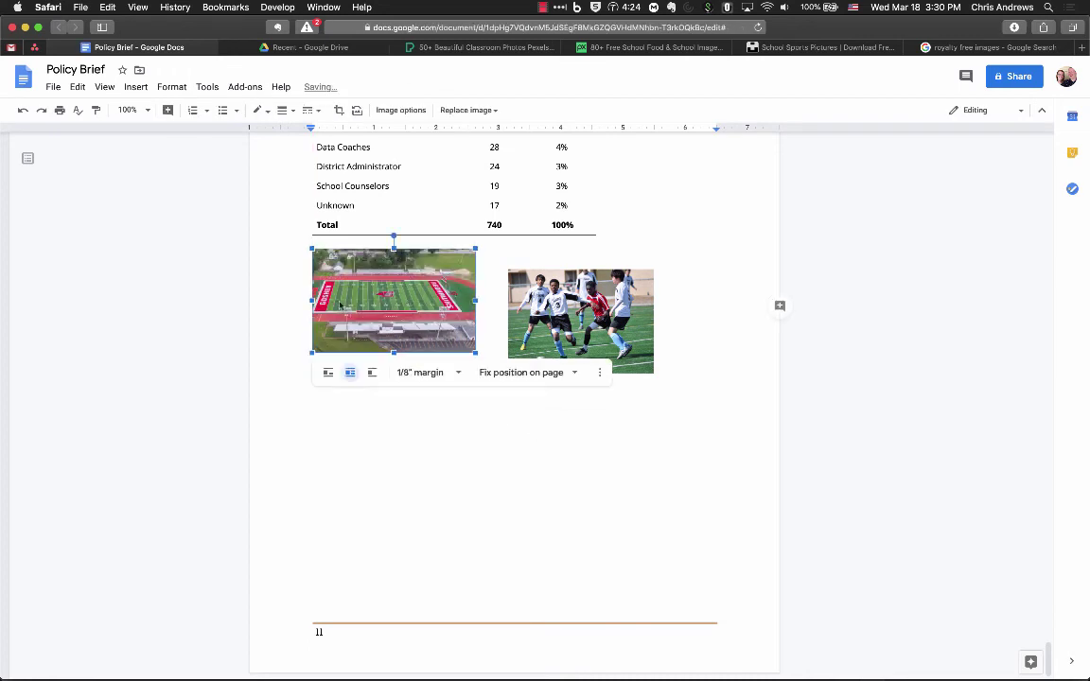
left_click(537, 372)
left_click(536, 394)
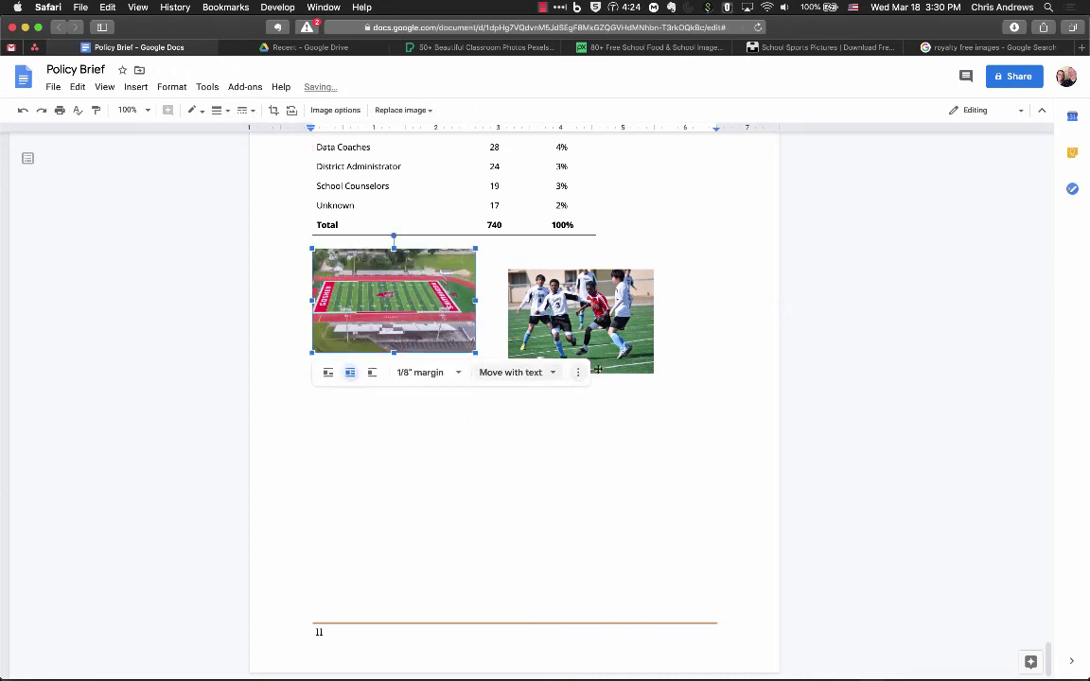
Open the football field photo's full image options, and try rotating the photo before undoing the rotation
left_click(574, 375)
left_click(614, 450)
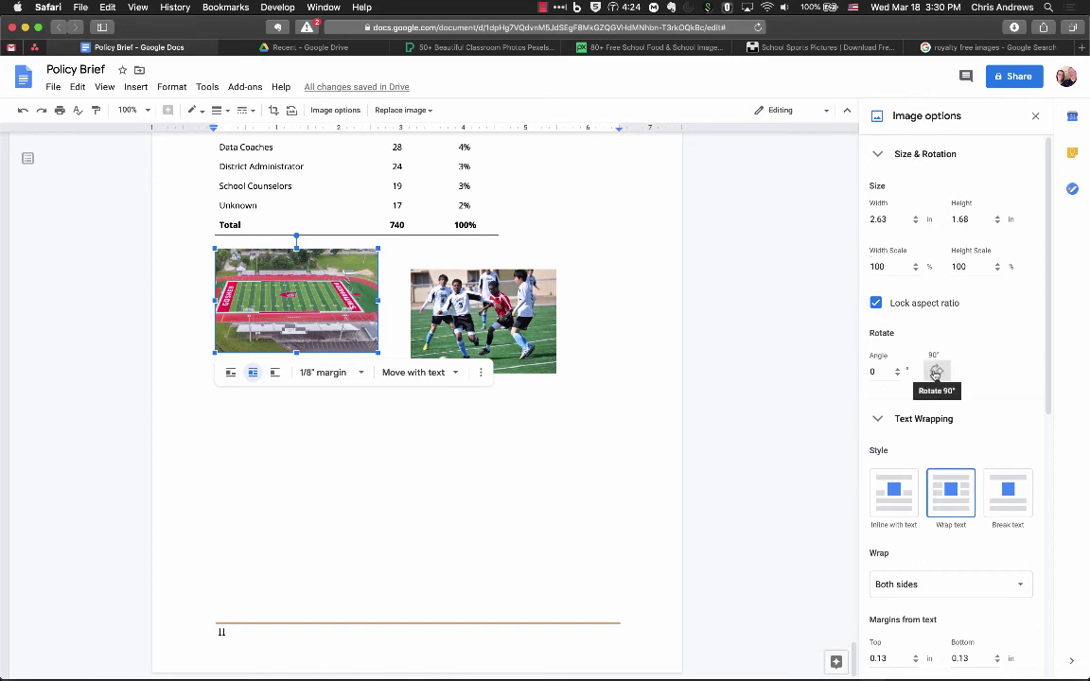
left_click_drag(296, 236, 320, 238)
key("super+z")
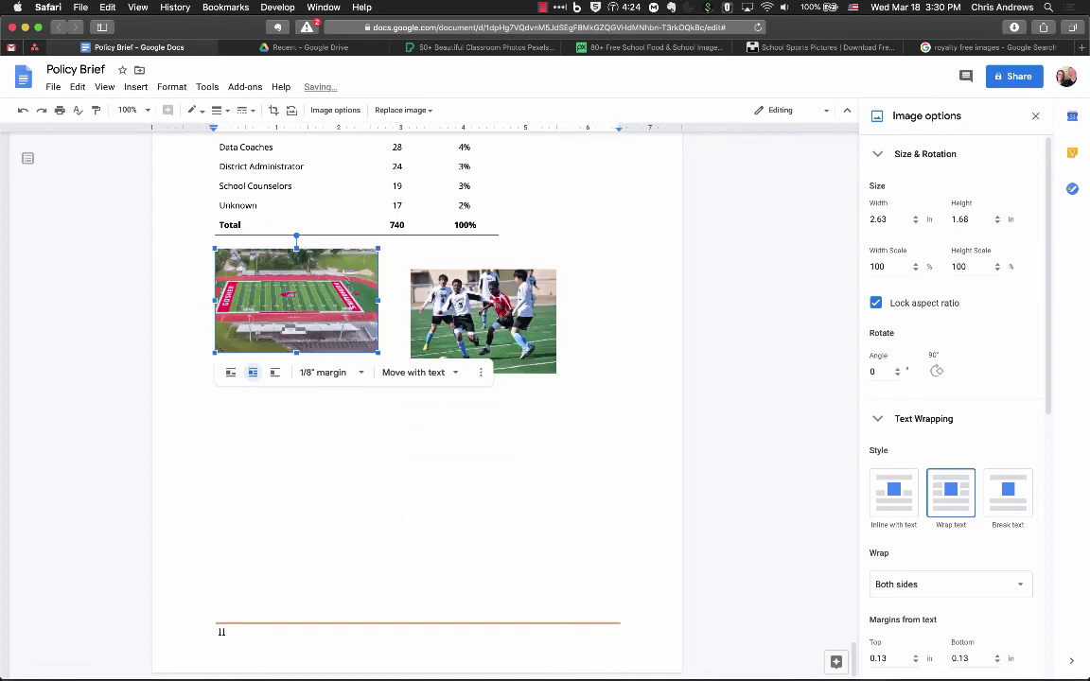
Set the football field photo's text wrapping to Right only
scroll(979, 378, "down", 5)
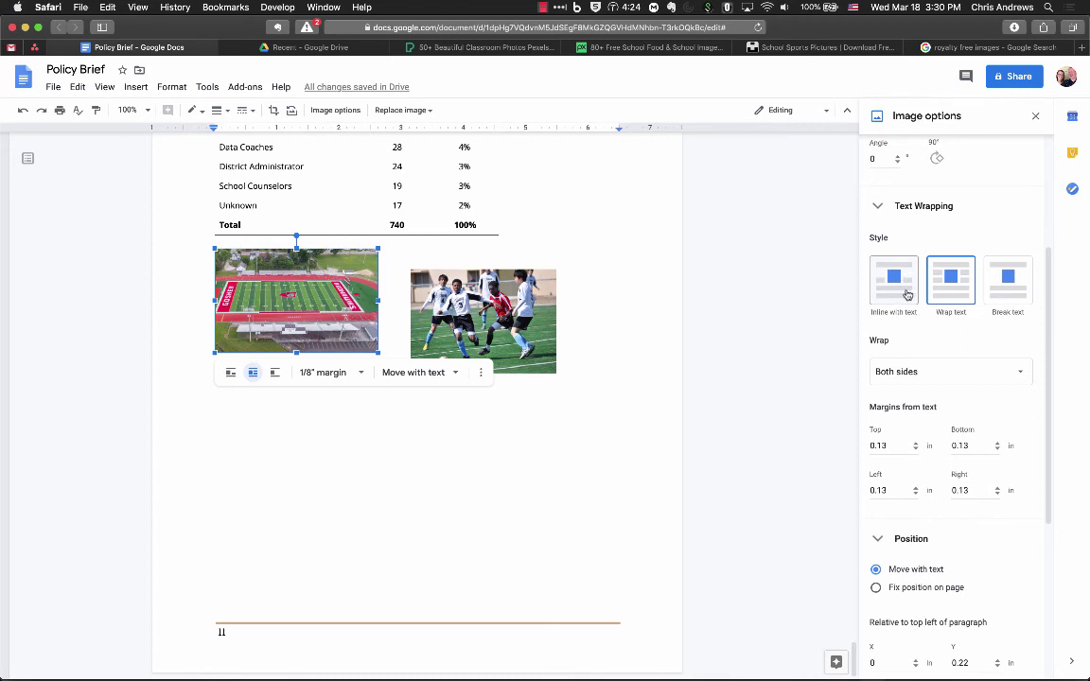
left_click(1002, 379)
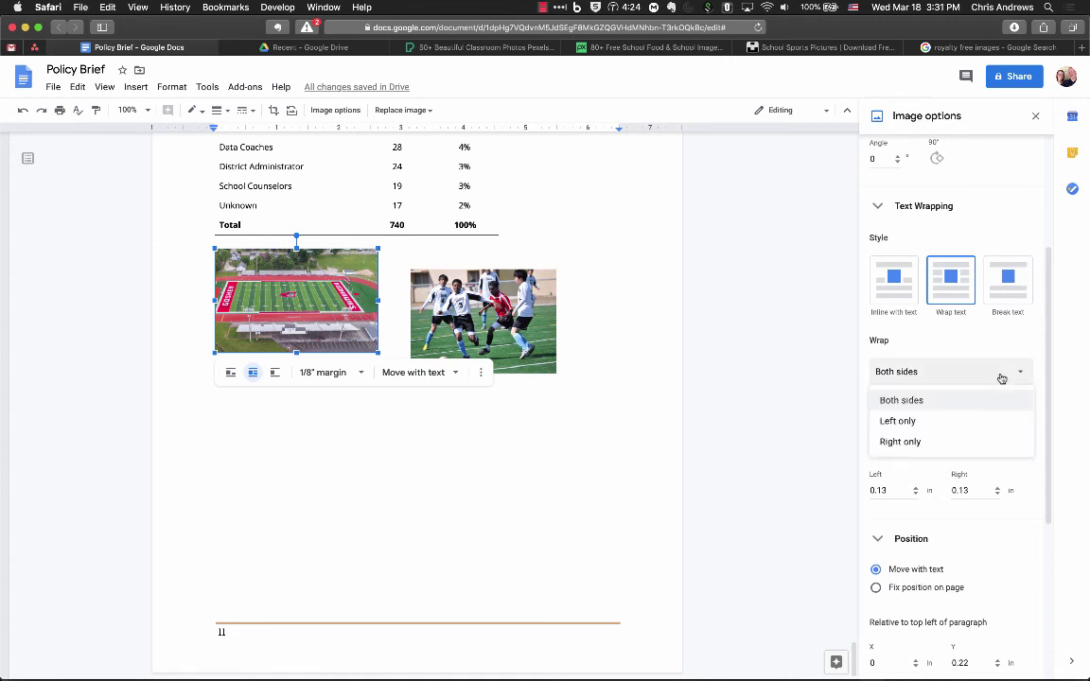
left_click(927, 444)
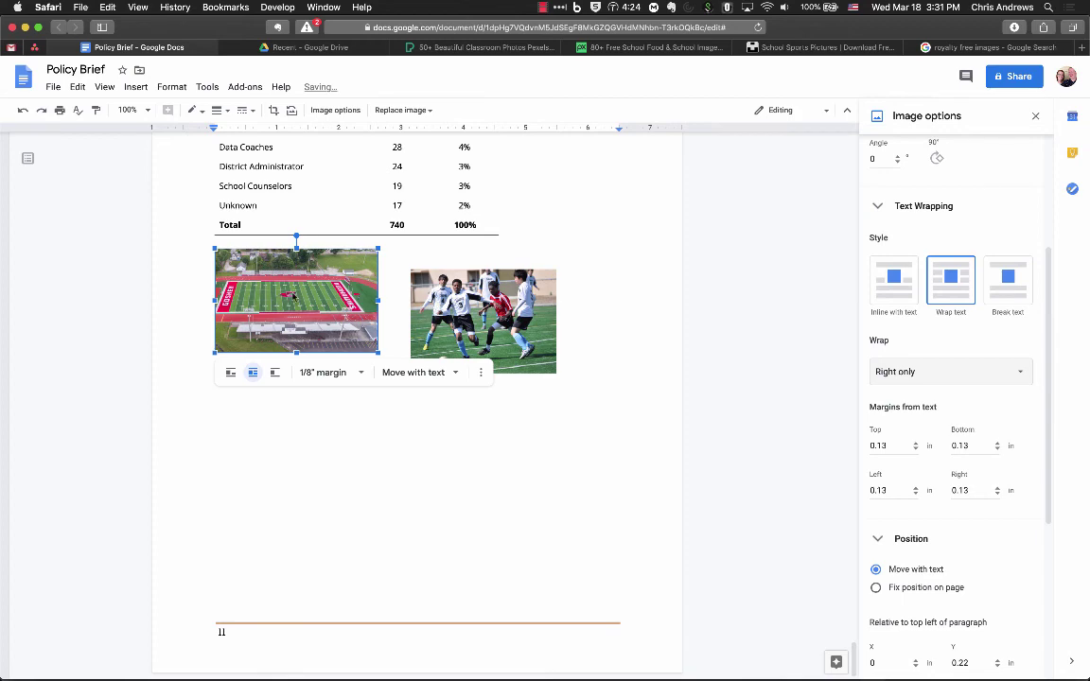
Move the football field photo up to page 10, against the left margin beside the paragraph that follows the bar chart
scroll(304, 336, "up", 4)
left_click_drag(294, 429, 372, 212)
scroll(372, 275, "up", 5)
left_click_drag(374, 381, 446, 379)
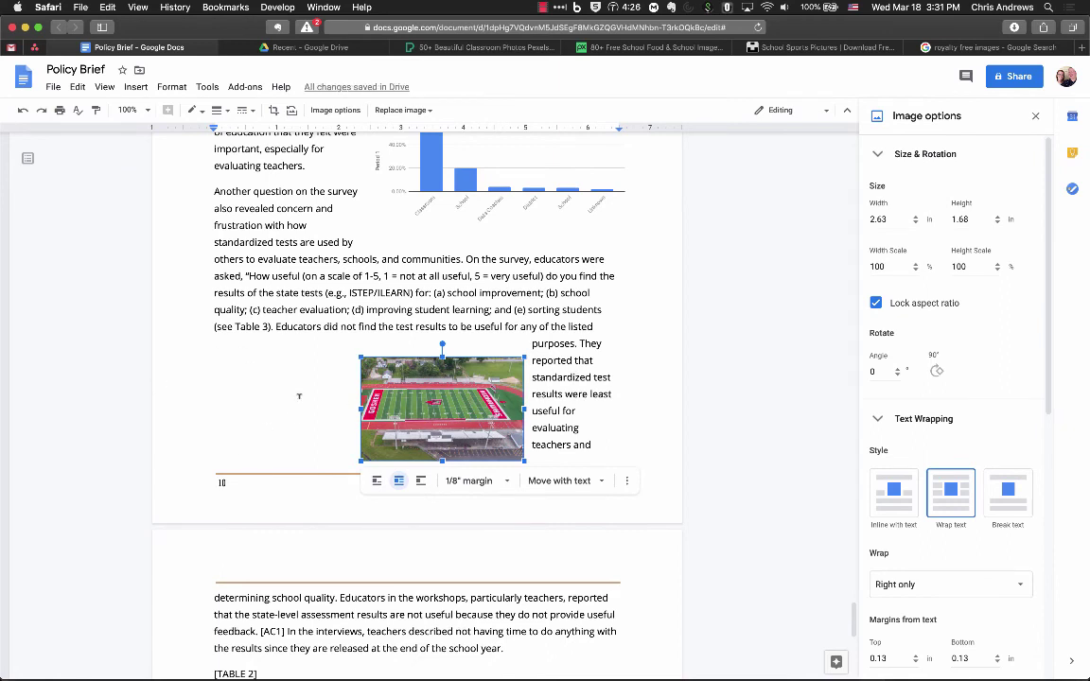
left_click_drag(452, 408, 291, 361)
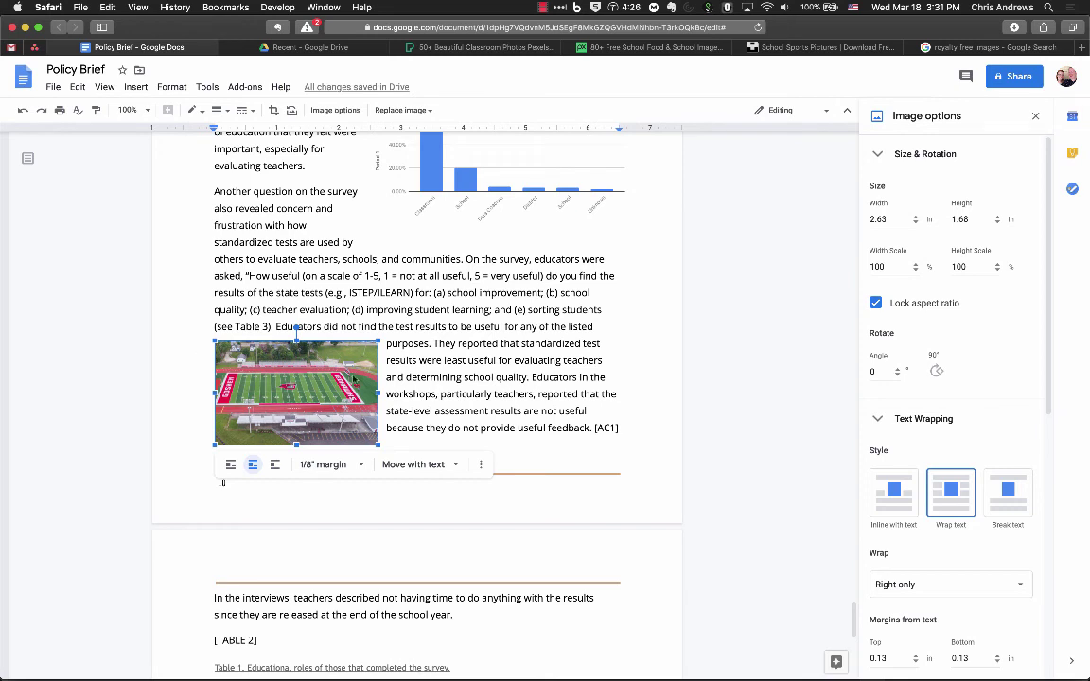
Try a top text margin of 0.53 in on the football field photo, and restore it to 0.13 in
scroll(961, 407, "down", 7)
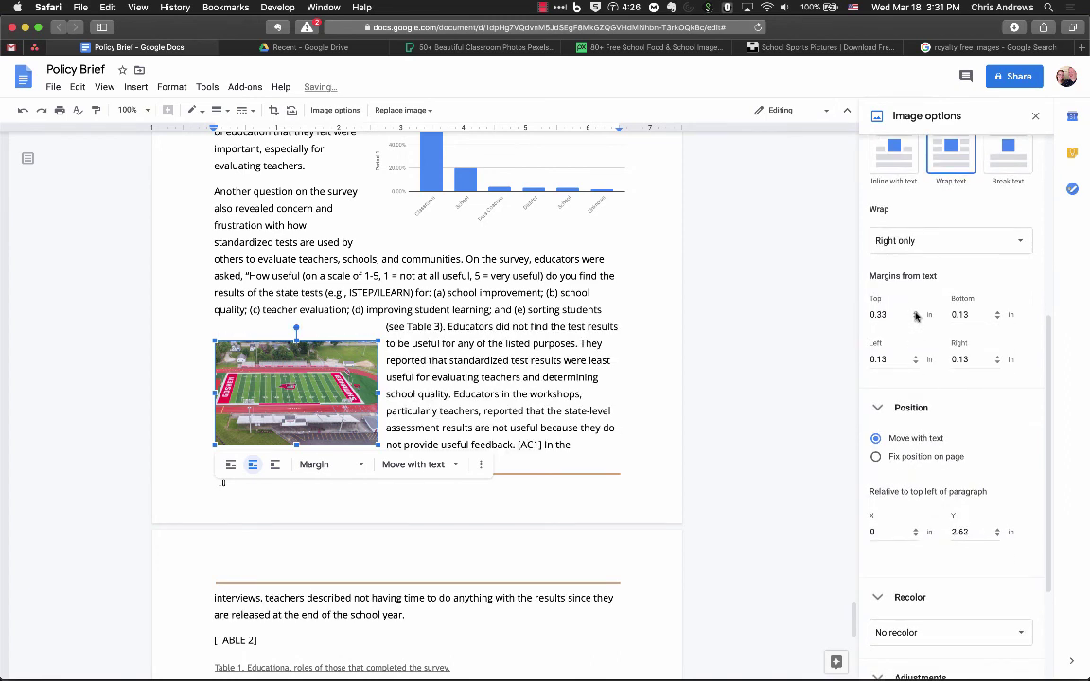
left_click(915, 314)
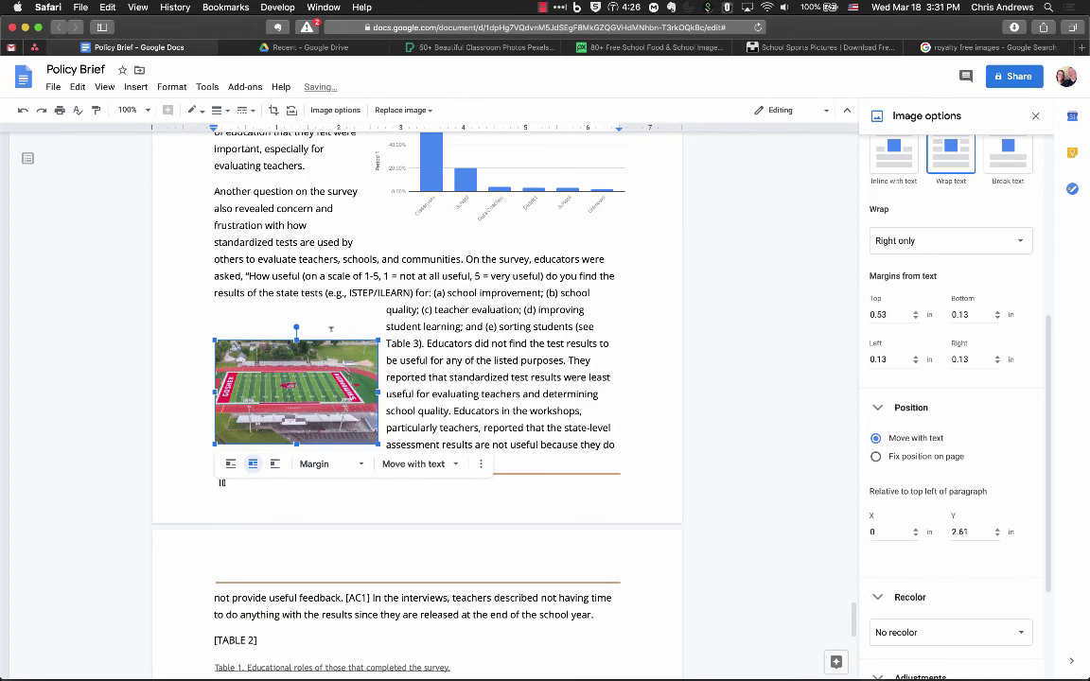
left_click(917, 320)
left_click(916, 320)
left_click(916, 320)
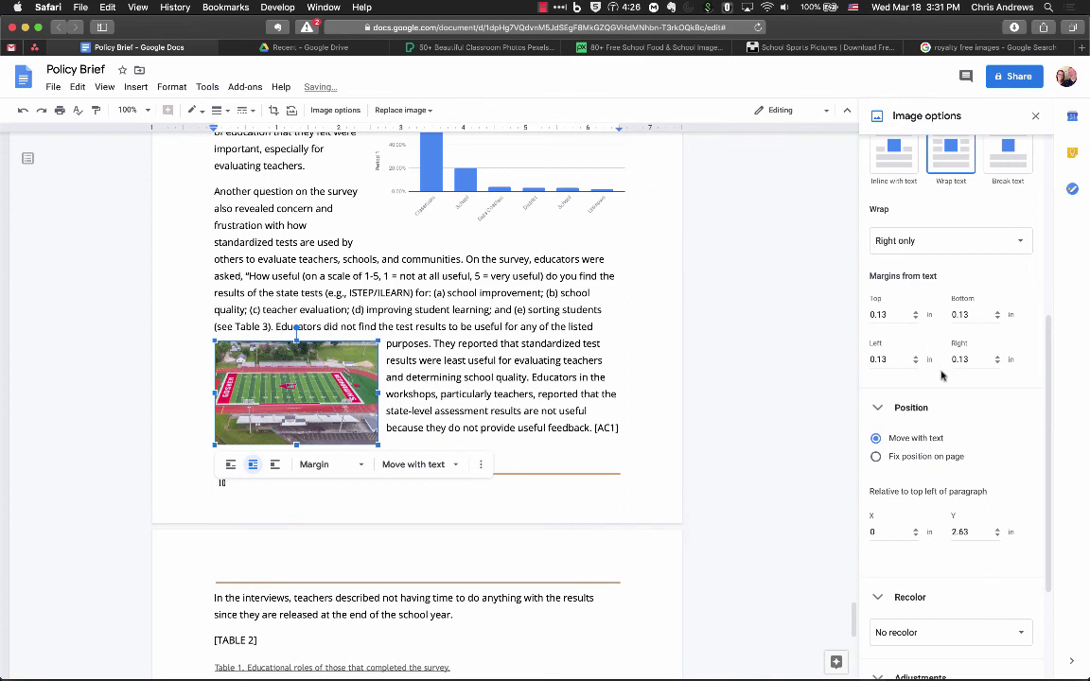
Try adjusting the football field photo's transparency, brightness and contrast, and reset the adjustments
scroll(966, 459, "down", 3)
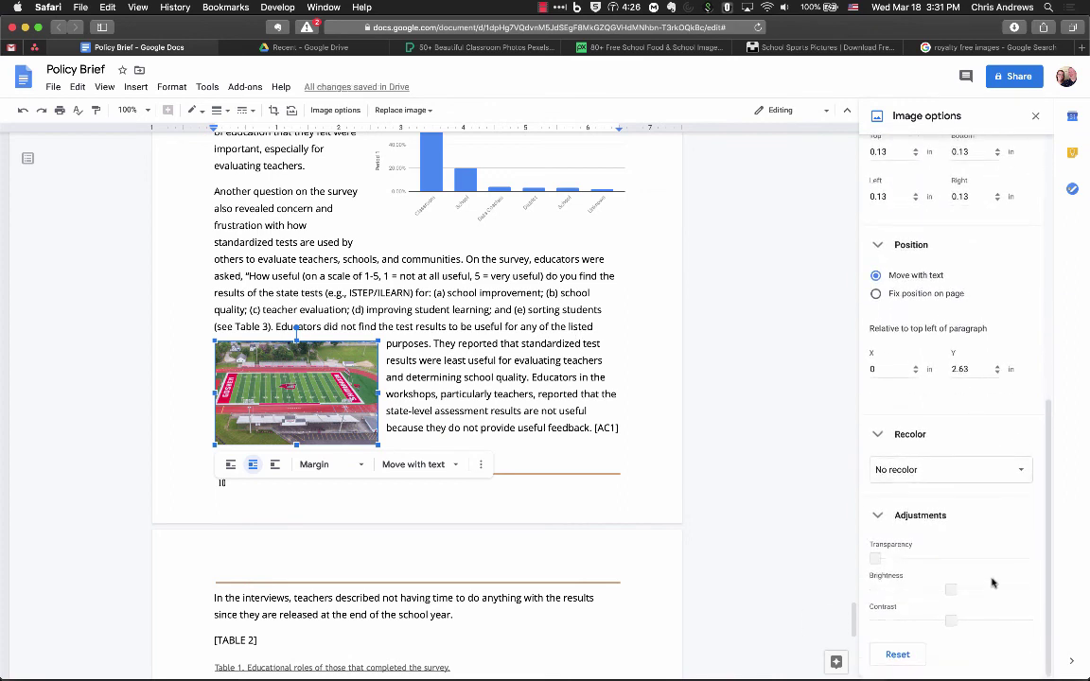
mouse_move(877, 559)
left_mouse_down()
mouse_move(933, 555)
mouse_move(877, 544)
left_mouse_up()
left_click_drag(951, 594, 946, 621)
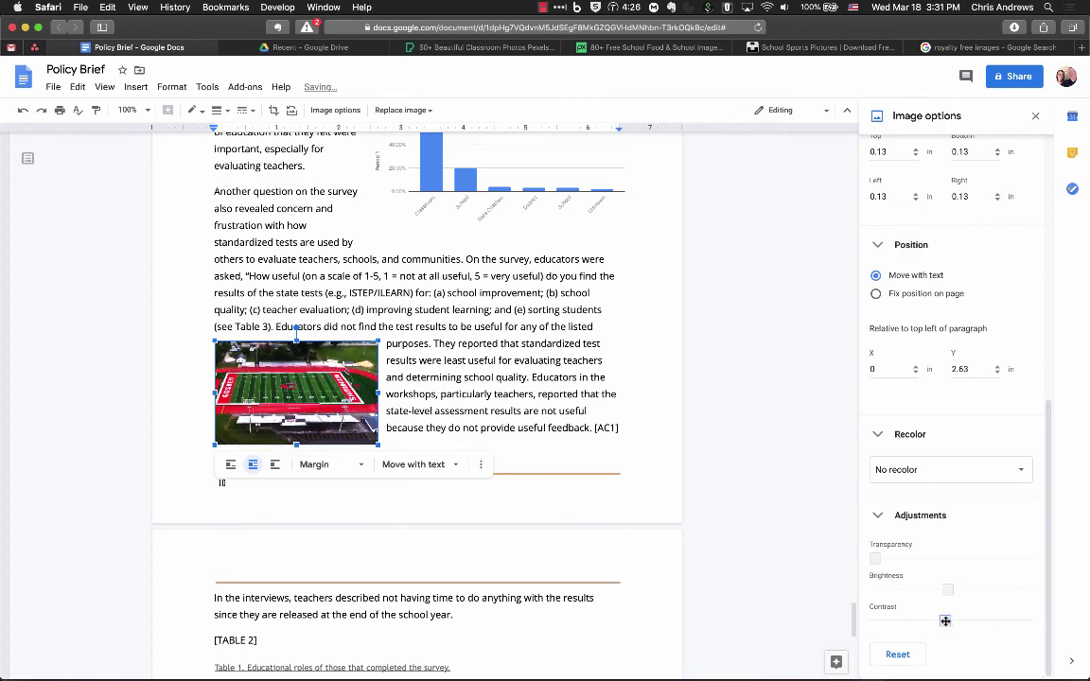
left_click(898, 654)
scroll(956, 325, "up", 5)
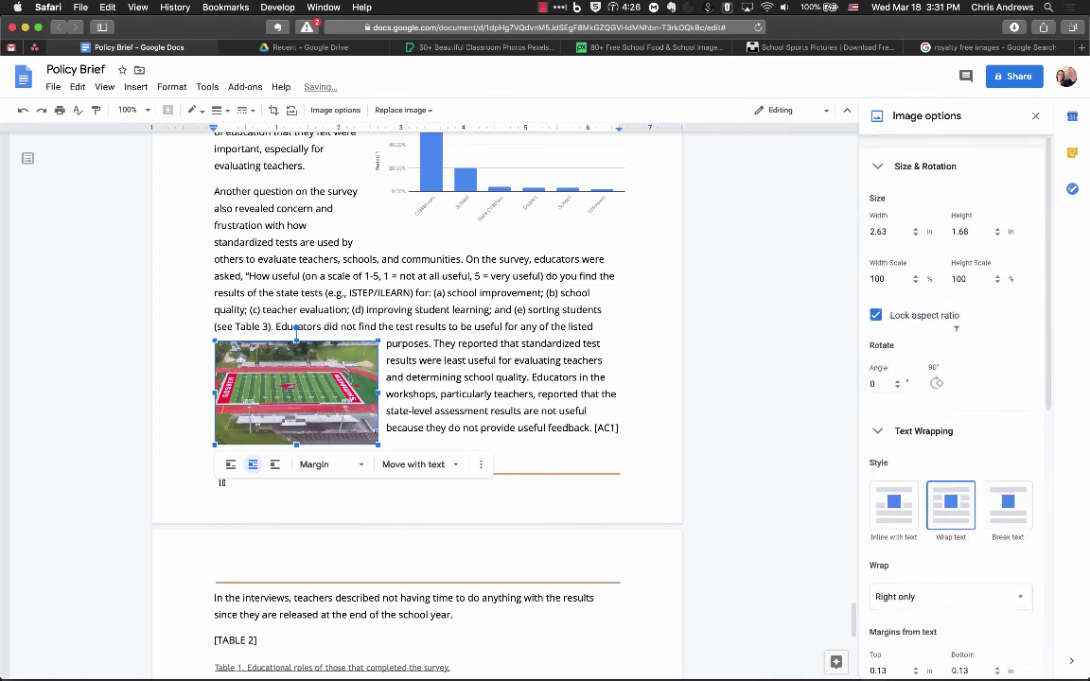
scroll(891, 333, "down", 10)
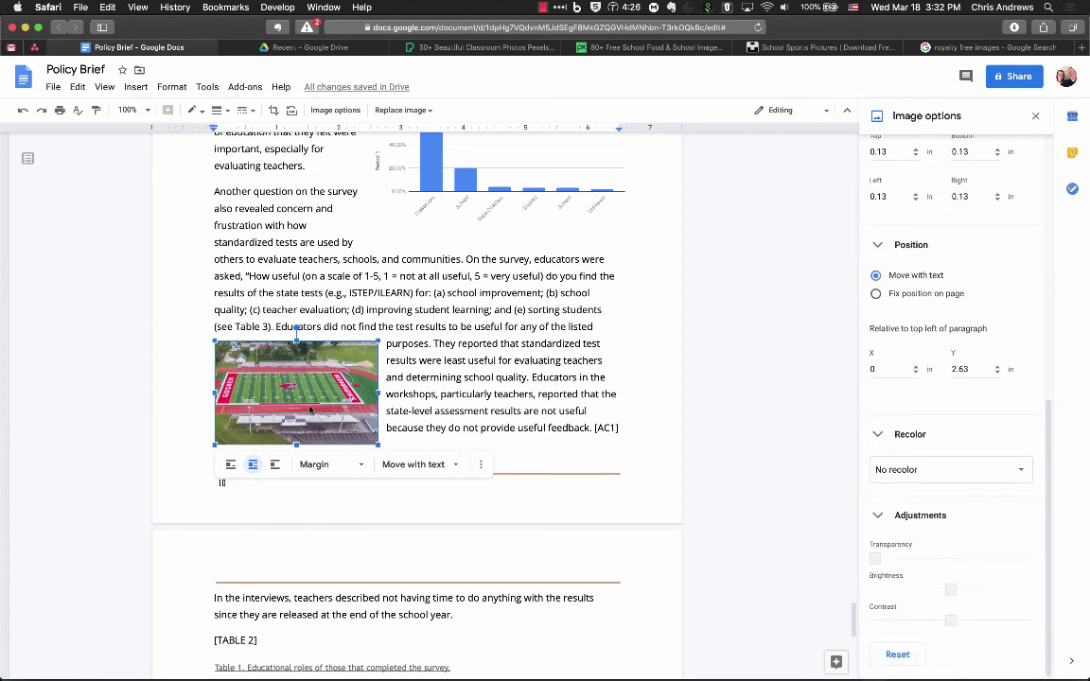
left_click(450, 402)
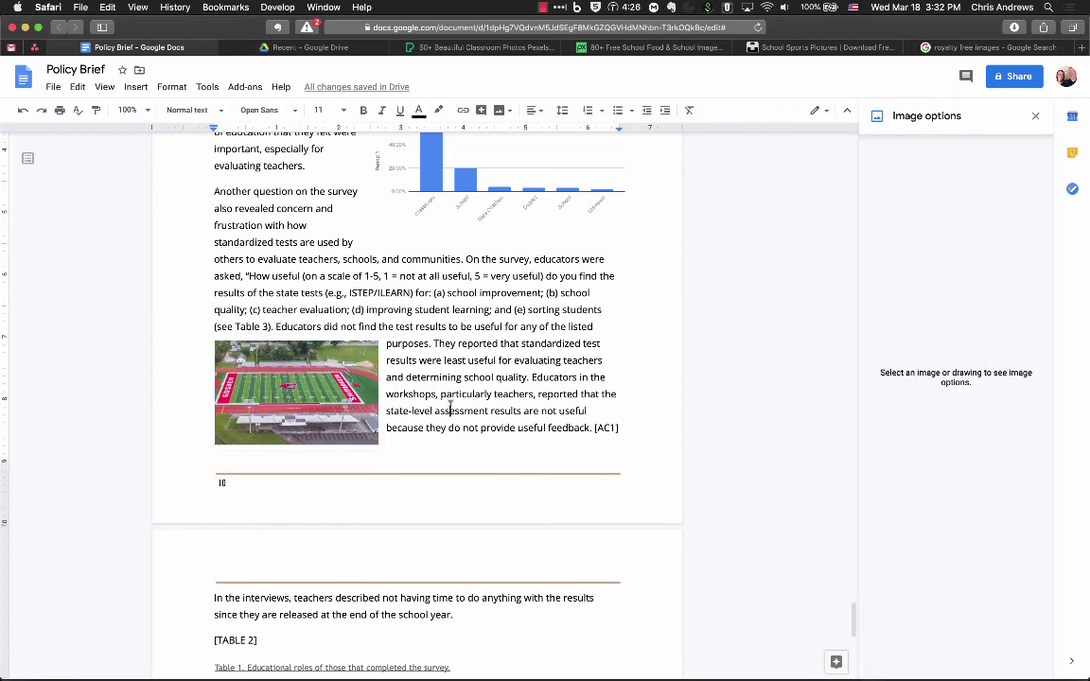
left_click(299, 354)
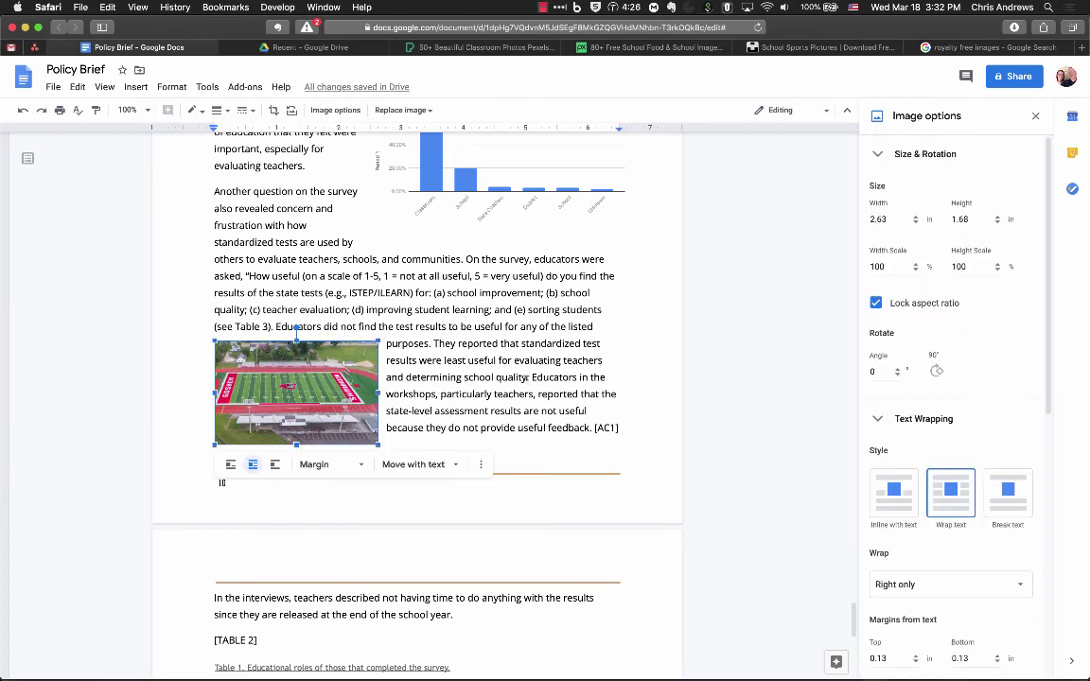
scroll(533, 414, "up", 3)
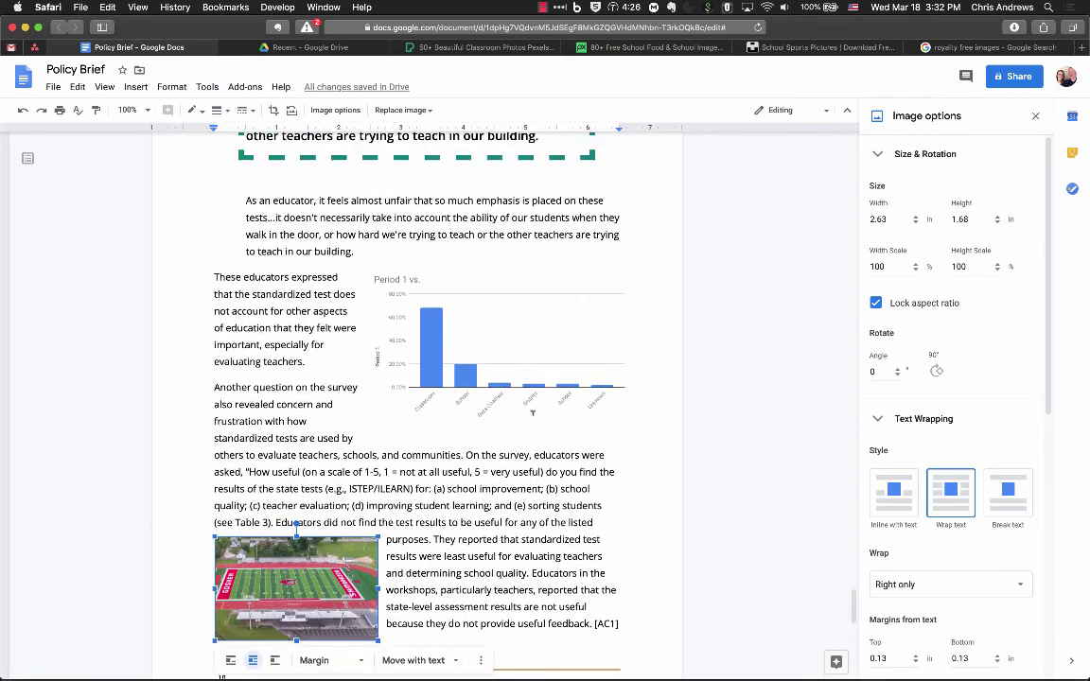
scroll(464, 369, "down", 3)
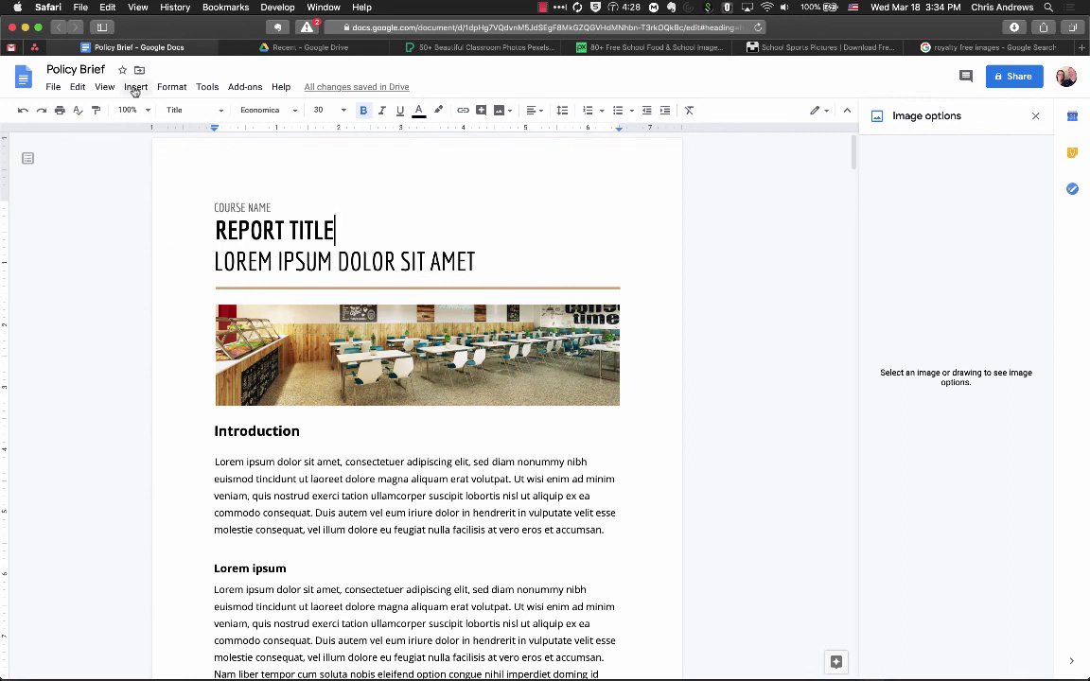
Download the document as a PDF and save it as Policy Brief.pdf
left_click(54, 87)
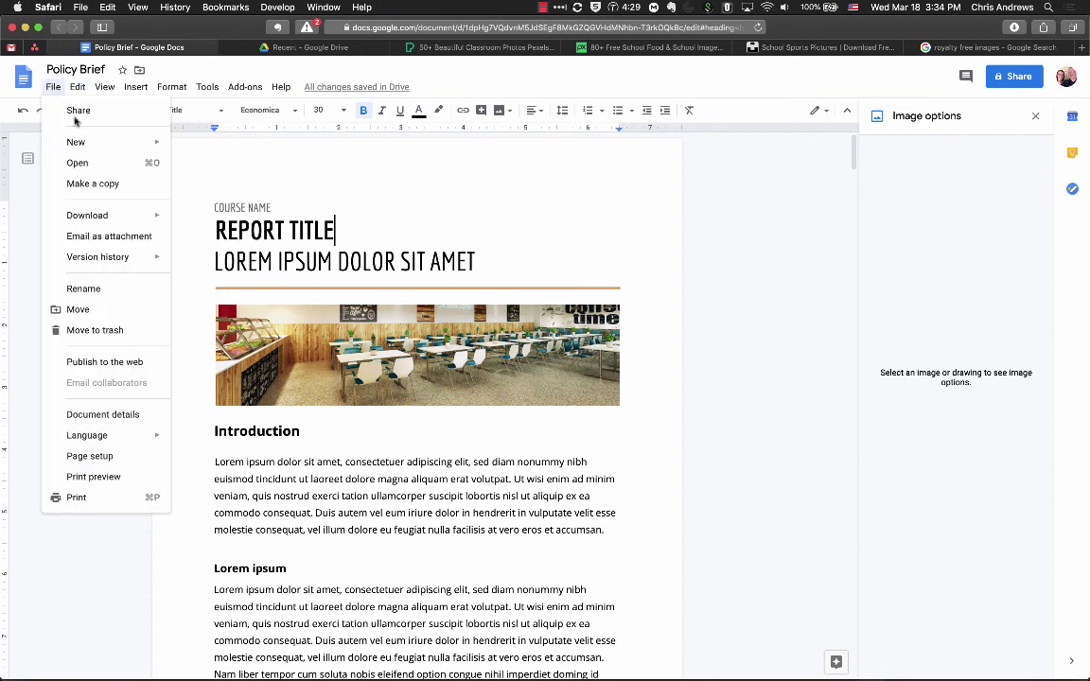
mouse_move(99, 214)
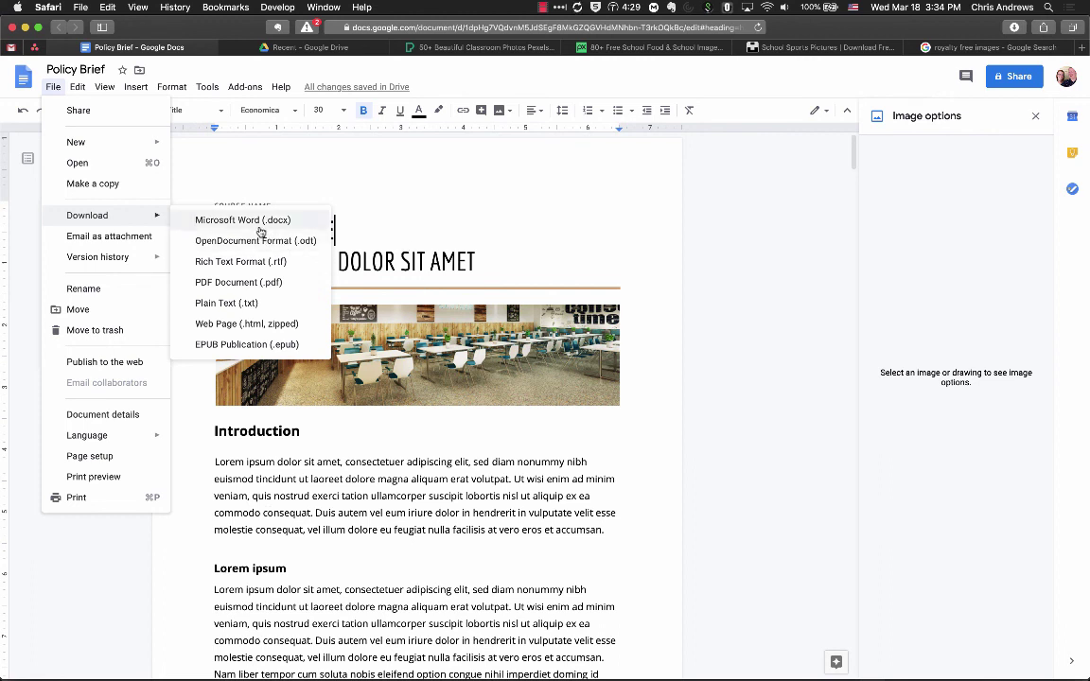
left_click(230, 285)
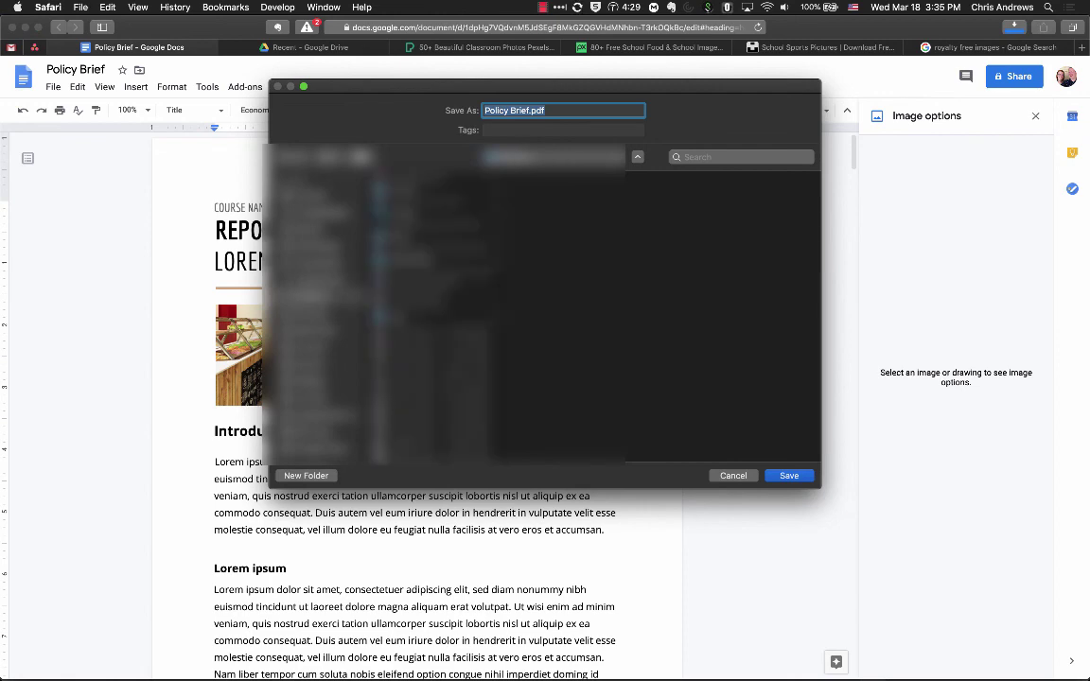
left_click(790, 476)
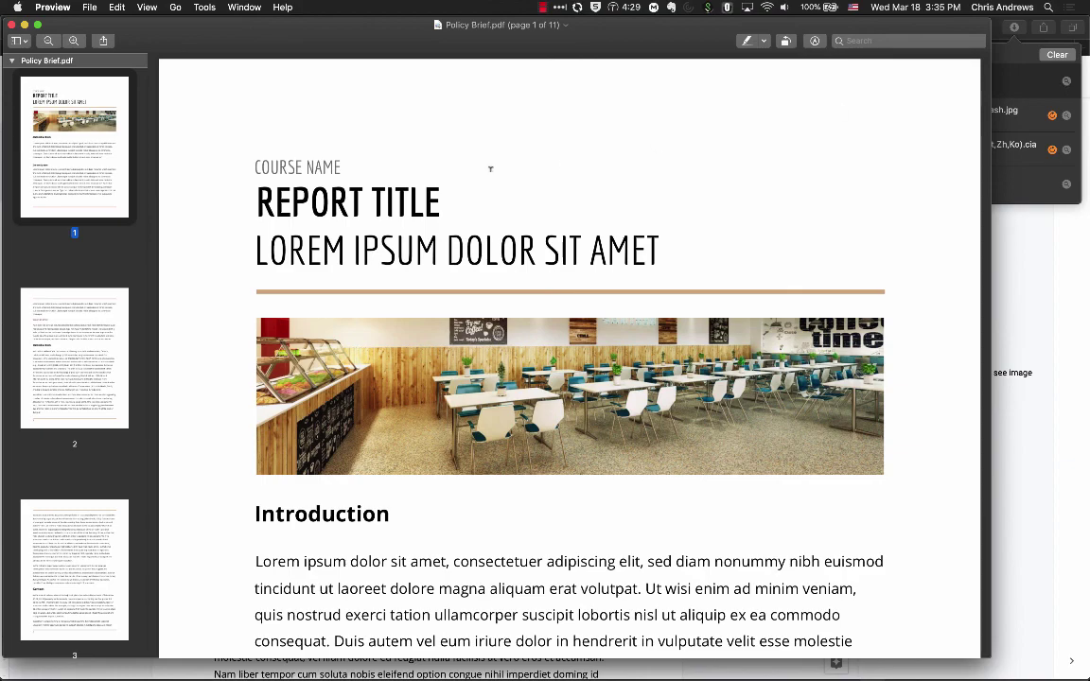
Look through the pages of the downloaded Policy Brief.pdf in Preview to check the exported layout and images
scroll(506, 237, "down", 1)
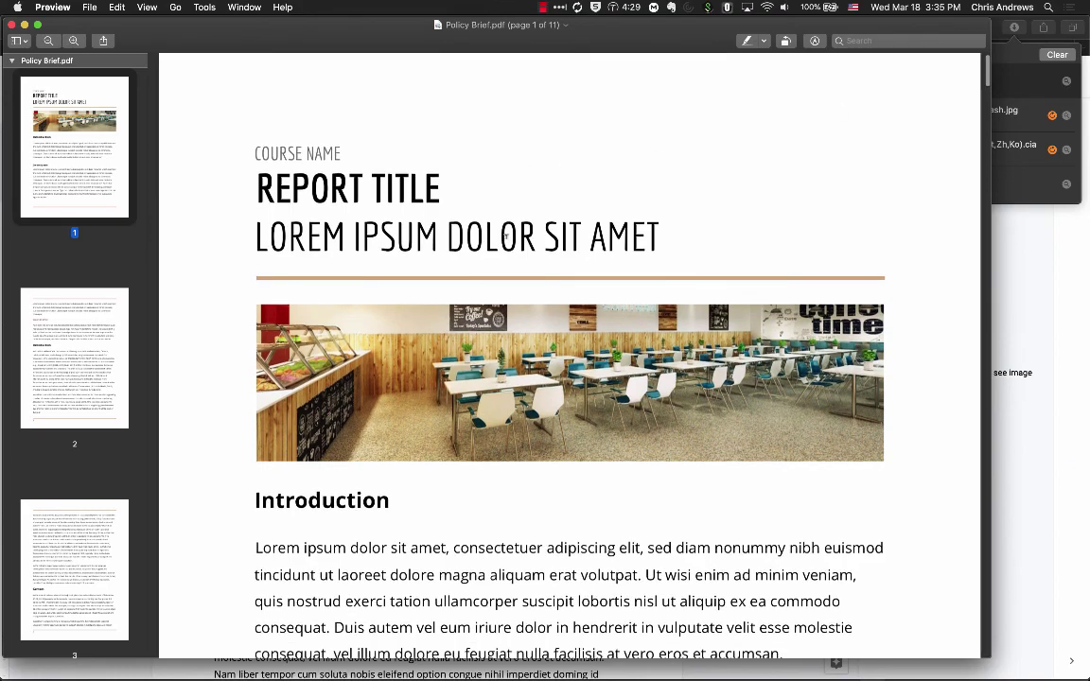
scroll(507, 237, "down", 15)
scroll(507, 237, "up", 10)
scroll(32, 350, "down", 8)
scroll(31, 351, "down", 6)
scroll(31, 350, "up", 15)
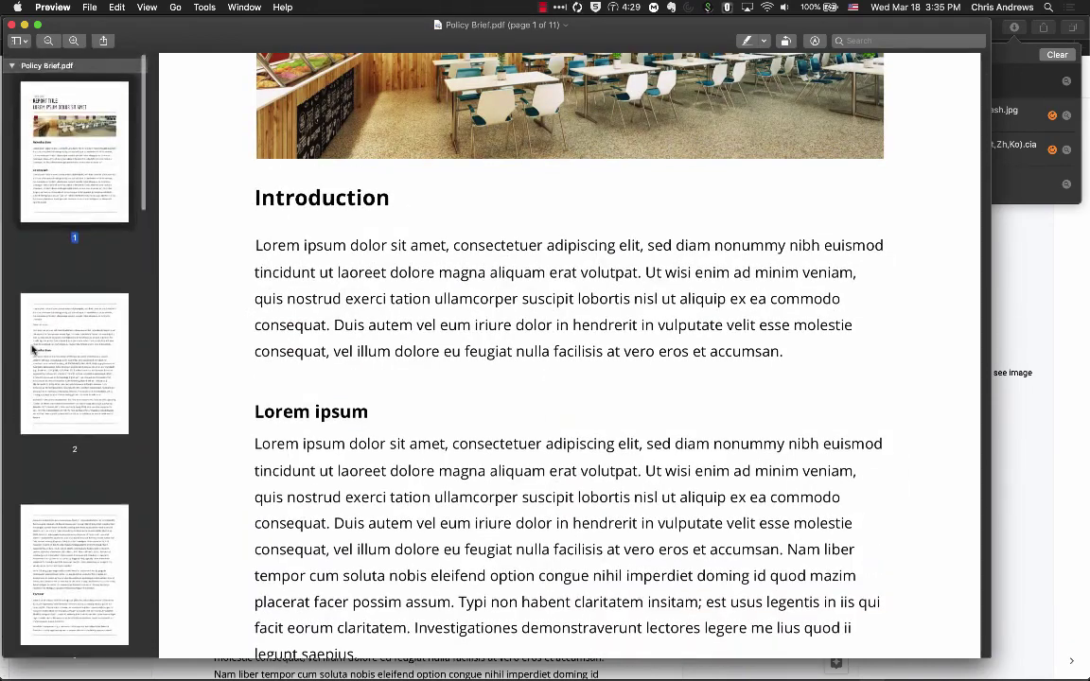